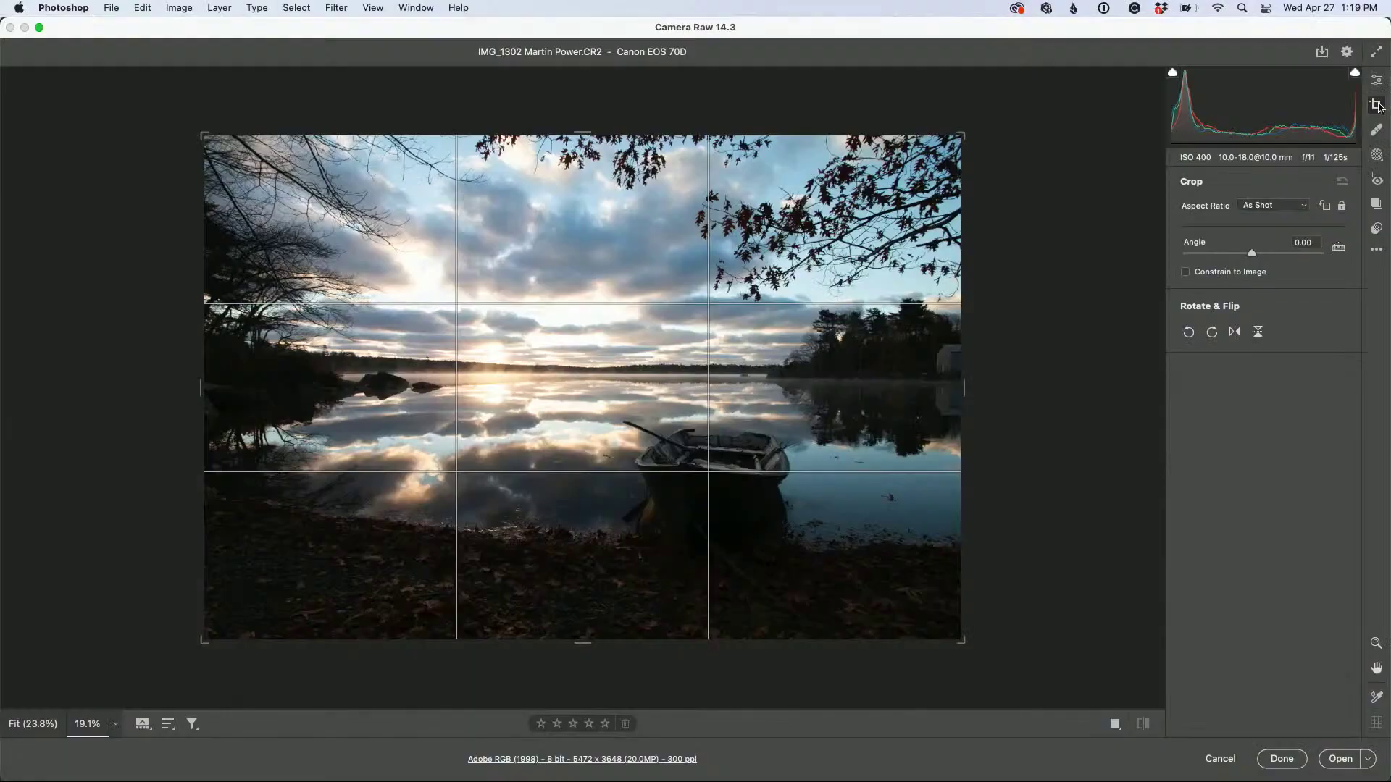
Crop the photo to about 3854 x 2569 pixels, trimming the upper sky and branches to frame the boat
click(1376, 106)
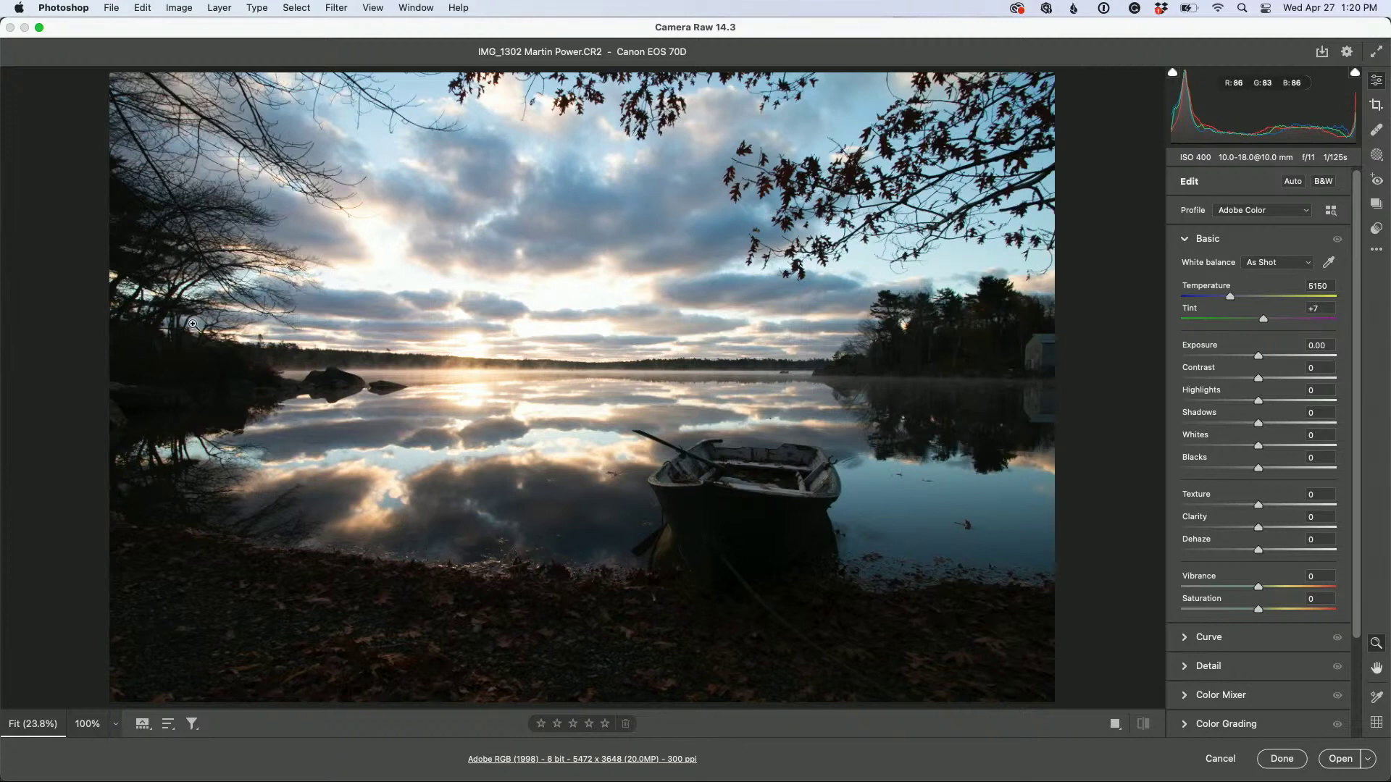
click(1376, 105)
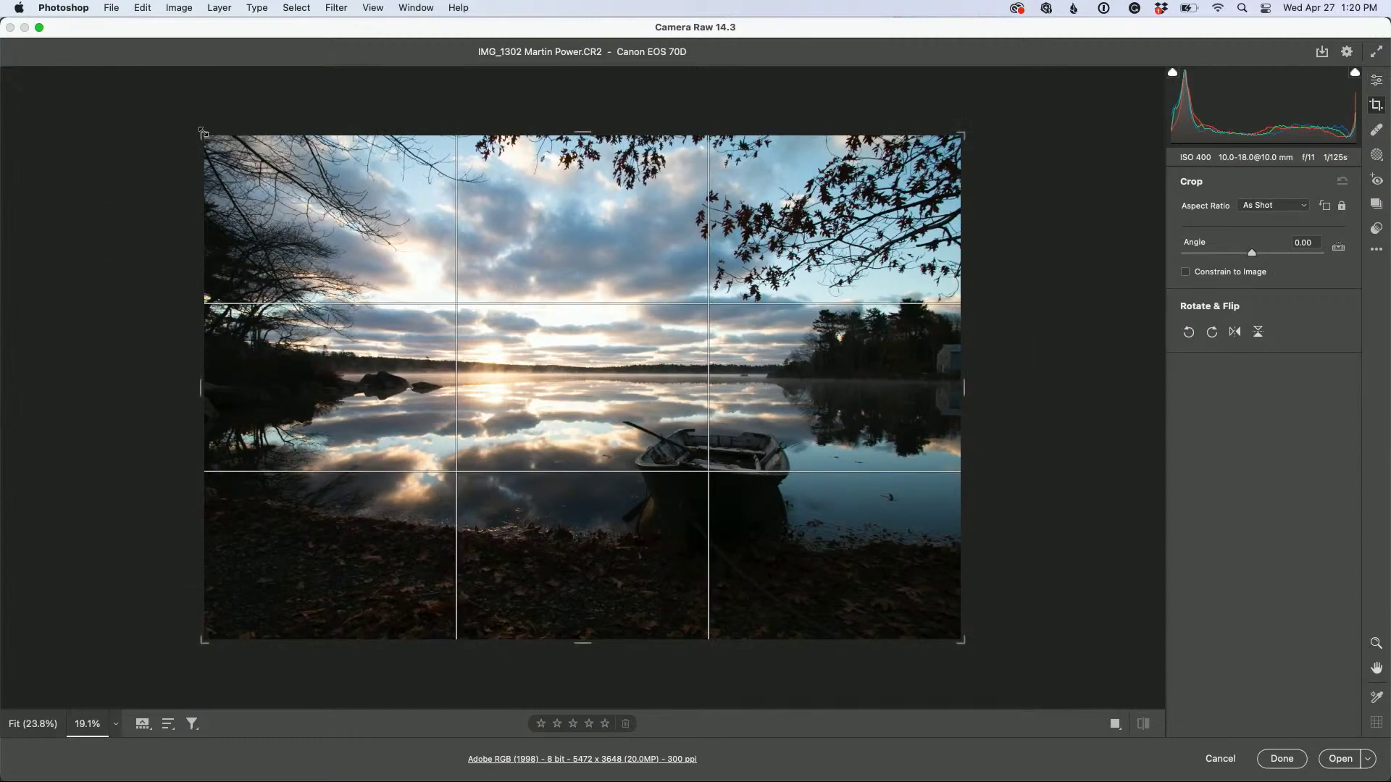
drag(204, 132, 303, 206)
drag(422, 307, 418, 333)
key(Return)
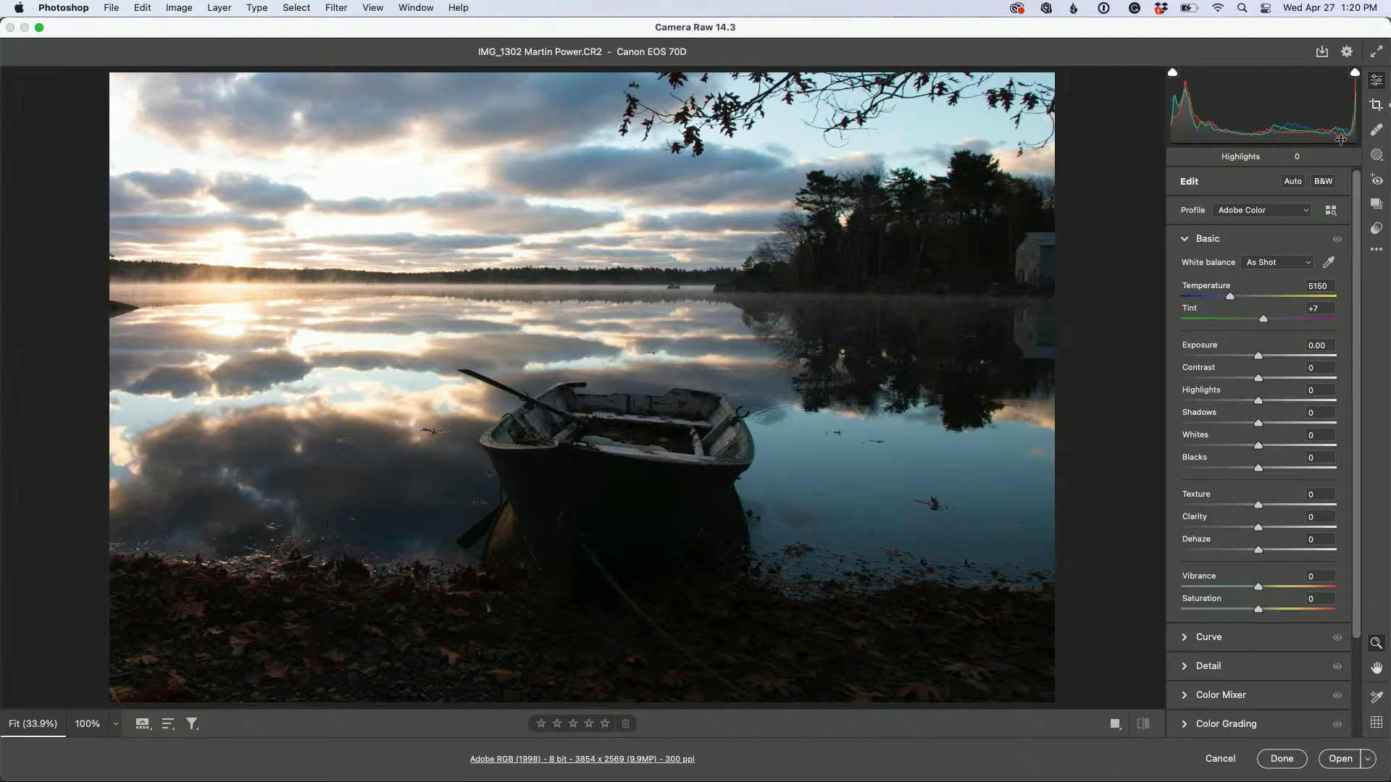
Tighten the crop around the boat to about 3545 x 2363 pixels at the original aspect ratio
click(1373, 109)
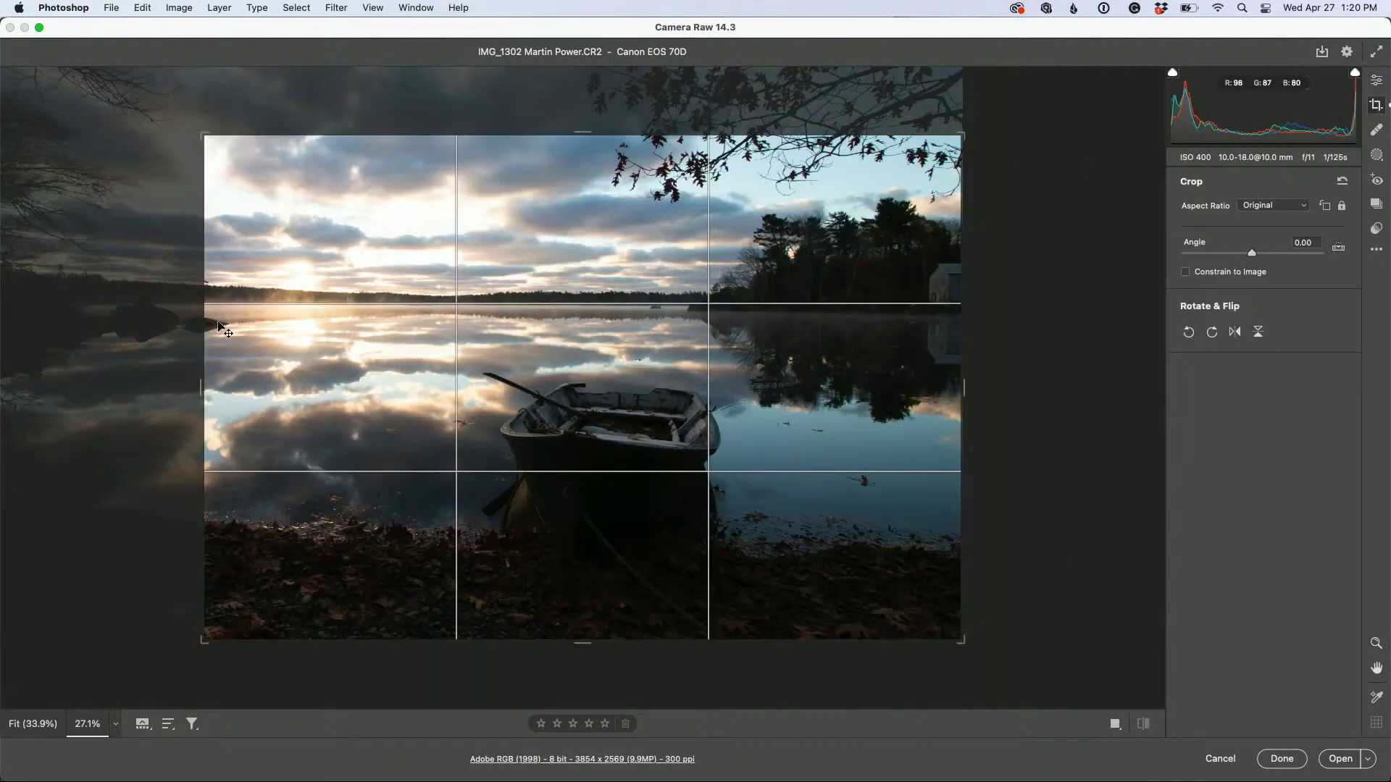
drag(204, 144, 234, 156)
drag(378, 221, 393, 266)
key(Return)
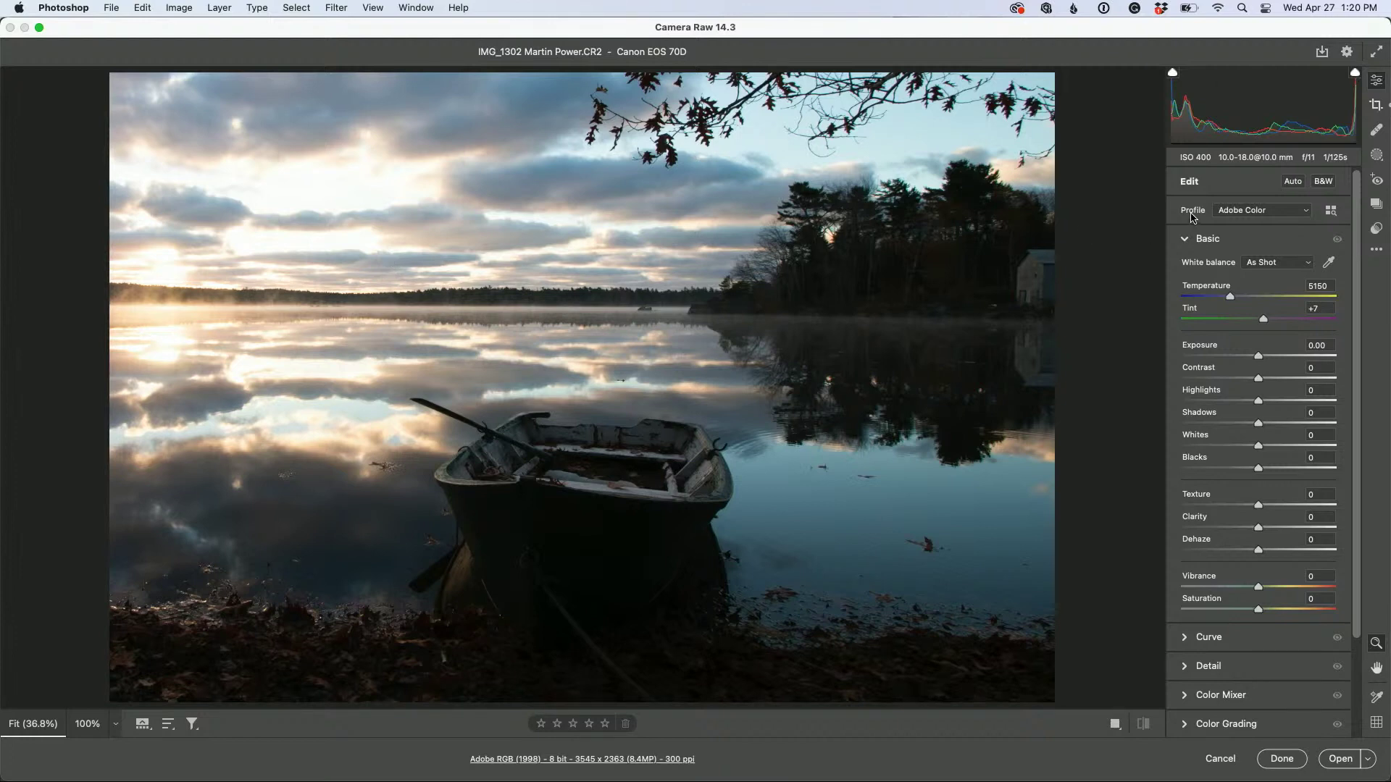
Compare the Adobe Color and Adobe Landscape profiles and apply Adobe Landscape to the photo
click(1277, 211)
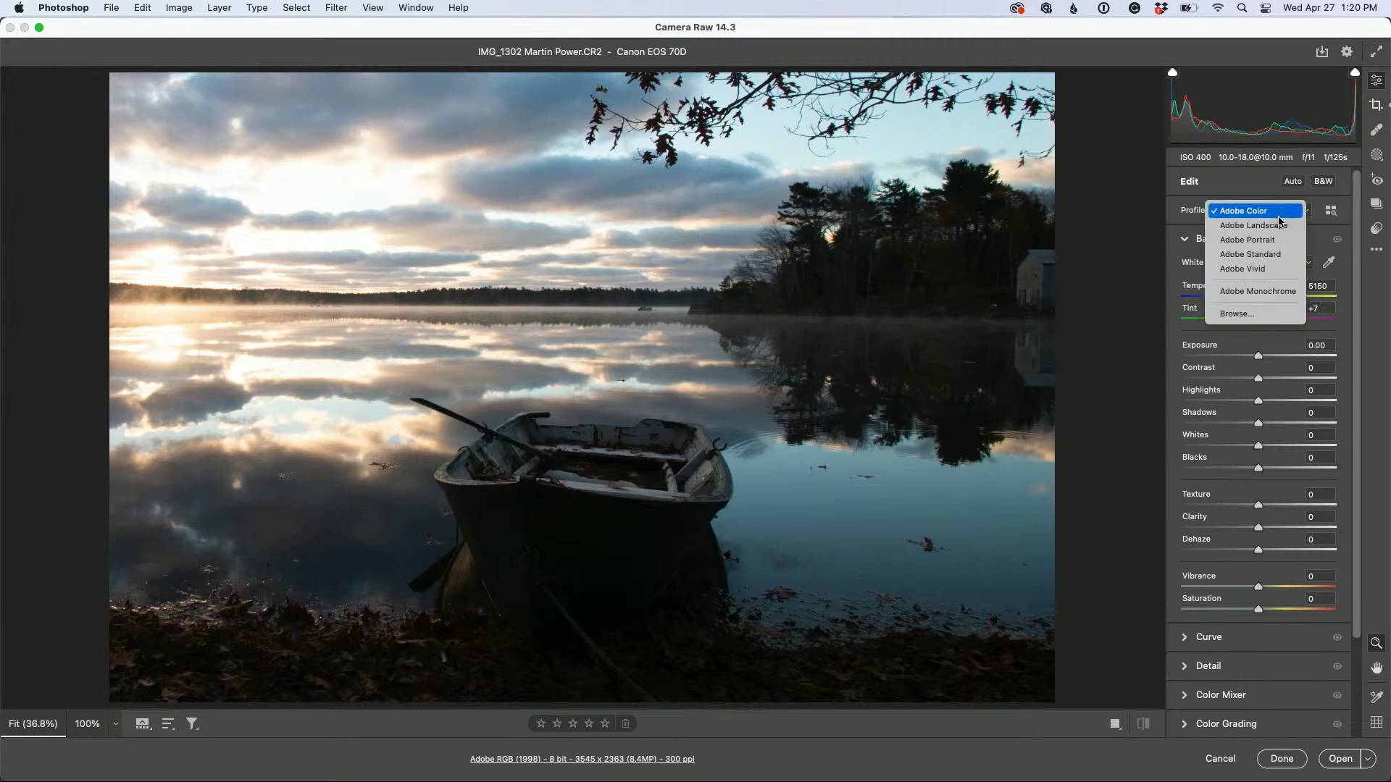
click(1280, 226)
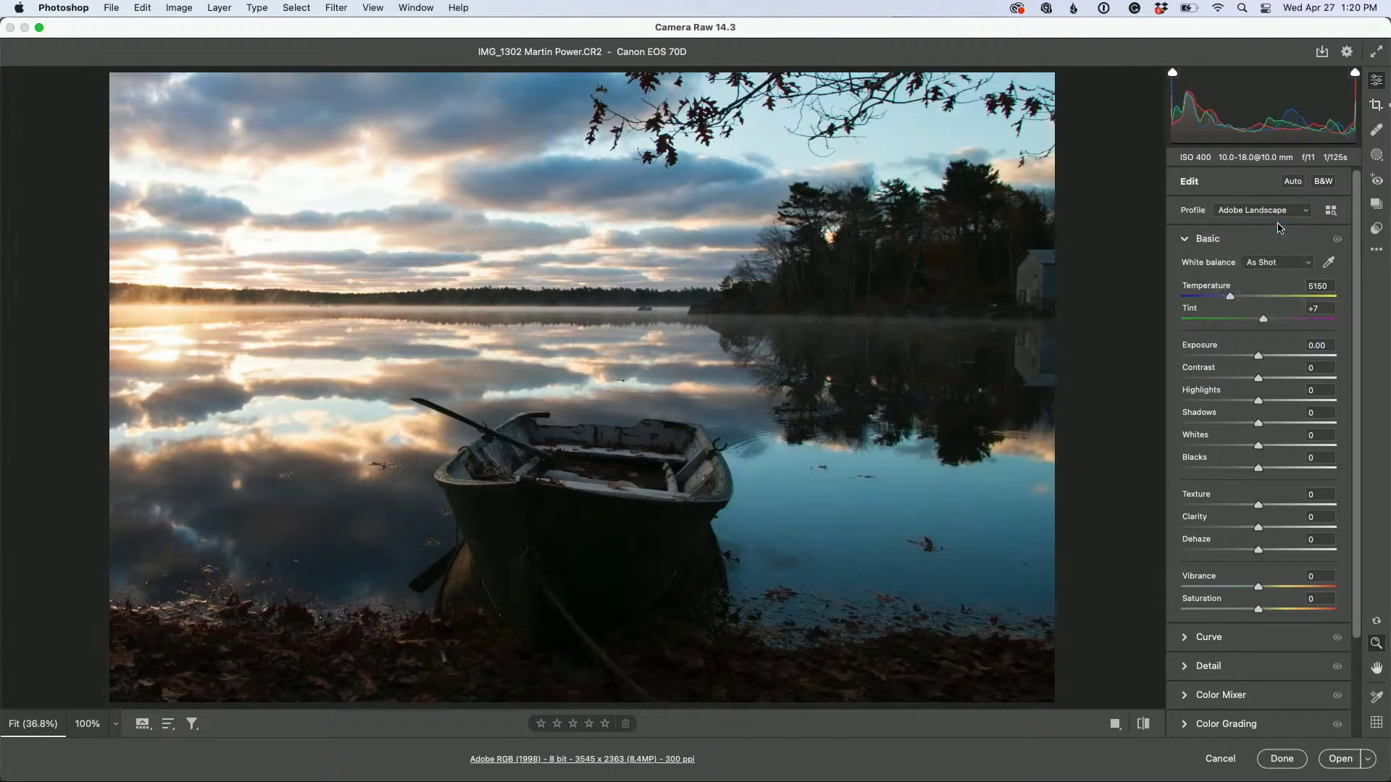
click(1262, 211)
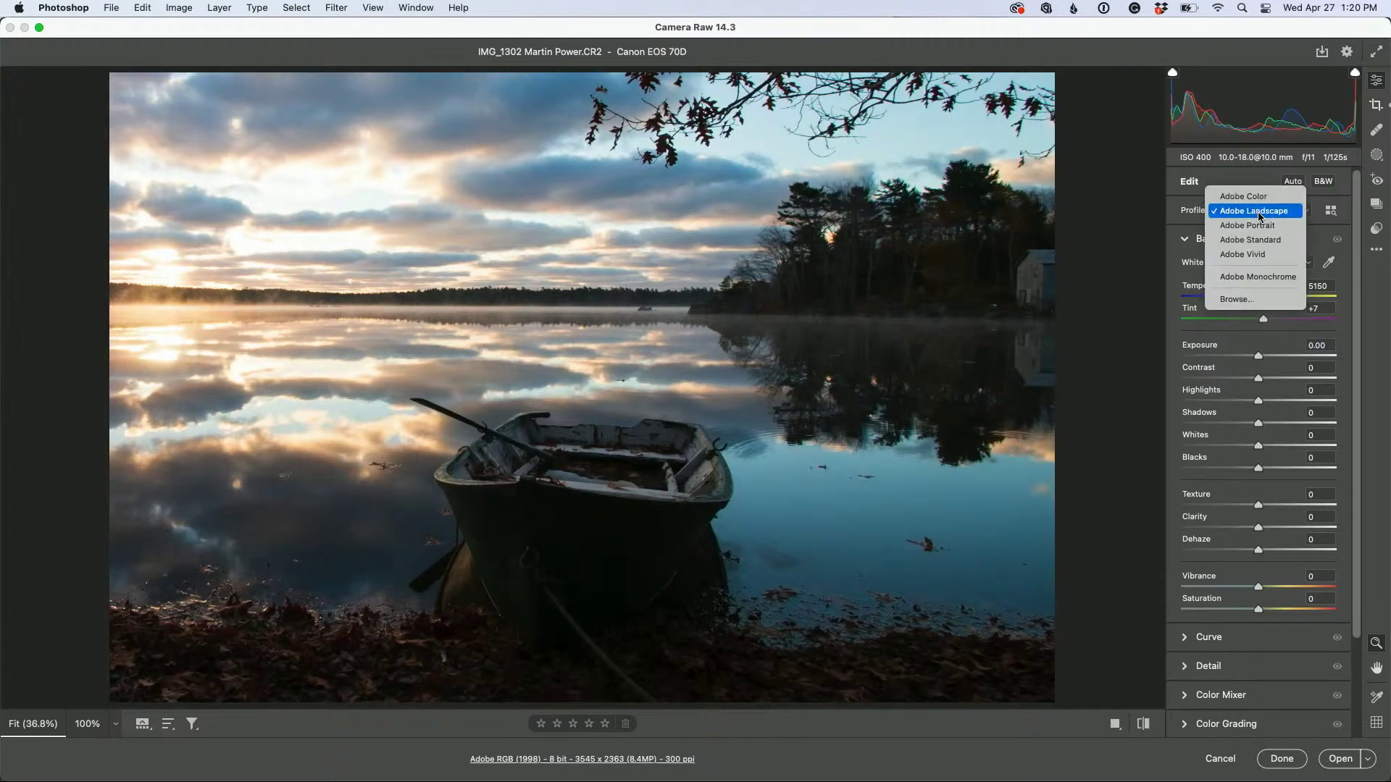
click(1258, 200)
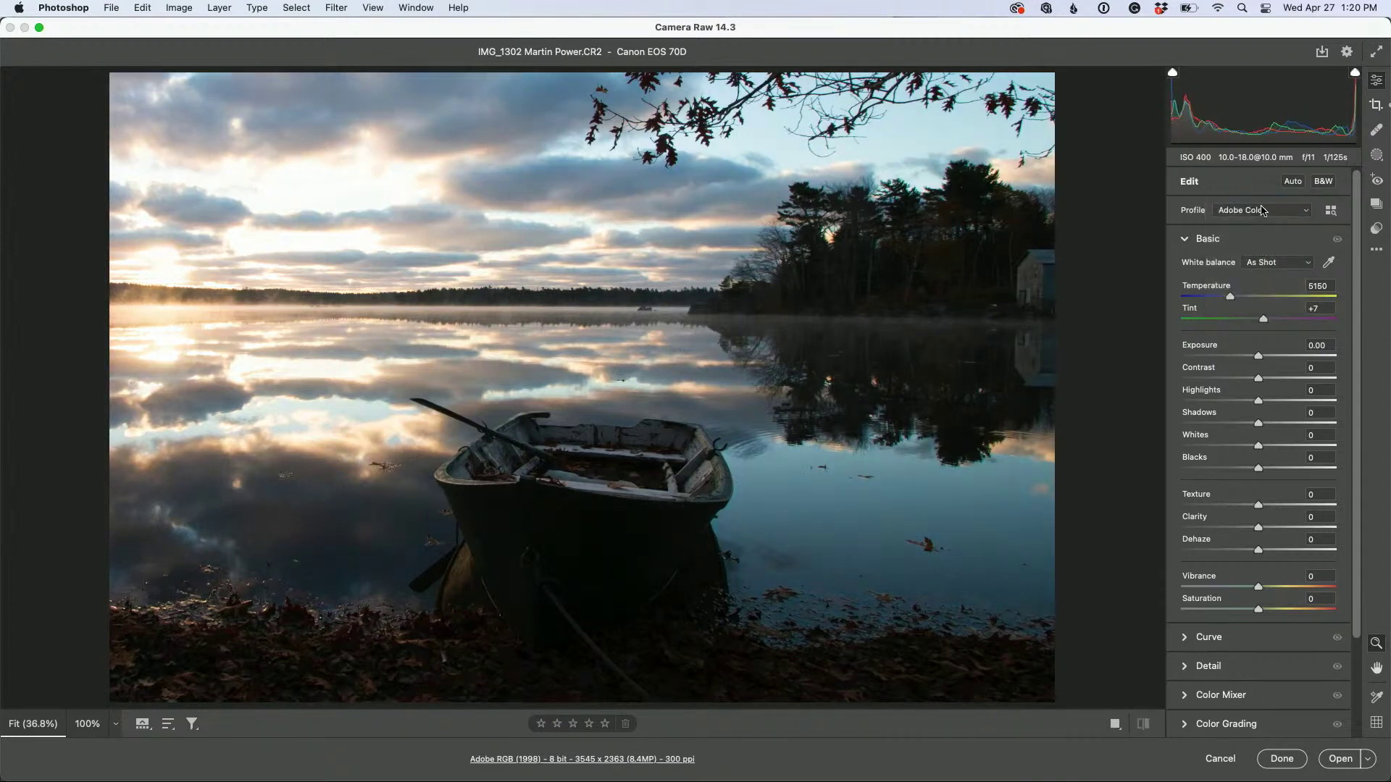
click(1263, 211)
click(1263, 227)
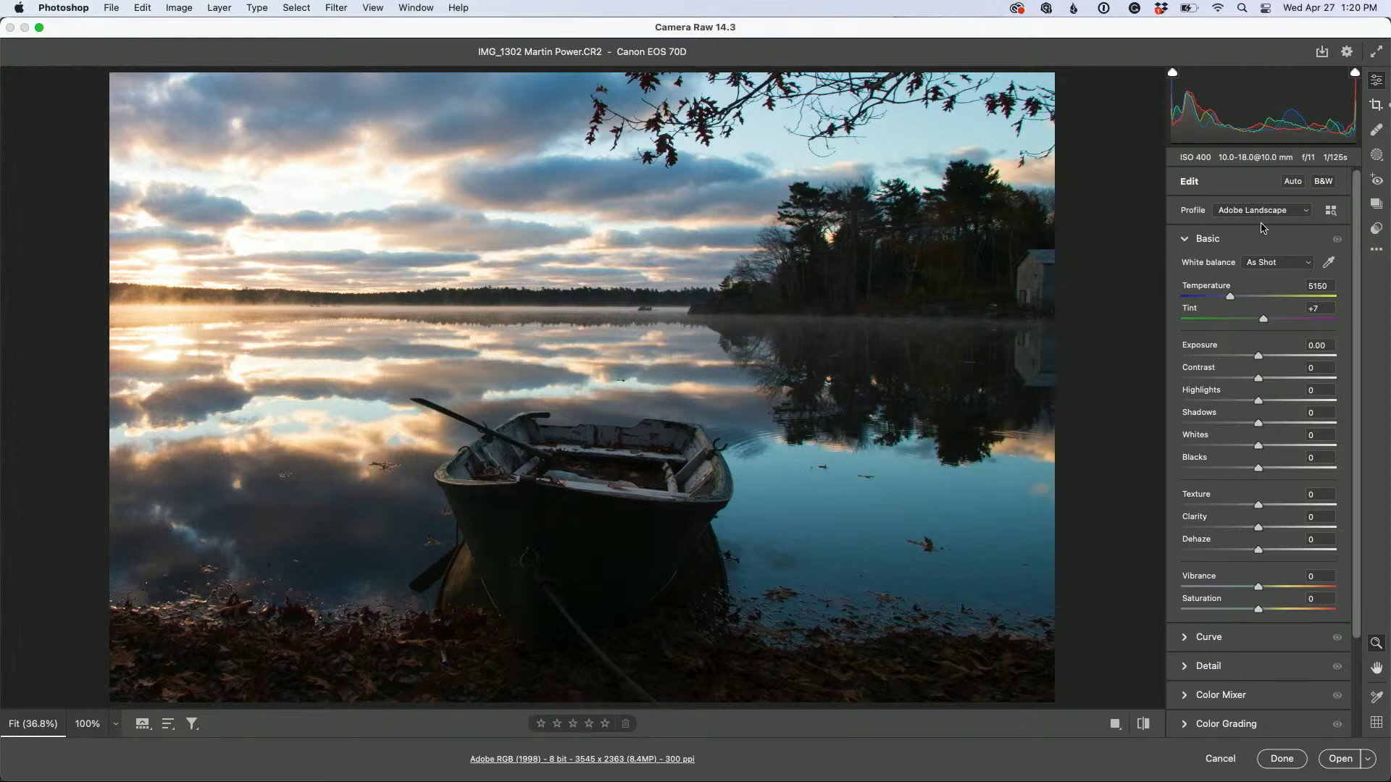
Apply automatic tone adjustments, compare the photo with and without them, and set Contrast to +28
click(1293, 182)
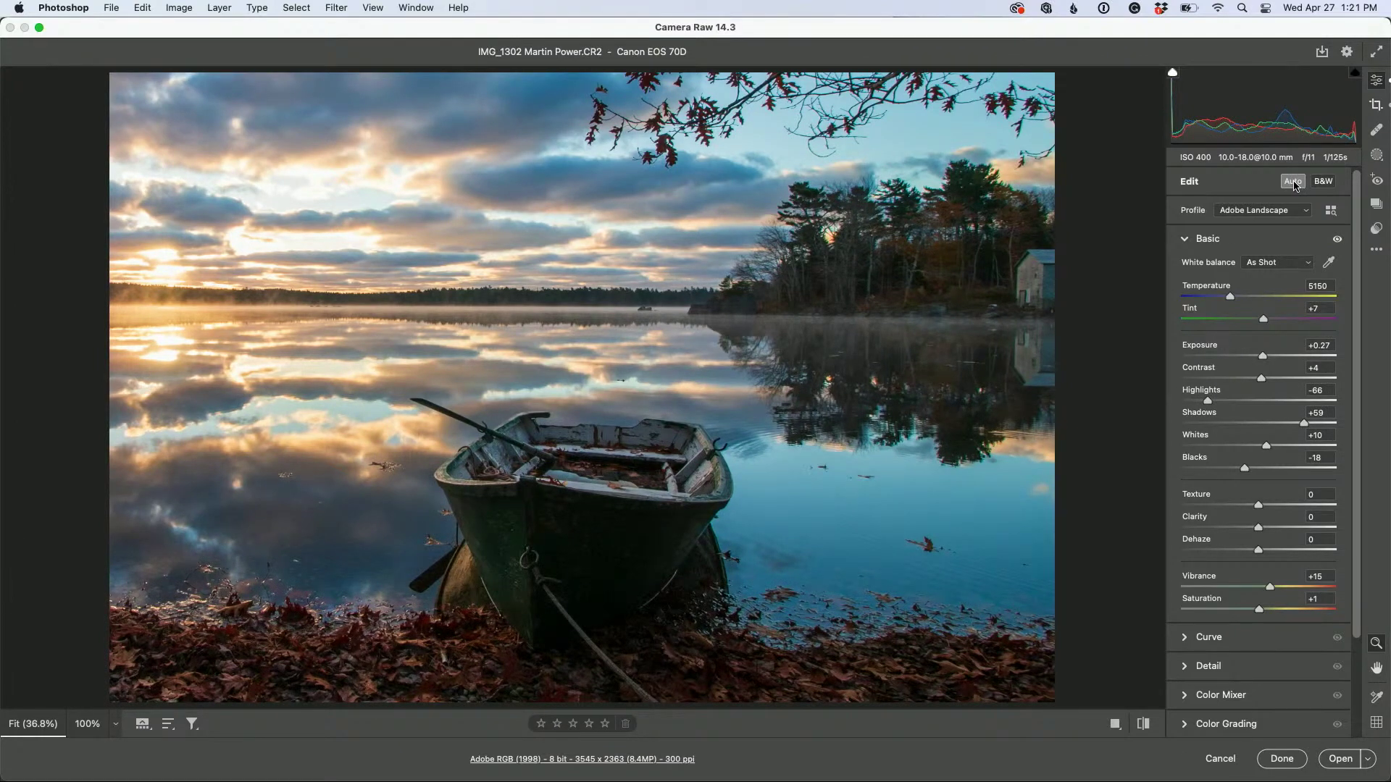
click(1293, 182)
click(1294, 182)
click(1294, 182)
click(1293, 182)
click(1294, 184)
click(1294, 183)
click(1294, 184)
click(1294, 183)
drag(1261, 379, 1283, 381)
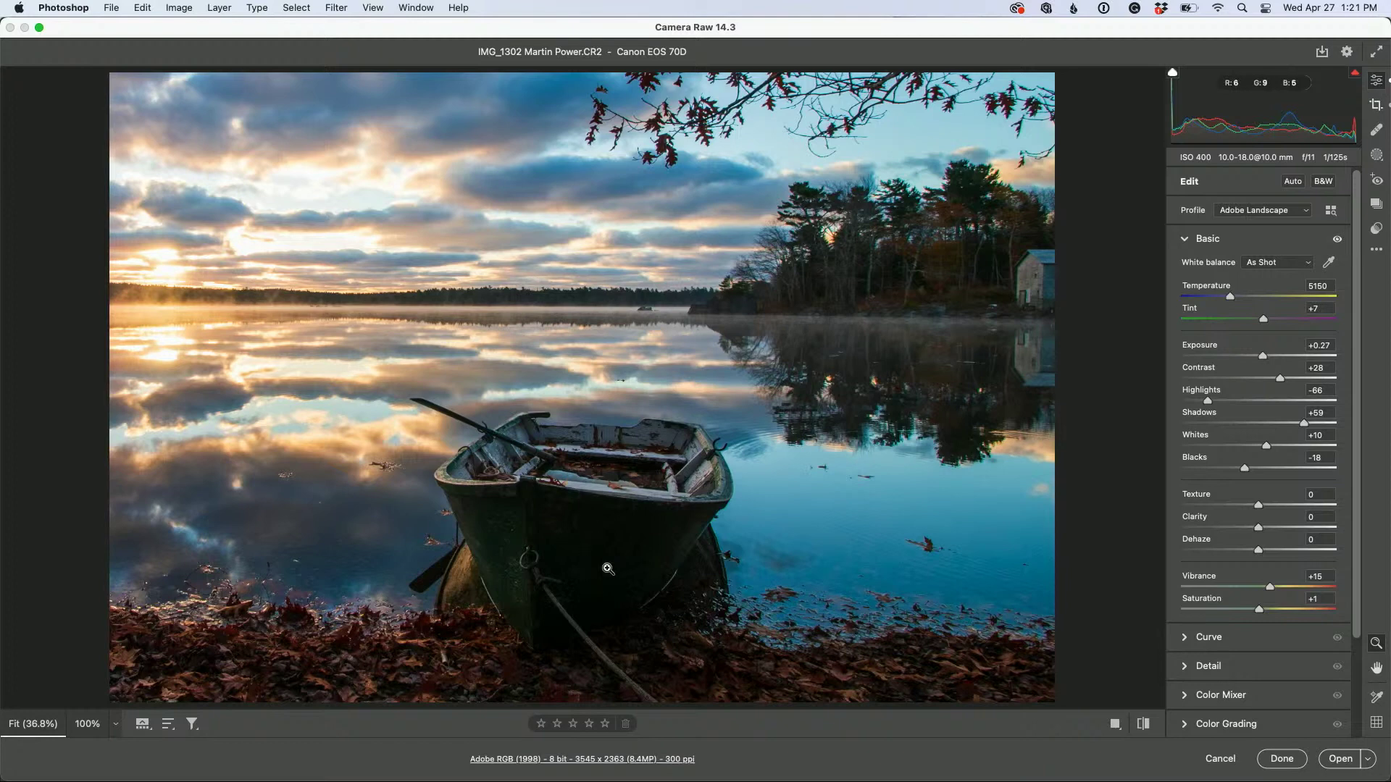
Create a subject mask of the boat and set its Exposure to +0.20 and Shadows to +39
click(1376, 156)
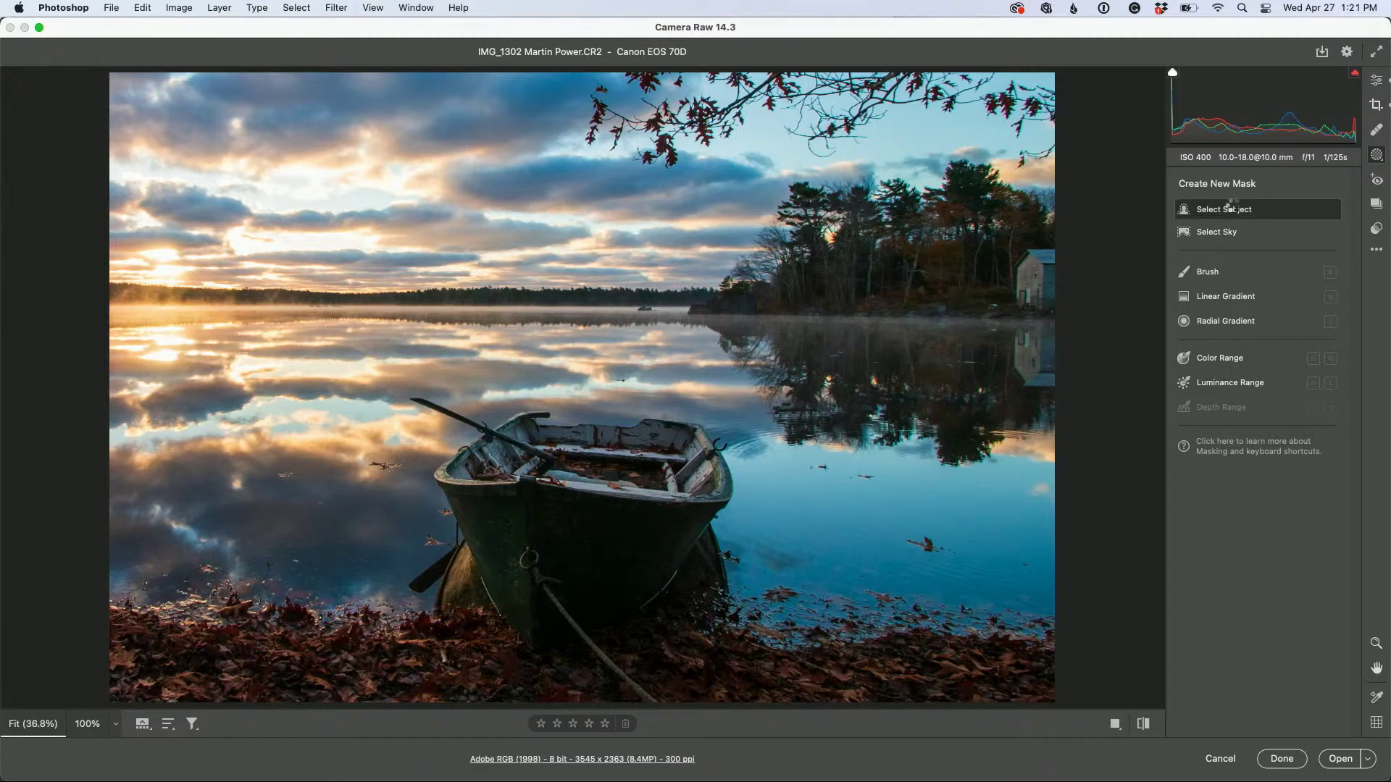
click(1230, 208)
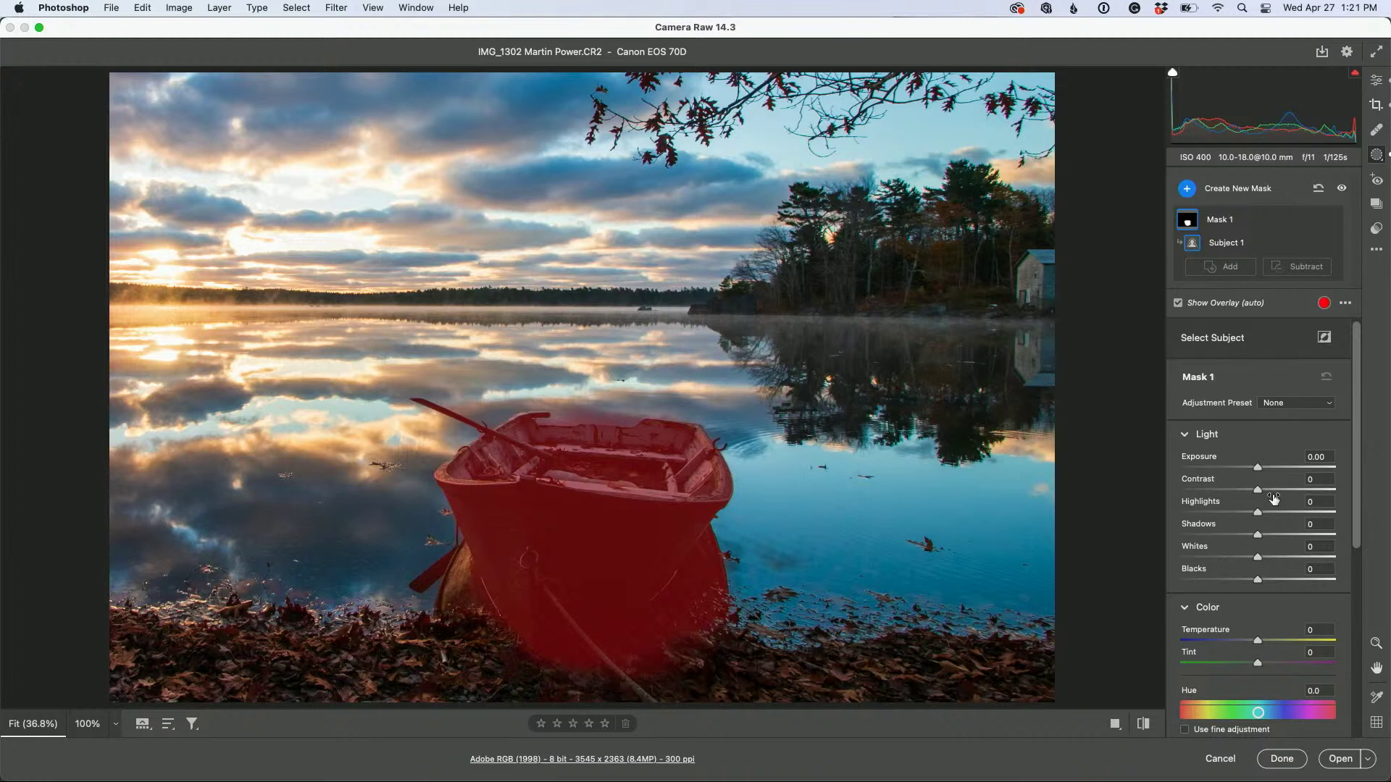
drag(1259, 470, 1266, 469)
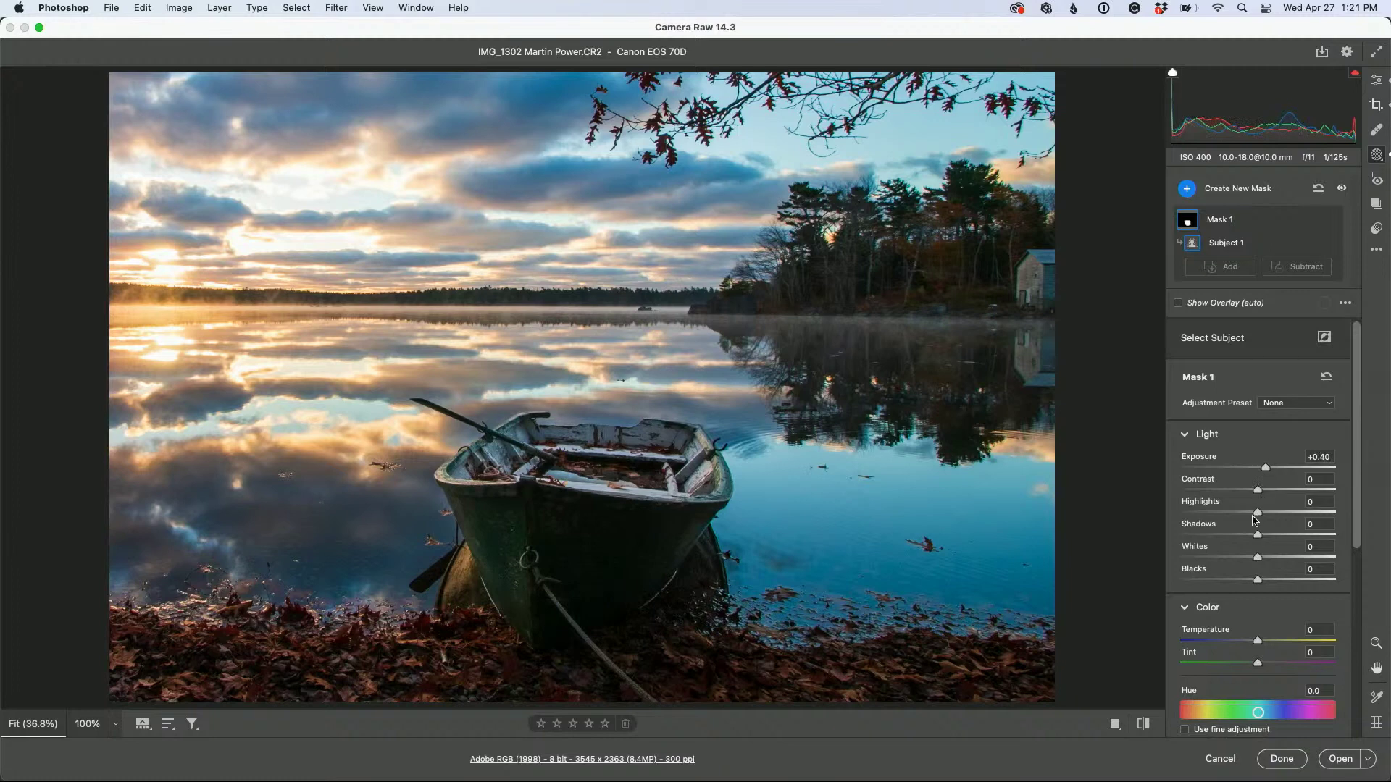
drag(1259, 536, 1266, 540)
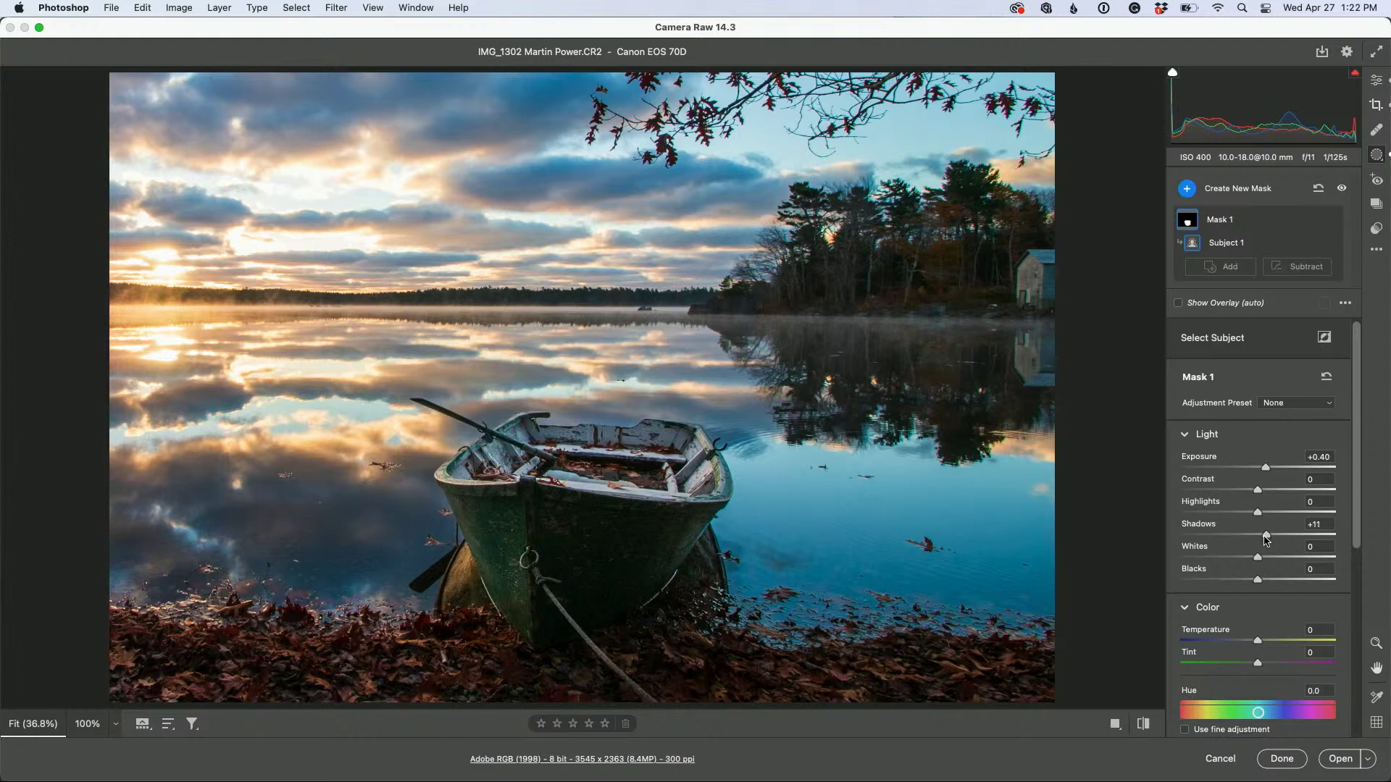
double_click(1265, 468)
drag(1266, 536, 1287, 537)
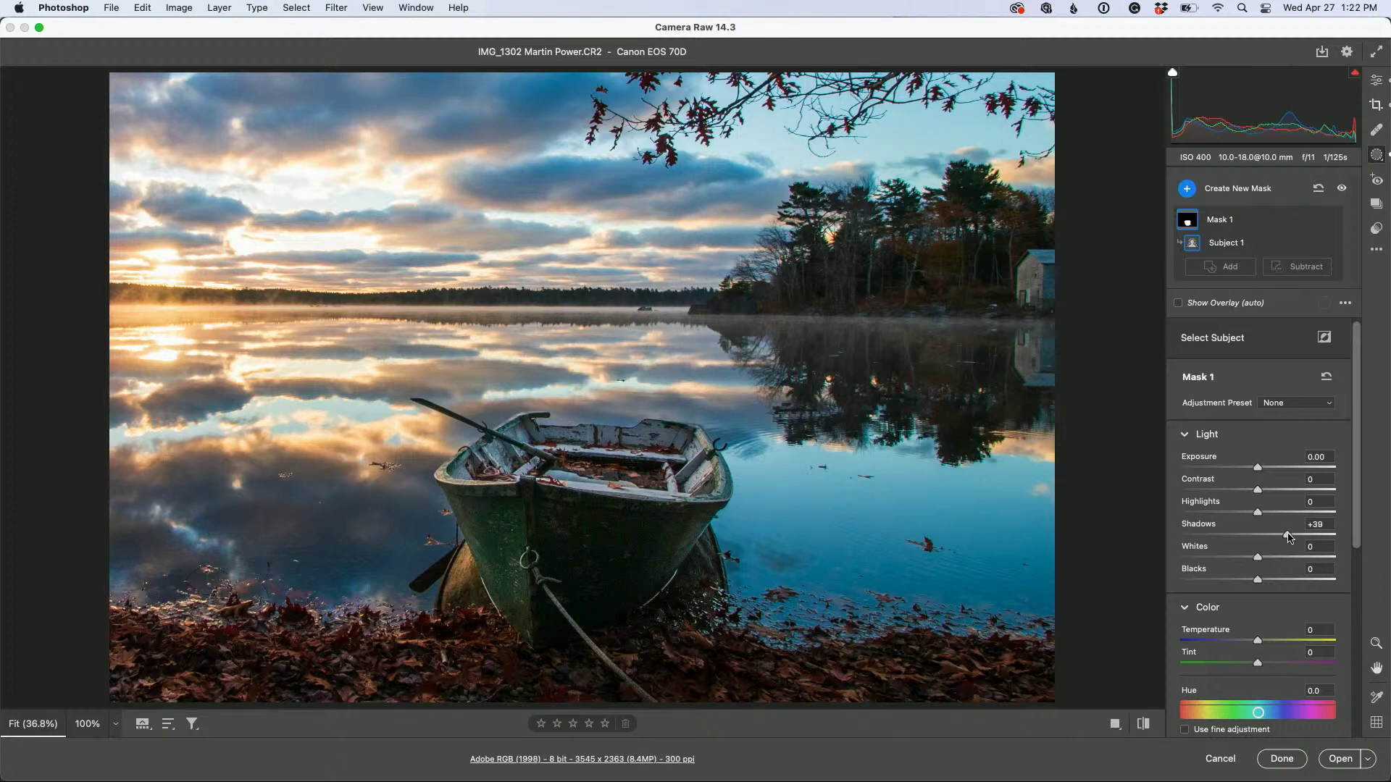
drag(1258, 468, 1261, 471)
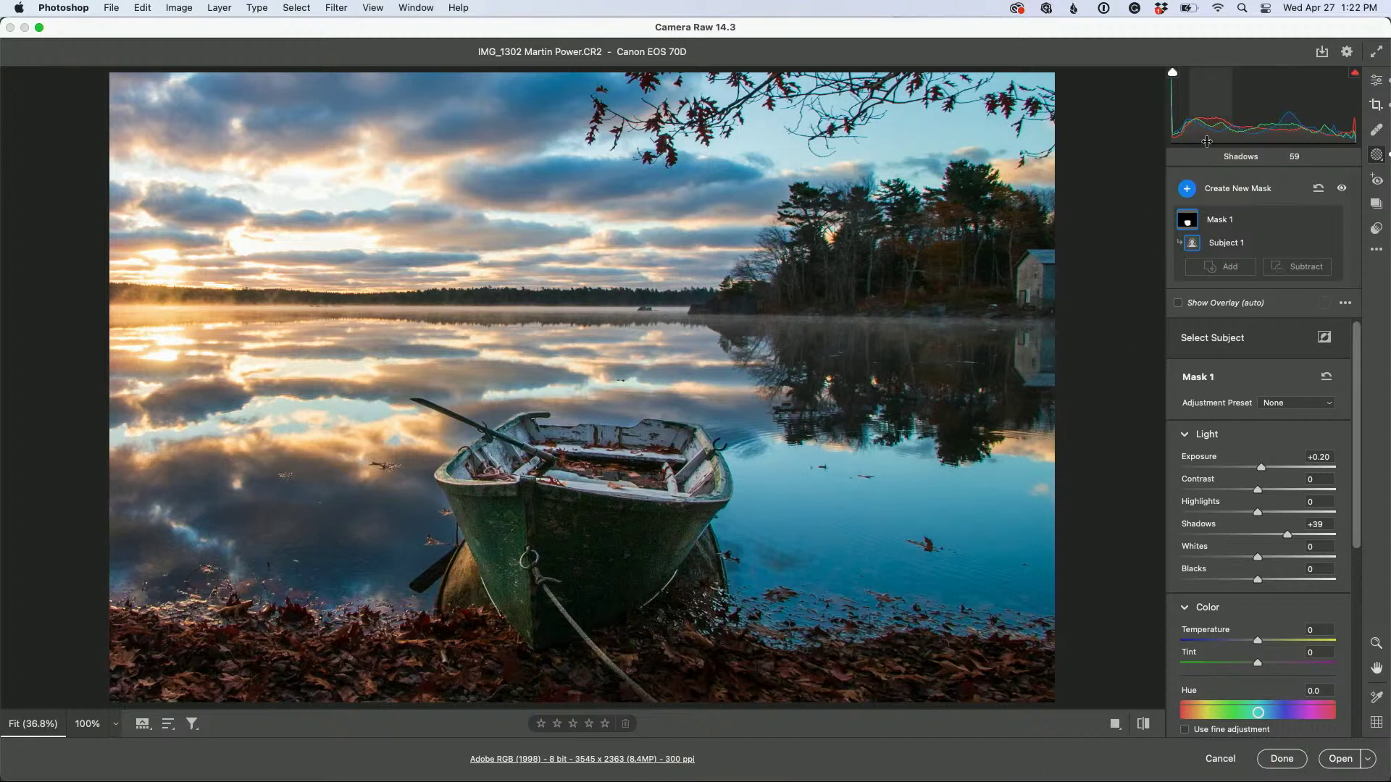
Add a brush mask over the front of the boat's hull and set its Exposure to +0.50
click(1188, 190)
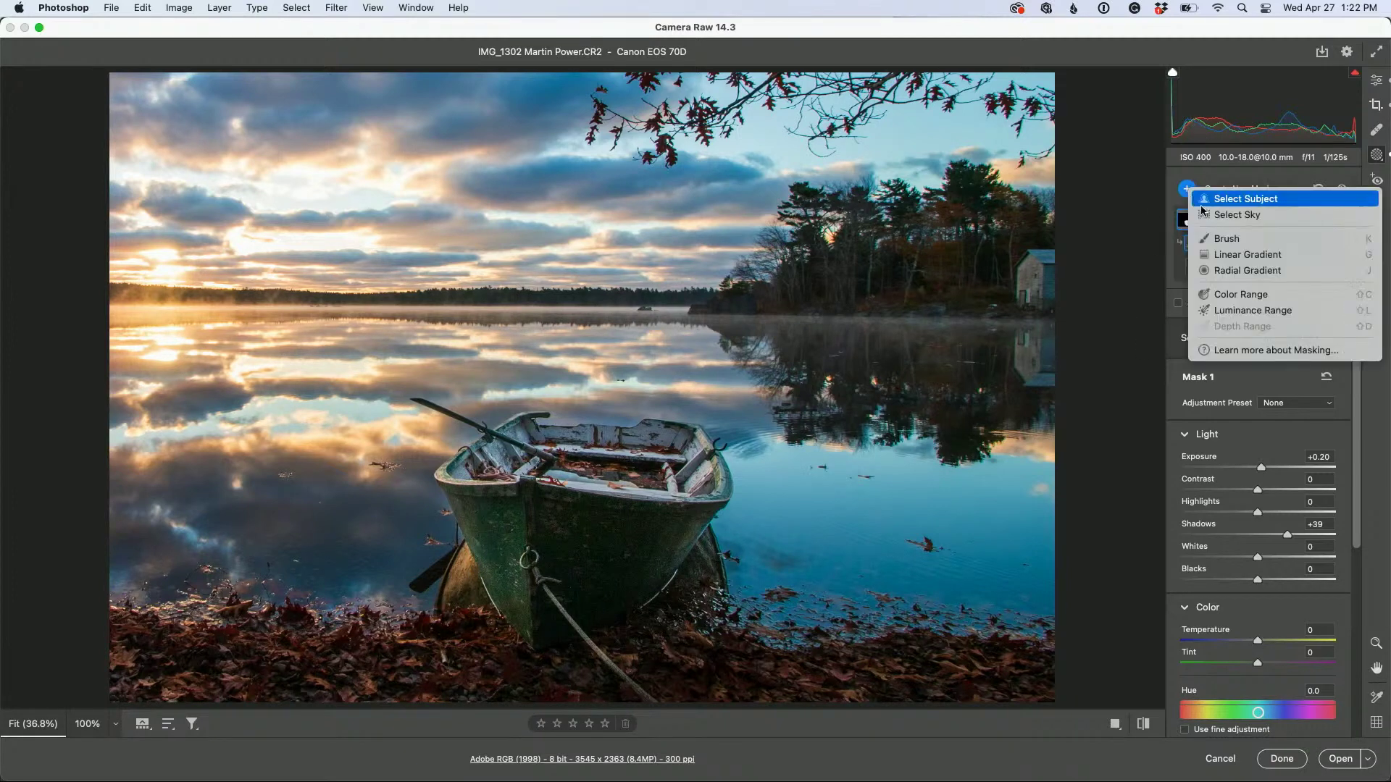
key(Escape)
key(k)
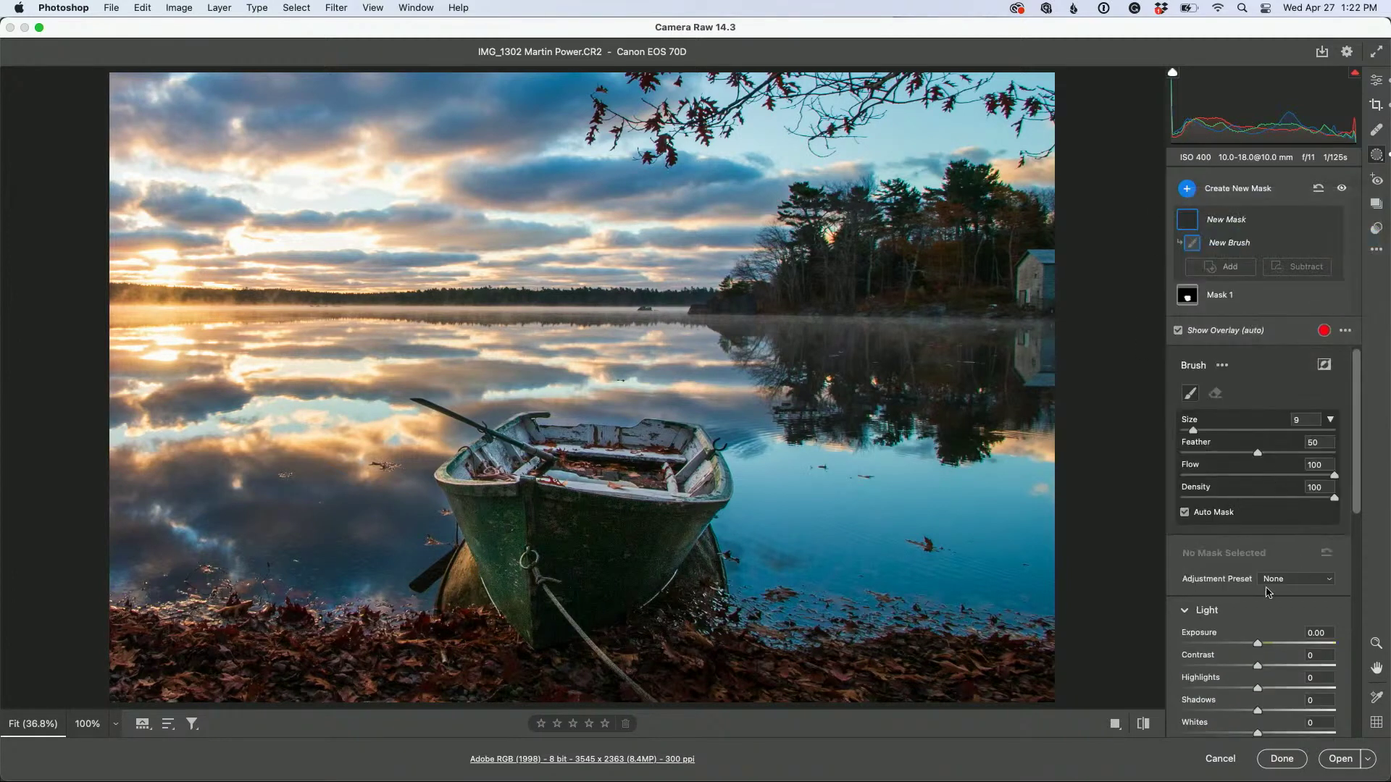
drag(1259, 644, 1266, 644)
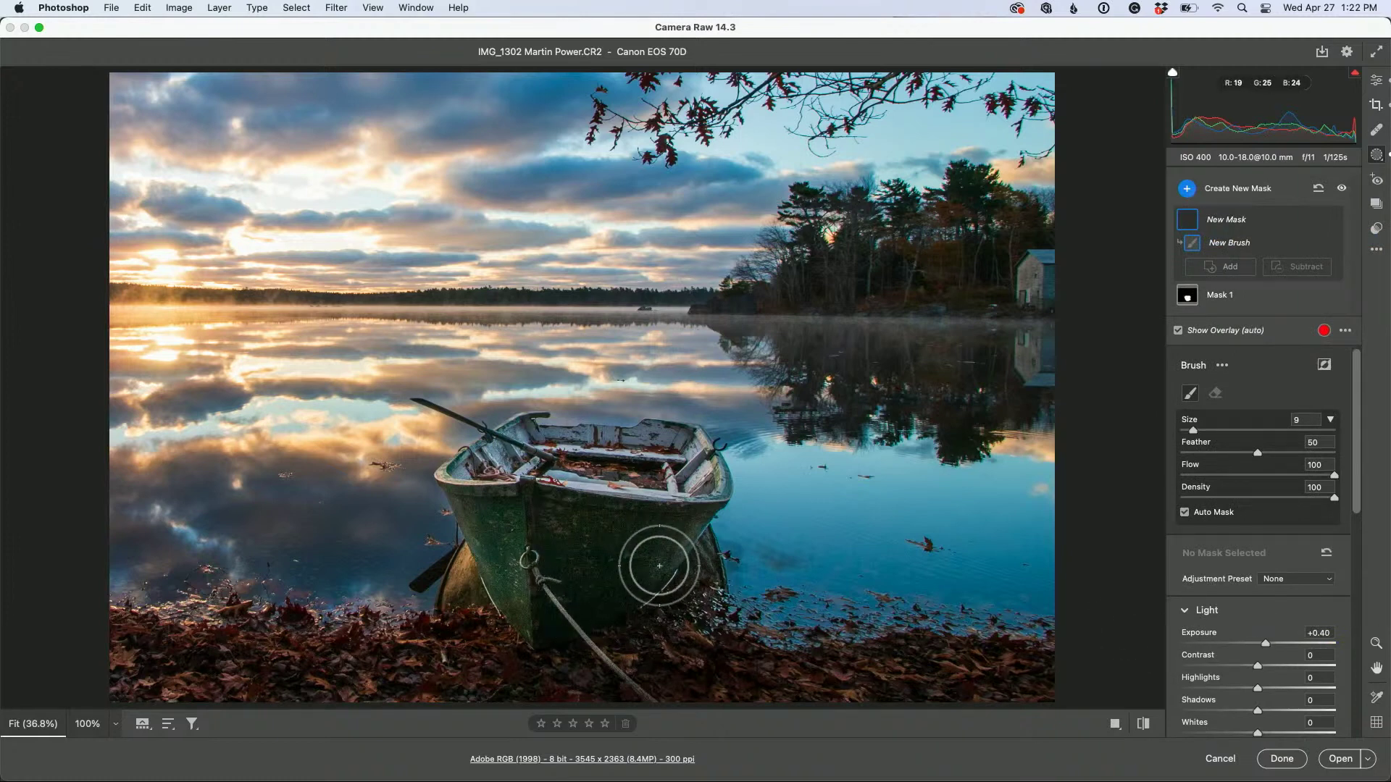
mouse_move(583, 540)
mouse_down()
mouse_move(559, 568)
mouse_move(575, 628)
mouse_up()
key(alt)
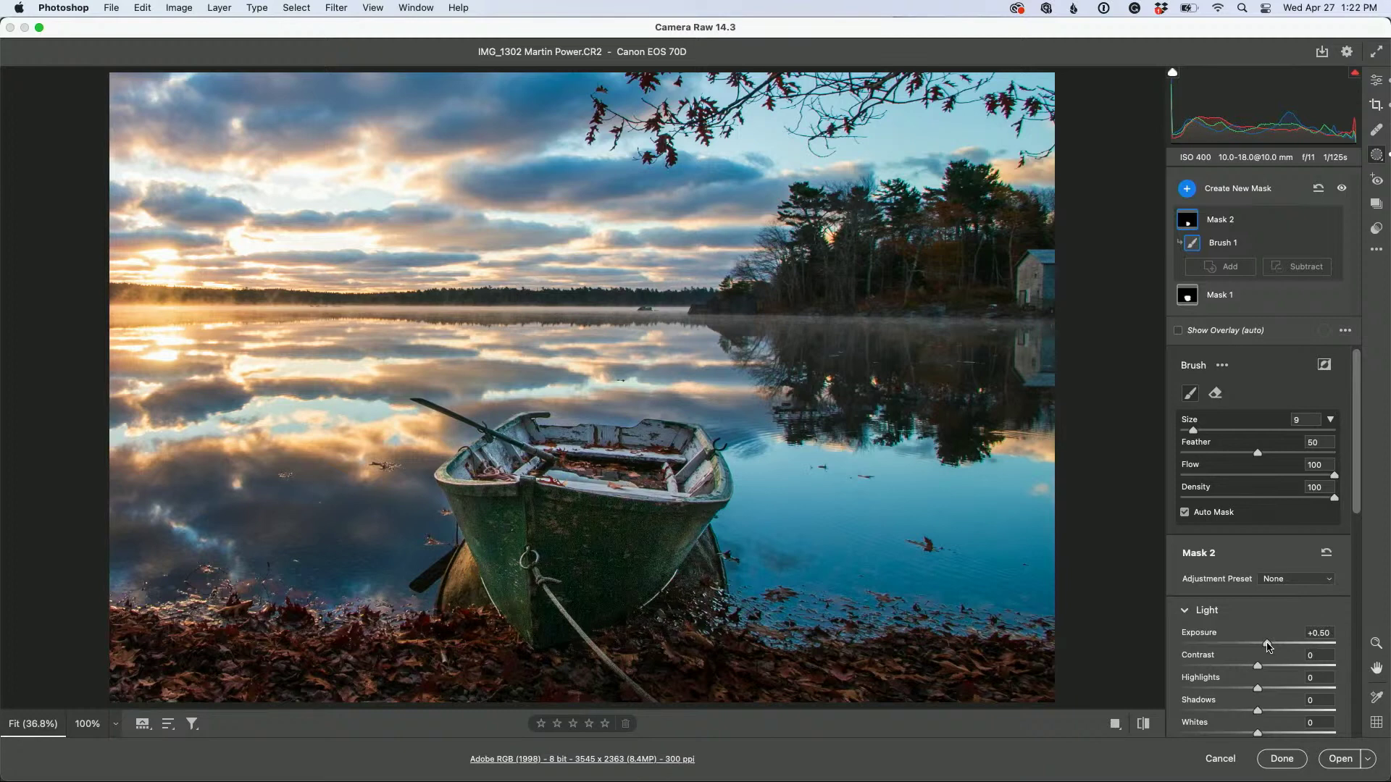
Set the whole photo's Texture to +27 and Clarity to +11
click(1377, 83)
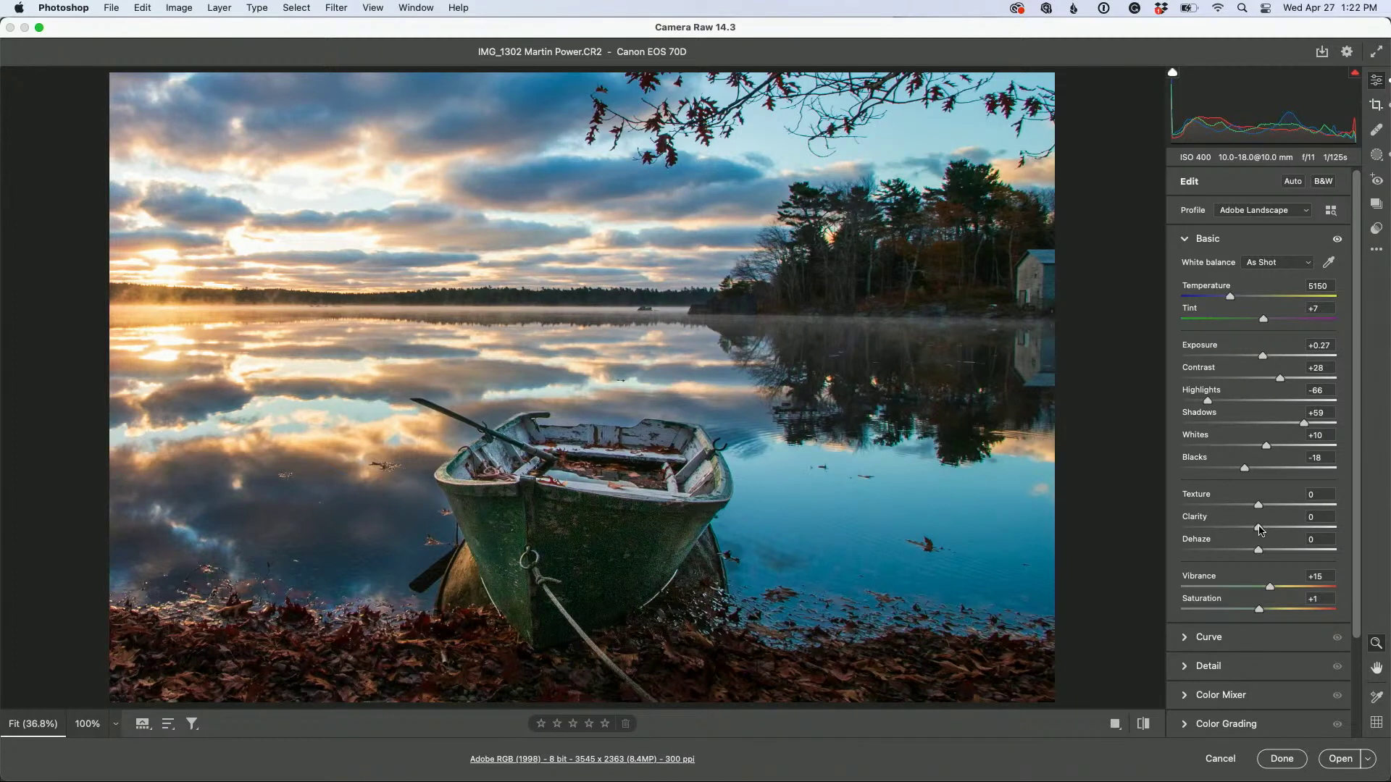
mouse_move(1261, 531)
mouse_down()
mouse_move(1310, 544)
mouse_move(1260, 543)
mouse_move(1277, 509)
mouse_up()
drag(1264, 531, 1267, 532)
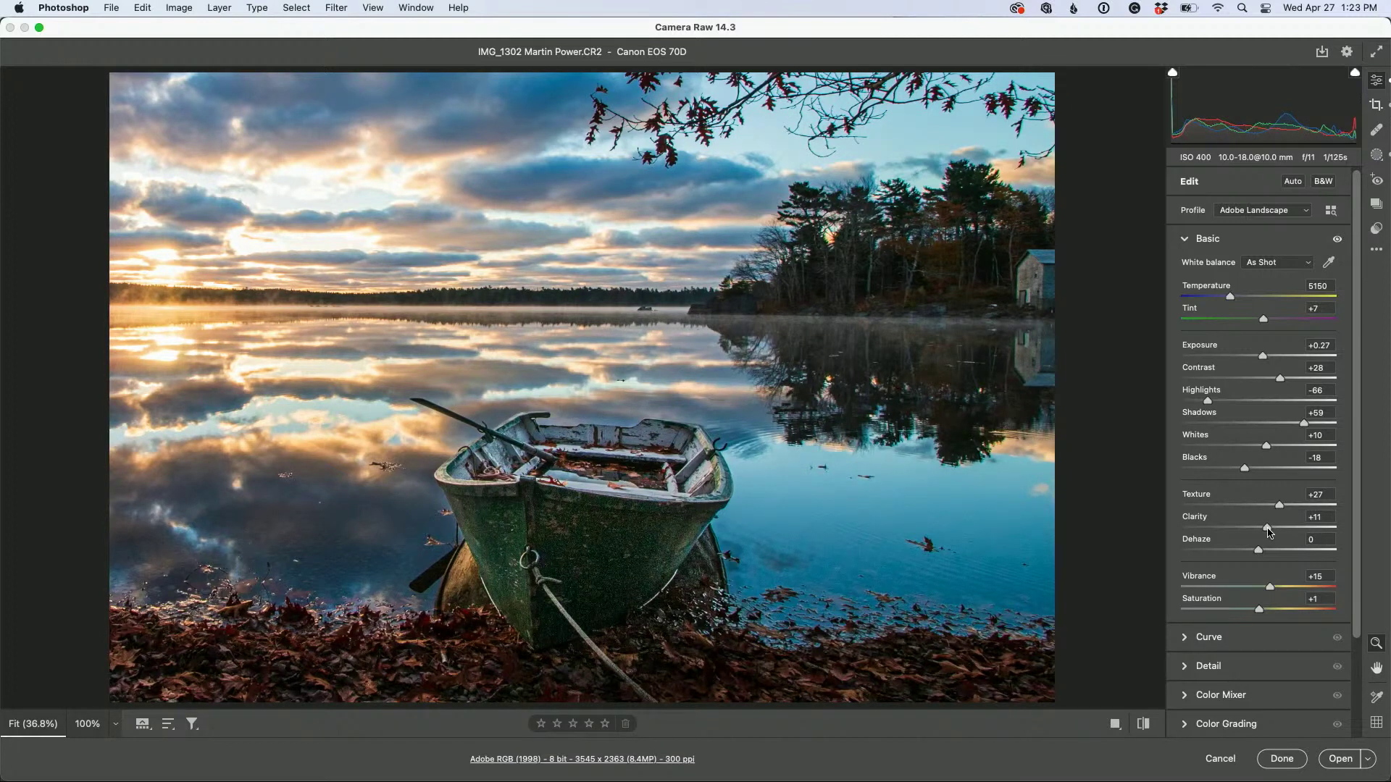
Add a linear gradient mask from the photo's upper edge down to the horizon with Exposure -0.10 and Highlights -49
click(1376, 155)
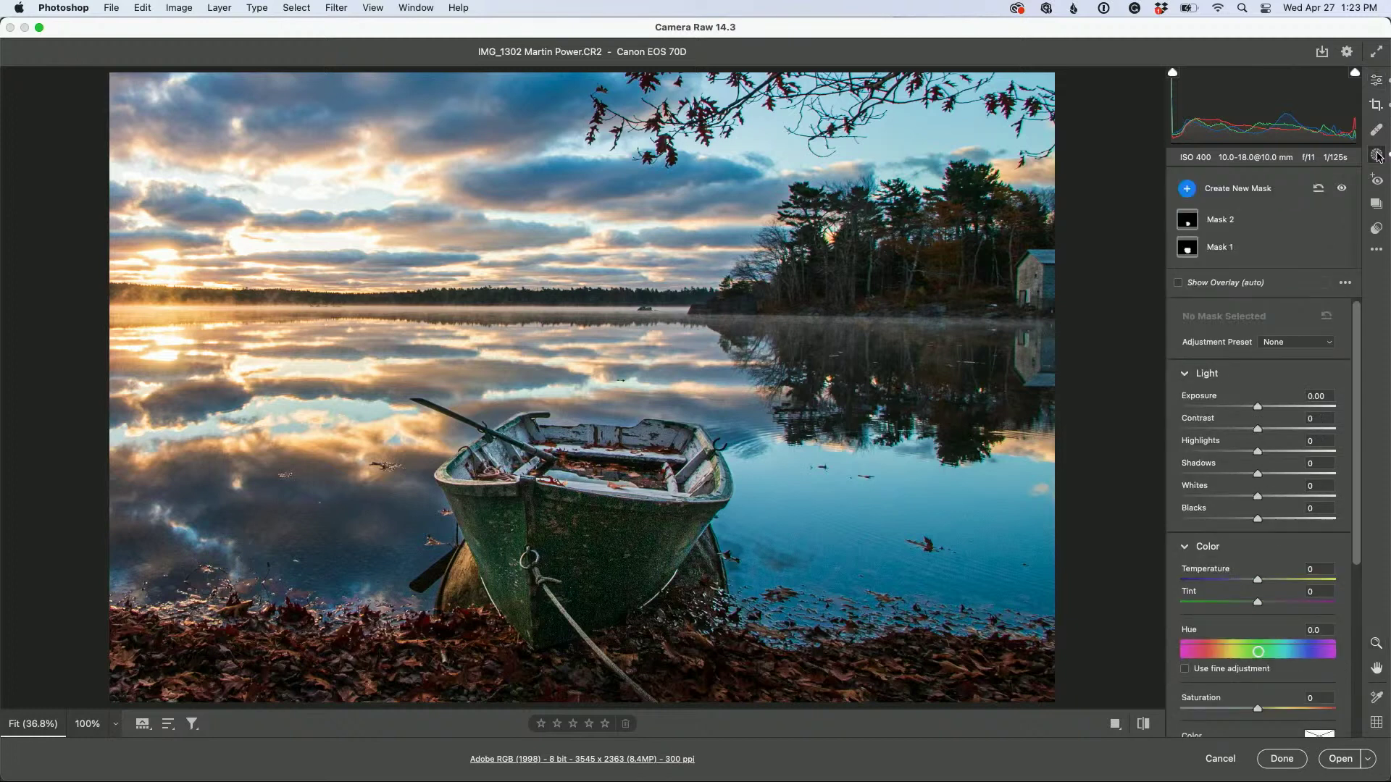
click(1187, 190)
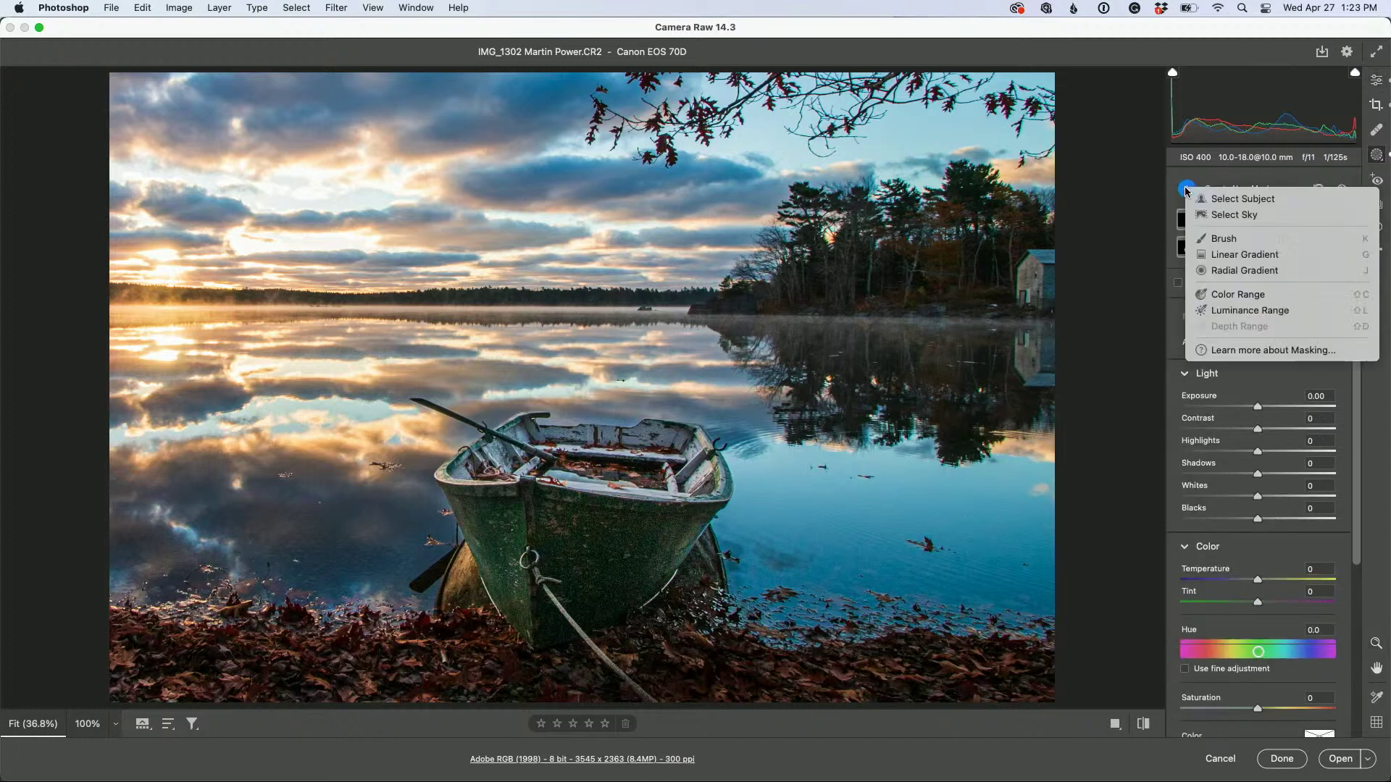
click(1245, 255)
drag(1258, 522, 1251, 525)
drag(557, 70, 558, 305)
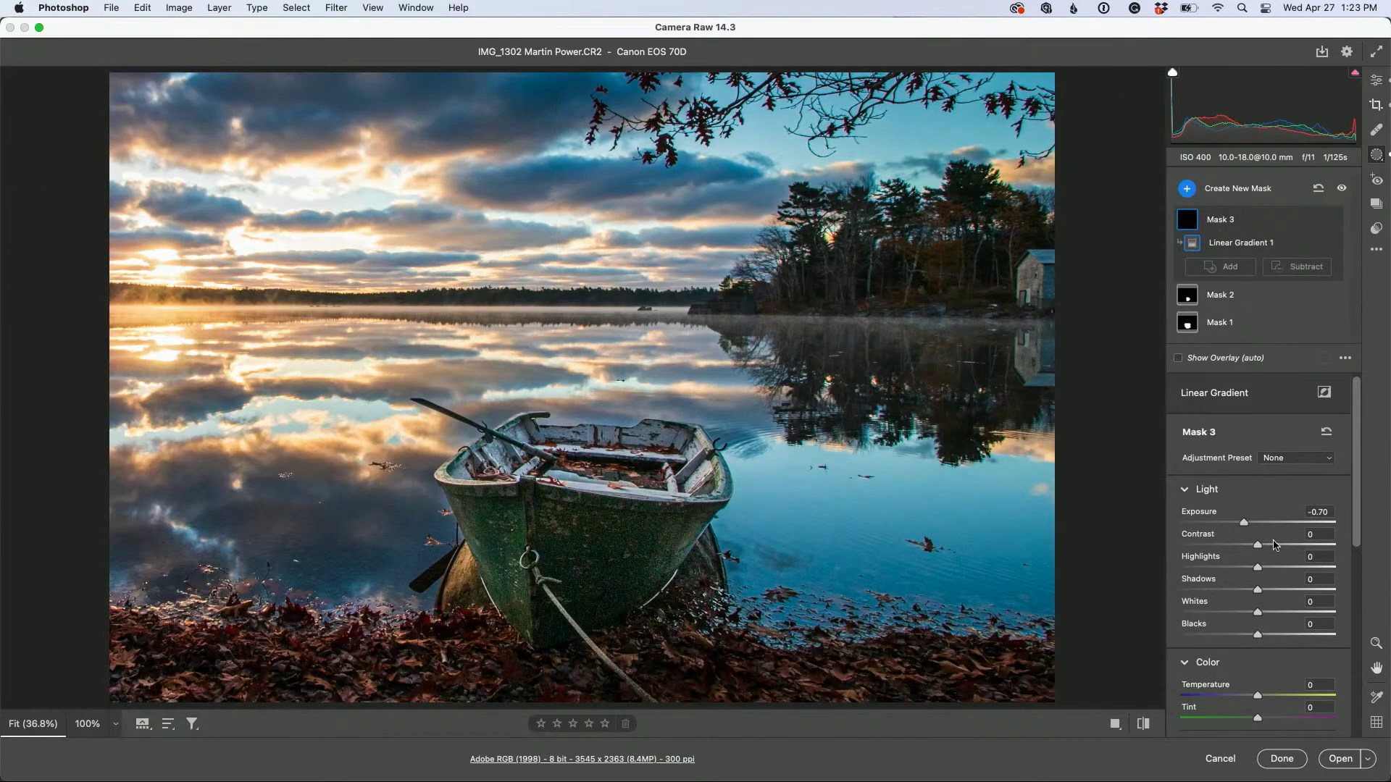
drag(1248, 527, 1220, 573)
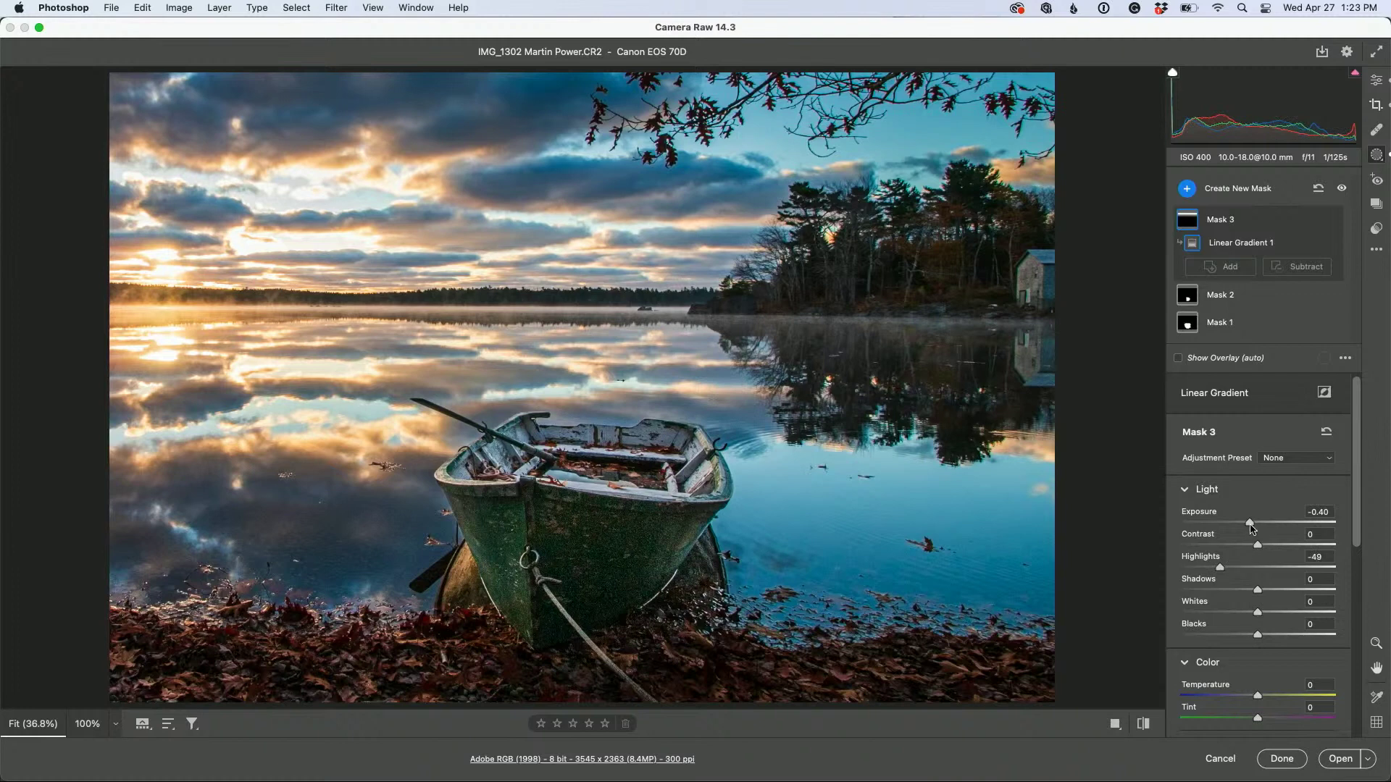
drag(1252, 526, 1259, 527)
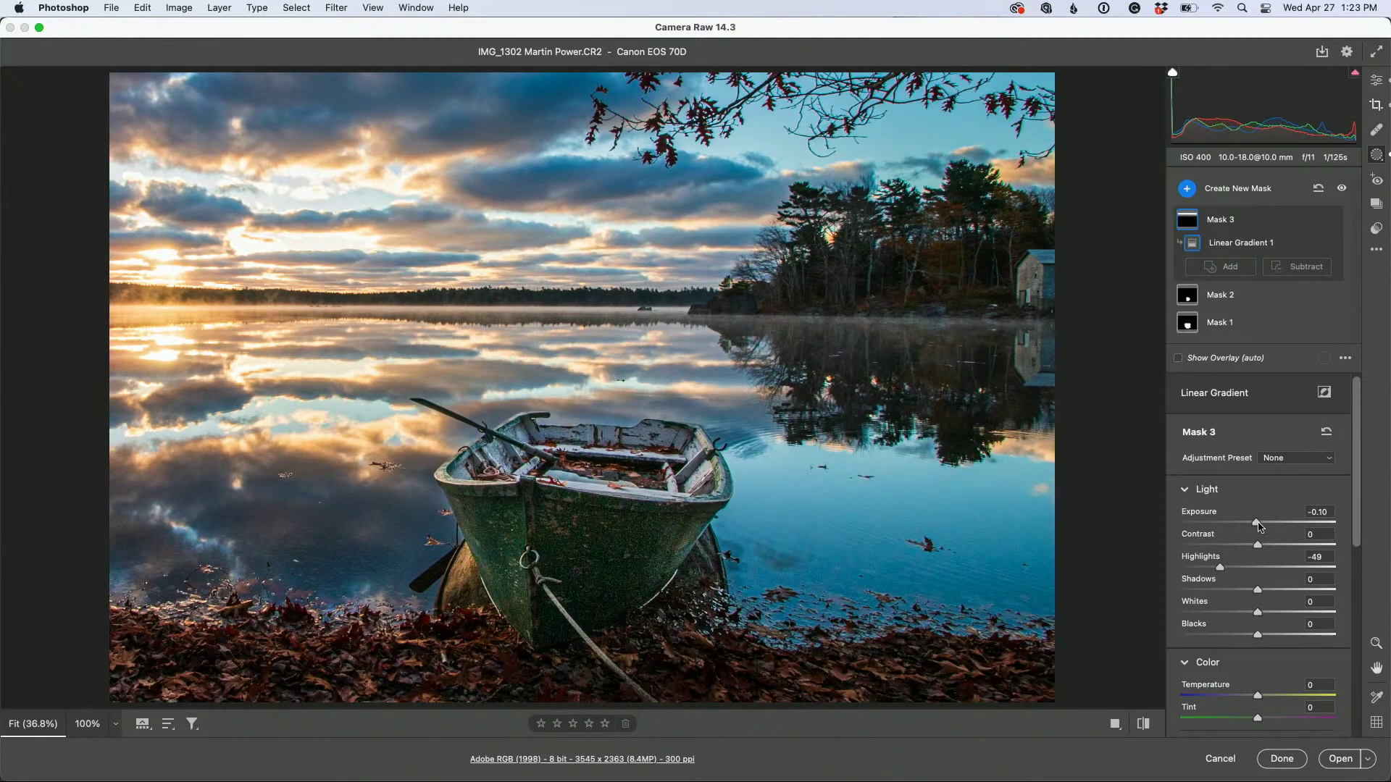
Warm the sky gradient with Temperature +43 and a more magenta Tint, and open the developed photo in Photoshop
scroll(1273, 580, down, 2)
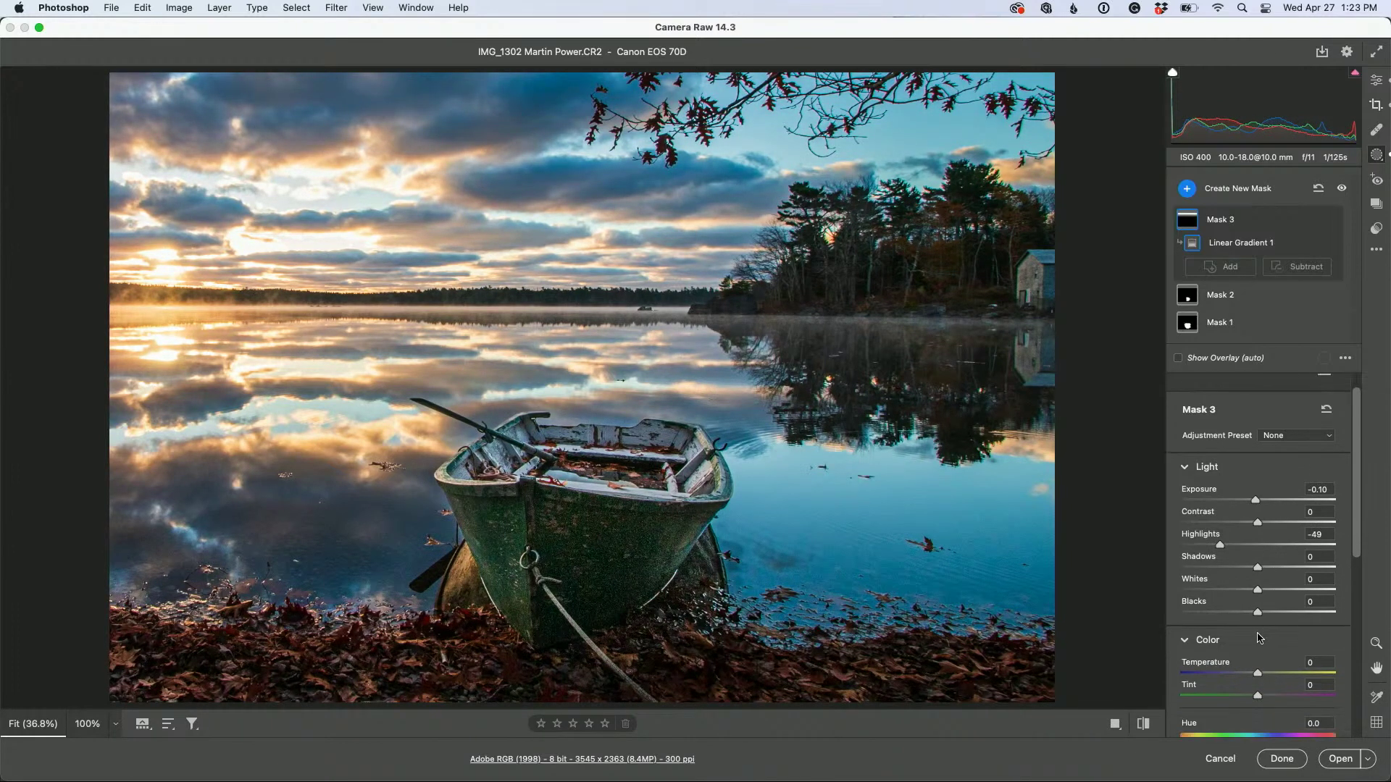
scroll(1260, 658, down, 1)
drag(1256, 642, 1301, 649)
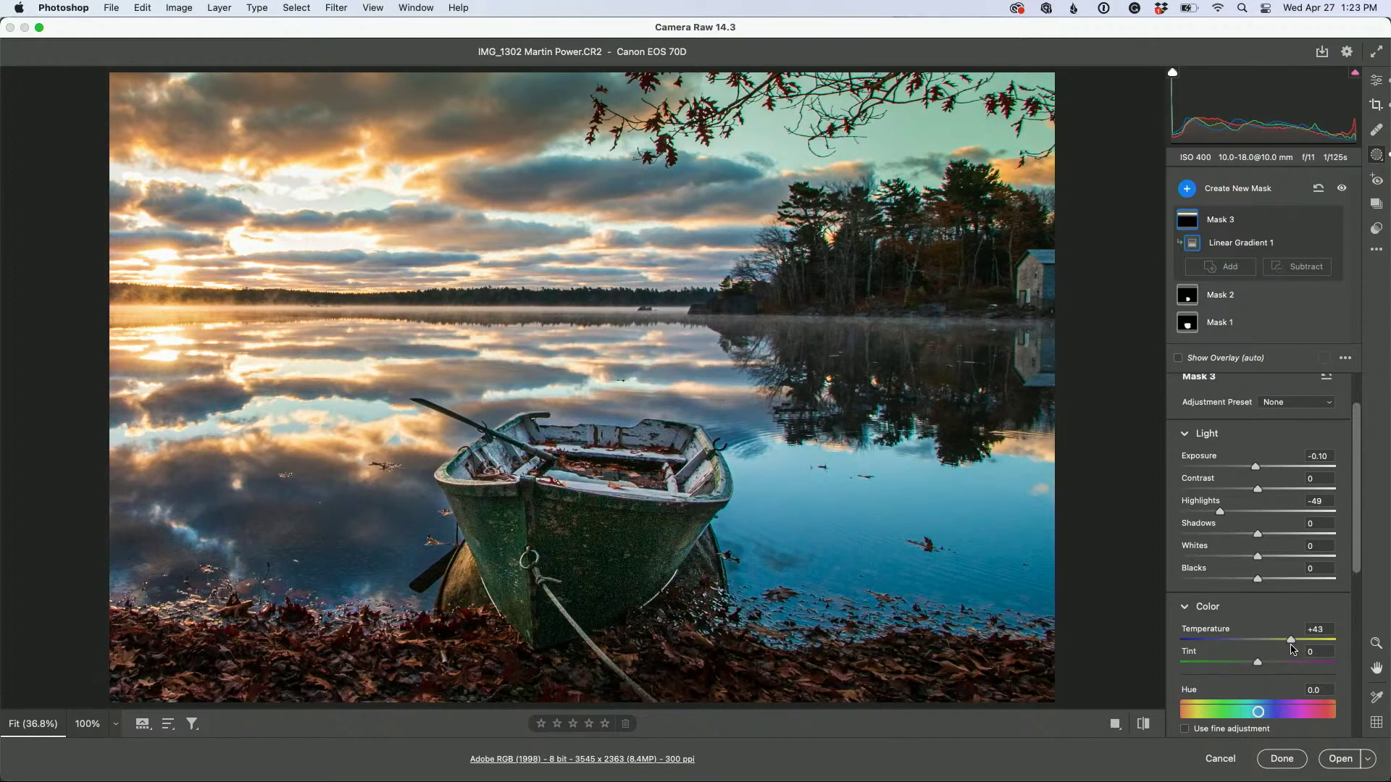
drag(1258, 663, 1290, 664)
click(1343, 760)
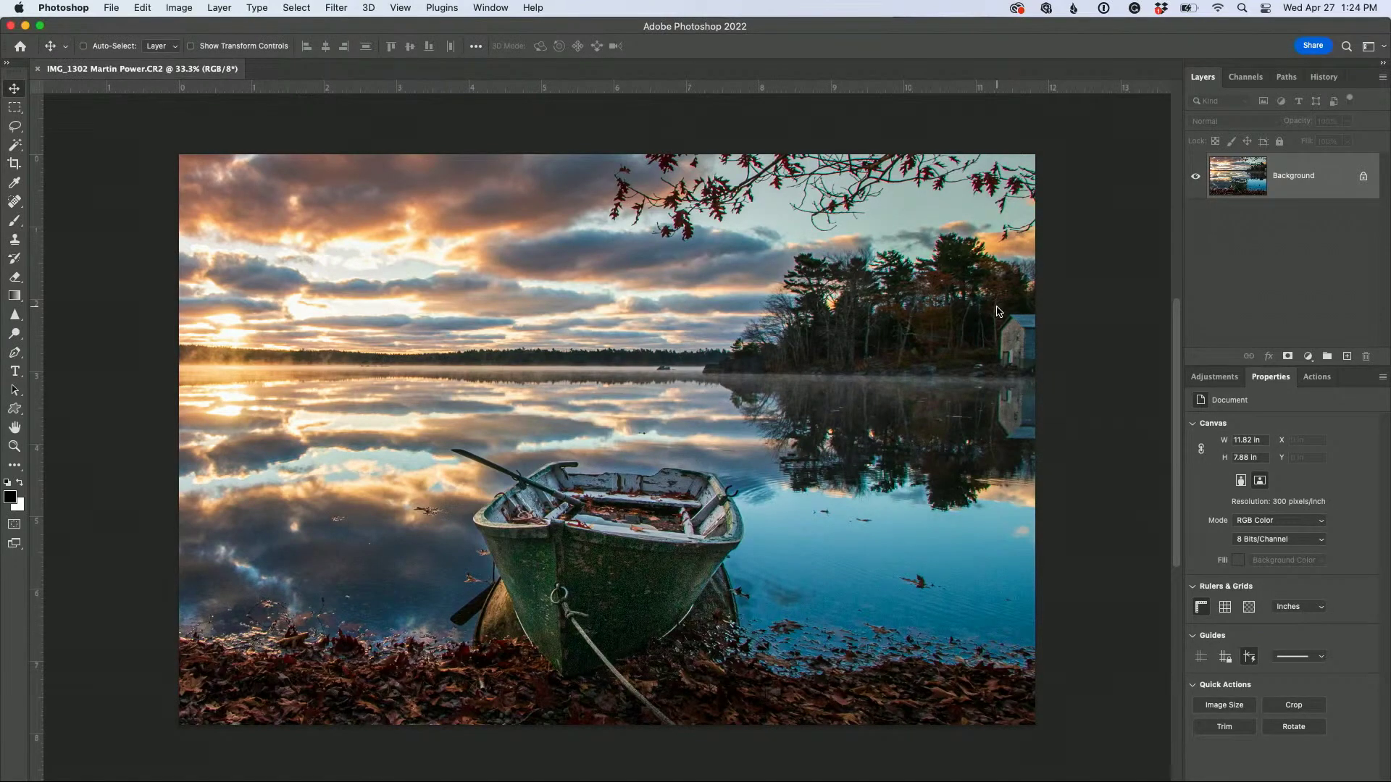
Remove the floating leaf and dark patches from the water beside the boat with a size 60 Content-Aware Spot Healing Brush
key(super+equal)
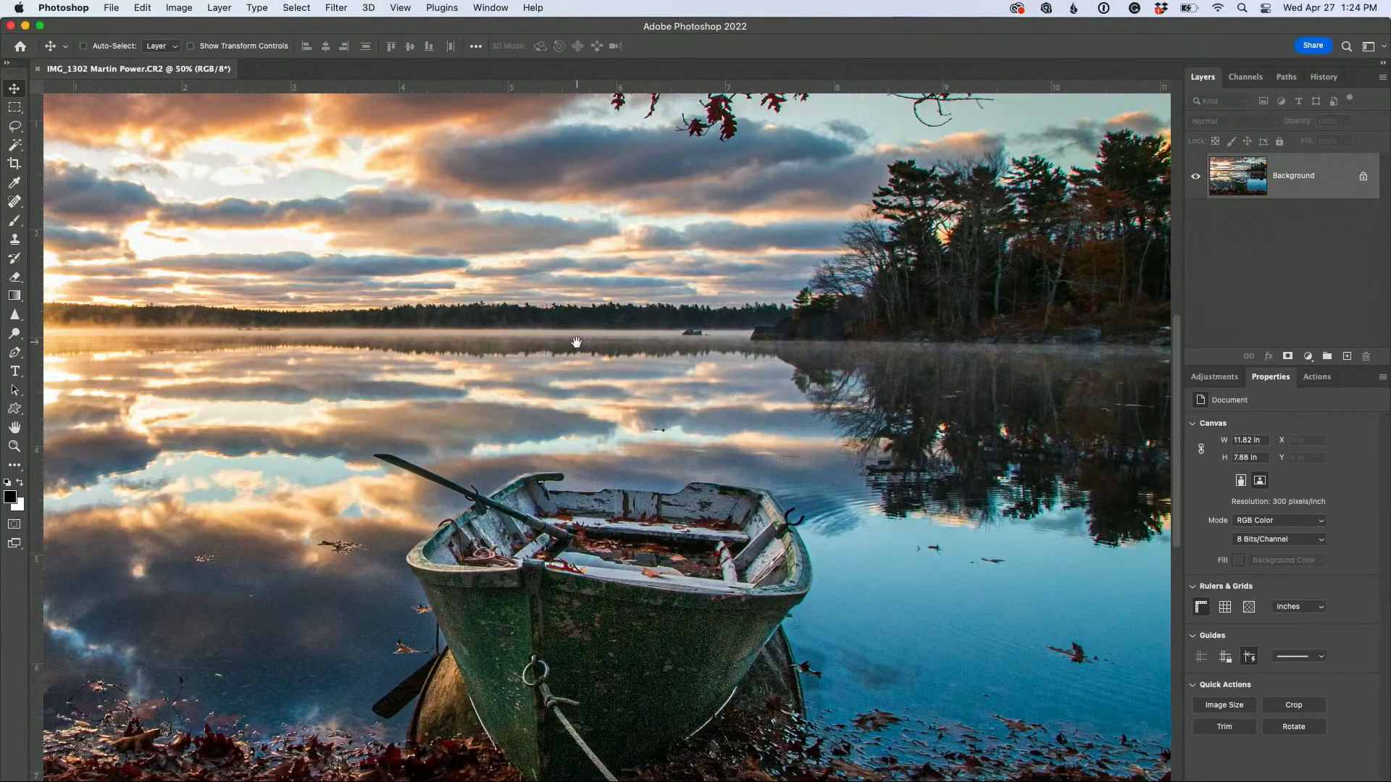
drag(578, 333, 393, 235)
click(14, 202)
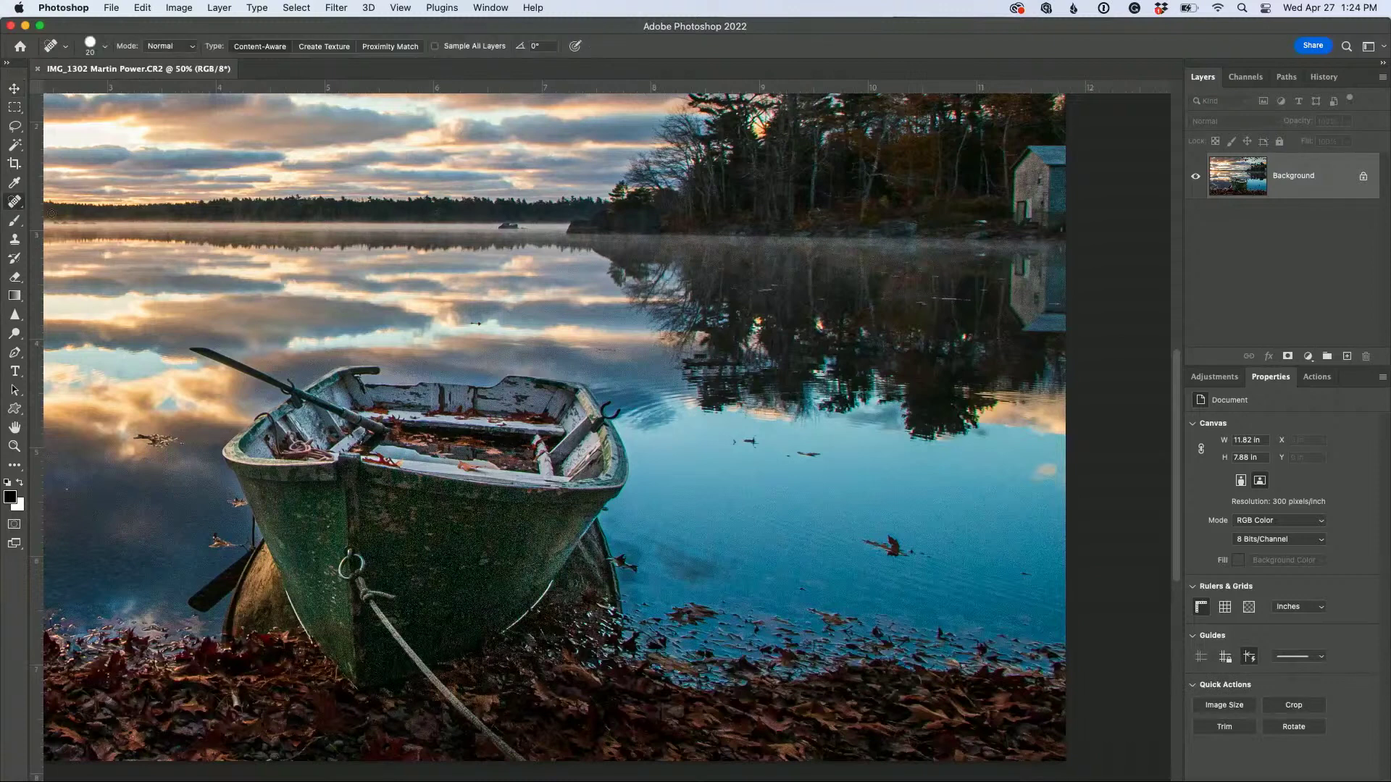
key(bracketright)
key(bracketright)
drag(855, 535, 928, 560)
drag(668, 555, 681, 562)
drag(692, 565, 747, 563)
click(795, 584)
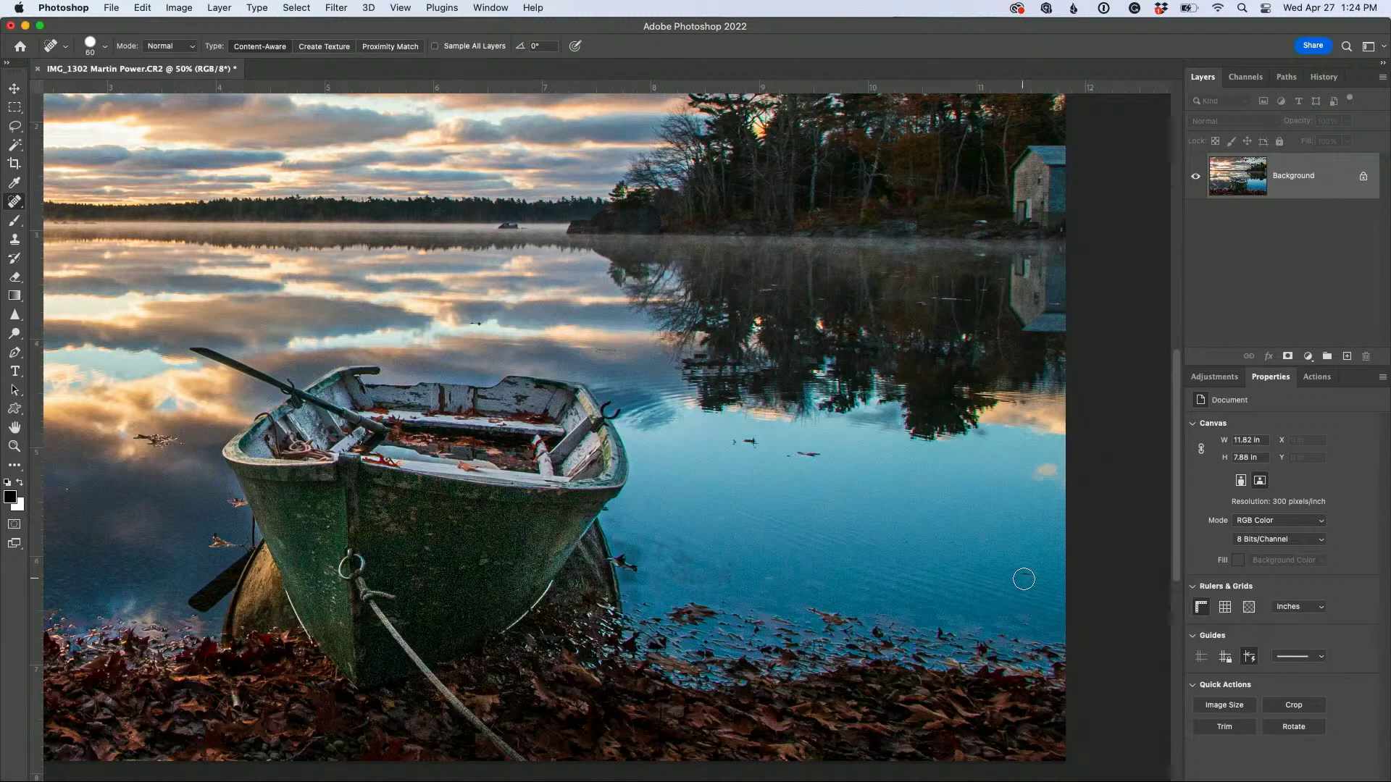
Heal away the pale patch and the small floating leaves in the water on both sides of the boat
drag(1036, 482, 1049, 472)
drag(806, 449, 759, 444)
mouse_move(226, 538)
mouse_down()
mouse_move(214, 543)
mouse_move(241, 543)
mouse_up()
drag(138, 439, 182, 442)
drag(227, 601, 569, 559)
click(367, 411)
click(378, 528)
click(336, 537)
drag(371, 410, 371, 409)
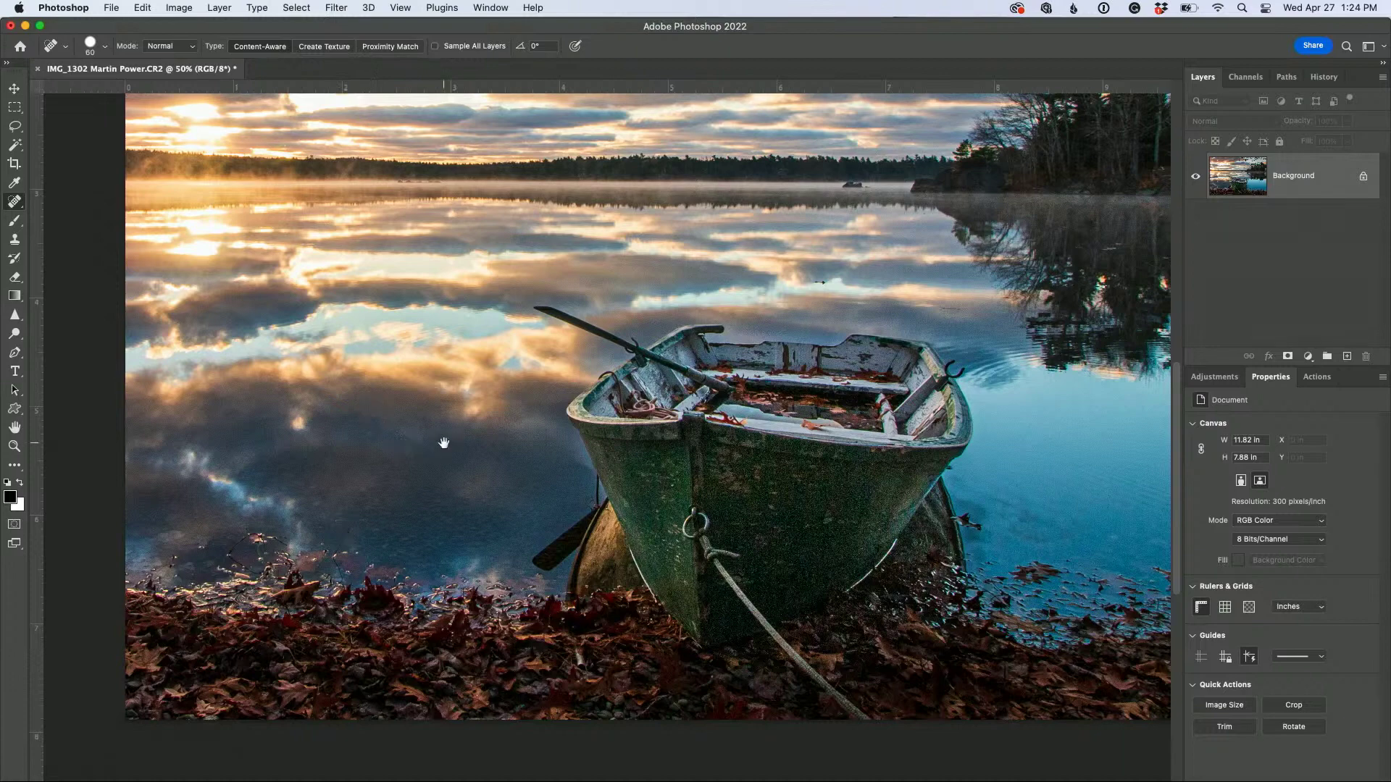
Heal away the red-leaf branch tips hanging into the sky near the photo's right edge
drag(441, 444, 333, 575)
mouse_move(624, 301)
mouse_down()
mouse_move(547, 411)
mouse_move(424, 410)
mouse_up()
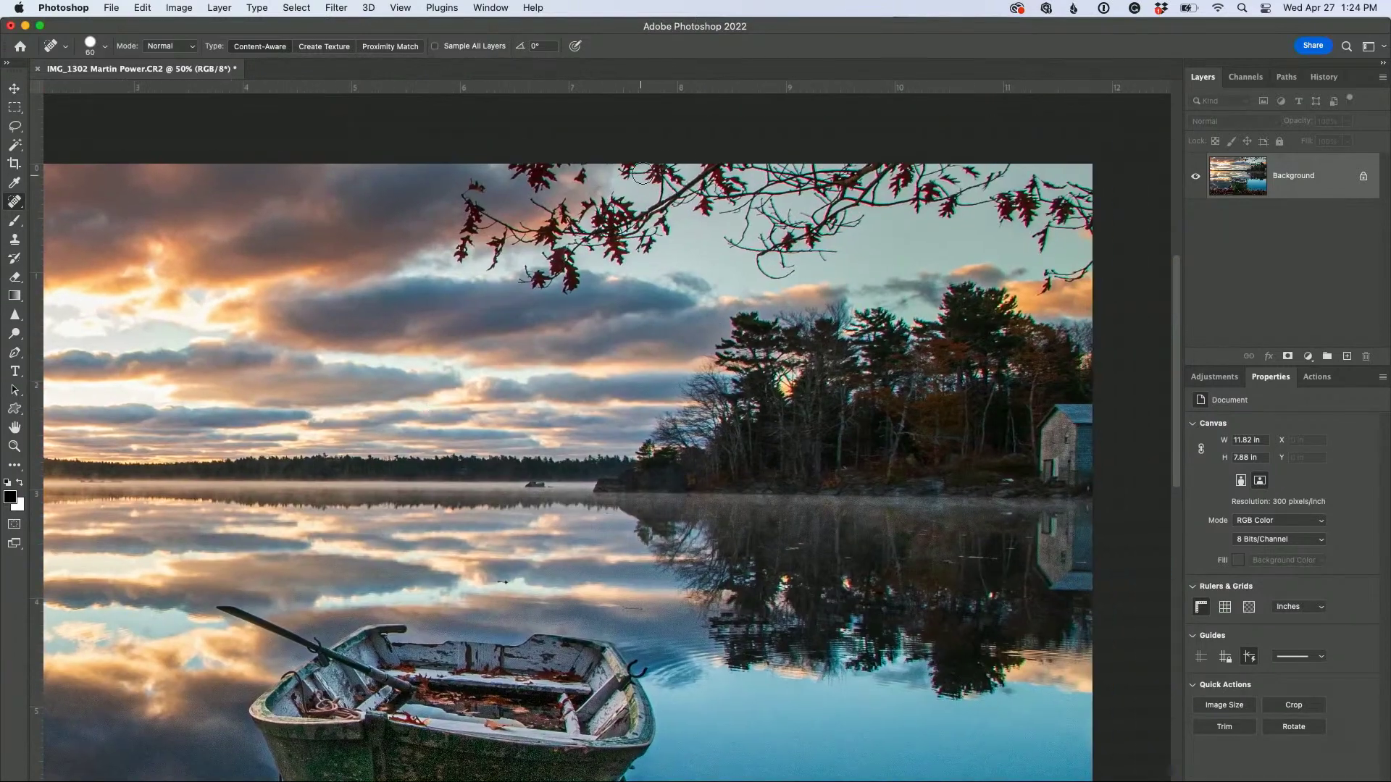
mouse_move(1049, 284)
mouse_down()
mouse_move(1098, 260)
mouse_move(1042, 299)
mouse_move(1068, 265)
mouse_move(1054, 277)
mouse_move(1044, 238)
mouse_move(1095, 228)
mouse_move(1091, 194)
mouse_move(1070, 188)
mouse_move(1065, 218)
mouse_move(985, 204)
mouse_move(1037, 225)
mouse_move(1034, 179)
mouse_move(1094, 211)
mouse_move(1141, 278)
mouse_up()
click(1043, 296)
click(1056, 274)
click(1062, 271)
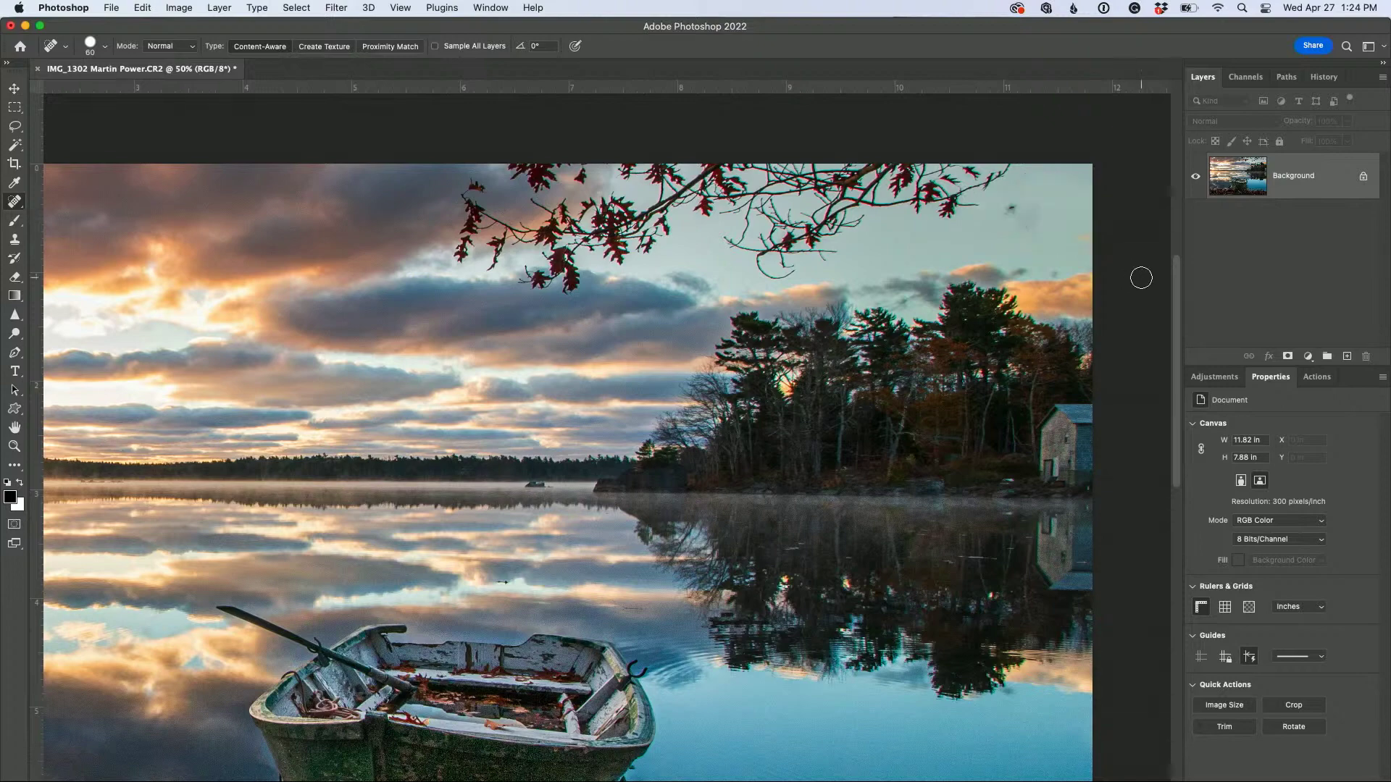
Select the remaining branches along the sky's upper edge with a rectangular marquee, fill them with Content-Aware, and deselect
click(15, 109)
drag(434, 137, 1044, 280)
key(shift+BackSpace)
key(Return)
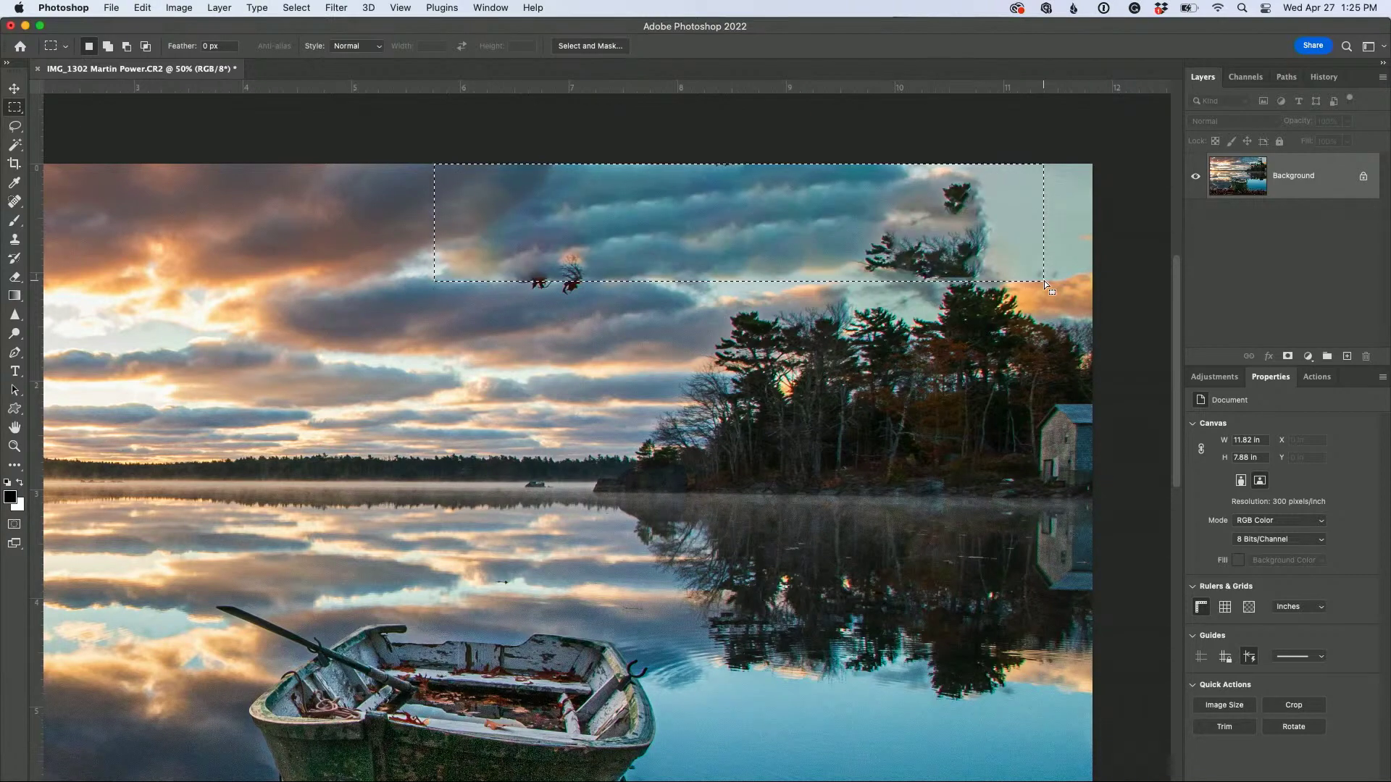
key(super+d)
Remove the leftover red leaves in the clouds with a rectangular selection and Content-Aware Fill, and deselect
drag(503, 248, 592, 300)
key(shift+BackSpace)
key(Return)
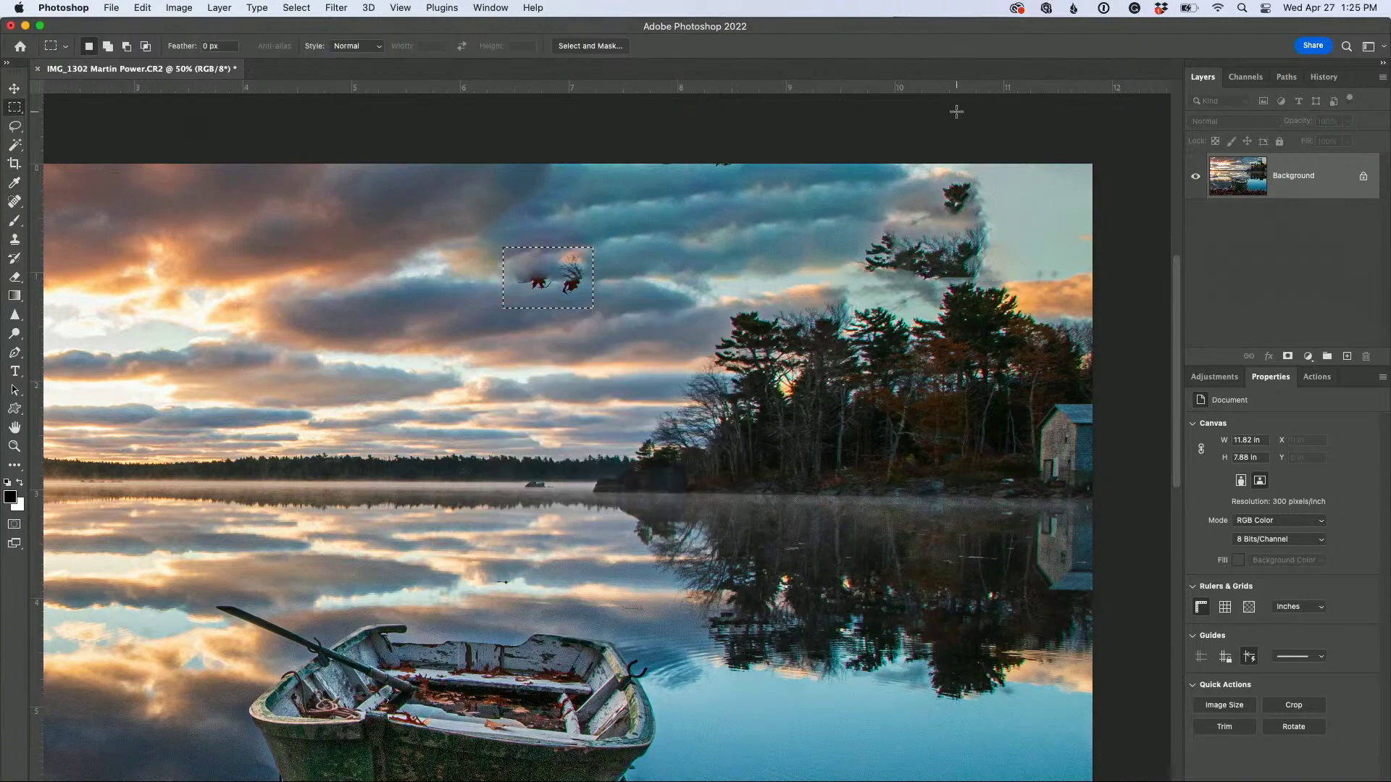
key(super+d)
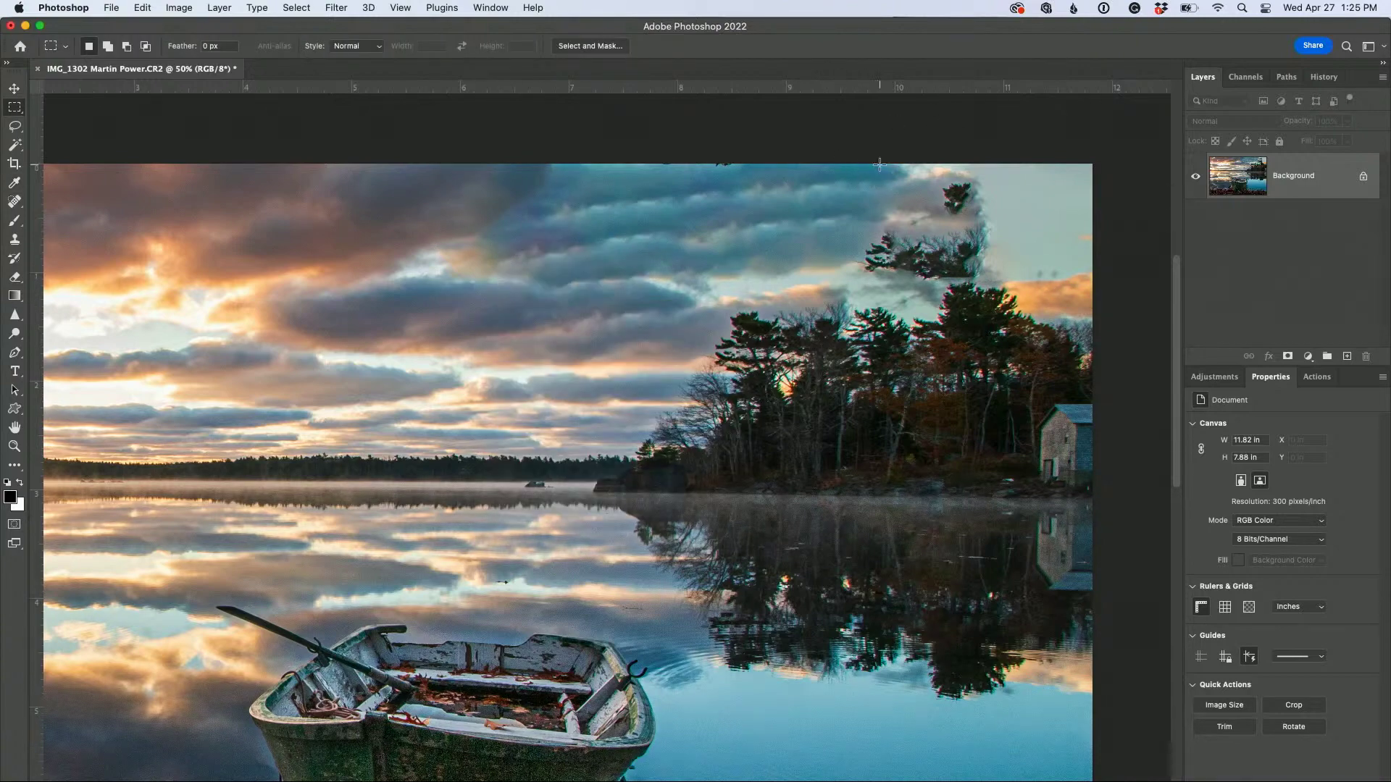
Content-Aware Fill a rectangular selection around the stray treetop fragments above the tree line, and deselect
drag(867, 175, 1014, 289)
key(shift+BackSpace)
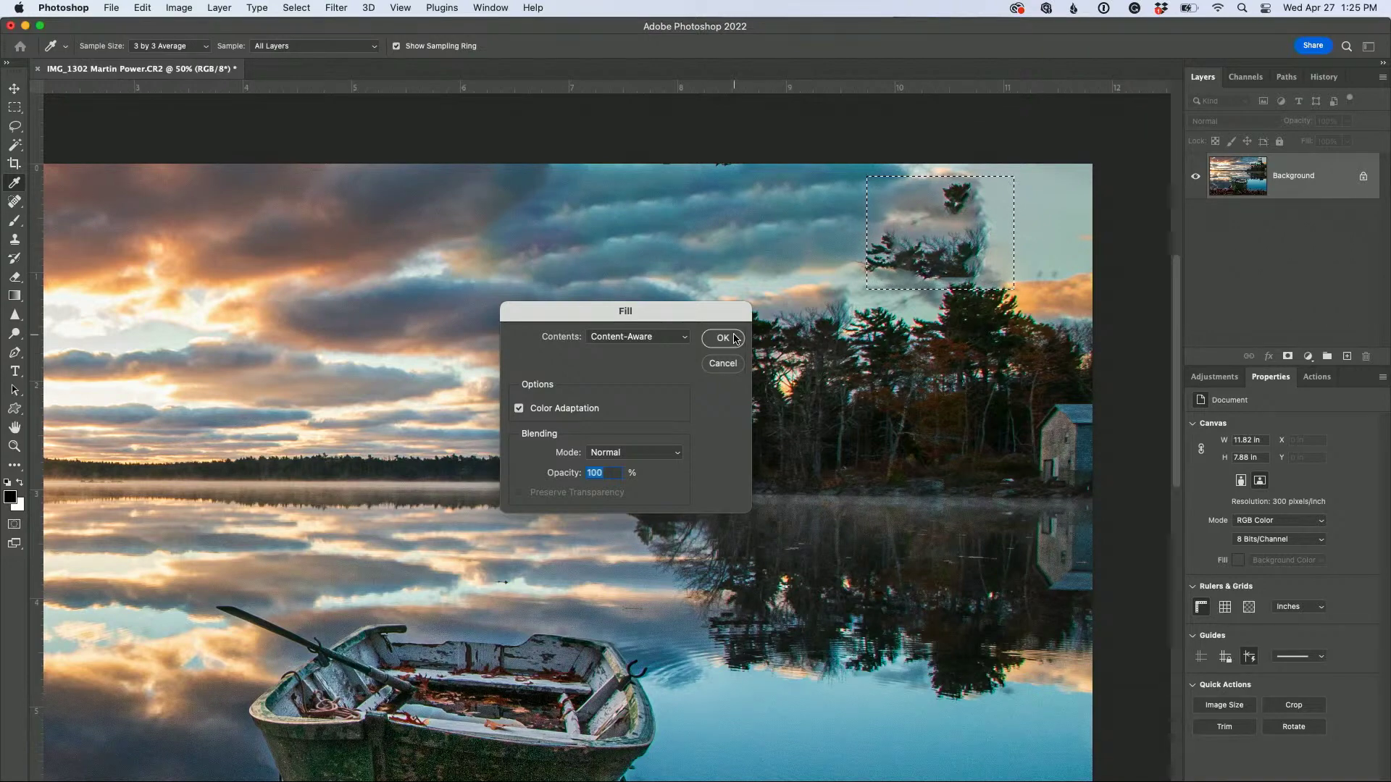
key(Return)
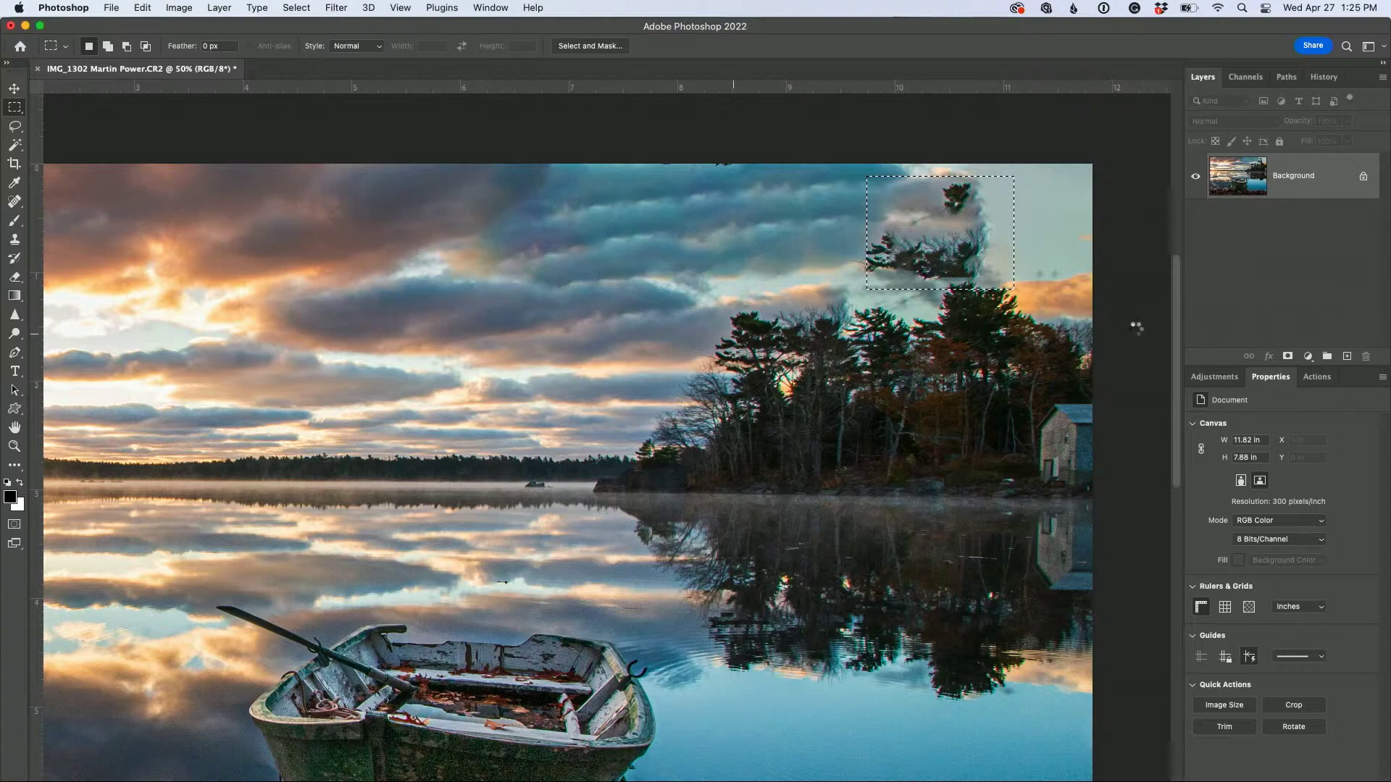
key(super+d)
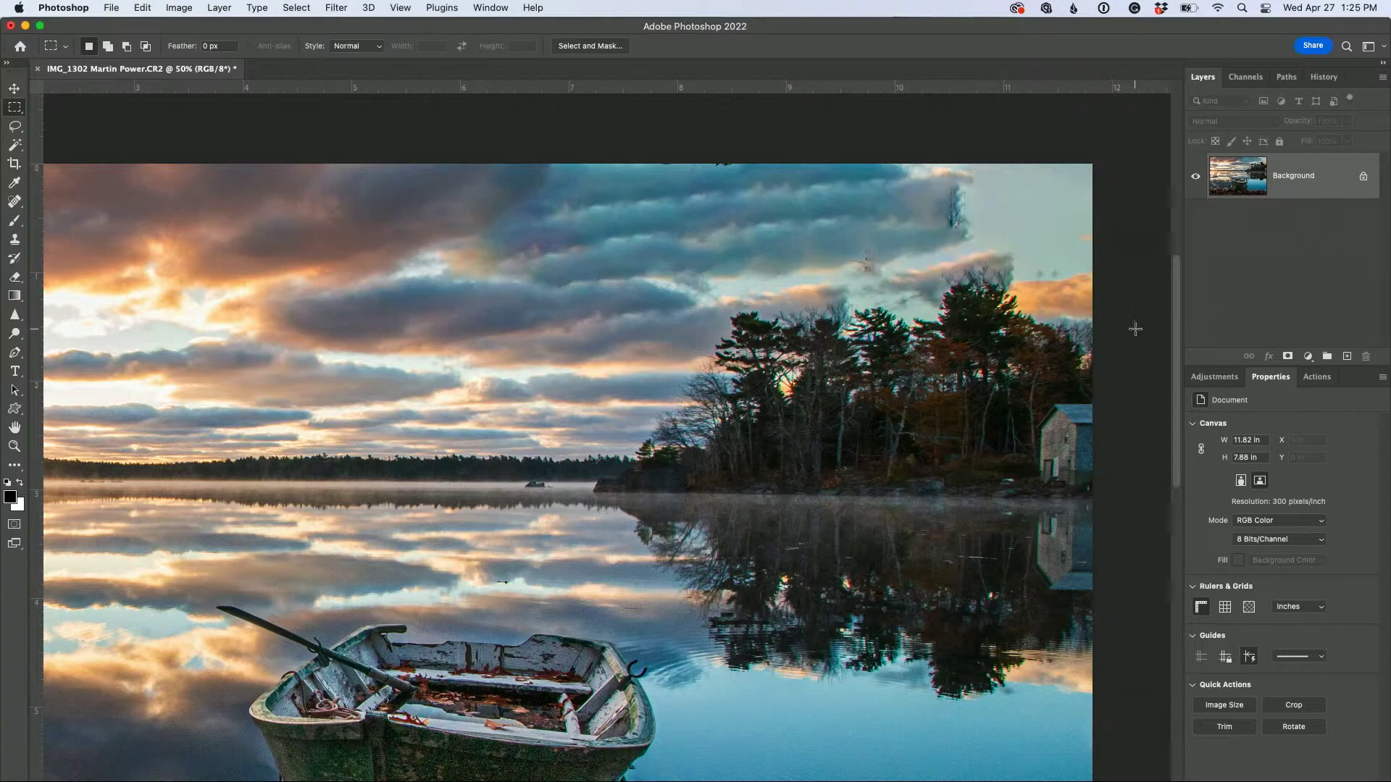
Set up the Clone Stamp tool in Darken mode with a size 90 brush for work on the boat's edges
key(super+minus)
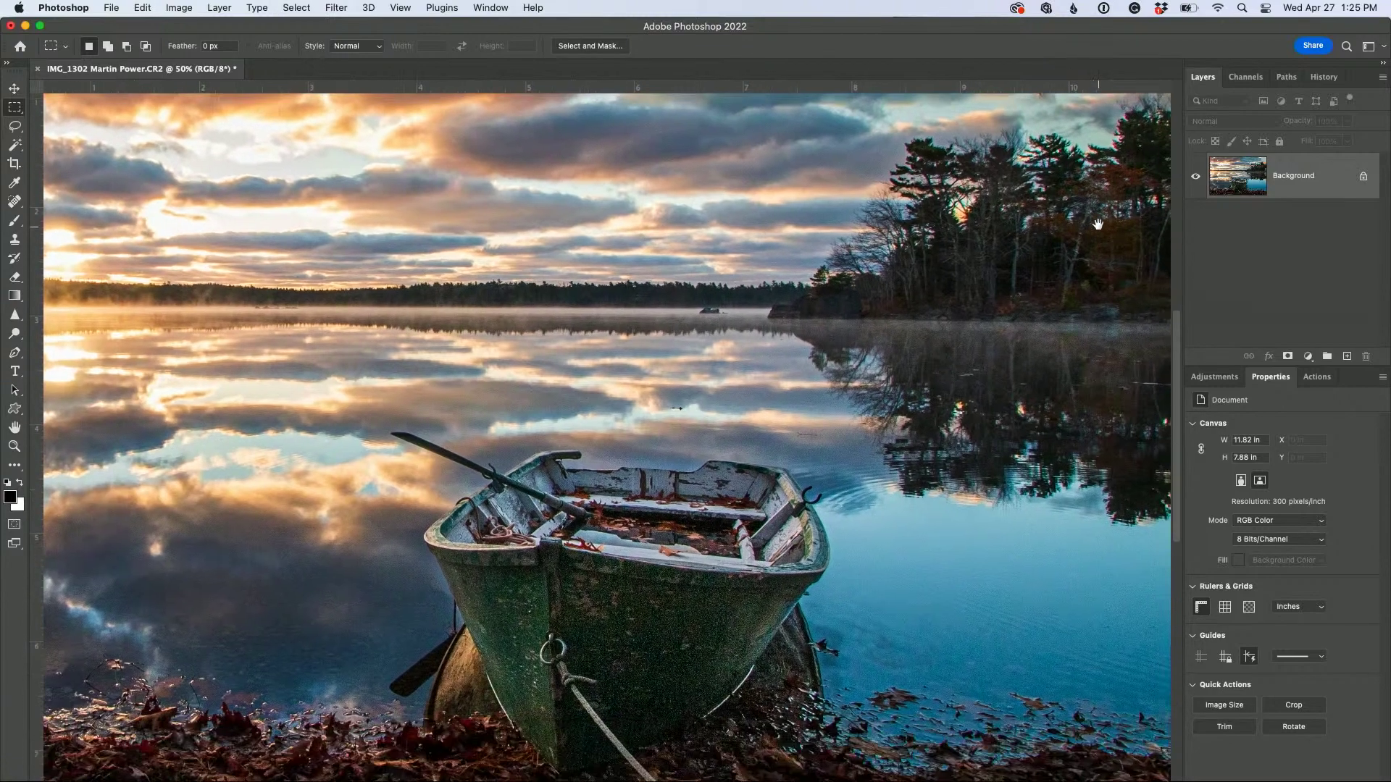
key(super+1)
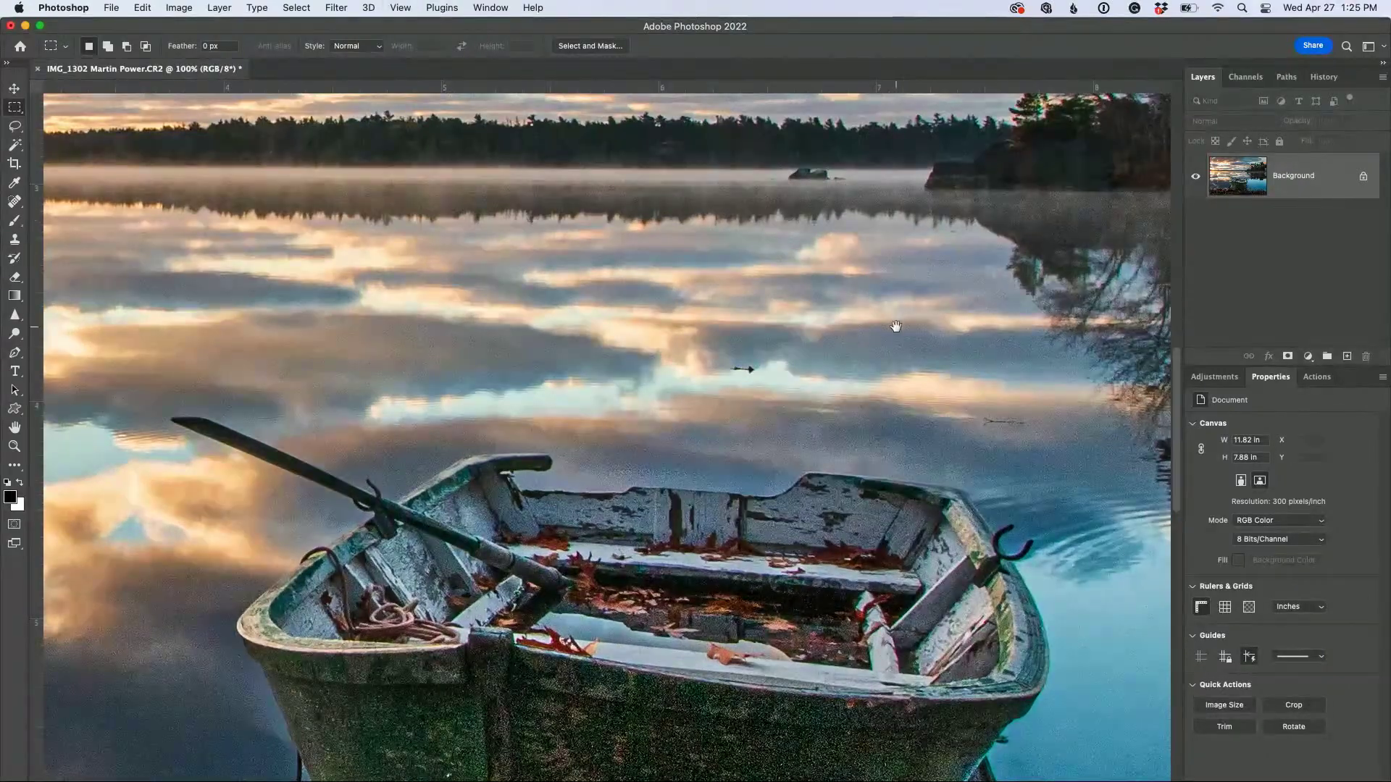
drag(896, 326, 1083, 125)
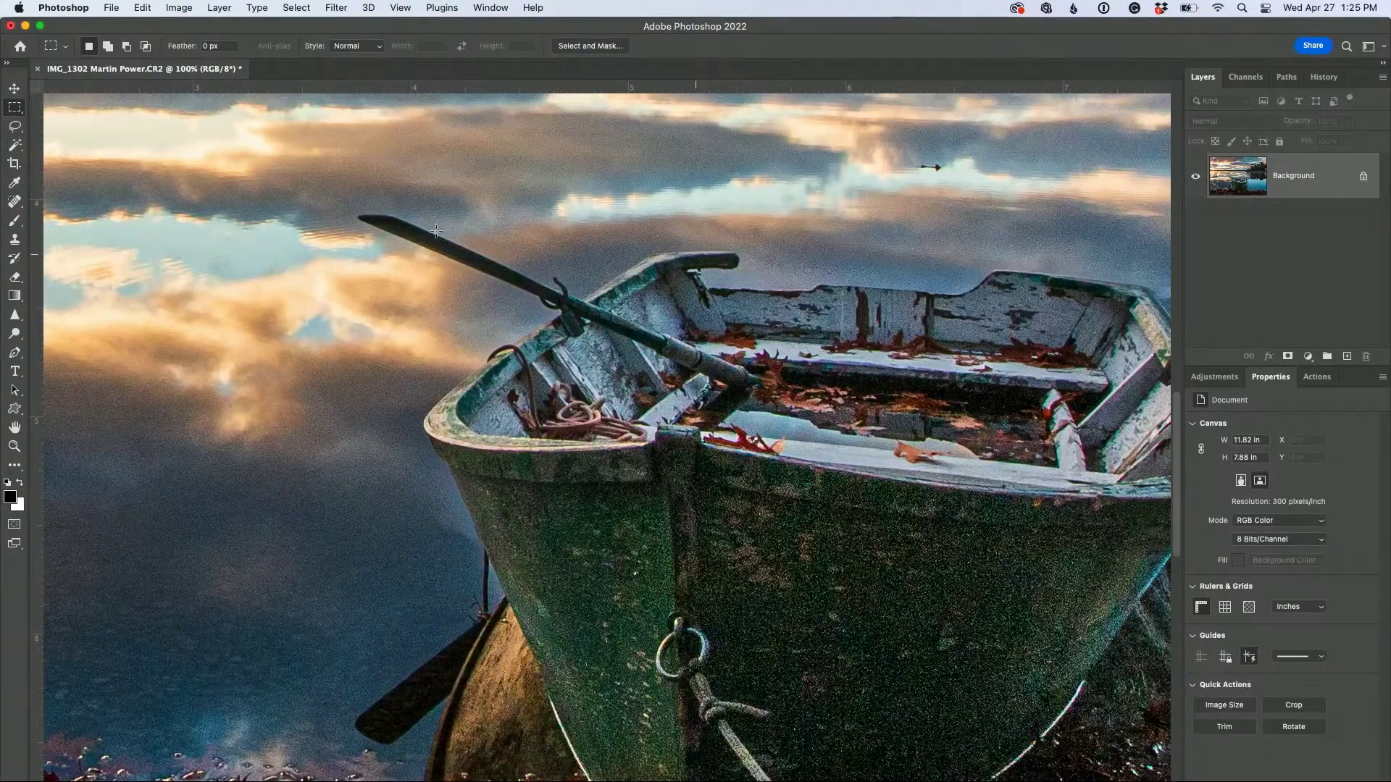
click(12, 244)
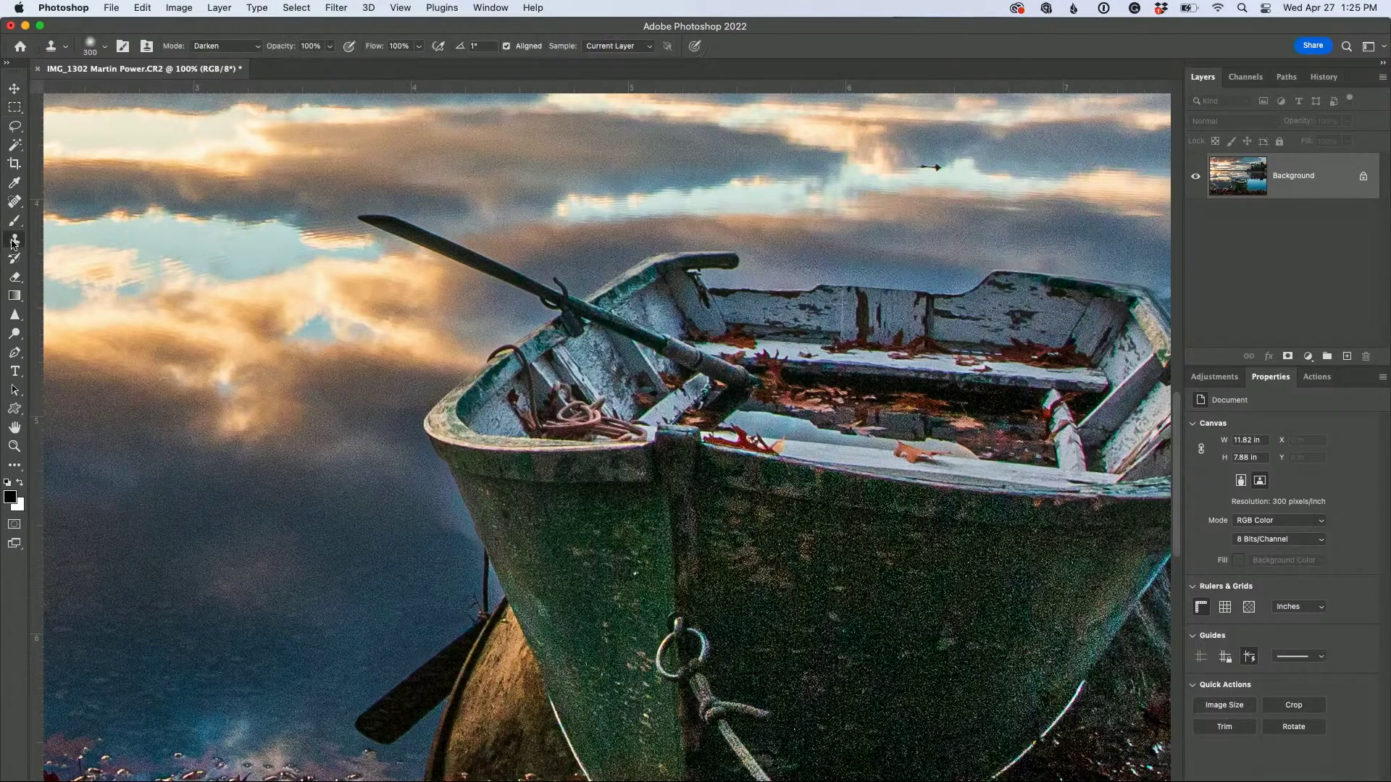
click(221, 47)
click(251, 48)
key(bracketleft)
key(bracketleft)
key(bracketleft)
key(bracketleft)
key(bracketleft)
key(bracketleft)
key(bracketleft)
Clone nearby darker water over the light fringe along the boat's far rim
alt+click(405, 578)
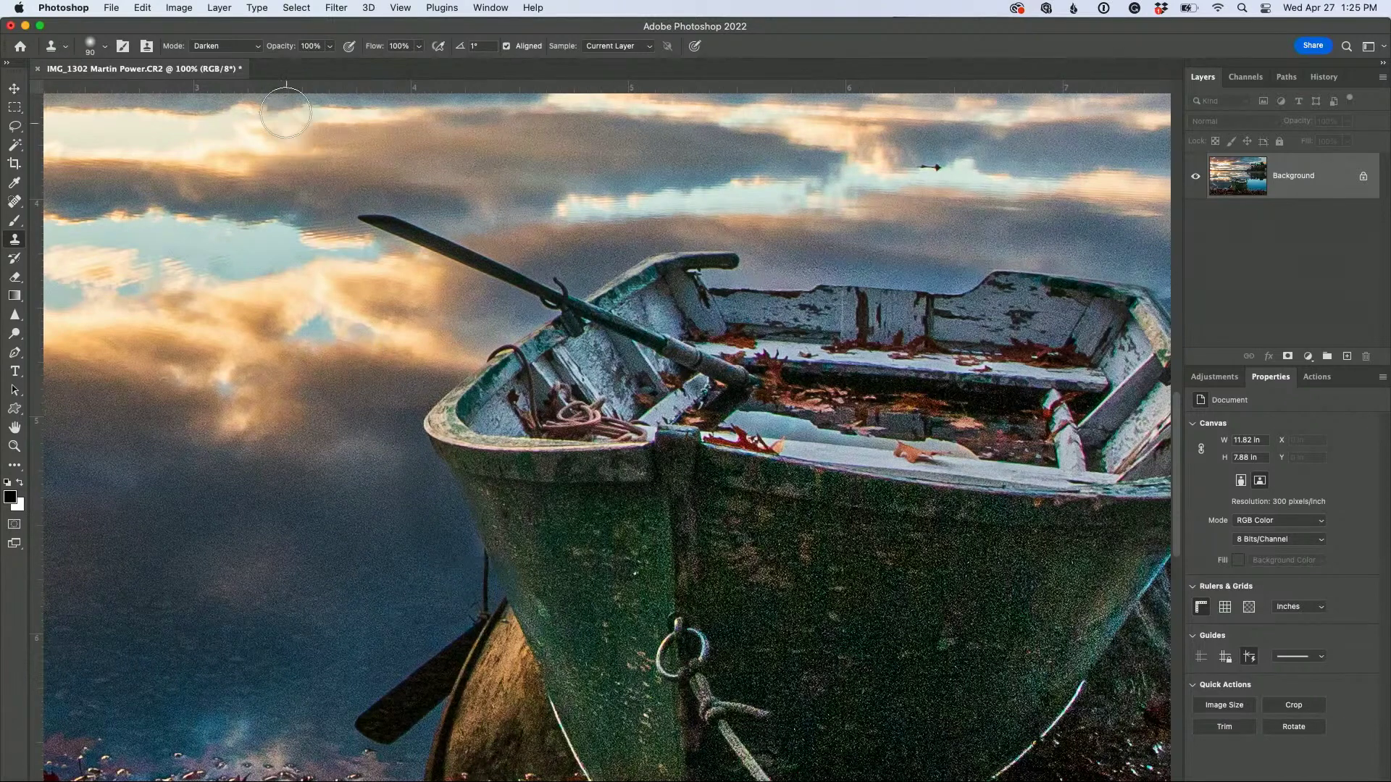
alt+click(460, 332)
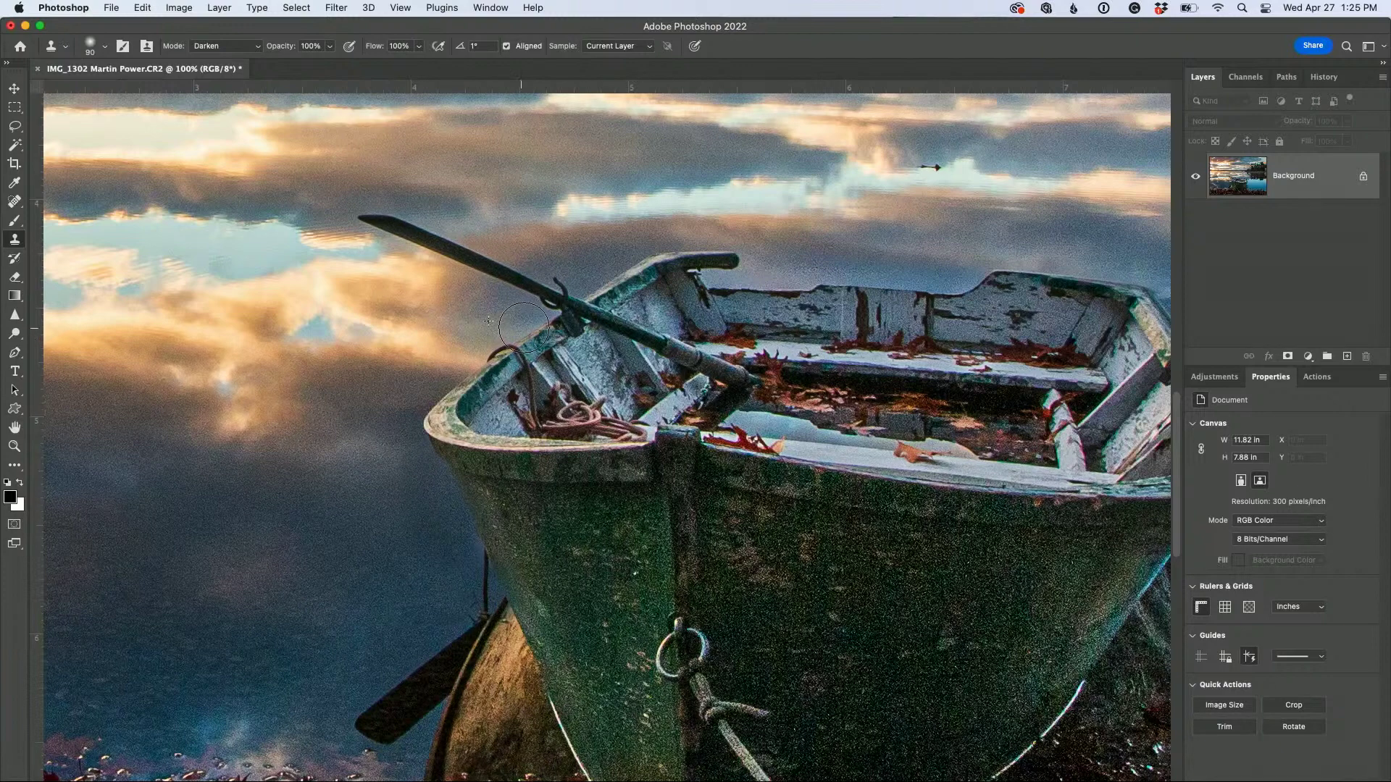
alt+click(610, 243)
drag(645, 246, 689, 236)
alt+click(815, 246)
mouse_move(800, 276)
mouse_down()
mouse_move(726, 280)
mouse_move(846, 276)
mouse_up()
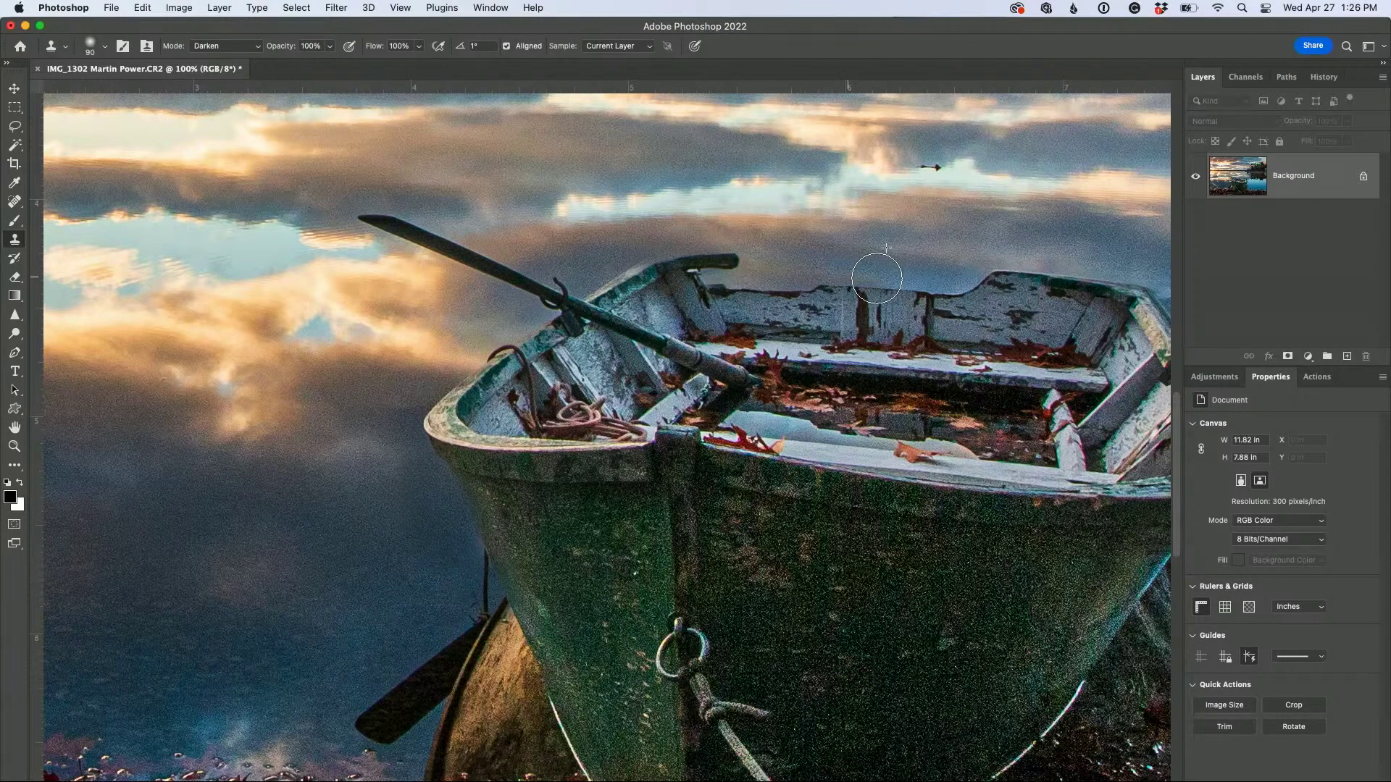
Examine the boat's hull, rim and surrounding water at 100%, and the whole photo at a reduced zoom
drag(1017, 242, 776, 283)
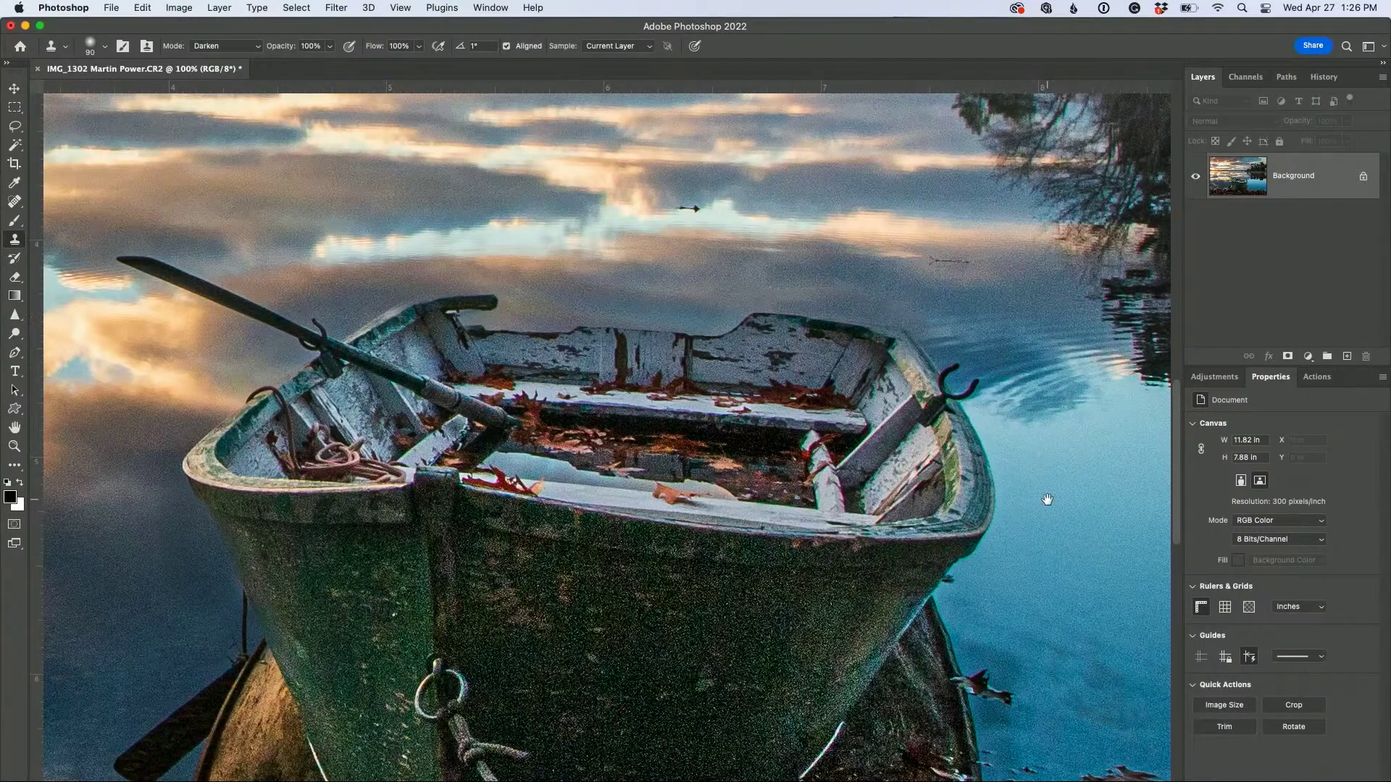
drag(1046, 497, 910, 373)
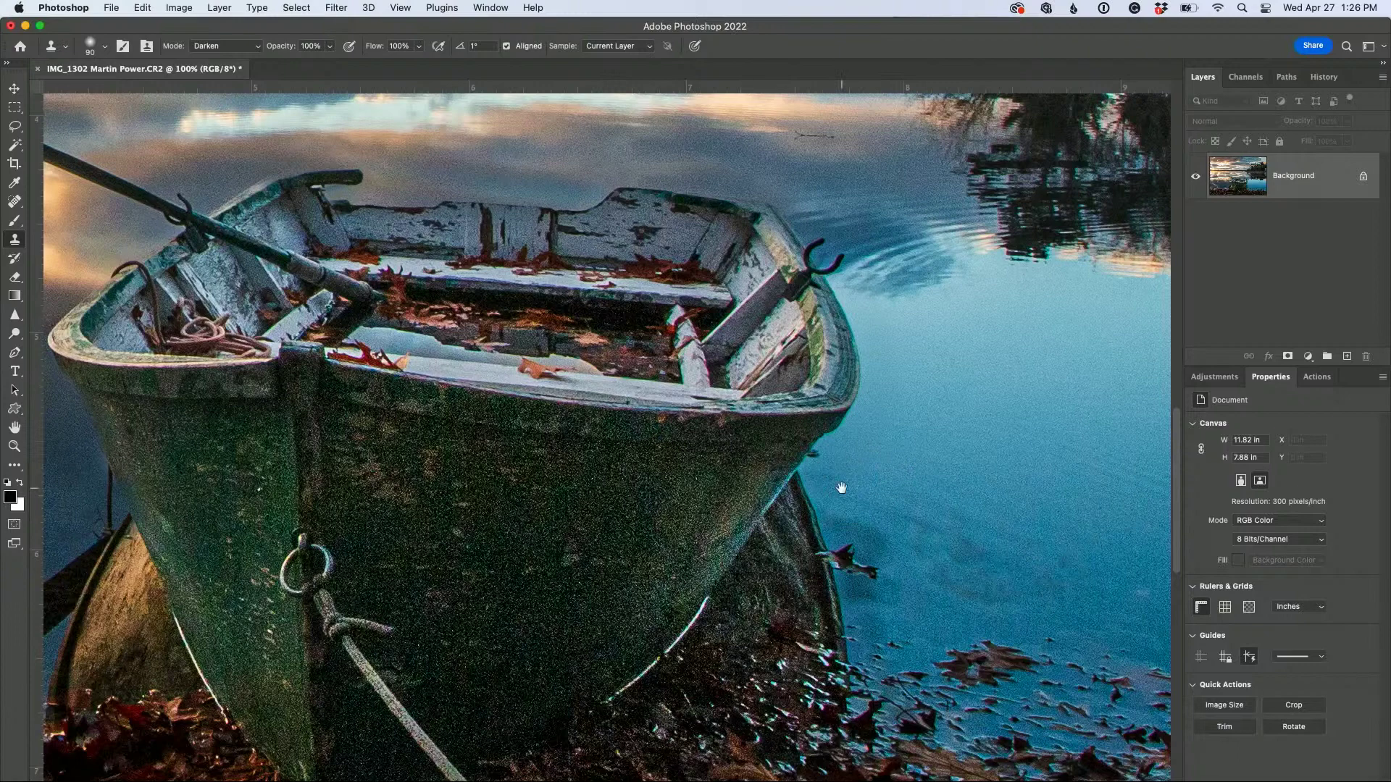
drag(838, 488, 941, 342)
drag(711, 435, 844, 503)
drag(650, 417, 775, 470)
mouse_move(435, 437)
mouse_down()
mouse_move(485, 500)
mouse_move(425, 487)
mouse_move(422, 459)
mouse_move(395, 454)
mouse_move(389, 413)
mouse_move(428, 407)
mouse_move(363, 512)
mouse_move(422, 558)
mouse_up()
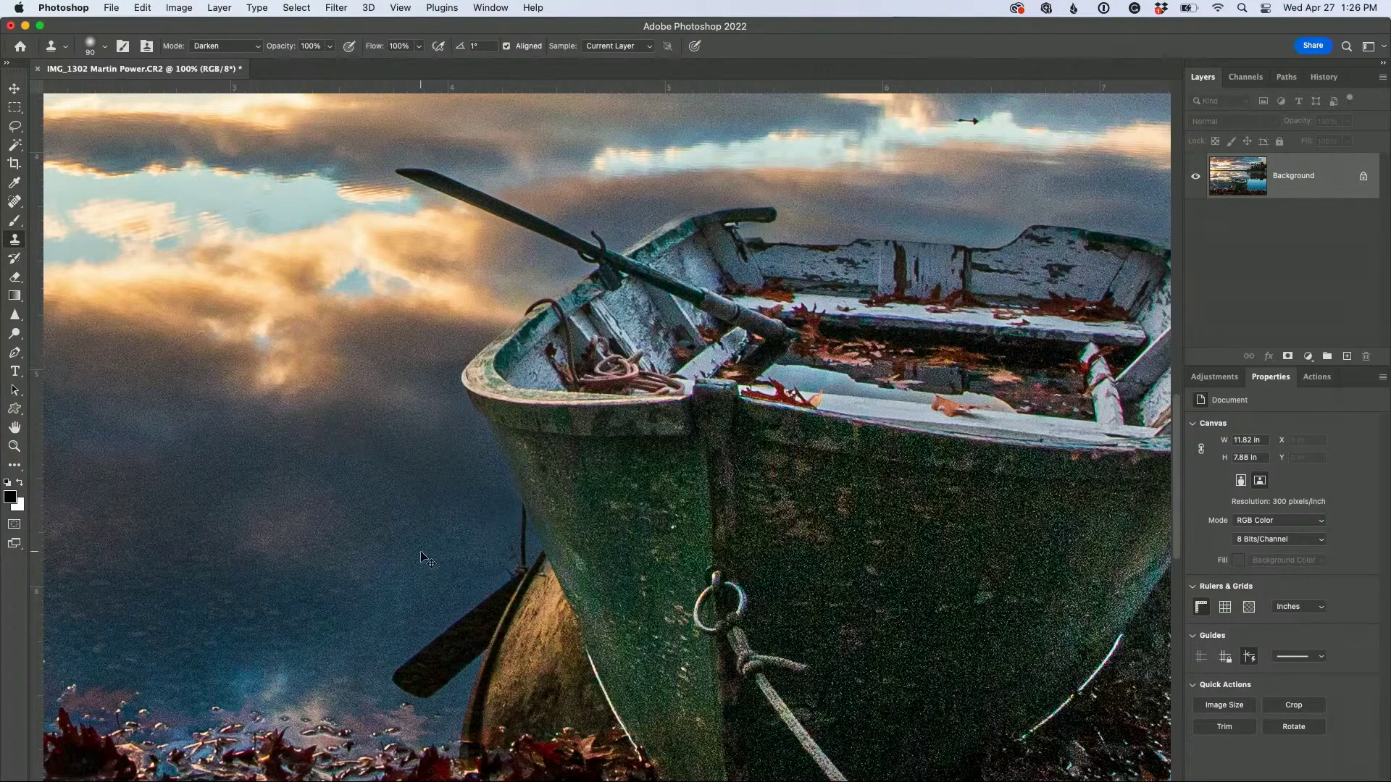
key(super+minus)
key(super+minus)
key(super+minus)
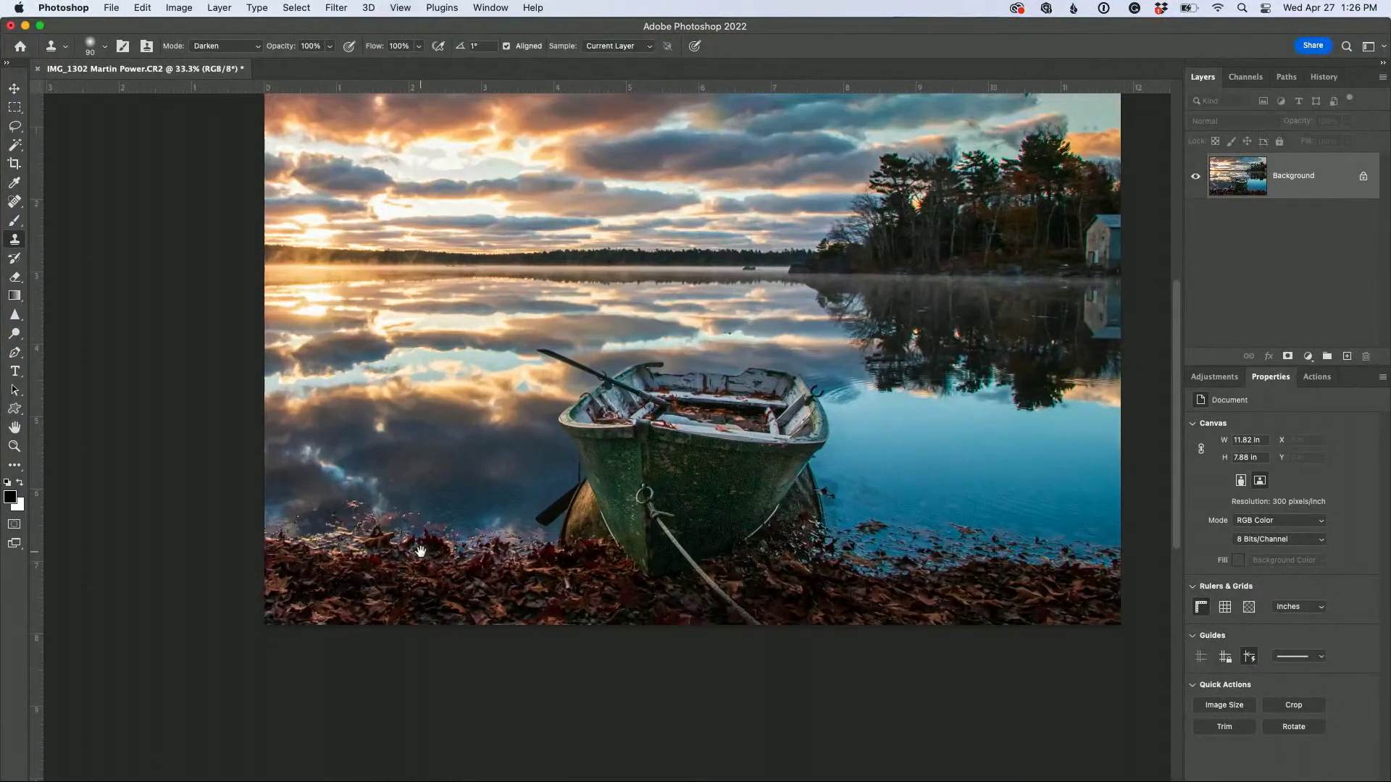
drag(464, 541, 324, 610)
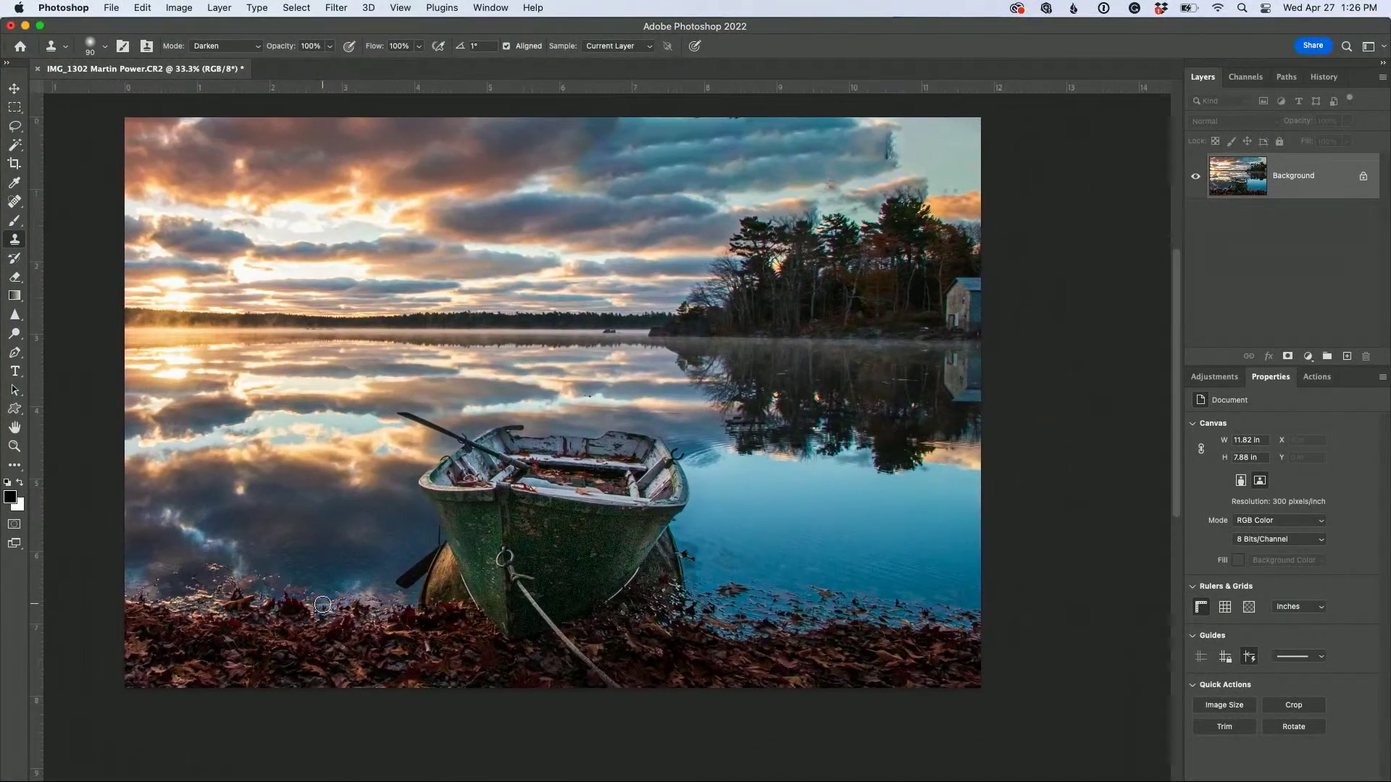
Sharpen the photo with the Topaz Sharpen AI filter using the Standard model
key(v)
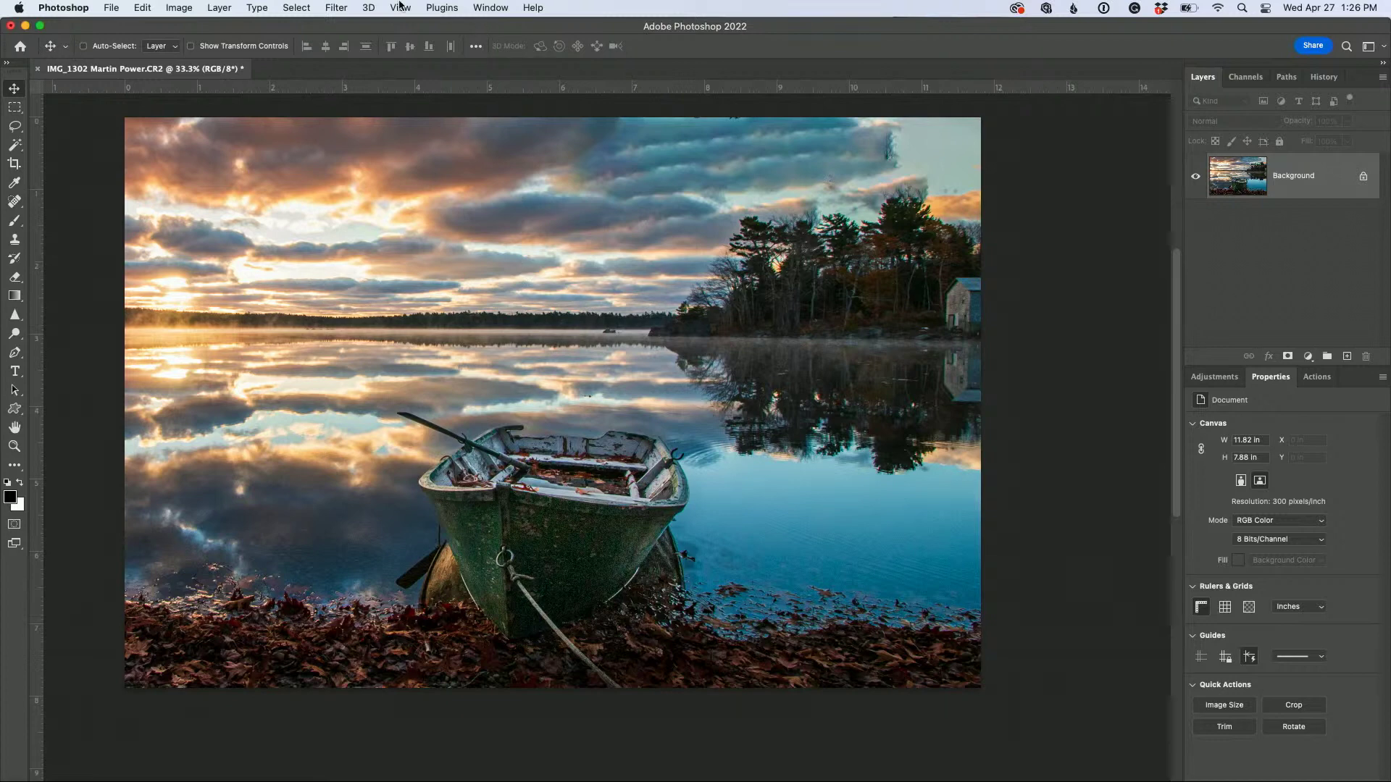
click(332, 8)
mouse_move(389, 365)
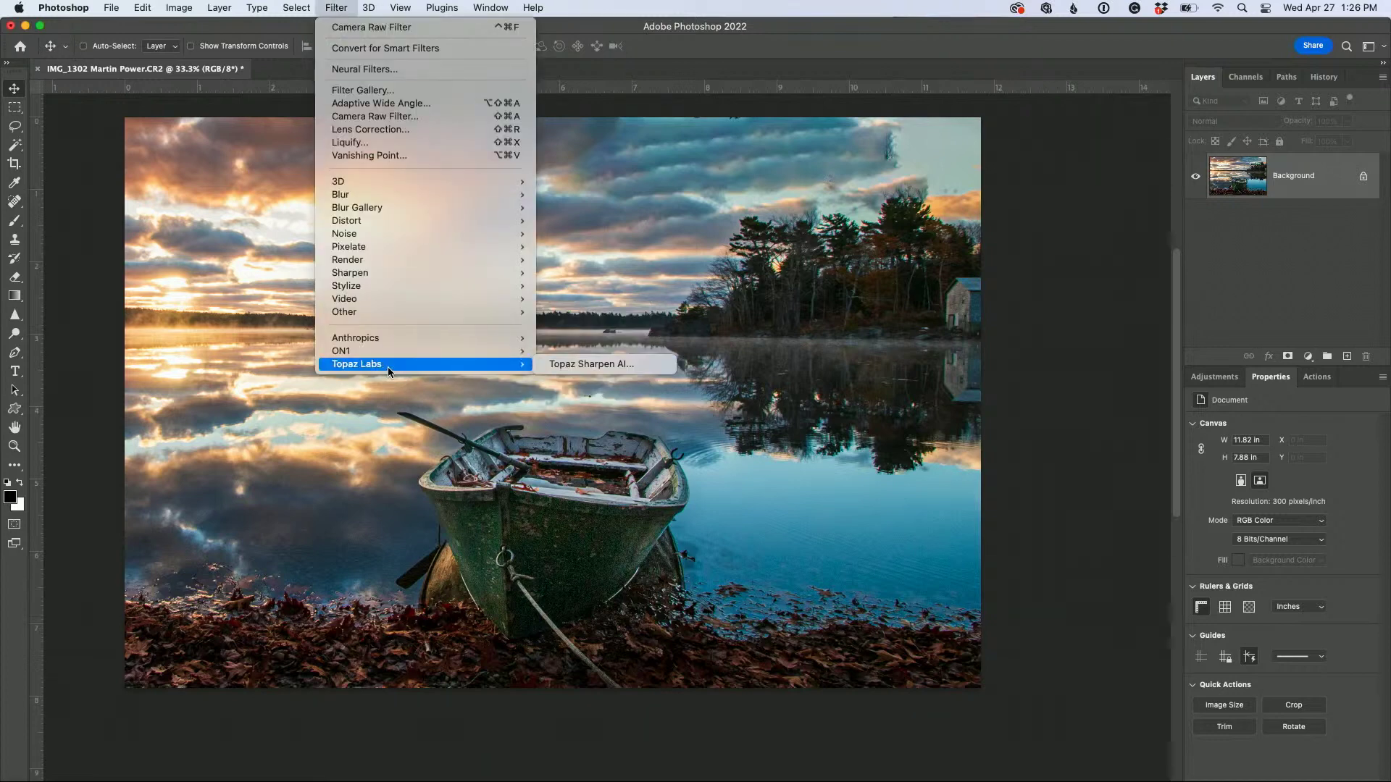
click(607, 365)
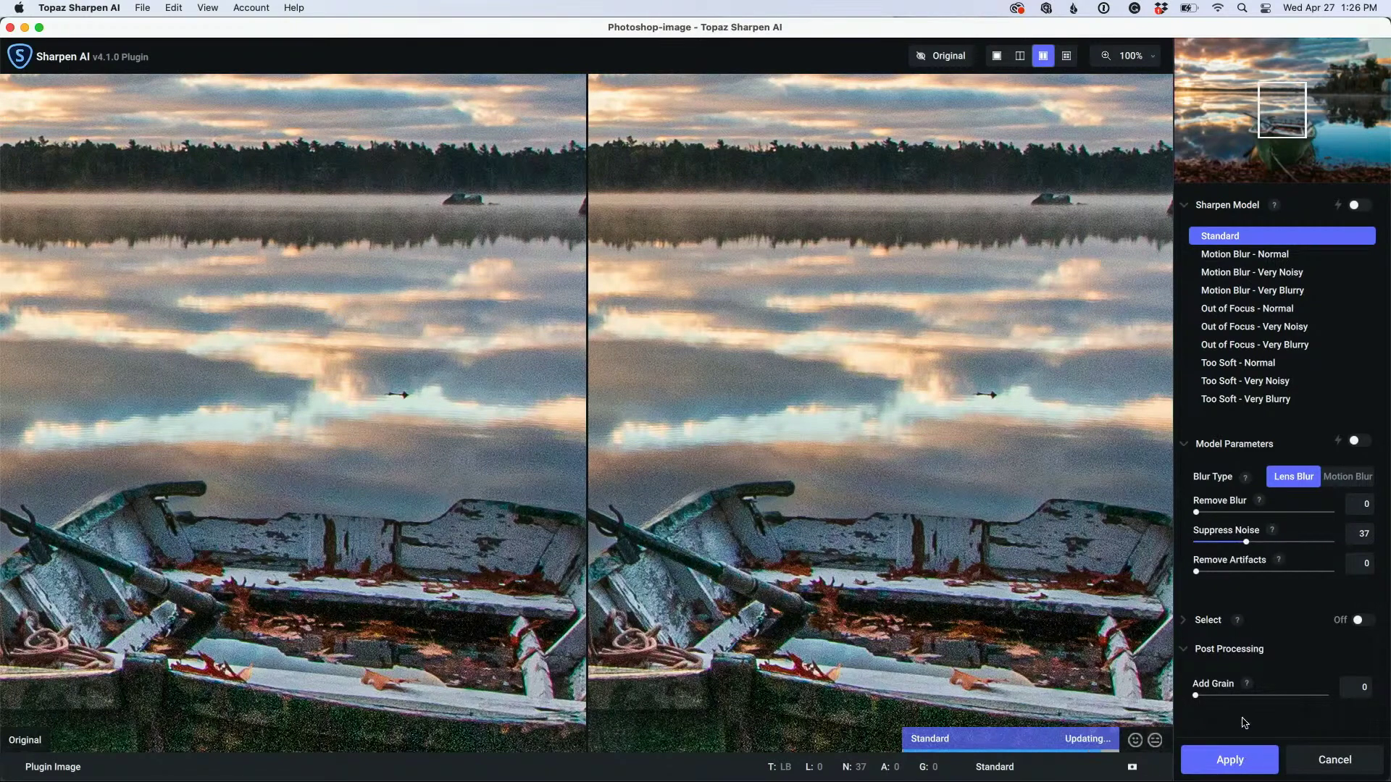
click(1233, 763)
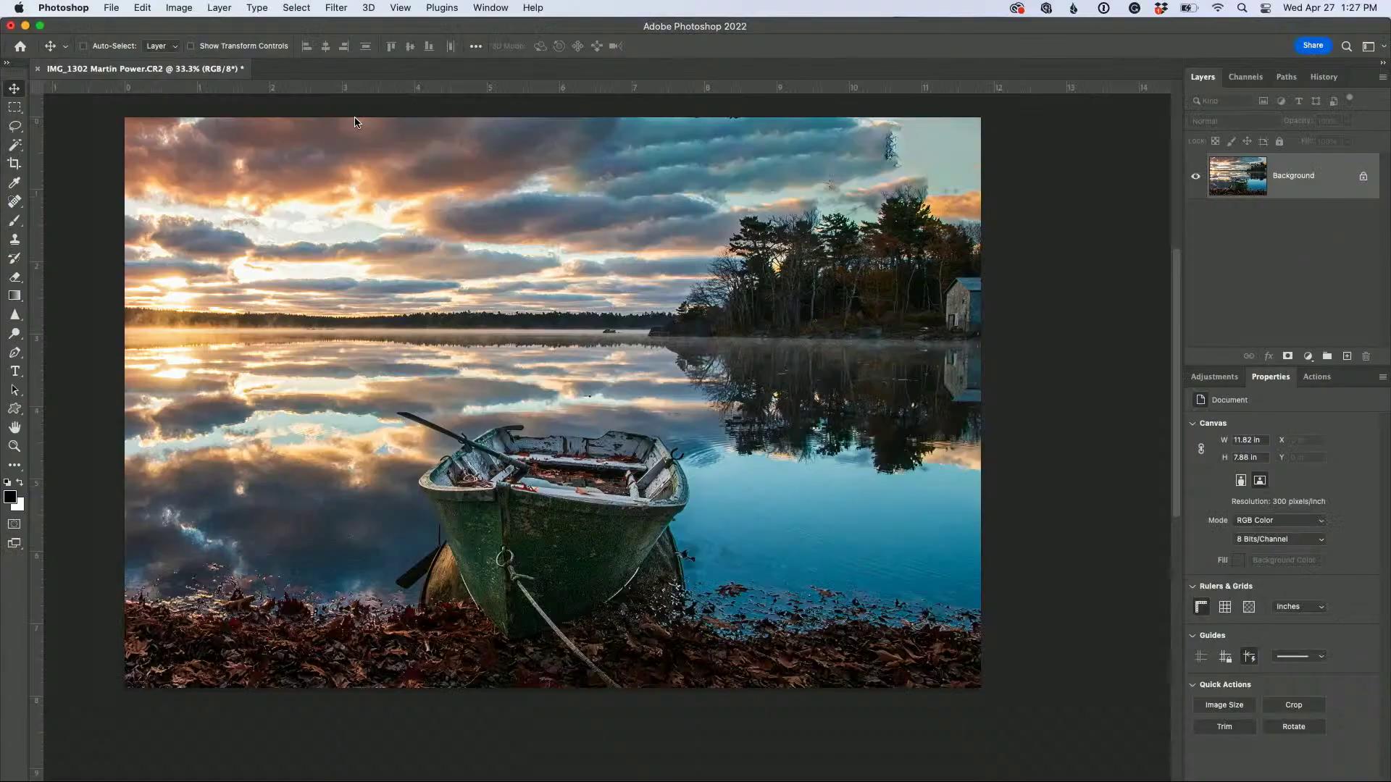
Reduce the photo's Vibrance to -18 with the Camera Raw Filter
key(super+shift+a)
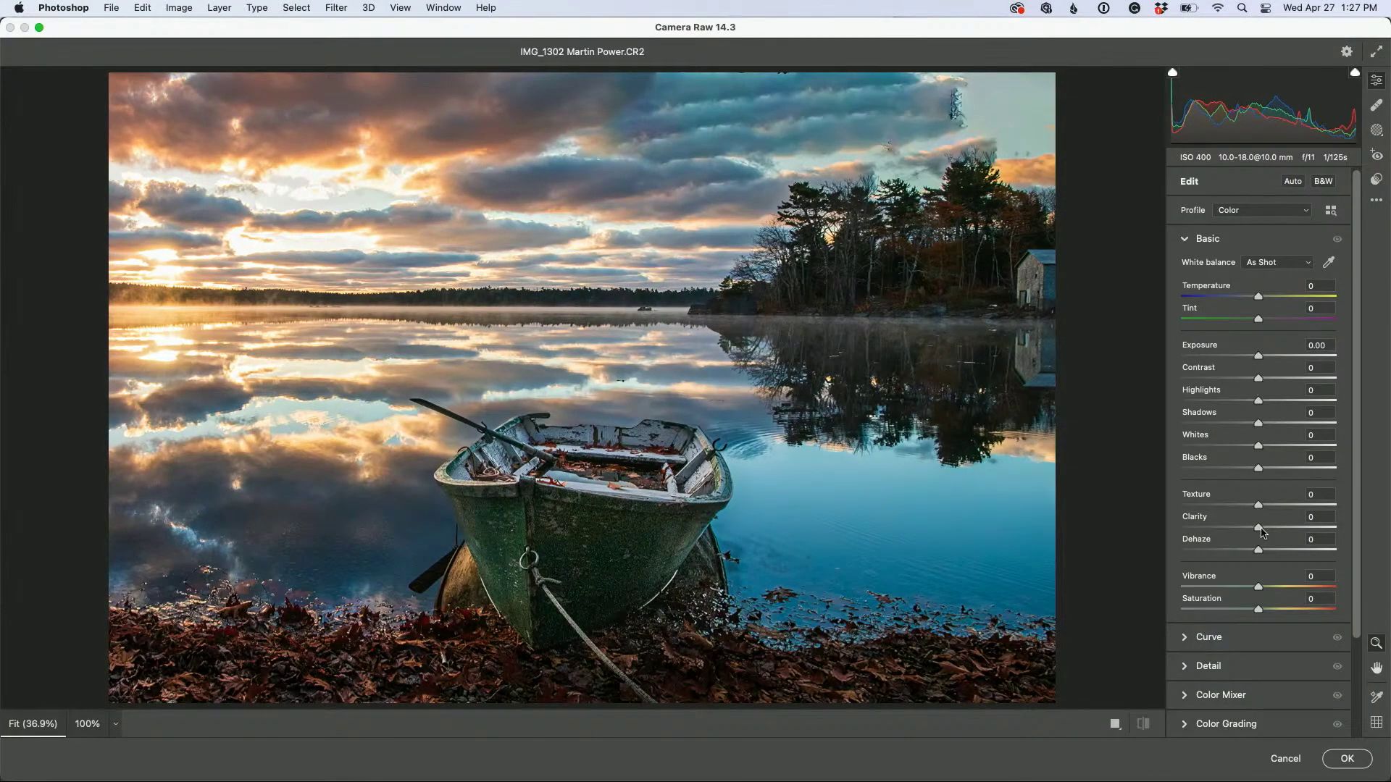
drag(1258, 589, 1242, 591)
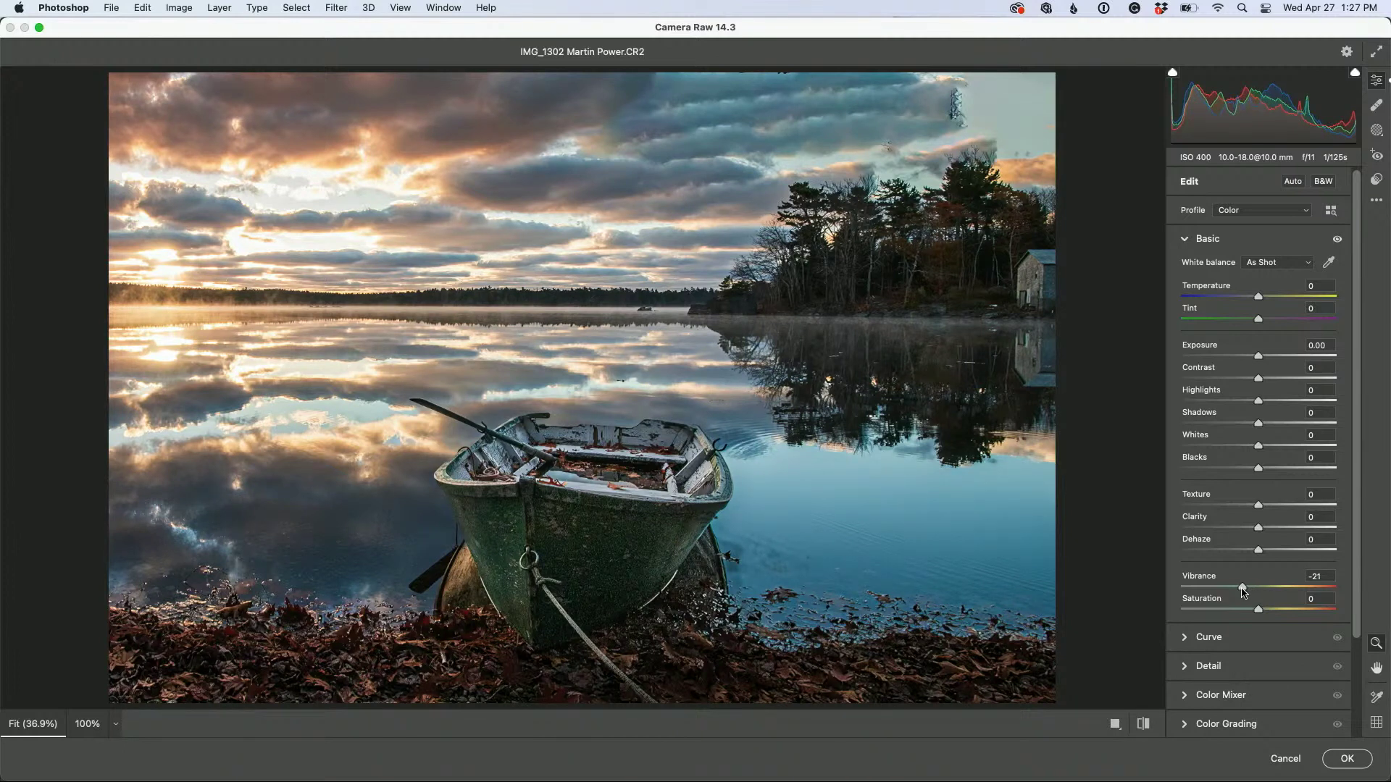
drag(1243, 592, 1245, 592)
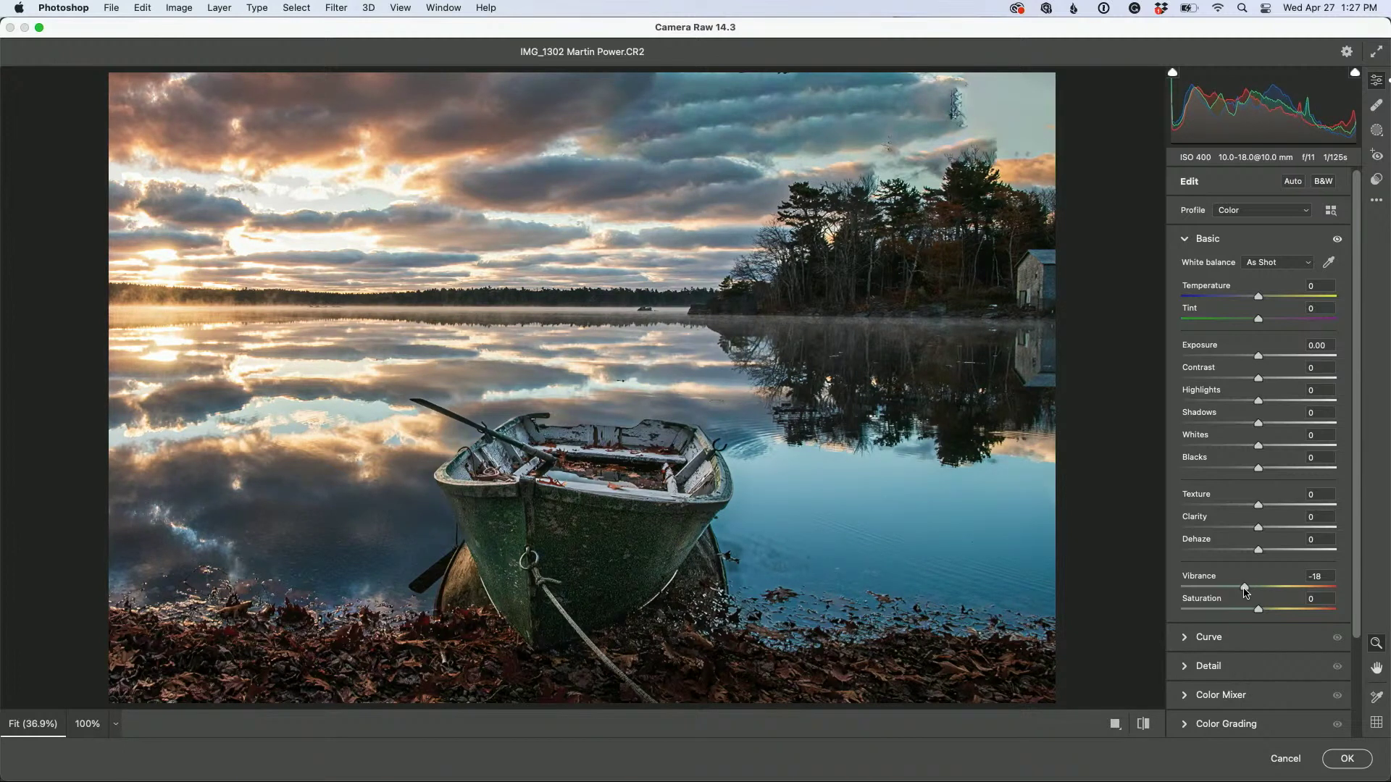
click(1345, 759)
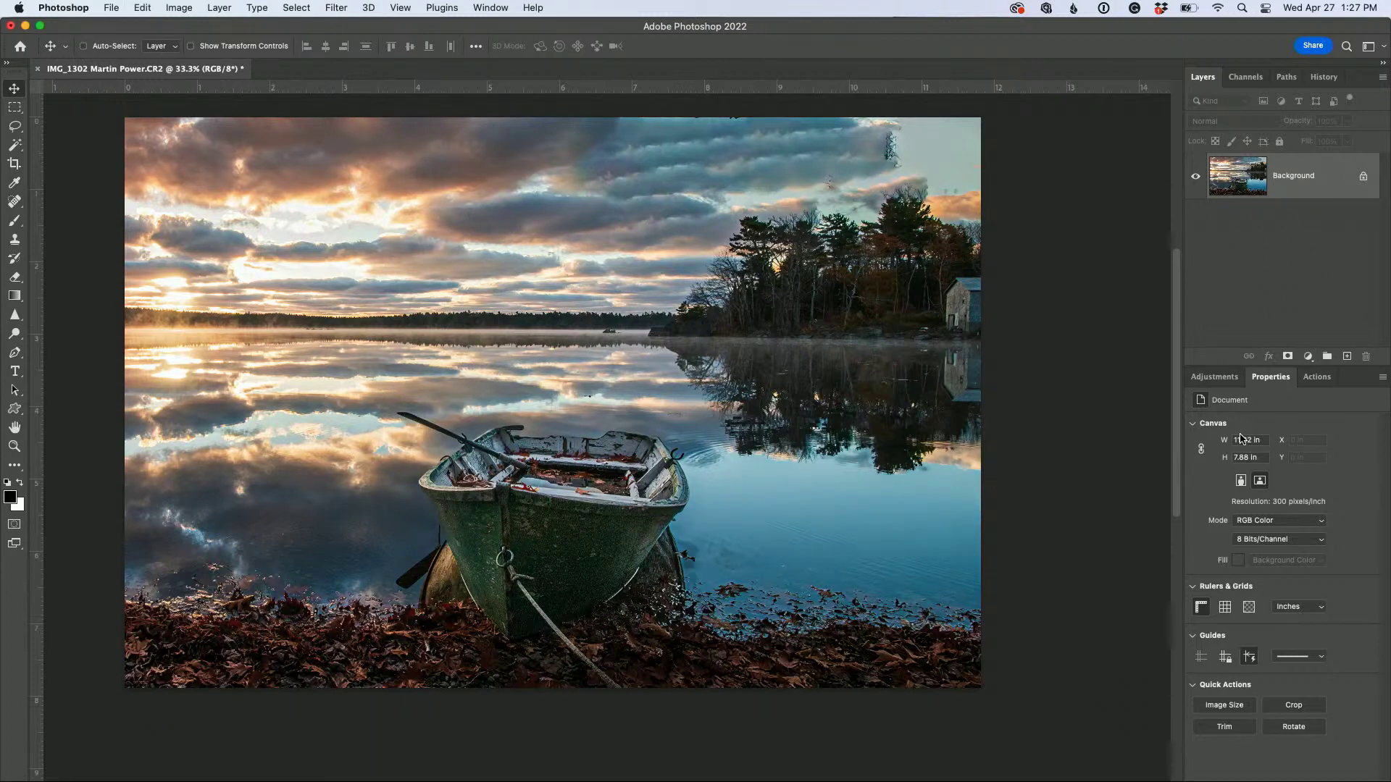
Switch to Adobe Bridge and reopen the raw boat photo IMG_1302 in Camera Raw
mouse_move(377, 750)
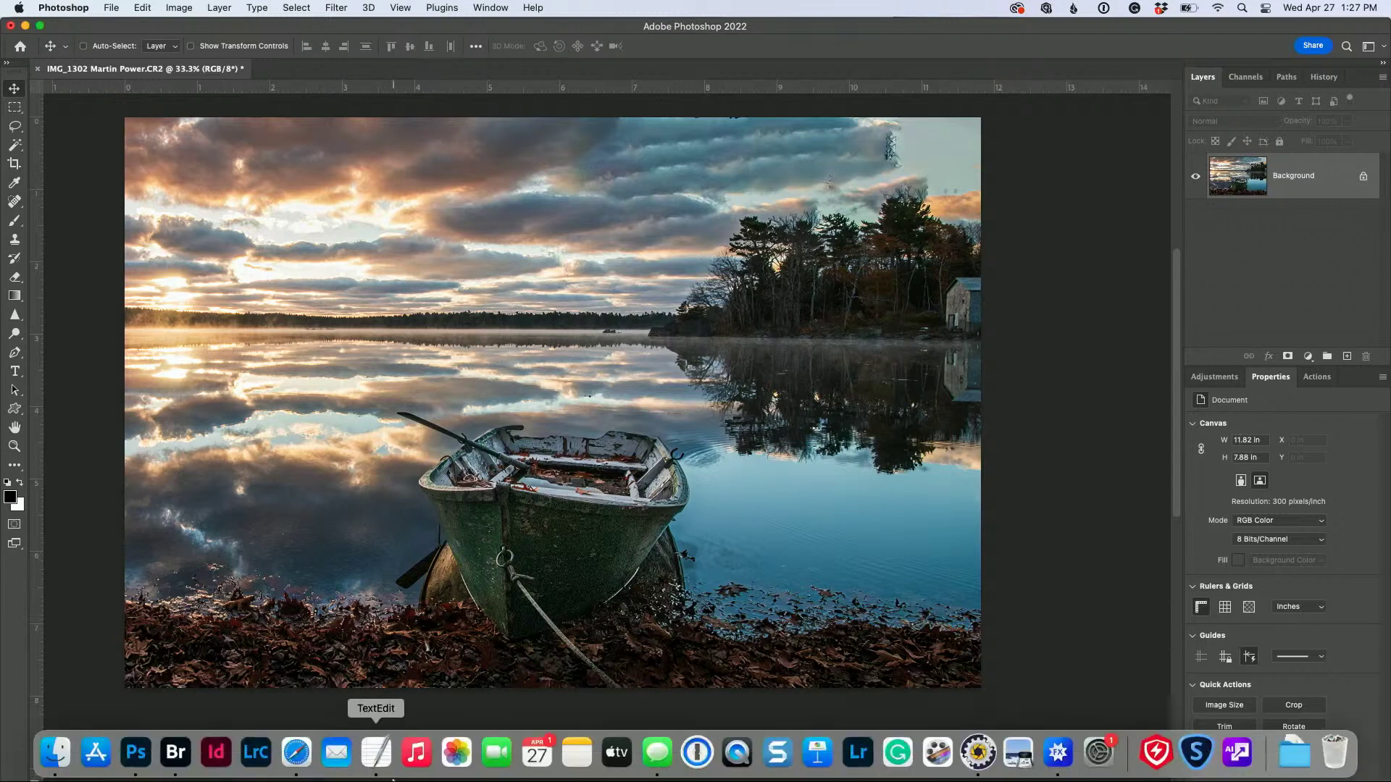
click(176, 754)
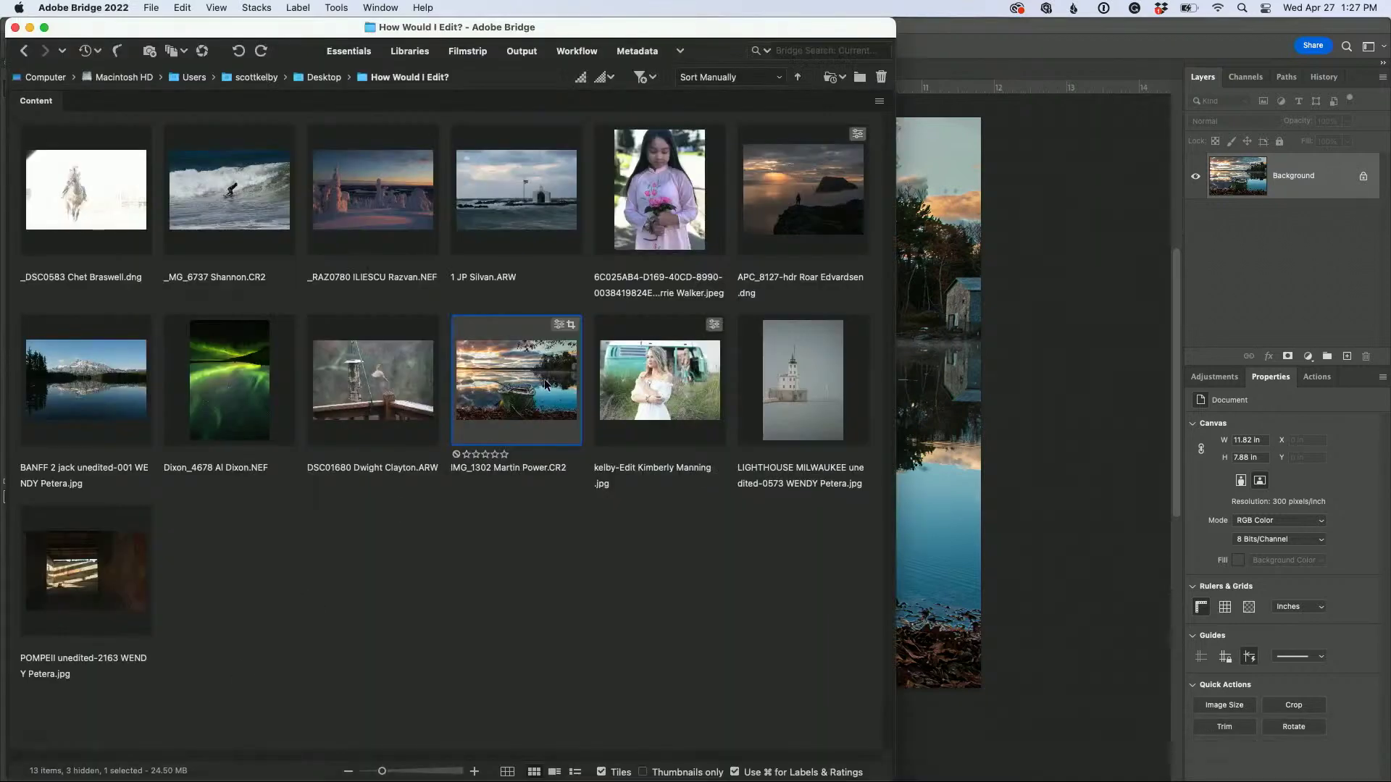
mouse_move(174, 761)
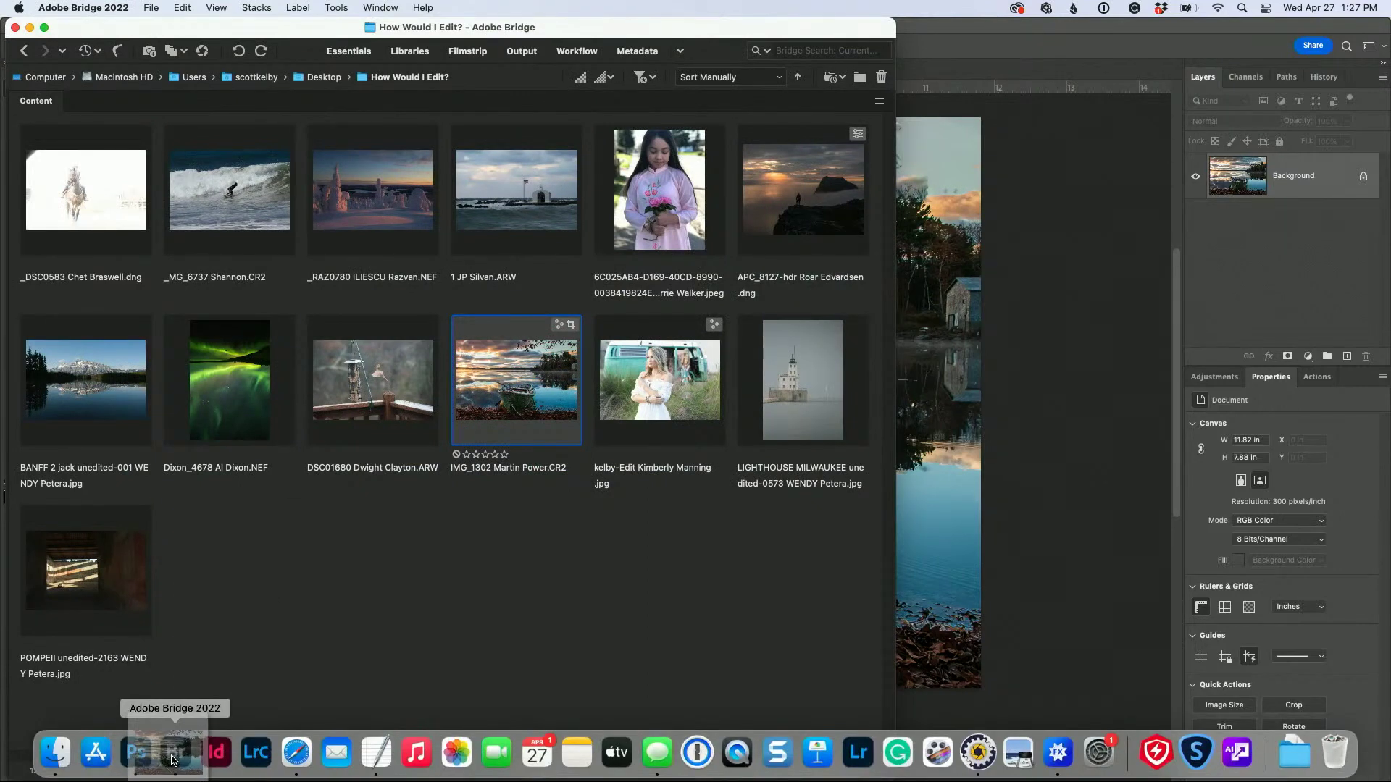
click(137, 754)
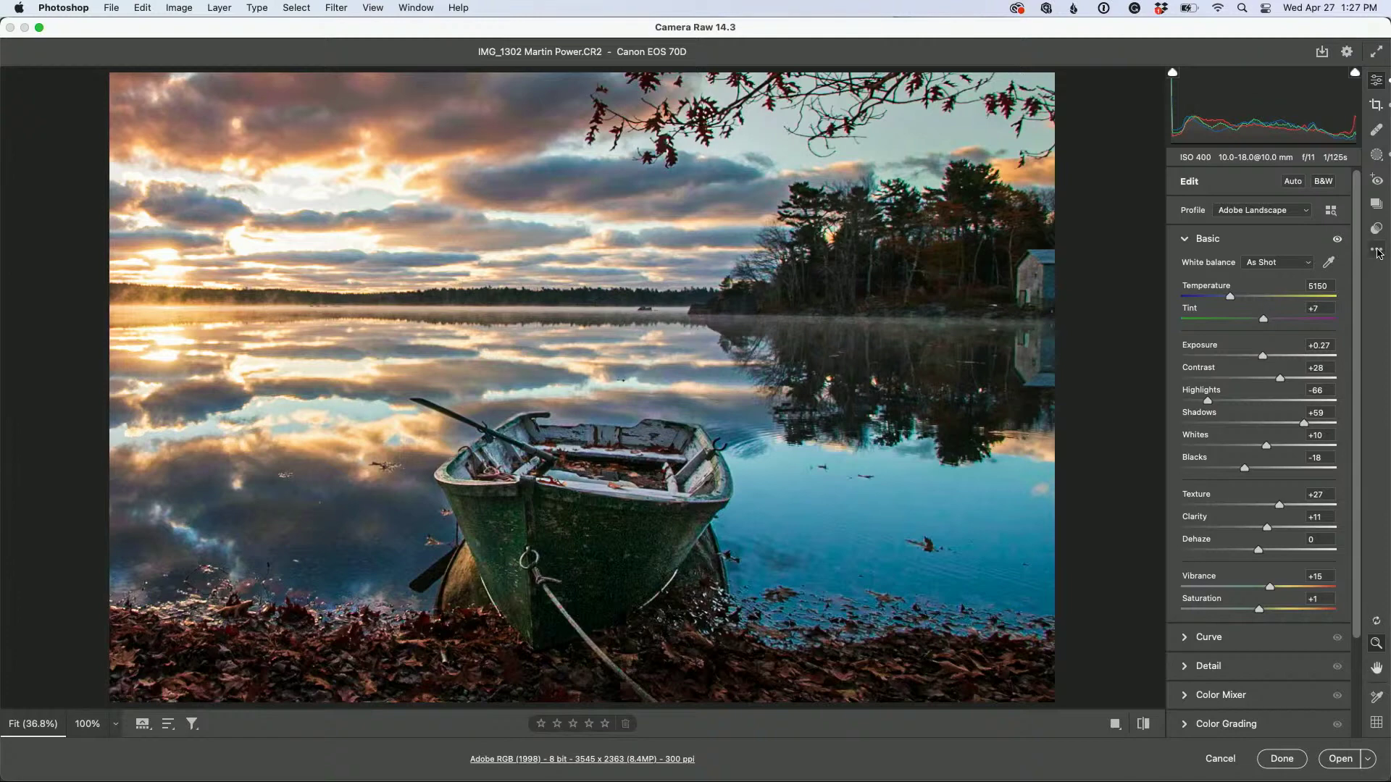
Reset the raw photo to its default settings and open it in Photoshop as a second document
click(1376, 251)
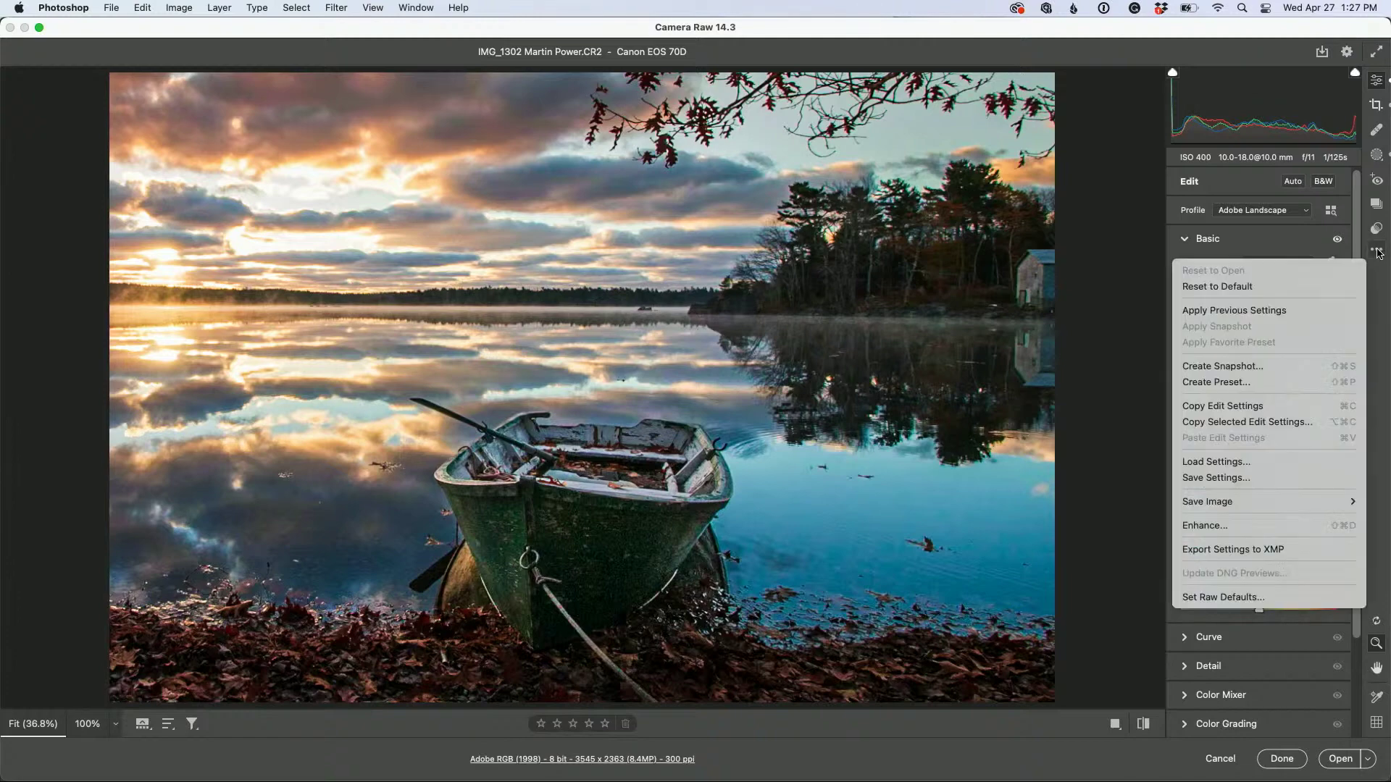
click(1302, 288)
click(1342, 756)
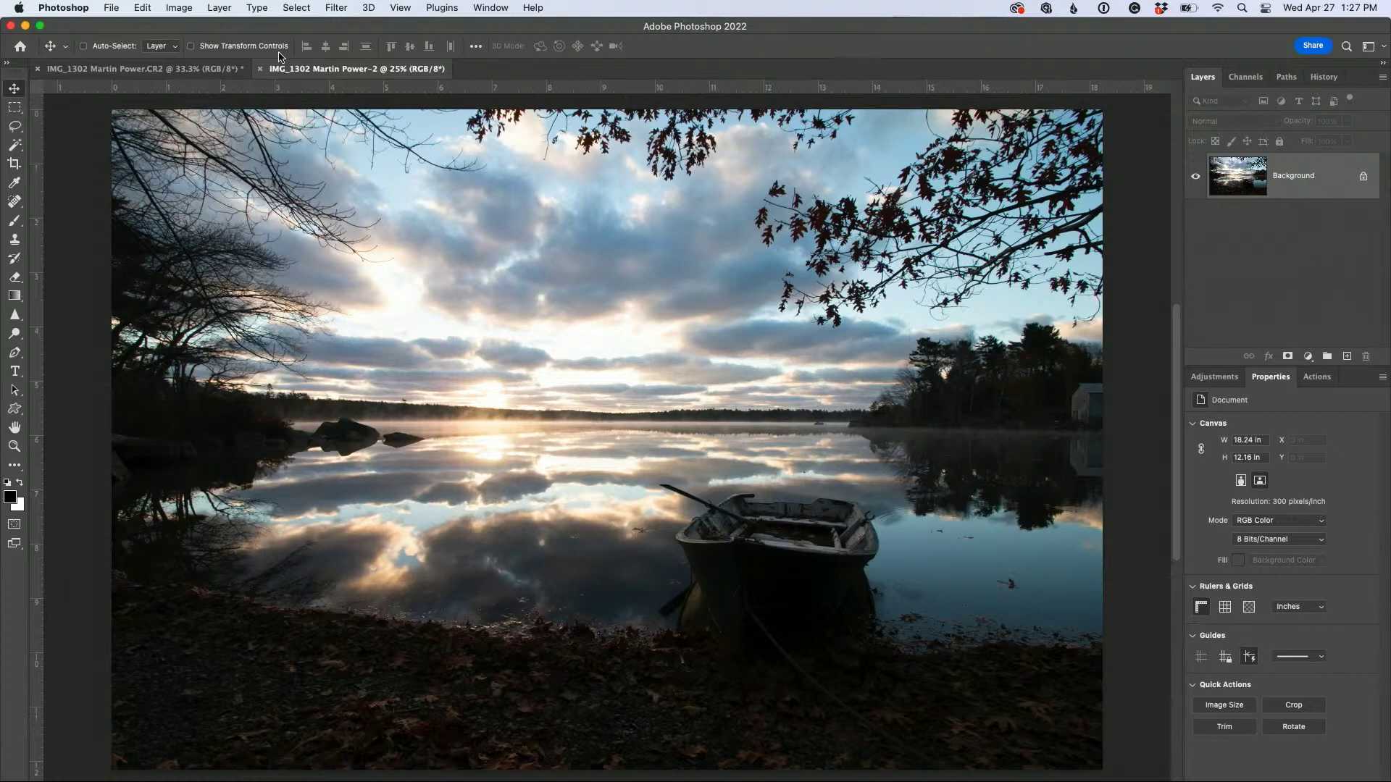
Compare the edited boat photo with the unedited IMG_1302 original by alternating between the two open documents
click(224, 72)
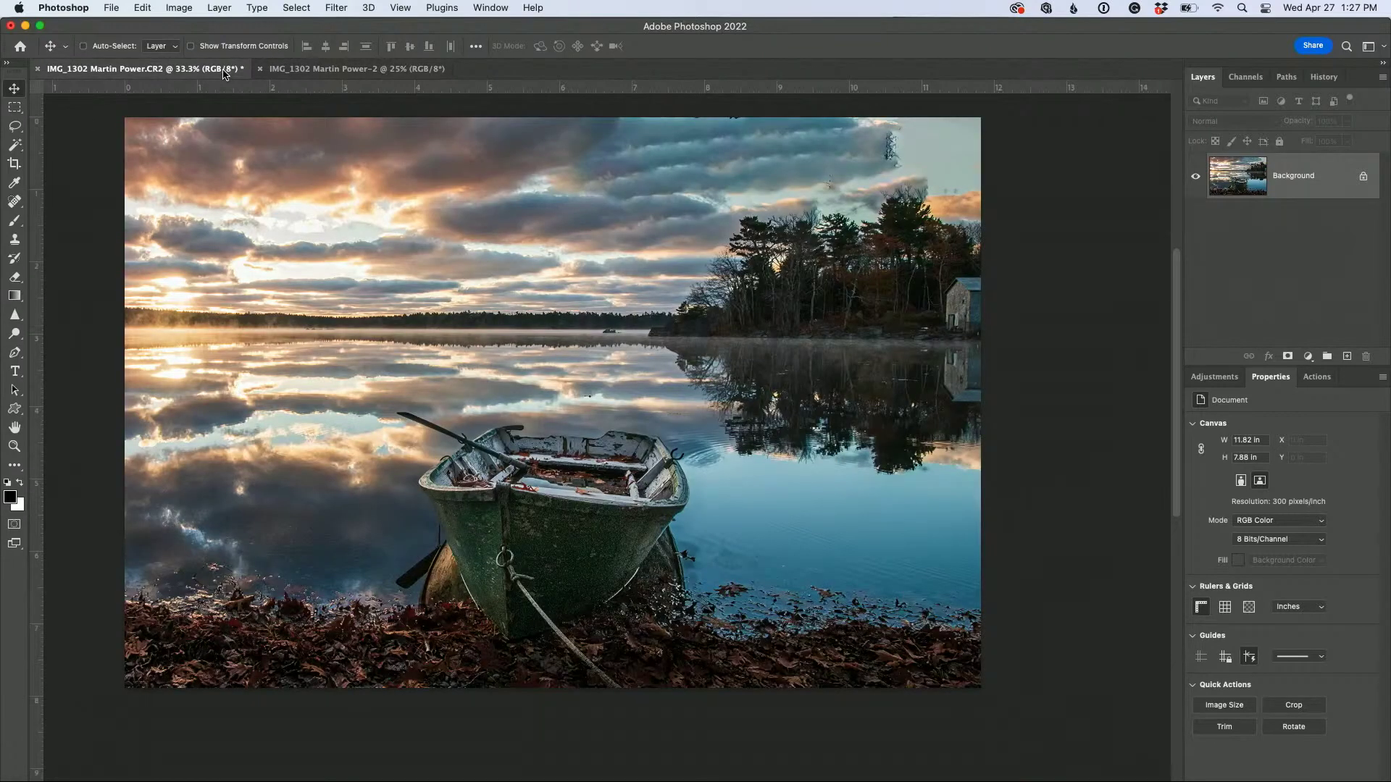
drag(382, 218, 481, 270)
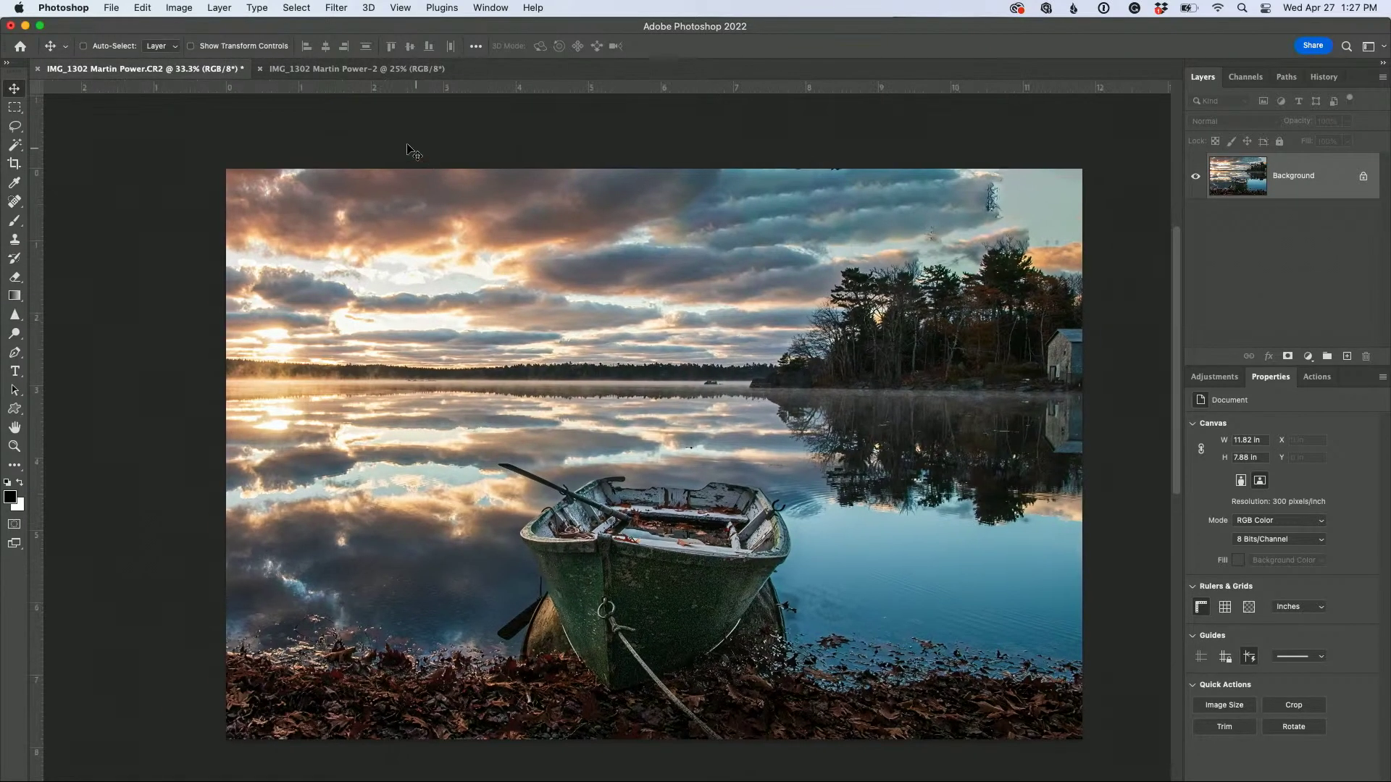
click(344, 71)
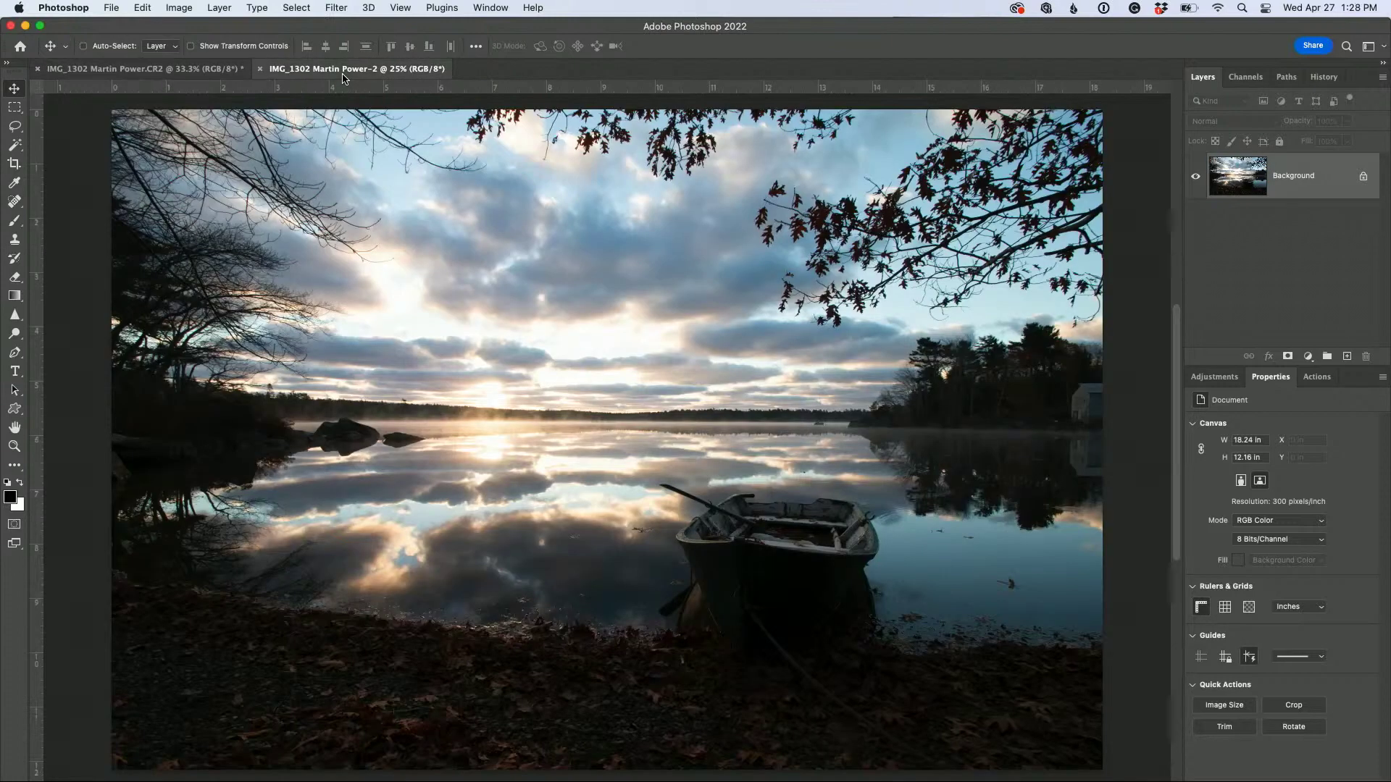
click(216, 71)
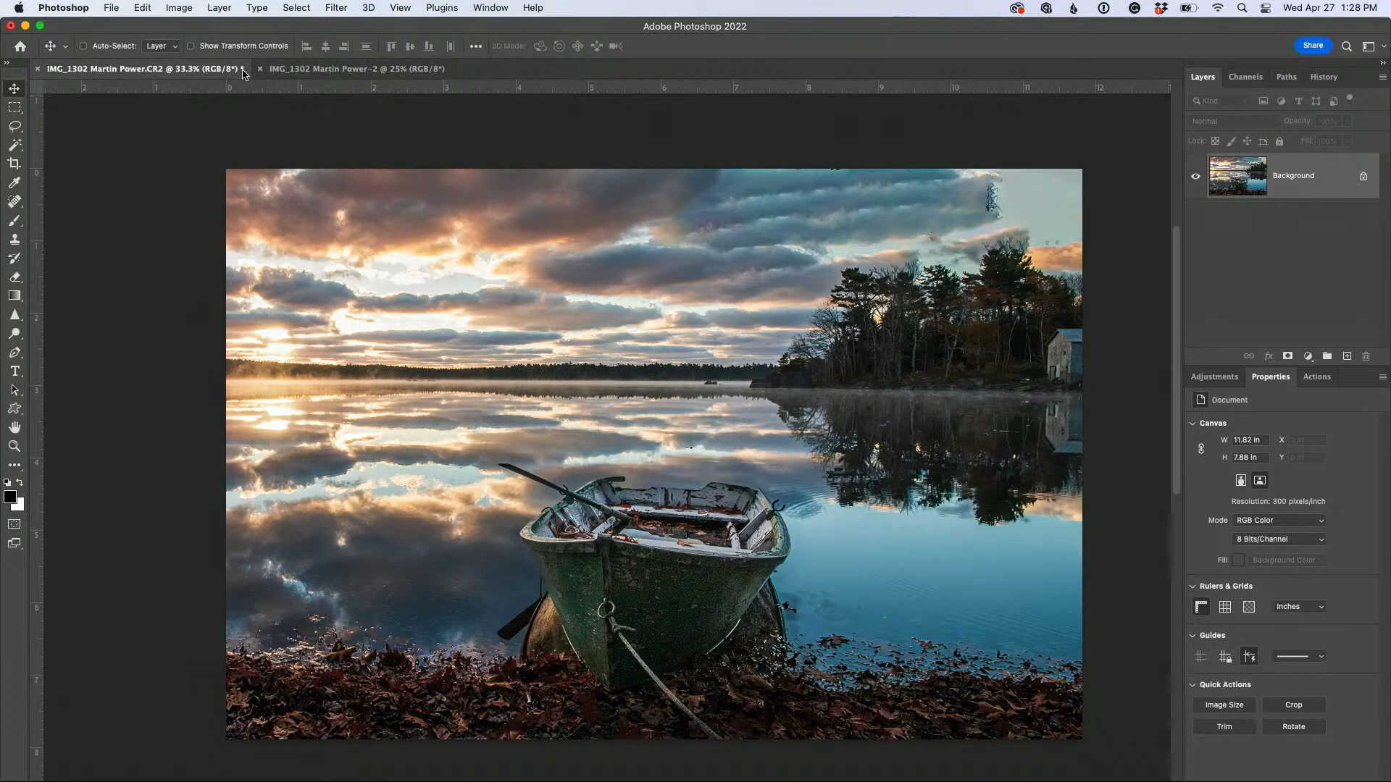
click(294, 72)
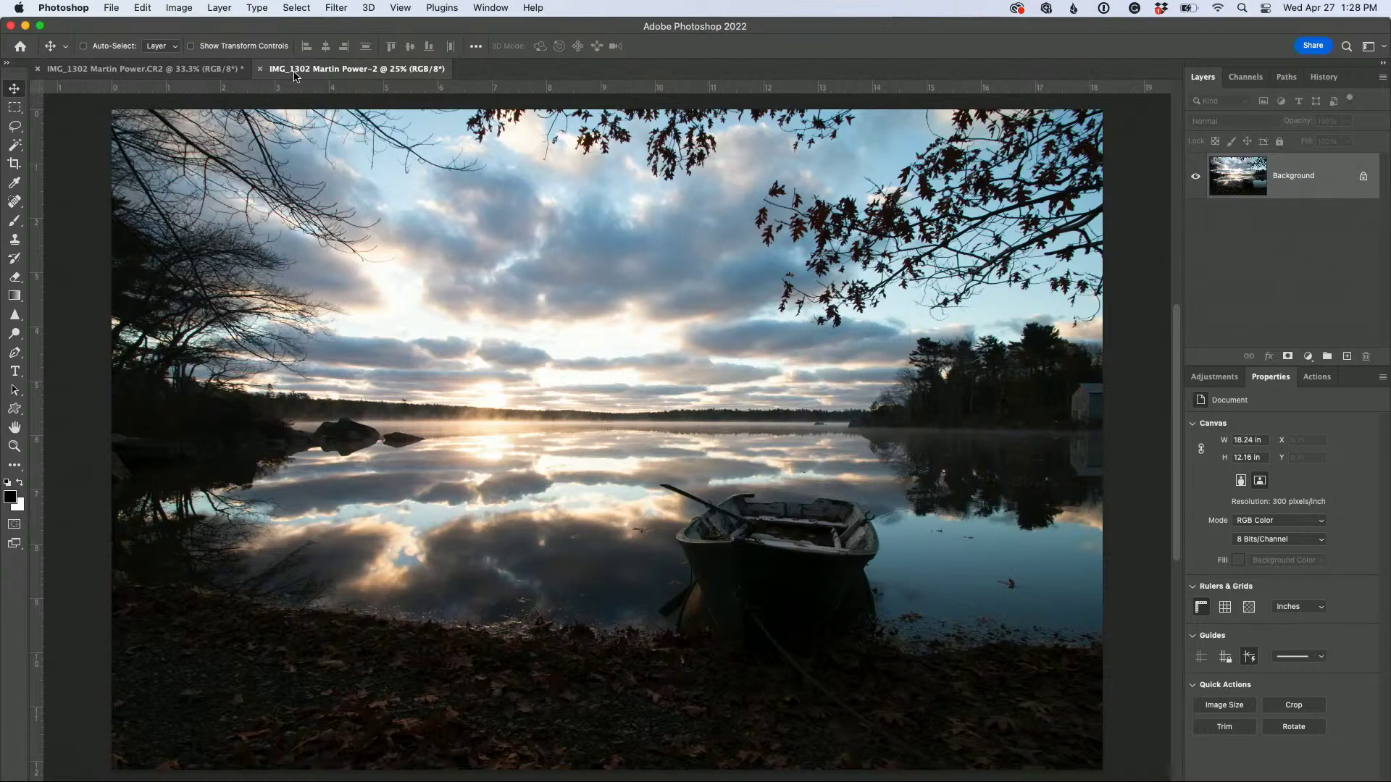
click(214, 72)
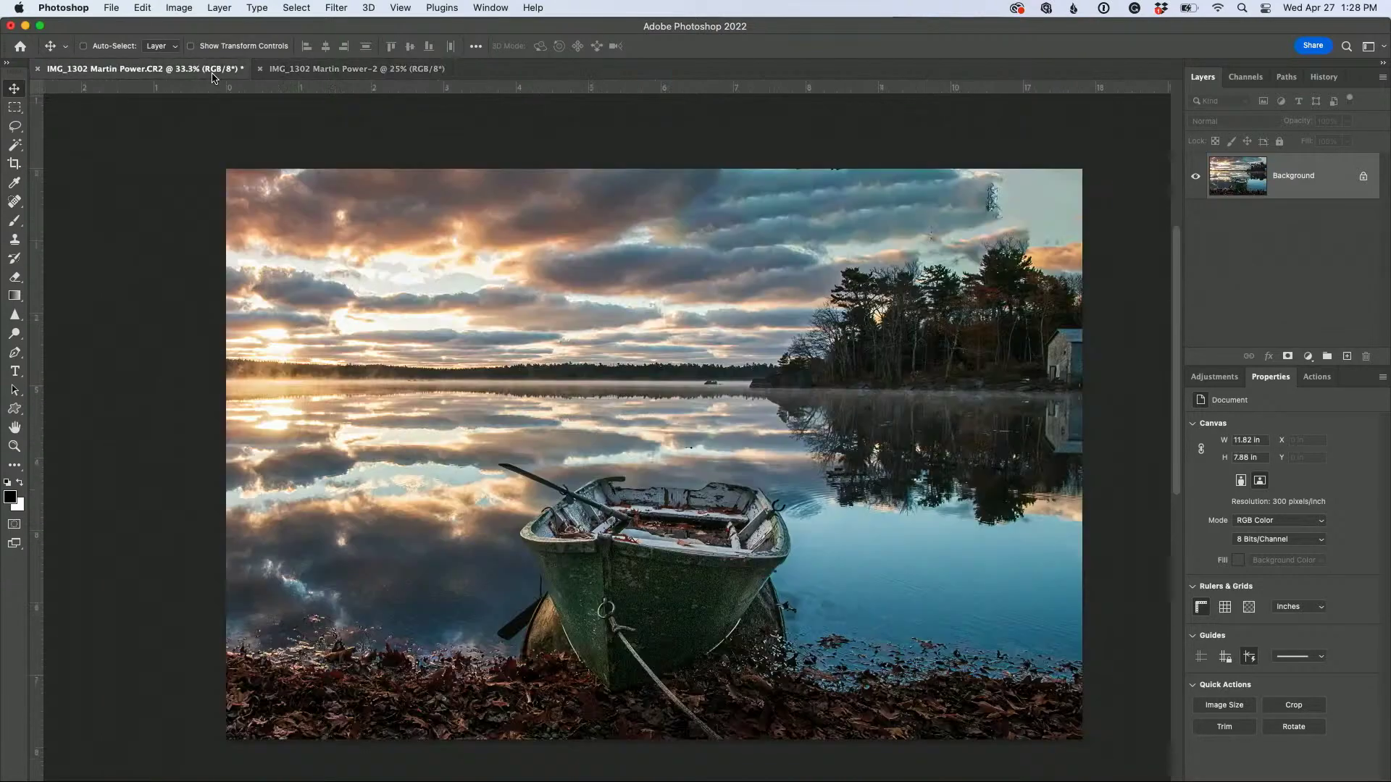
click(317, 73)
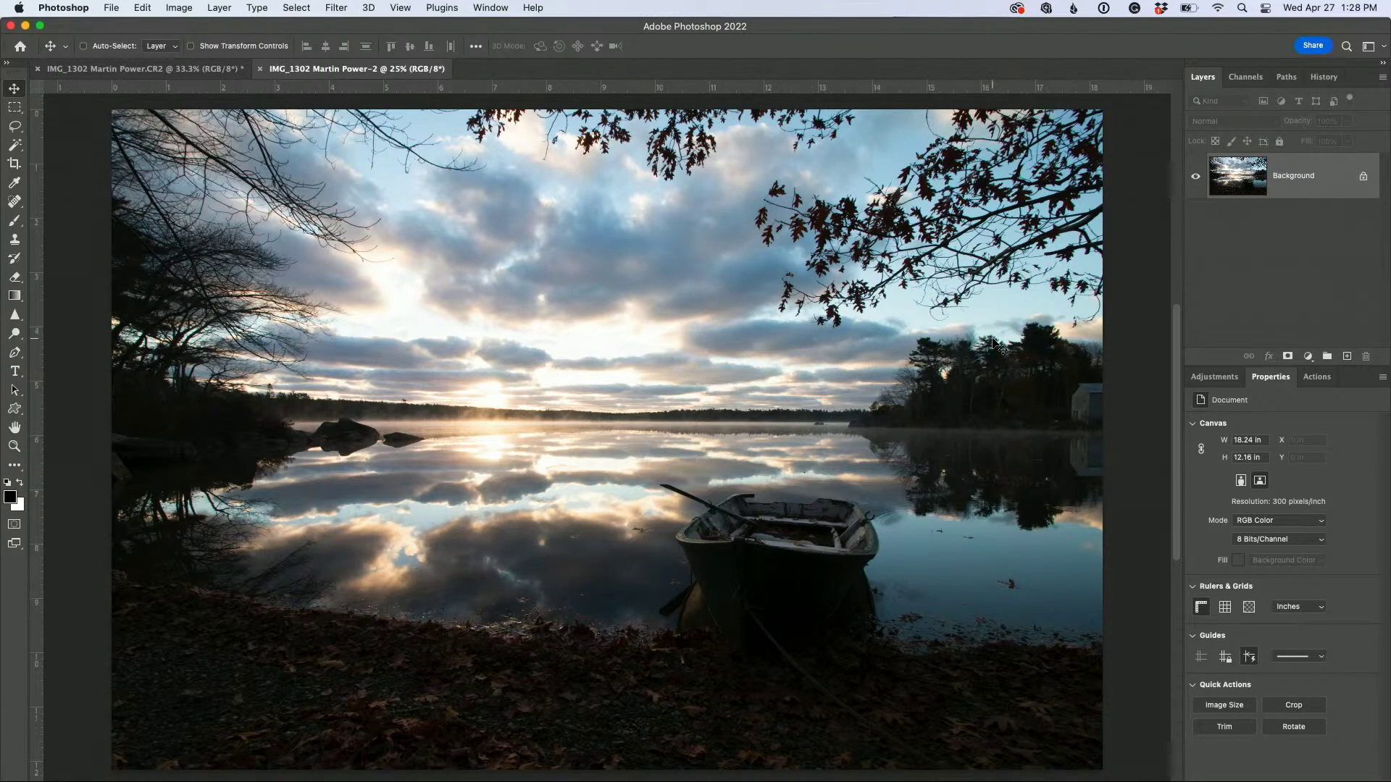
Close both the unedited and the edited boat photo documents without saving changes
click(260, 69)
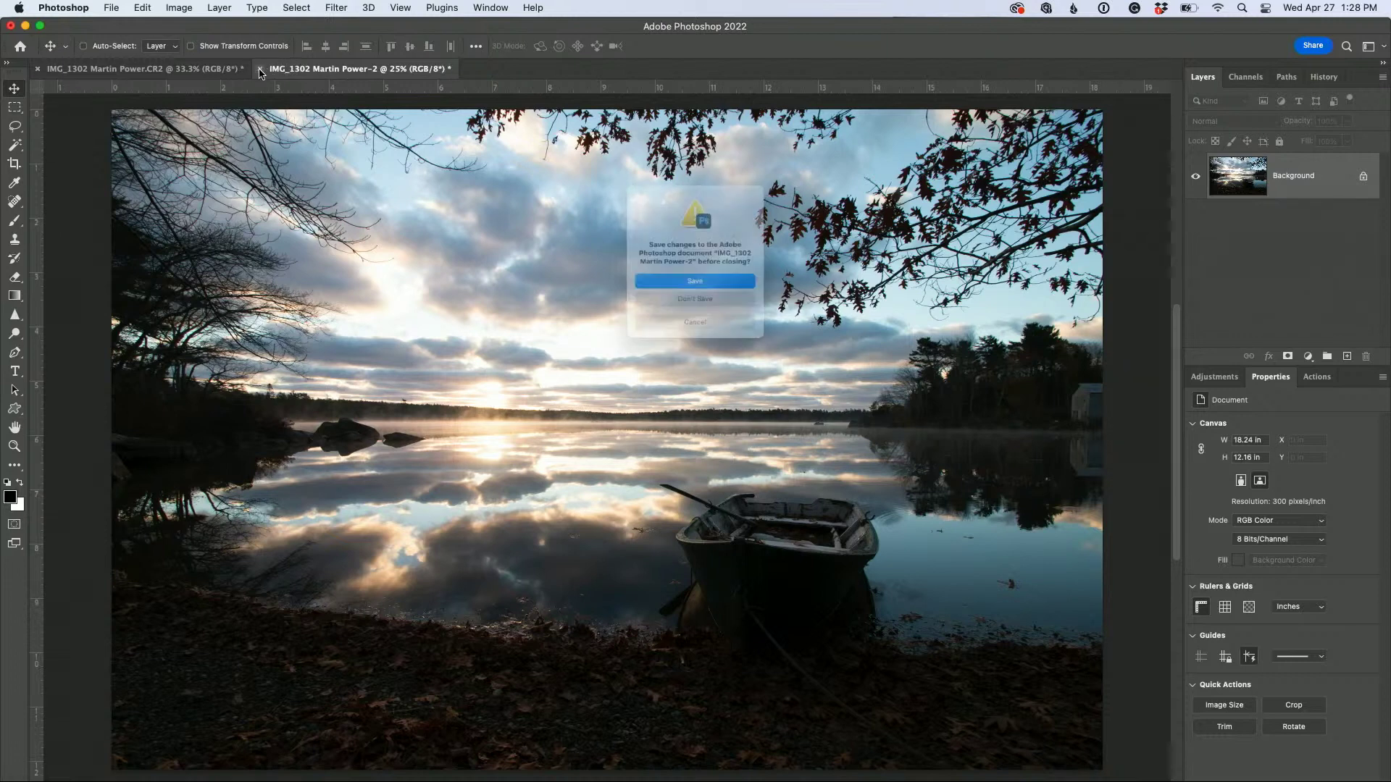
click(643, 313)
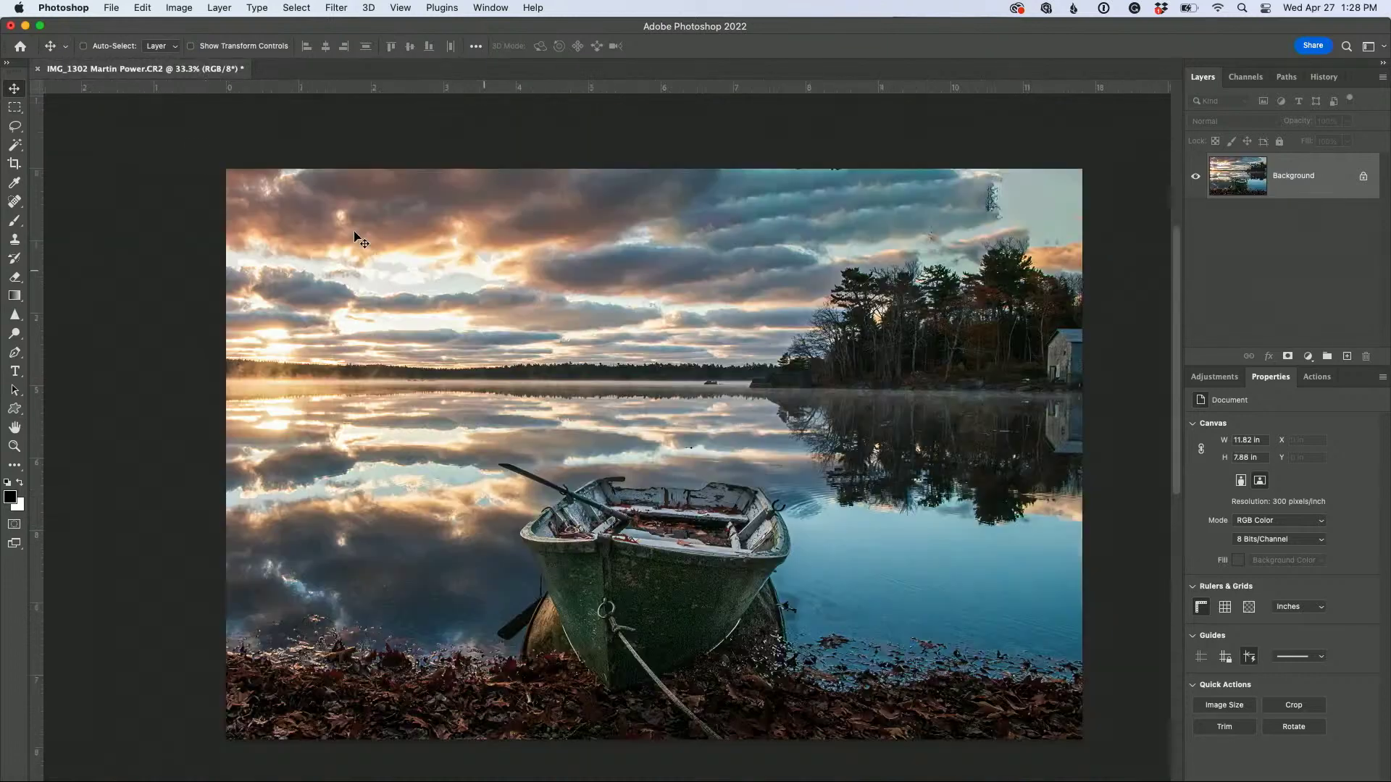
click(38, 69)
click(692, 321)
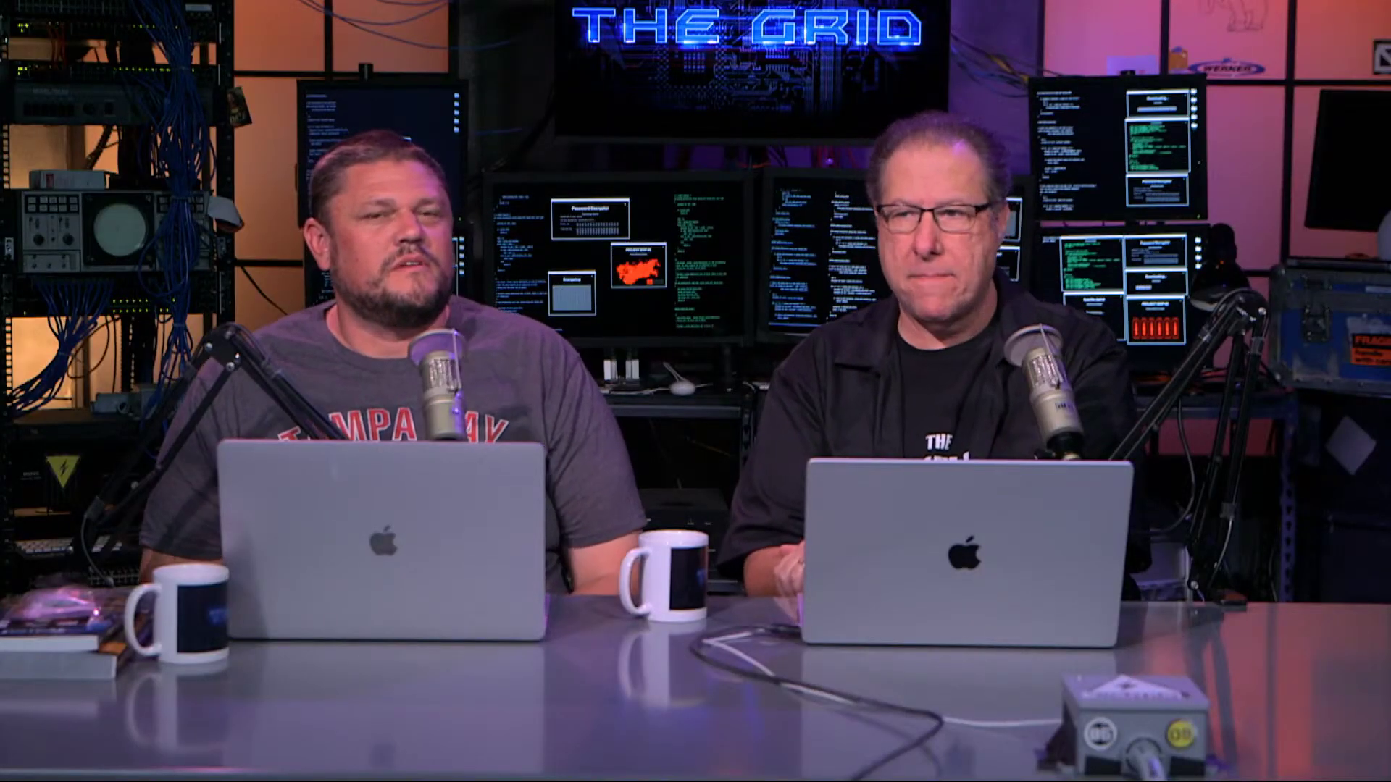
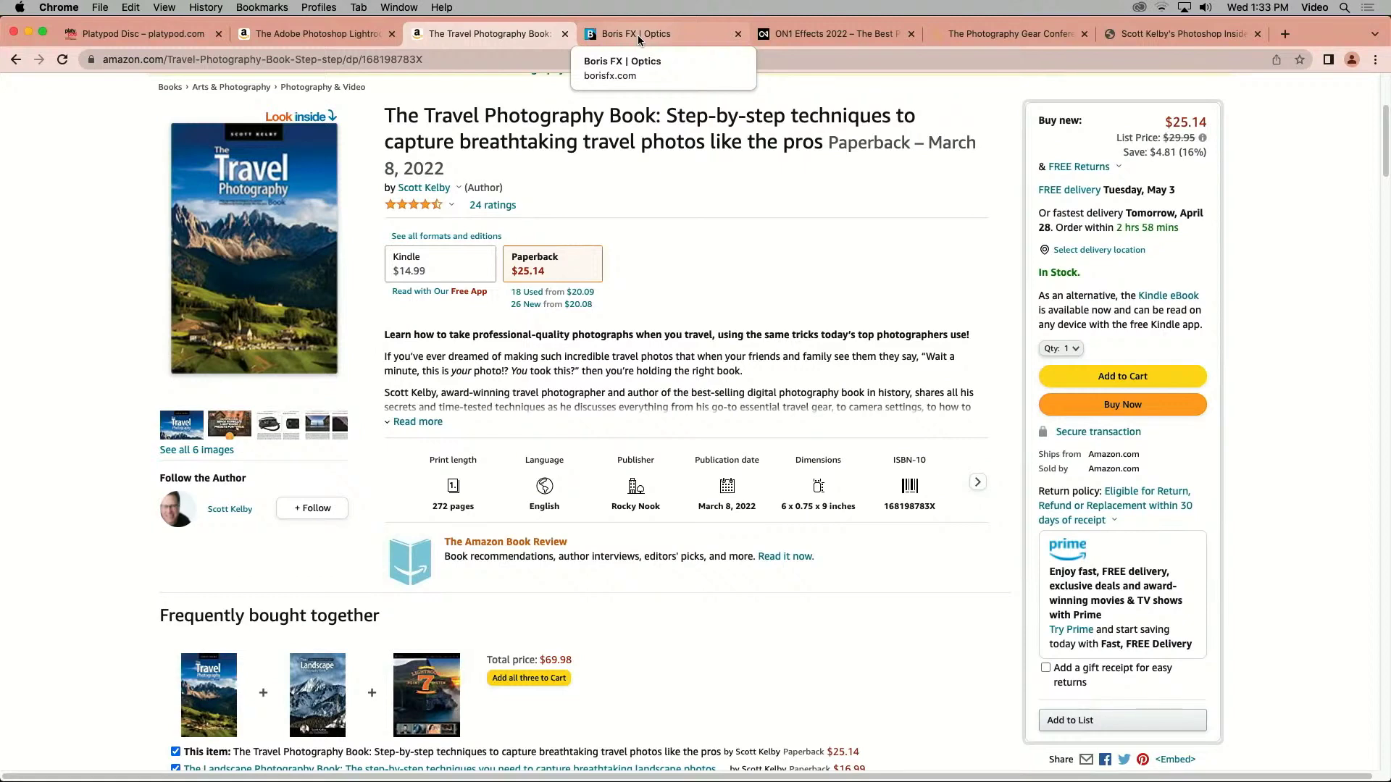
View the Boris FX Optics page and the ON1 Effects 2022 page in Chrome
click(638, 35)
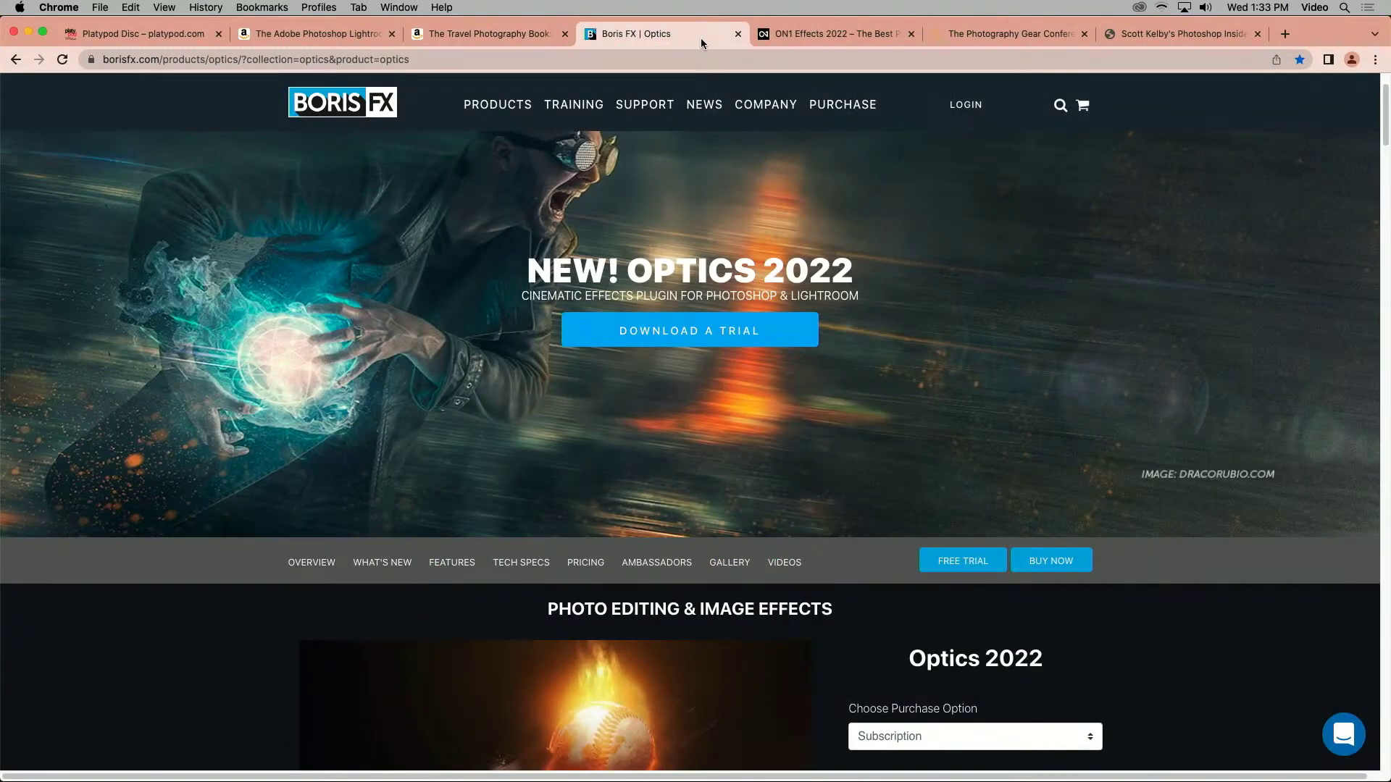
click(831, 34)
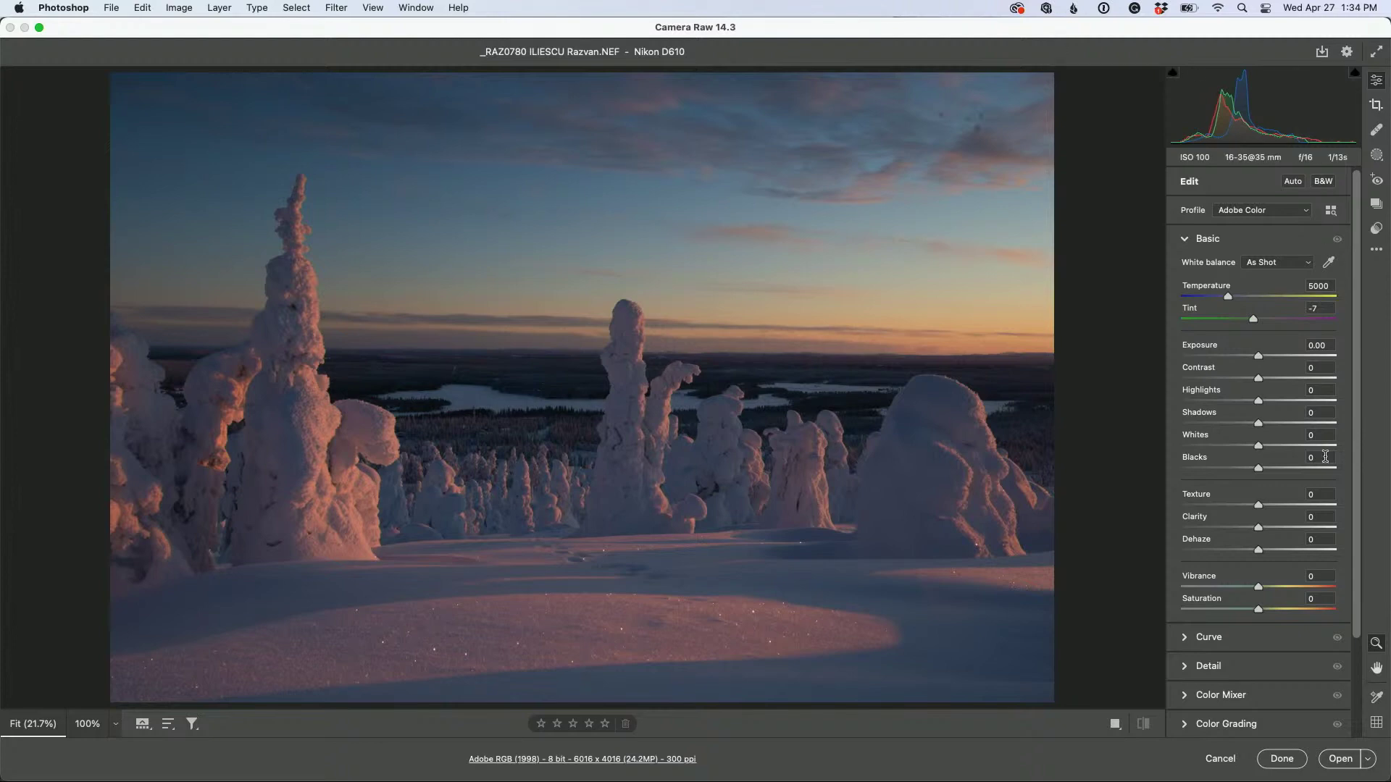
Enable lens profile corrections in the Optics settings for the raw snowy landscape photo
scroll(1326, 456, down, 3)
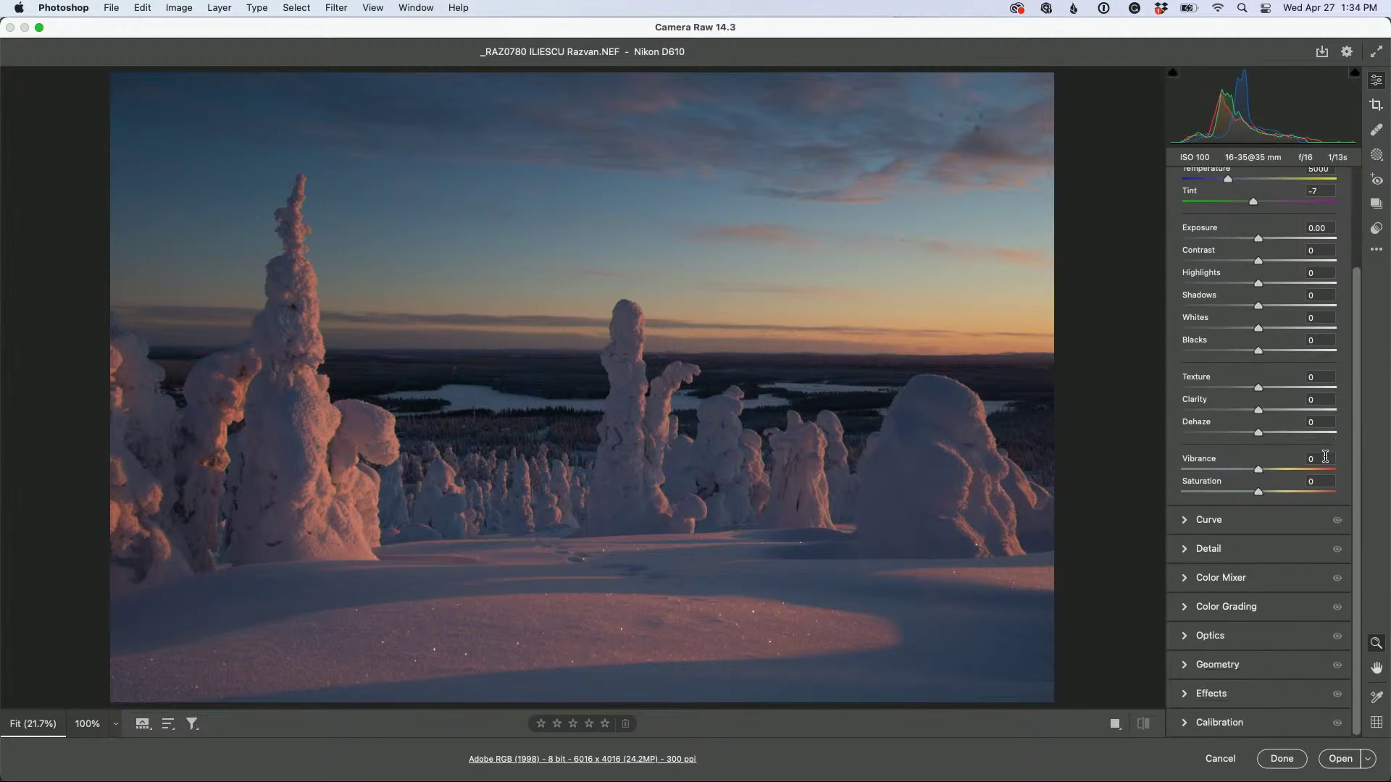
click(1256, 644)
click(1189, 454)
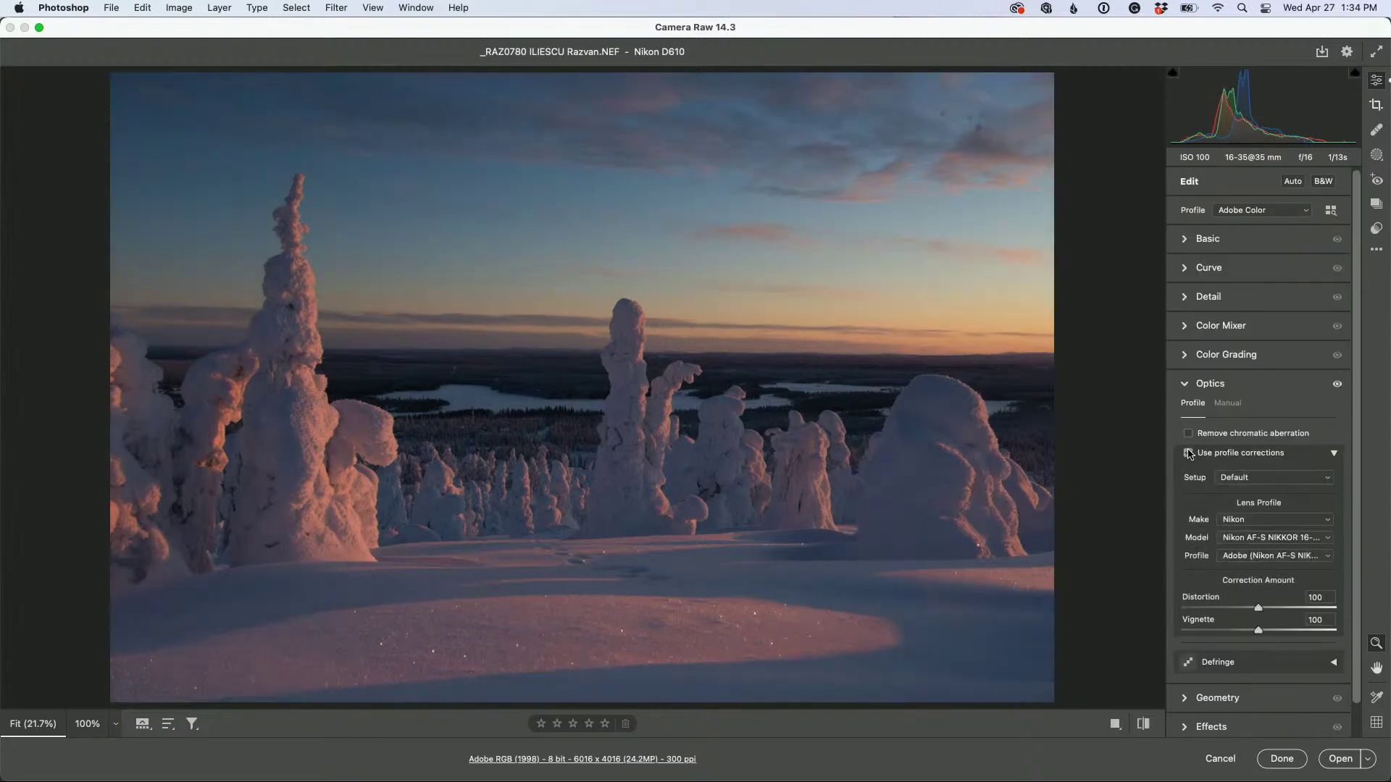
click(1189, 454)
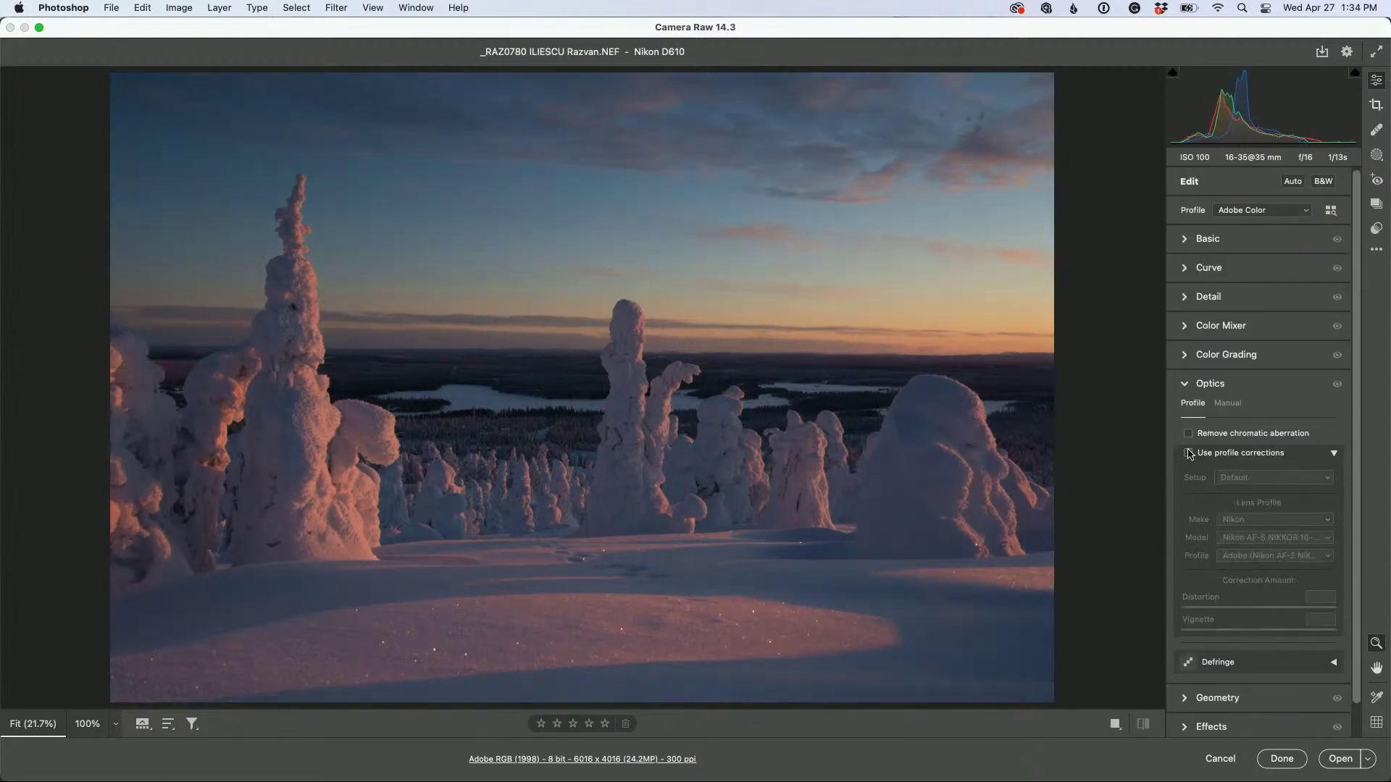
click(1189, 455)
Apply the Auto Upright correction in the Geometry settings of the snowy landscape photo
scroll(1214, 447, down, 1)
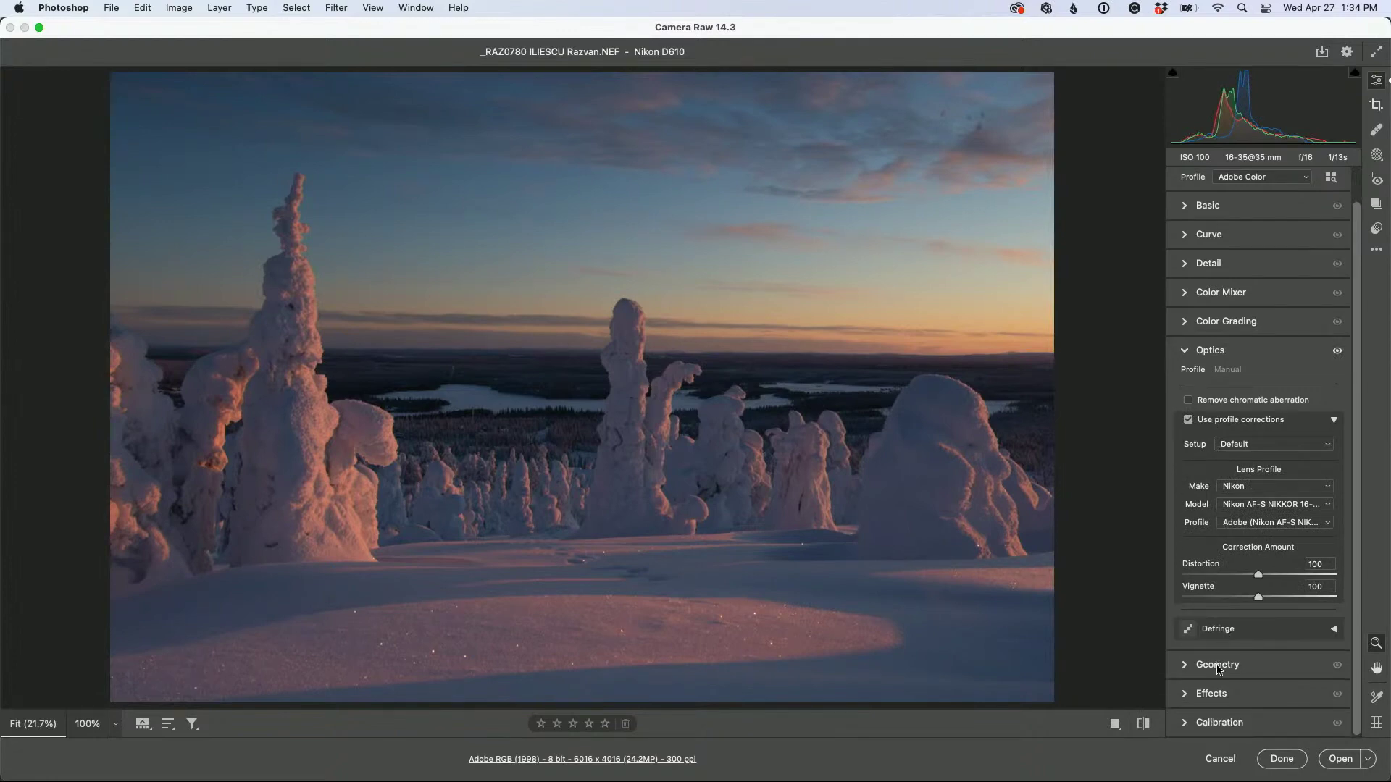
click(1218, 665)
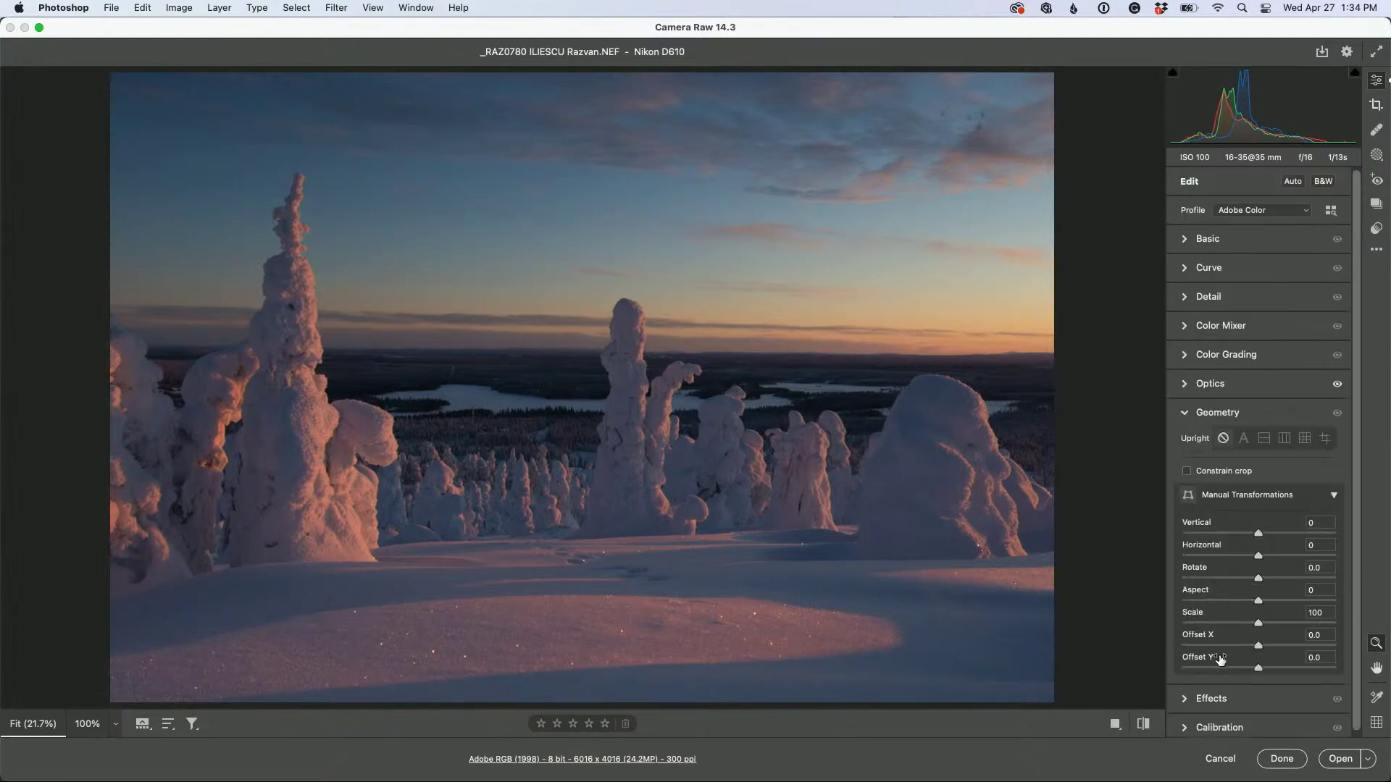
click(1243, 439)
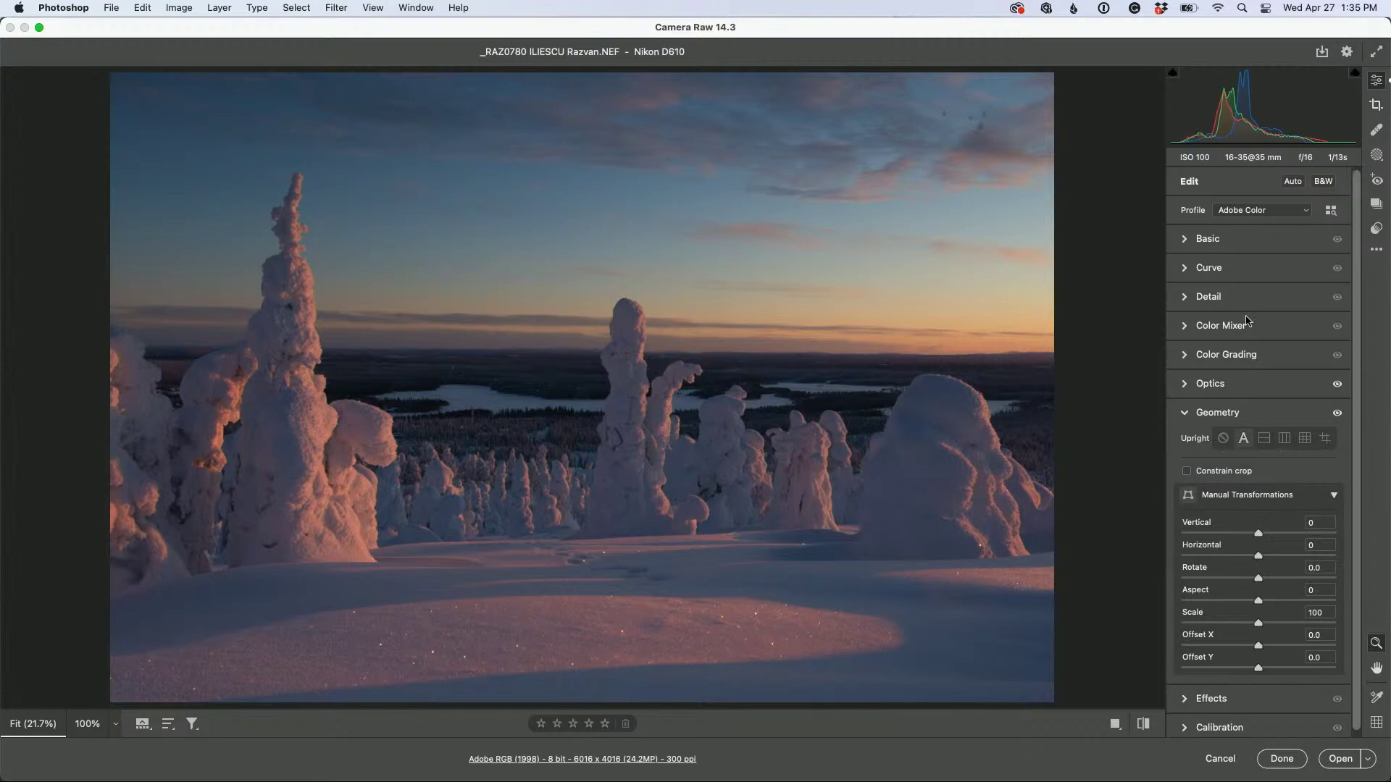
Change the photo's profile to Adobe Landscape and apply the automatic tone adjustments
click(1210, 239)
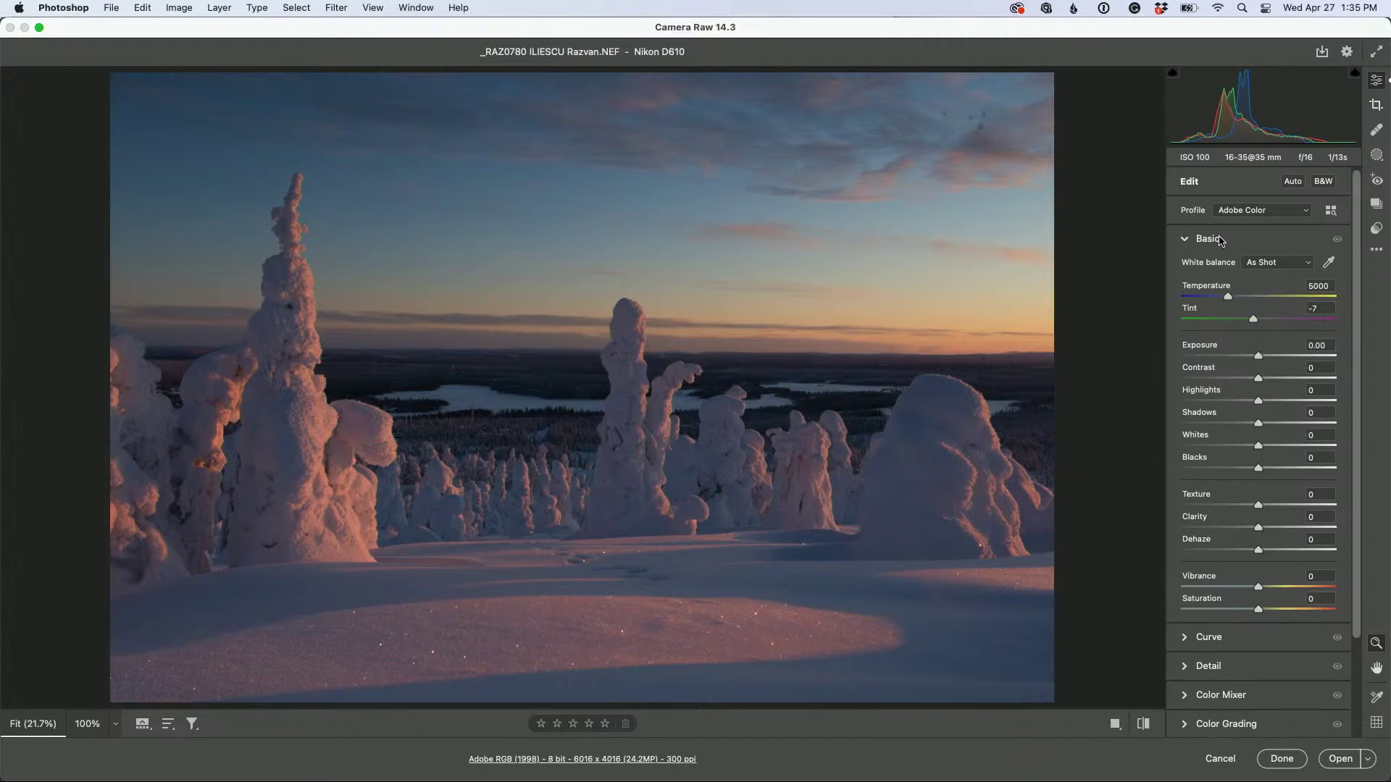
click(1244, 211)
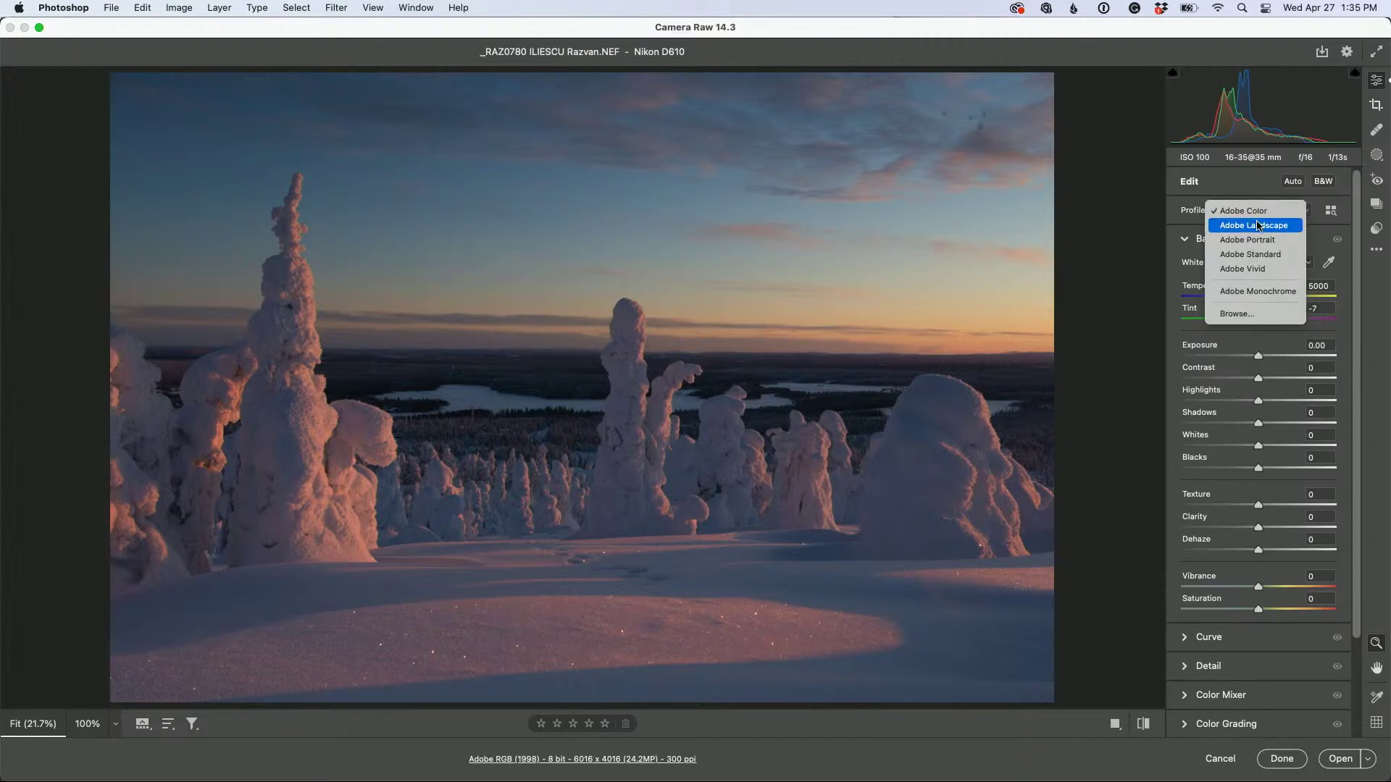
click(1258, 225)
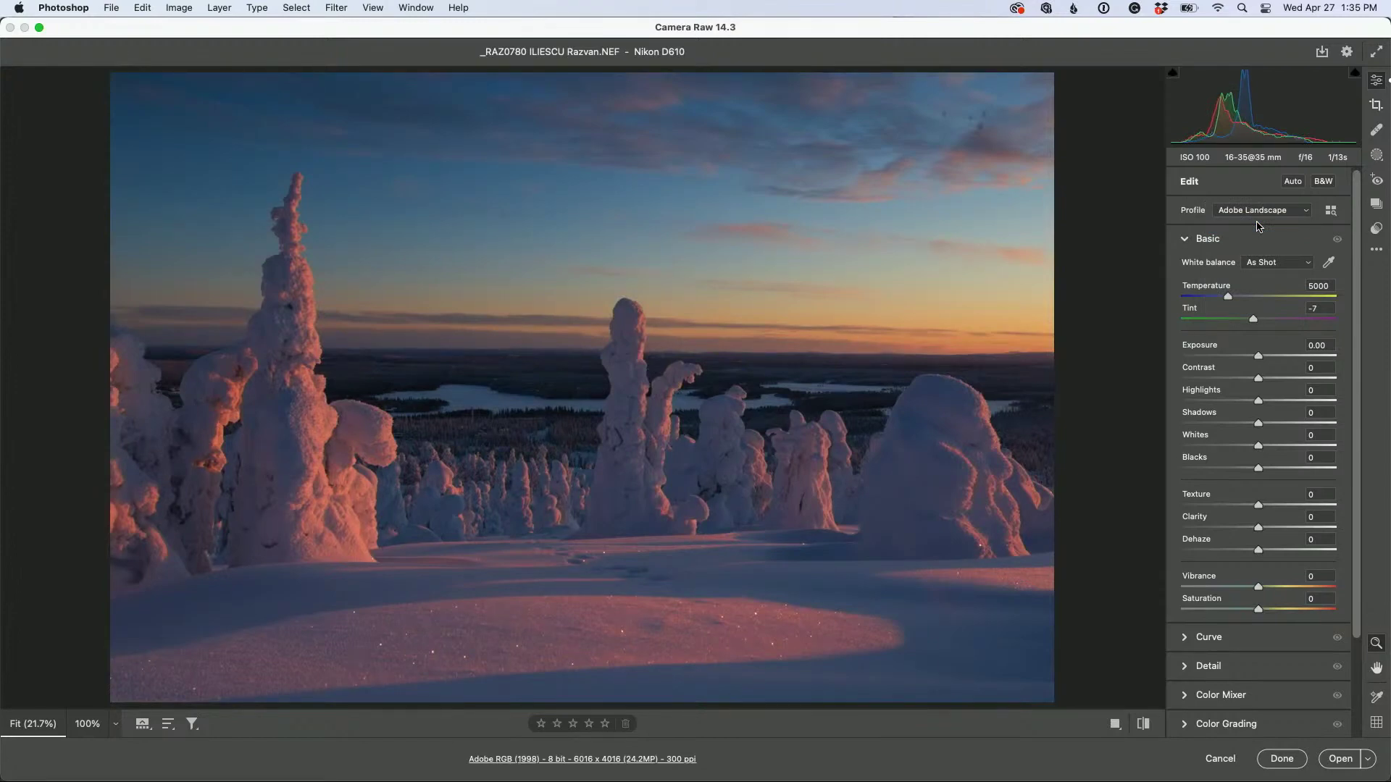
click(1293, 181)
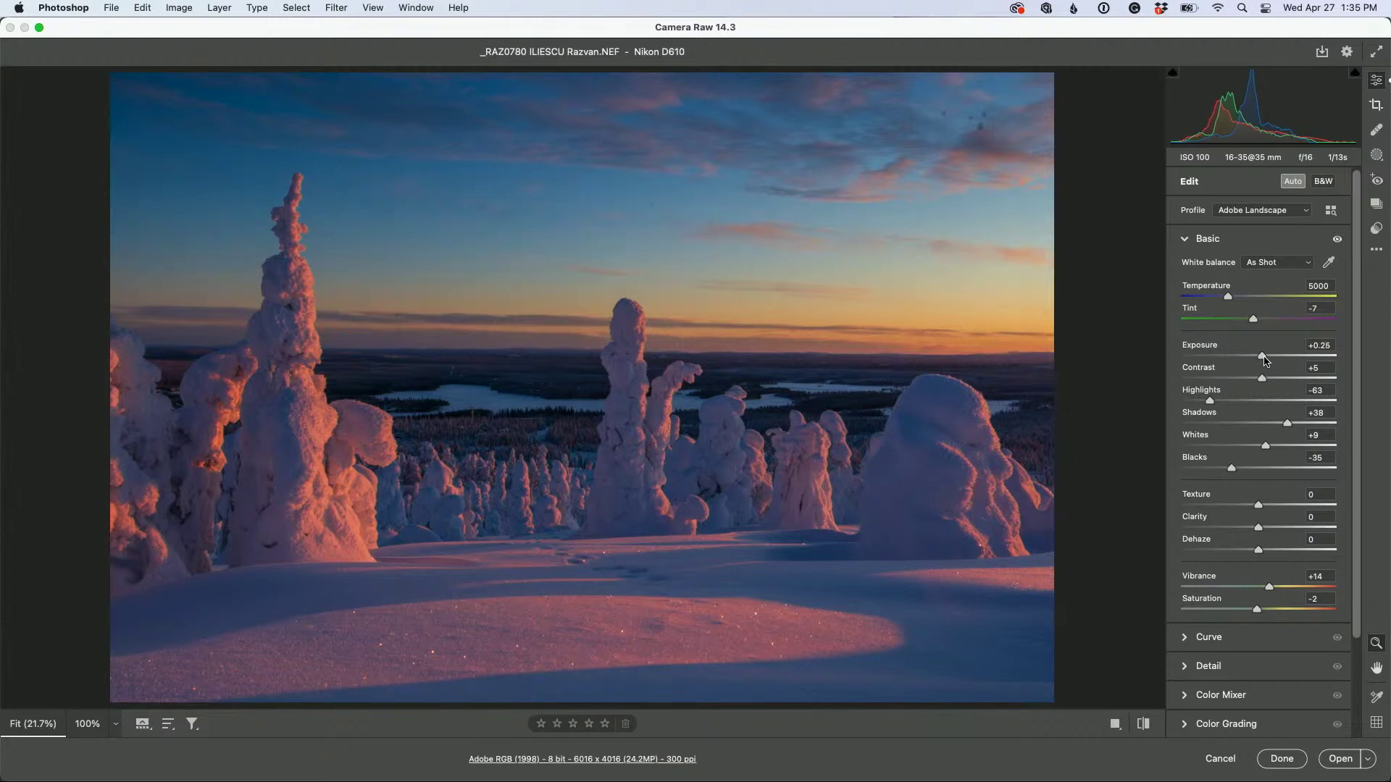
Set the photo's Exposure to +0.55, Dehaze to +23 and Whites to +42
drag(1264, 357, 1268, 357)
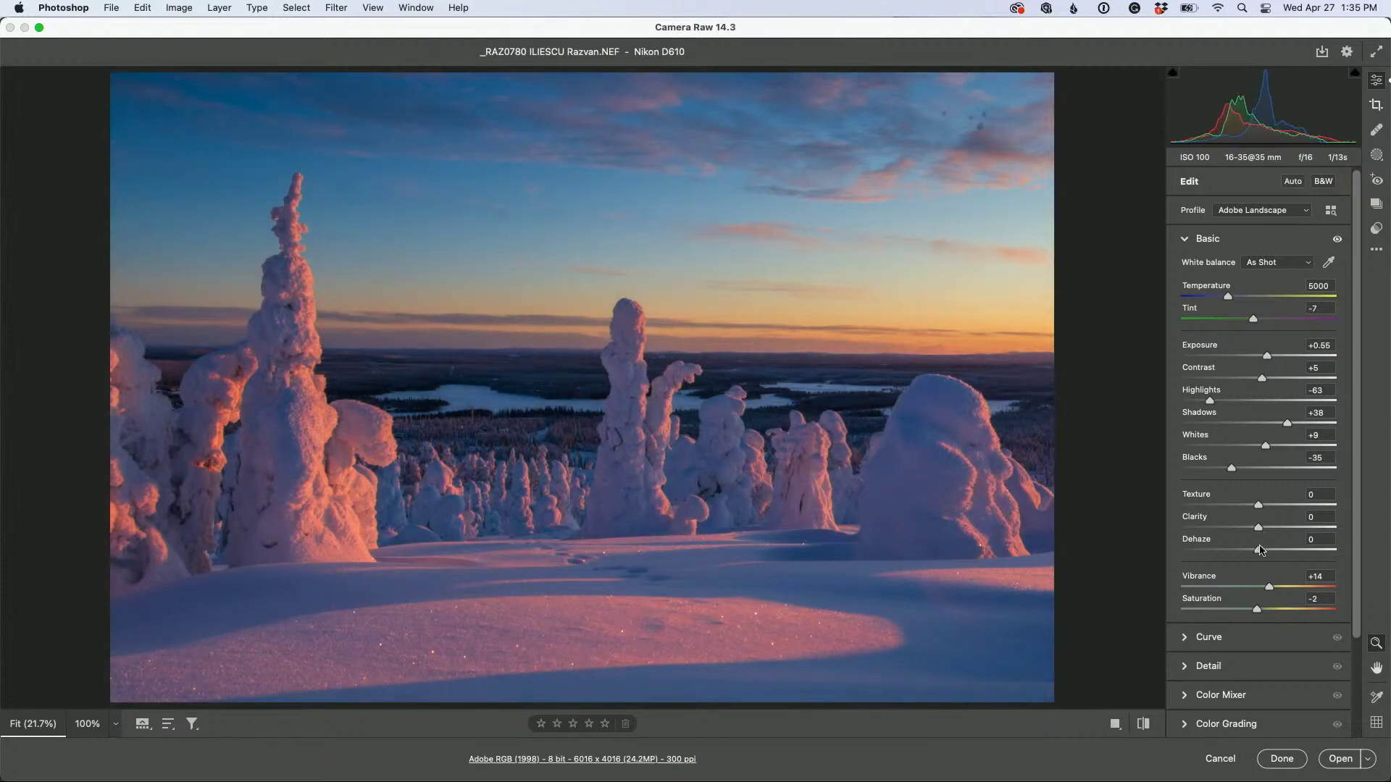
drag(1259, 550, 1277, 553)
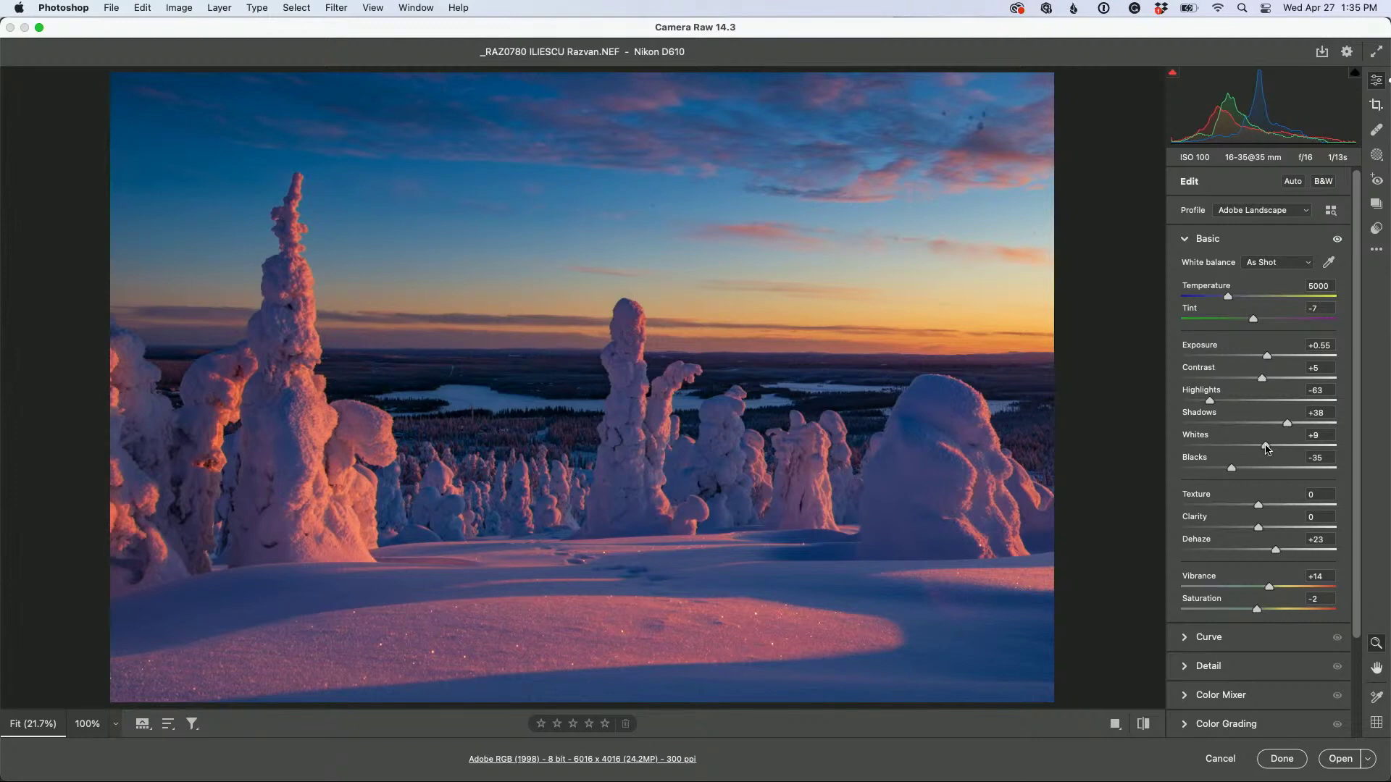
drag(1265, 447, 1292, 450)
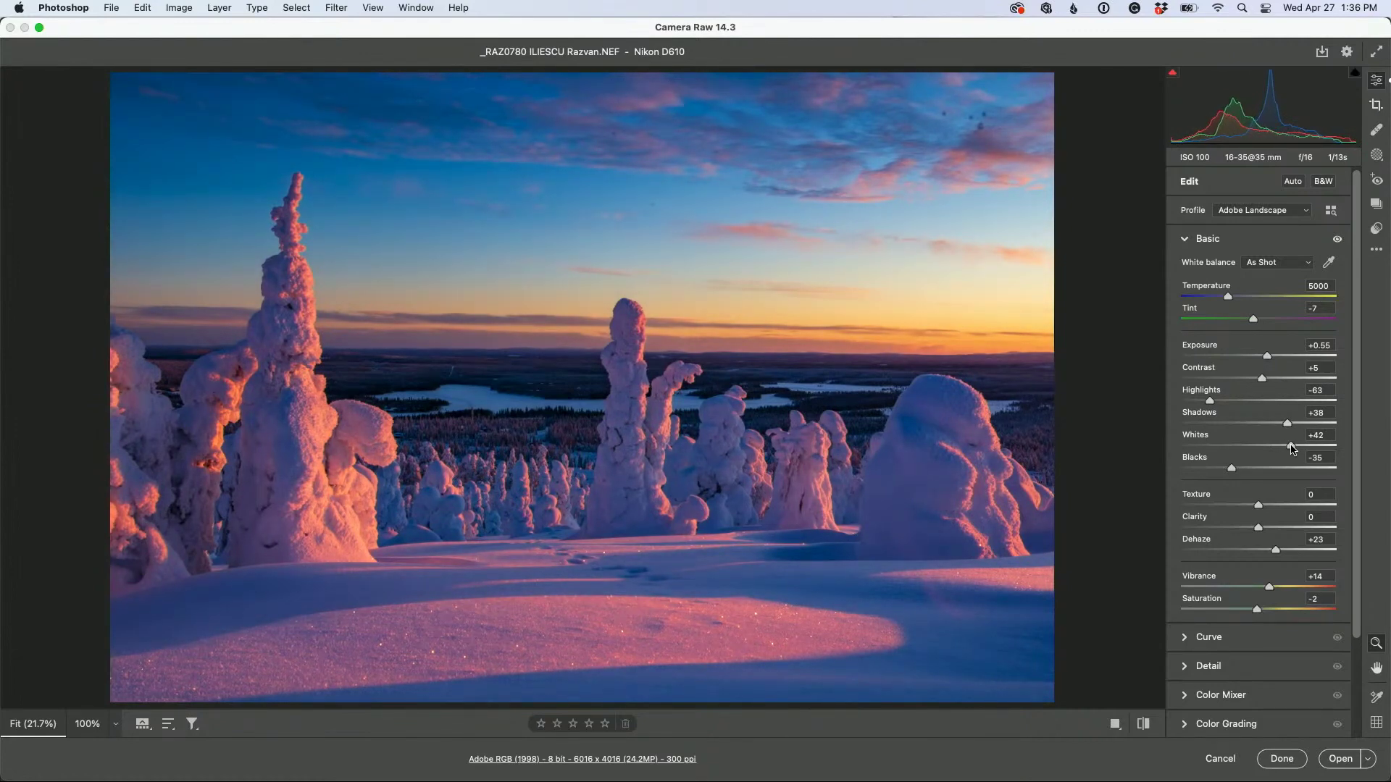
Set Texture to +25 and Clarity to +13, and show the before and after versions side by side
drag(1259, 506, 1268, 506)
mouse_move(1270, 368)
click(1116, 726)
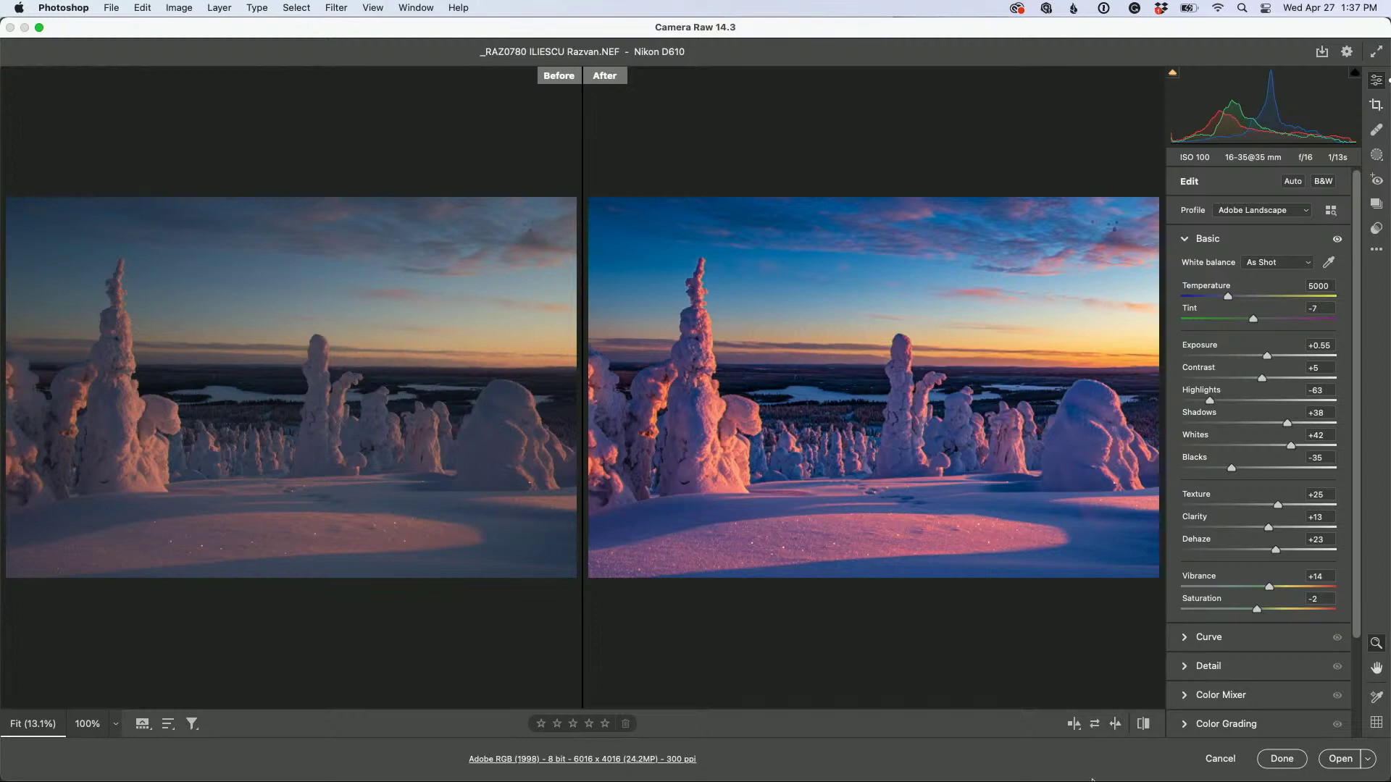
Reset the photo's Whites and raise them to +47, and increase Vibrance slightly
double_click(1291, 446)
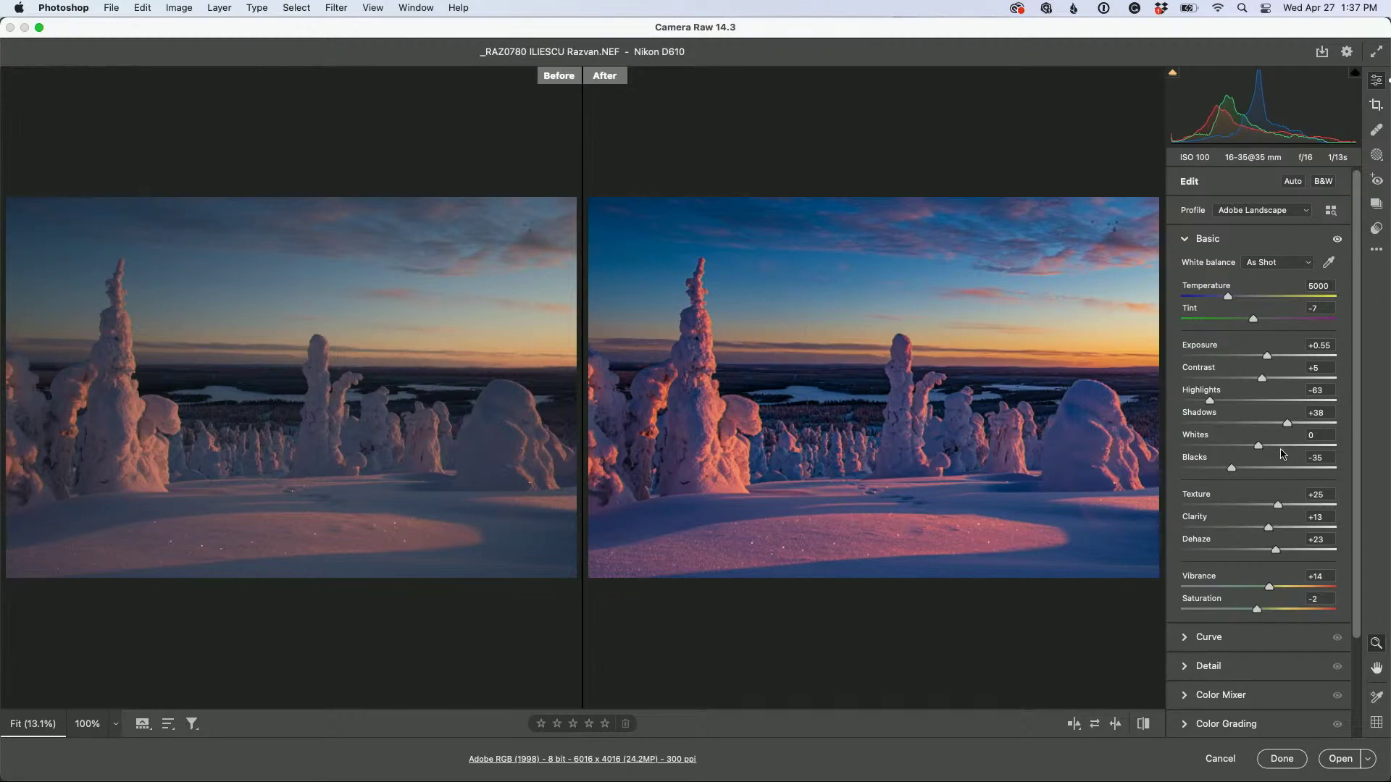
drag(1260, 447, 1291, 449)
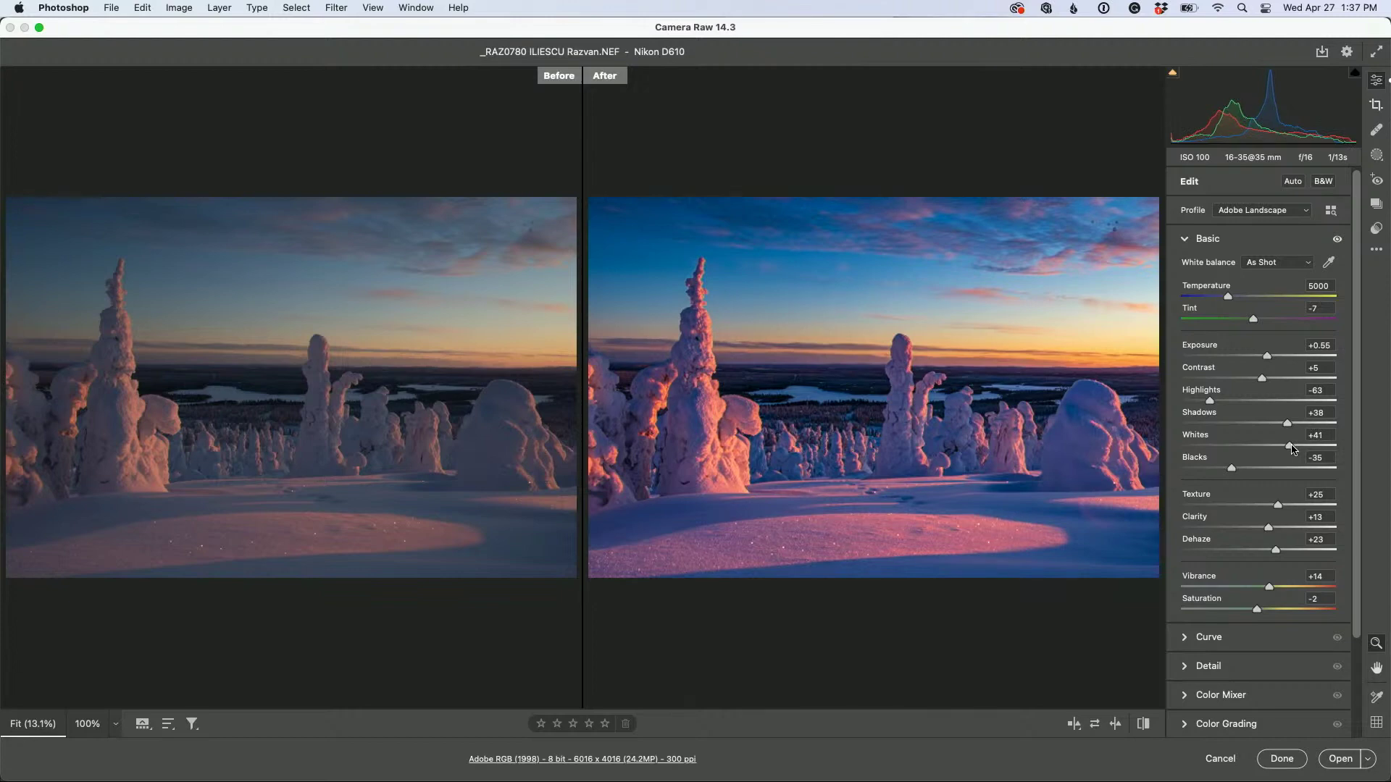
drag(1291, 447, 1296, 448)
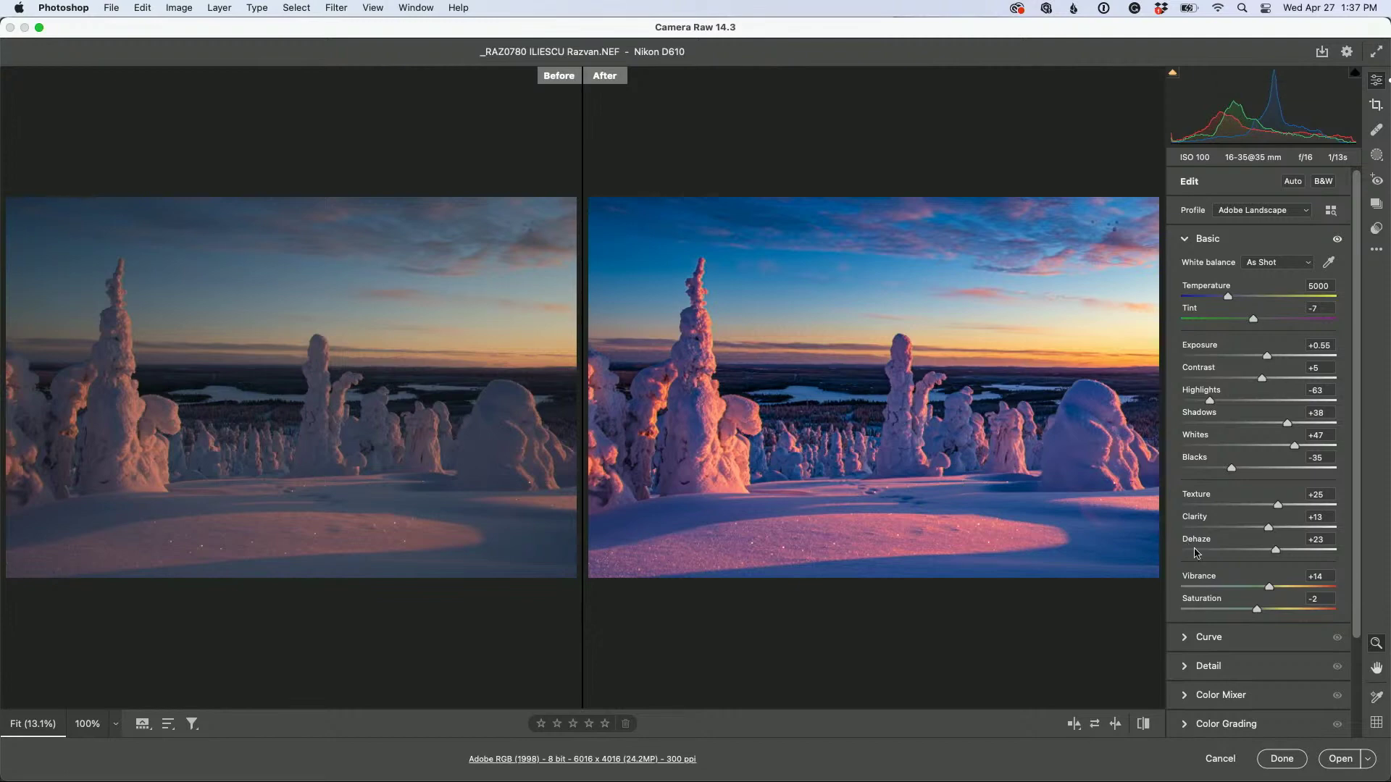
mouse_move(1269, 588)
mouse_down()
mouse_move(1242, 600)
mouse_move(1274, 592)
mouse_up()
Lower the snowy foreground's Saturation to -21 using a Select Sky mask that is inverted
click(1375, 159)
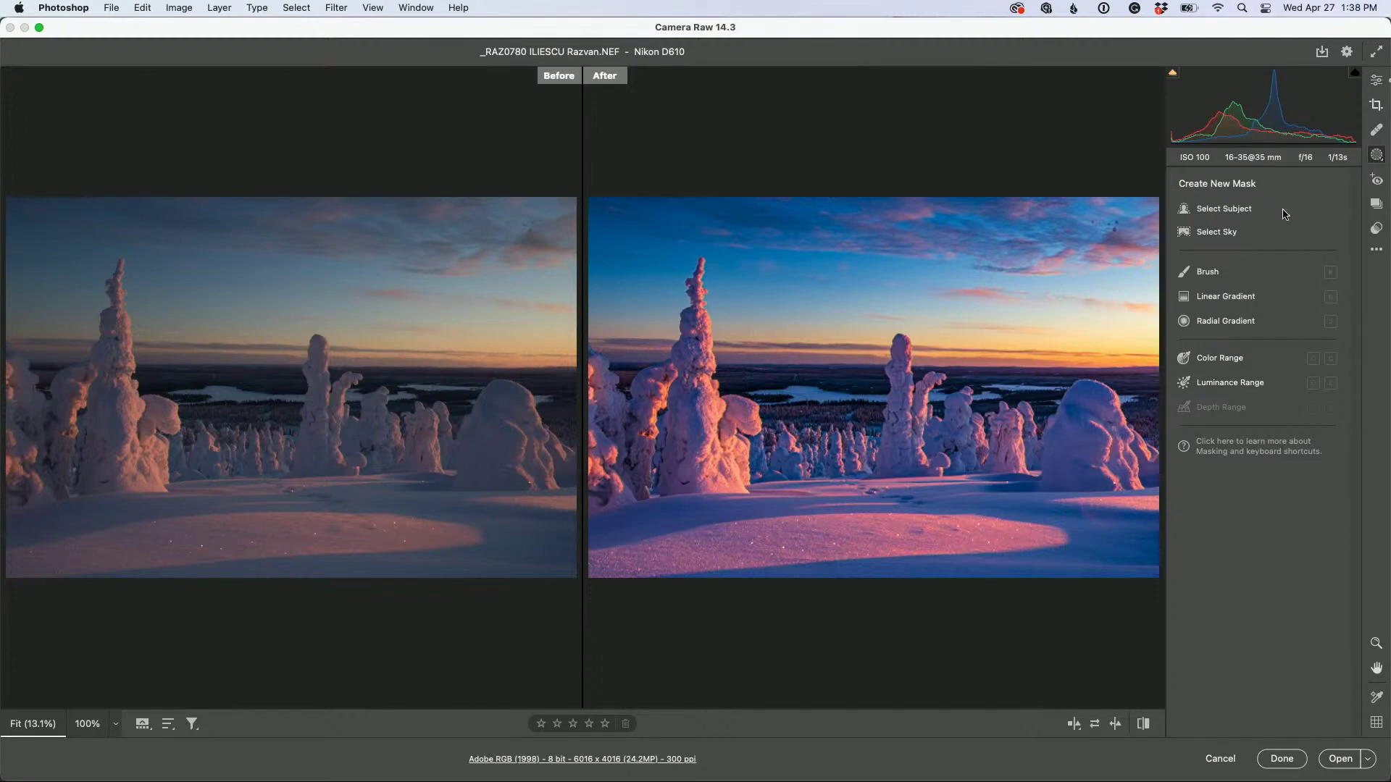
click(1230, 233)
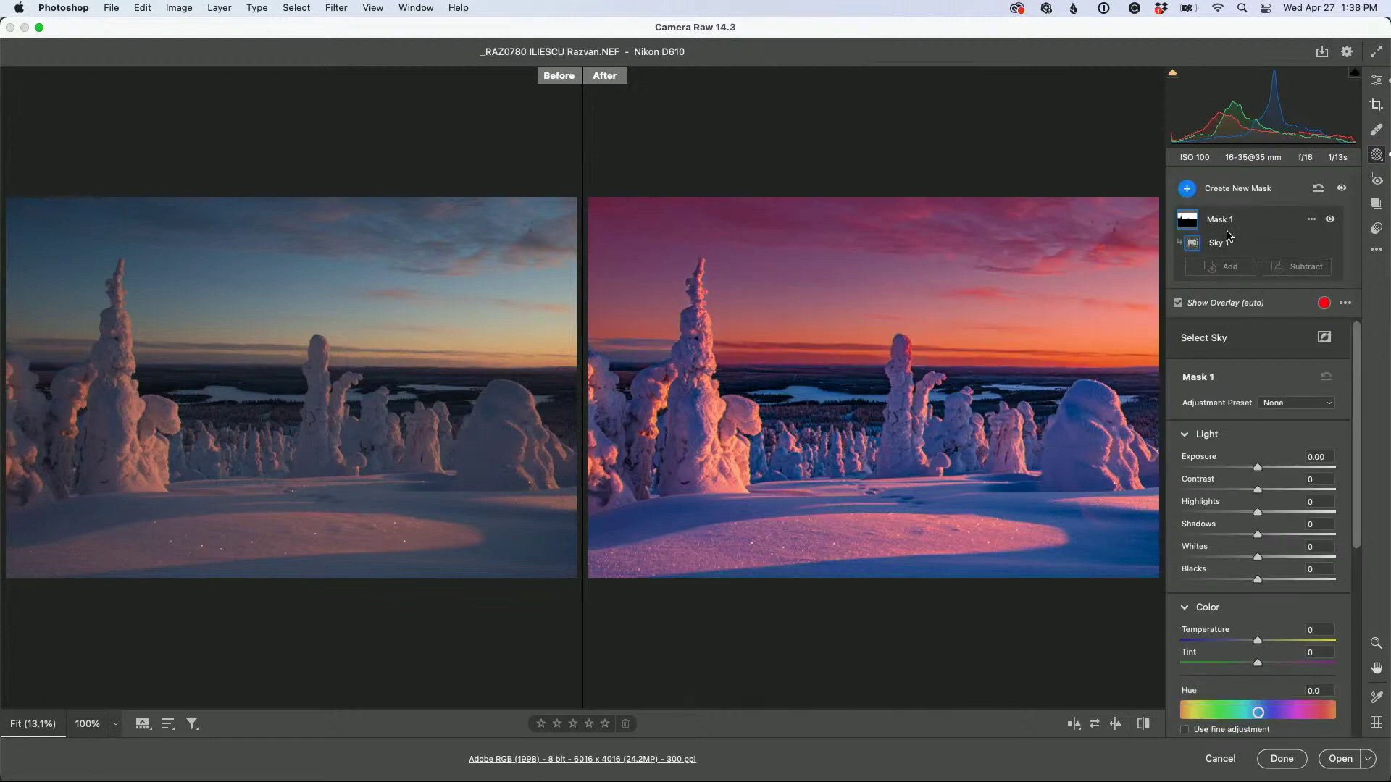
click(1325, 338)
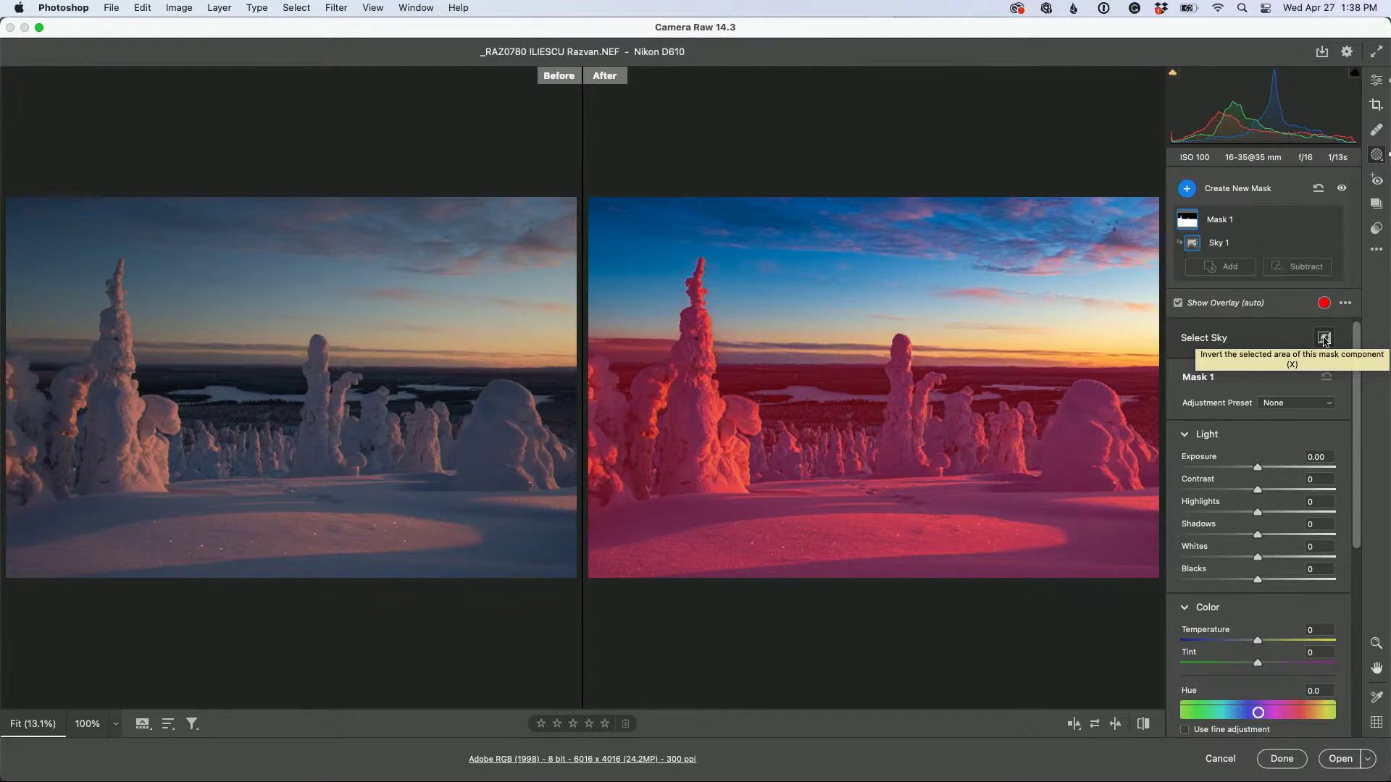
scroll(1268, 671, down, 4)
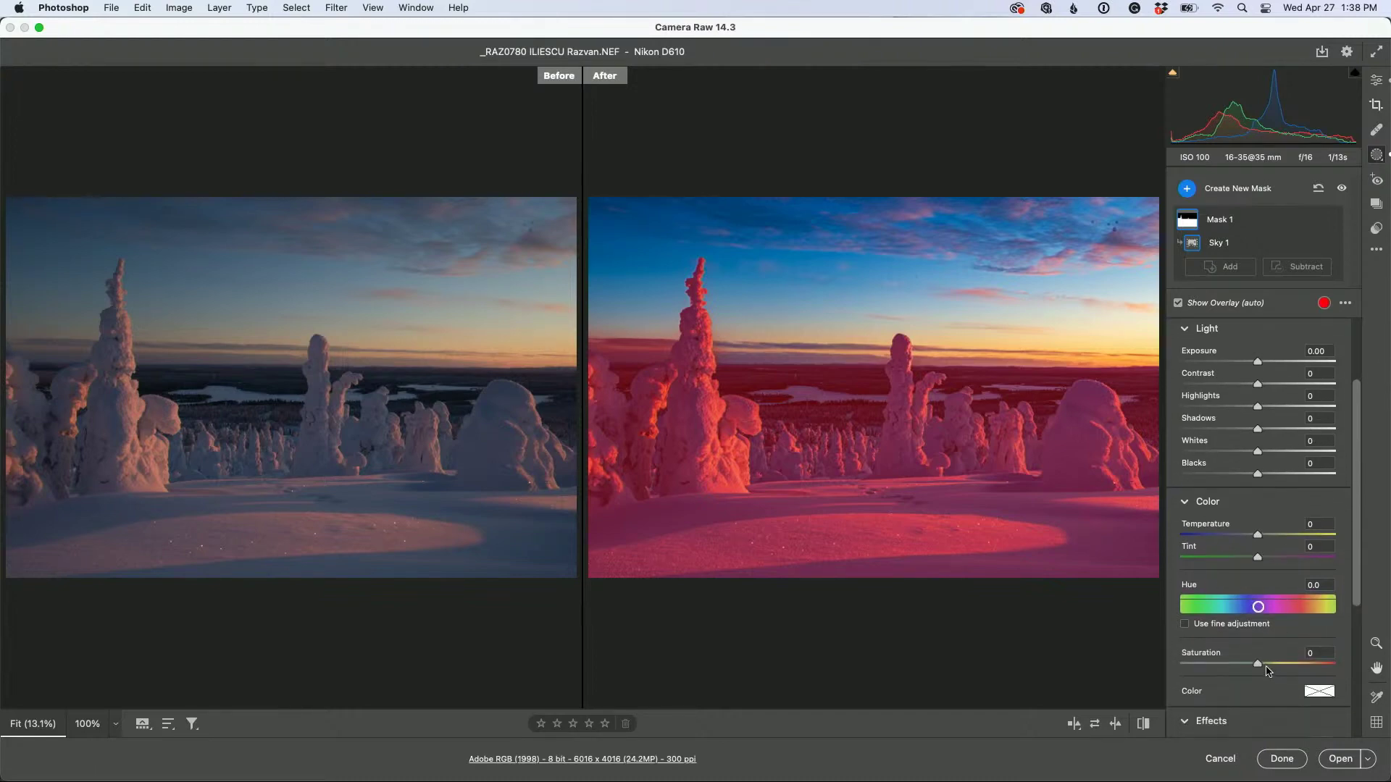
drag(1258, 668, 1241, 669)
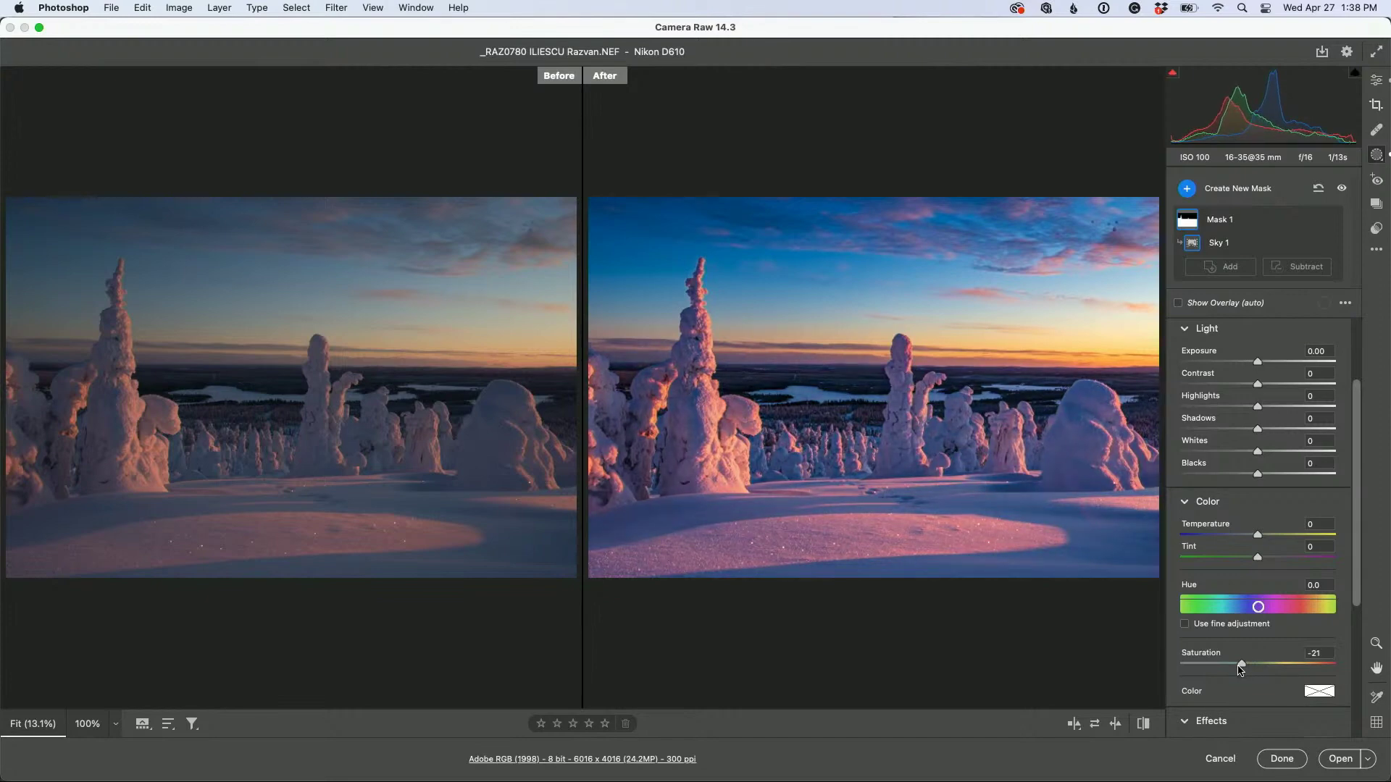
Fine-tune the snowy foreground mask's Saturation and save the landscape's raw adjustments without opening the image
drag(1242, 669, 1238, 671)
click(1282, 759)
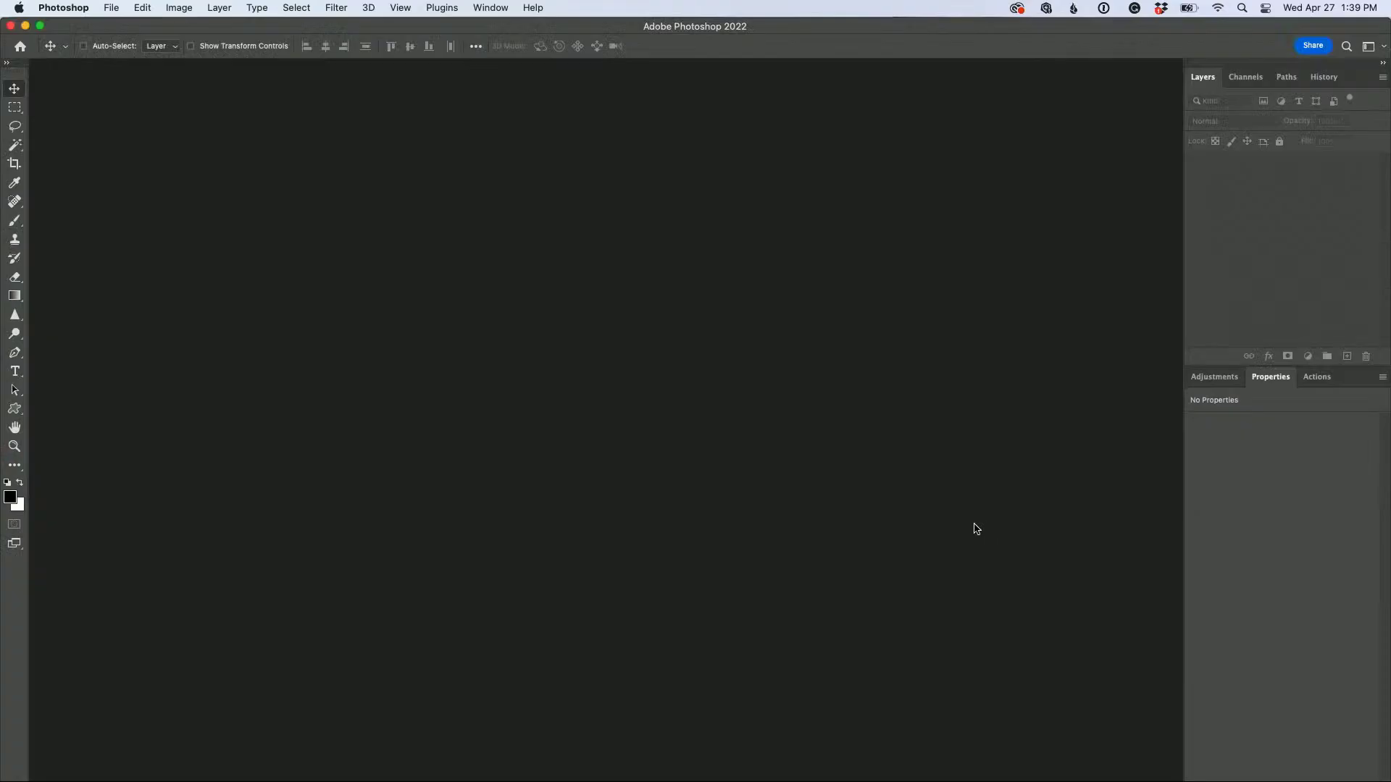
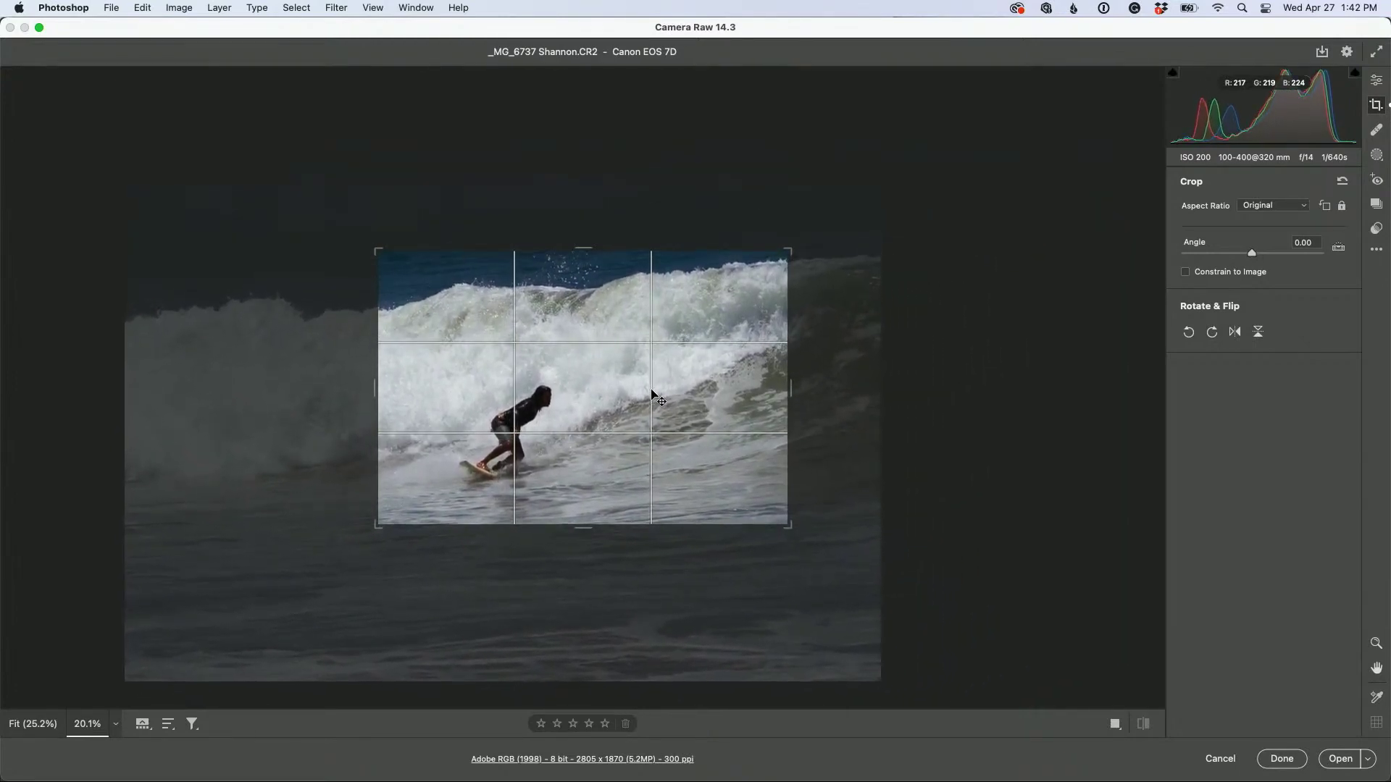
Commit the tight crop around the surfer and apply the Adobe Landscape profile with Auto tone adjustments
key(Return)
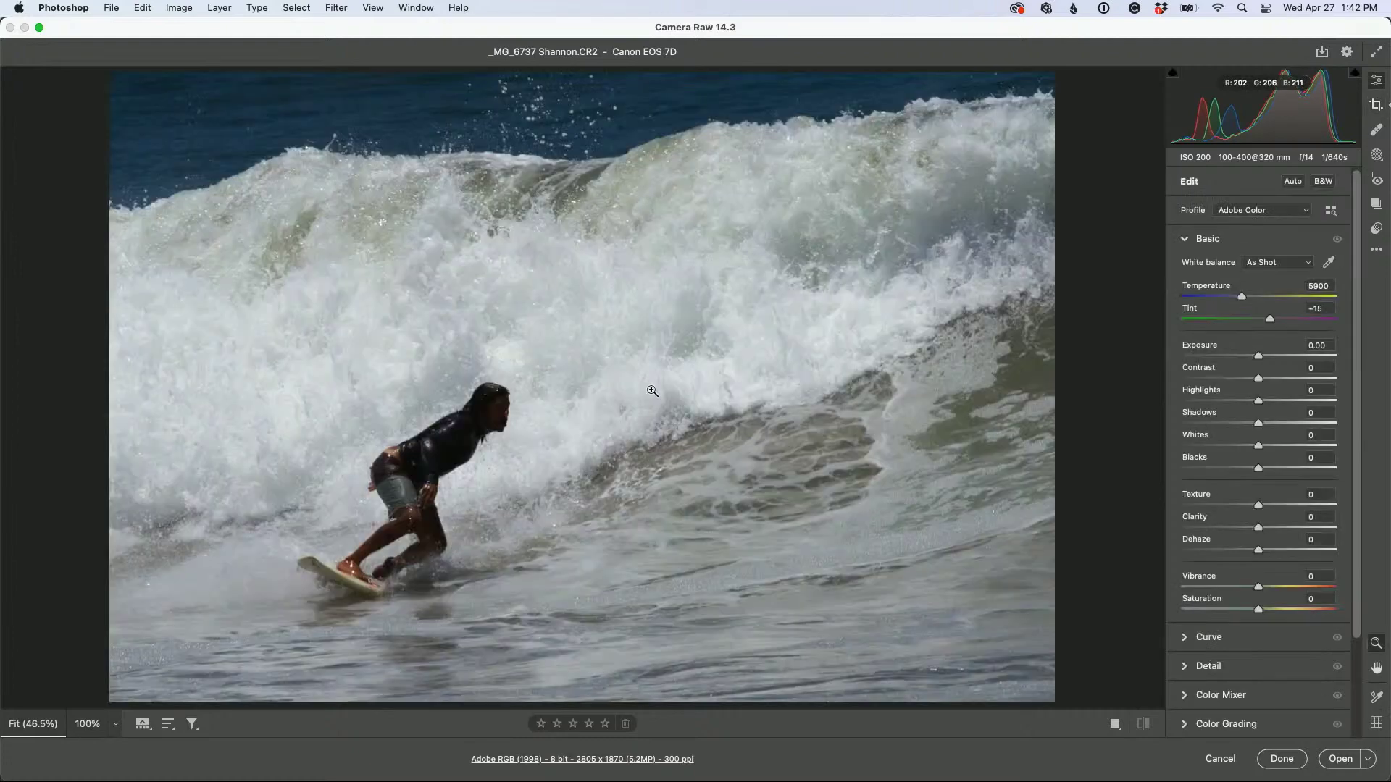
click(1287, 215)
click(1283, 226)
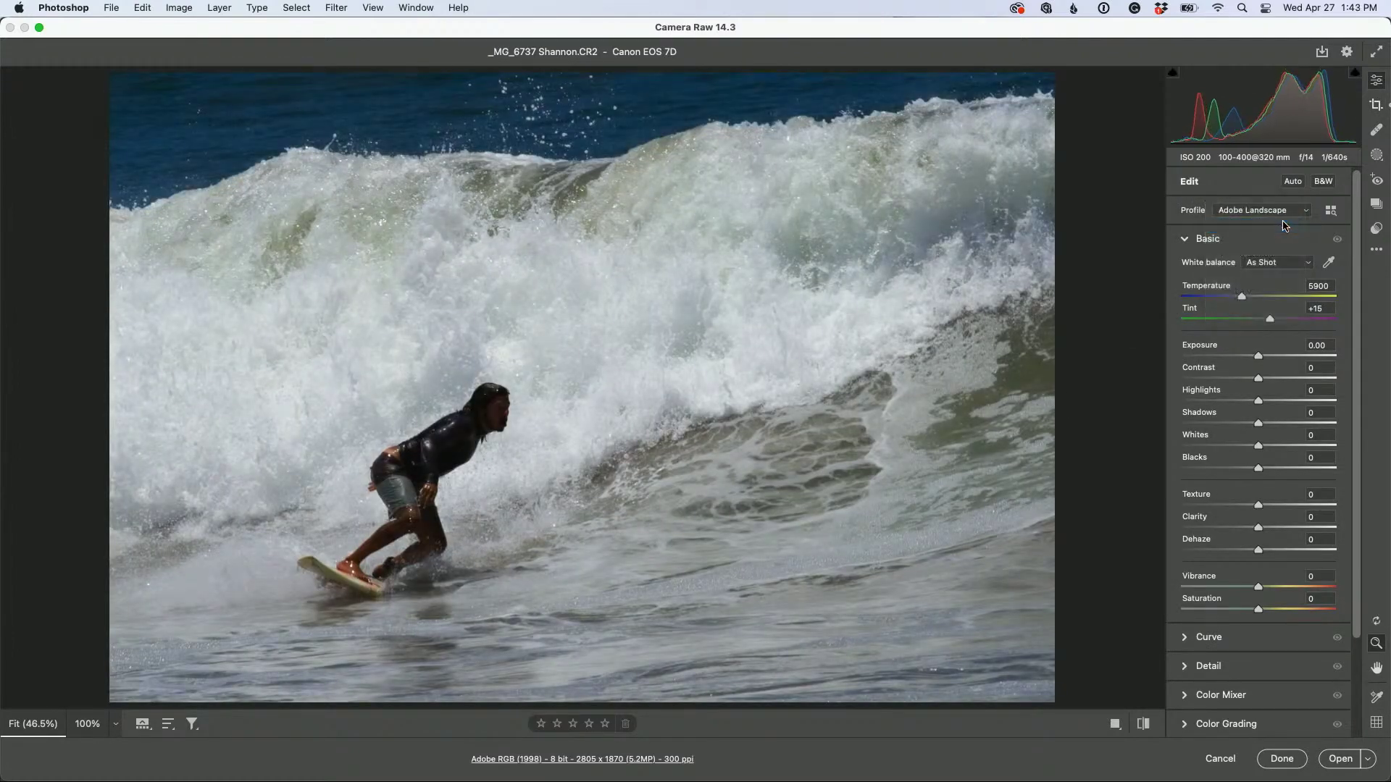
click(1289, 184)
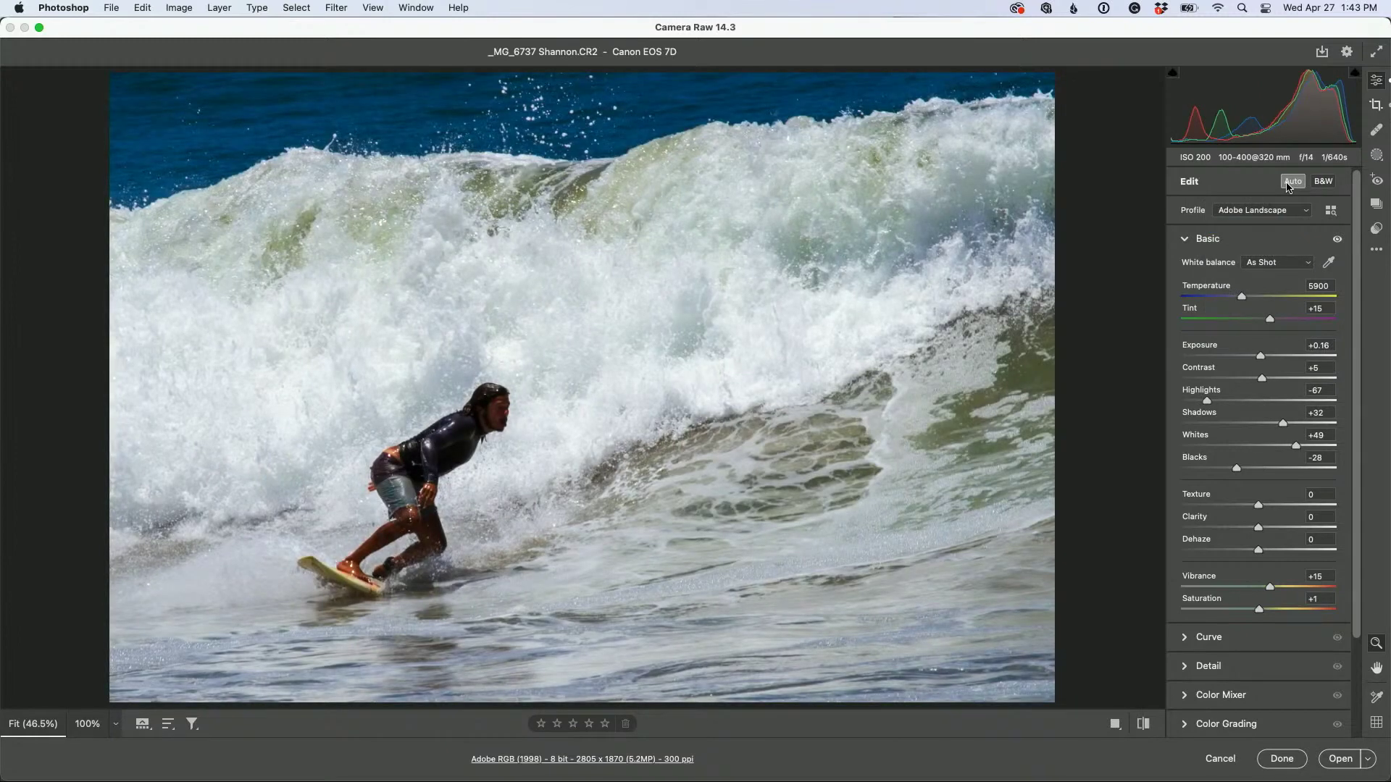
Set the surfer photo's Shadows to +78, Contrast to +27, Texture to +45 and Clarity to +22
drag(1283, 423, 1323, 422)
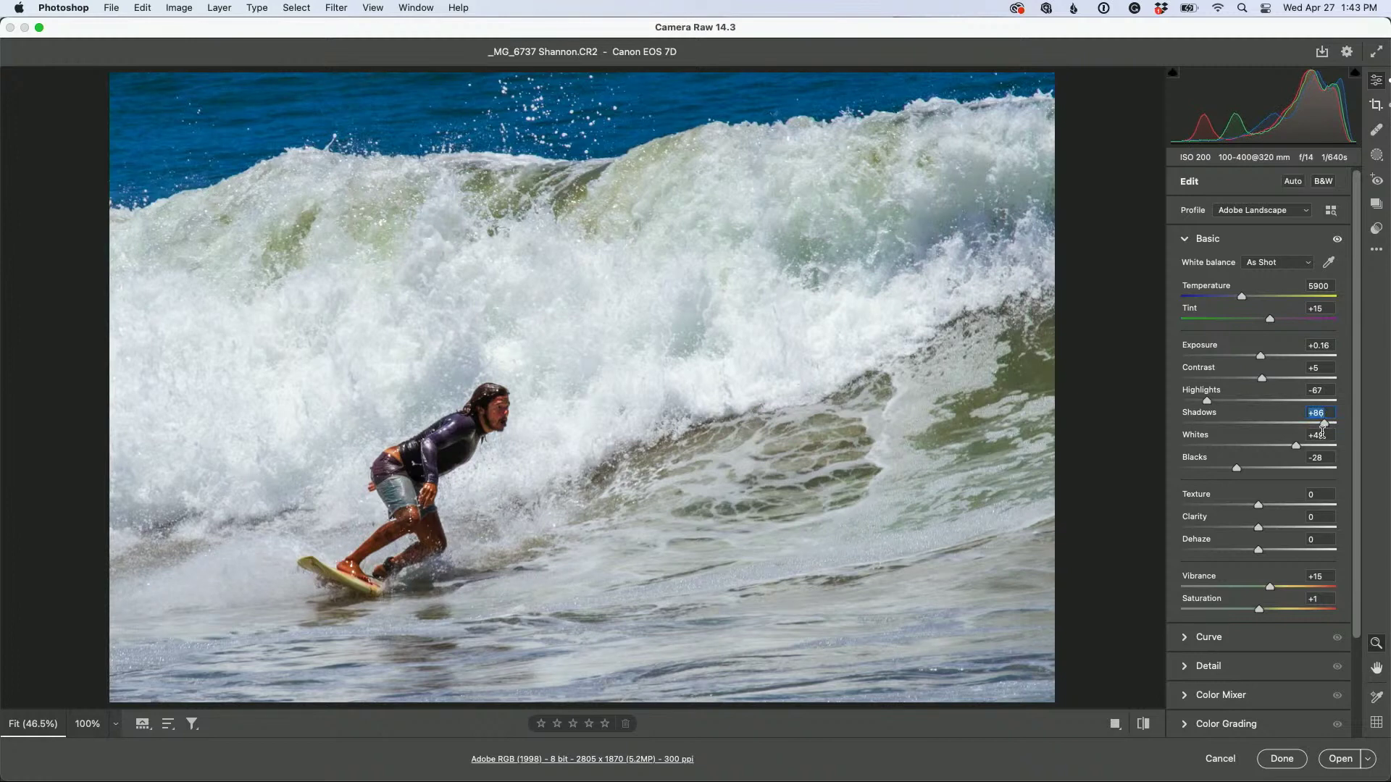
drag(1324, 427, 1318, 428)
drag(1260, 377, 1279, 378)
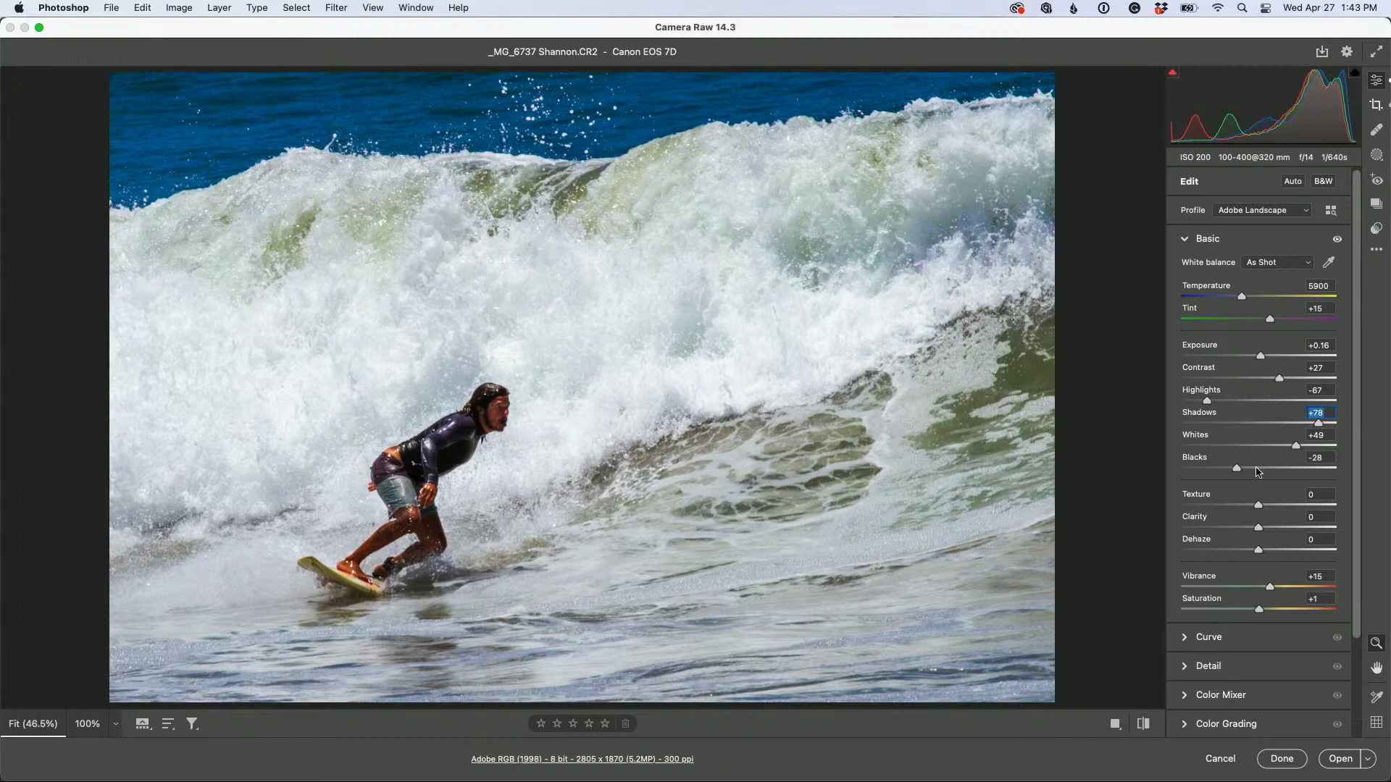
drag(1258, 505, 1292, 505)
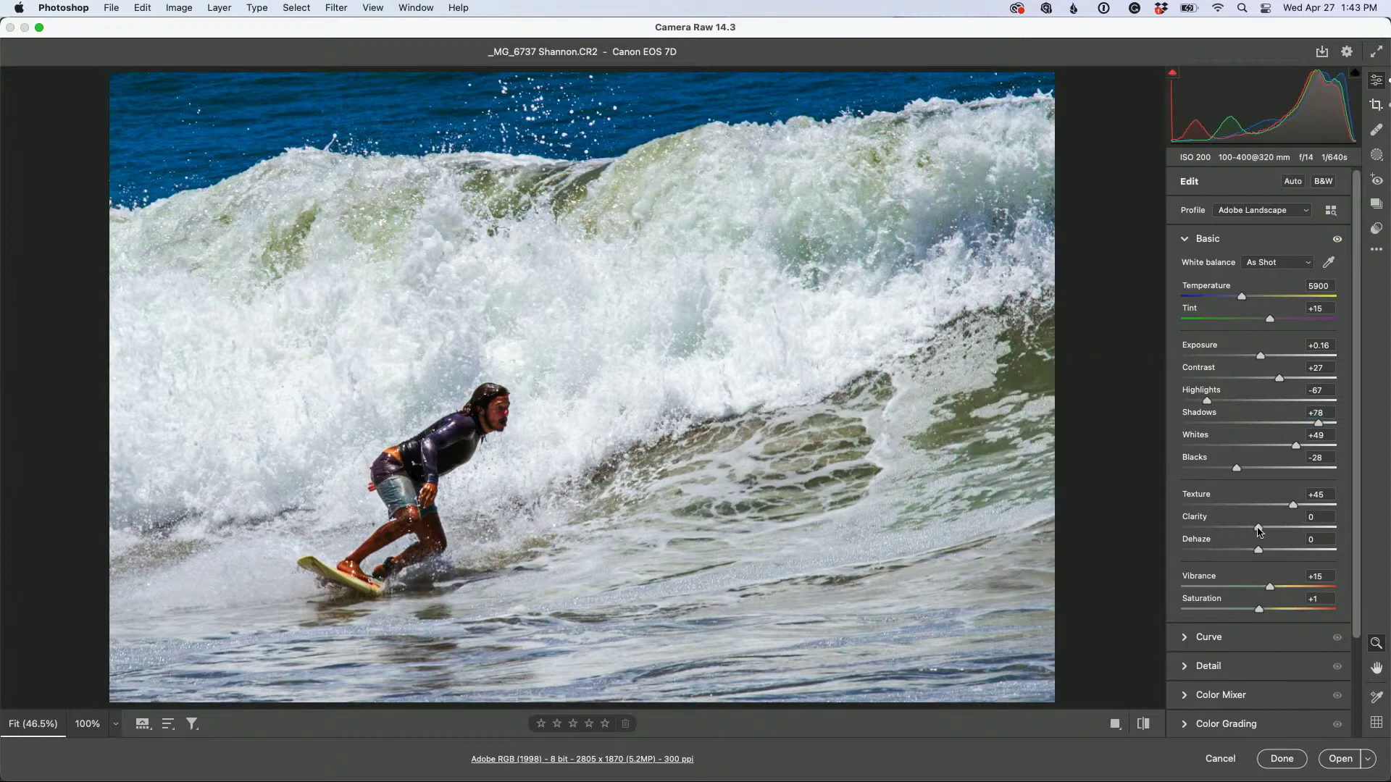
drag(1258, 529, 1275, 533)
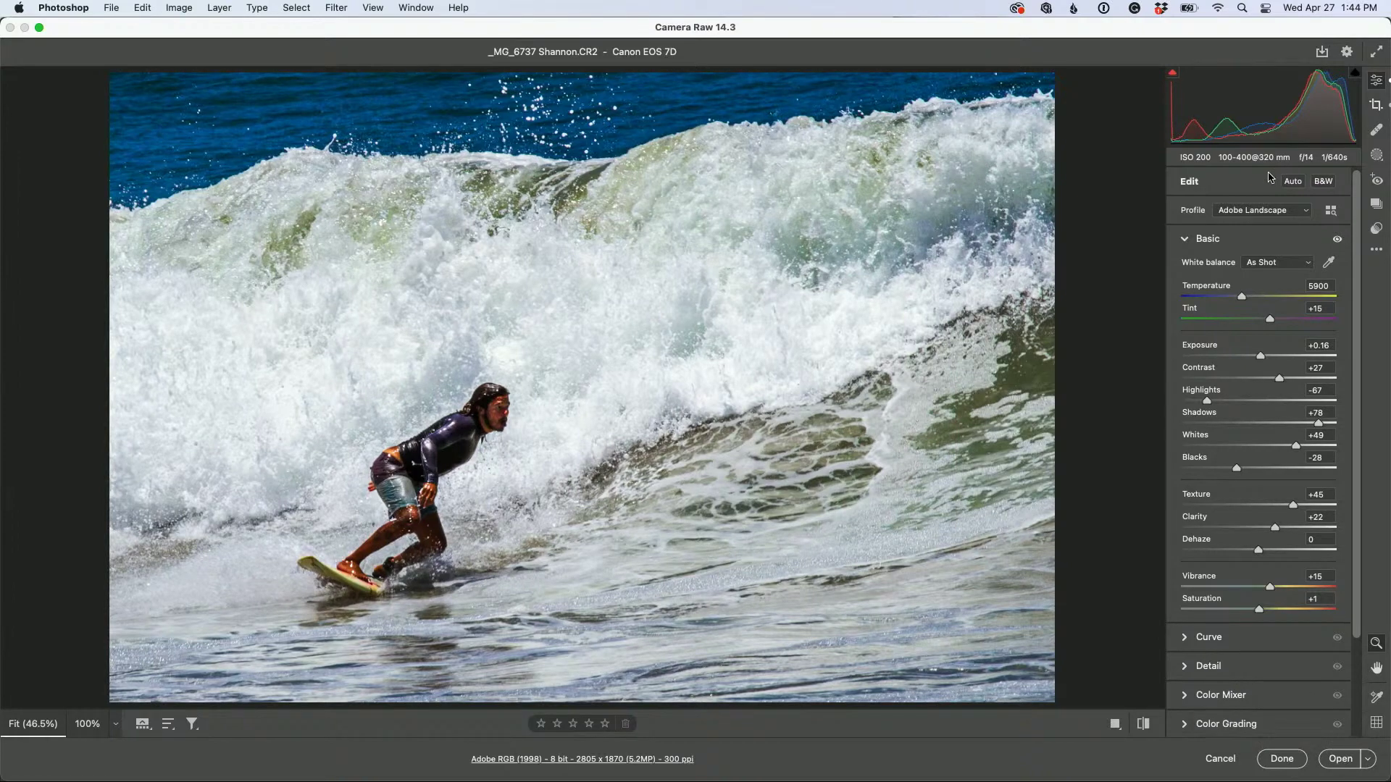
Mask the surfer with Select Subject and raise the mask's Shadows to +37
click(1377, 154)
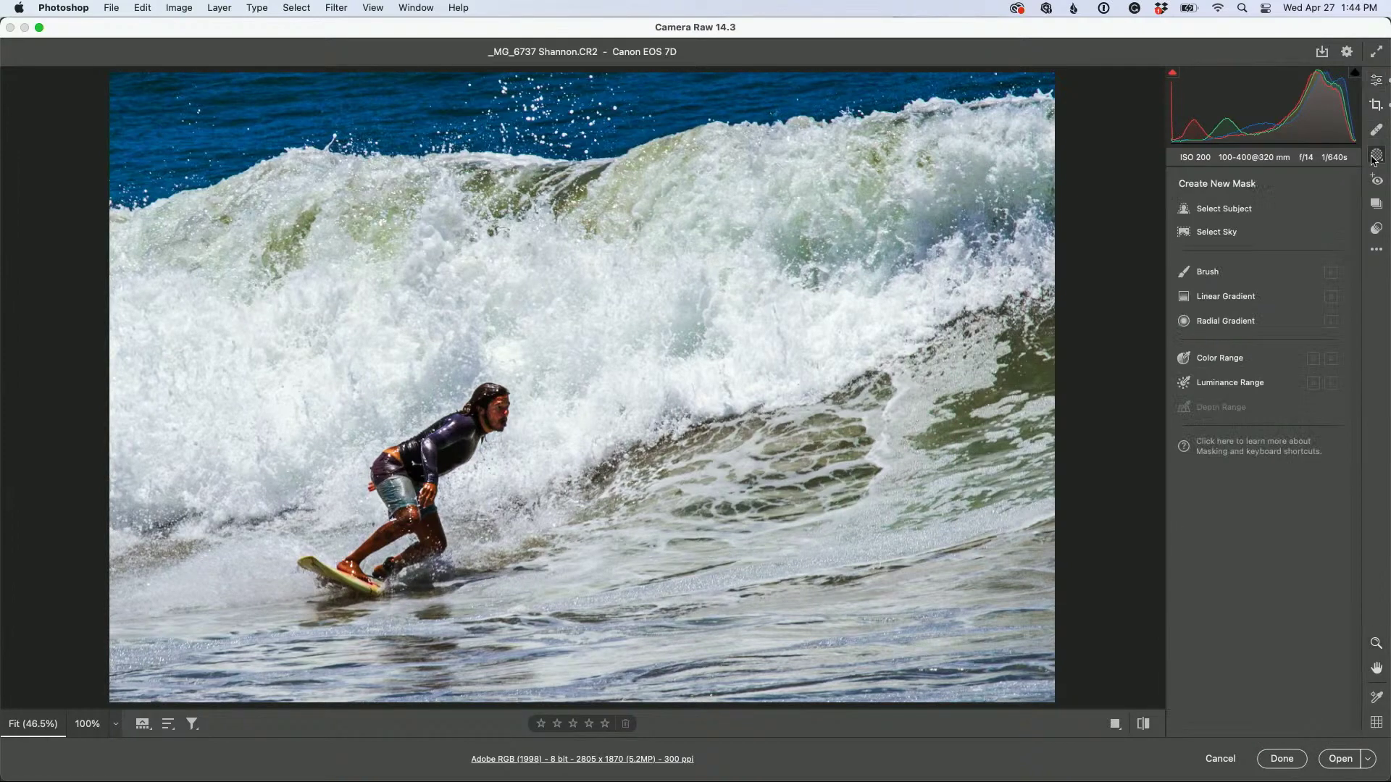
click(1231, 209)
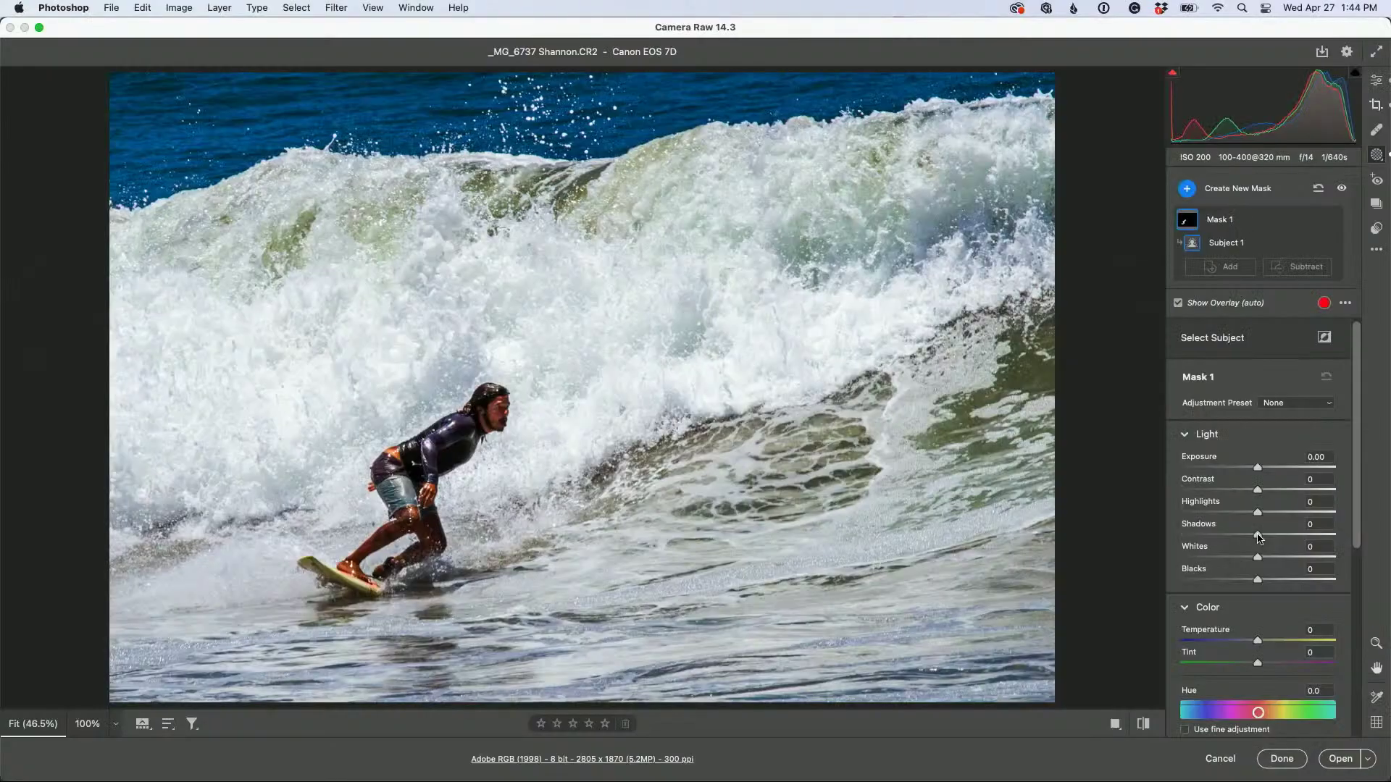
drag(1258, 537, 1285, 536)
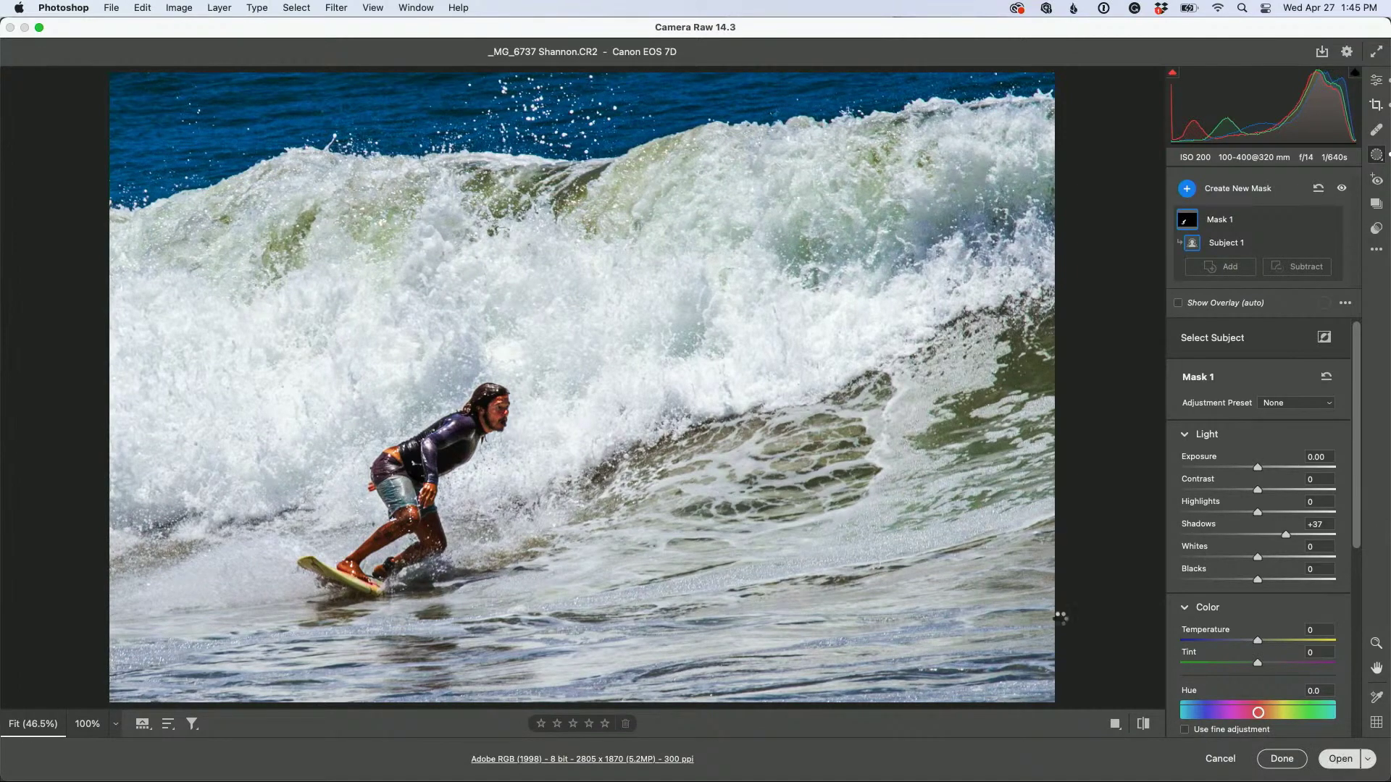
Open the developed surfer photo in Photoshop and sharpen it with Topaz Sharpen AI using the Standard model
click(1340, 759)
click(343, 9)
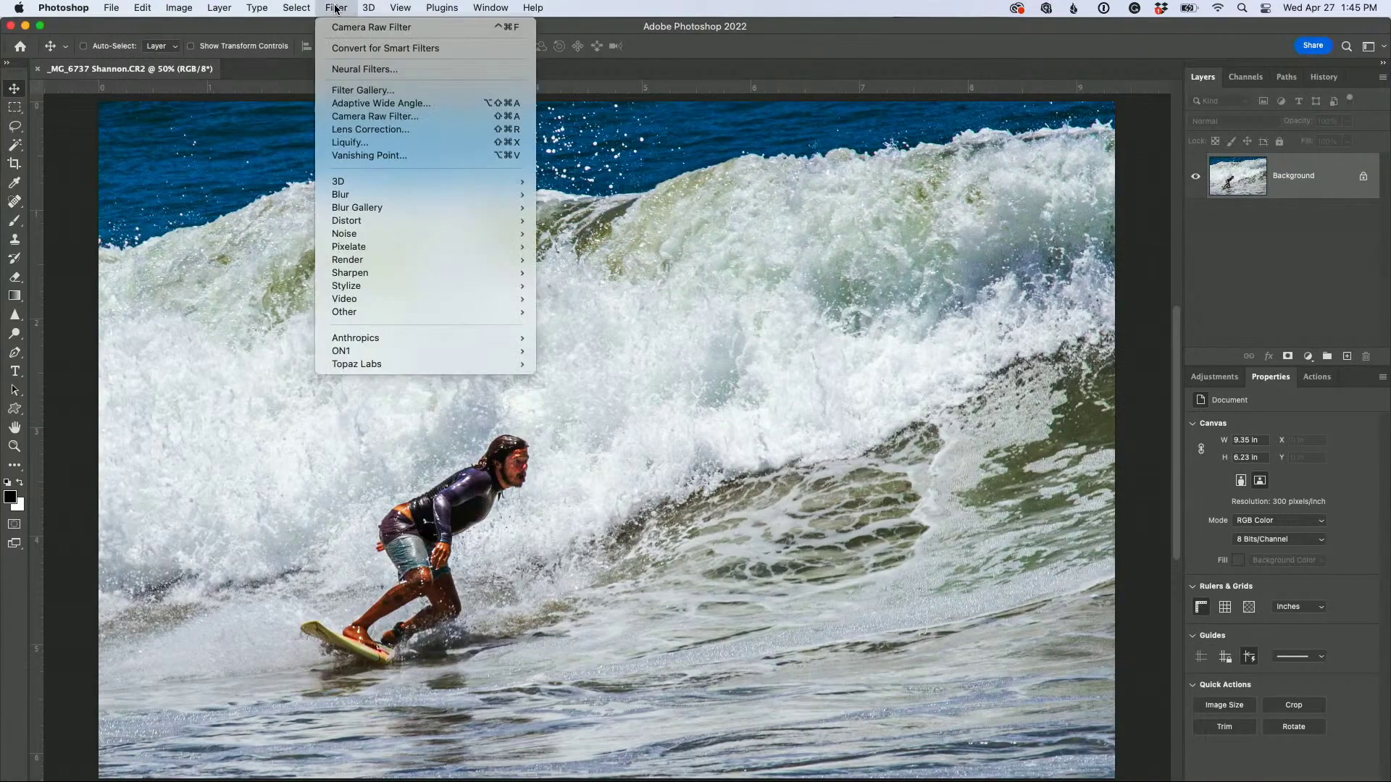
mouse_move(361, 354)
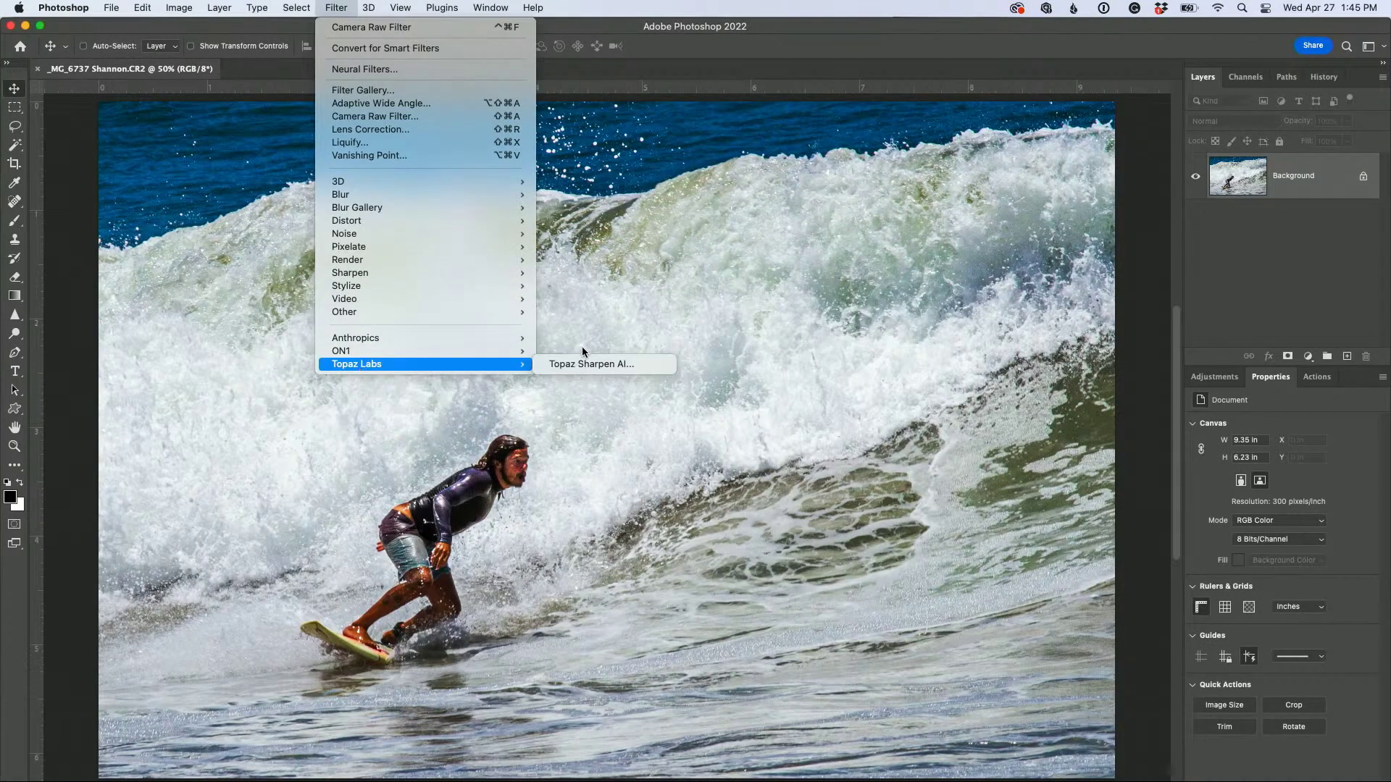
click(584, 365)
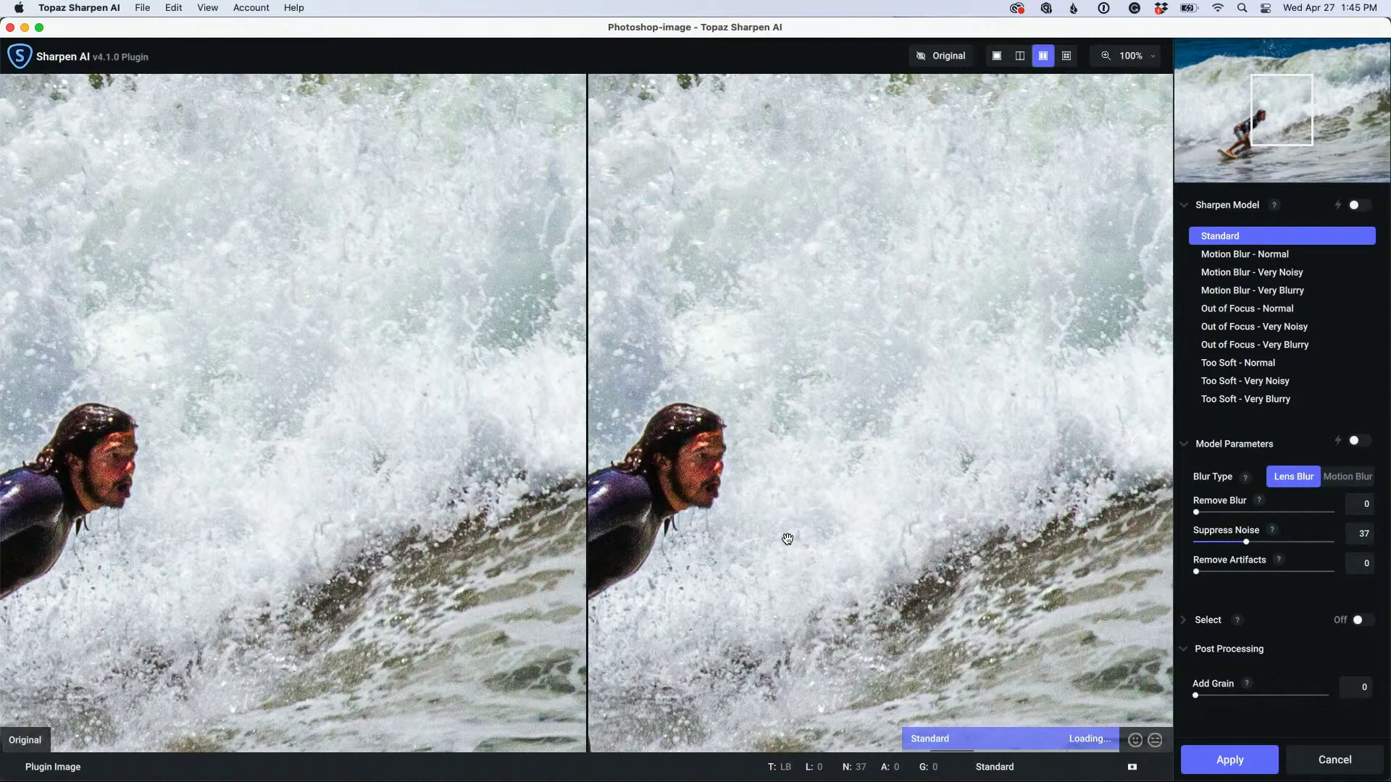
drag(796, 540, 1034, 319)
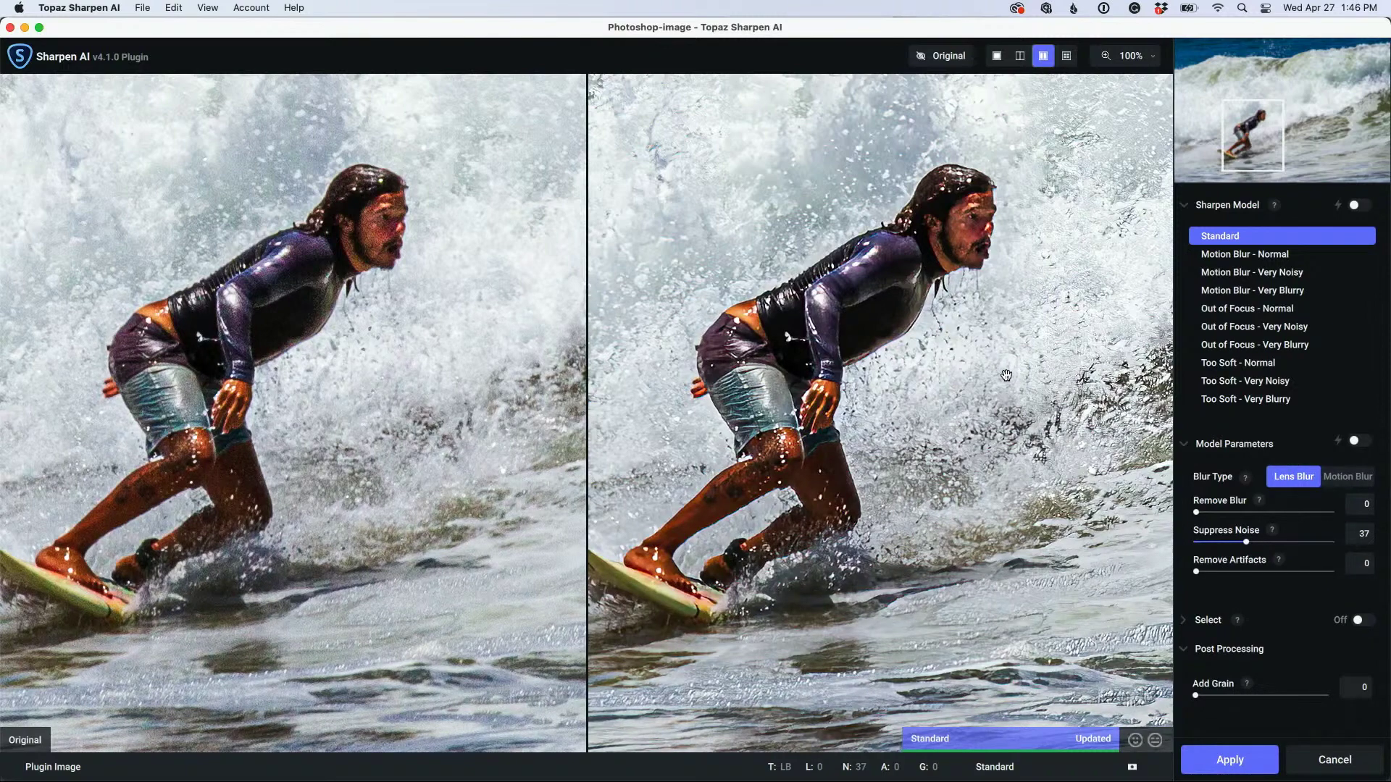
click(1241, 763)
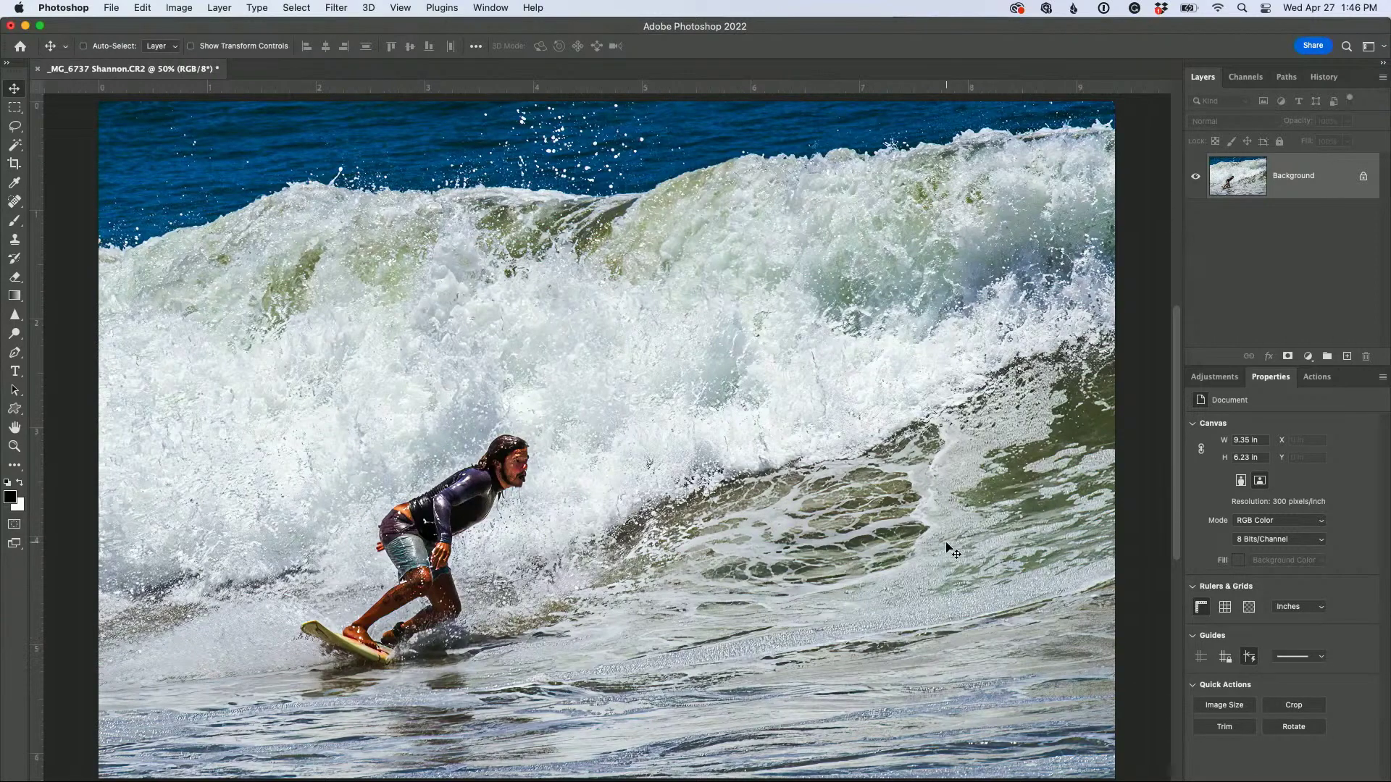
Reopen the surfer raw file from the recent files, reset its settings to default and open it as a second document
key(super+minus)
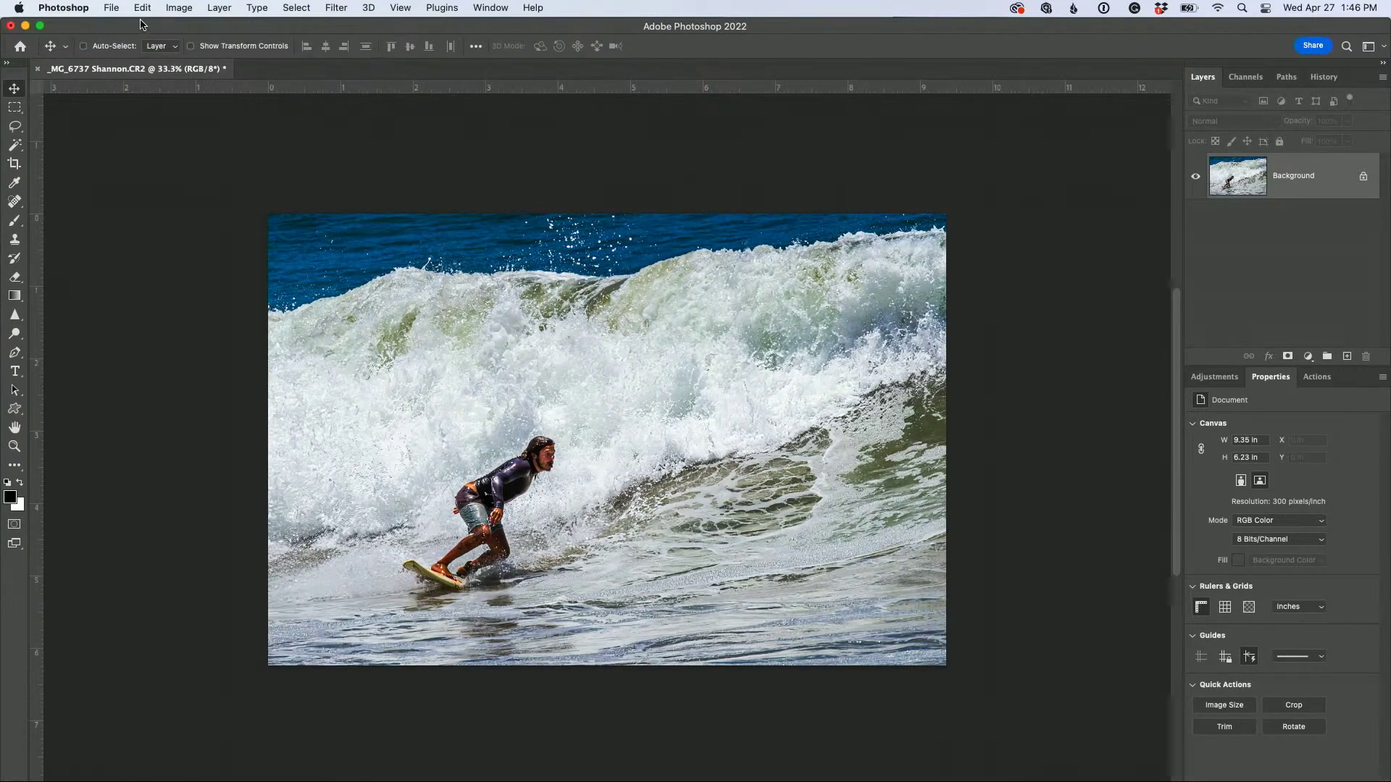
click(112, 8)
mouse_move(297, 79)
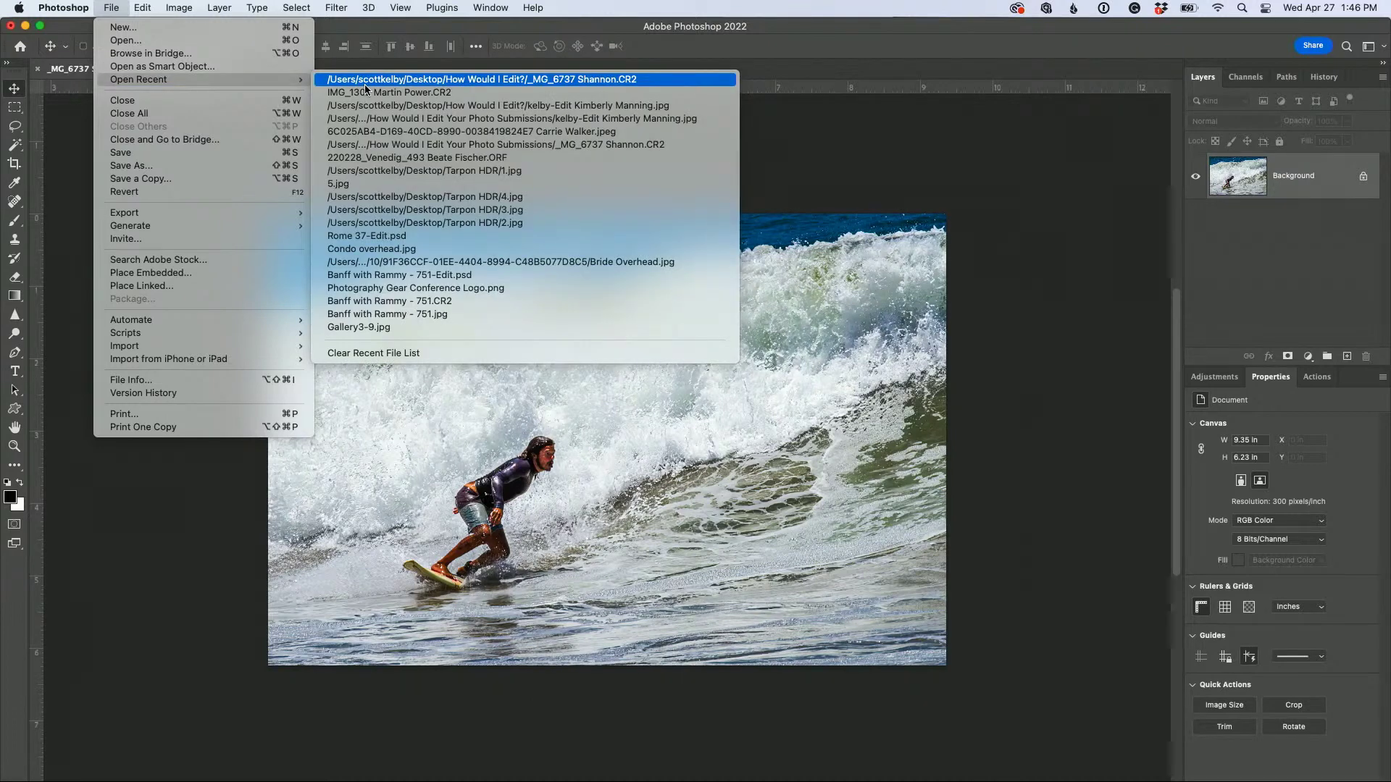
click(363, 84)
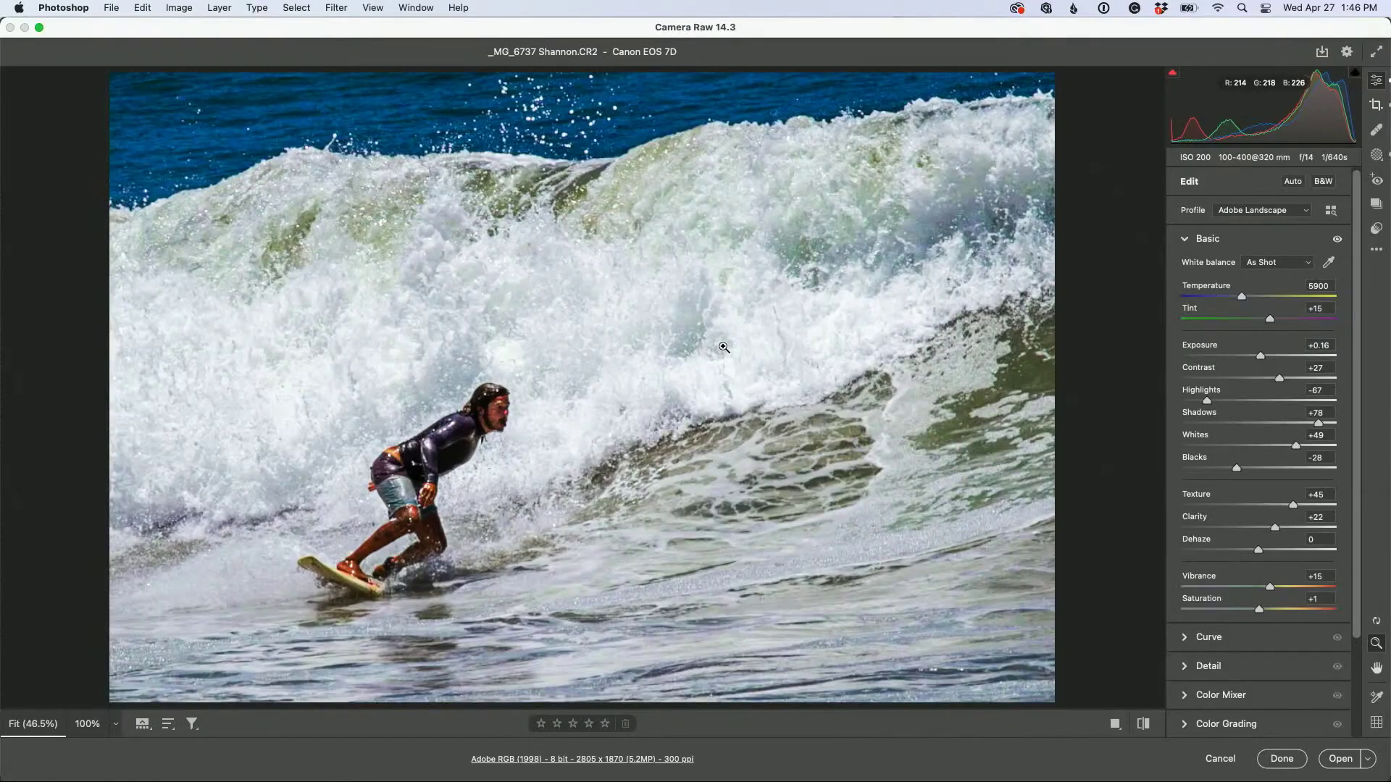
click(1376, 254)
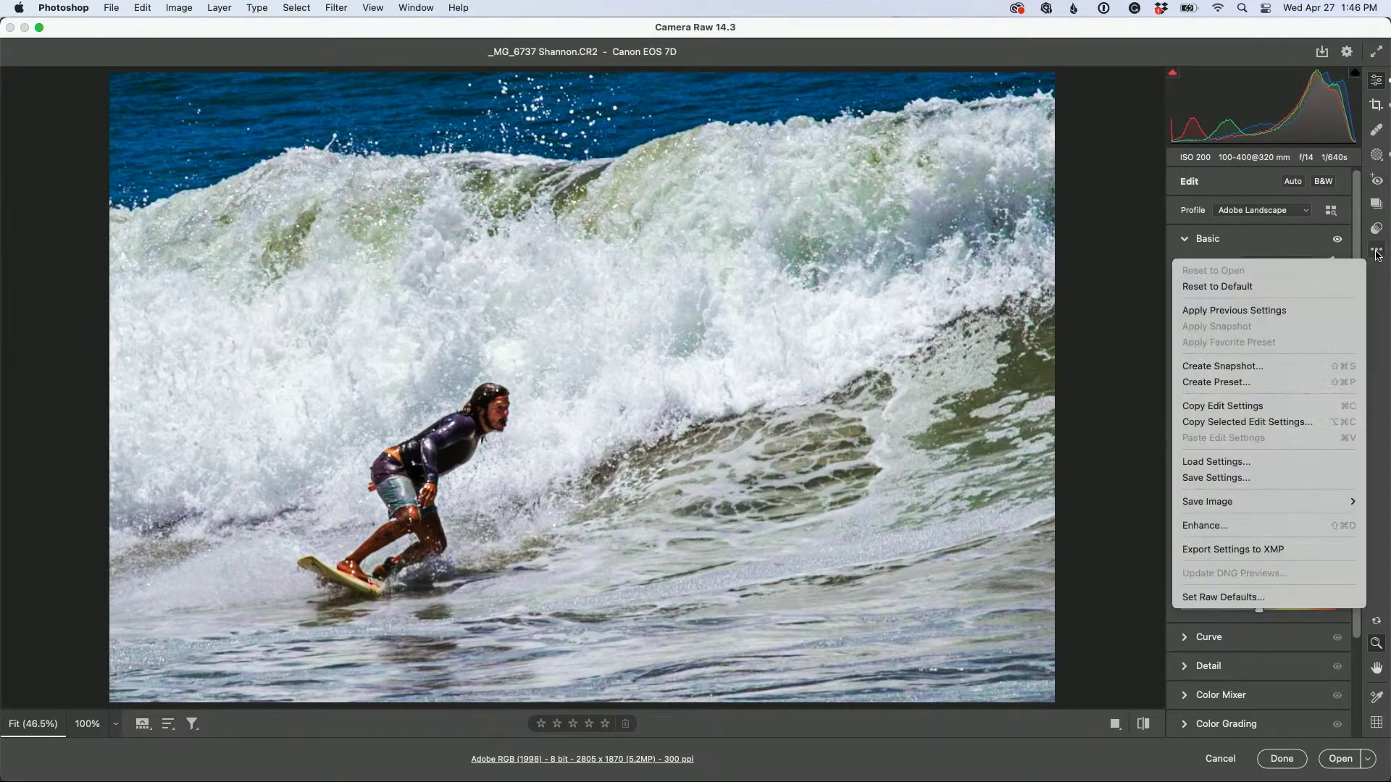
click(1284, 311)
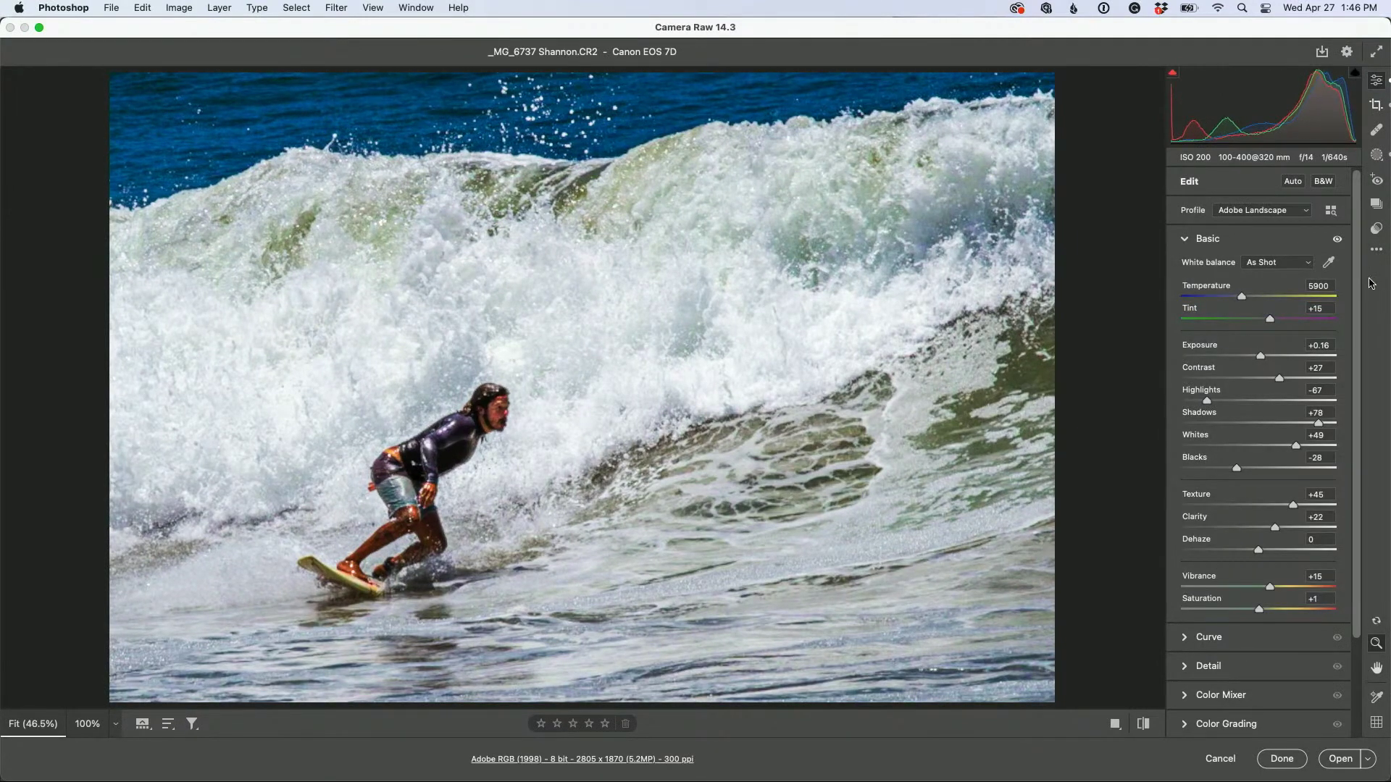
click(1379, 252)
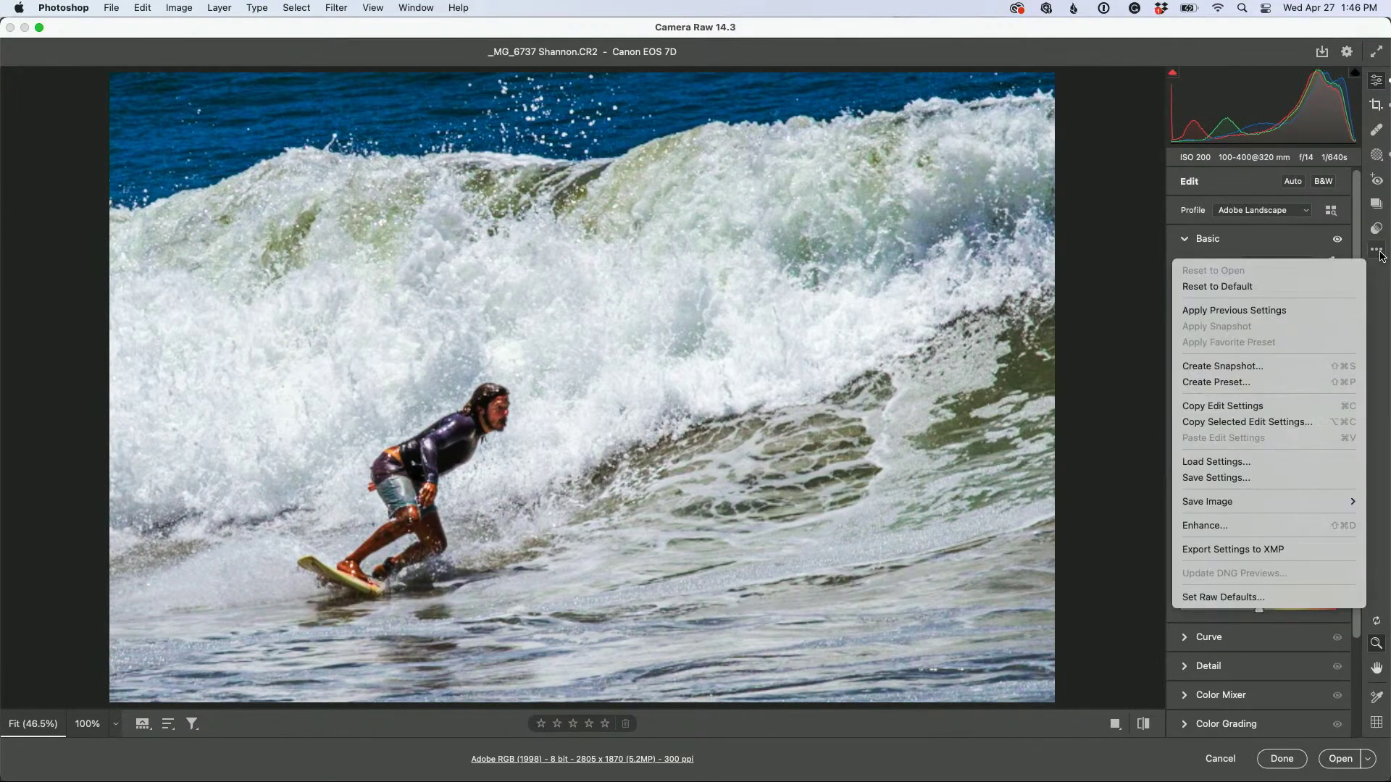
click(1307, 287)
click(1340, 760)
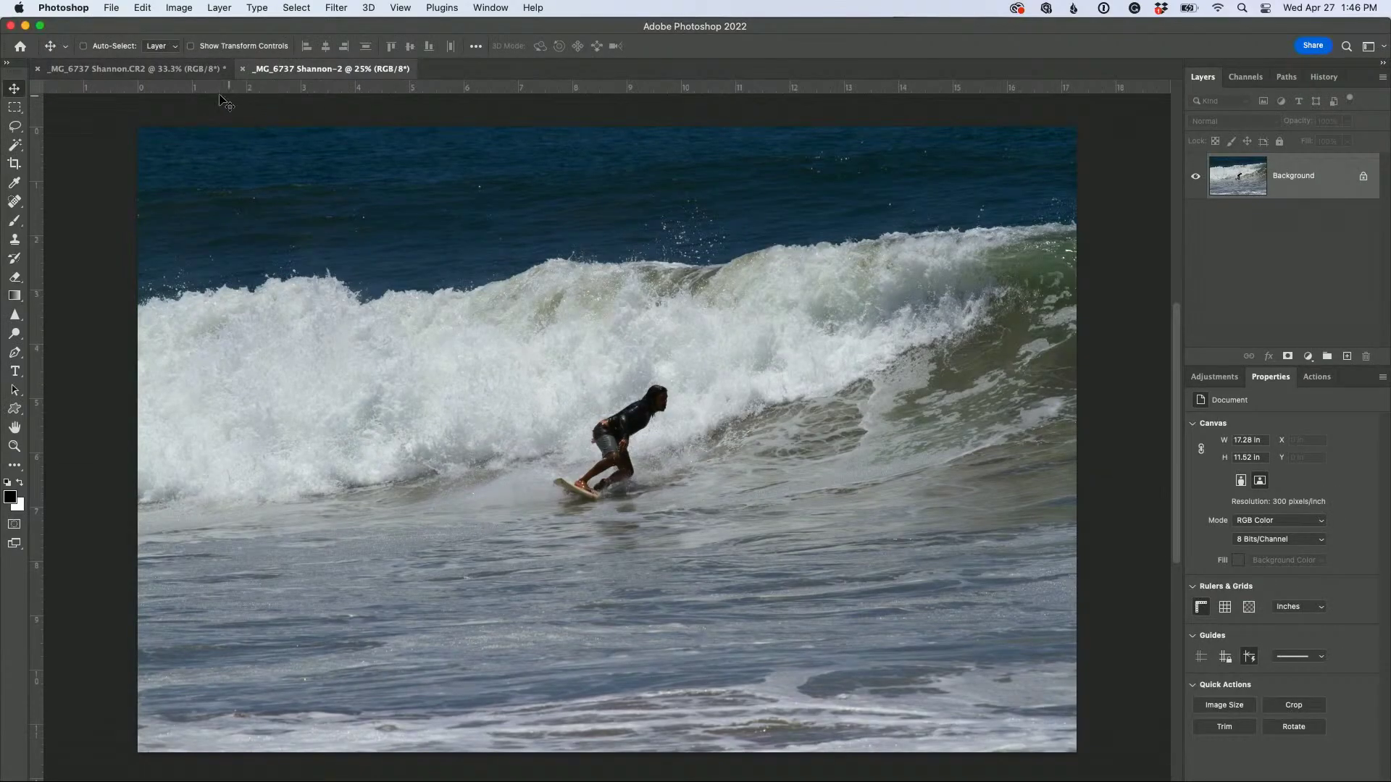
Compare the edited surfer photo with its unedited original by switching between the two documents
click(181, 68)
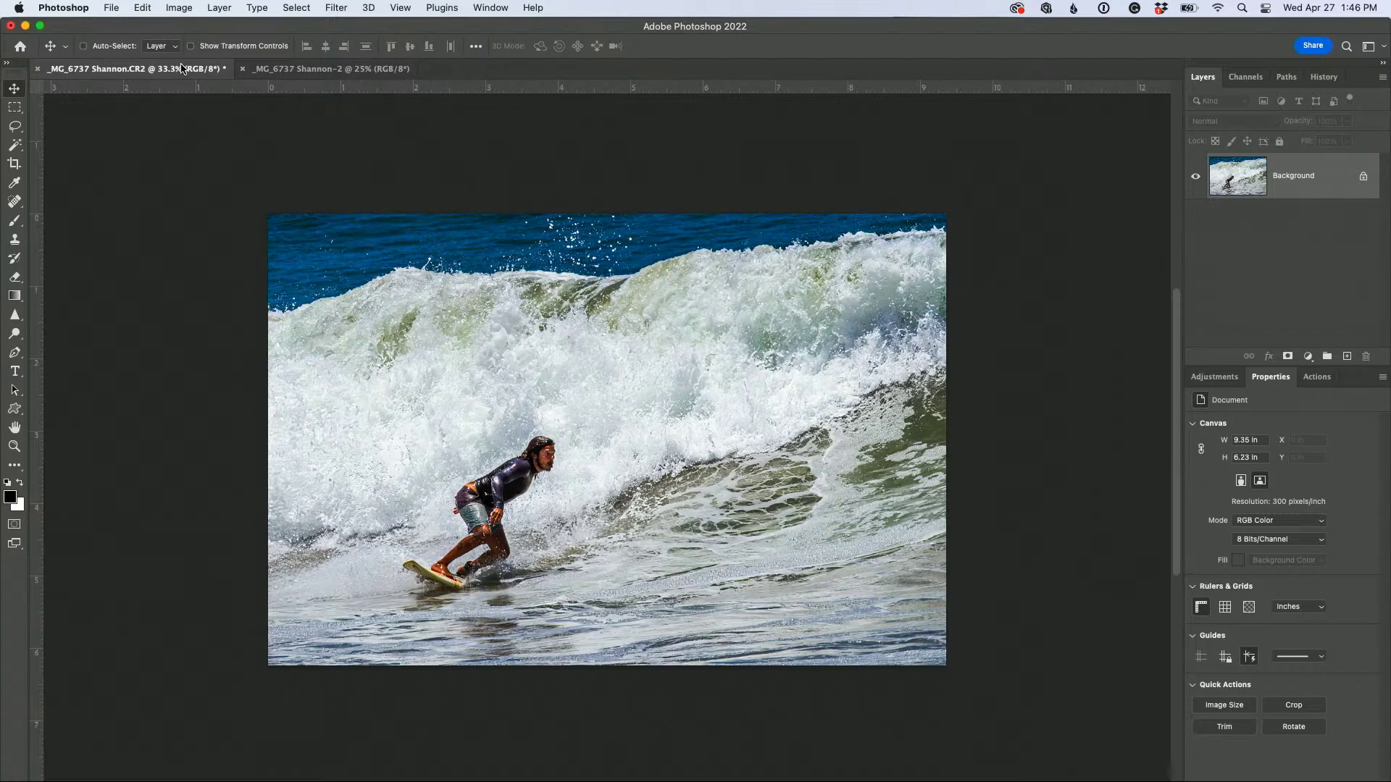
click(294, 75)
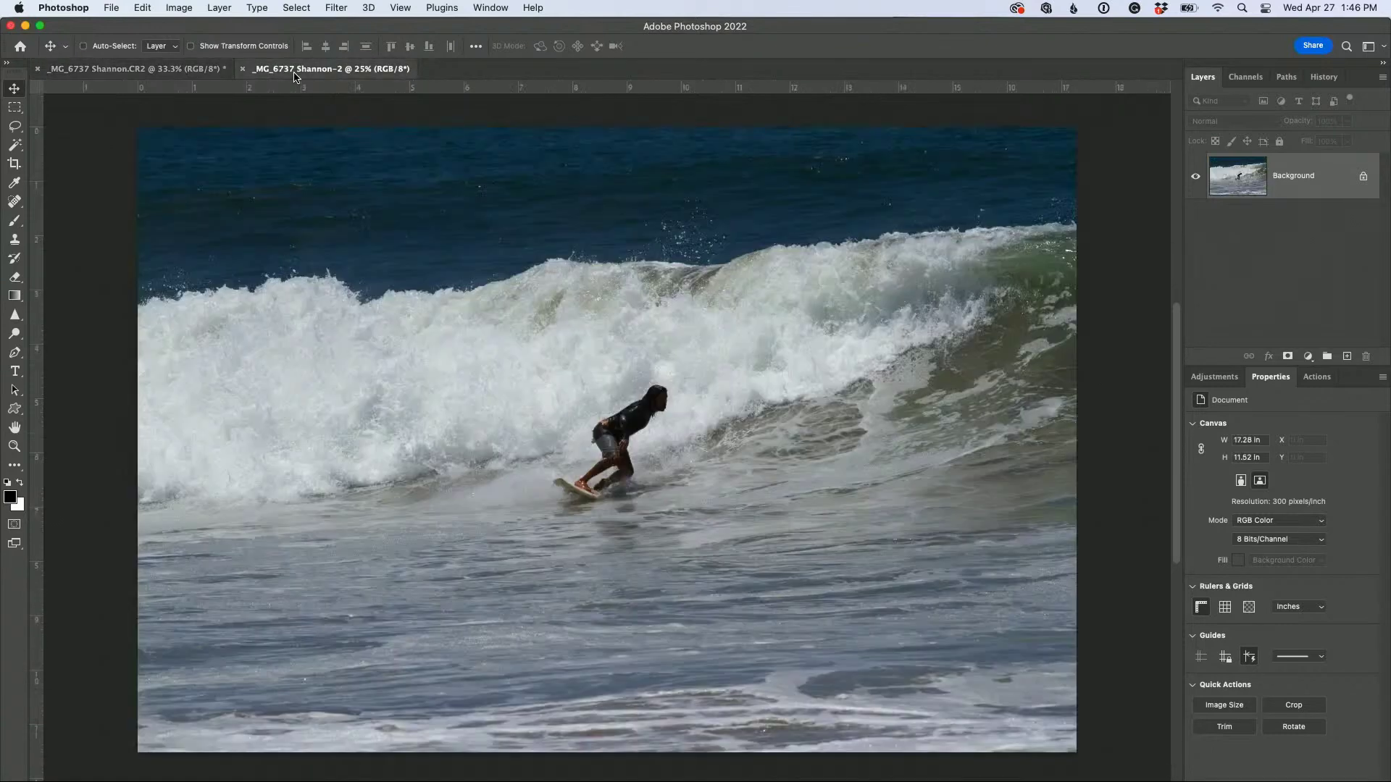
click(196, 69)
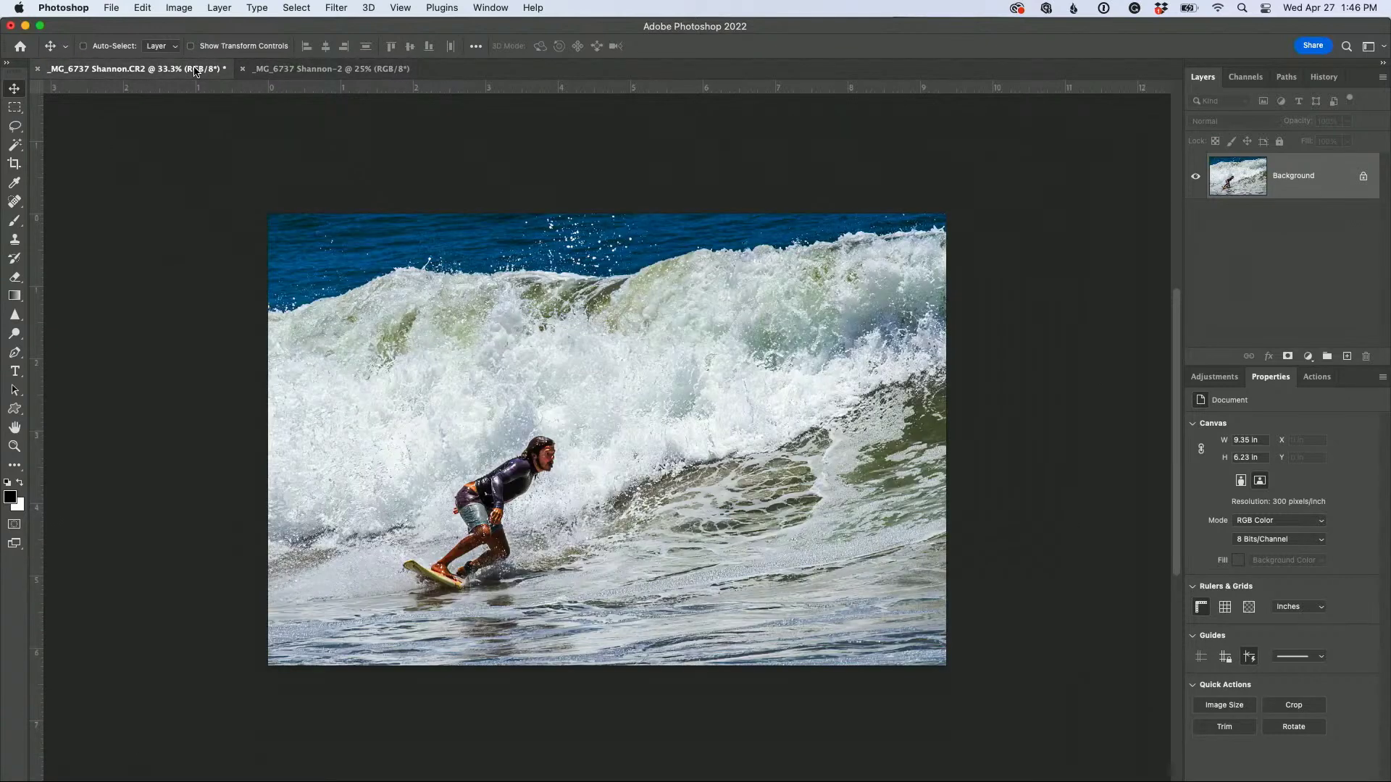
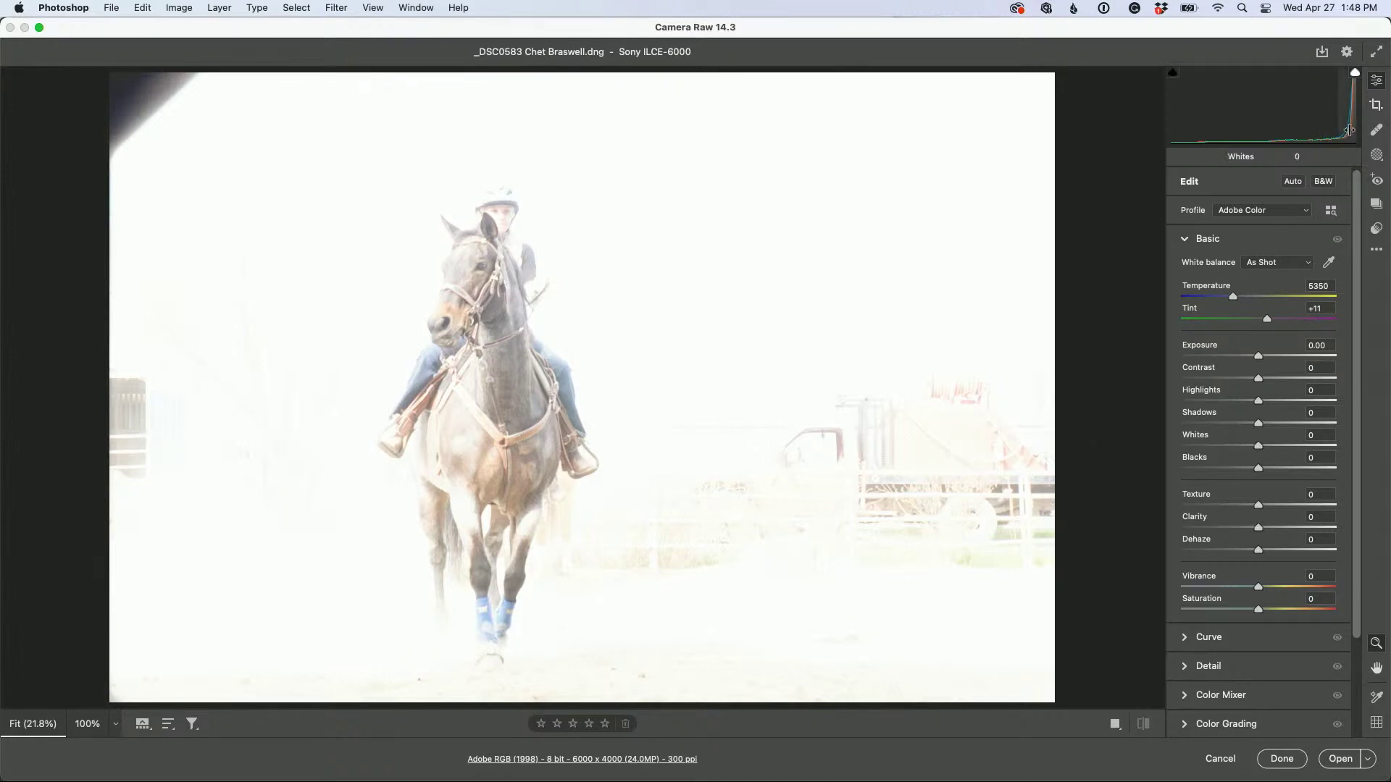
Crop the horse rider photo proportionally to cut off the dark object in its upper-left corner
click(1376, 105)
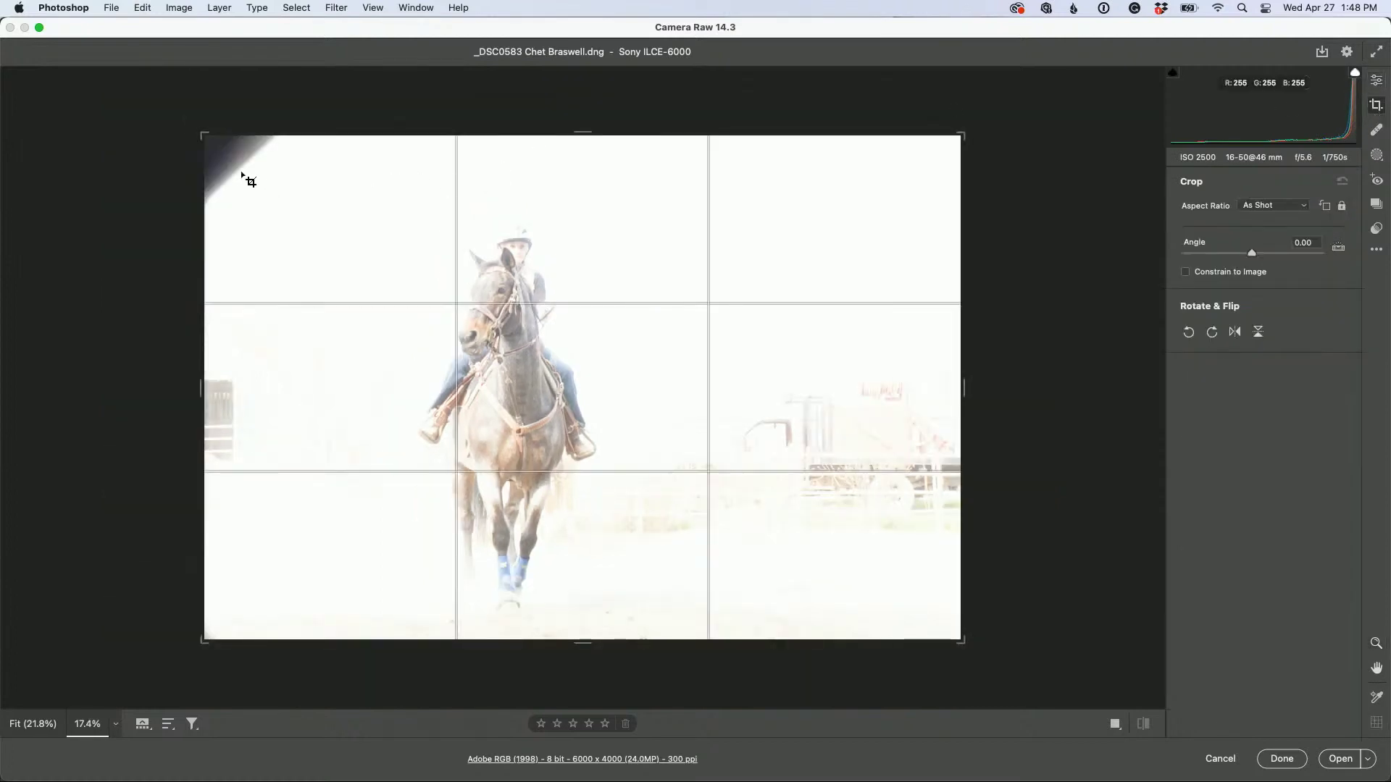
drag(205, 135, 226, 160)
key(Return)
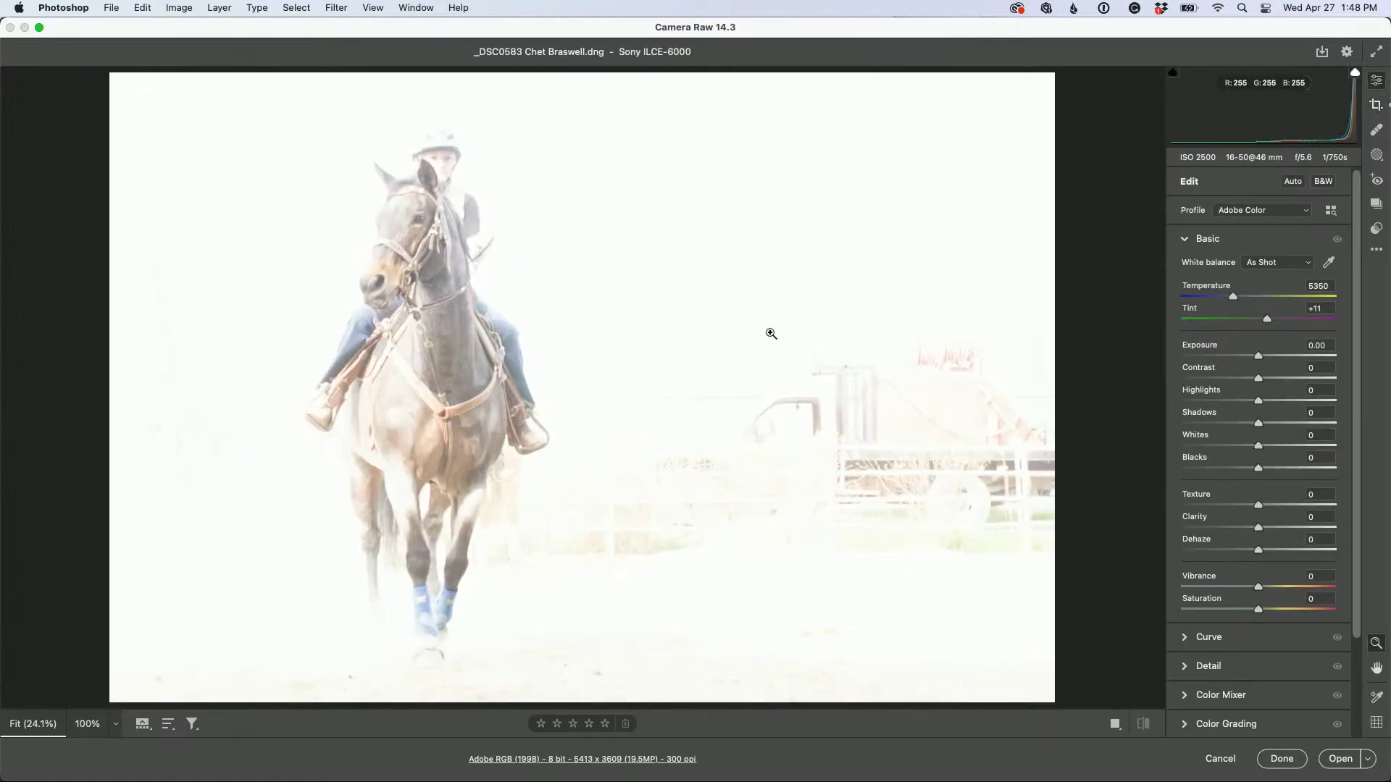
Try and revert Auto tone on the horse rider photo, and set Exposure to -2.75, Highlights to -89 and Contrast to +34
click(1294, 182)
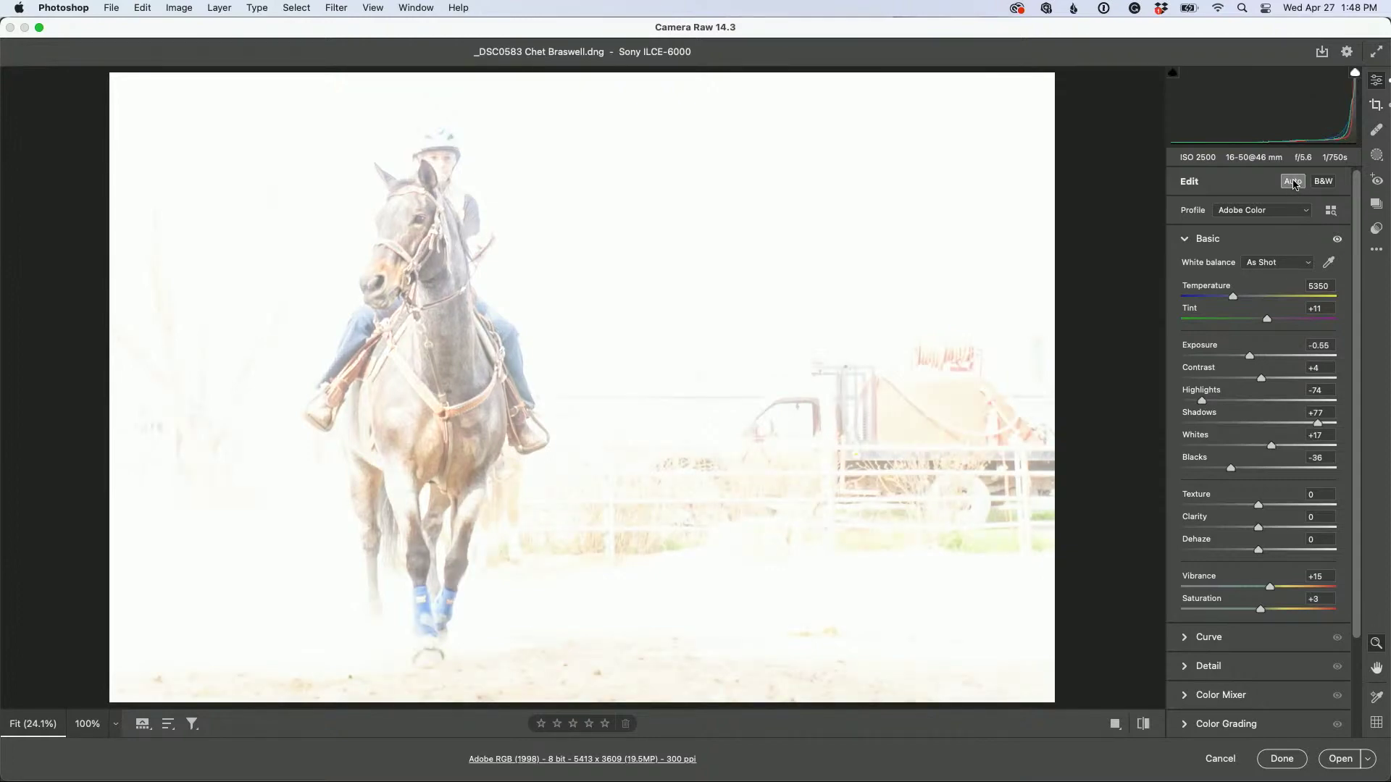
click(1294, 183)
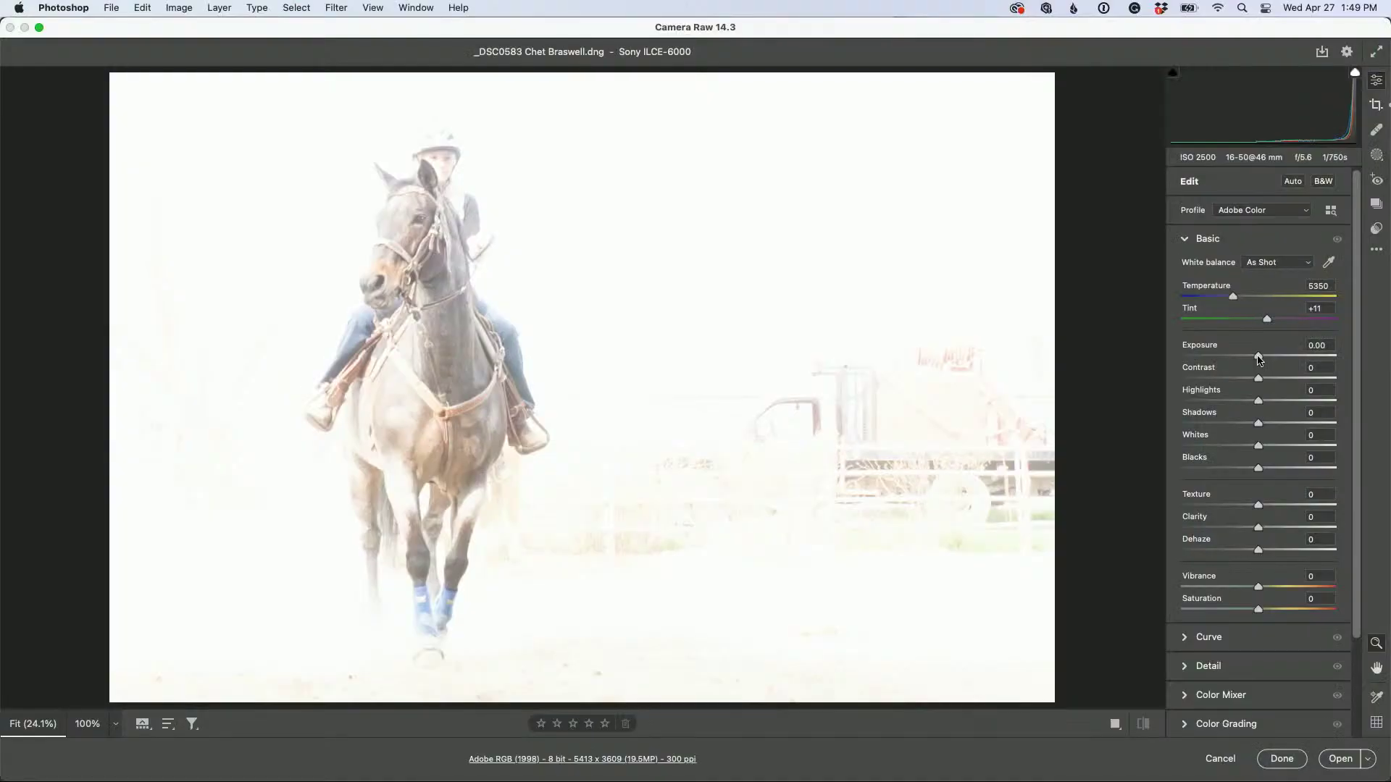
drag(1261, 358, 1219, 366)
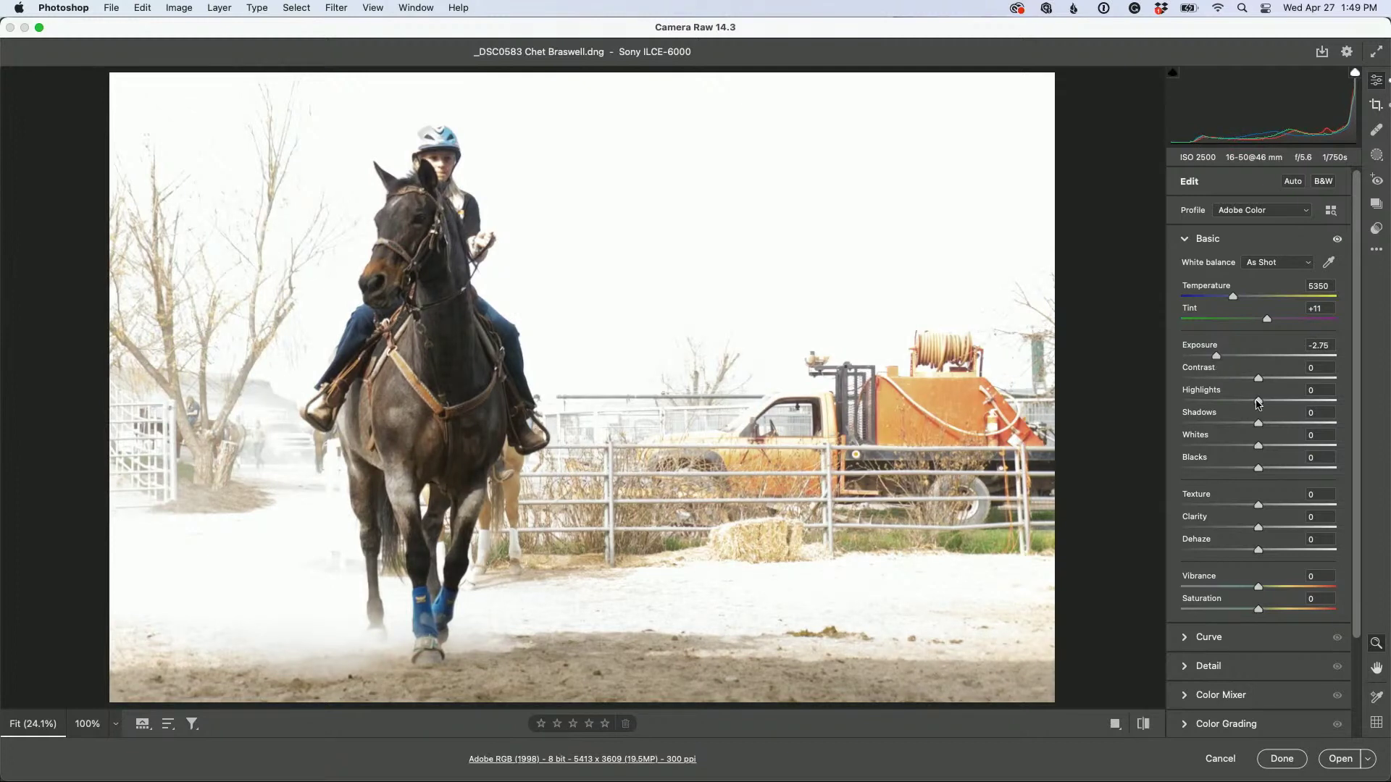
drag(1259, 403, 1189, 414)
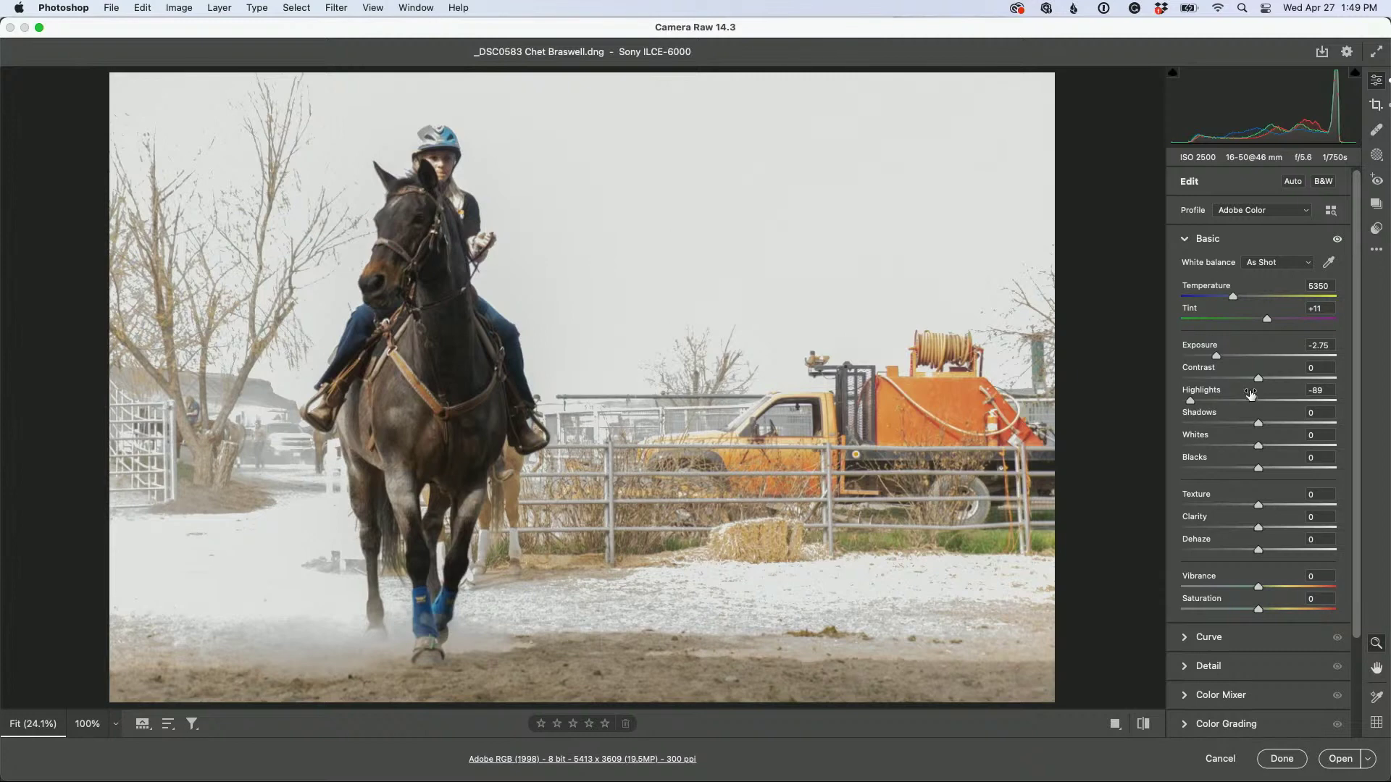
drag(1259, 382, 1284, 394)
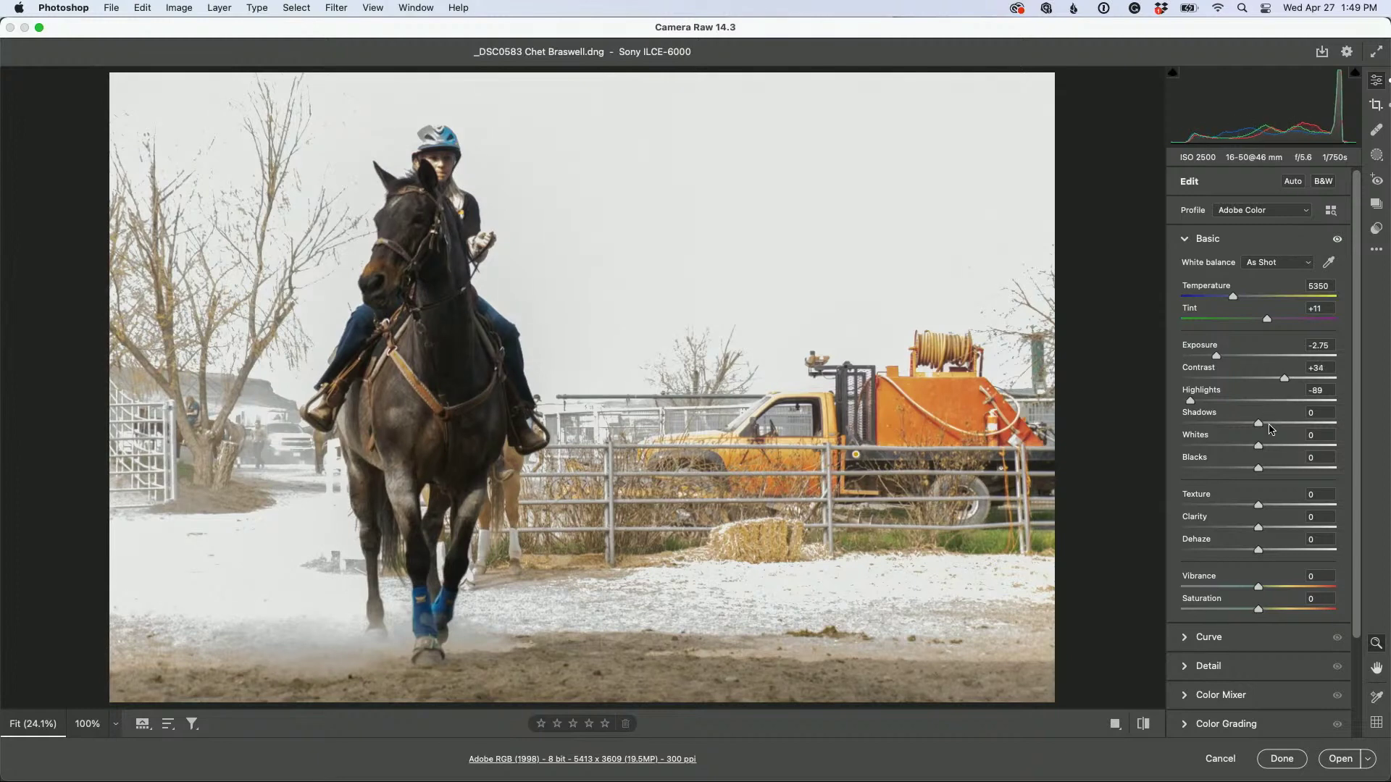
Apply automatic Whites and Blacks values of +37 and -90 to the horse rider photo
shift+double_click(1212, 438)
shift+double_click(1213, 461)
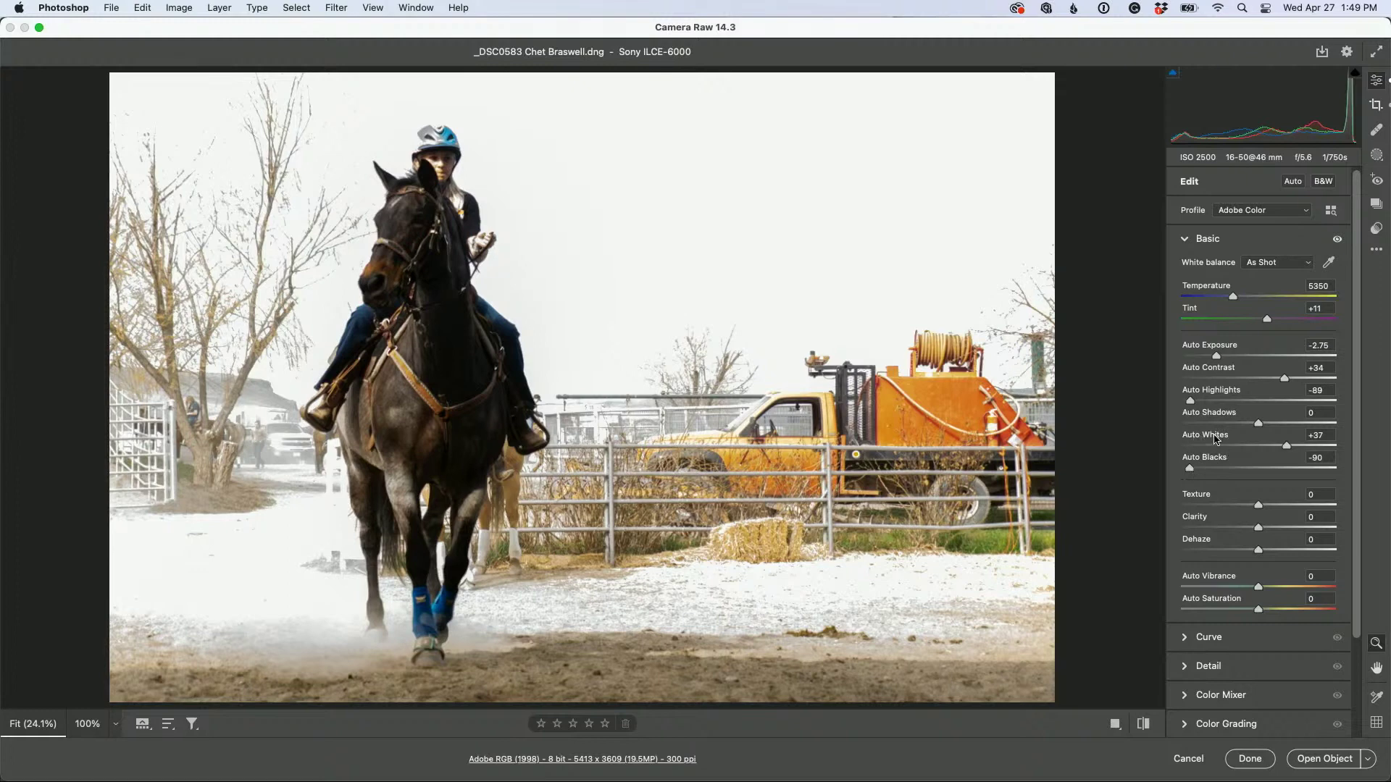
key(shift)
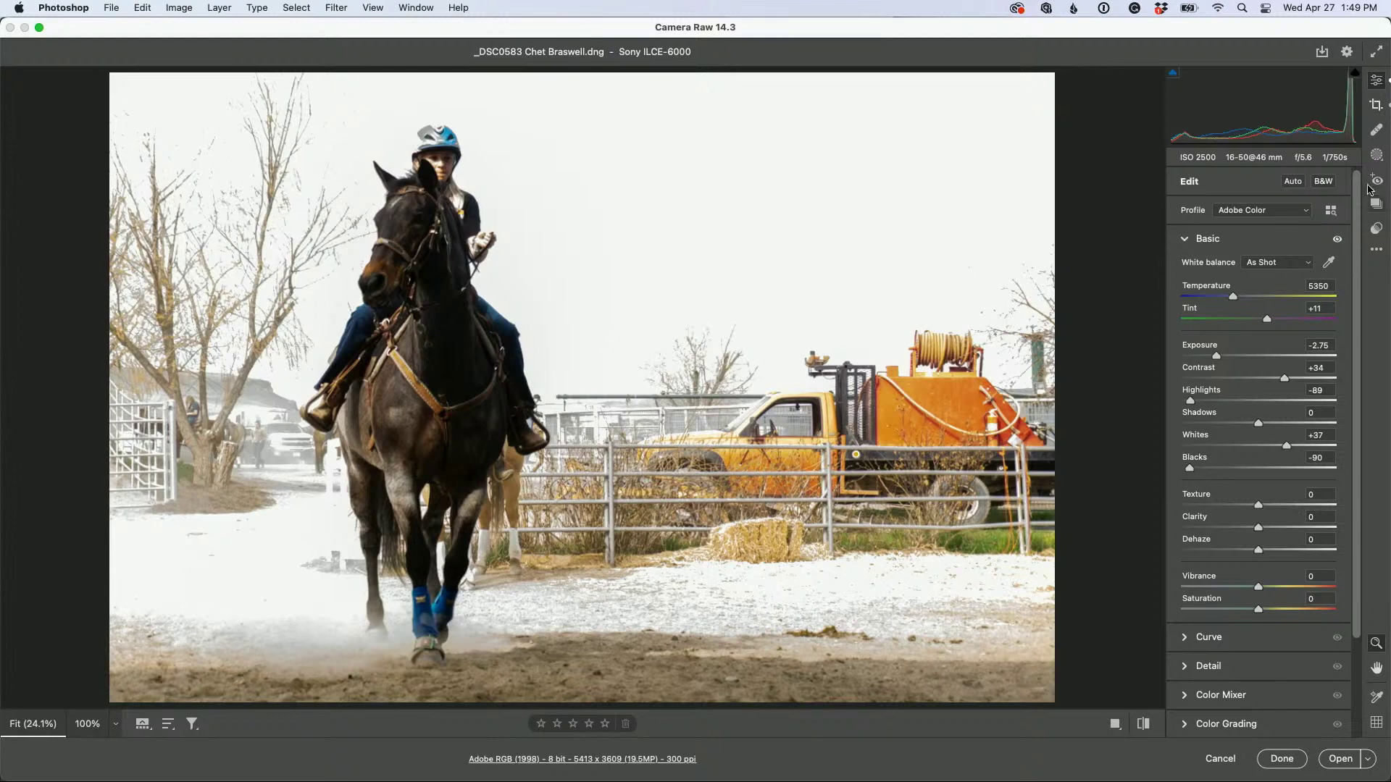
Create a brush mask with Exposure +0.50 and Auto Mask on, and paint it over the dark horse
click(1377, 155)
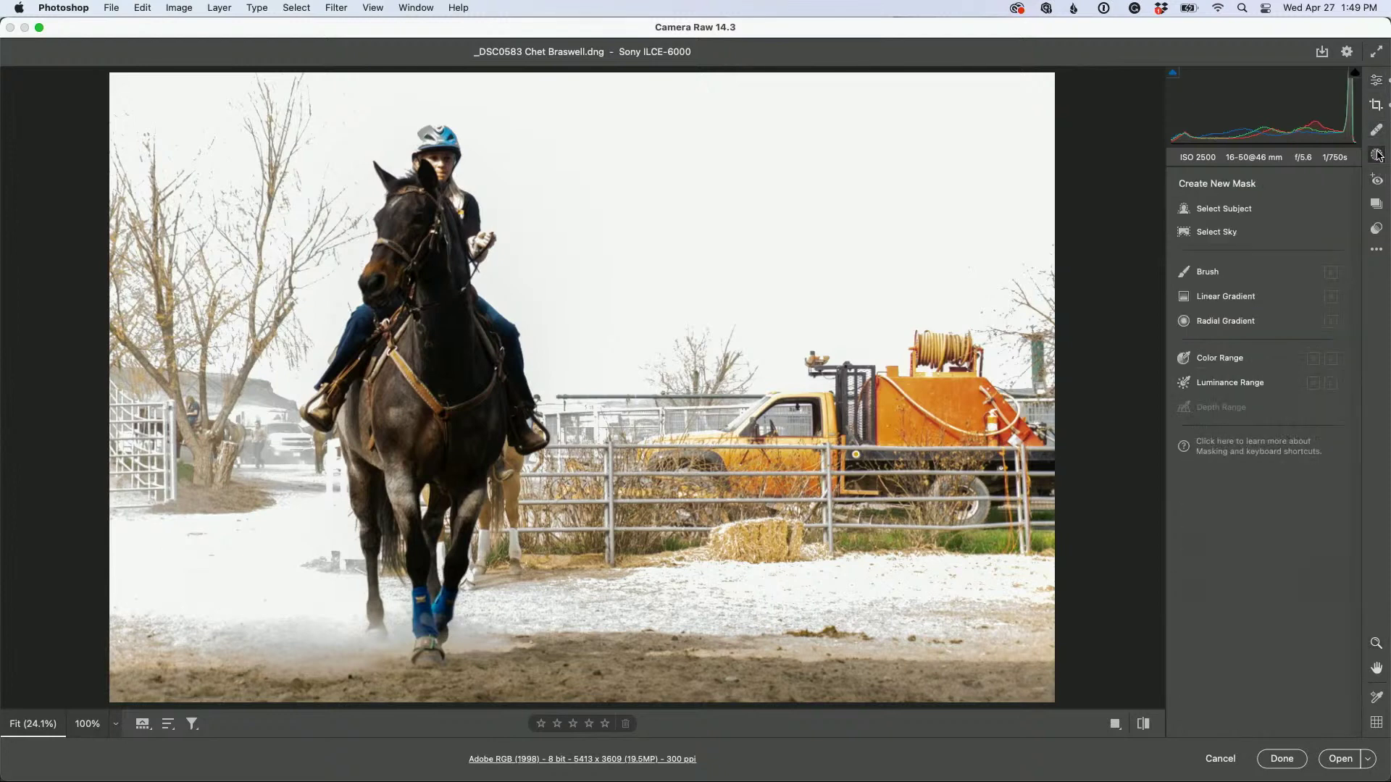
click(1216, 273)
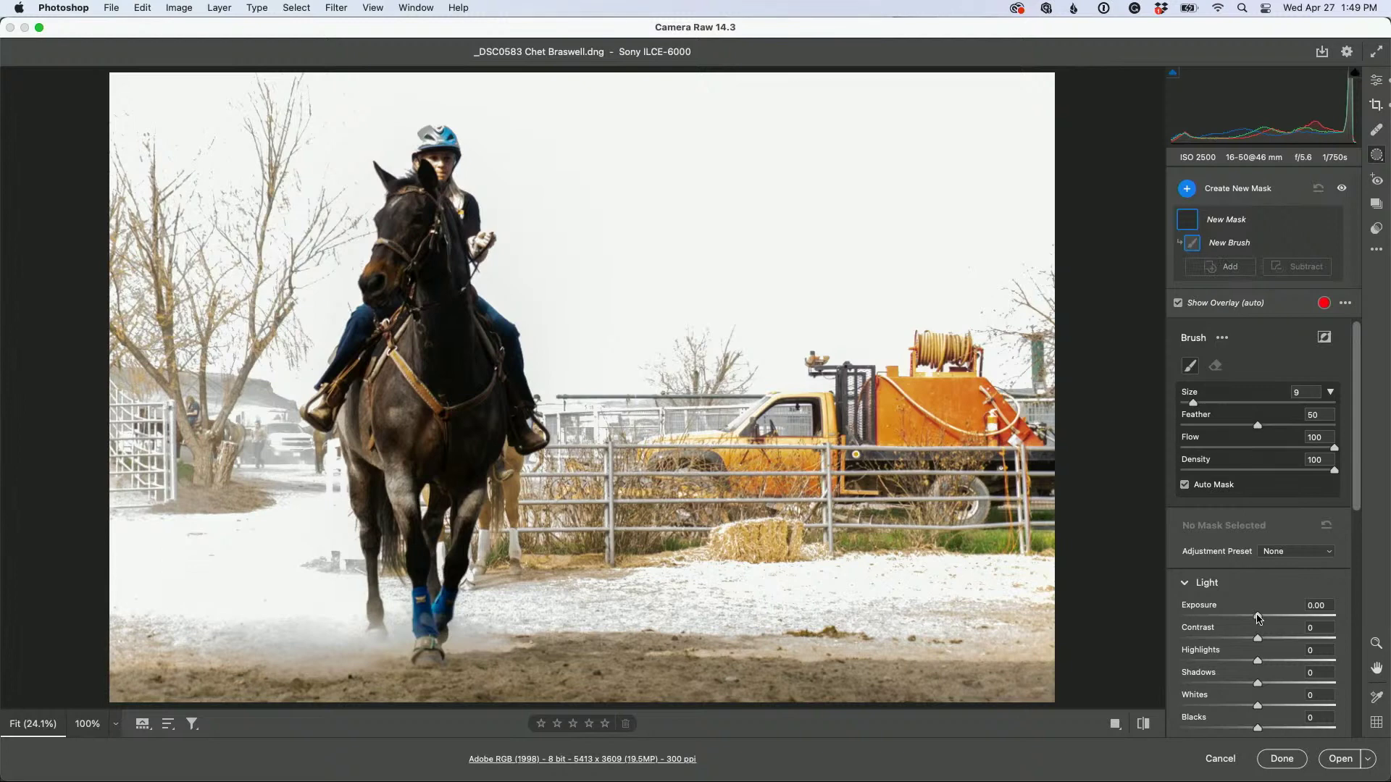
drag(1257, 618, 1267, 618)
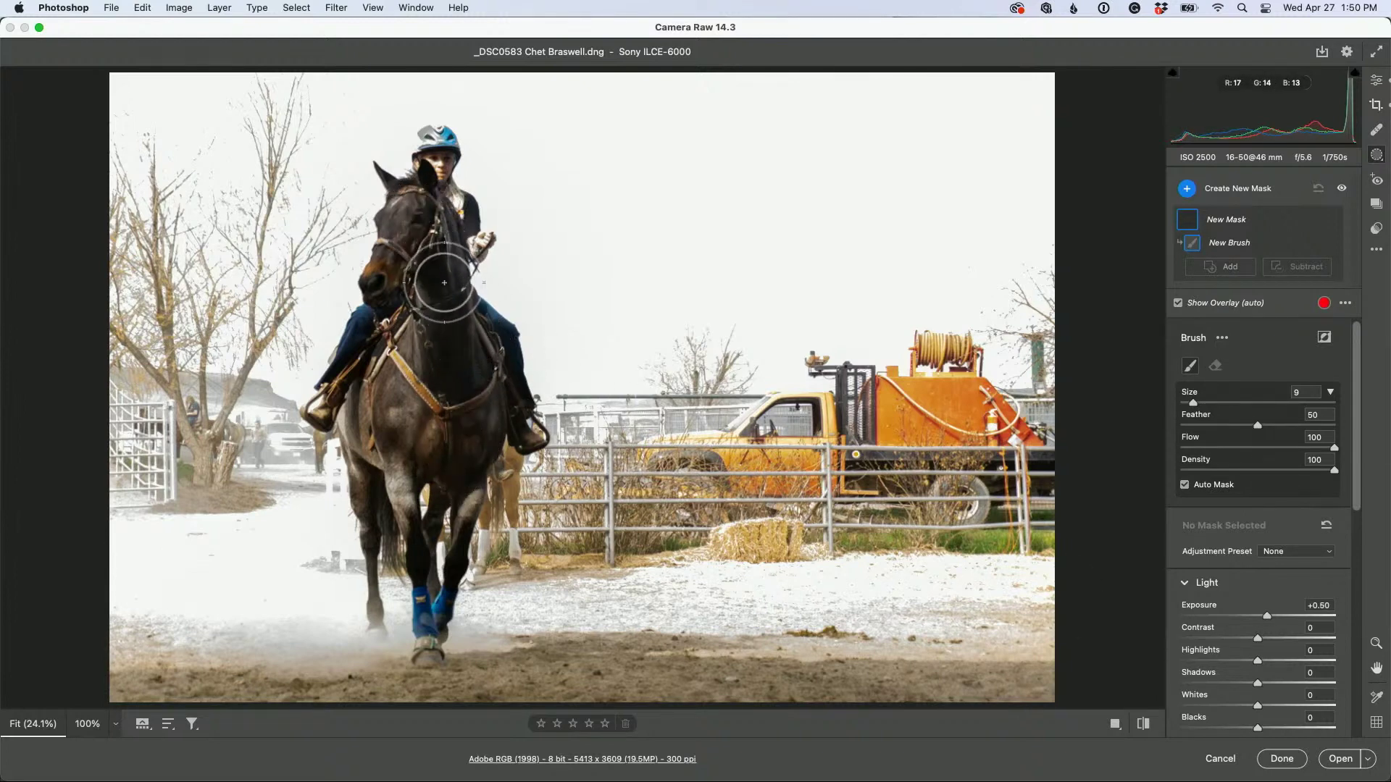
click(465, 349)
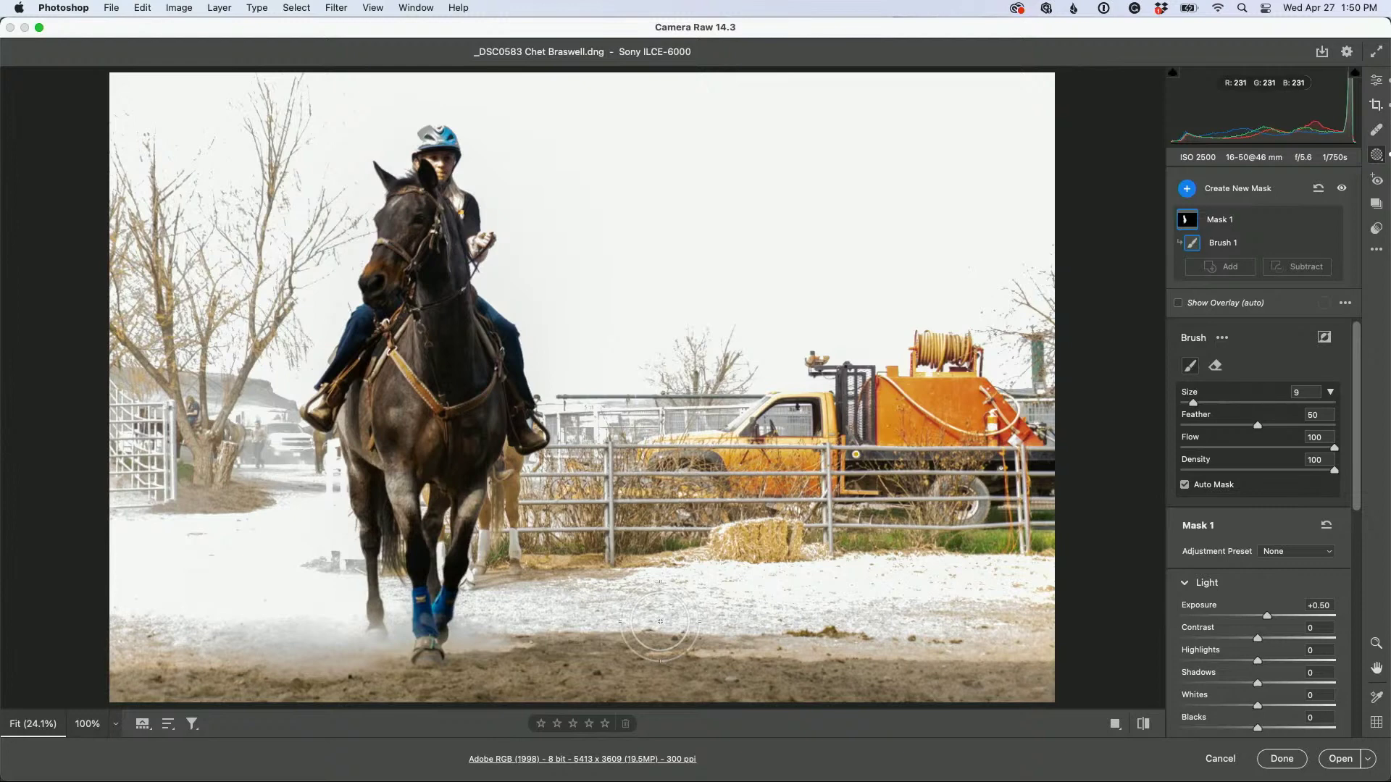
Open the developed horse rider photo in Photoshop, start Sky Replacement and show its sky presets
click(1340, 759)
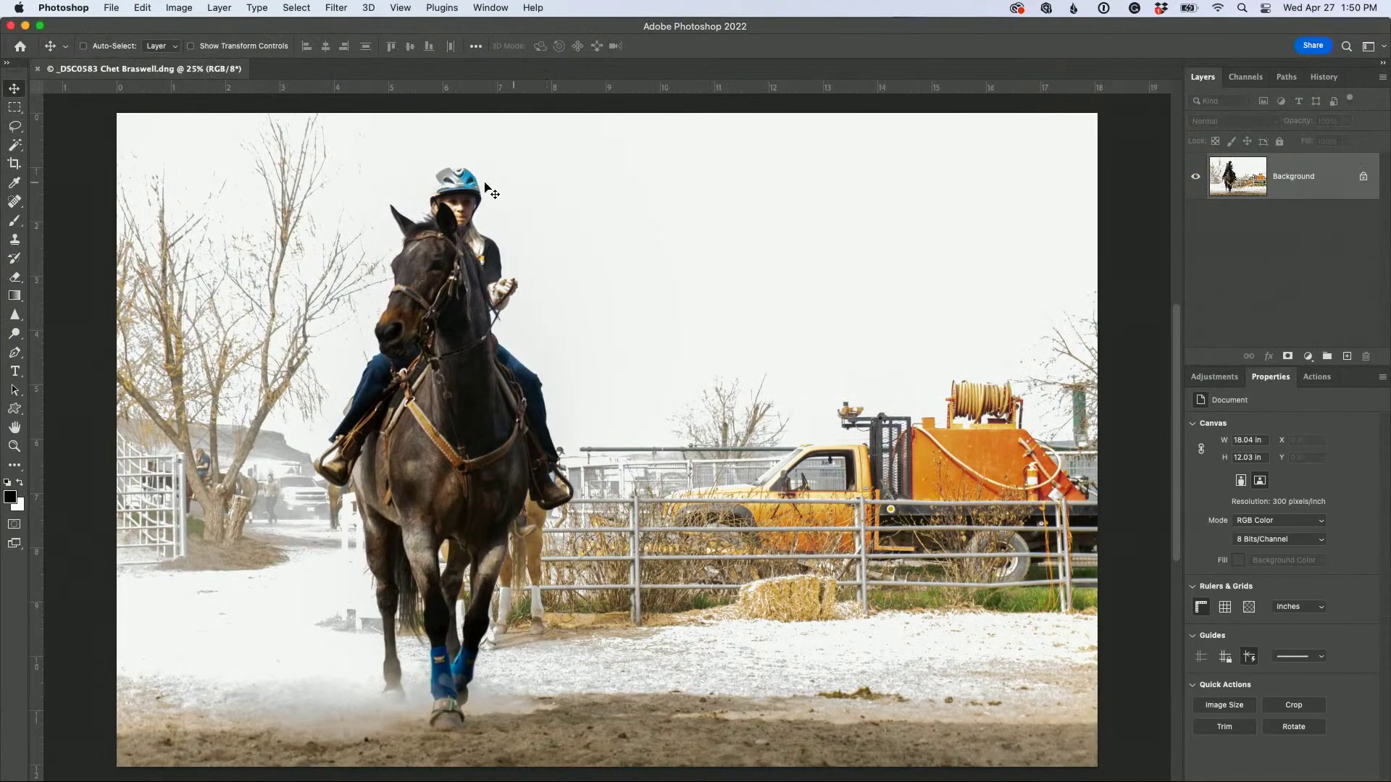
click(142, 8)
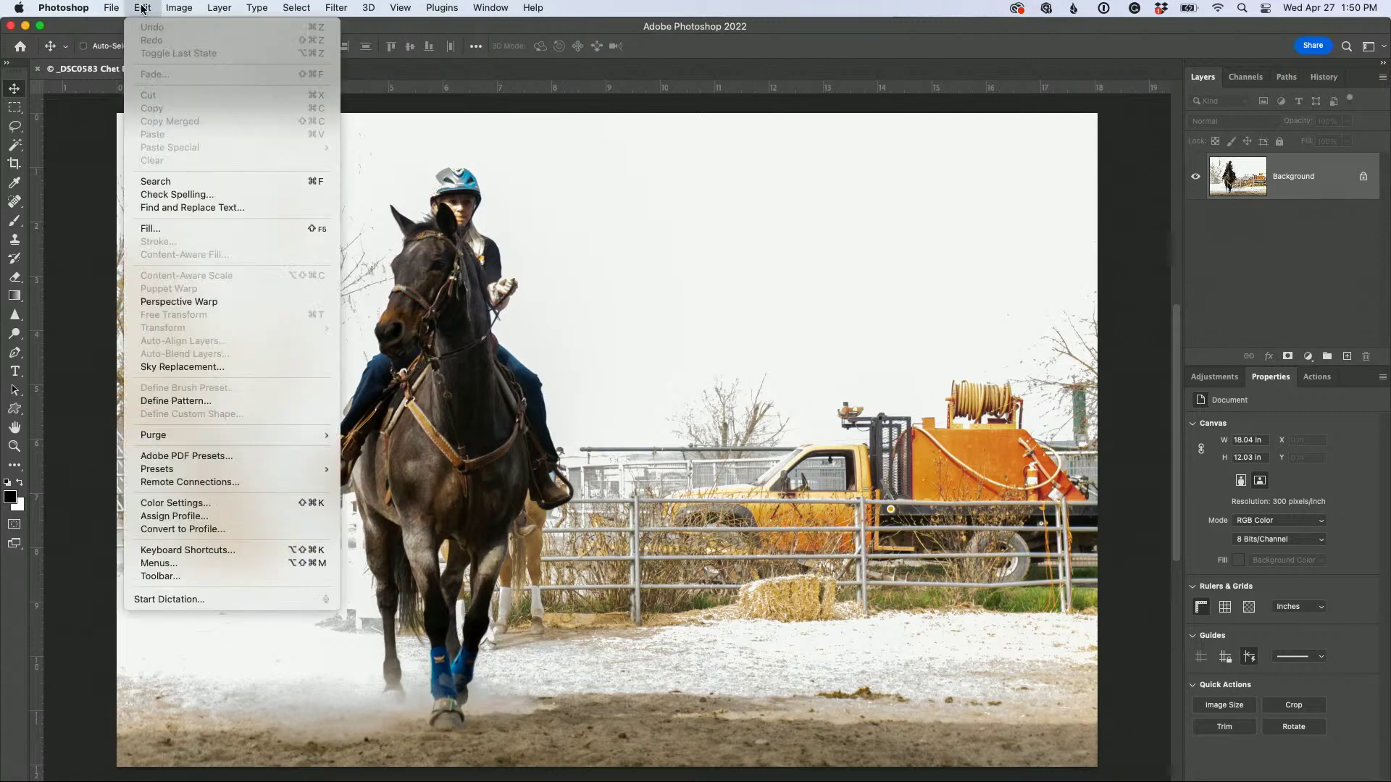
click(186, 366)
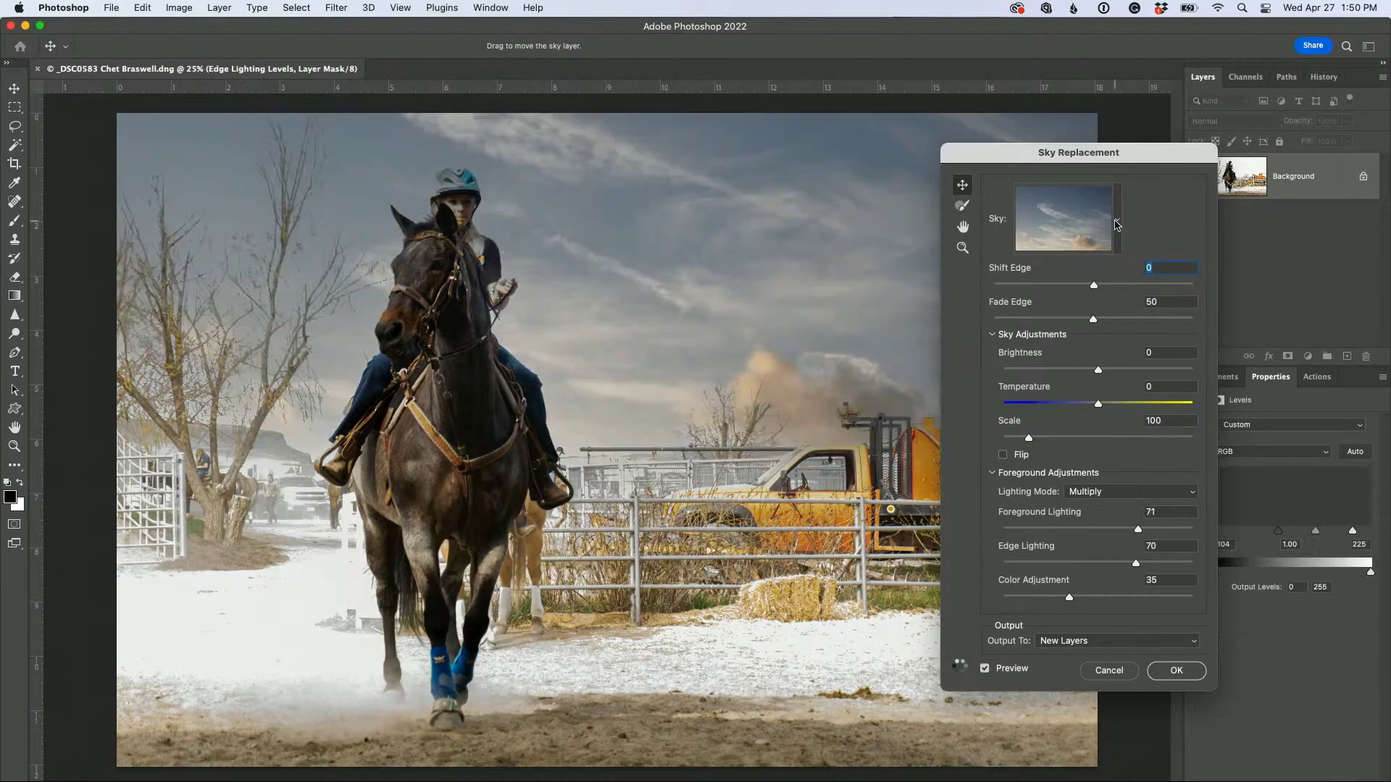
click(1117, 225)
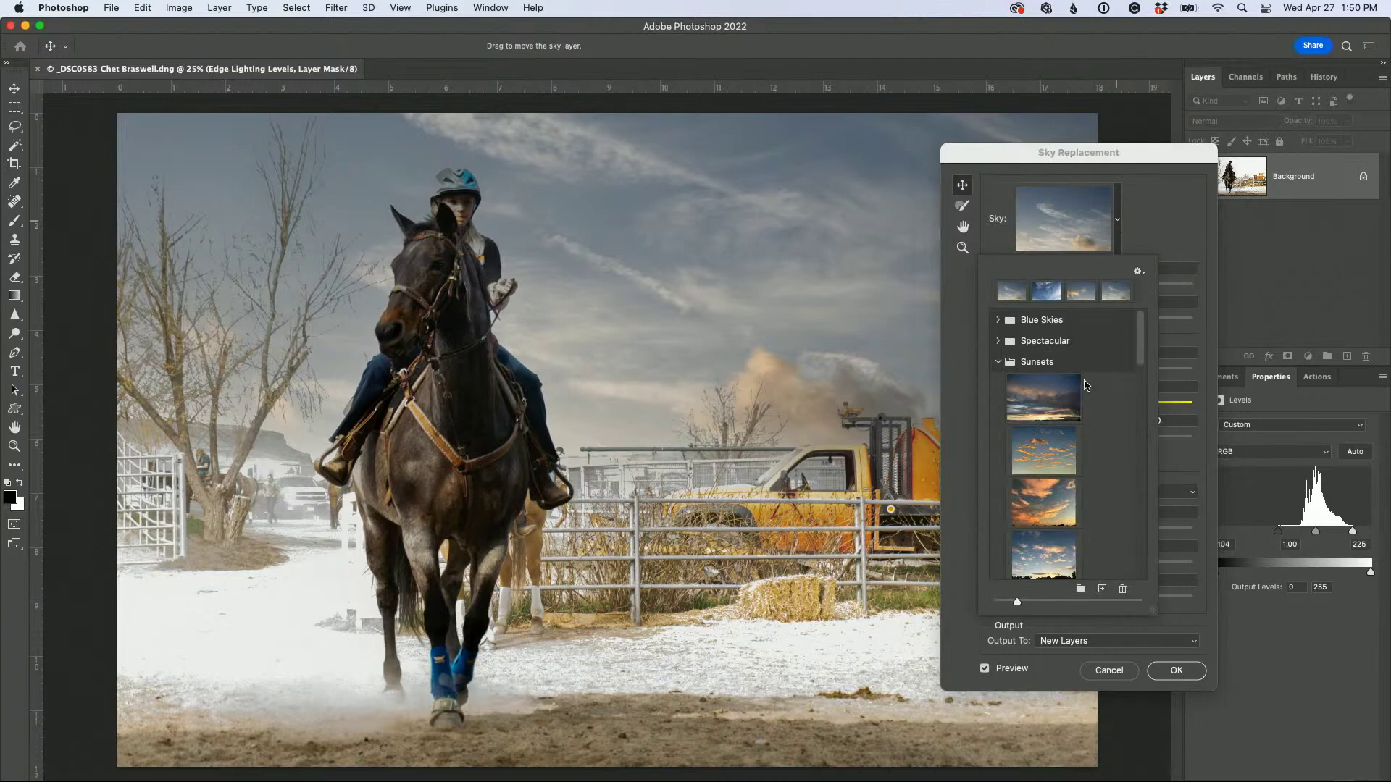
Try Blue Skies presets on the photo: plain blue, rippled clouds, dark wispy clouds and scattered white clouds
click(998, 319)
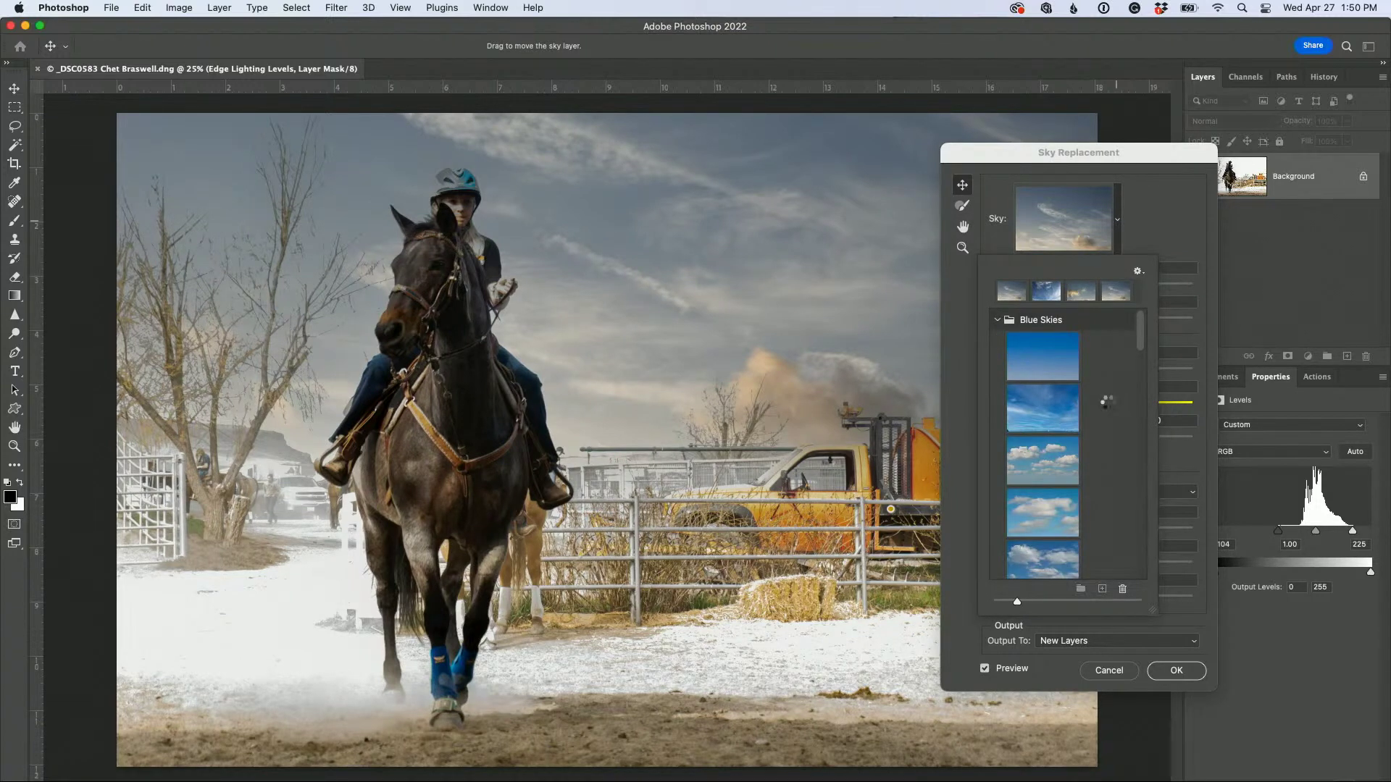
scroll(1108, 407, down, 5)
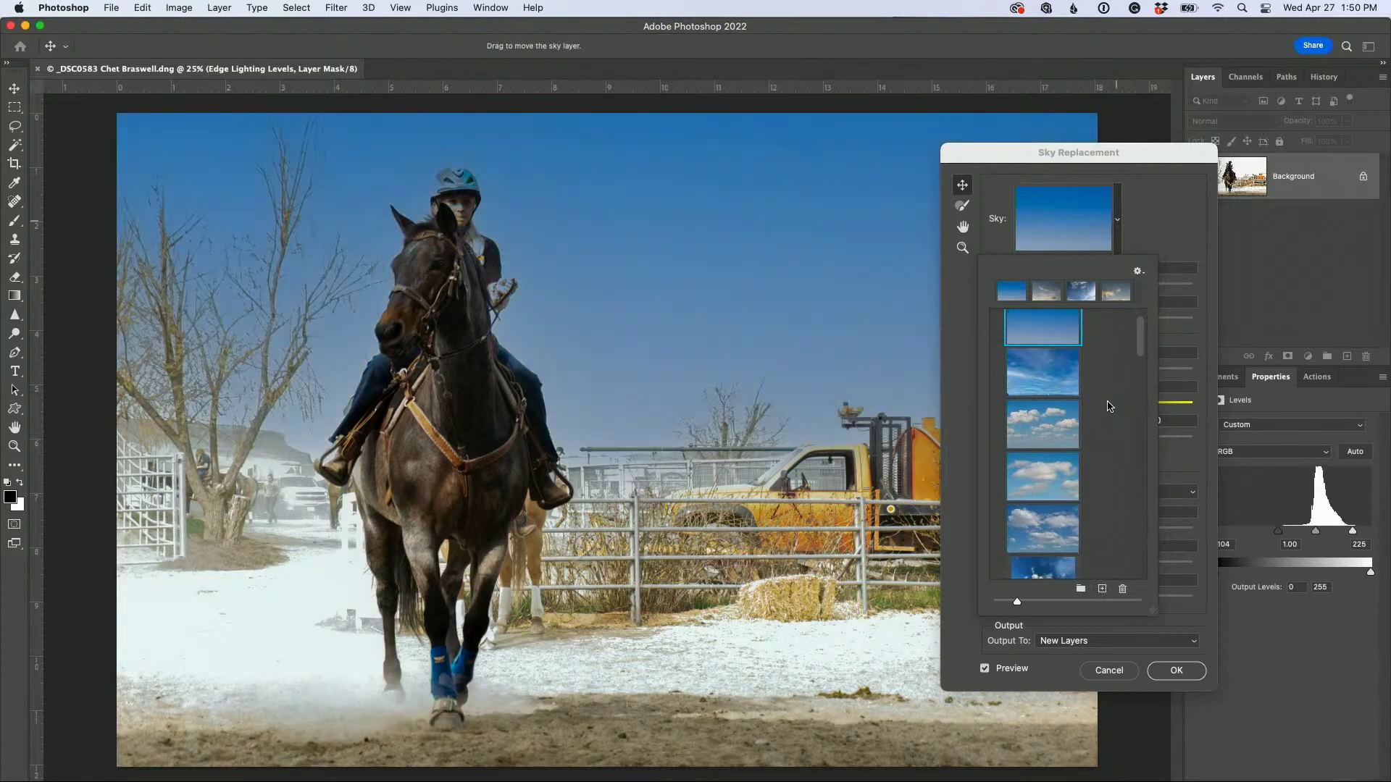
click(1043, 440)
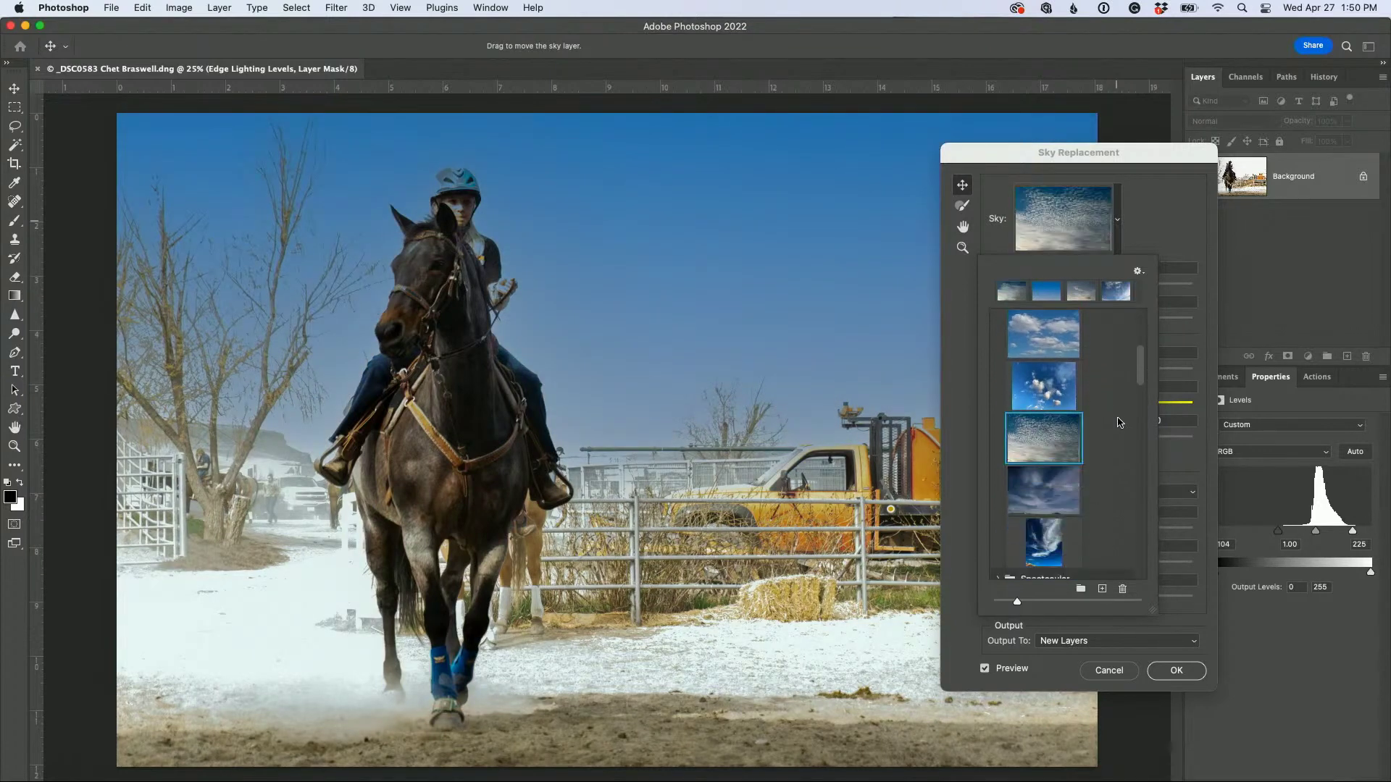
scroll(1121, 422, down, 2)
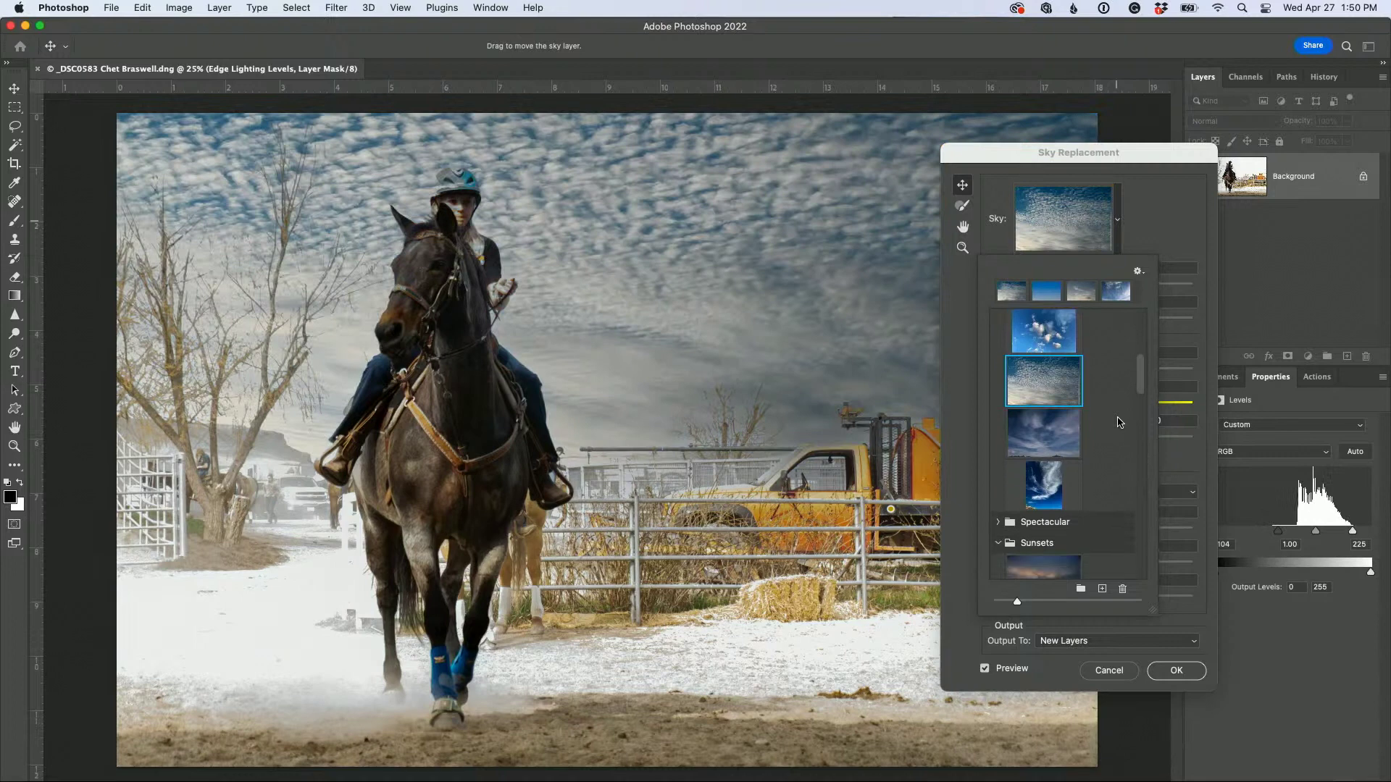
click(1052, 428)
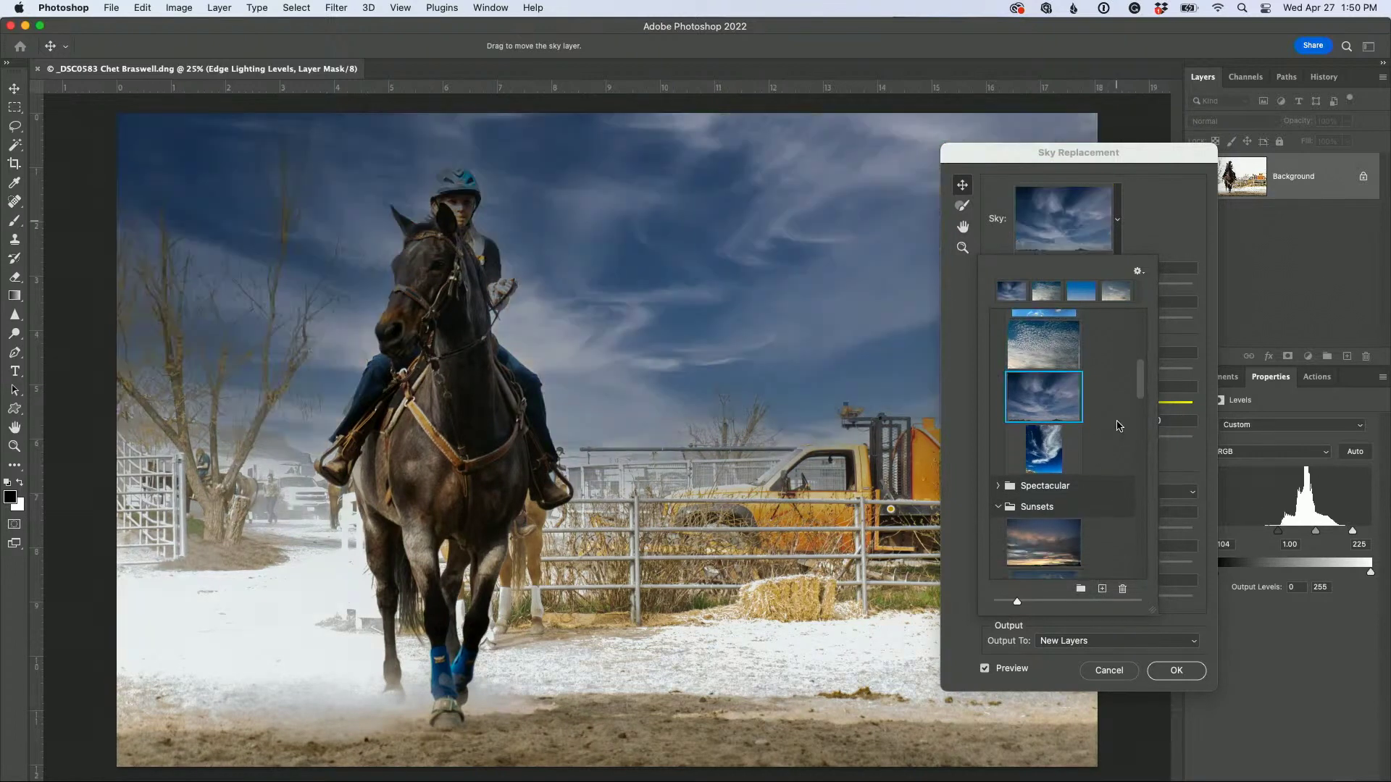
scroll(1120, 426, up, 3)
scroll(1121, 426, up, 1)
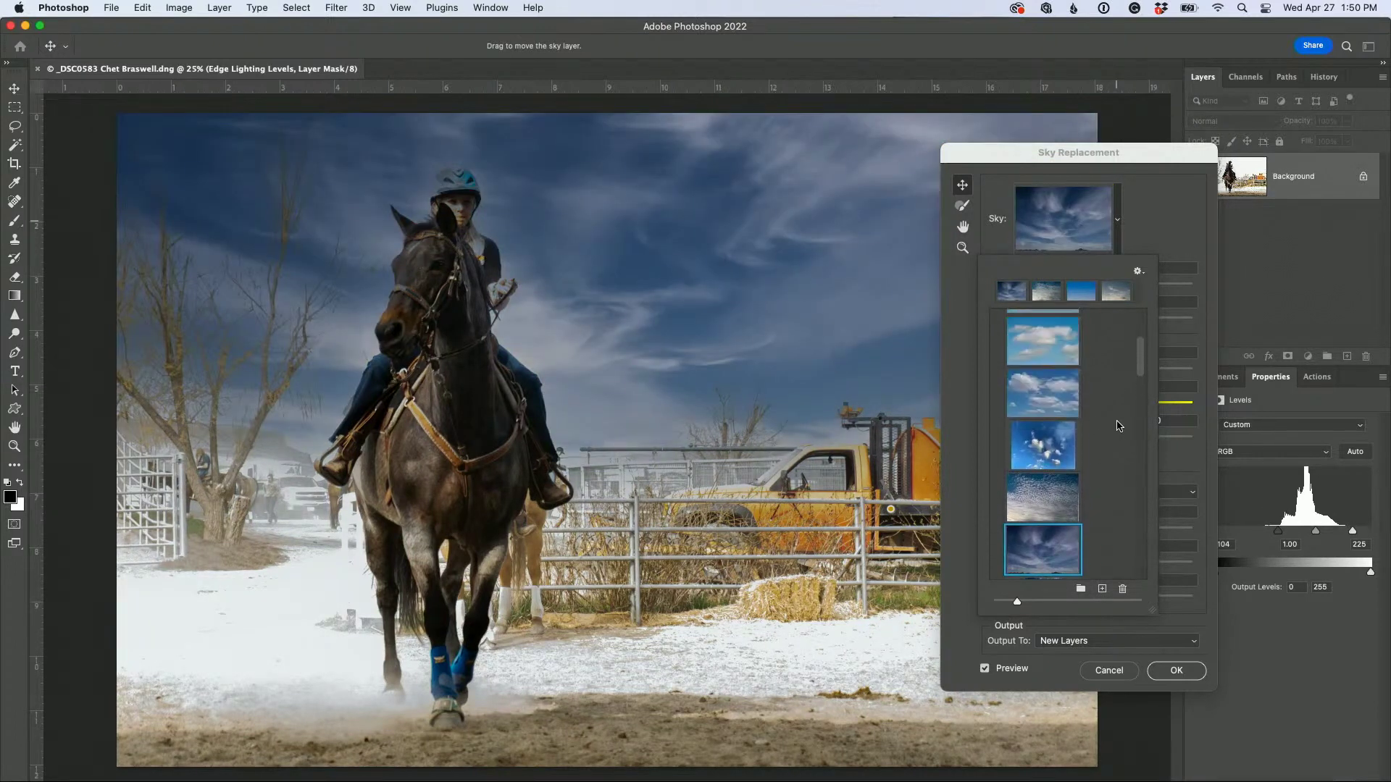
click(1056, 443)
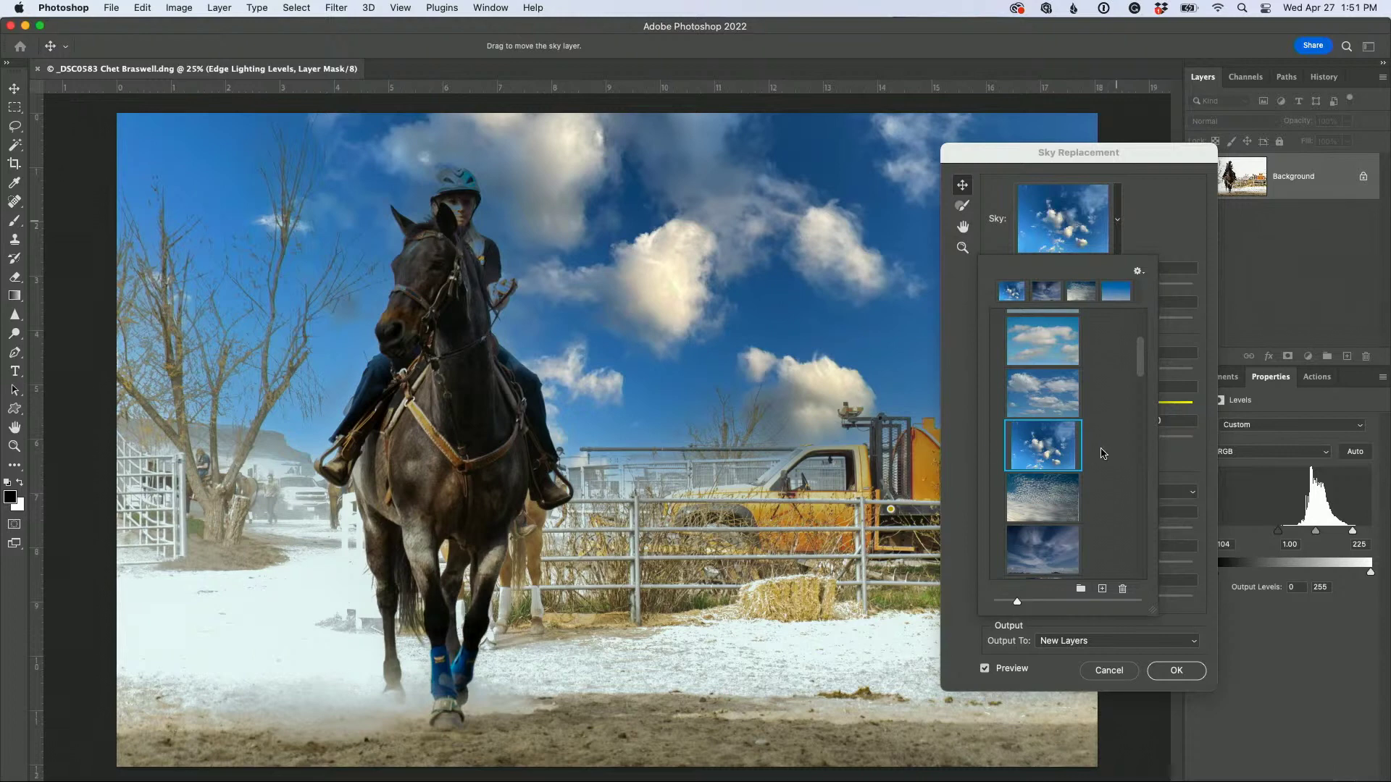
Expand the Spectacular sky presets and try the rainbow and grey overcast skies on the photo
scroll(1102, 453, down, 4)
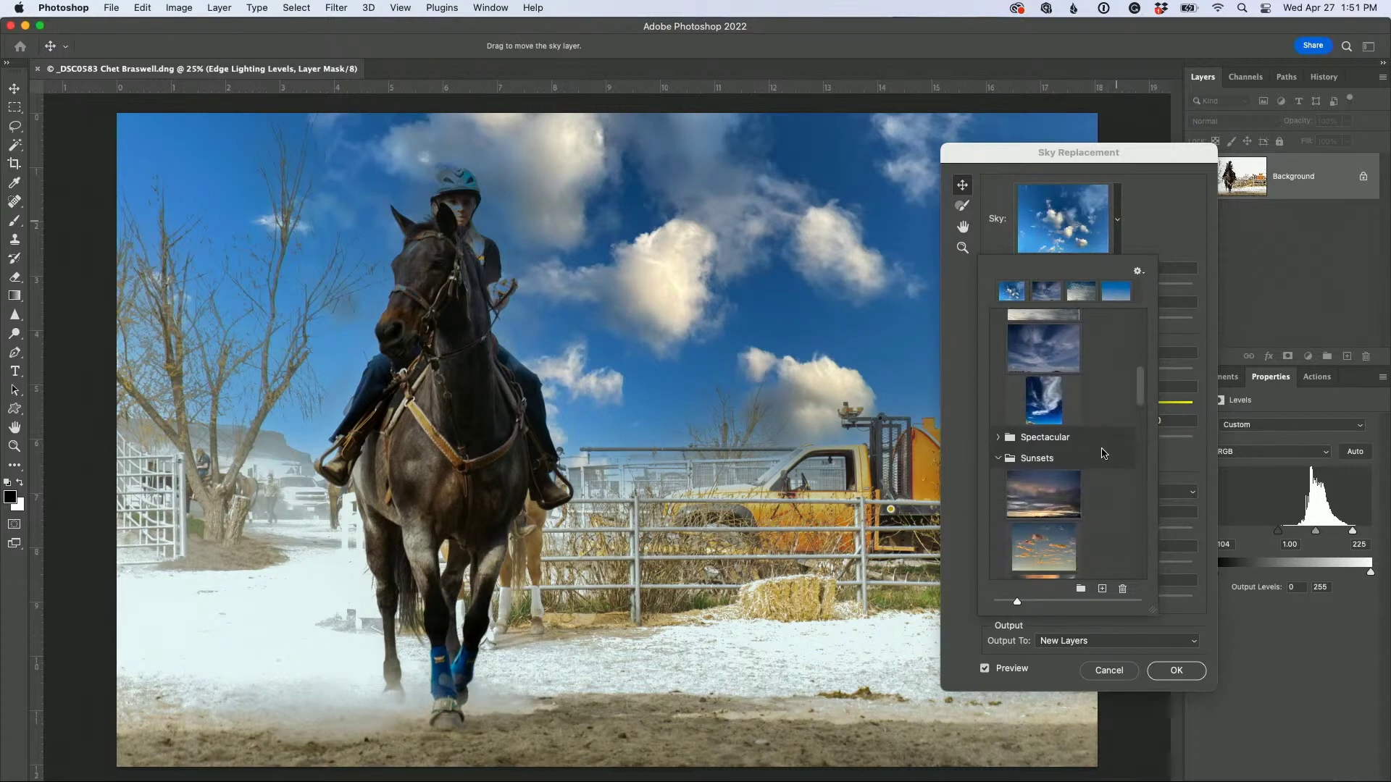
click(999, 437)
click(1039, 464)
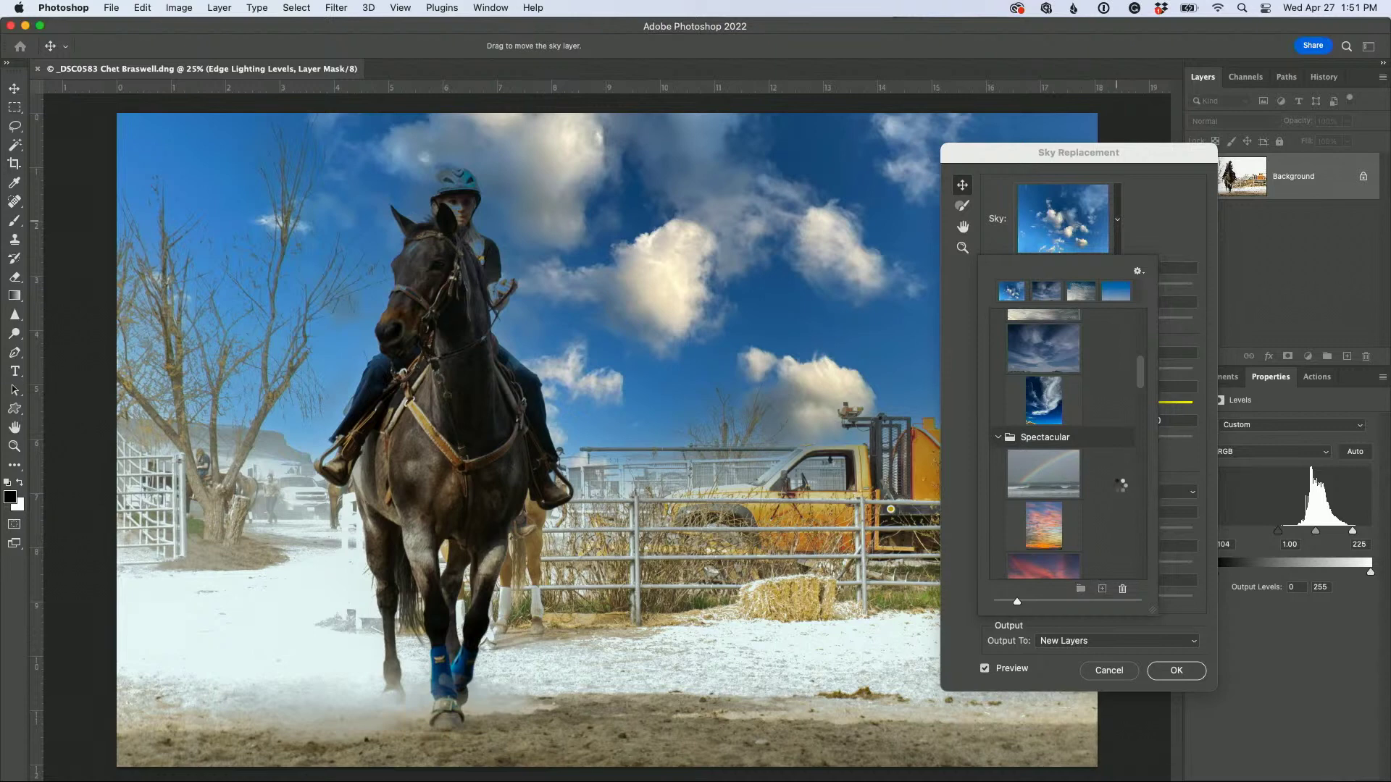
scroll(1151, 473, down, 3)
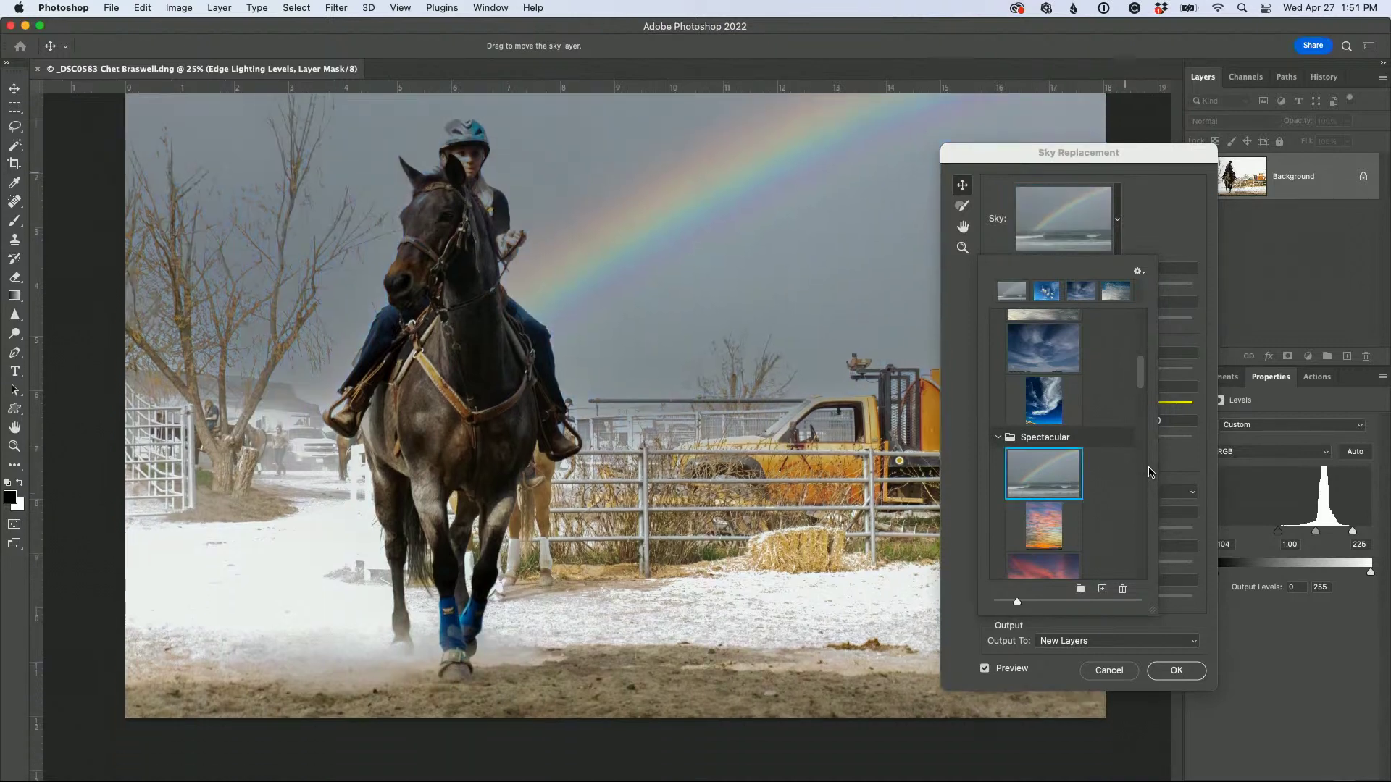
scroll(1077, 488, down, 2)
scroll(1077, 488, down, 7)
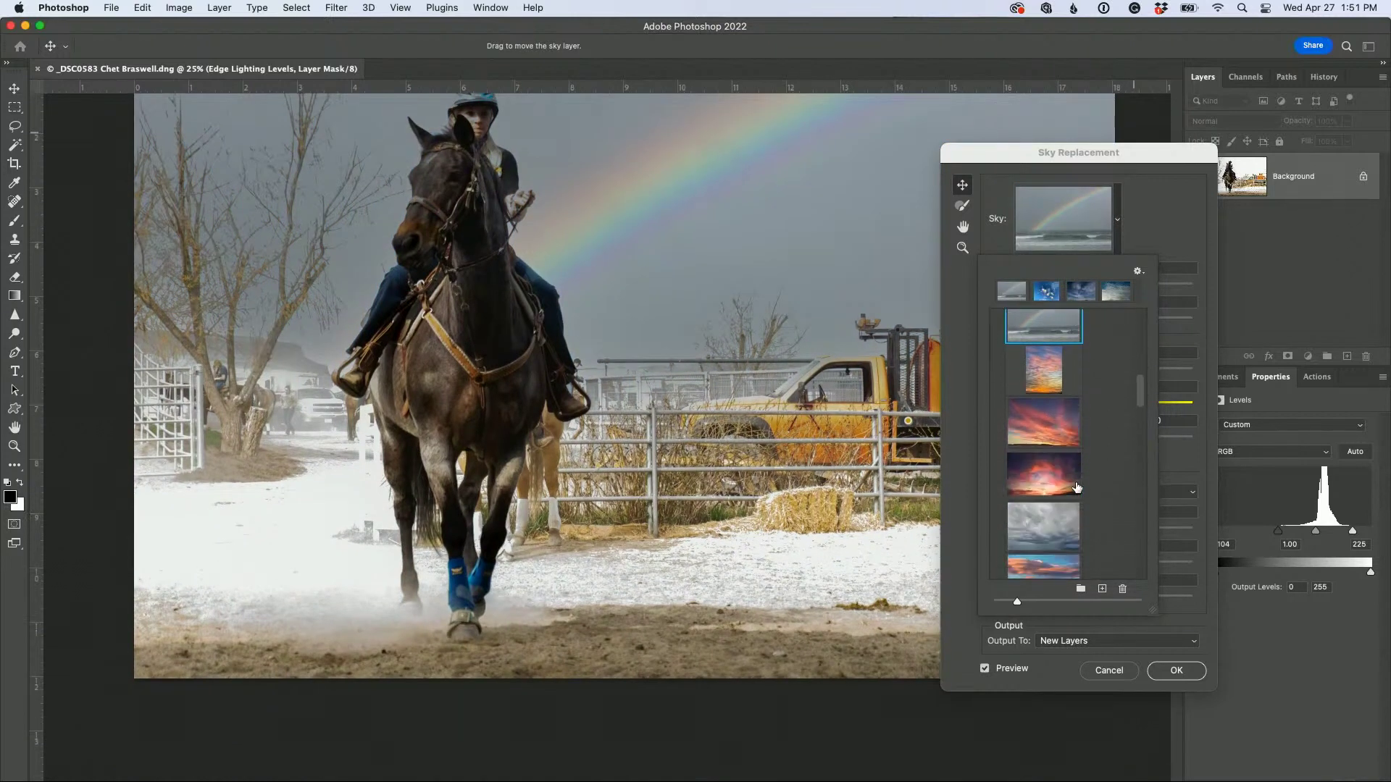
click(1054, 491)
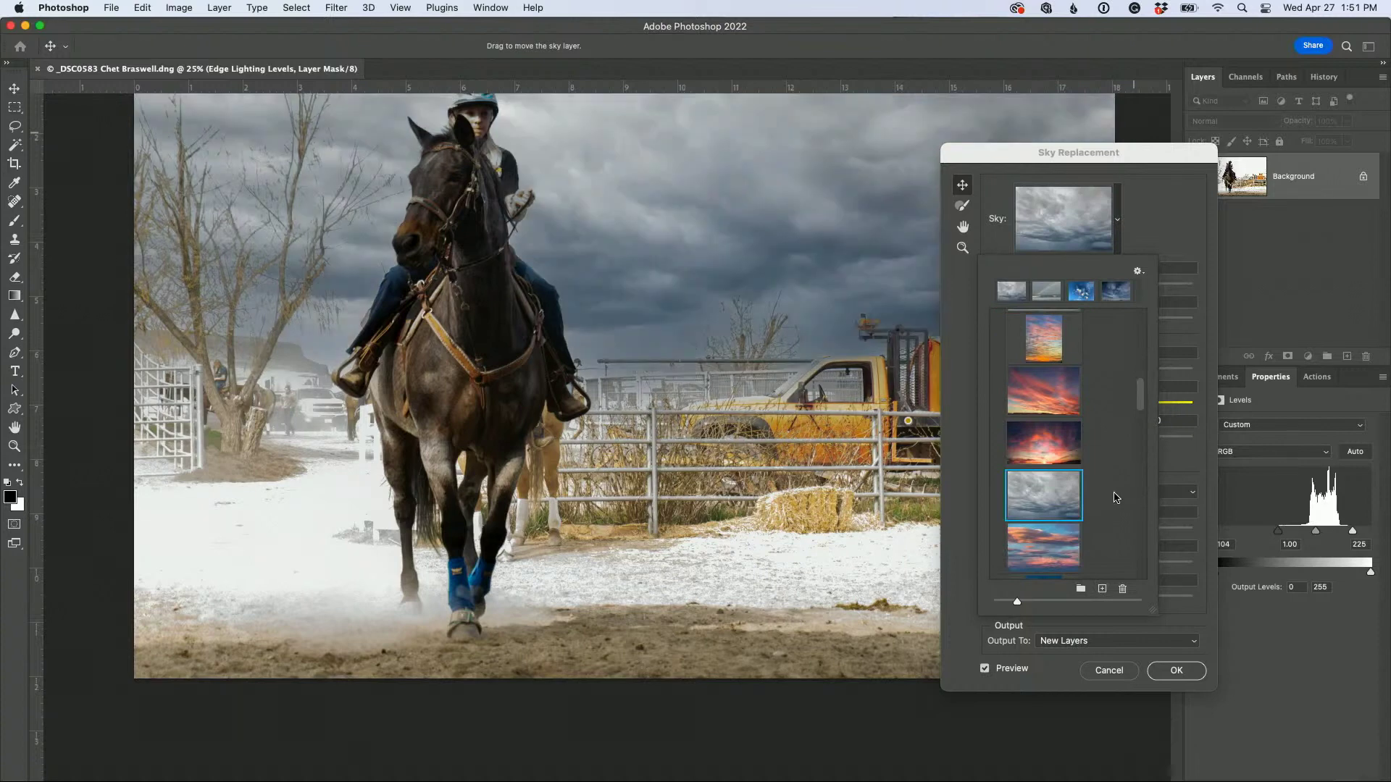
scroll(1116, 498, up, 2)
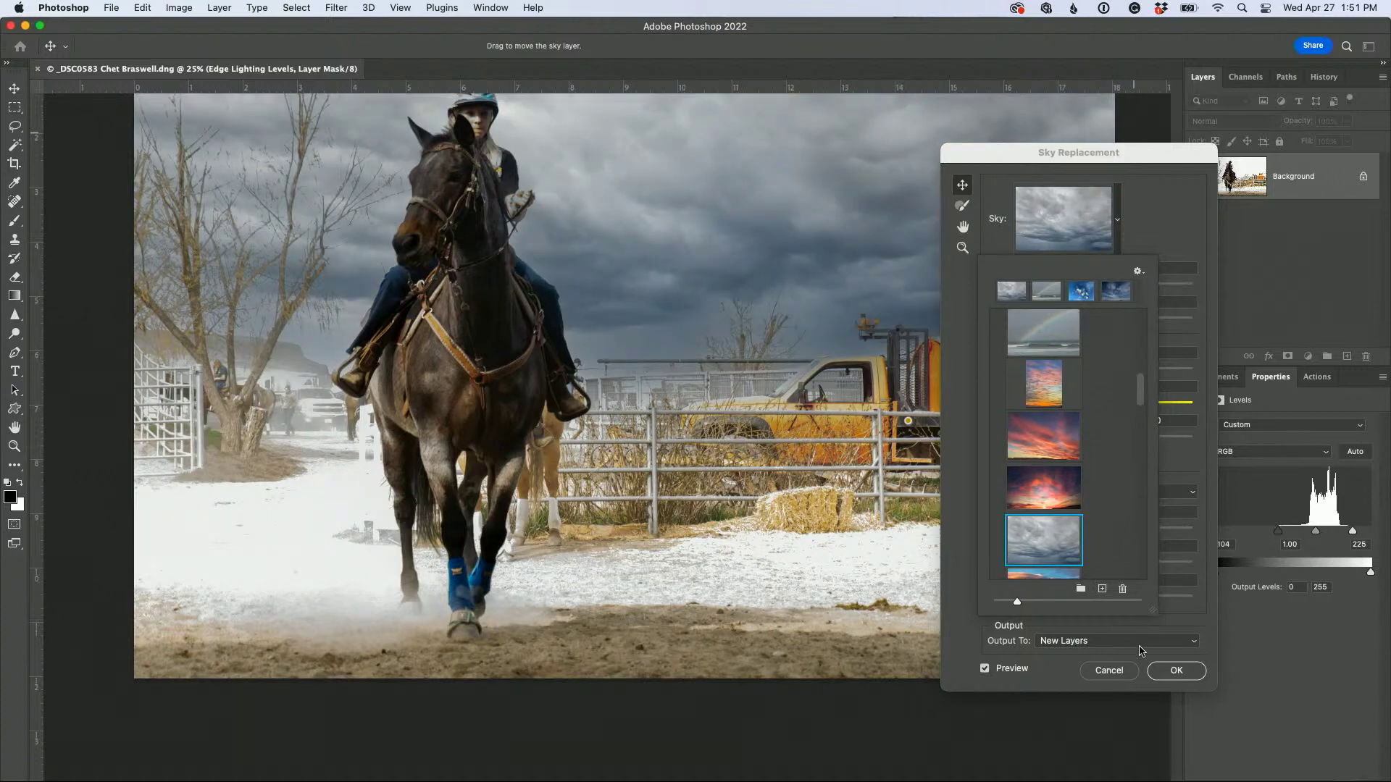
scroll(1101, 514, down, 3)
scroll(1099, 514, down, 8)
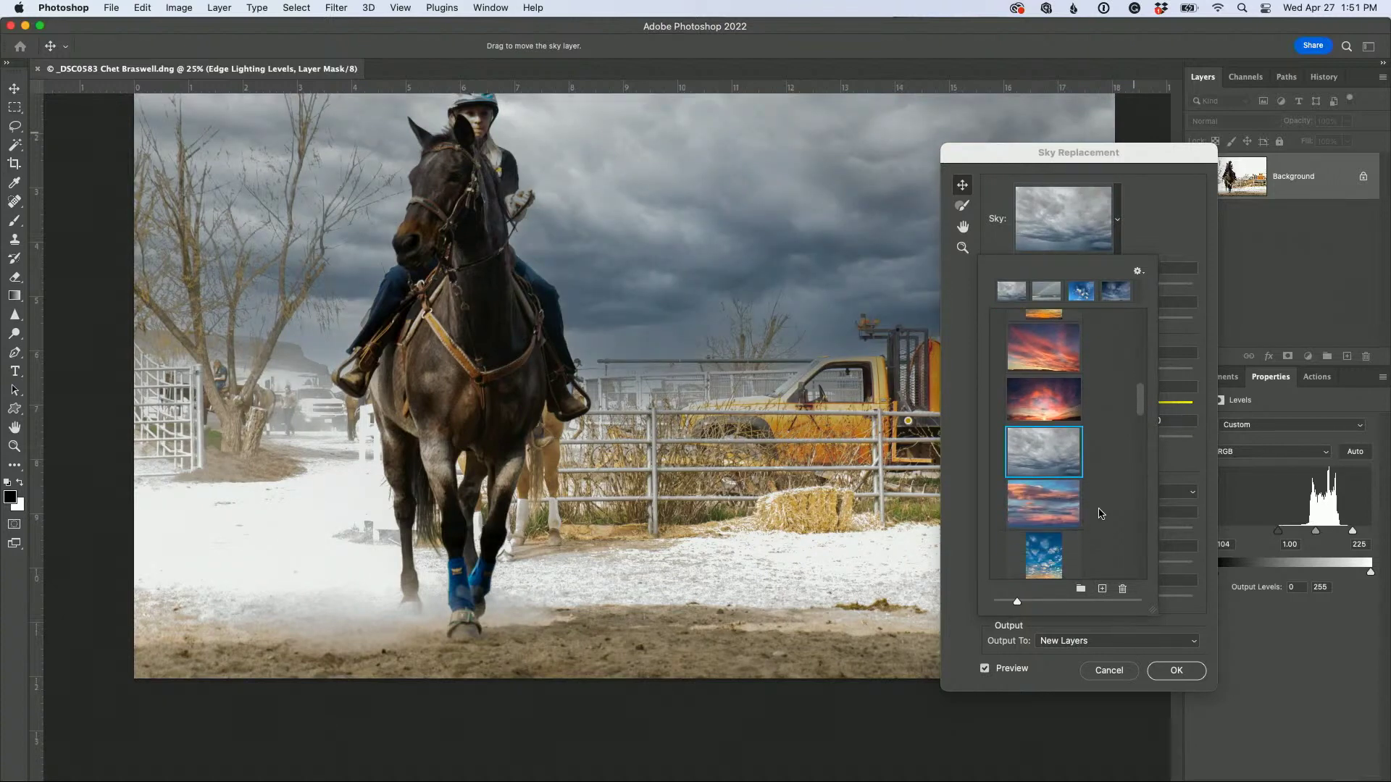
Try Sunsets presets on the photo: pale glowing clouds, dark blue dusk and small orange clouds
scroll(1099, 514, down, 7)
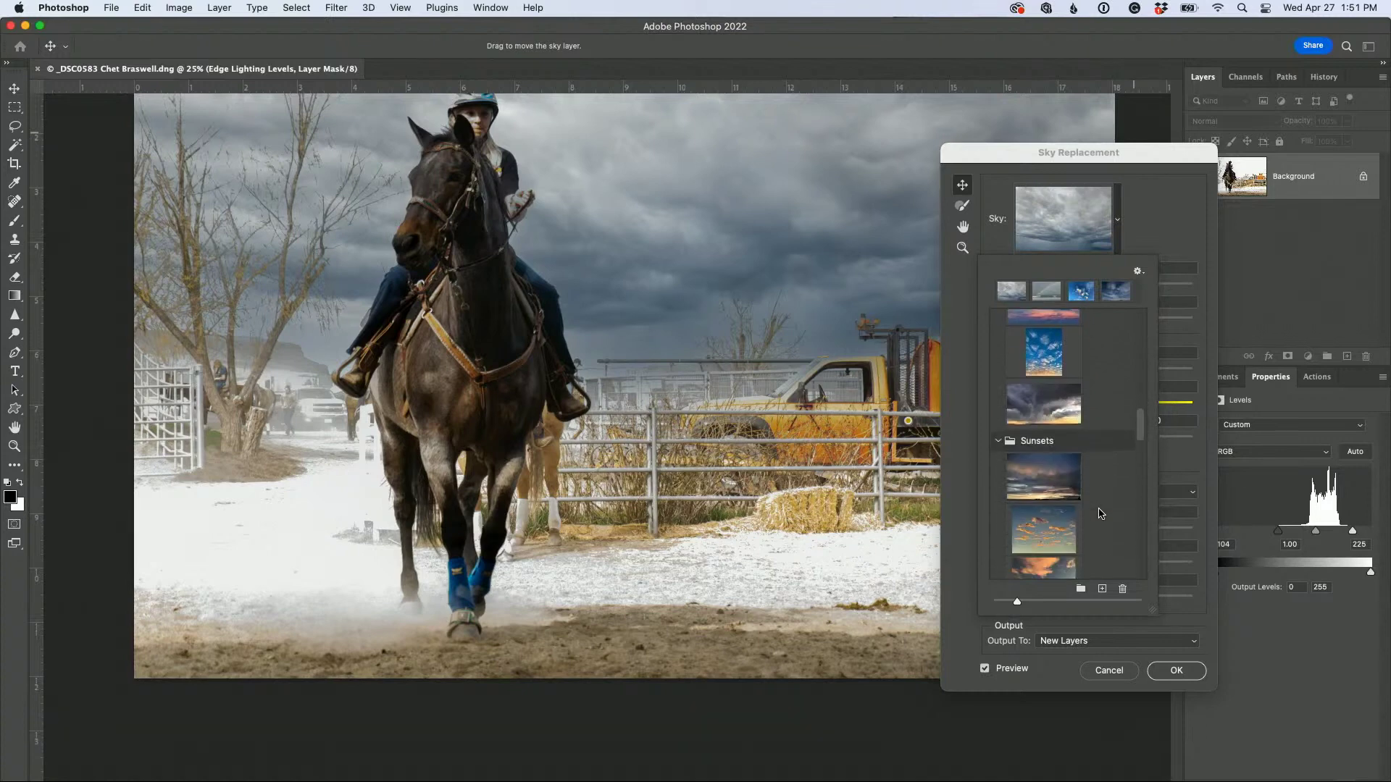
scroll(1099, 514, down, 4)
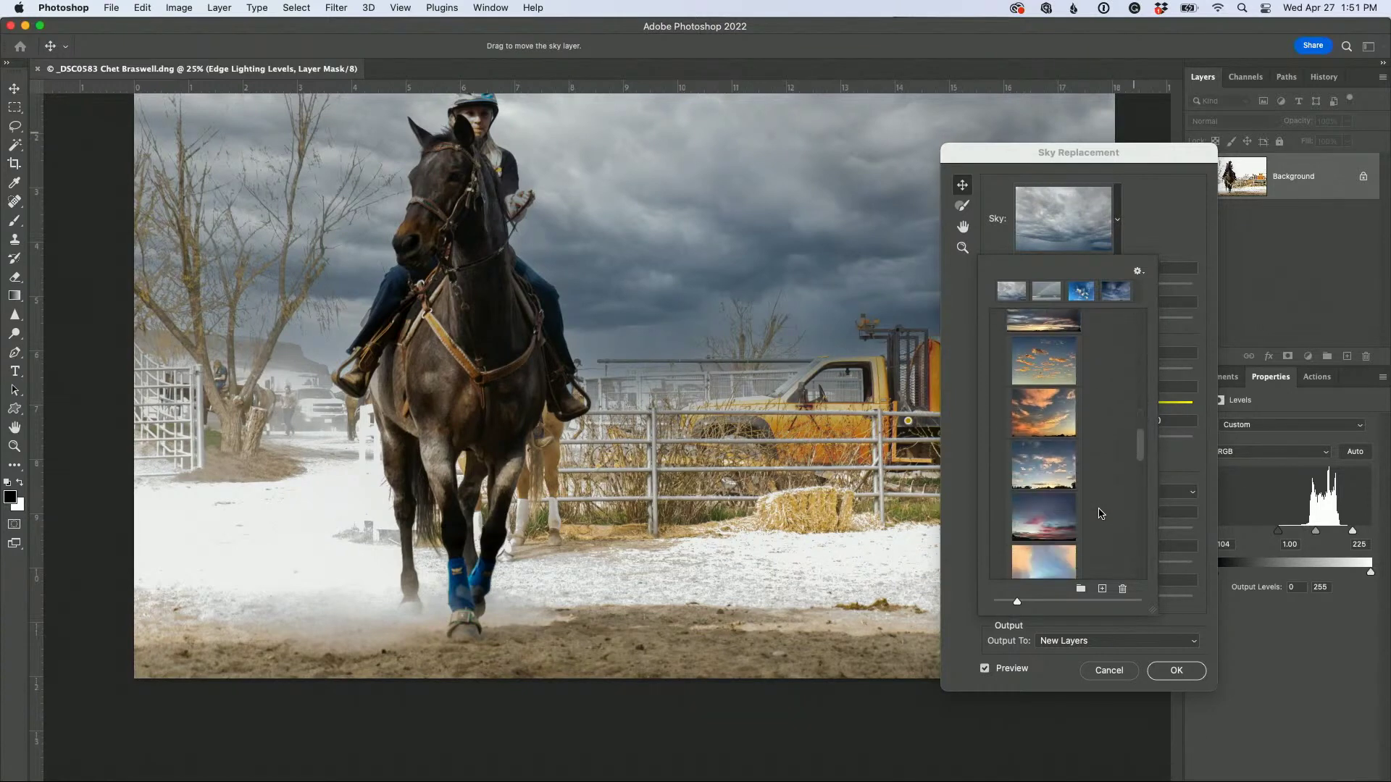
click(1074, 507)
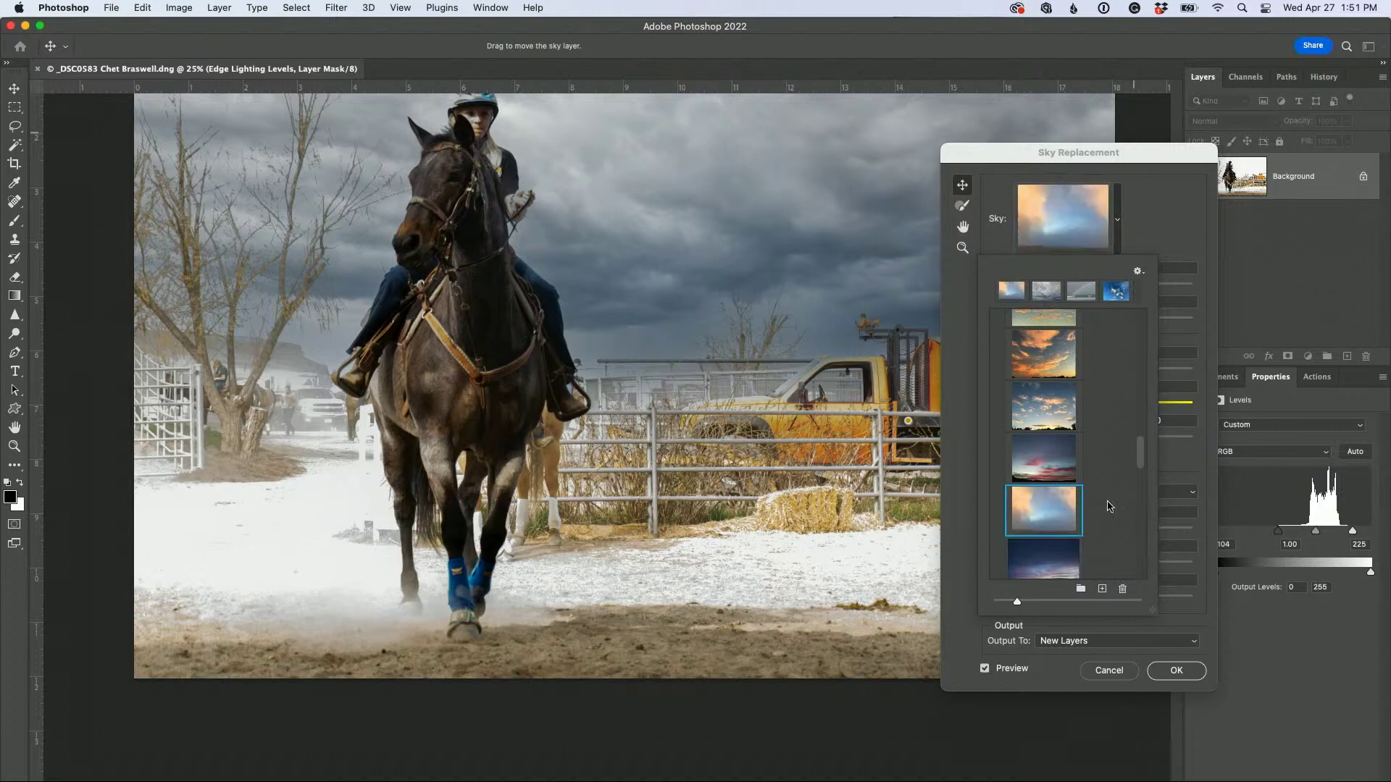
scroll(1118, 499, down, 2)
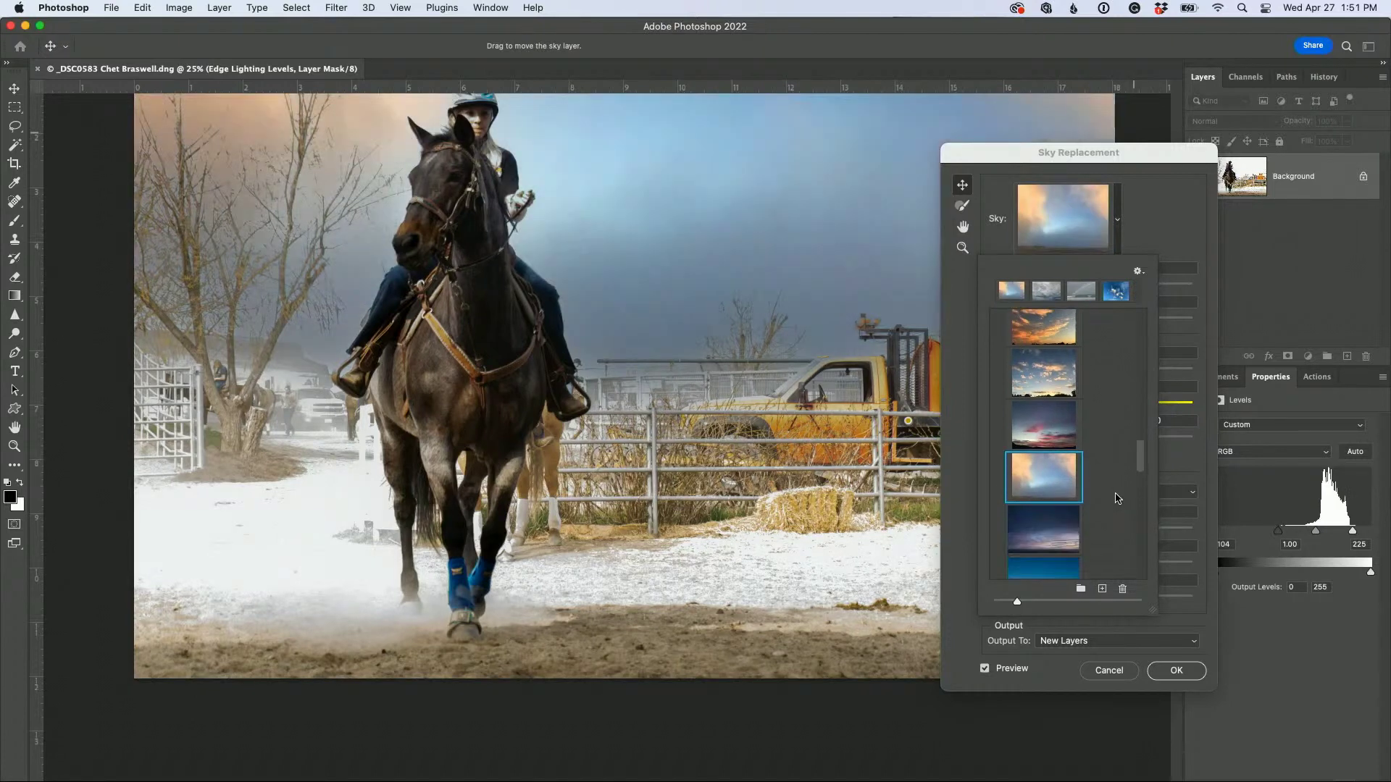
click(1047, 515)
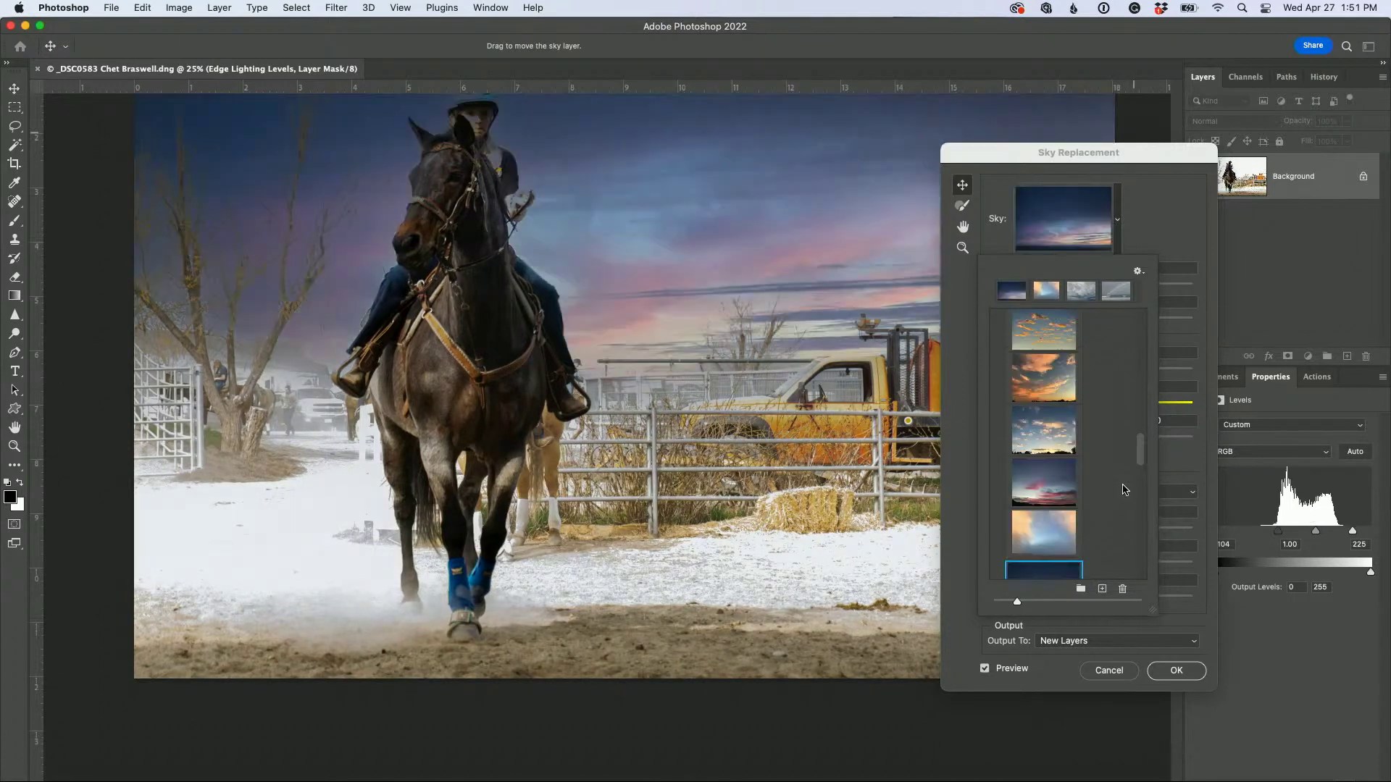
scroll(1119, 490, up, 3)
scroll(1094, 466, up, 2)
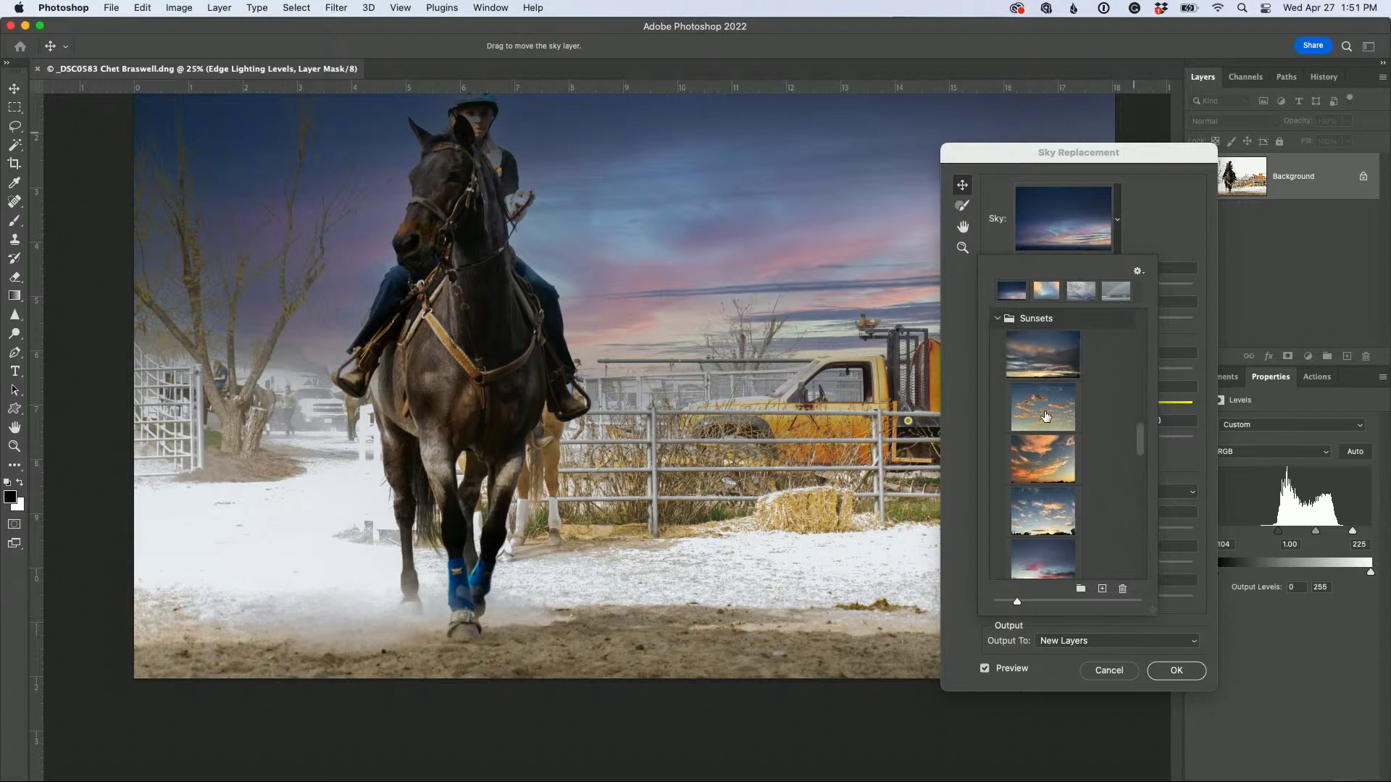
click(1045, 414)
Choose the grey overcast sky from the Spectacular presets and apply the replacement, output to New Layers
scroll(1107, 424, up, 3)
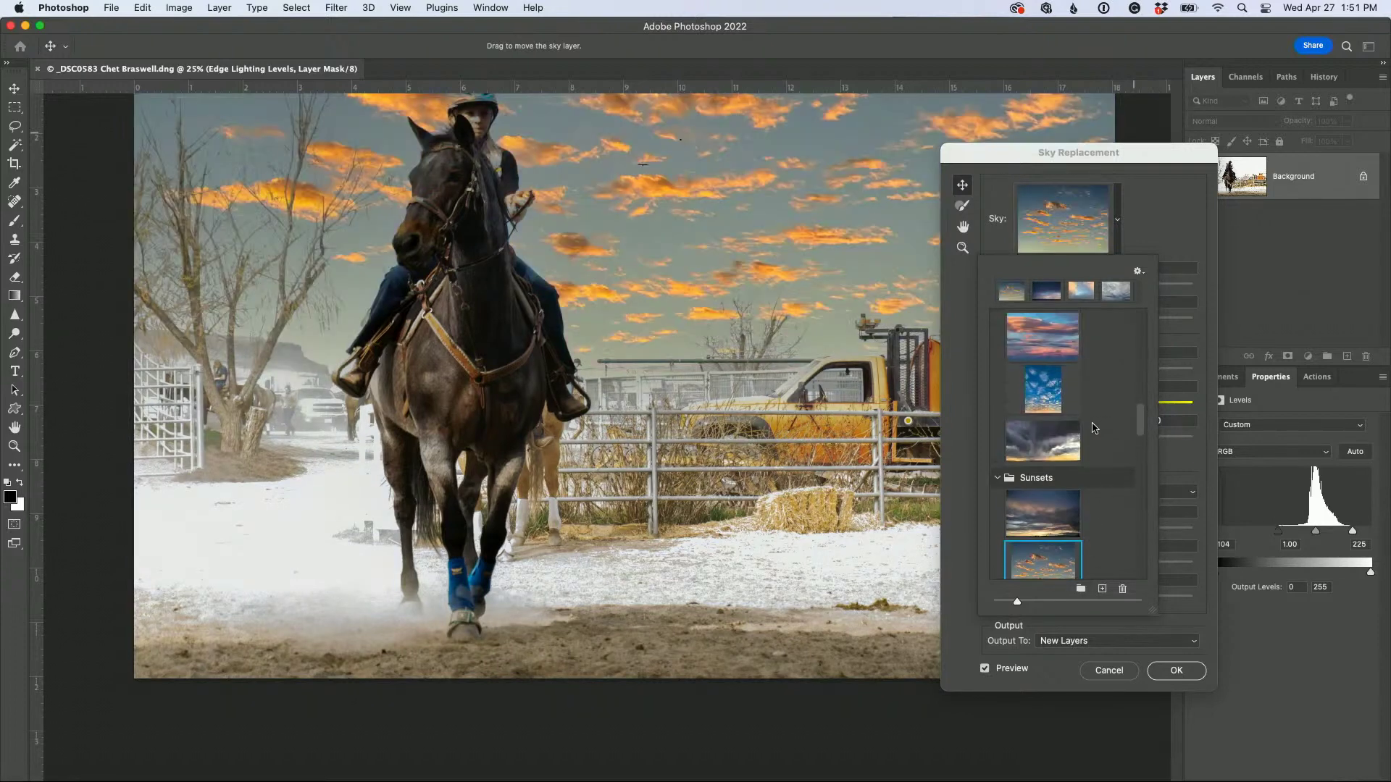
scroll(1094, 413, up, 5)
click(1052, 446)
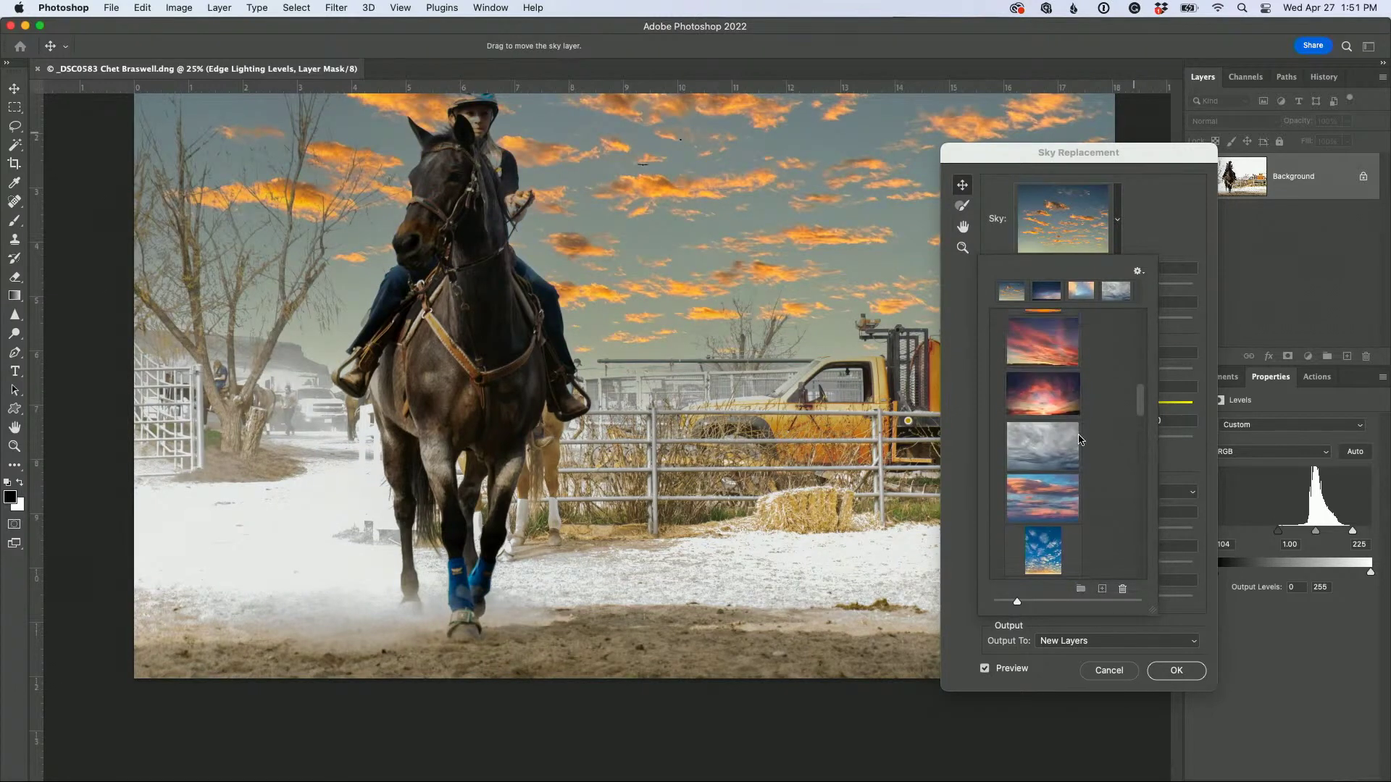
click(1170, 675)
click(1170, 673)
scroll(963, 479, up, 3)
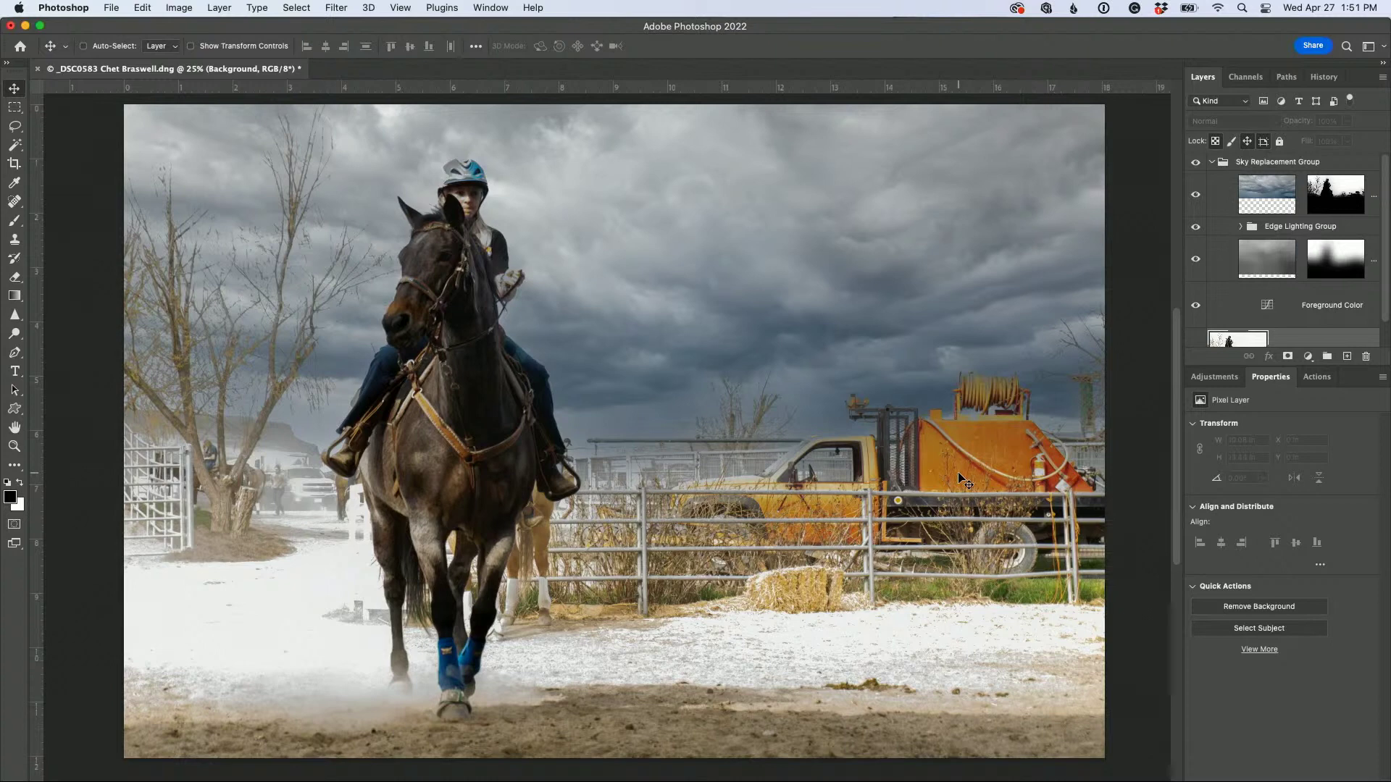
Lower the opacity of the Sky Replacement Group to 50%
click(1265, 163)
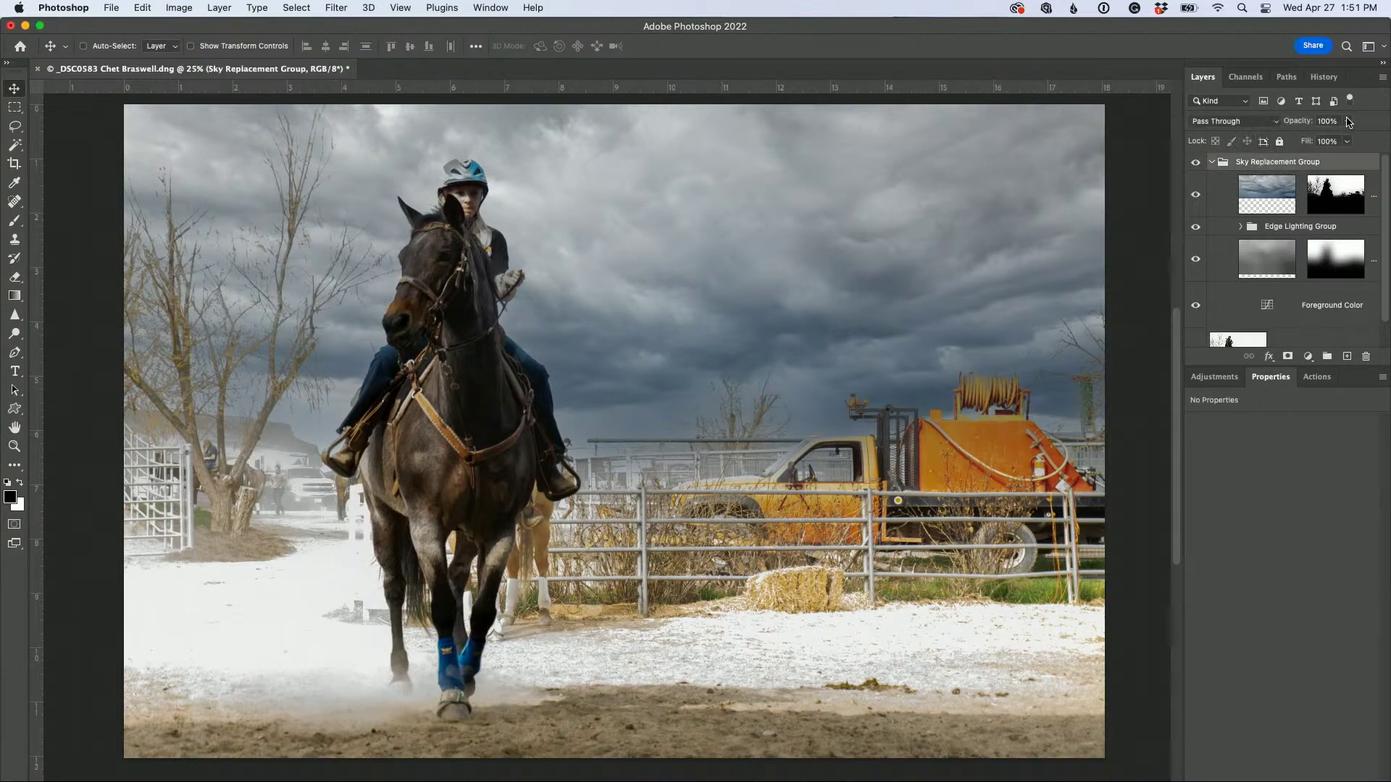
click(1348, 121)
drag(1348, 142, 1315, 143)
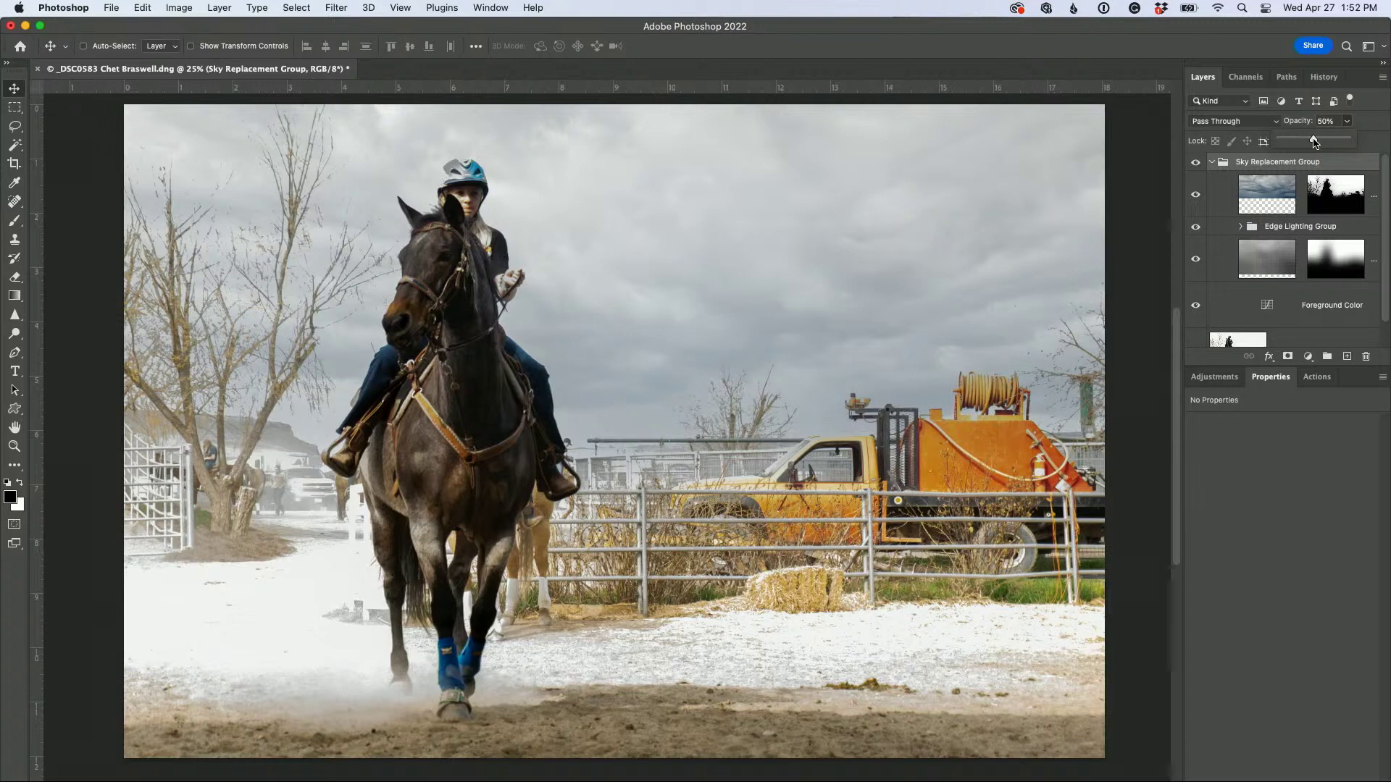
Flatten the image into a single background layer and start the Camera Raw Filter on it
click(1382, 78)
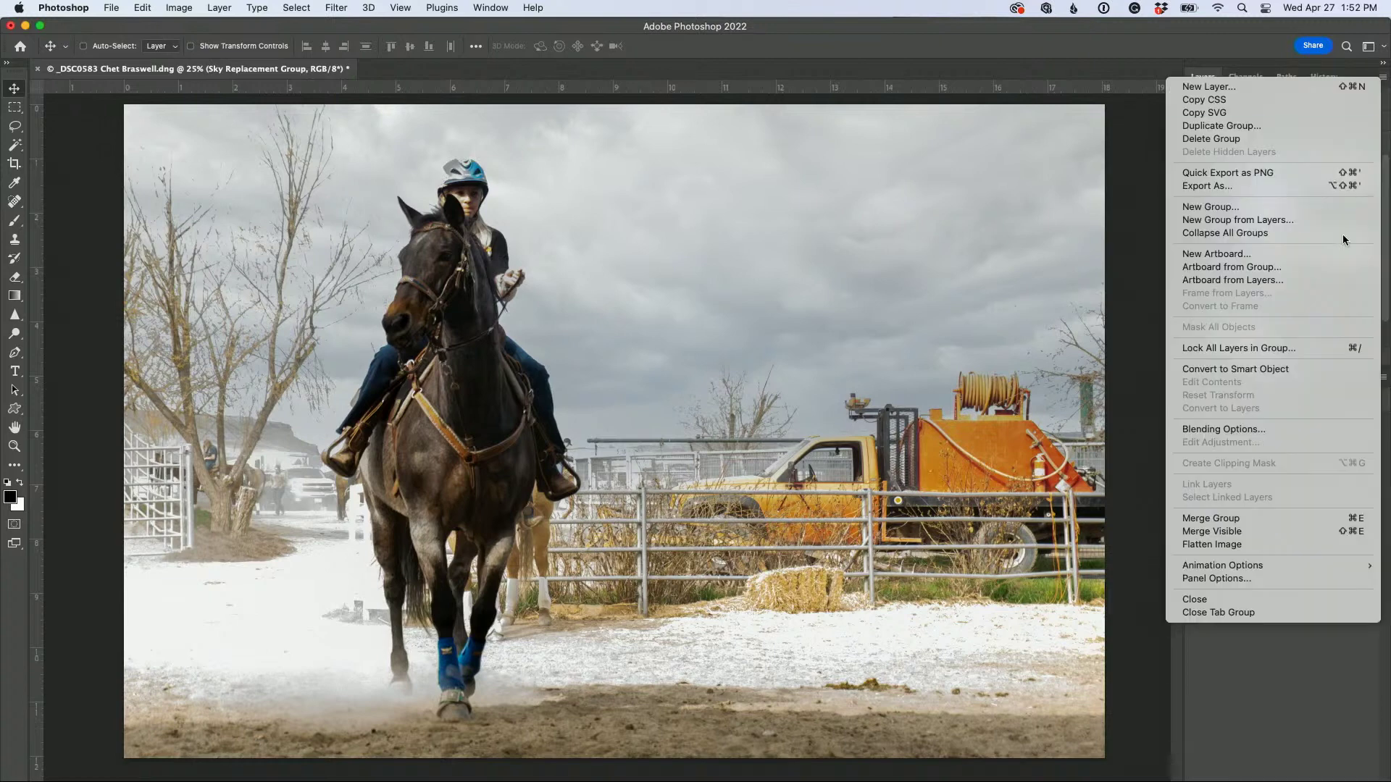
click(1292, 544)
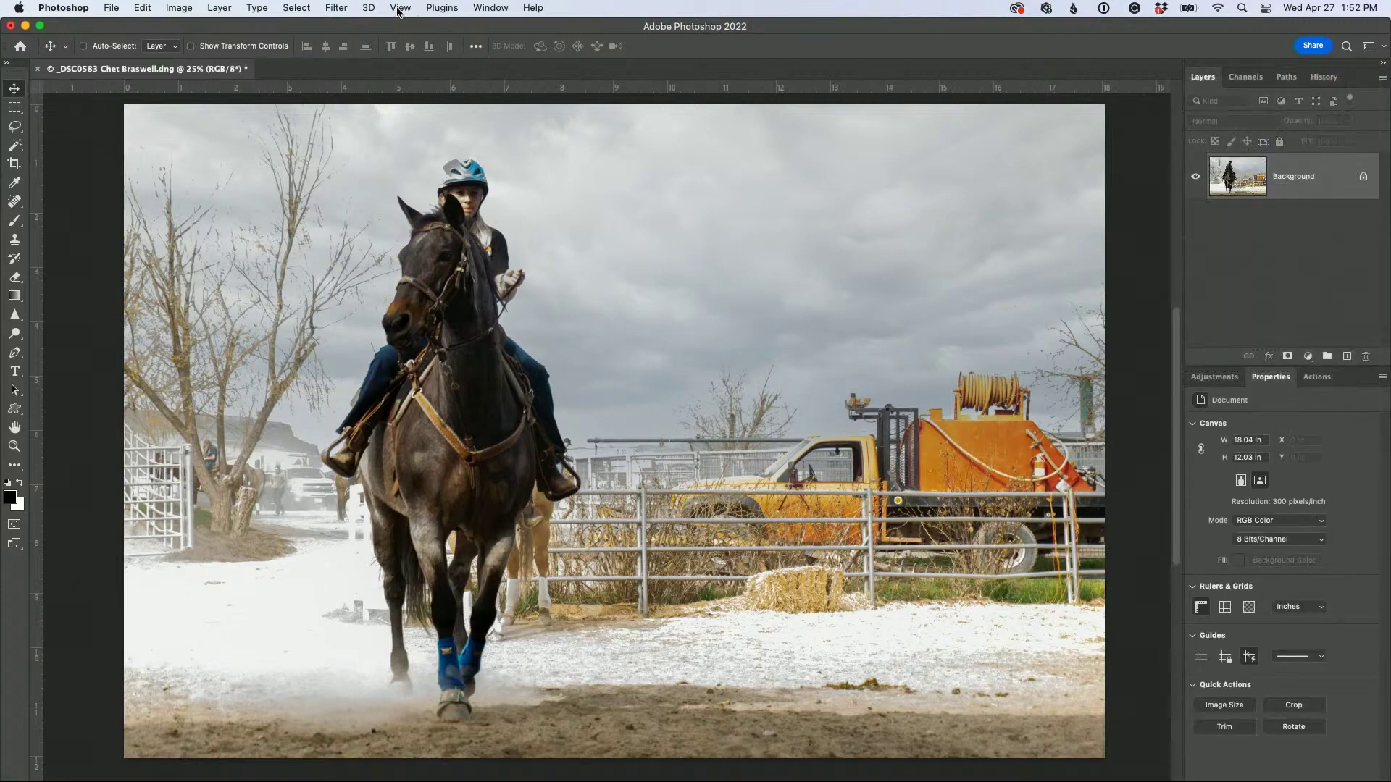
click(336, 8)
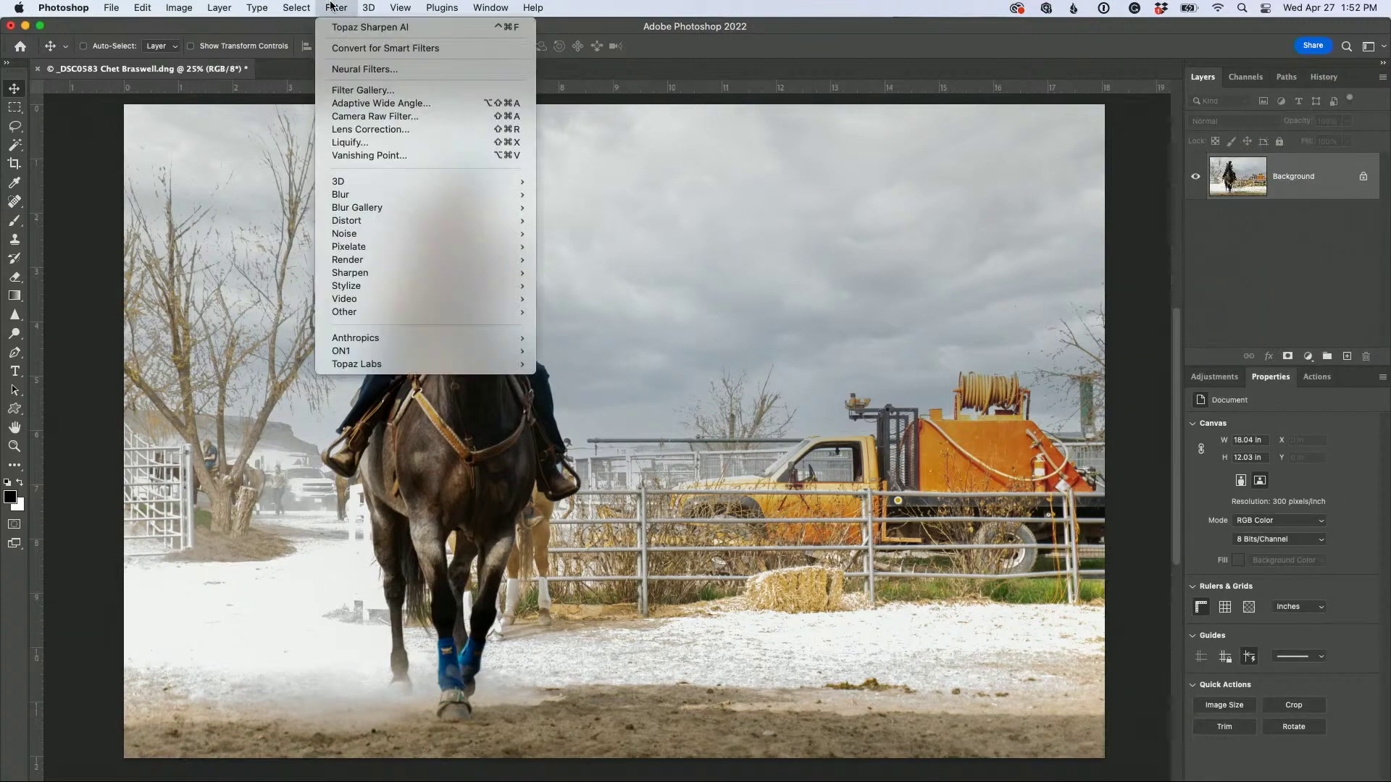
click(396, 117)
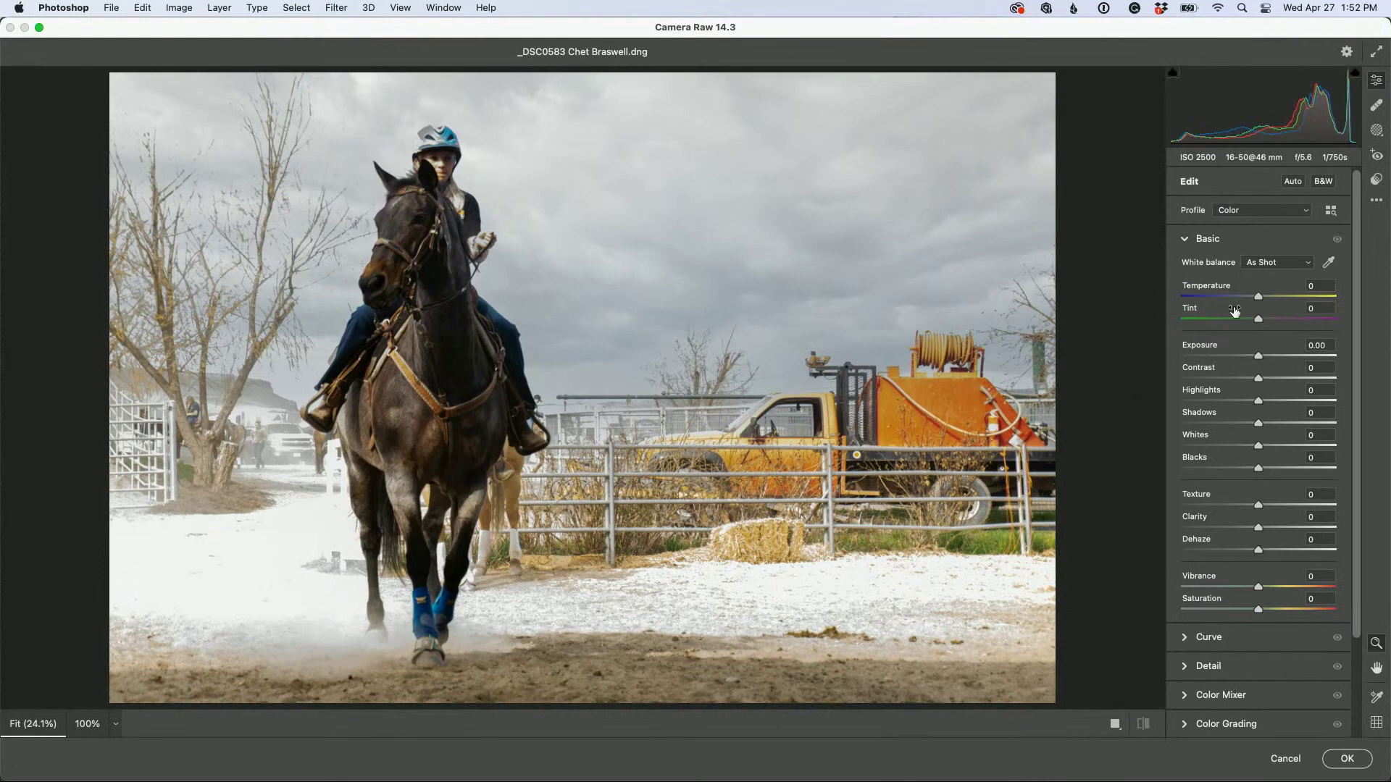
Browse the creative profiles for the horse rider photo, looking through the Artistic and Modern groups
click(1330, 211)
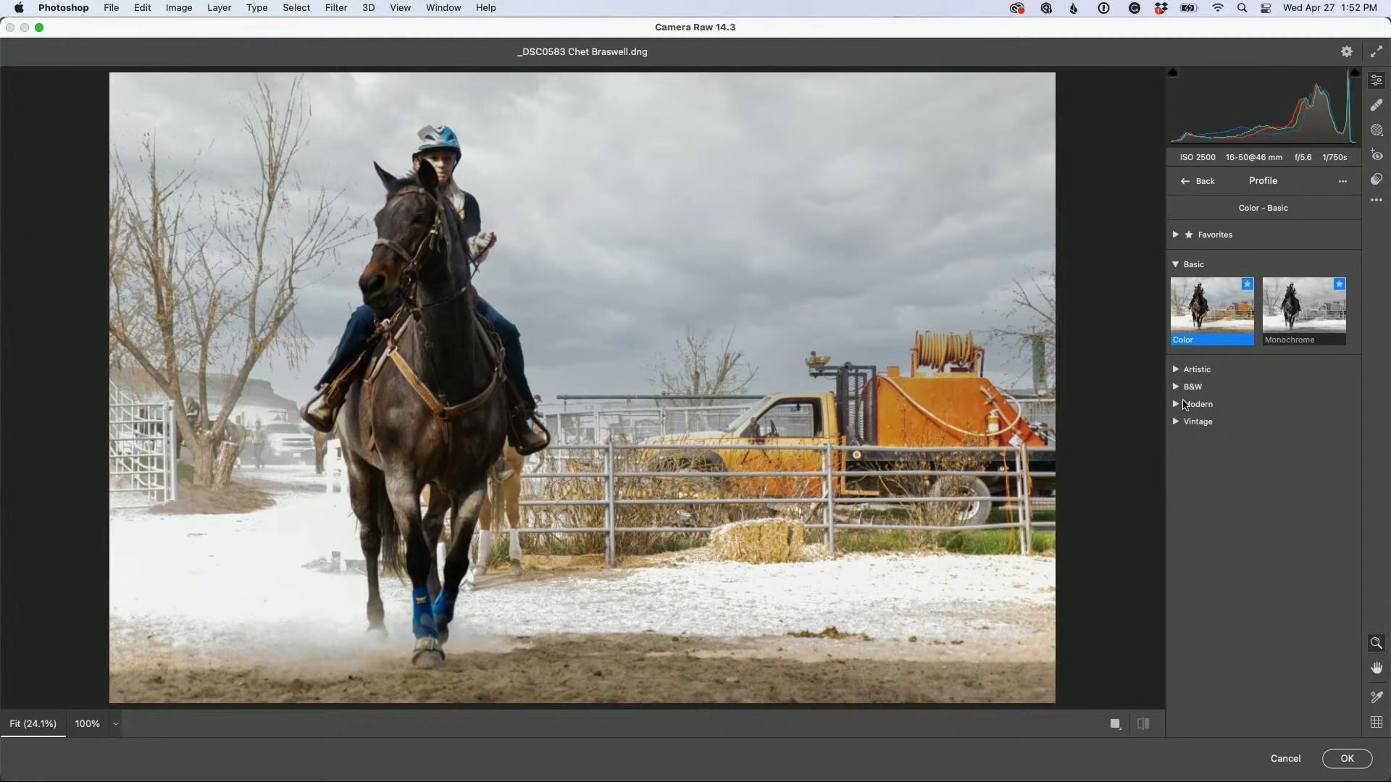
click(1177, 370)
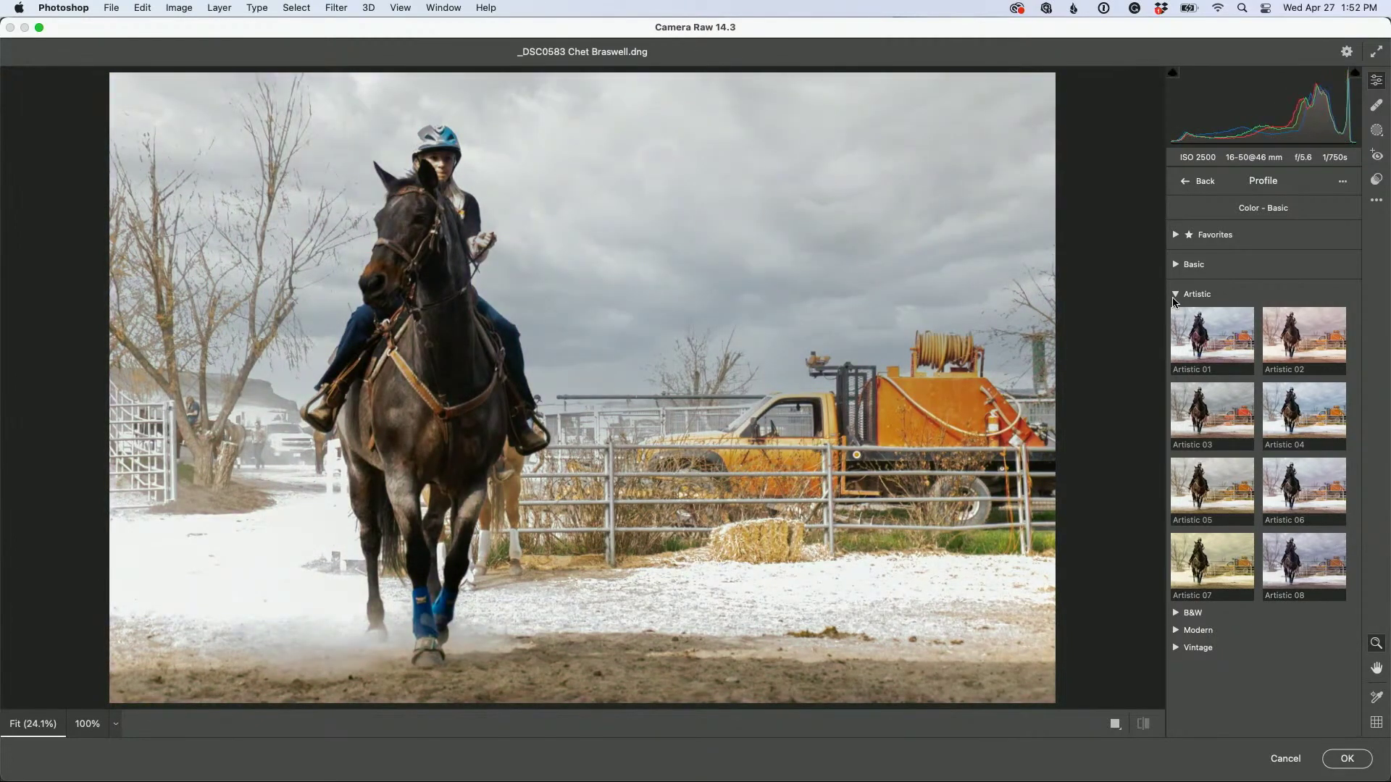
click(1176, 295)
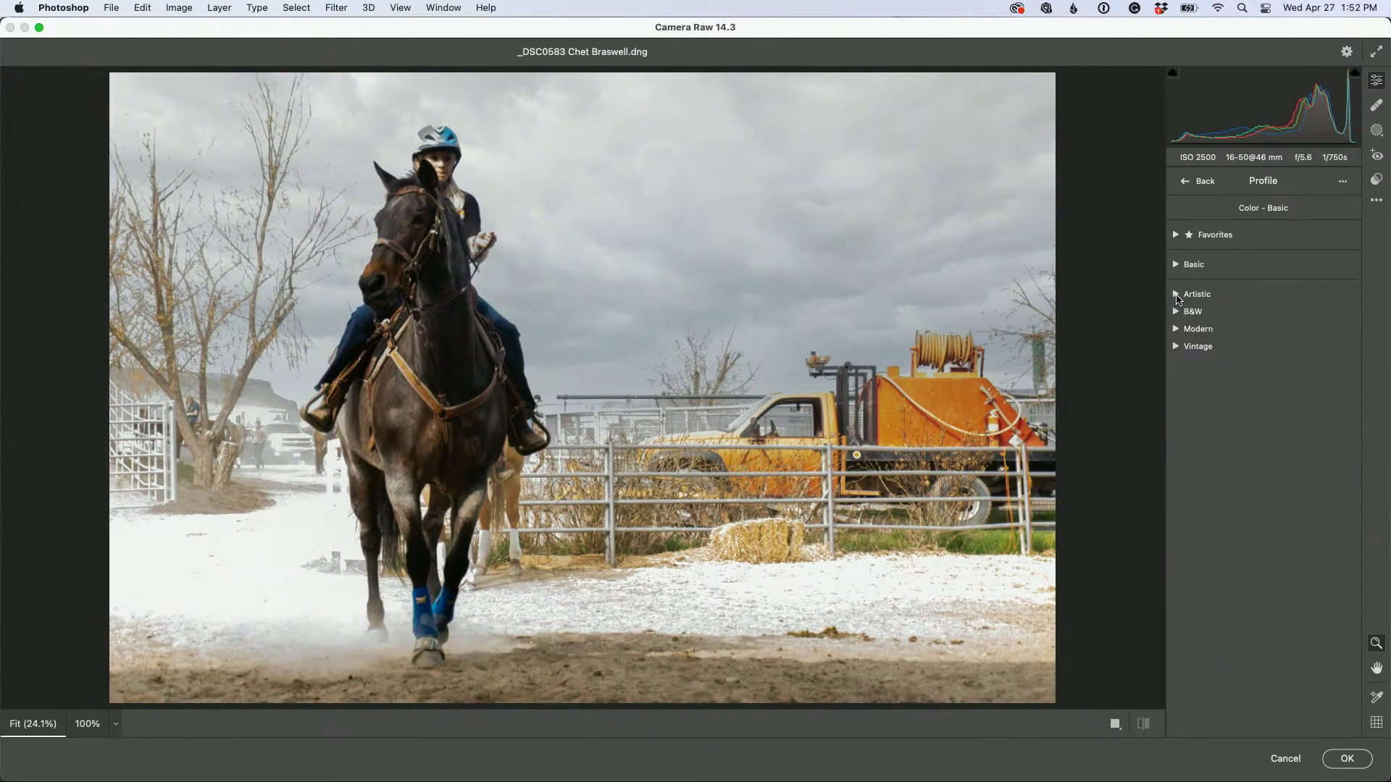
click(1176, 330)
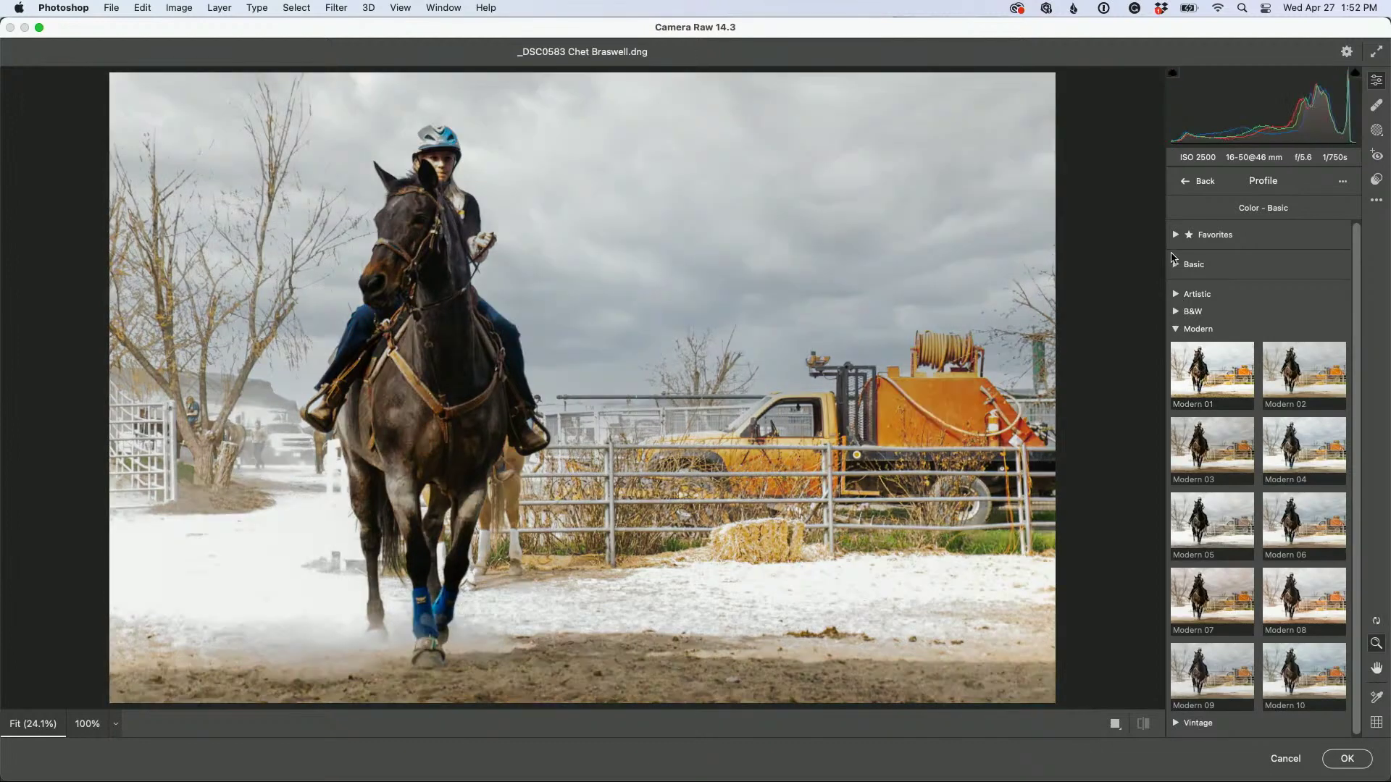
click(1176, 330)
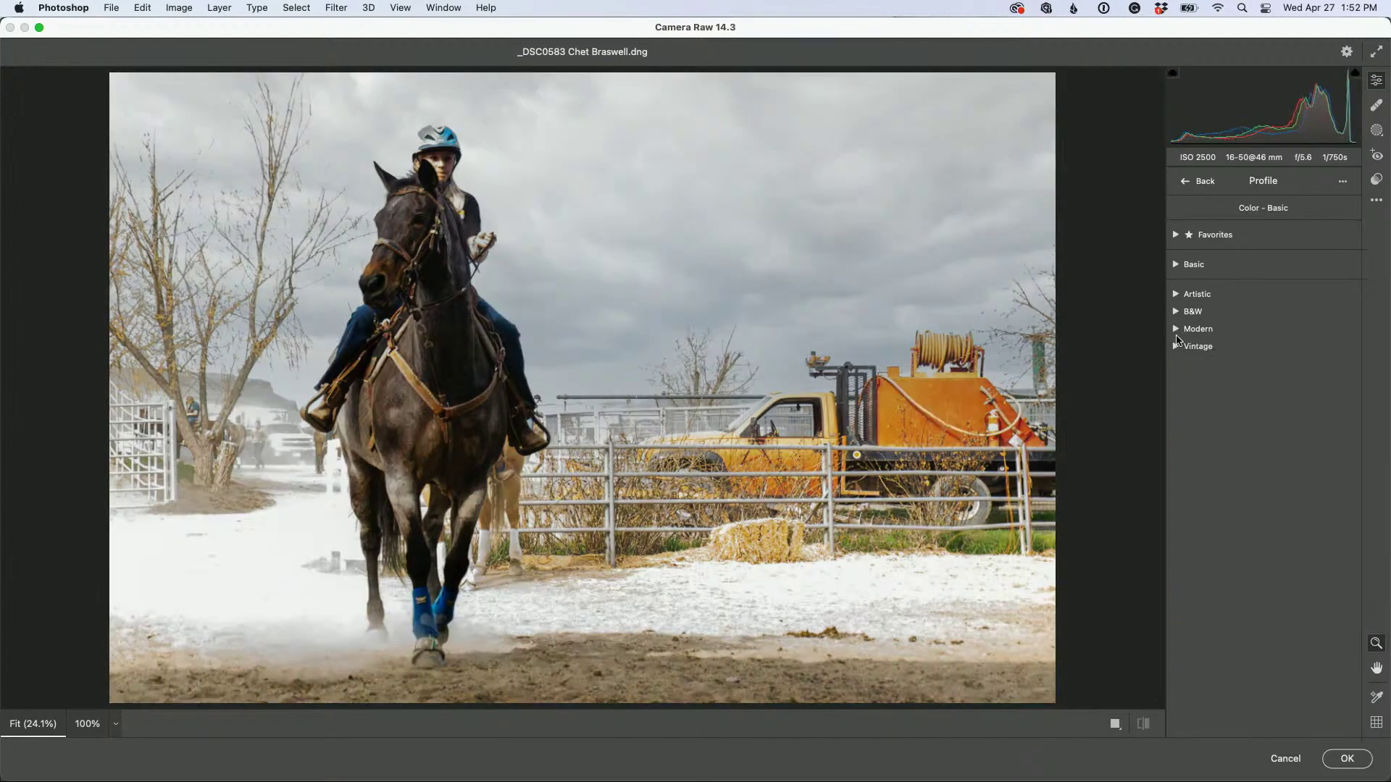
Apply the Vintage 02 profile to the photo at an amount of 104 and accept the Camera Raw edit
click(1175, 347)
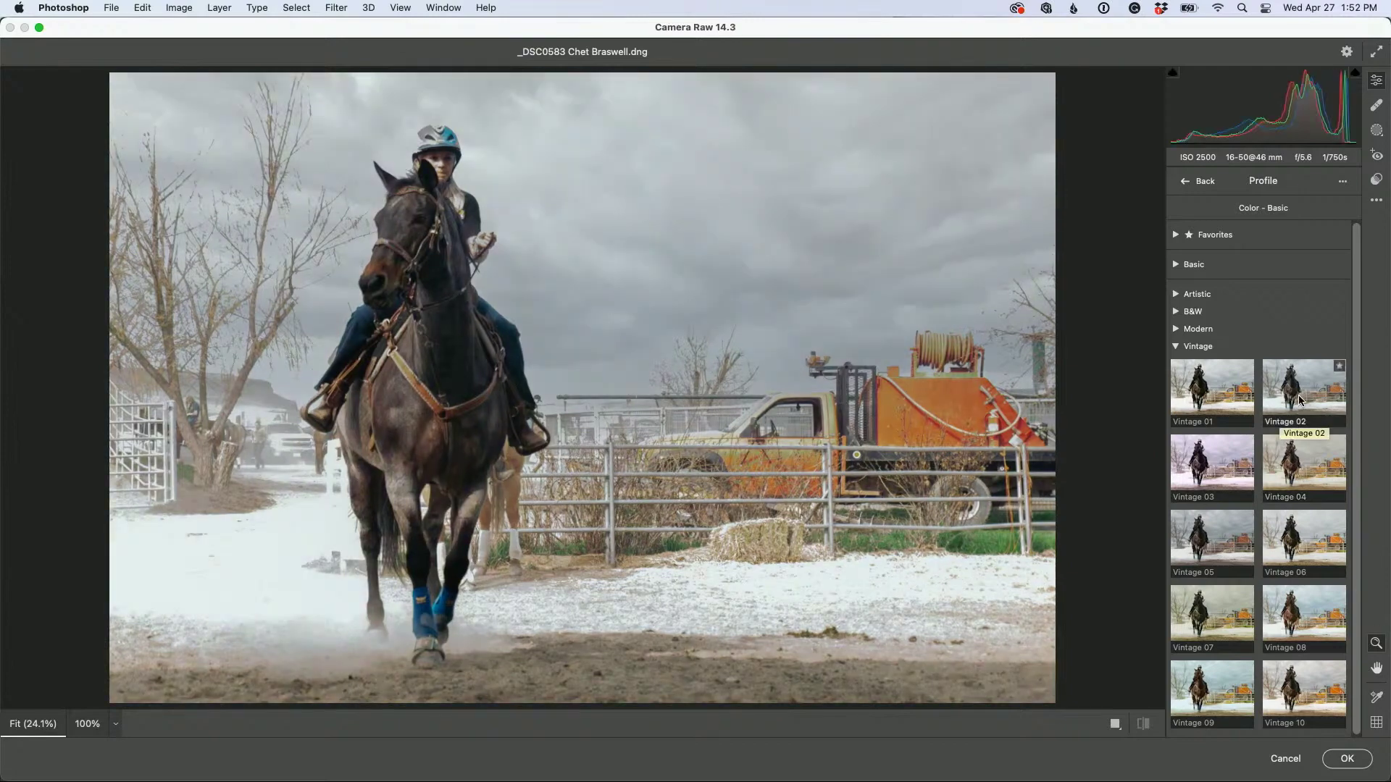
click(1299, 403)
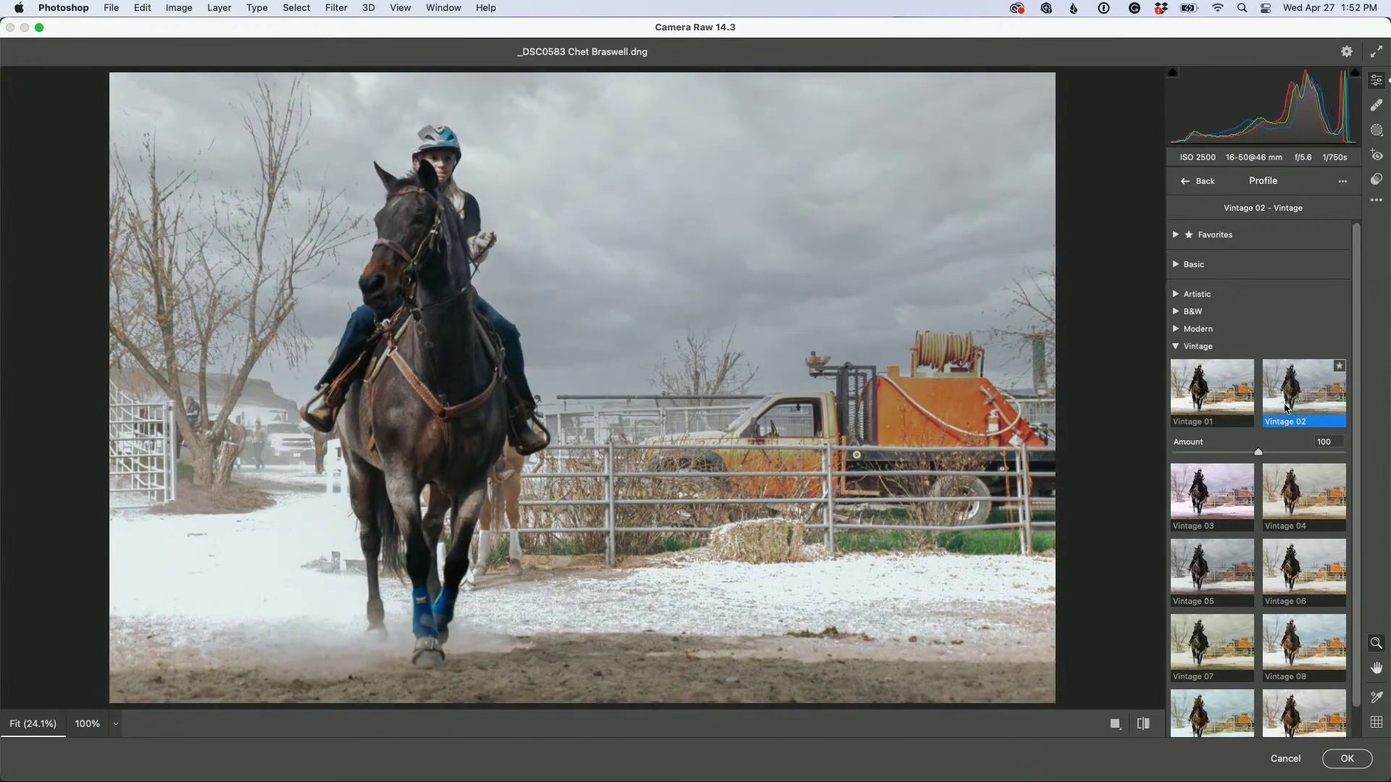
mouse_move(1259, 452)
mouse_down()
mouse_move(1289, 453)
mouse_move(1262, 452)
mouse_up()
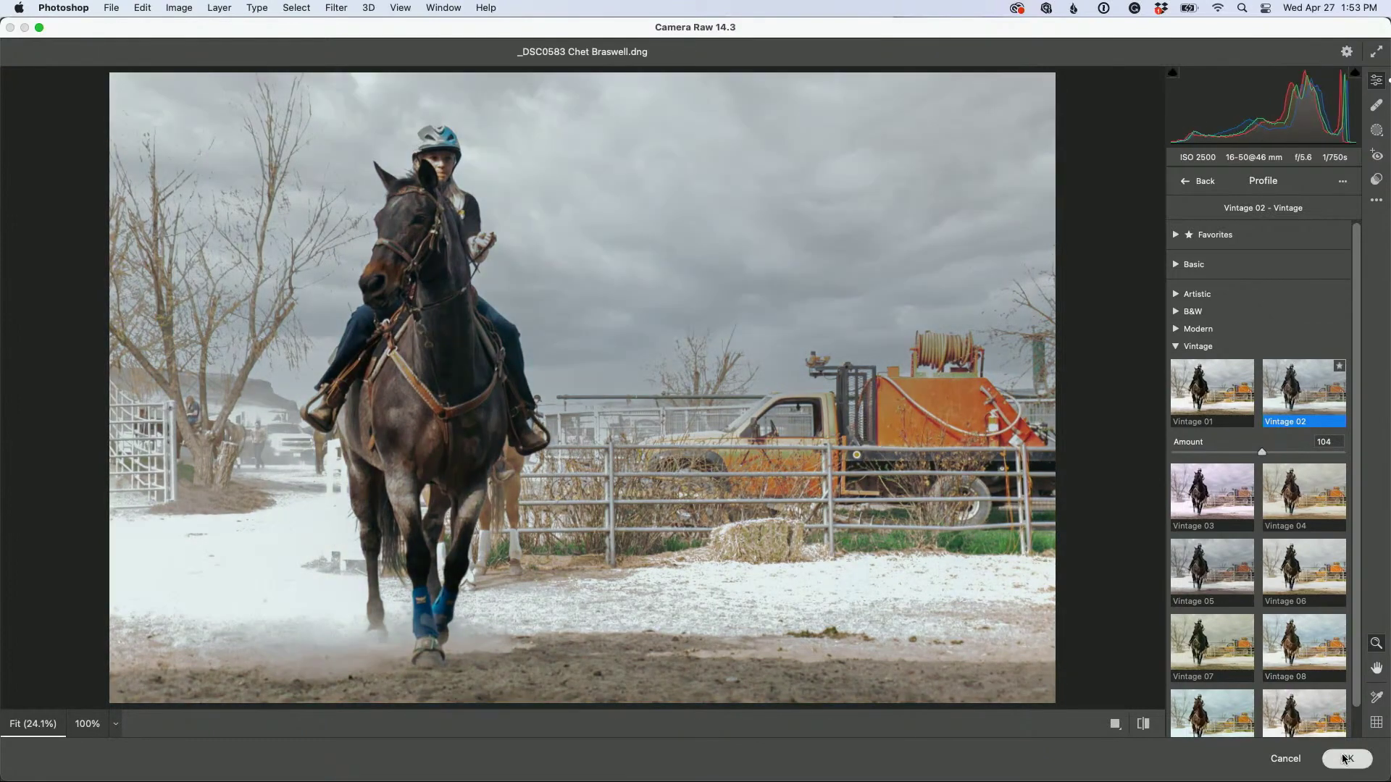
click(1347, 758)
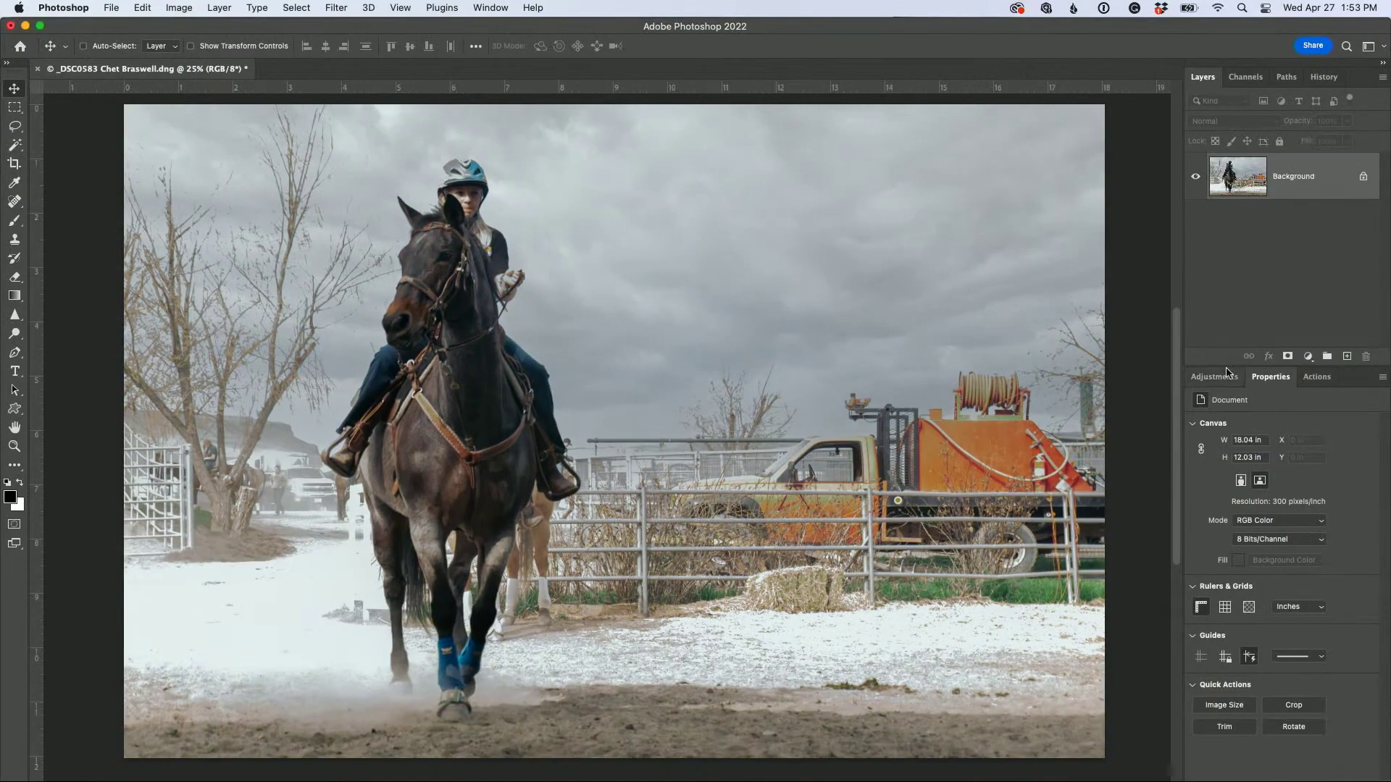
Sharpen the photo with Topaz Sharpen AI, using automatic selection of the sharpen model, and apply the result
click(333, 8)
mouse_move(377, 364)
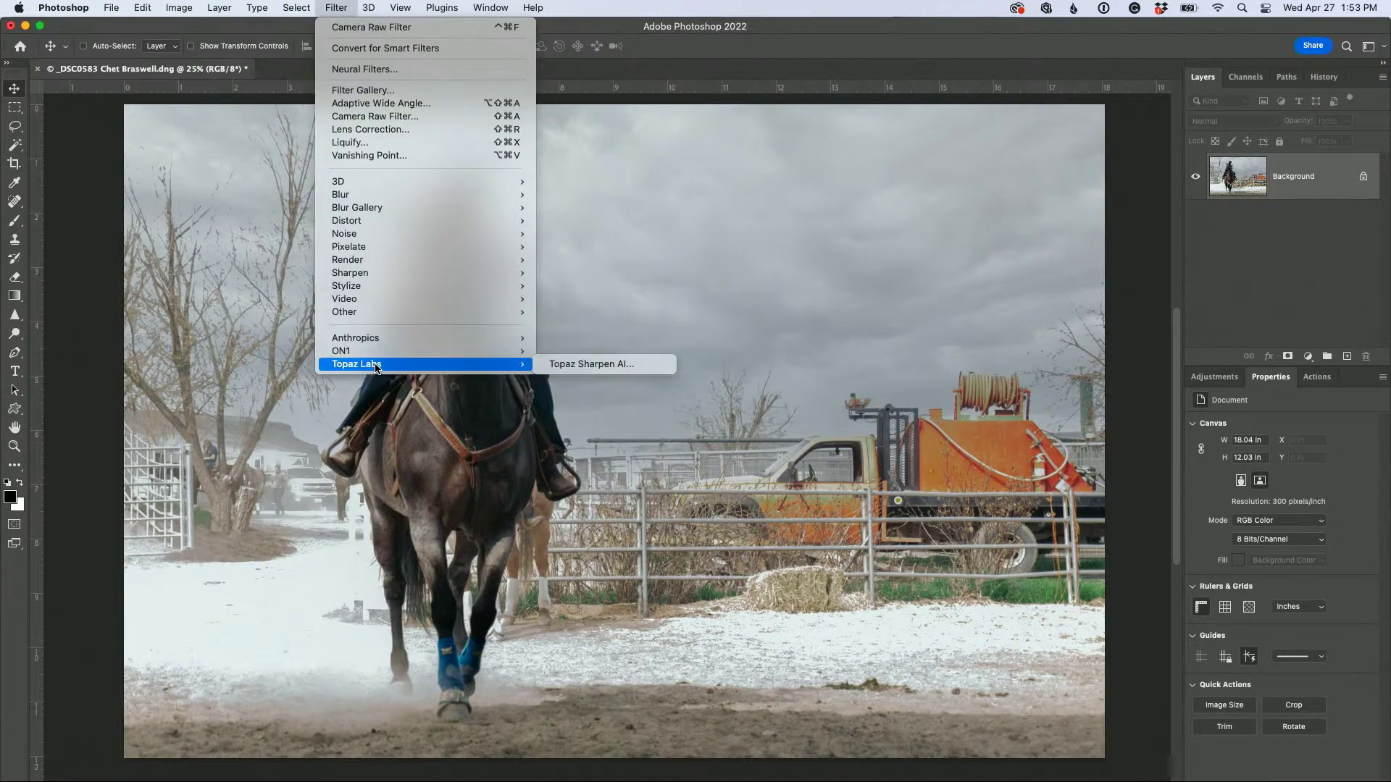
click(588, 366)
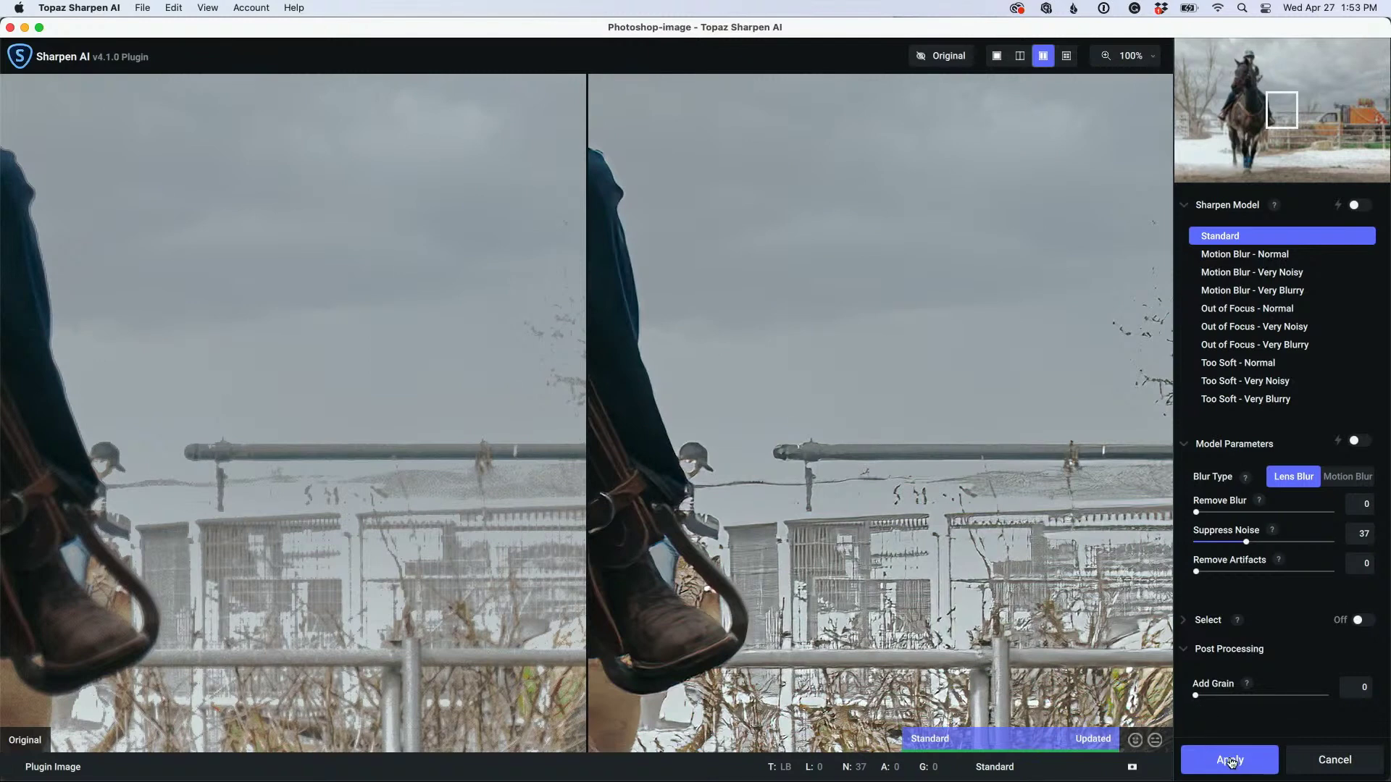
drag(833, 581, 1082, 553)
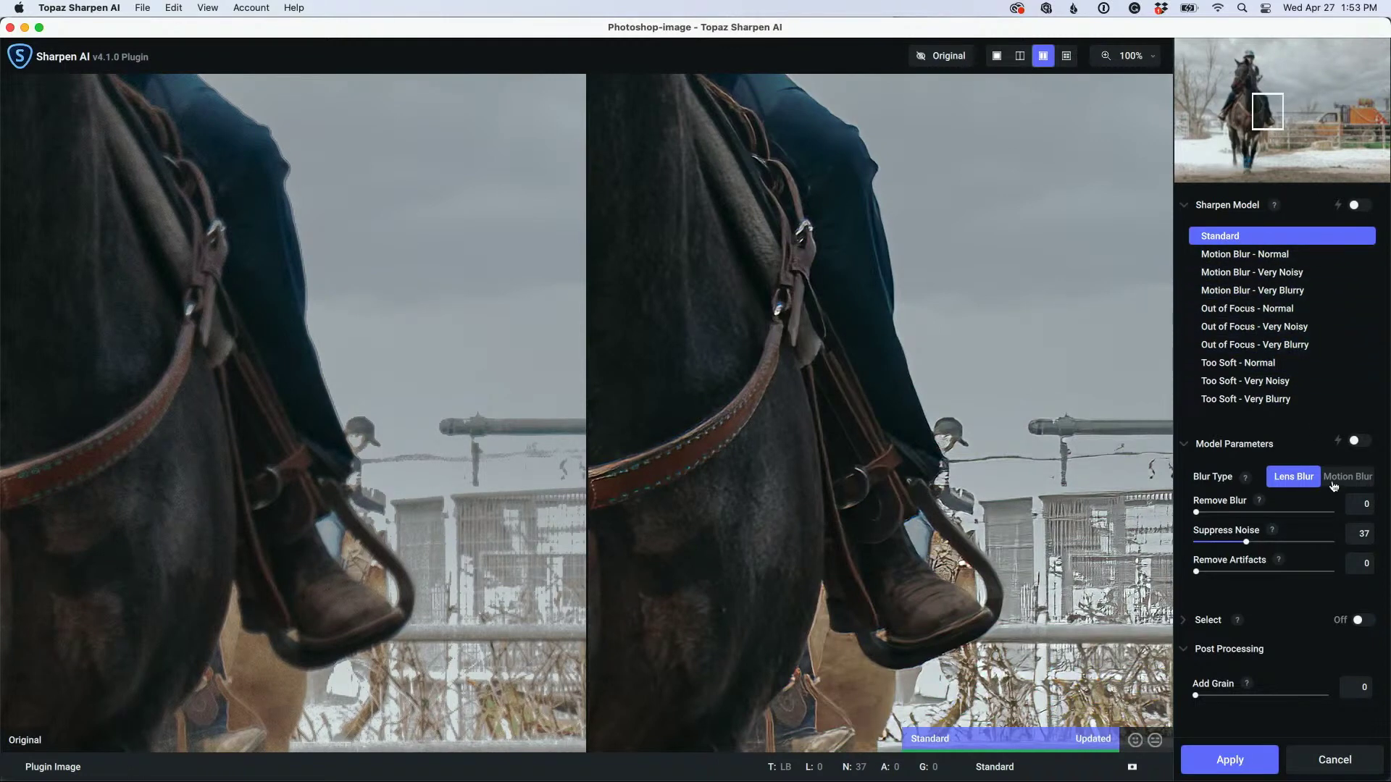
click(1356, 205)
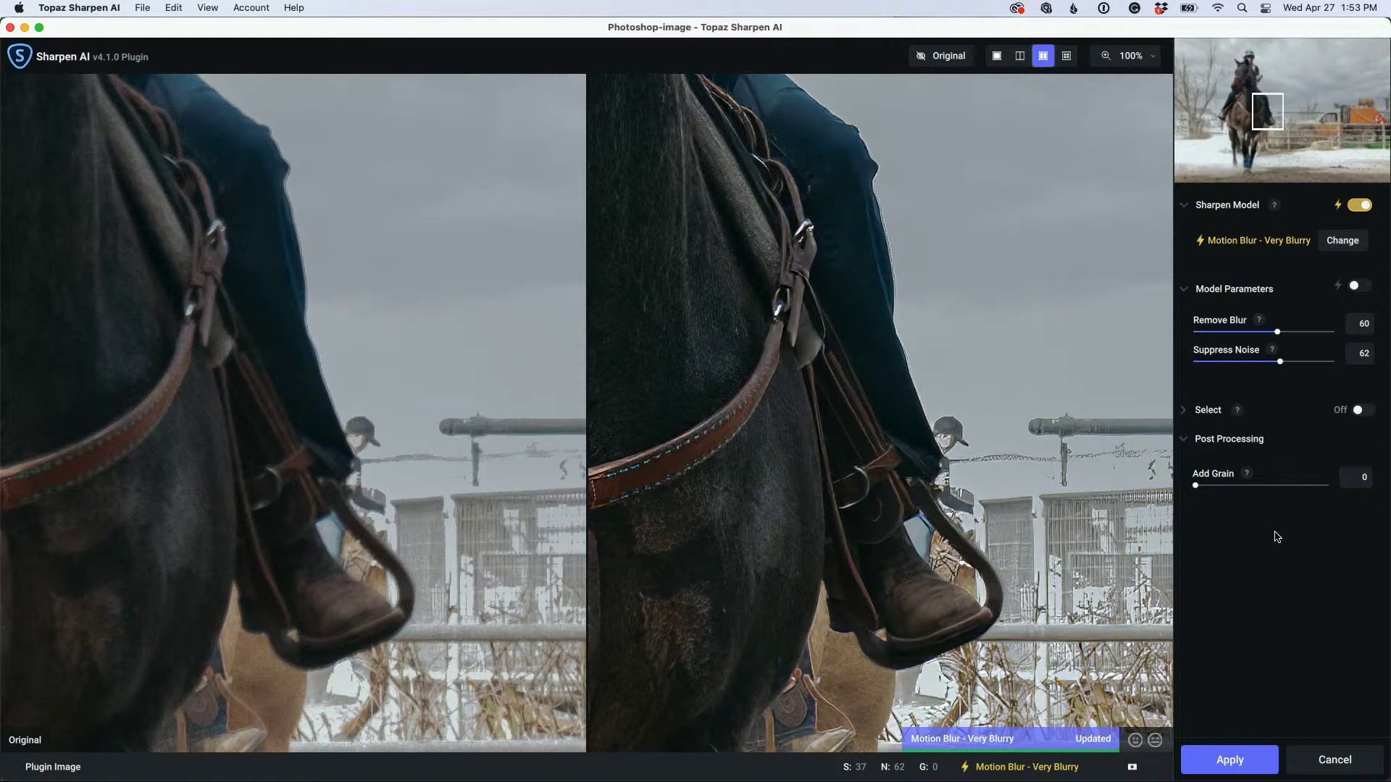
click(1234, 760)
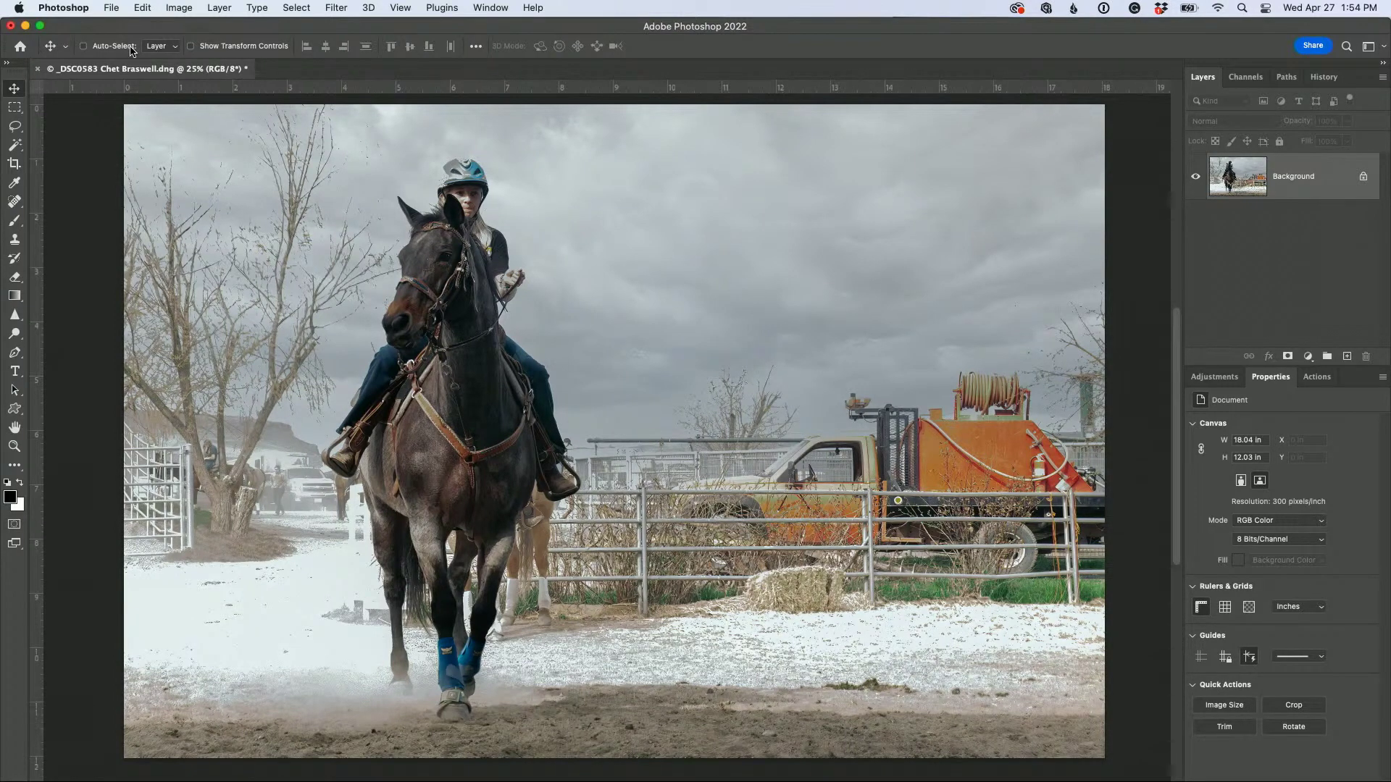
Reopen the recent _DSC0583 raw file, reset its Camera Raw settings to default and open it as a second document
click(111, 7)
mouse_move(145, 79)
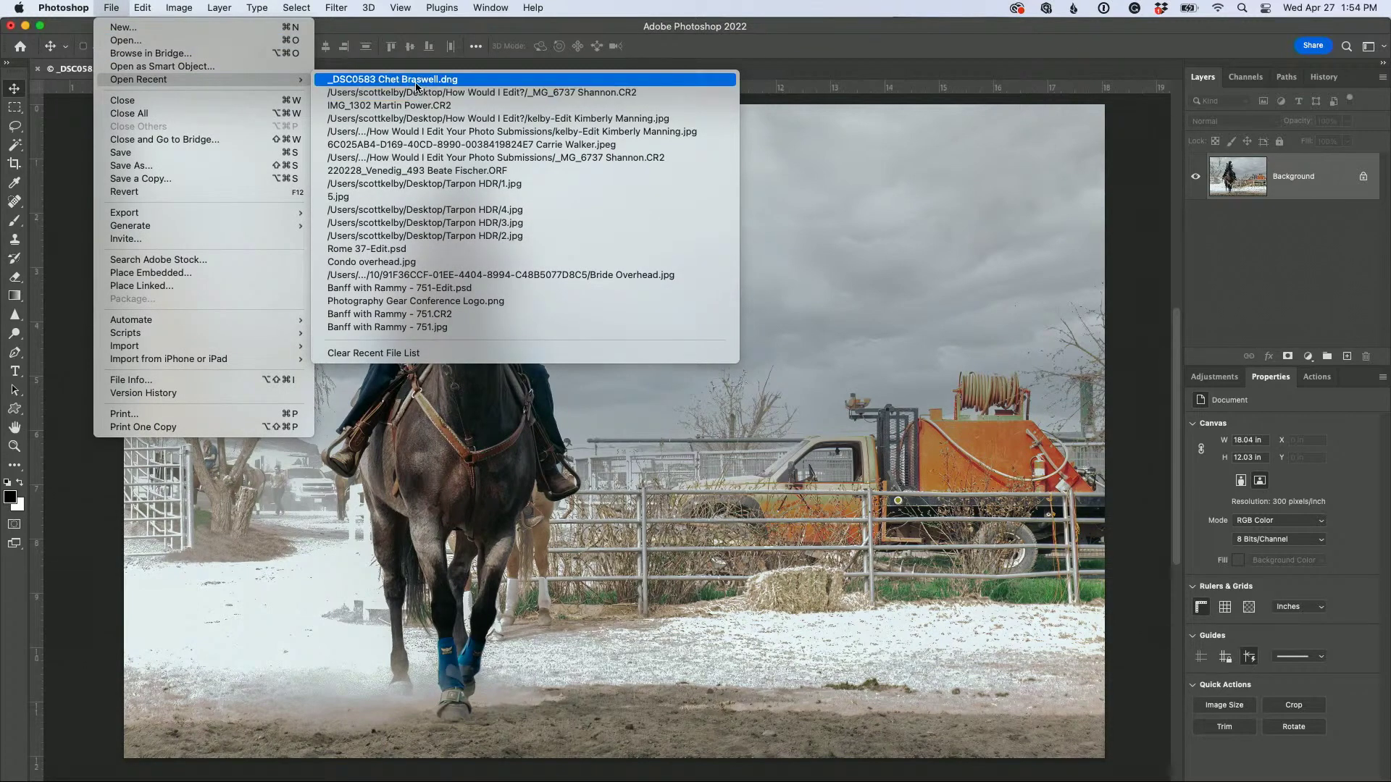
click(417, 80)
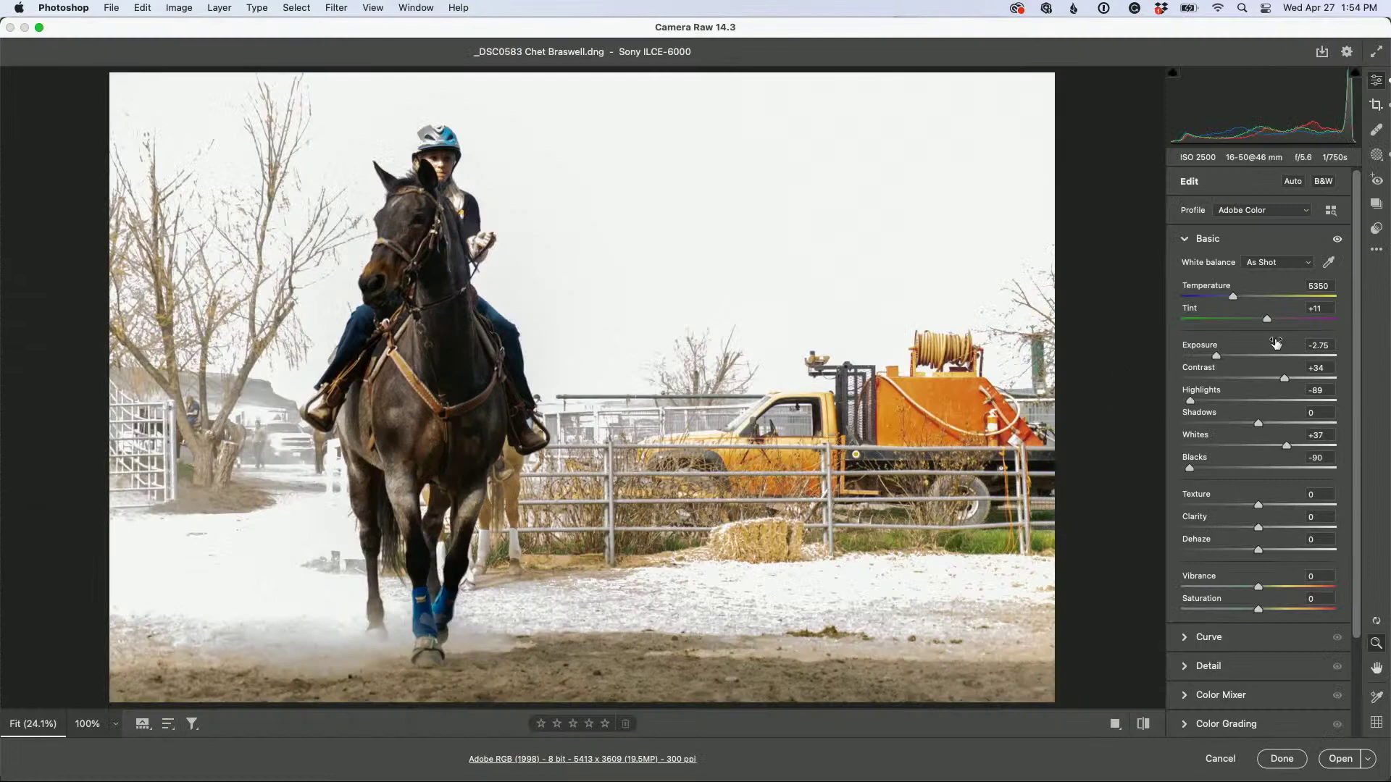
click(1377, 249)
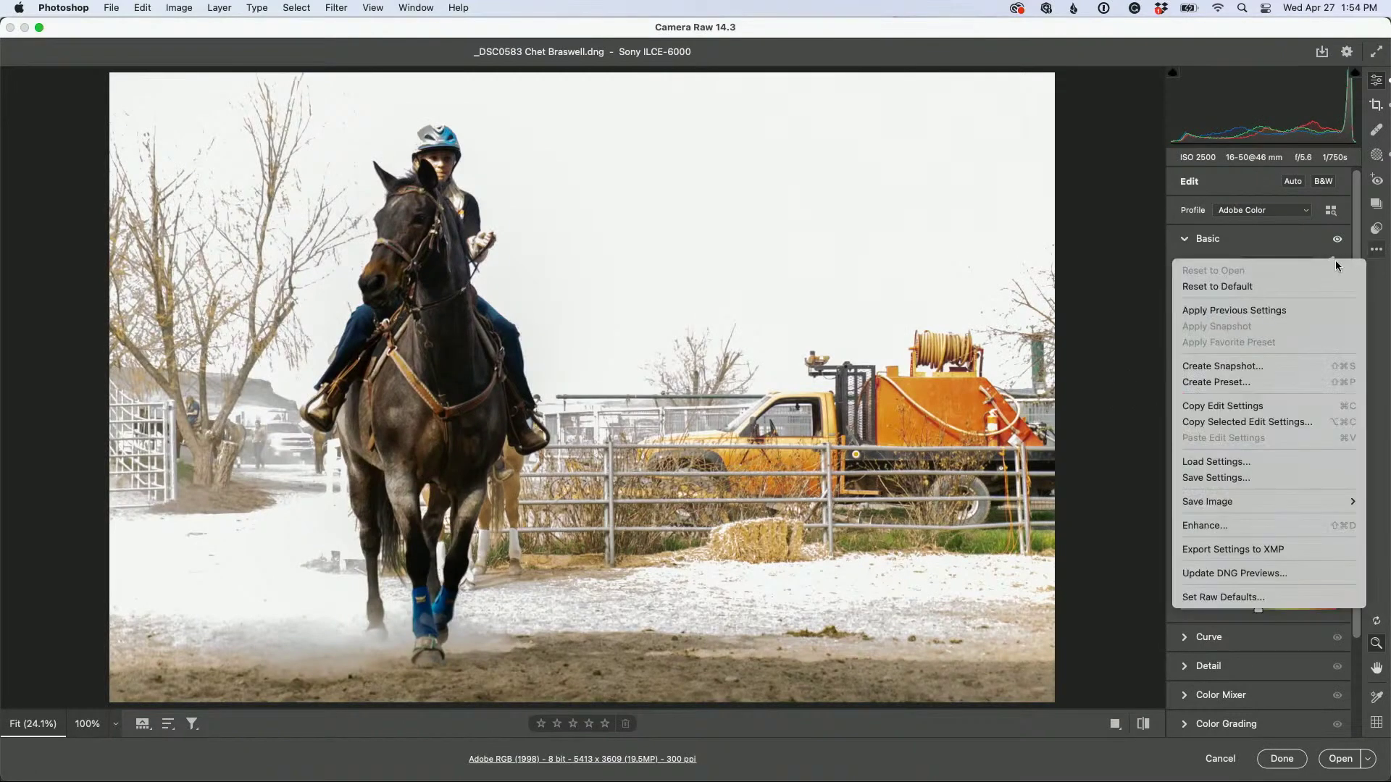
click(1298, 287)
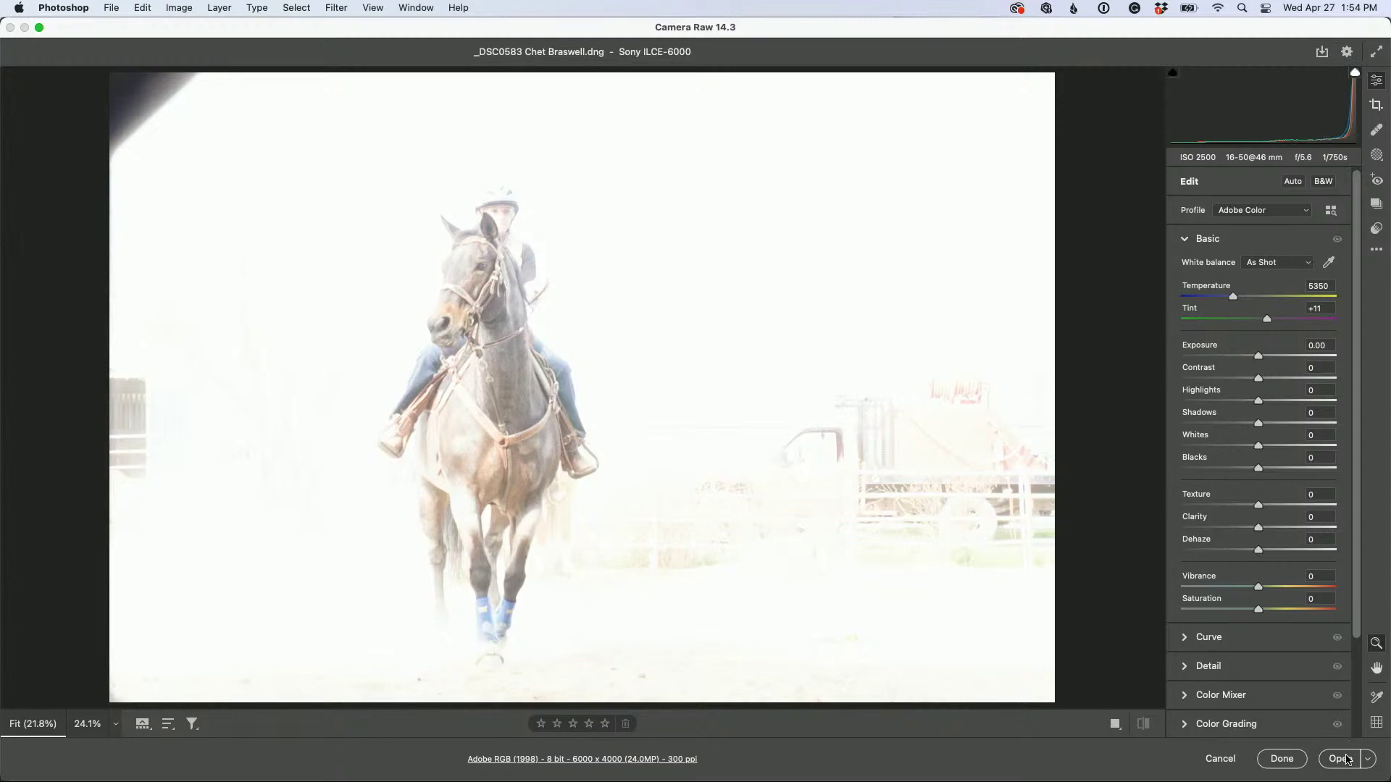
click(1339, 758)
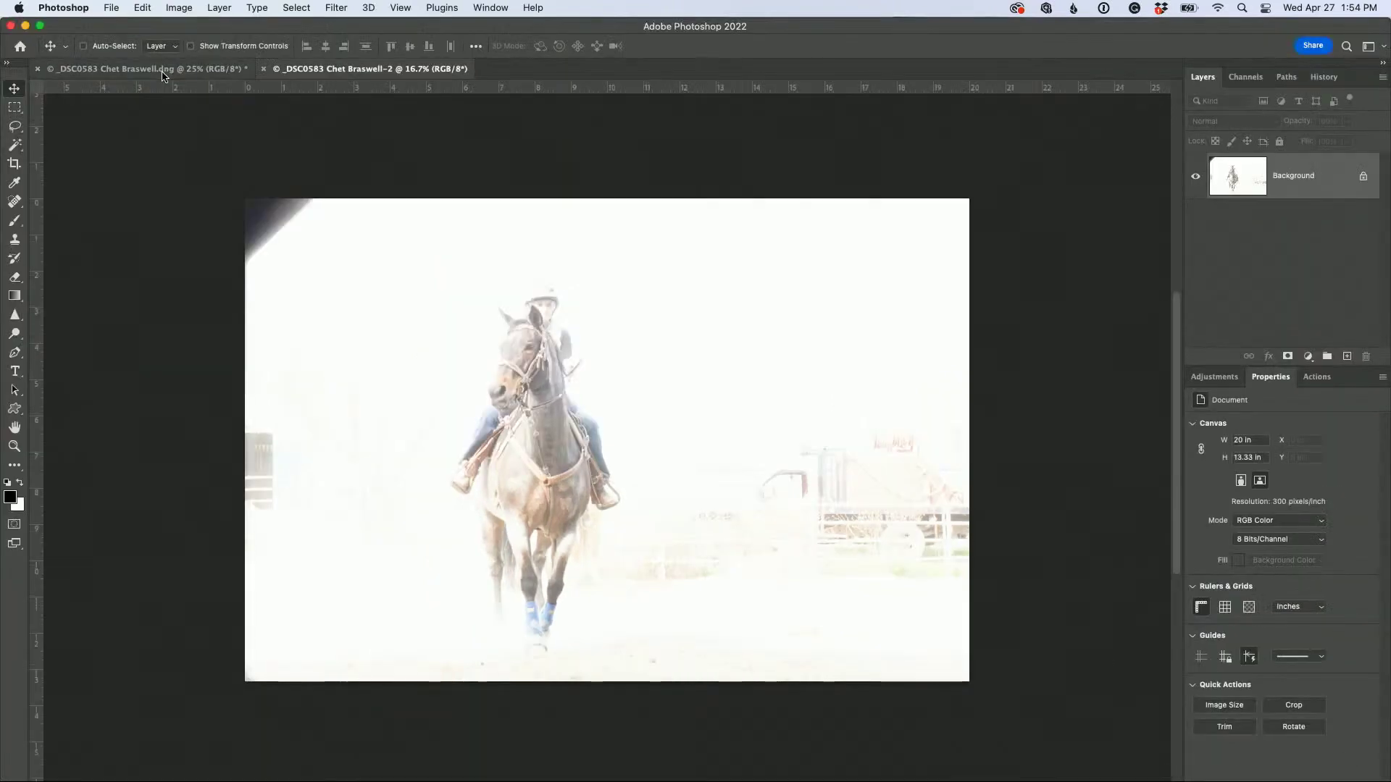
Compare the edited horse rider photo with the unedited original by switching back and forth between the two documents
click(162, 72)
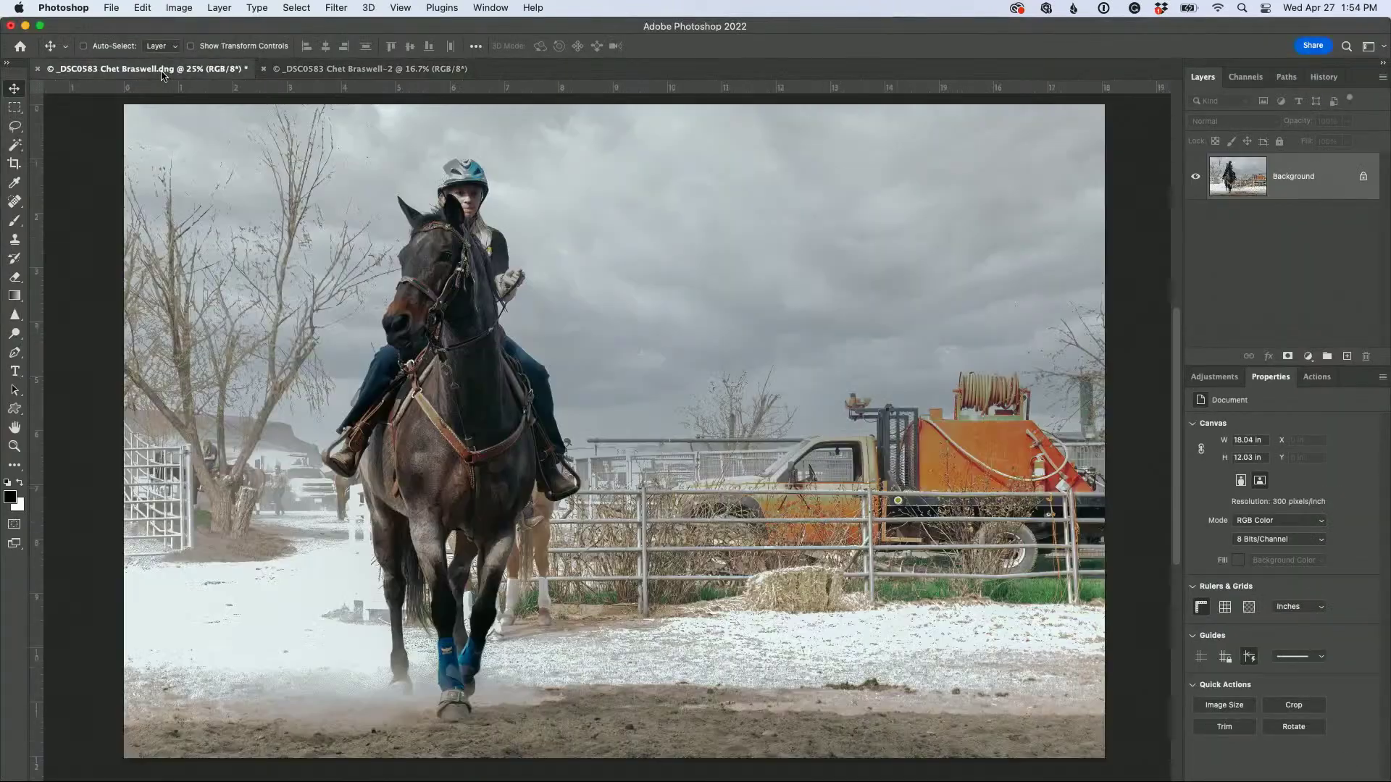
click(334, 69)
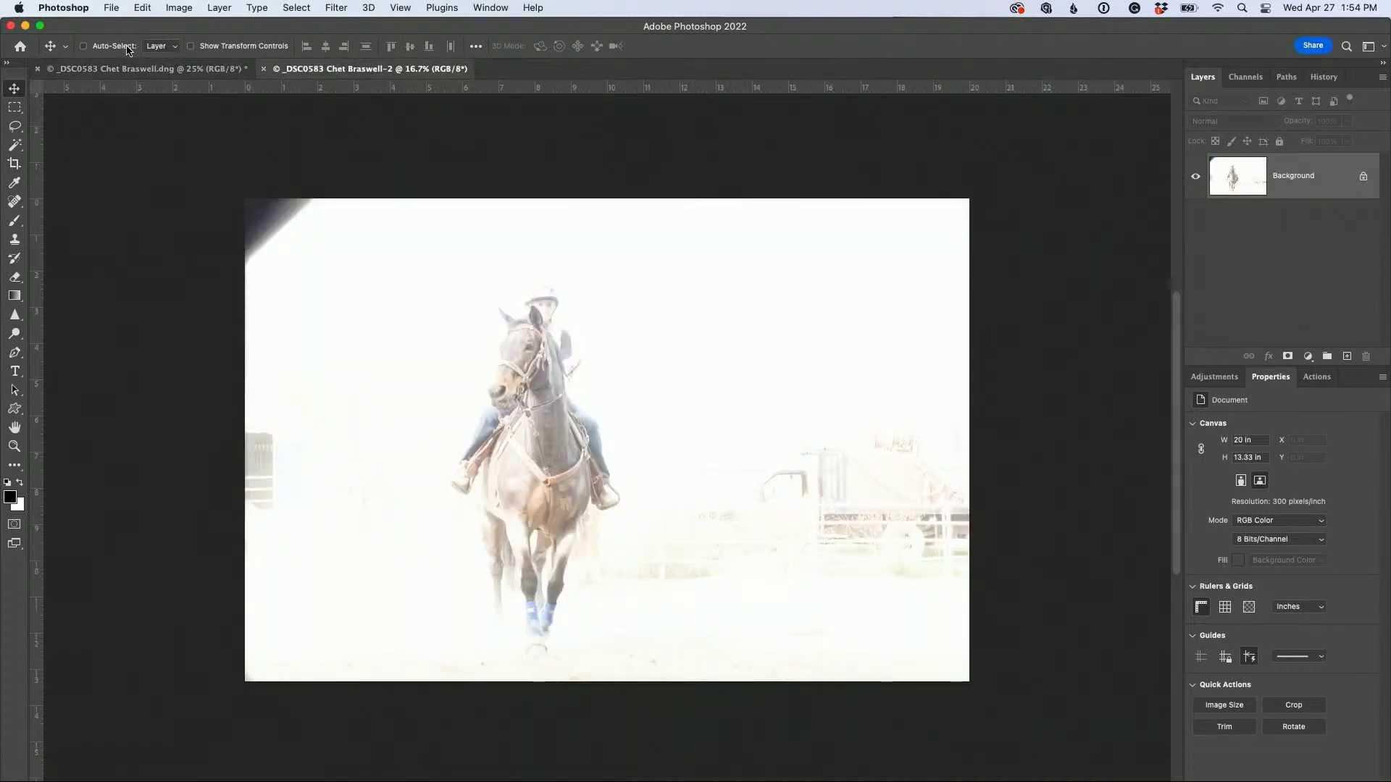
click(158, 70)
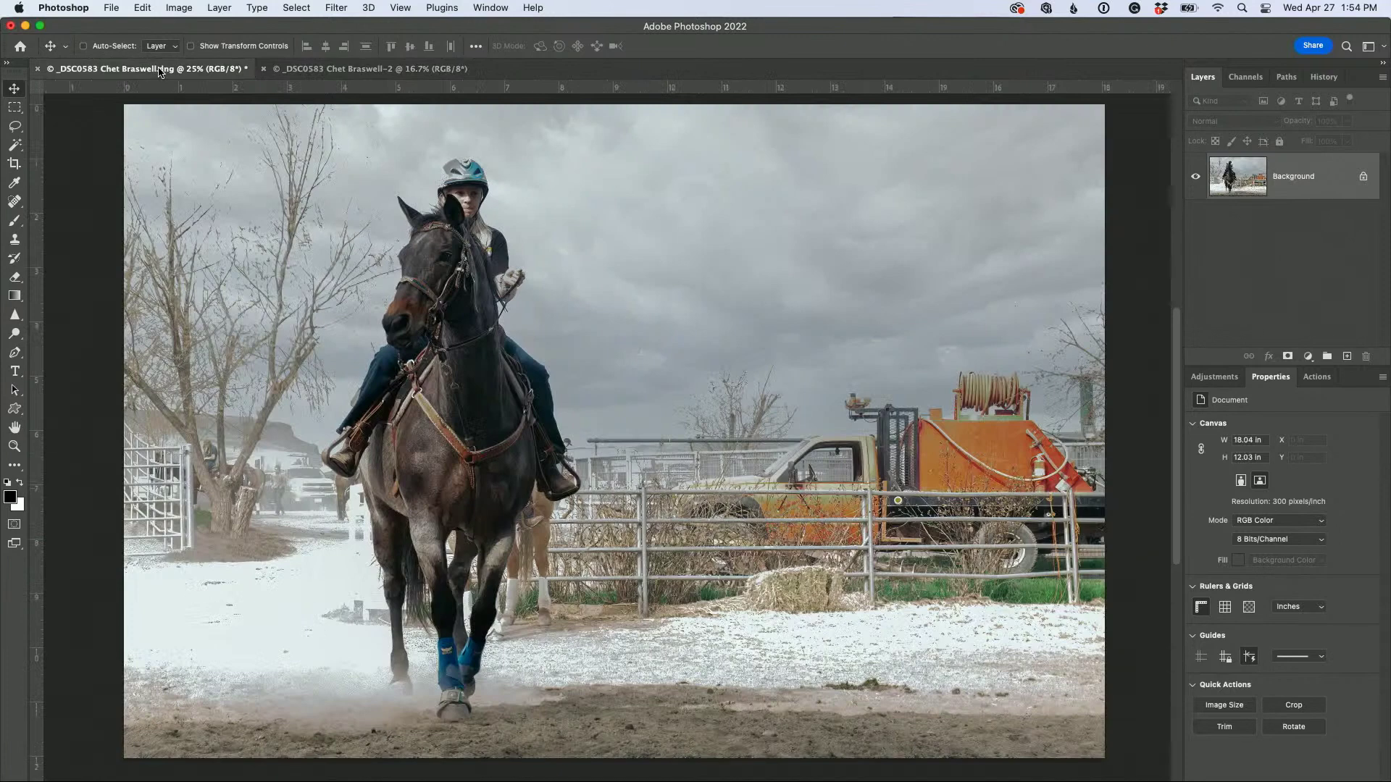
click(330, 69)
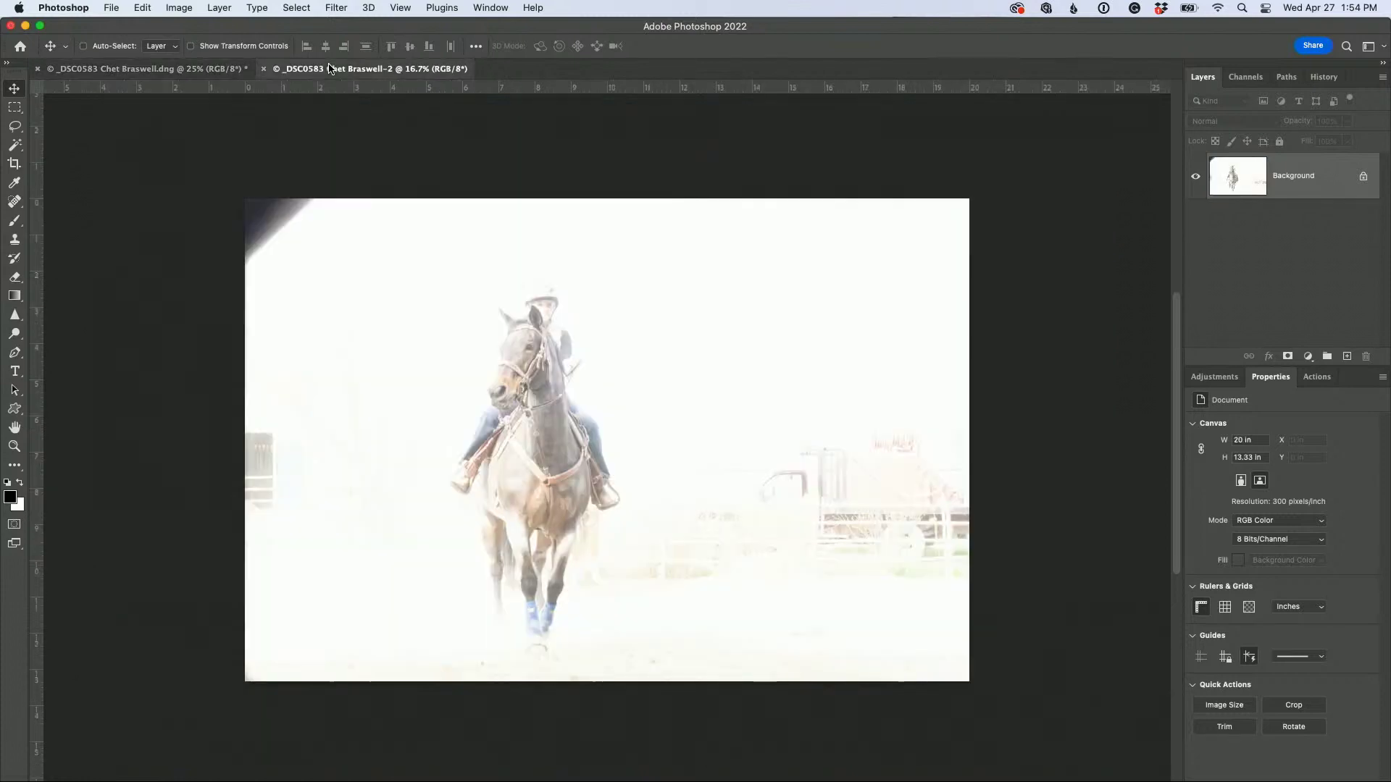
click(222, 69)
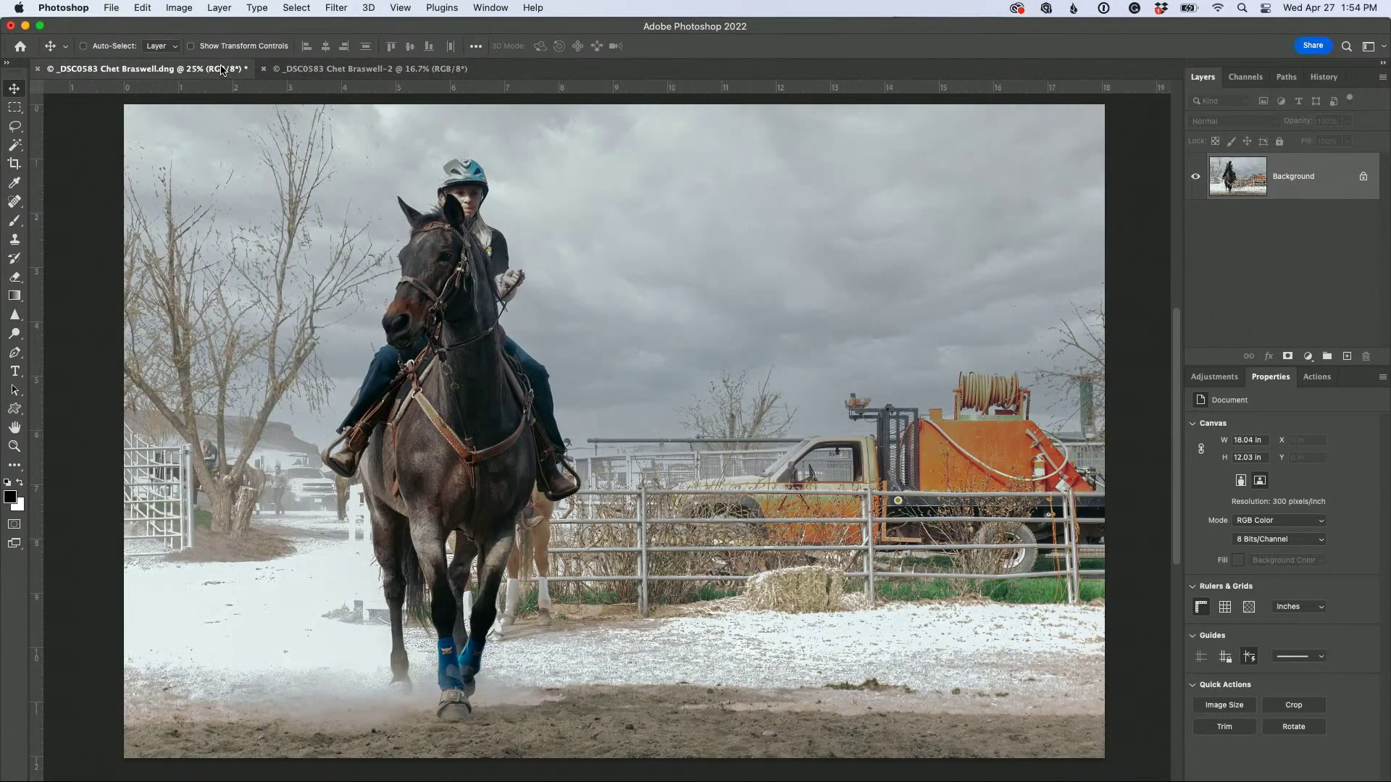
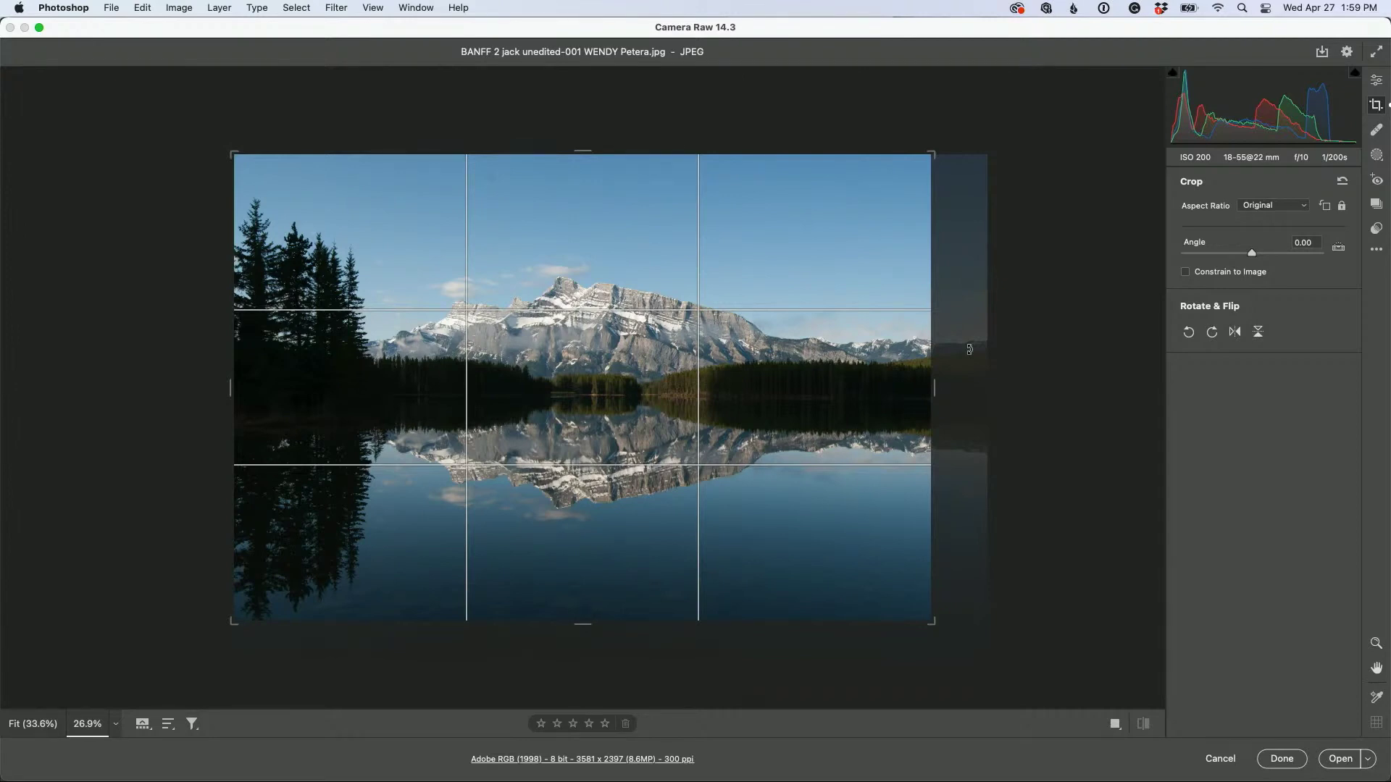
Commit the crop that trims the strip off the right side of the mountain lake photo
key(Return)
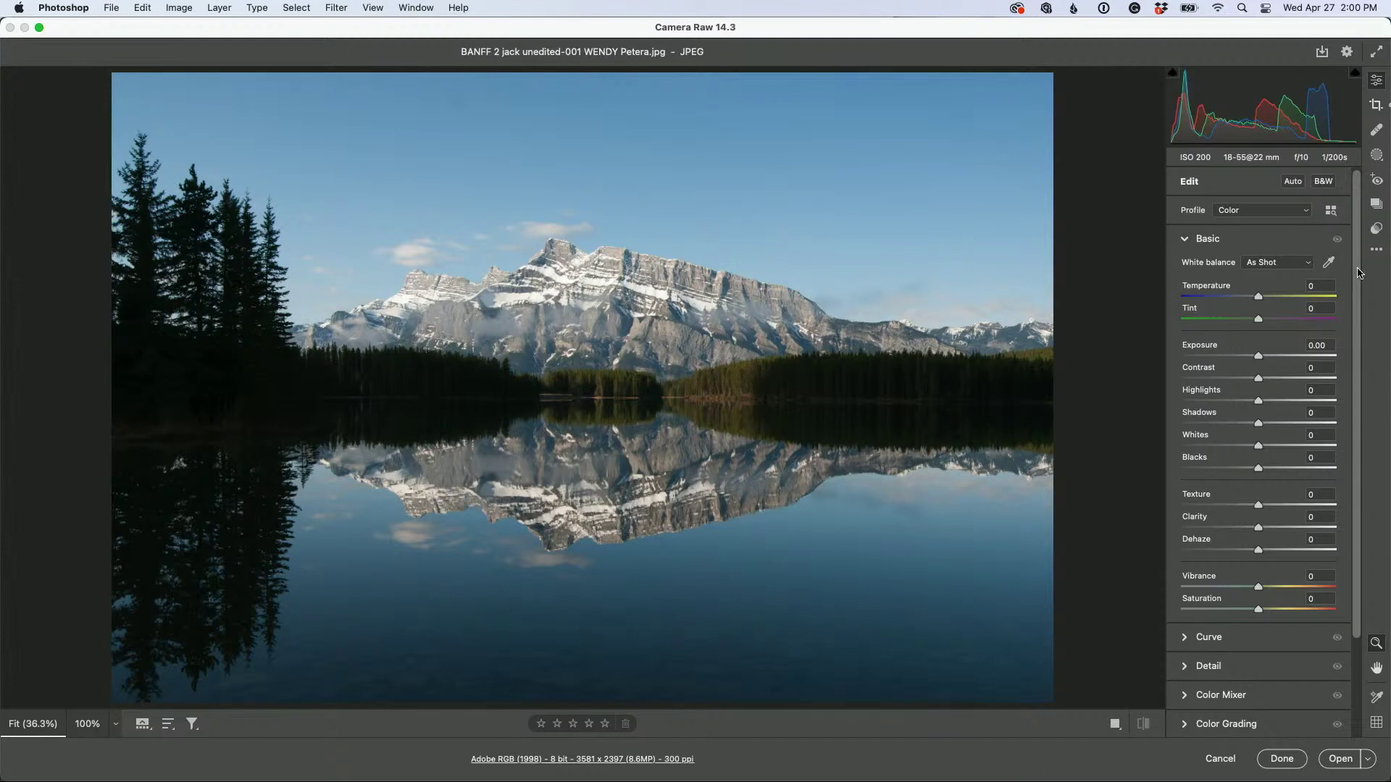
click(1270, 211)
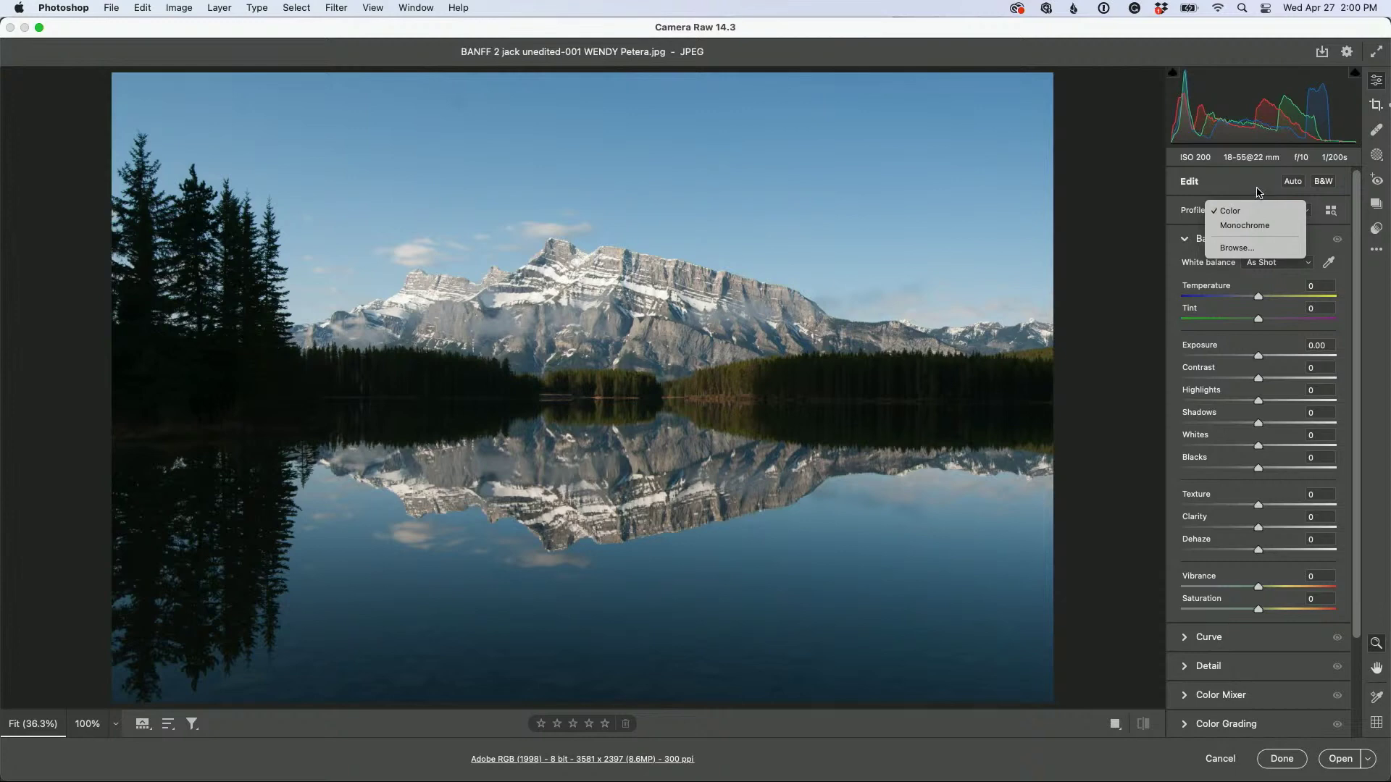
click(1255, 190)
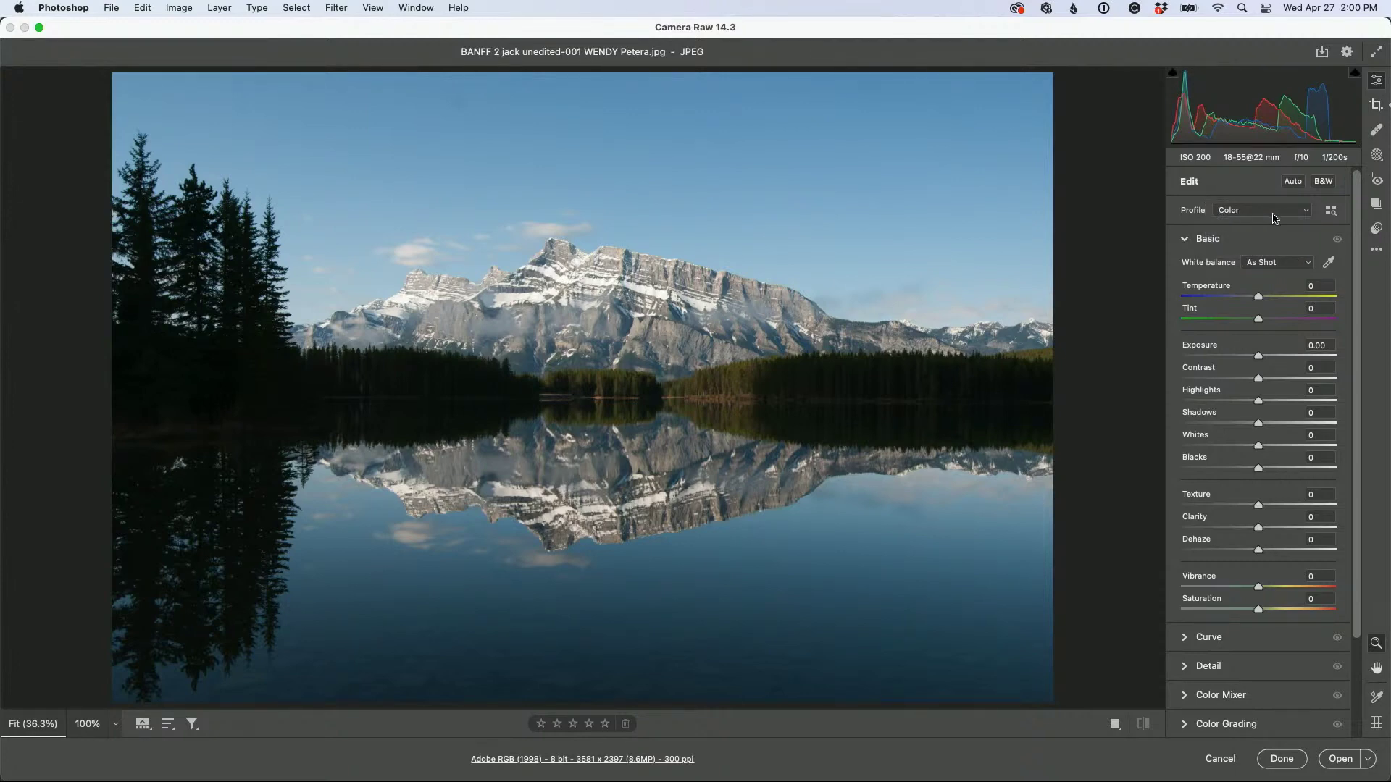
Apply automatic tone adjustments to the mountain lake photo and raise Dehaze to +36
click(1290, 180)
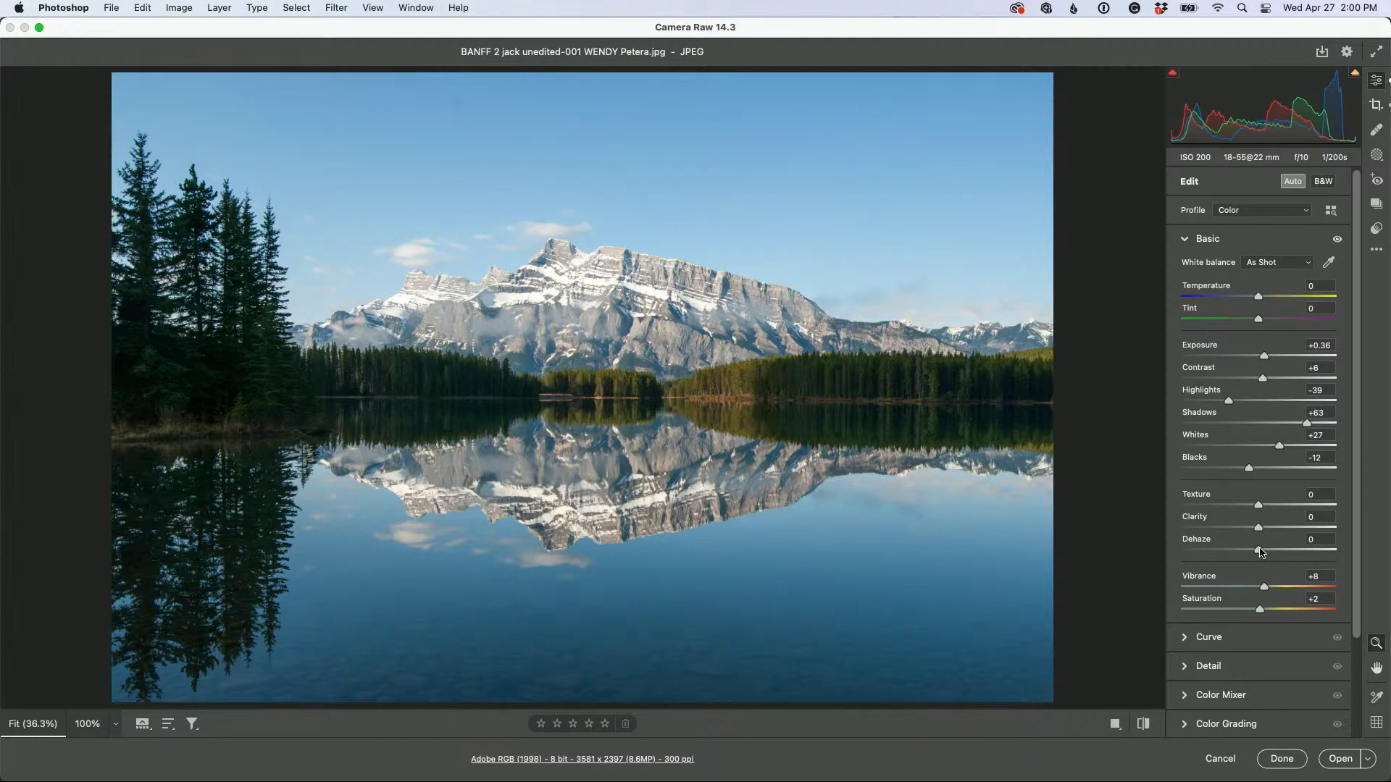
drag(1261, 553, 1299, 551)
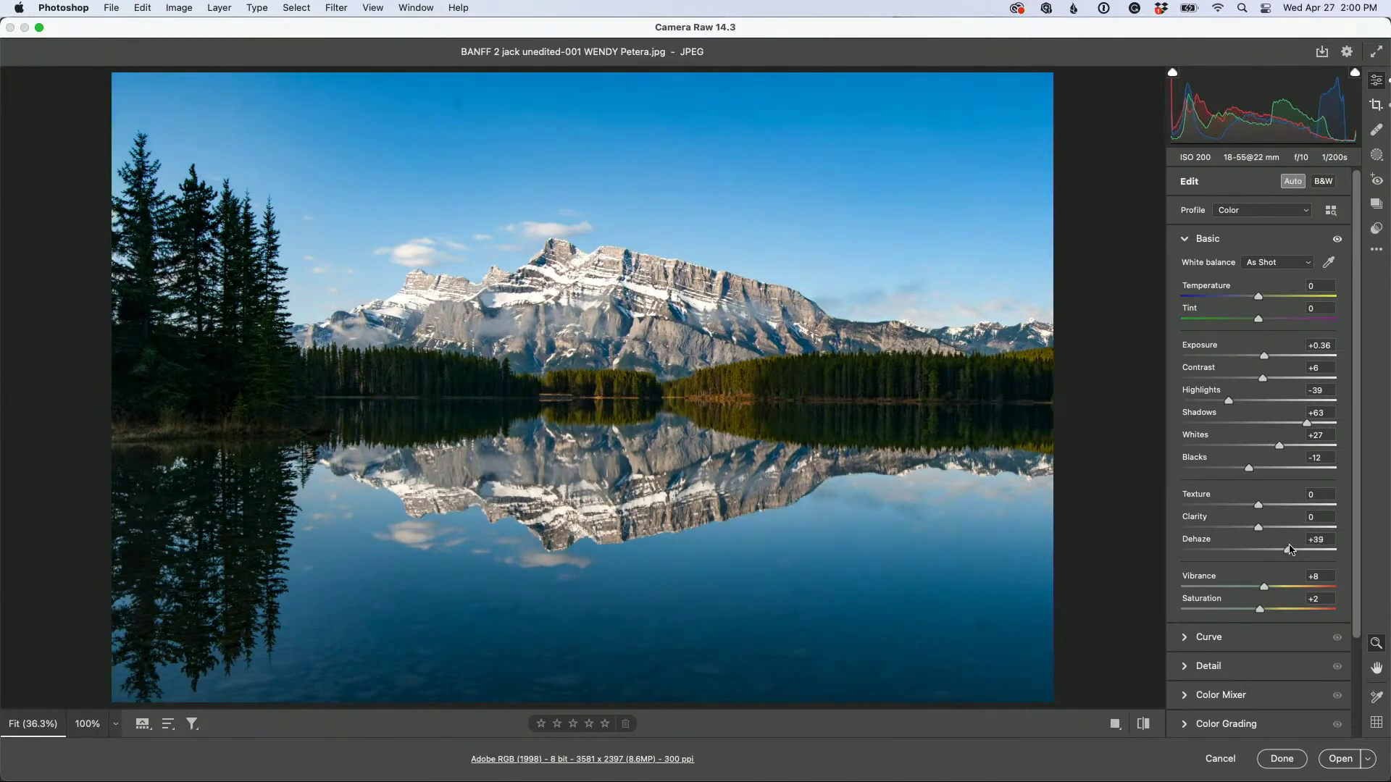
drag(1296, 550, 1287, 547)
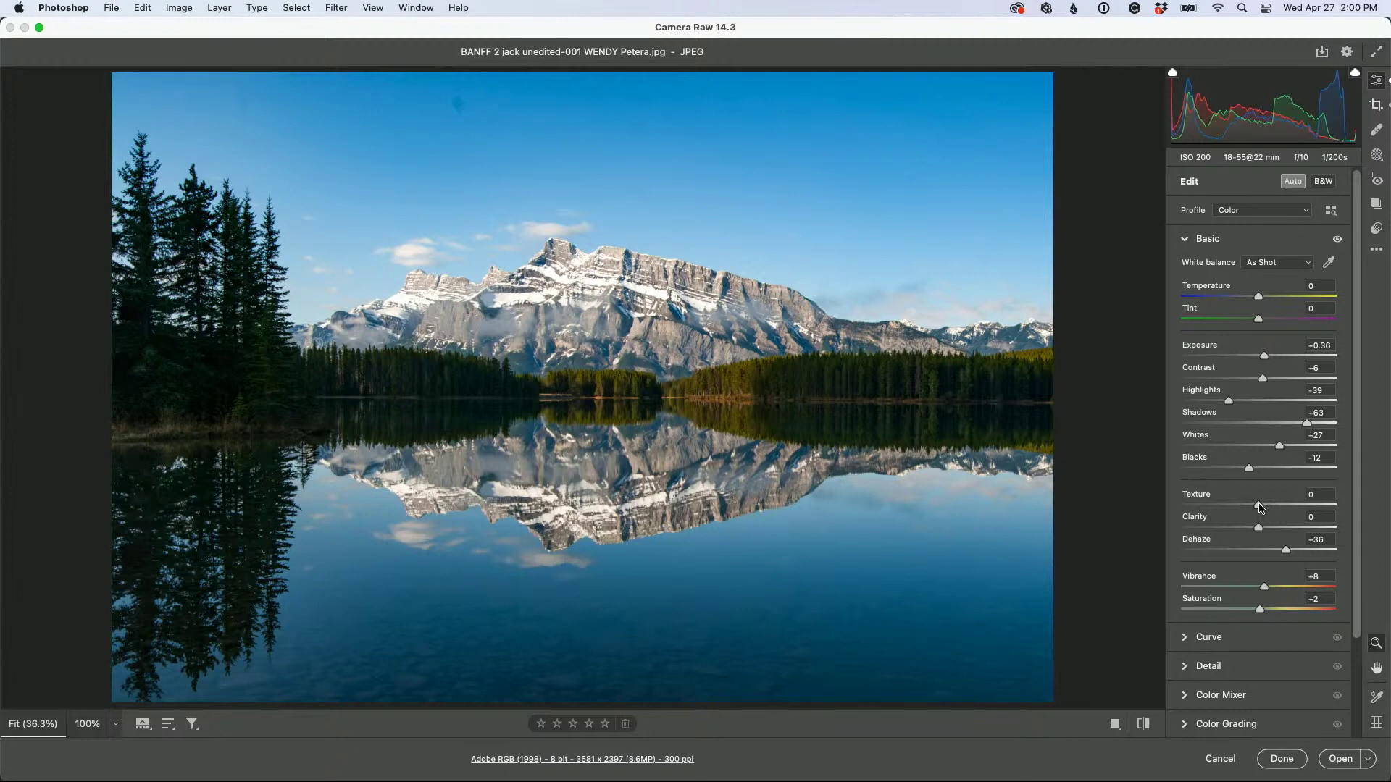
Set Texture to +23, Clarity to +8, Highlights to -48 and Contrast to +25 for the mountain lake photo
mouse_move(1261, 505)
mouse_down()
mouse_move(1278, 505)
mouse_move(1267, 528)
mouse_up()
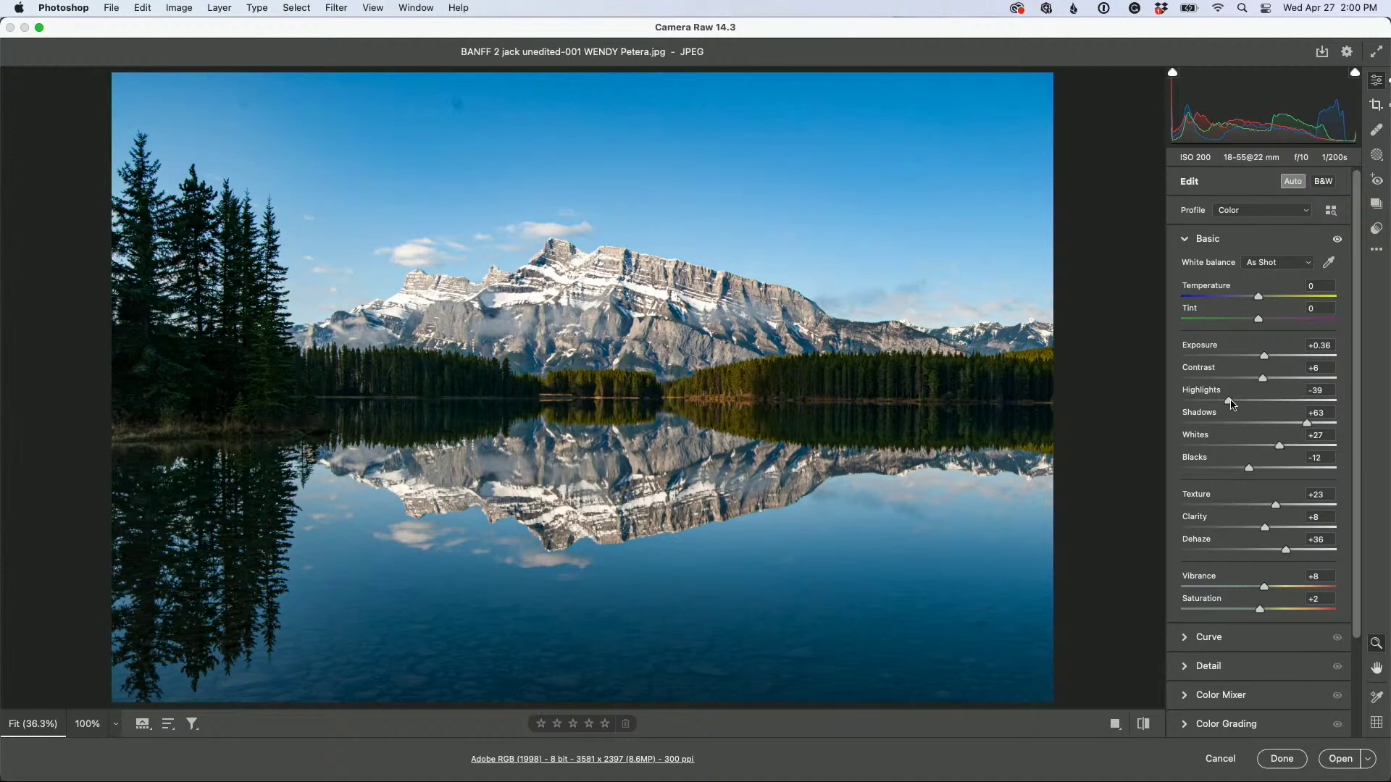
drag(1230, 403, 1277, 383)
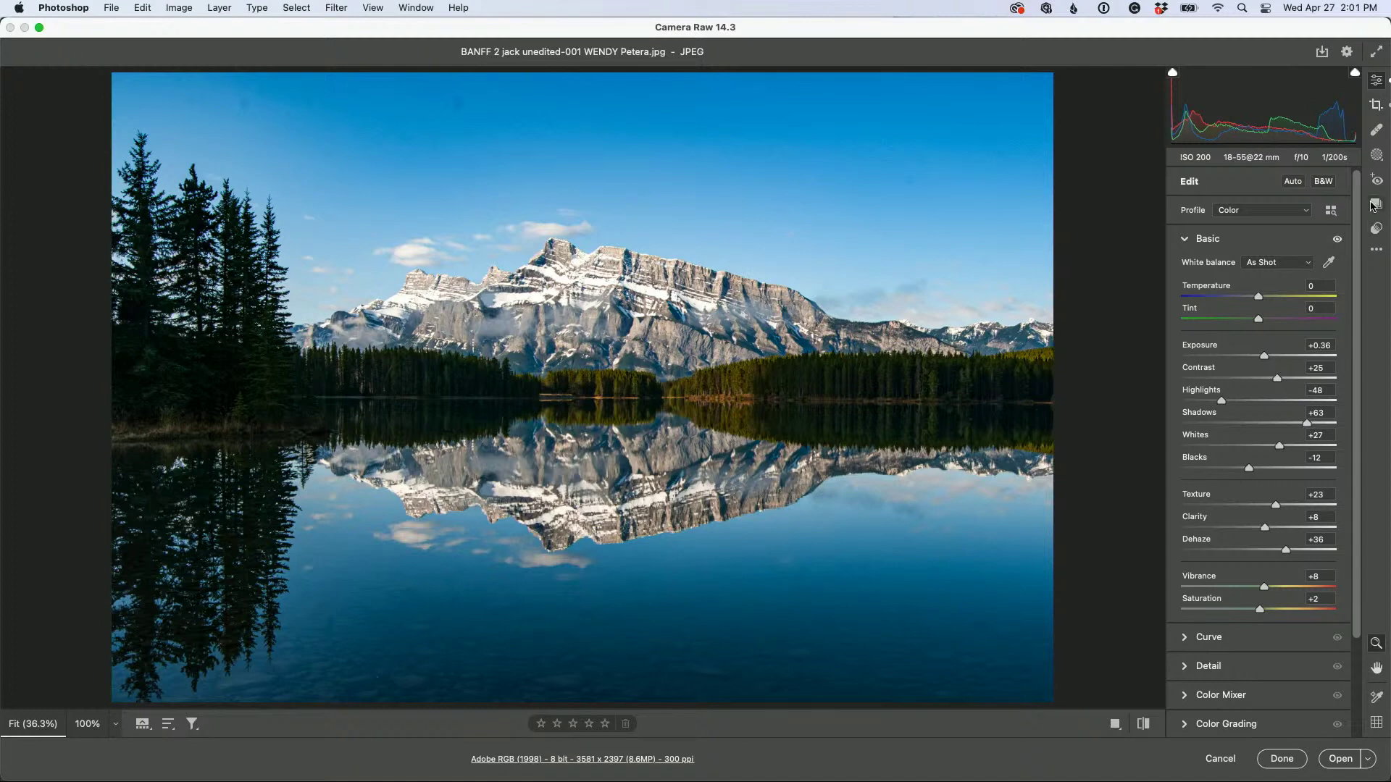
Create a brush mask with Exposure +0.65 and paint it over the far tree line and the tall trees, reducing the brush size to 2
click(1374, 158)
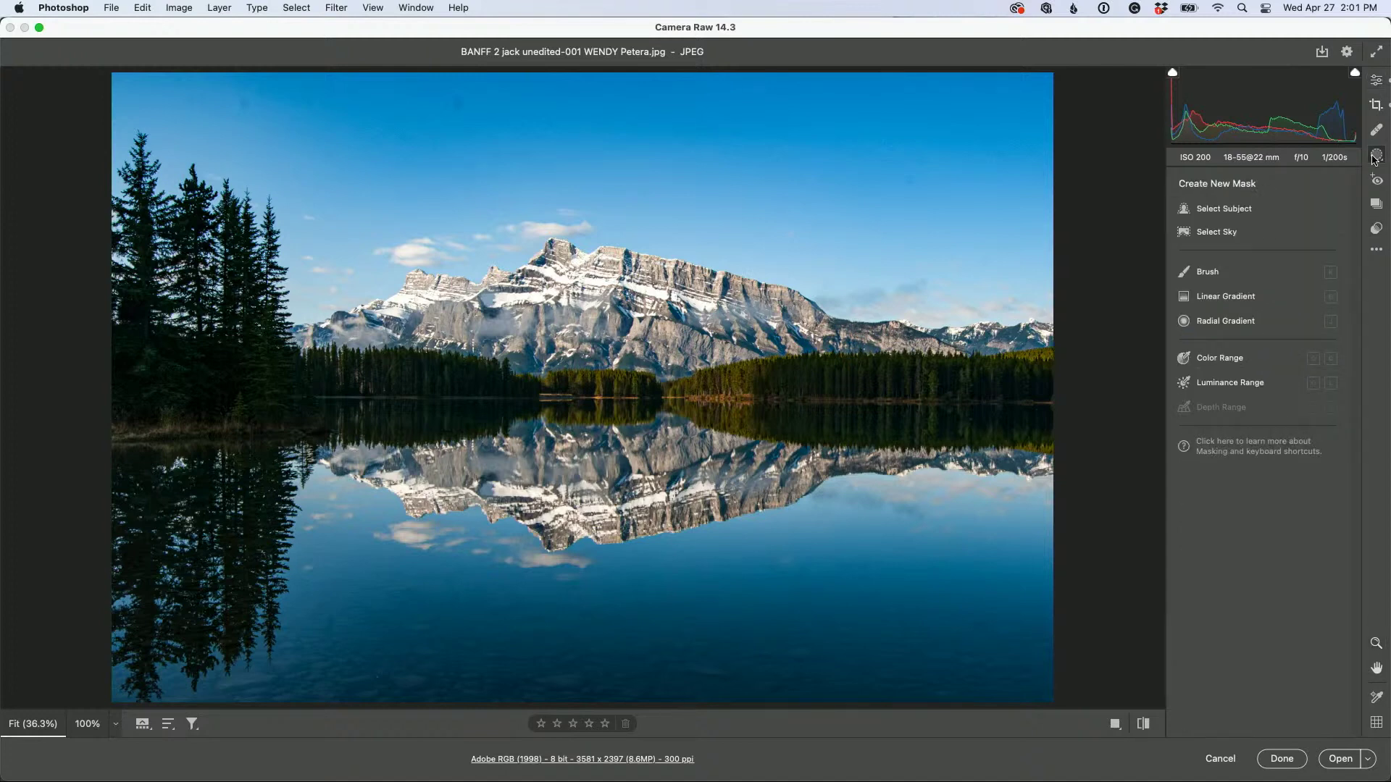
click(1209, 271)
drag(1258, 616, 1272, 617)
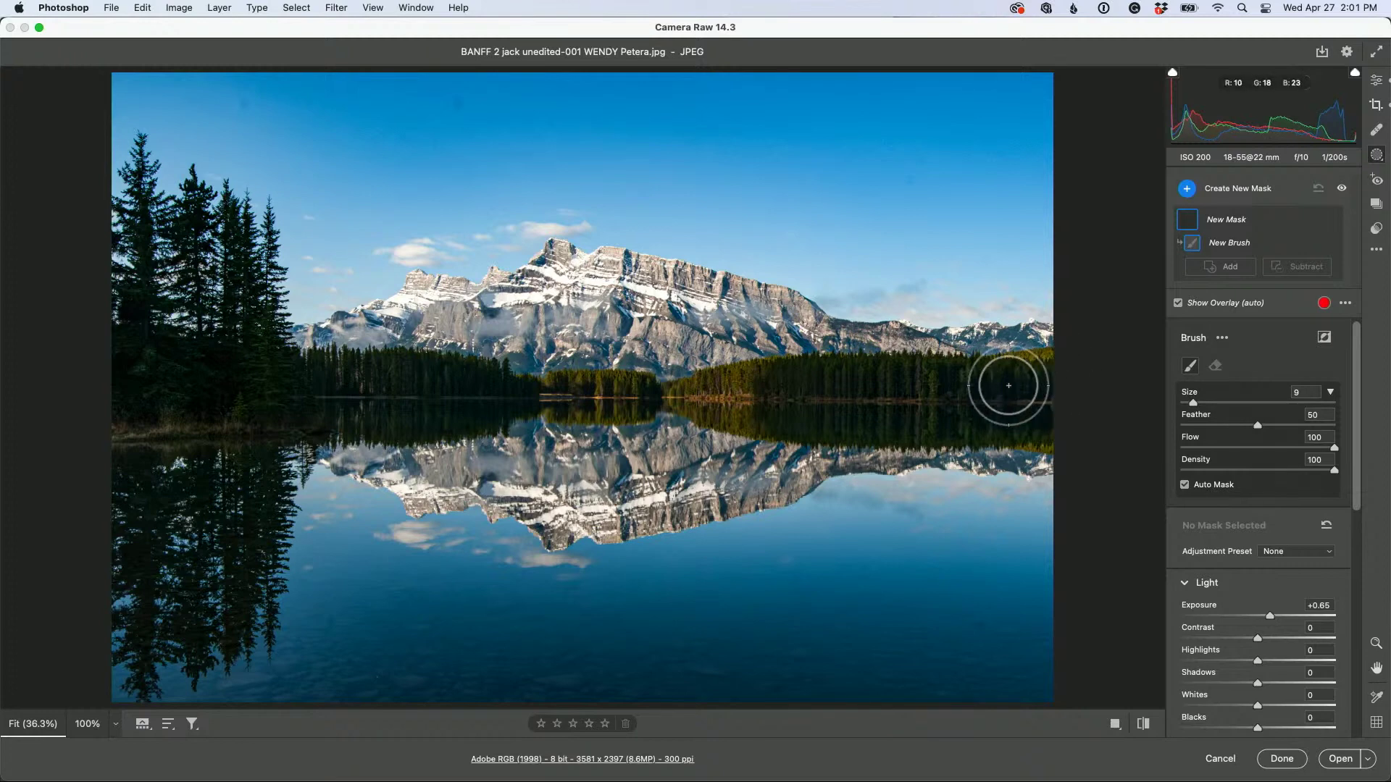
drag(909, 388, 628, 391)
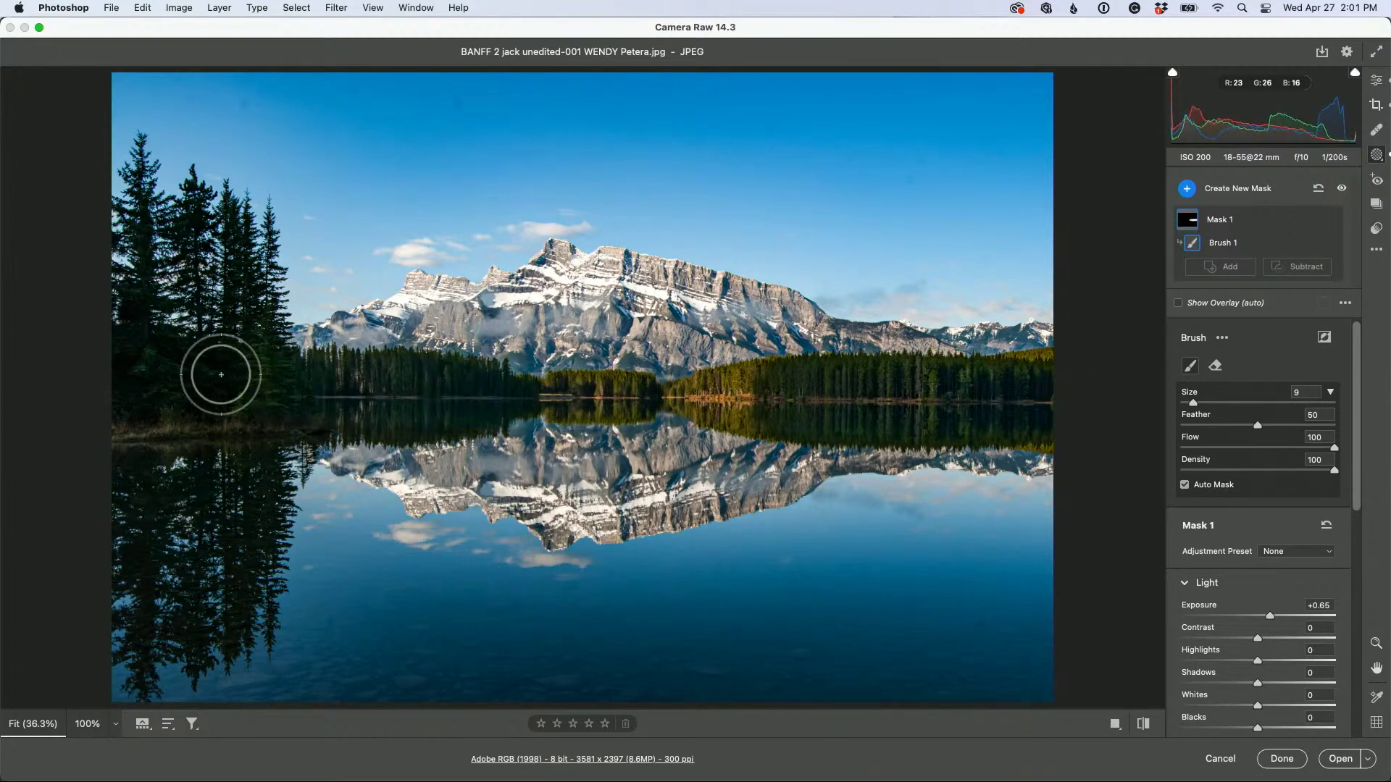
mouse_move(98, 385)
mouse_down()
mouse_move(267, 398)
mouse_move(211, 372)
mouse_move(249, 369)
mouse_up()
key(bracketleft)
key(bracketleft)
key(bracketleft)
key(bracketleft)
key(bracketleft)
key(bracketleft)
key(bracketleft)
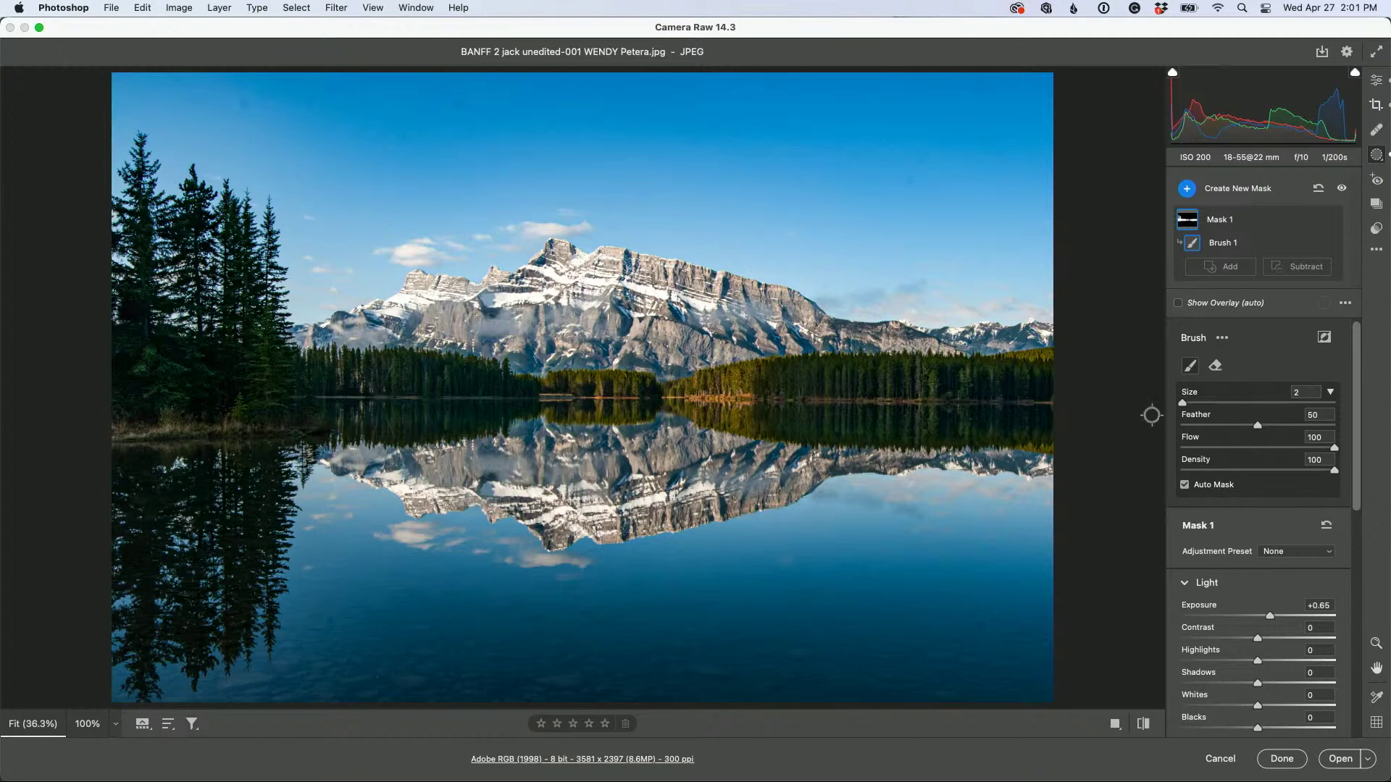
Heal three dark dust spots in the upper sky using the Heal tool with a brush size of 18
key(z)
click(588, 147)
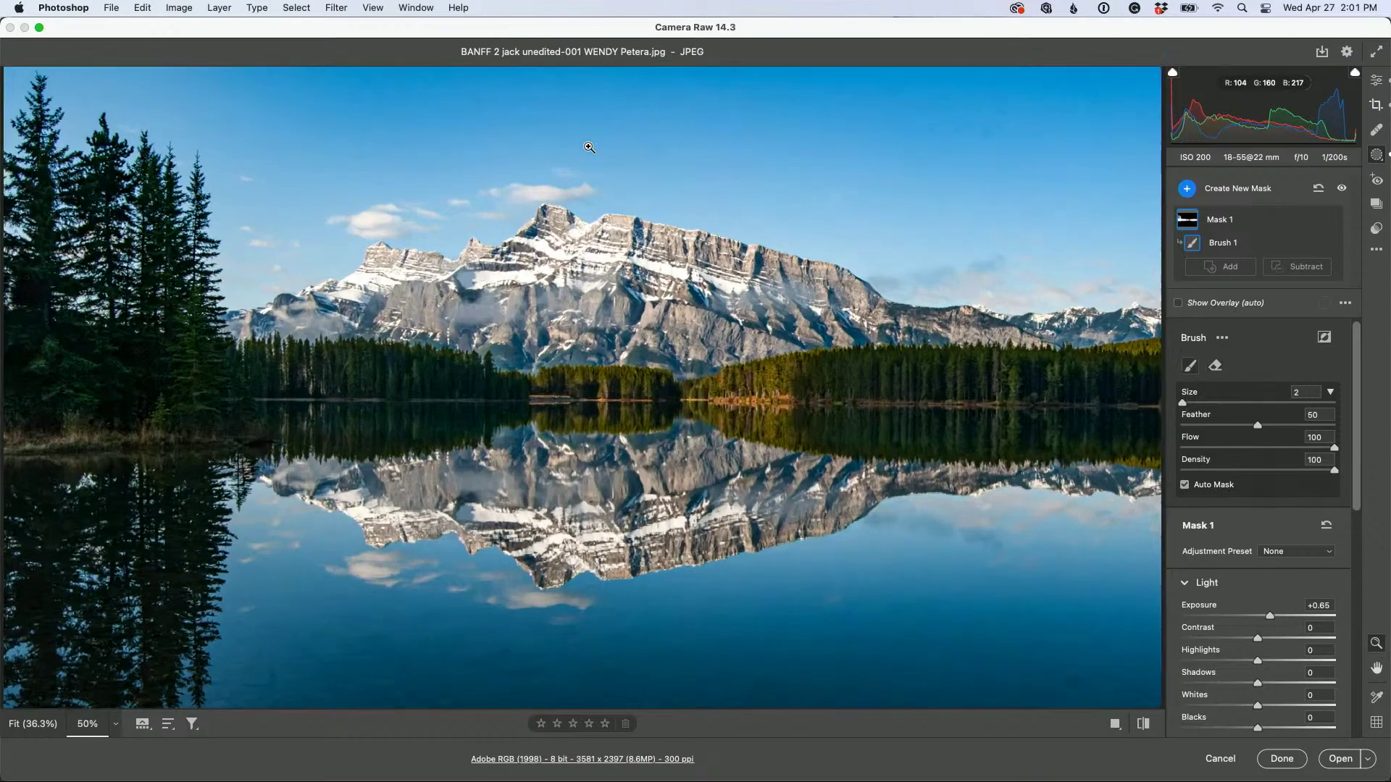
key(super+equal)
drag(343, 257, 701, 533)
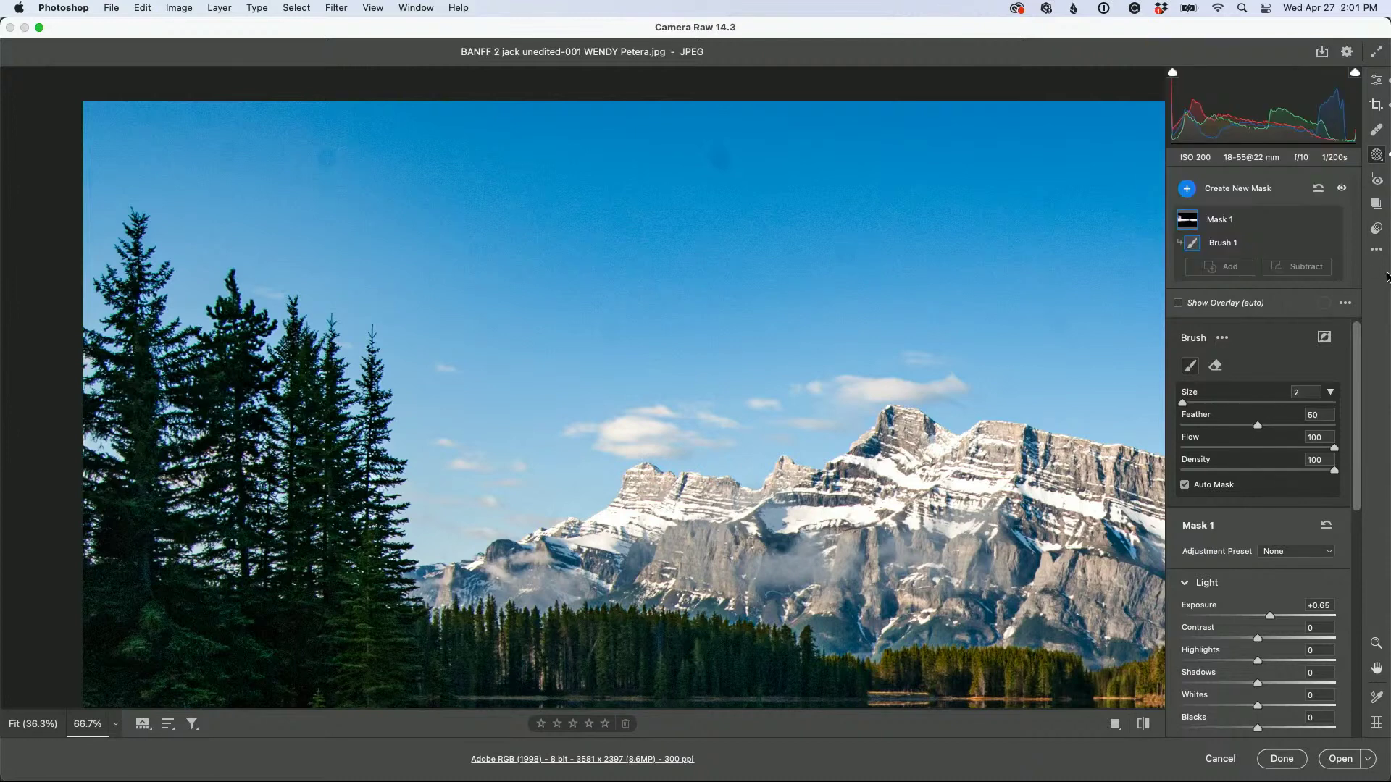
click(1377, 250)
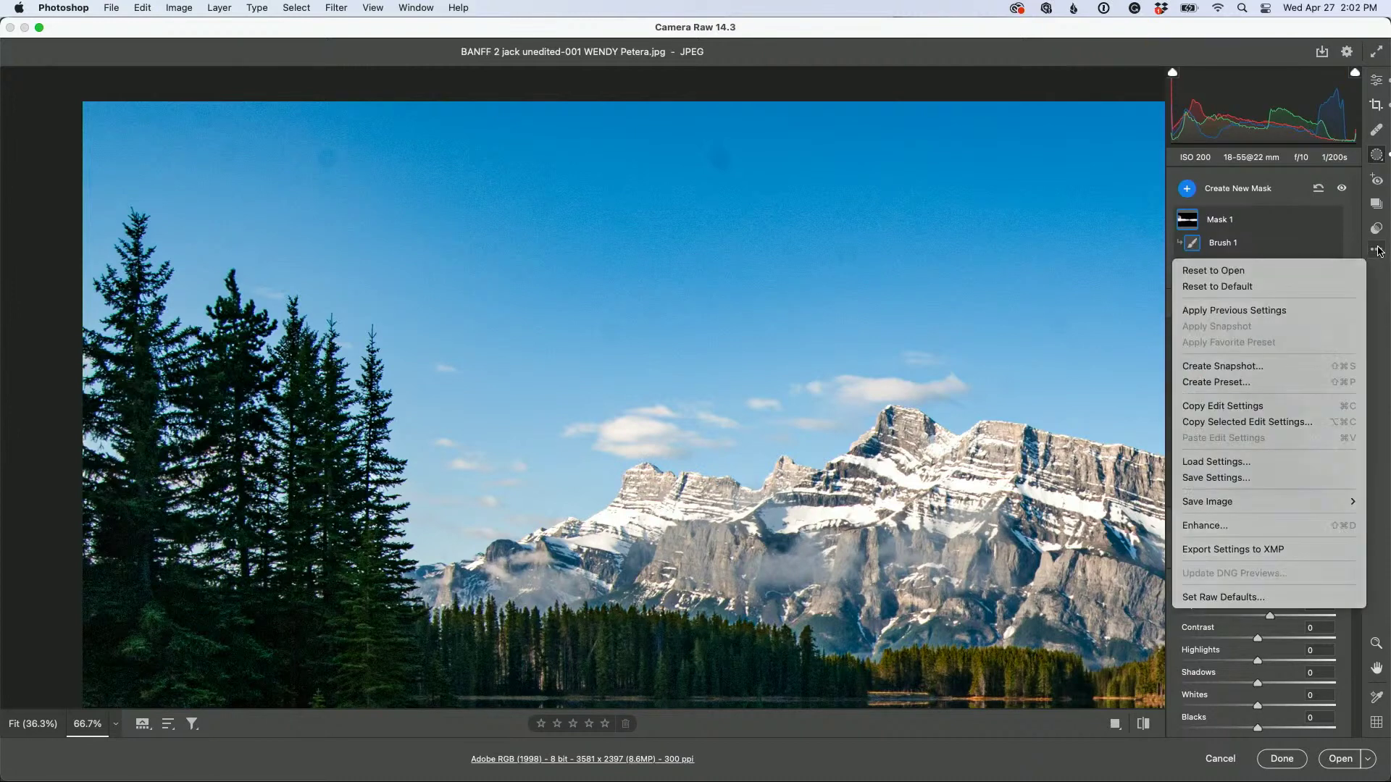
click(1378, 251)
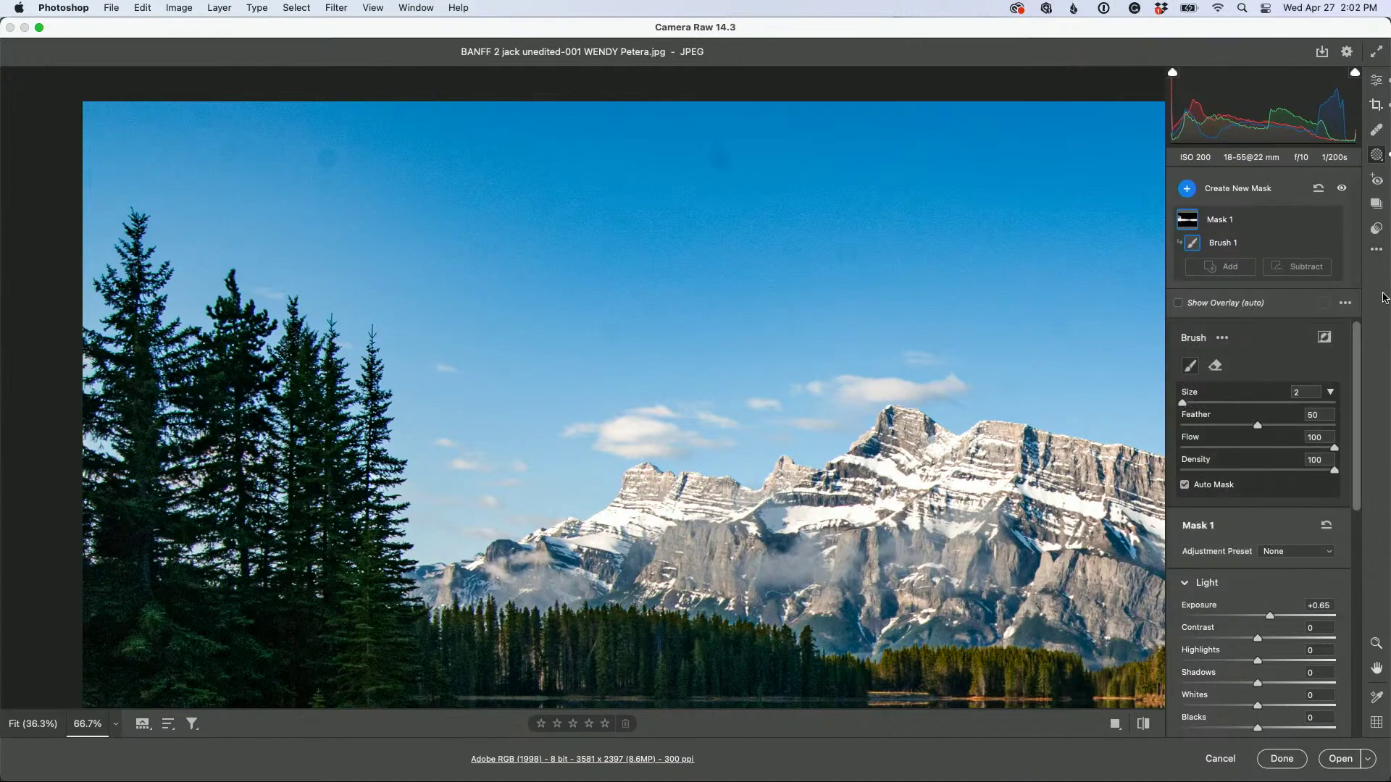
click(1376, 227)
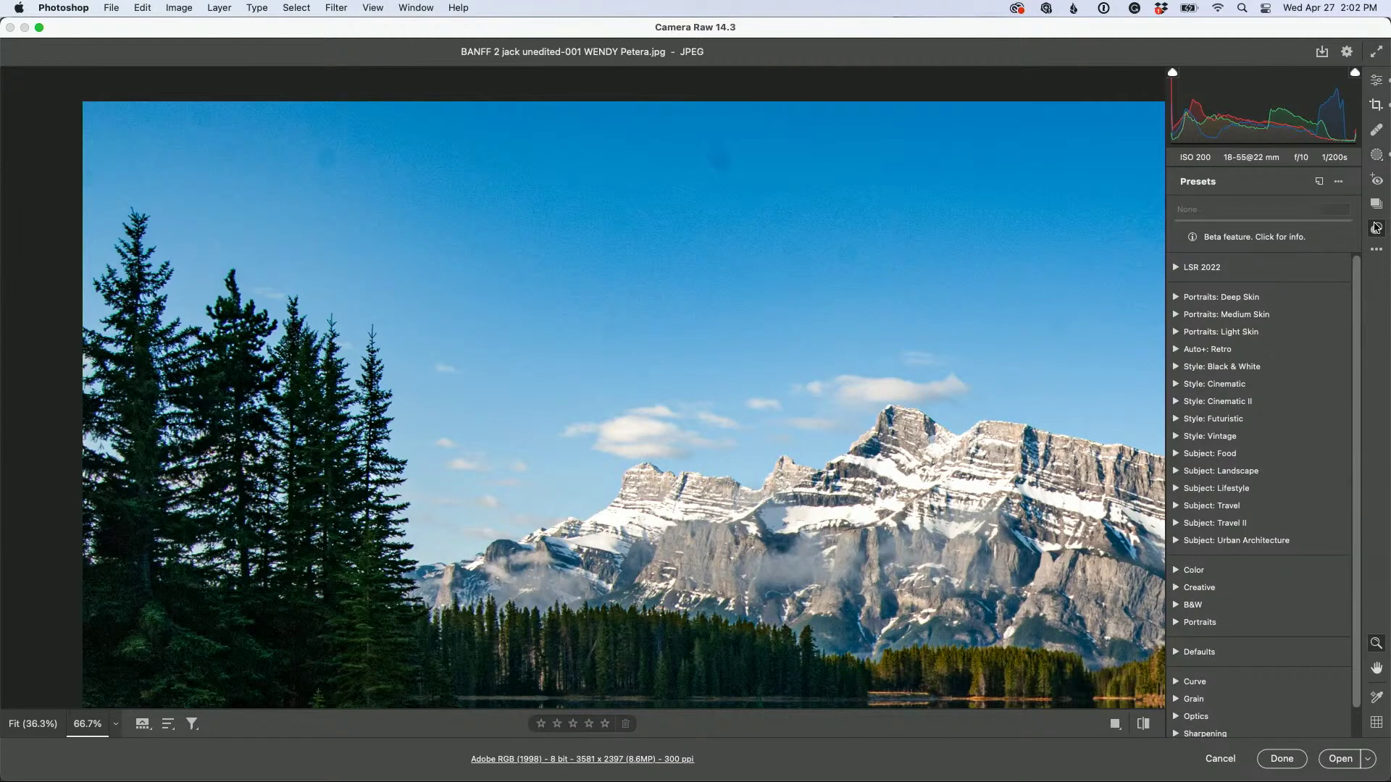
click(1376, 205)
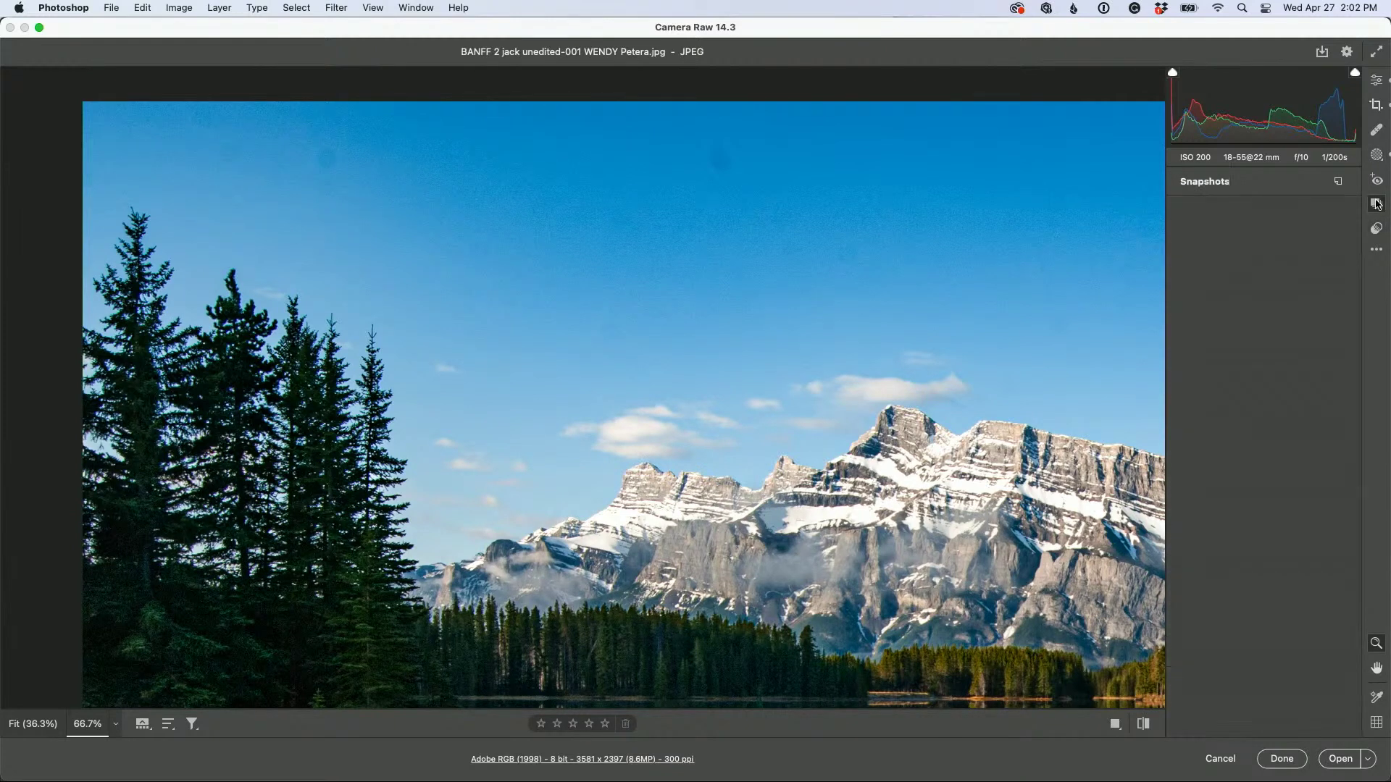
click(1376, 129)
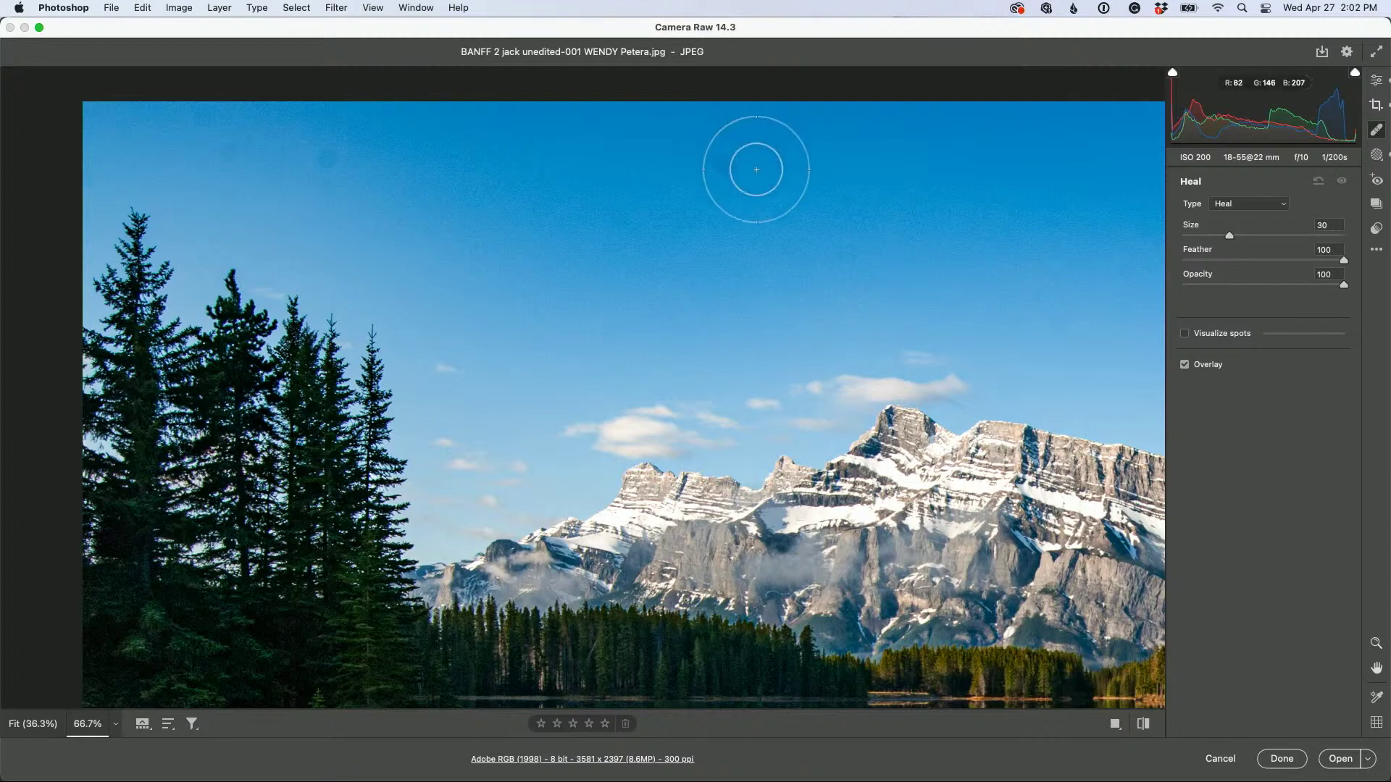
key(bracketleft)
key(bracketleft)
key(bracketleft)
key(bracketleft)
key(bracketleft)
key(bracketleft)
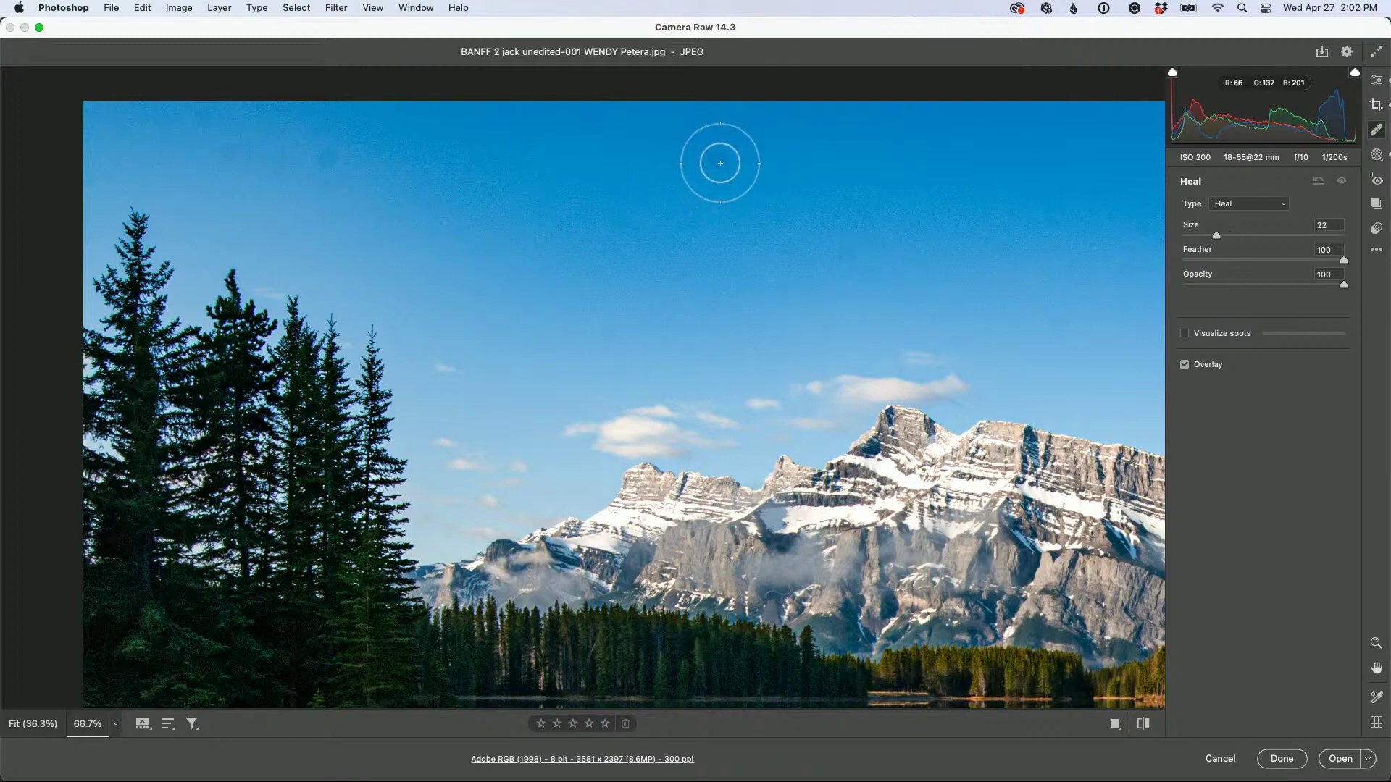
click(720, 164)
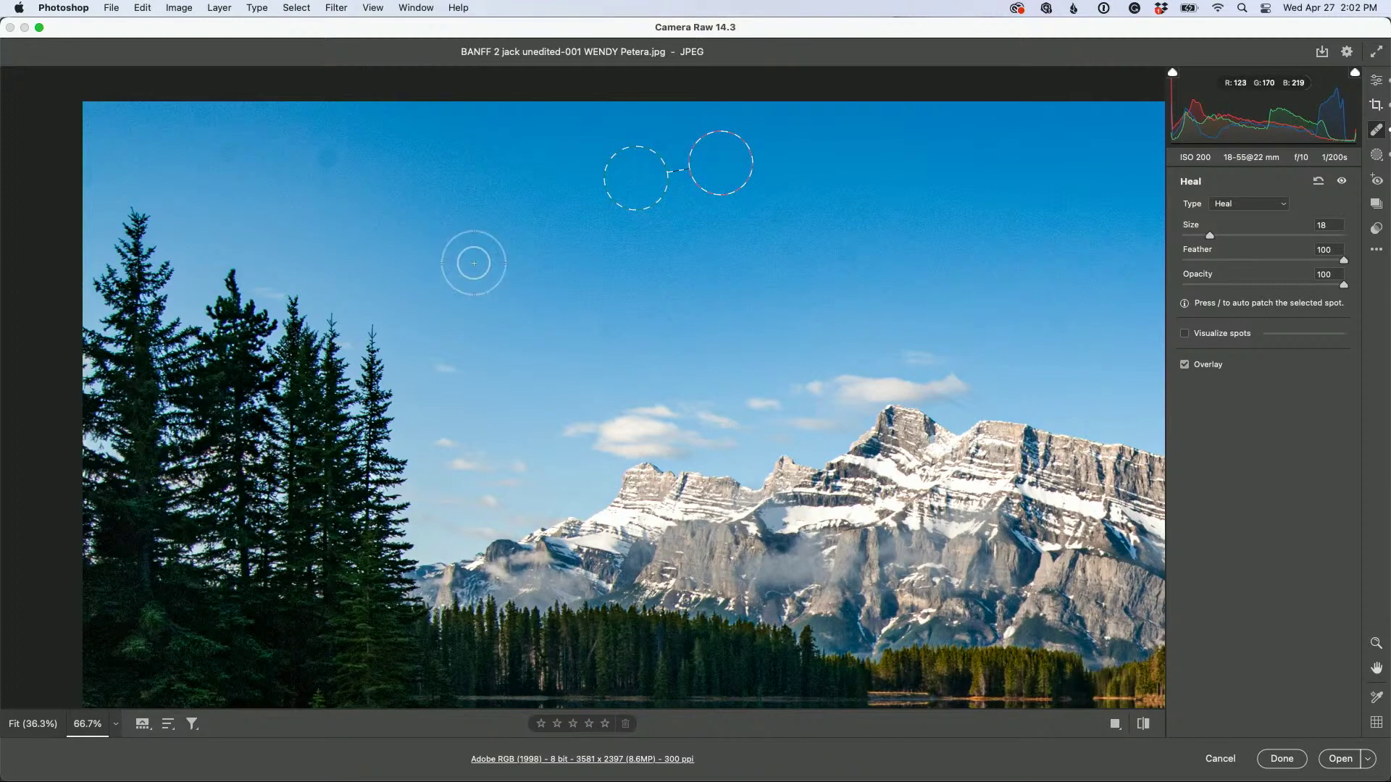
click(329, 161)
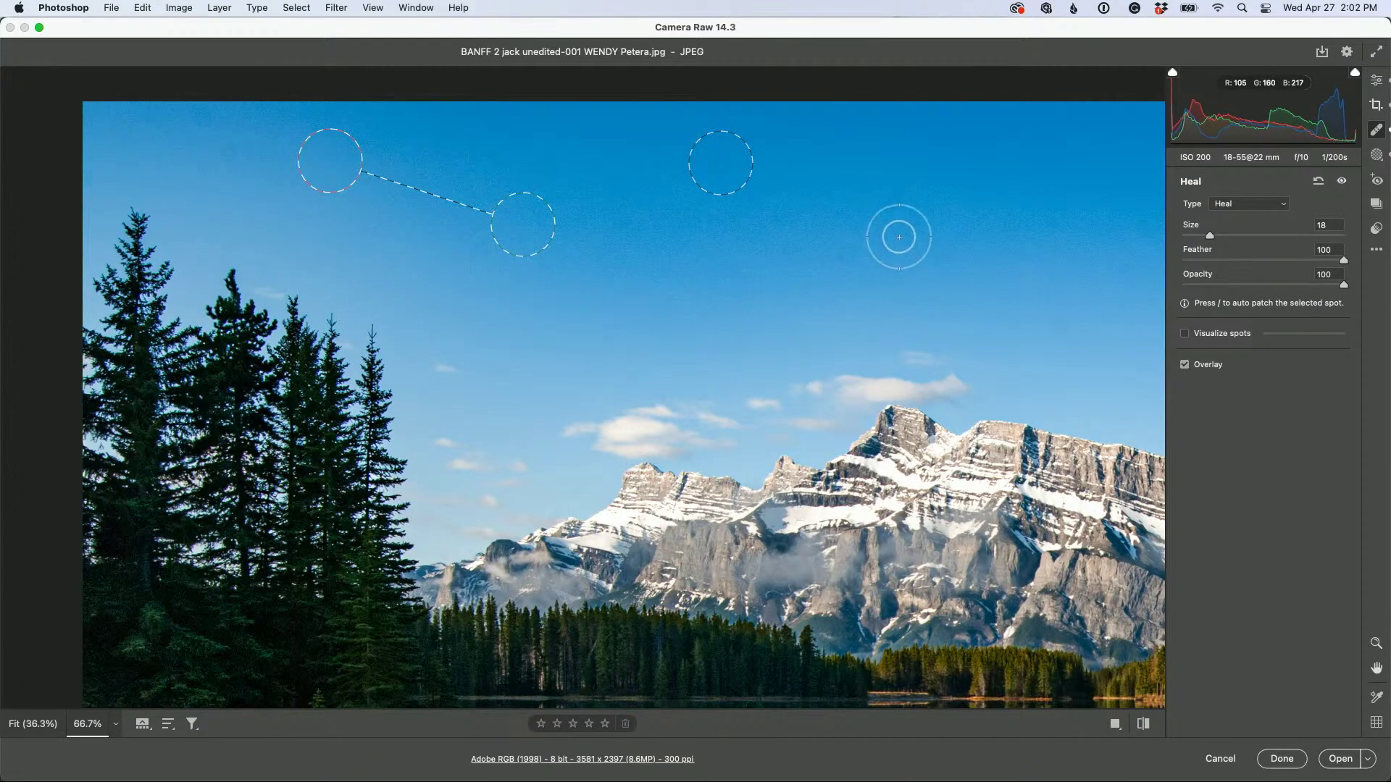
click(229, 158)
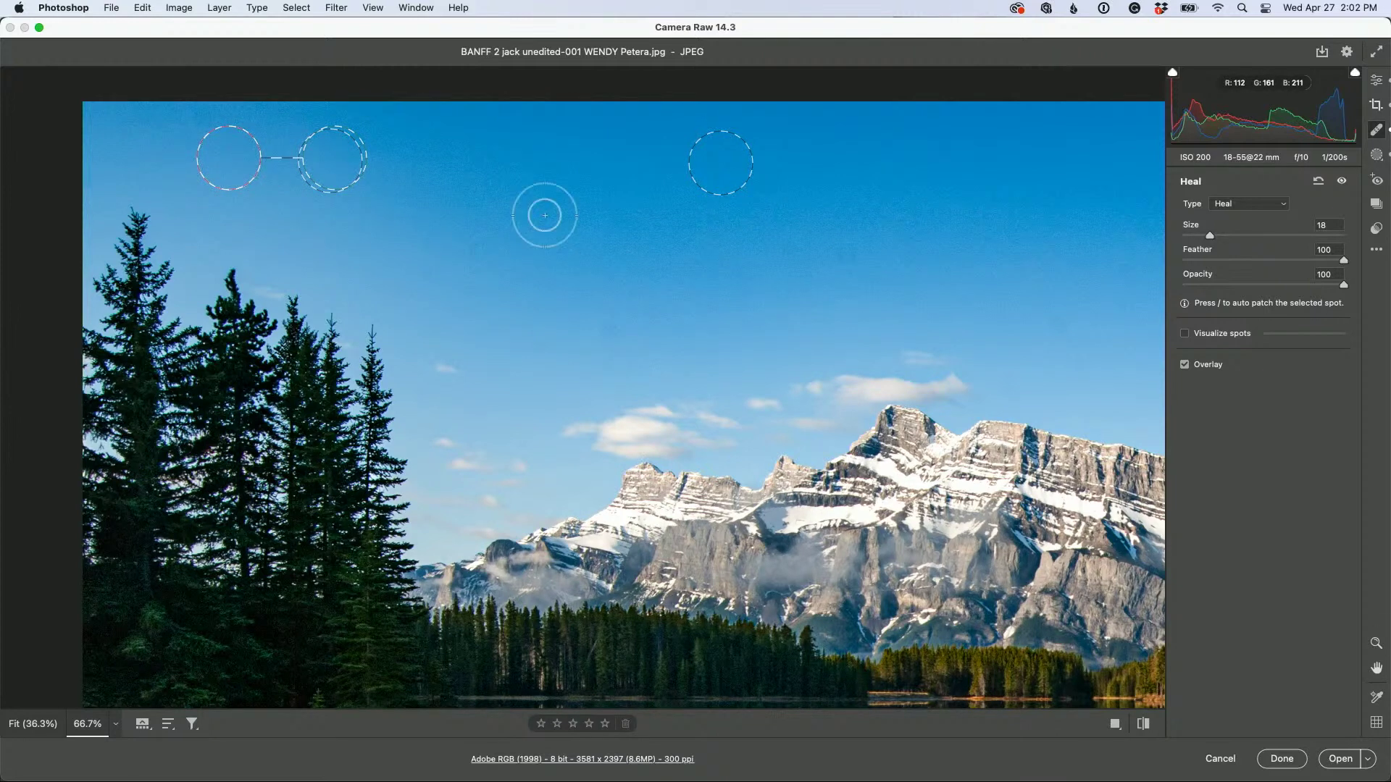
Turn on Visualize Spots with a lower threshold and heal the dust spot above the mountain's right slope at brush size 16
click(1186, 334)
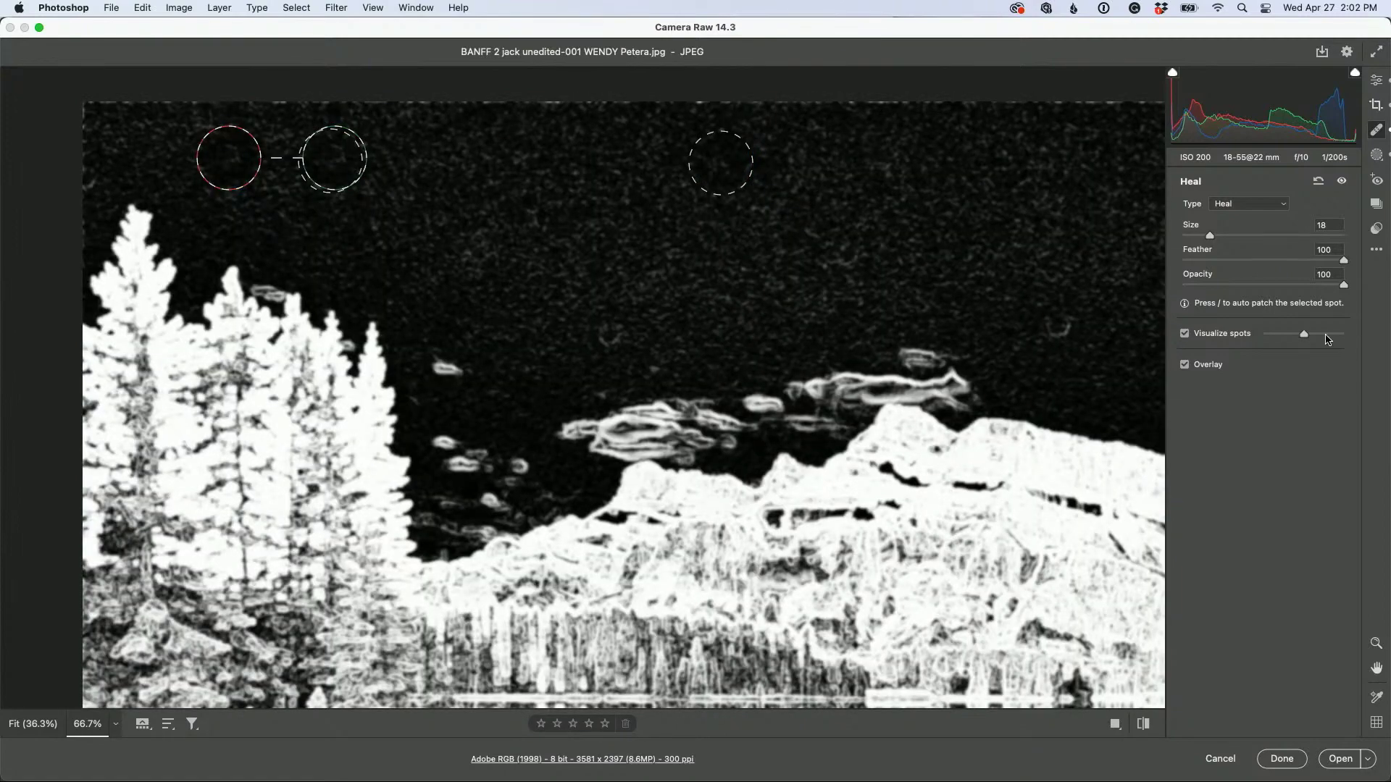
drag(1304, 335, 1294, 340)
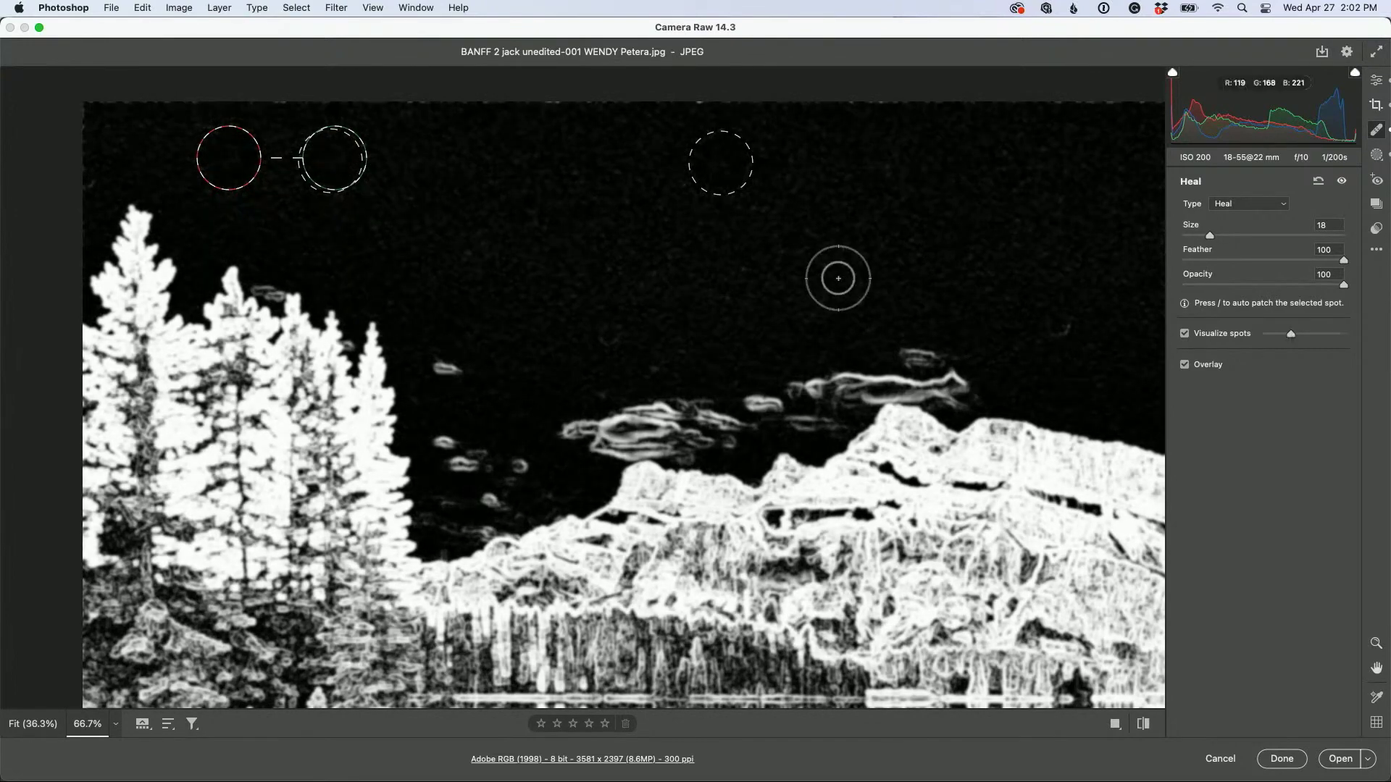
key(bracketleft)
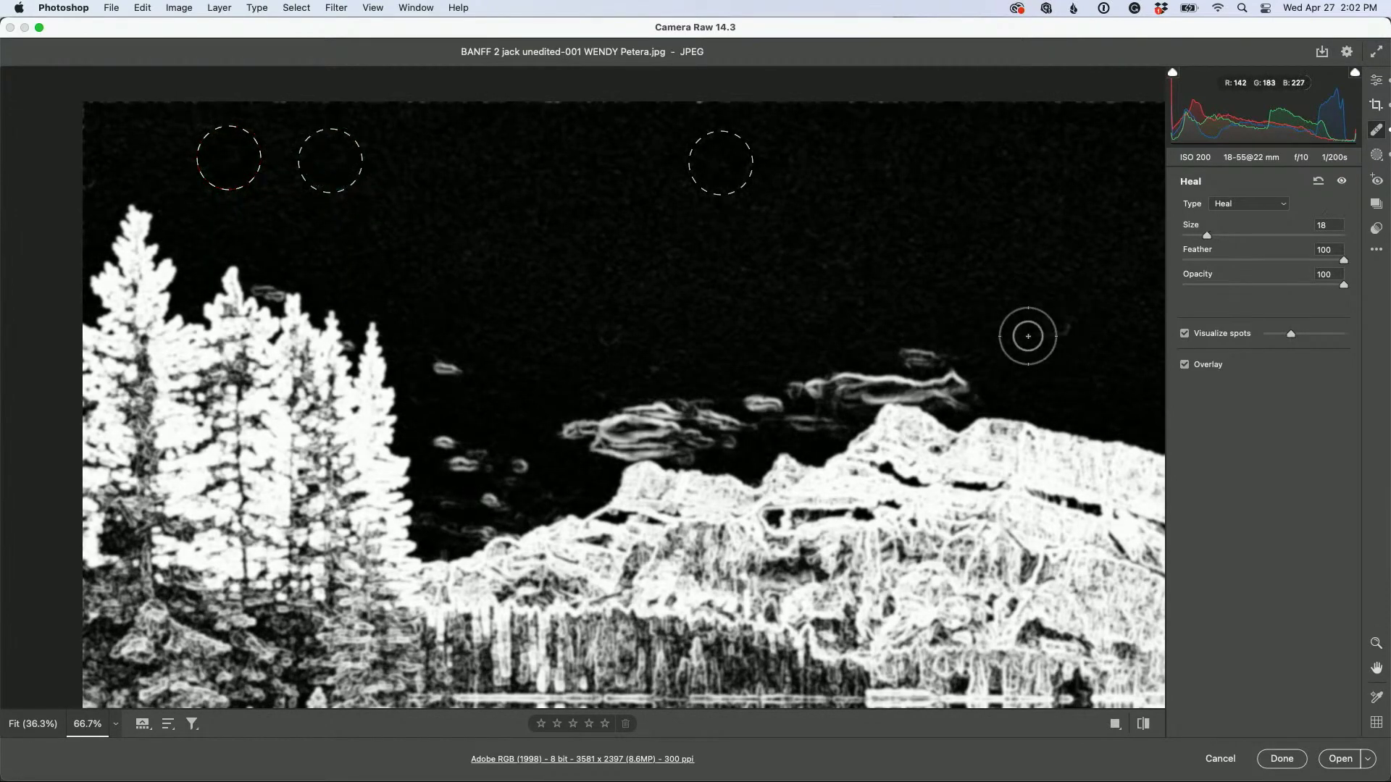
click(1024, 333)
mouse_move(852, 335)
mouse_down()
mouse_move(652, 341)
mouse_move(345, 302)
mouse_move(611, 478)
mouse_move(787, 239)
mouse_move(764, 255)
mouse_up()
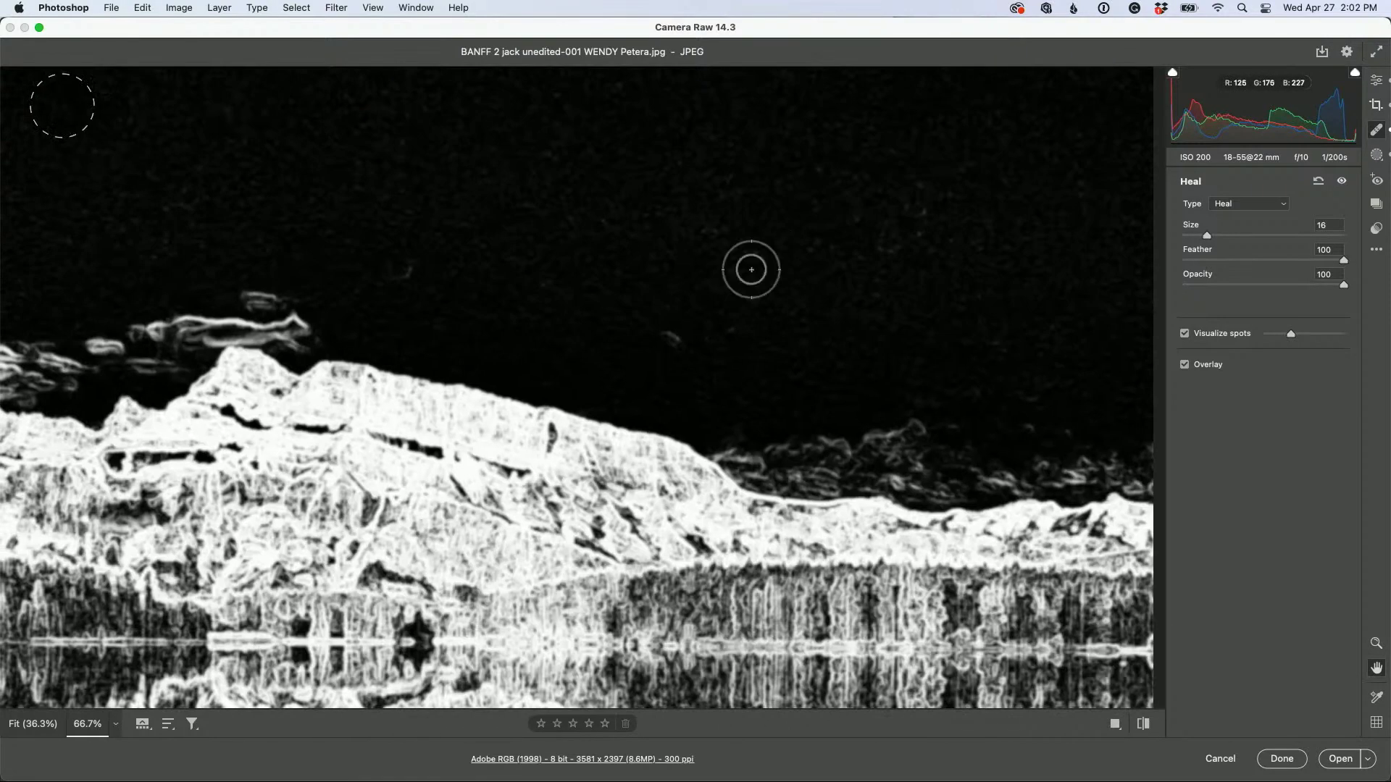
click(679, 333)
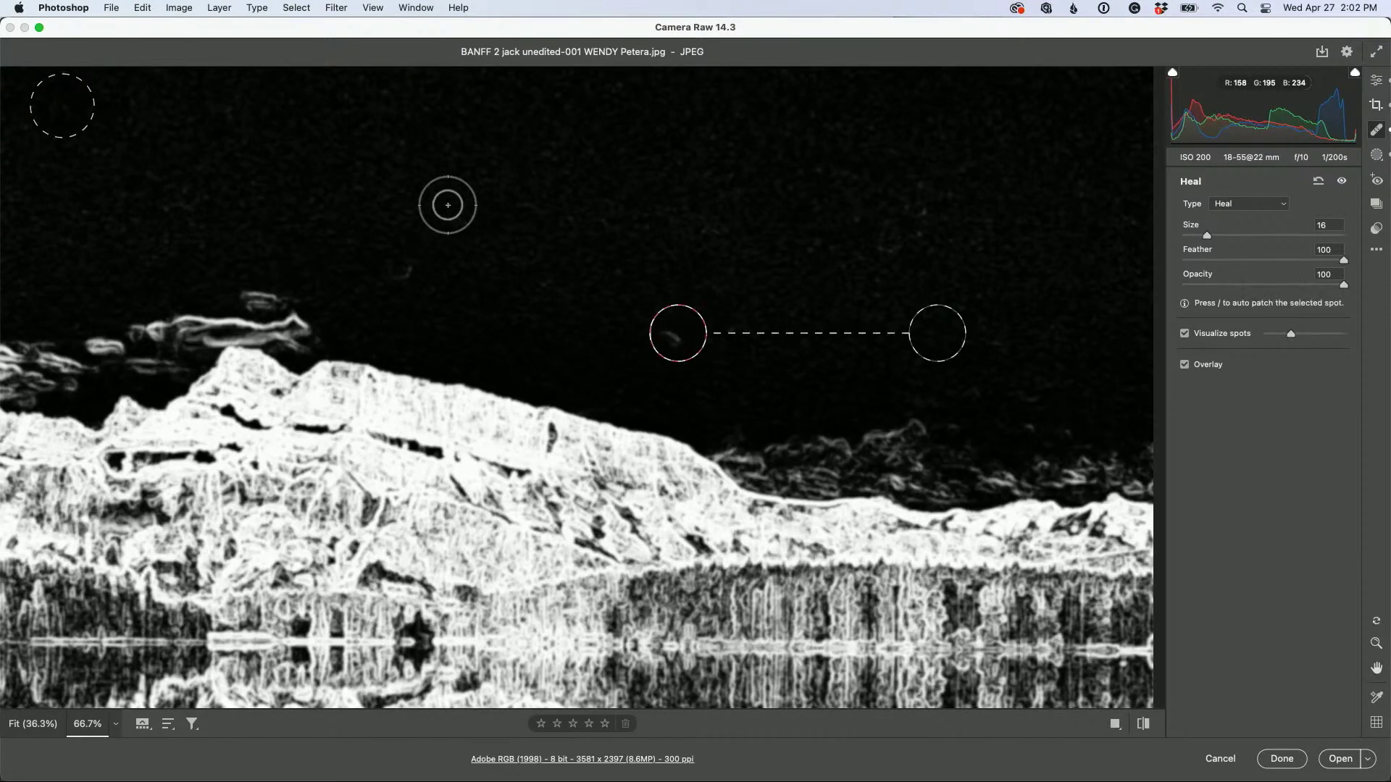
Heal the faint spot in the sky above the mountain and turn off Visualize spots
click(414, 268)
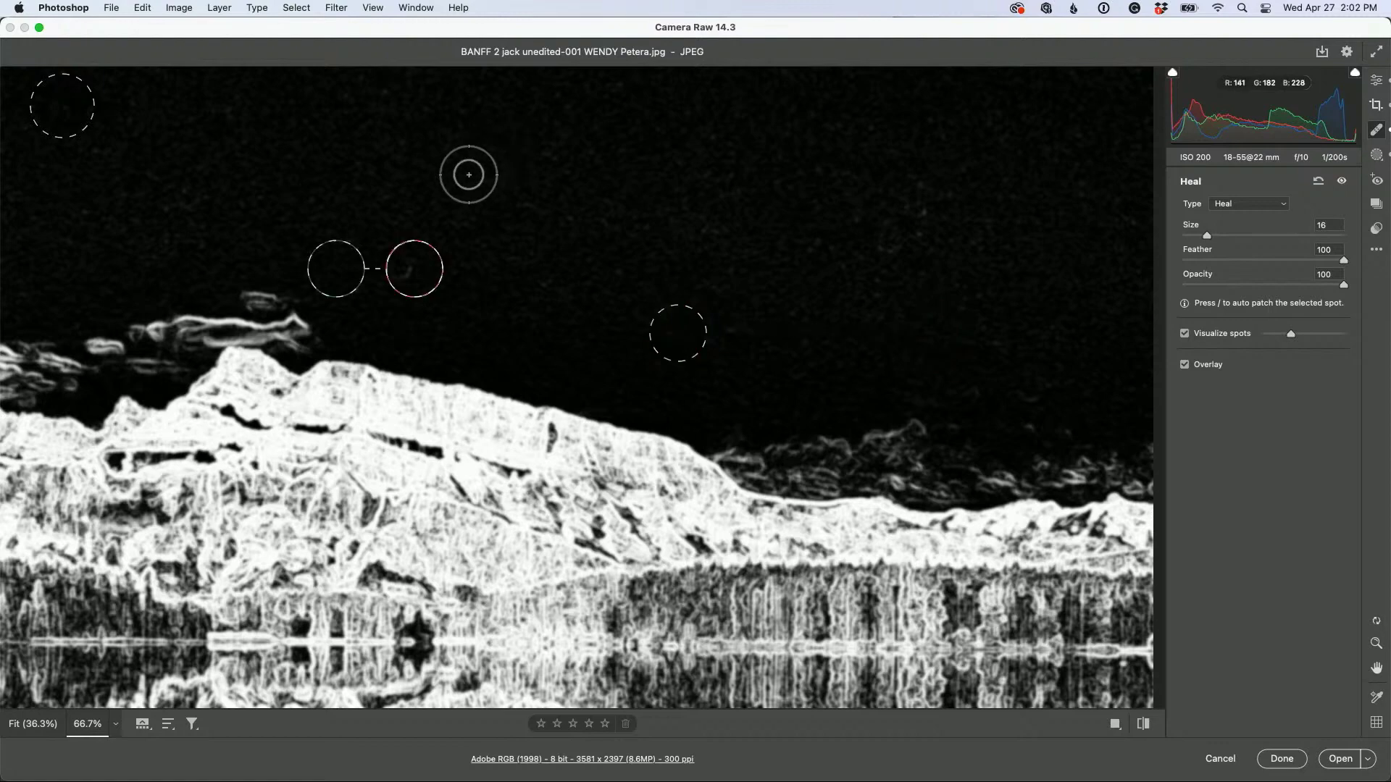
scroll(572, 174, left, 15)
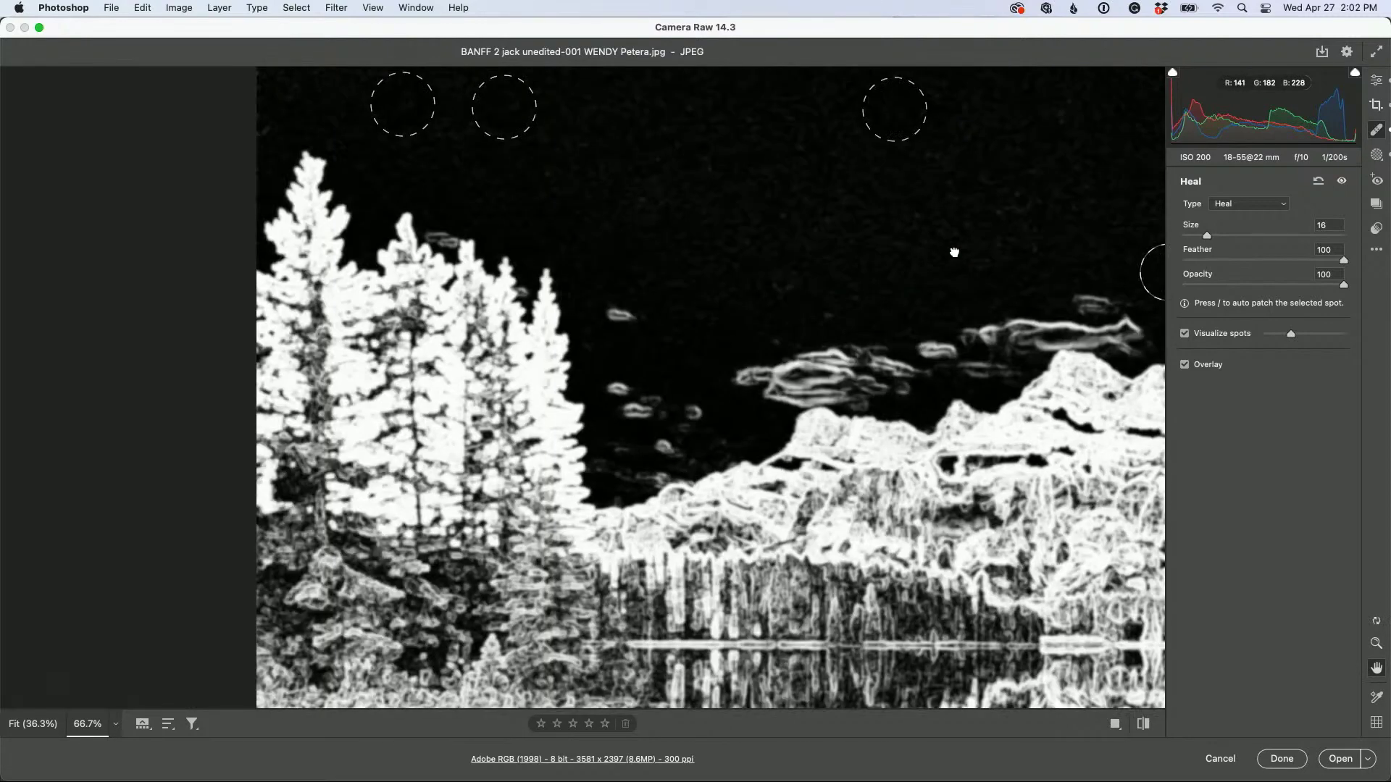
mouse_move(954, 252)
mouse_down()
mouse_move(885, 363)
mouse_move(693, 351)
mouse_move(546, 307)
mouse_up()
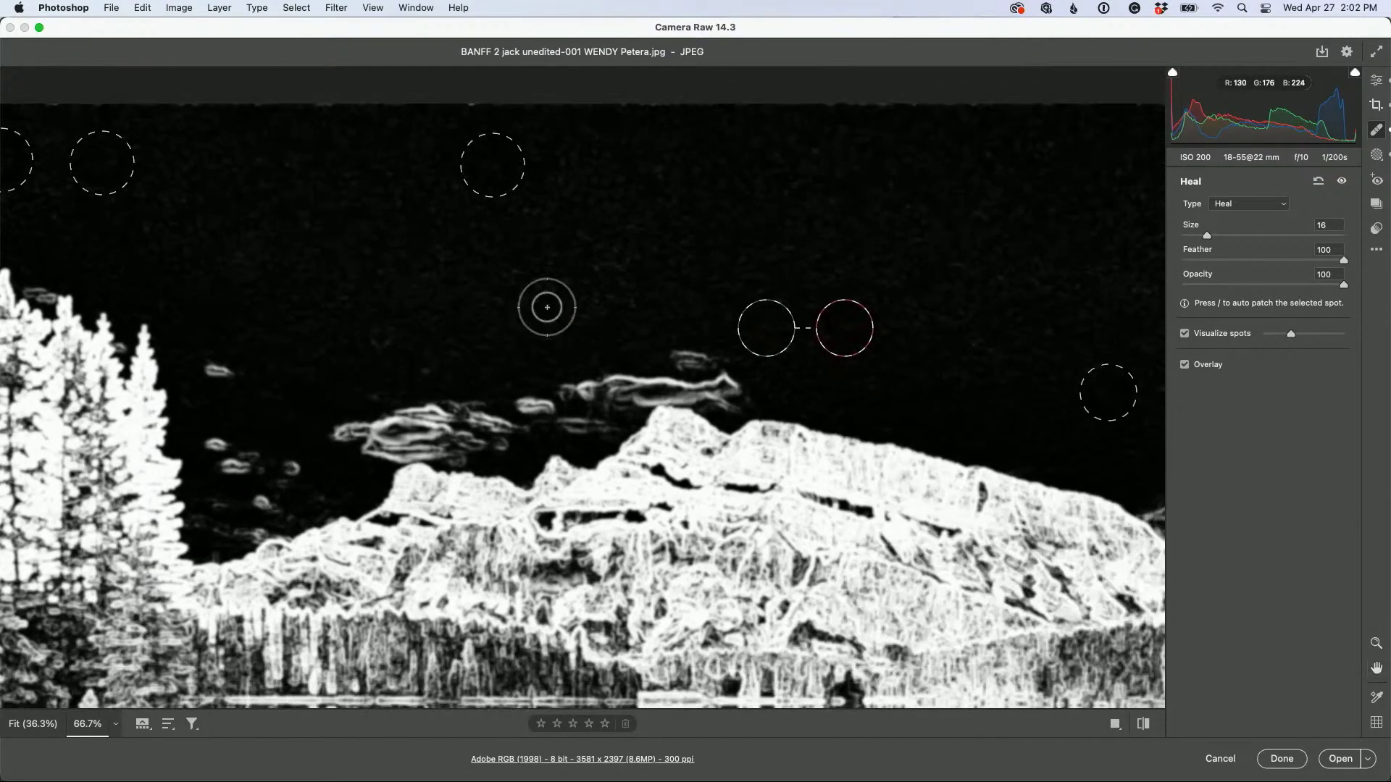
click(1186, 336)
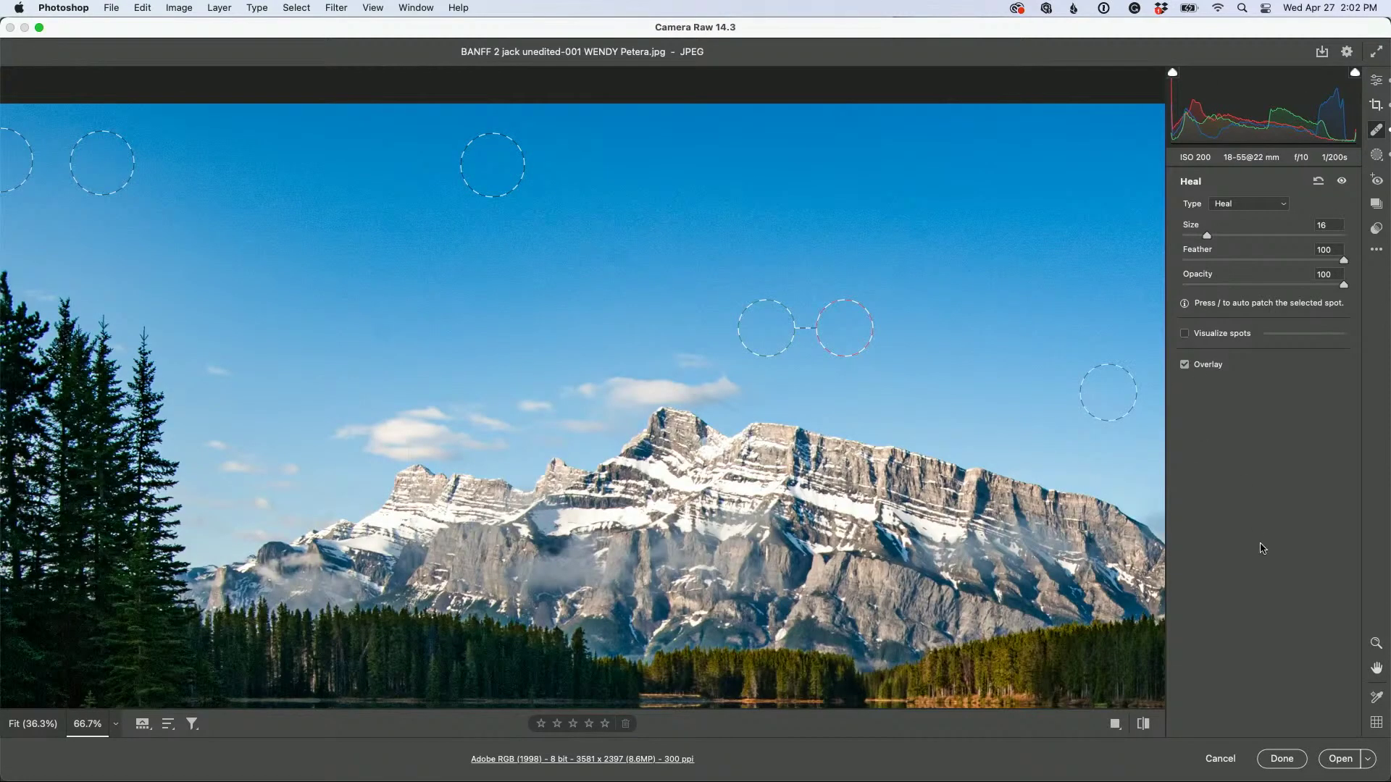
Open the healed photo in Photoshop and preview Sky Replacement with the scattered white clouds preset from Blue Skies
click(1339, 760)
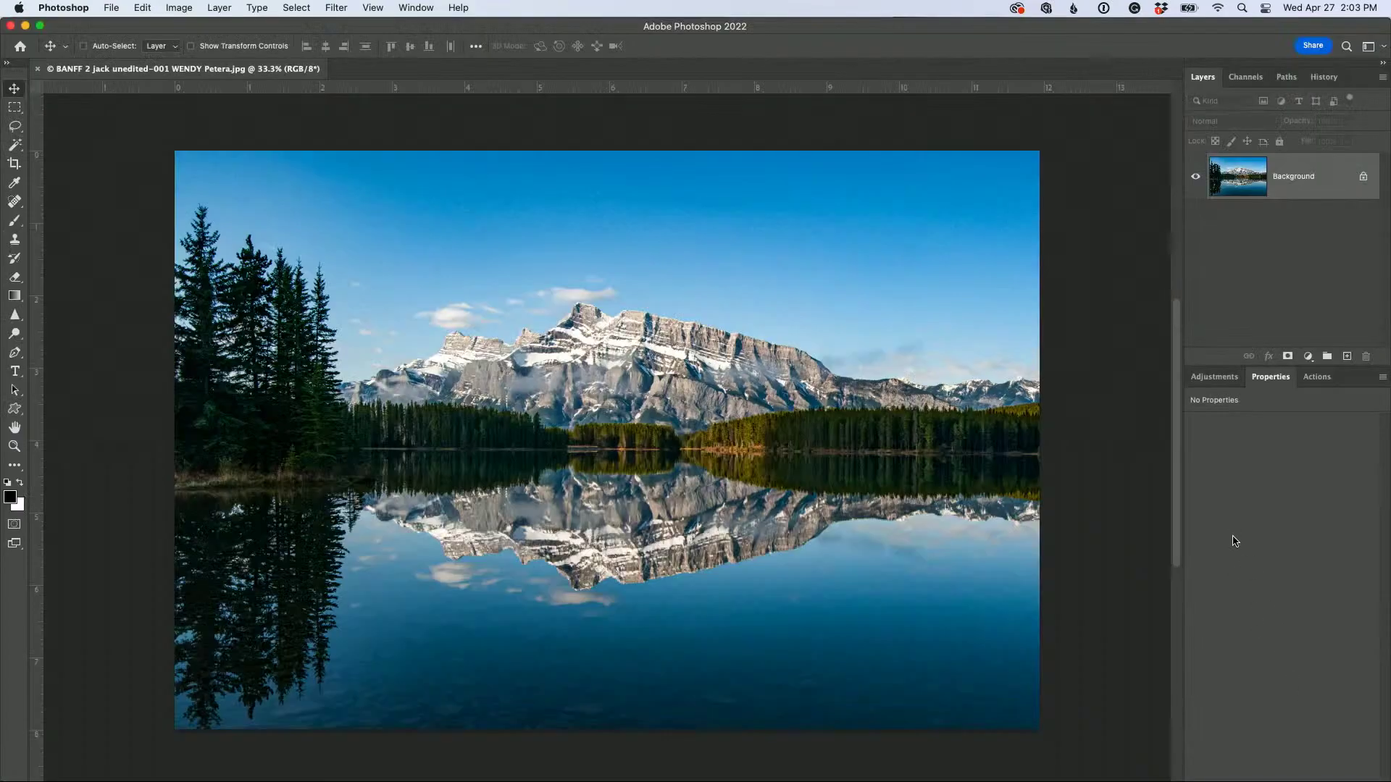
click(142, 9)
click(214, 366)
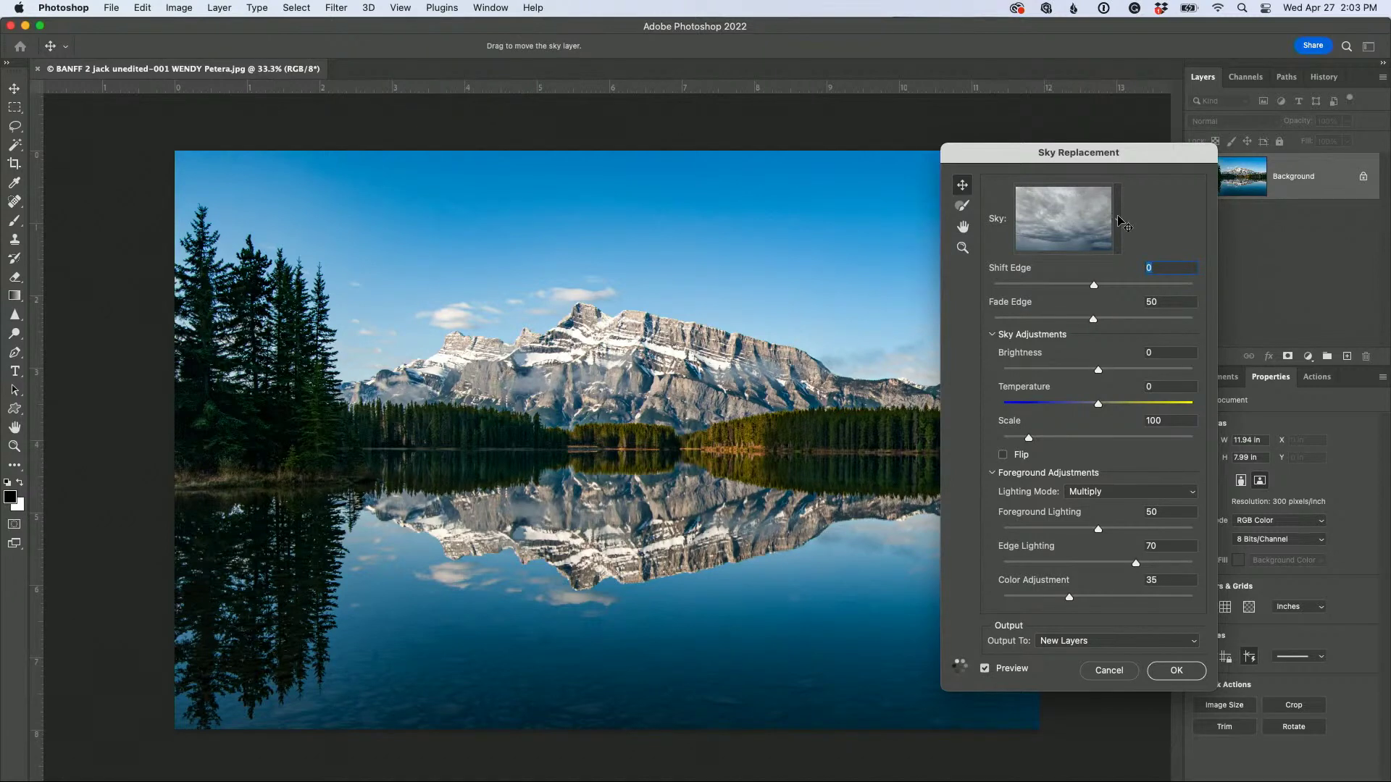
click(1119, 218)
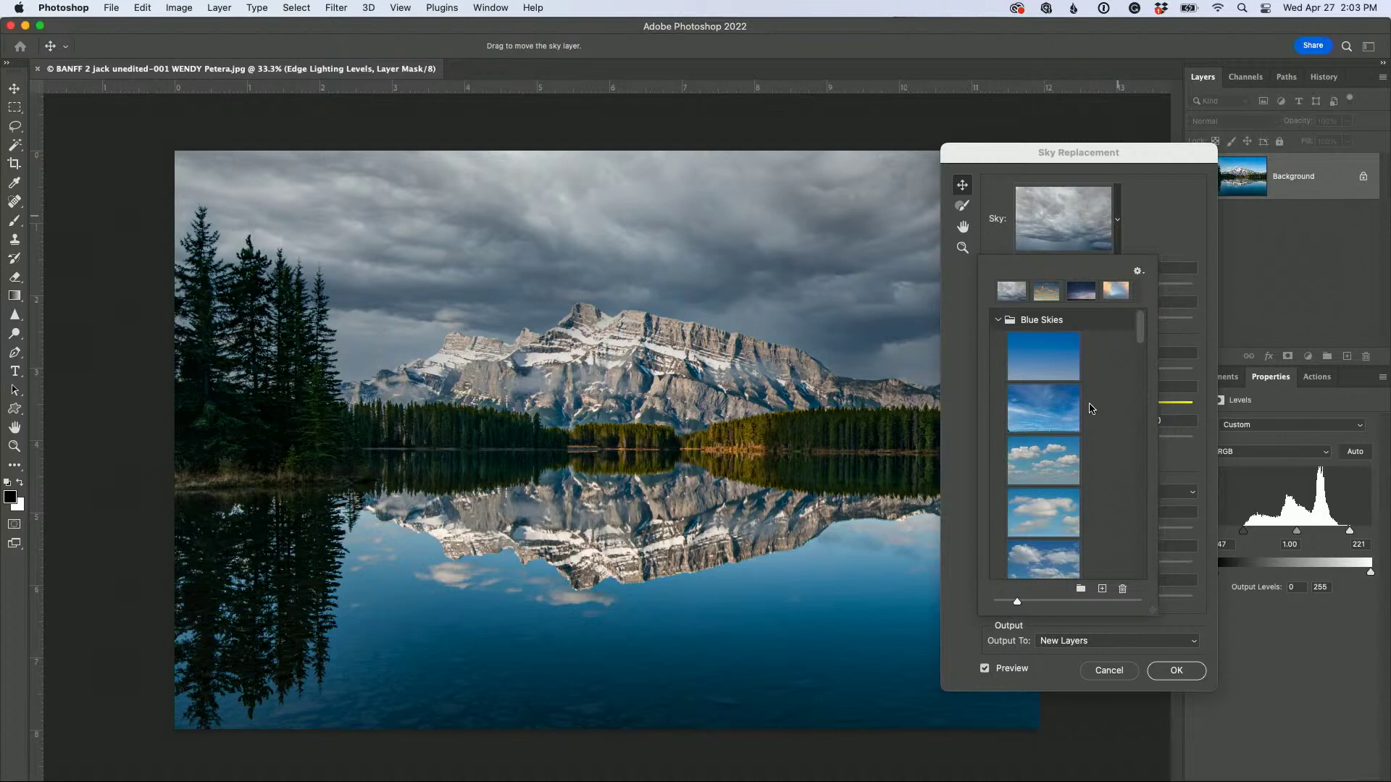
scroll(1061, 418, down, 3)
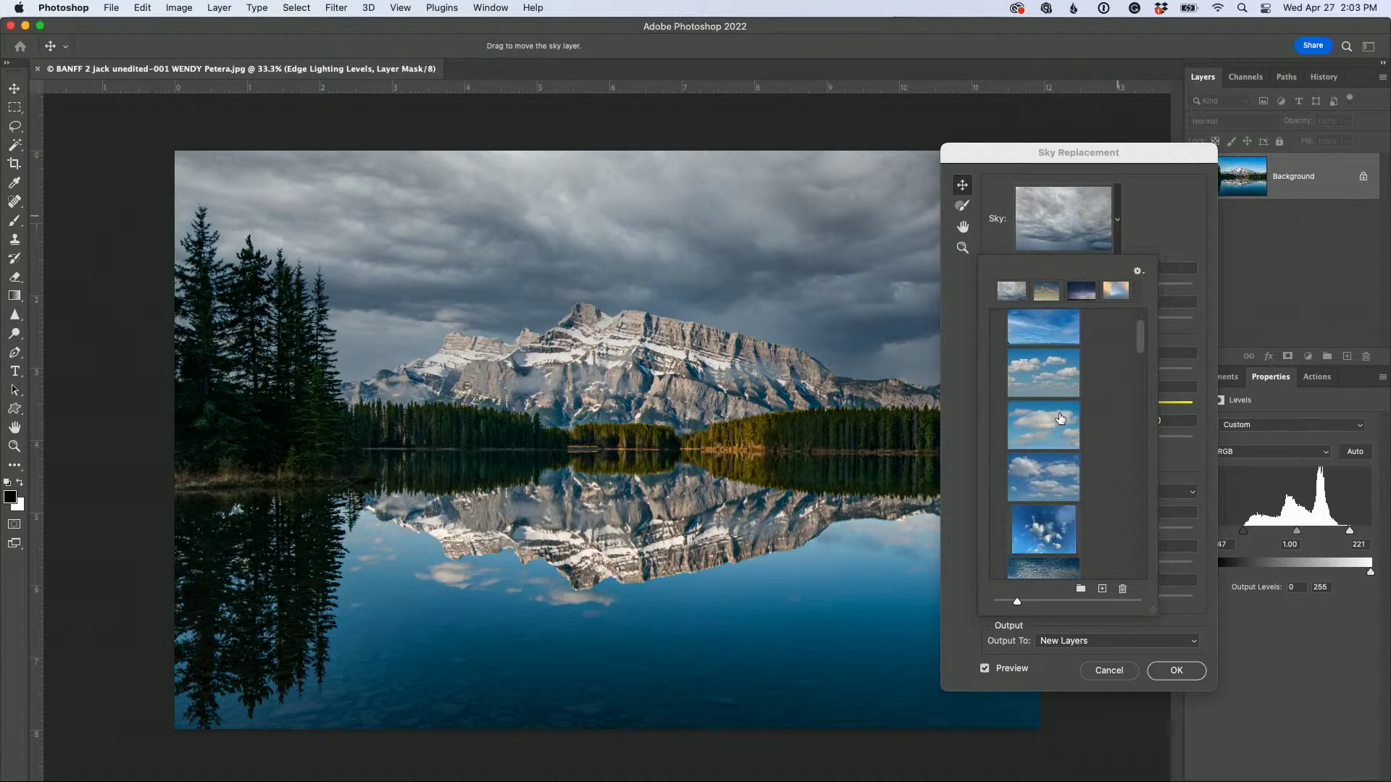
click(1071, 420)
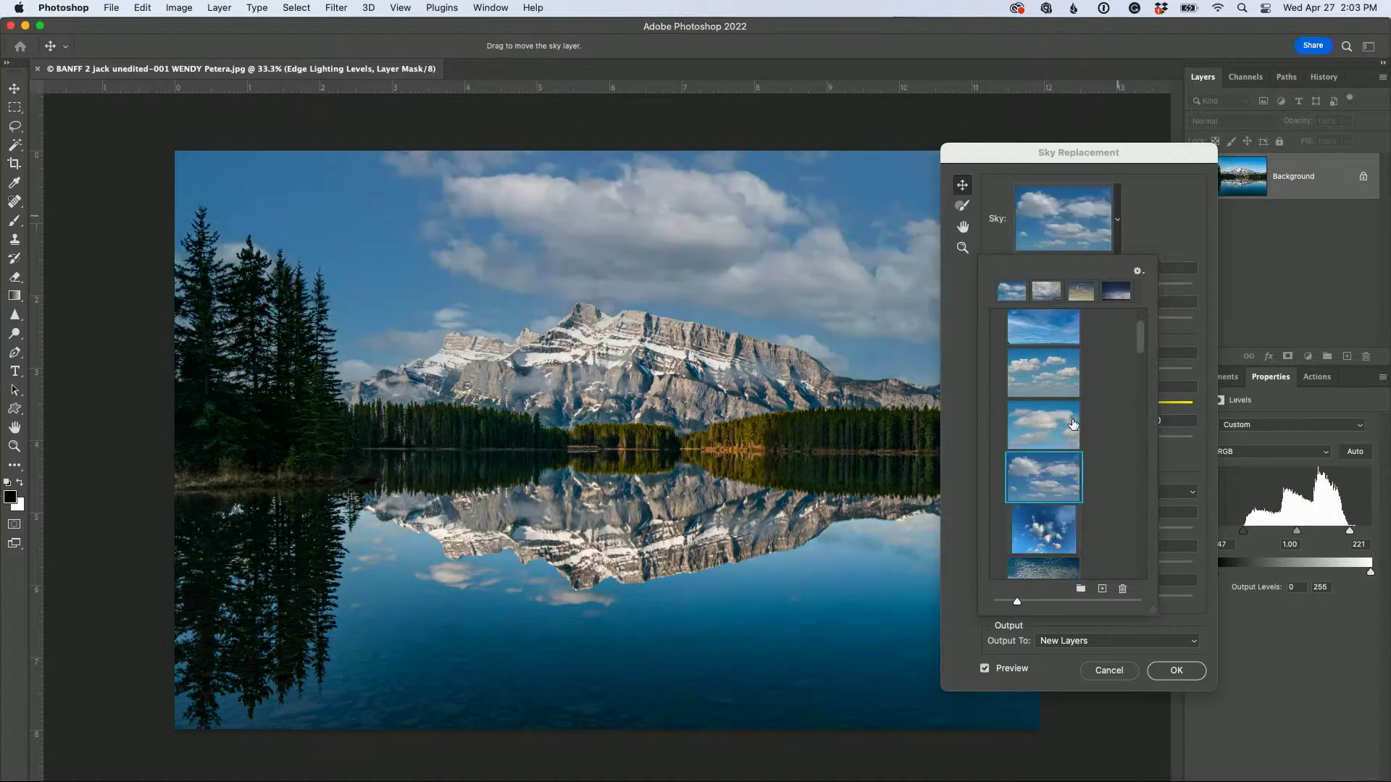
Try the rippled grey cloud sky from Blue Skies and return to the scattered white clouds preset
scroll(1073, 424, down, 1)
scroll(1073, 424, down, 5)
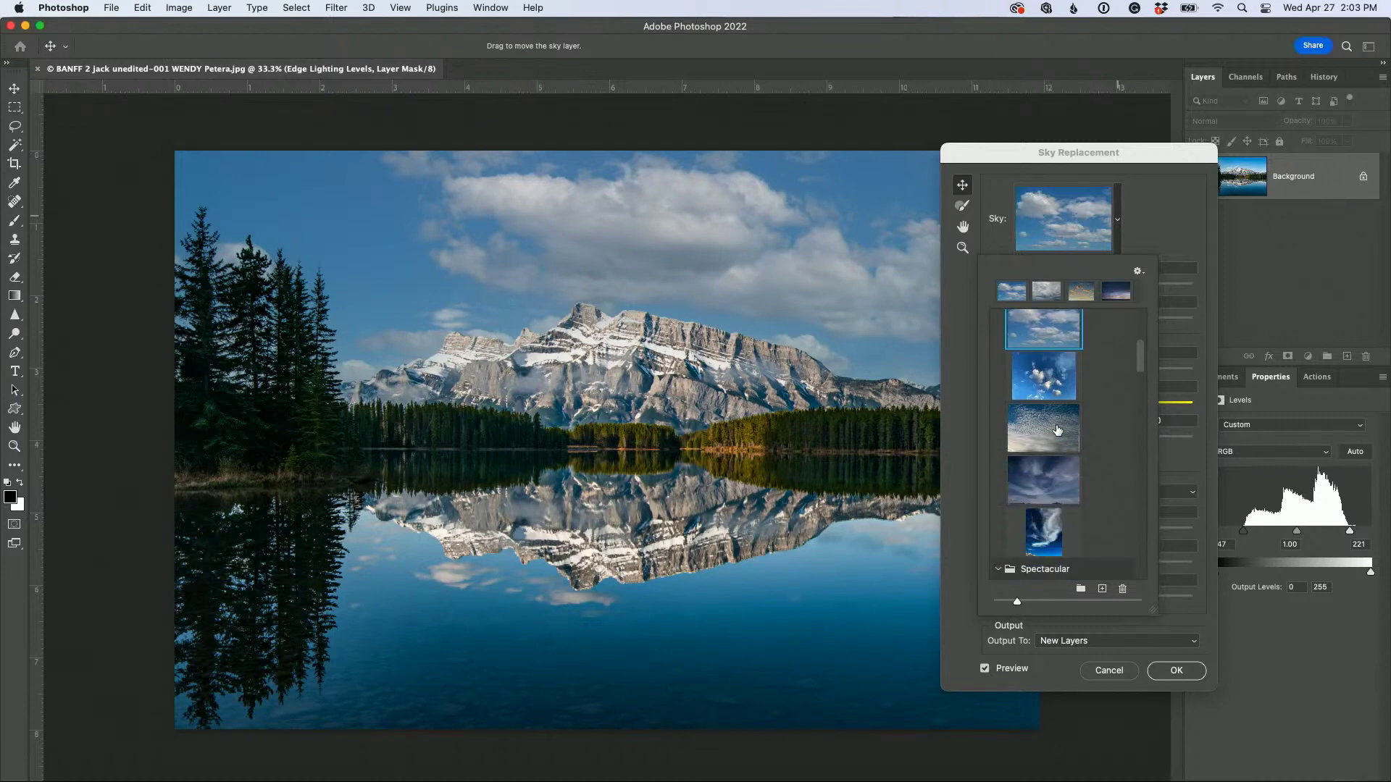
click(1055, 429)
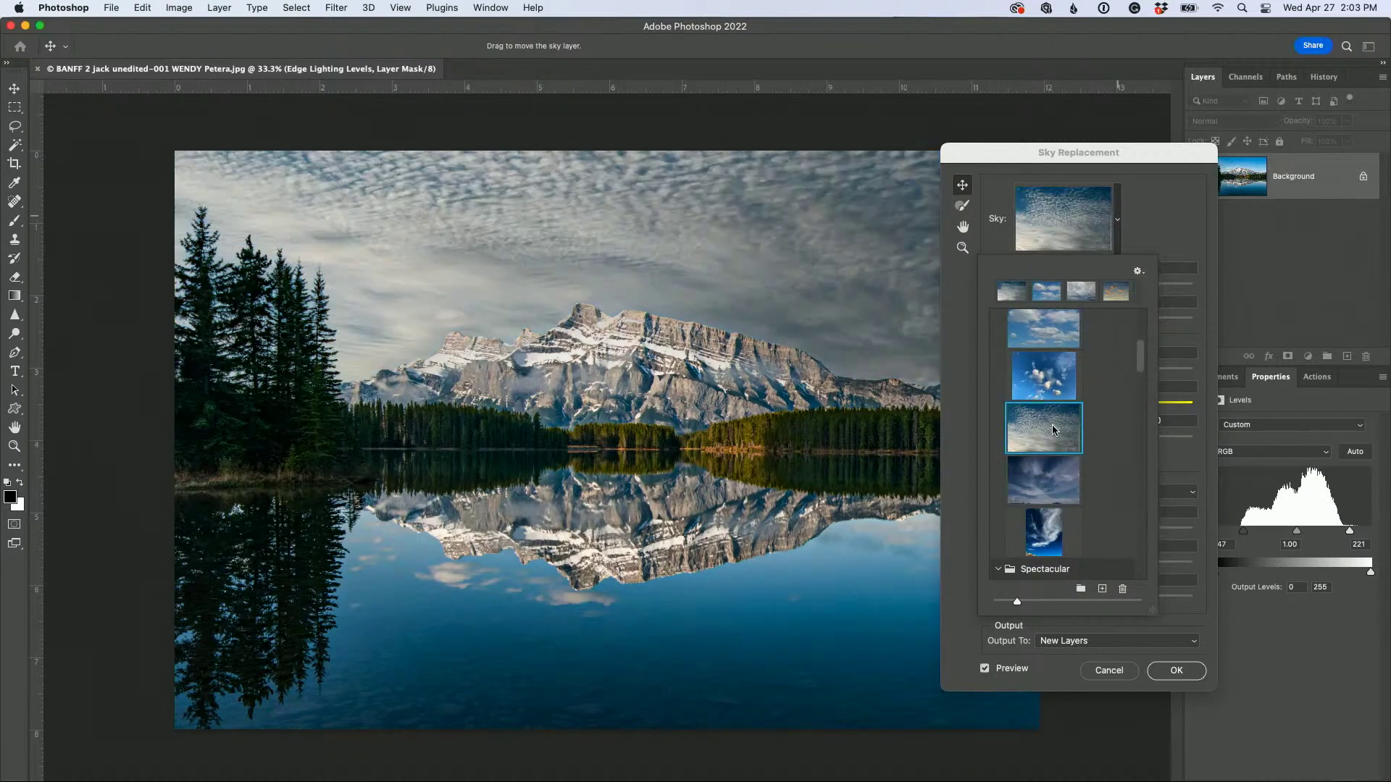
click(1050, 335)
Browse the remaining sky presets, try the wispy streaked cloud sky and reselect the scattered white clouds preset
scroll(1168, 403, down, 5)
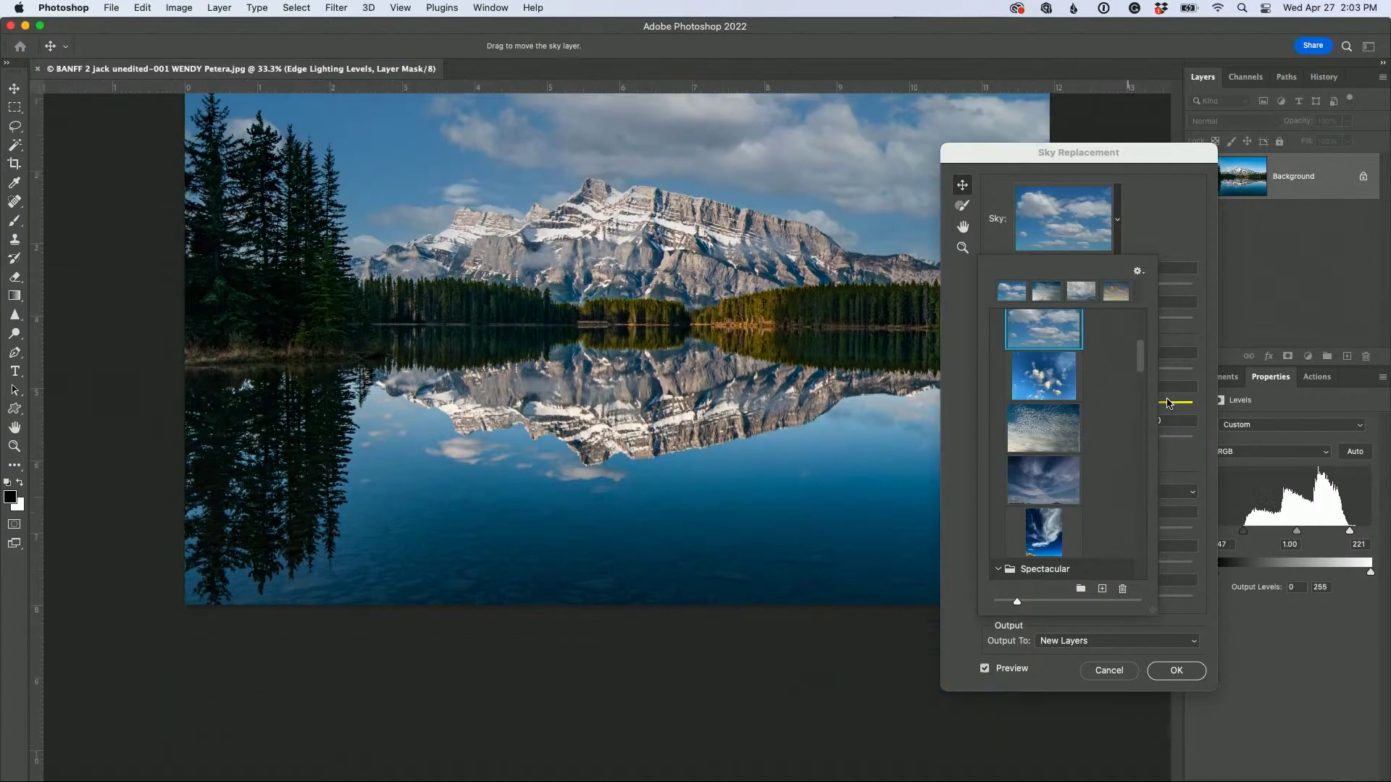
scroll(949, 451, up, 4)
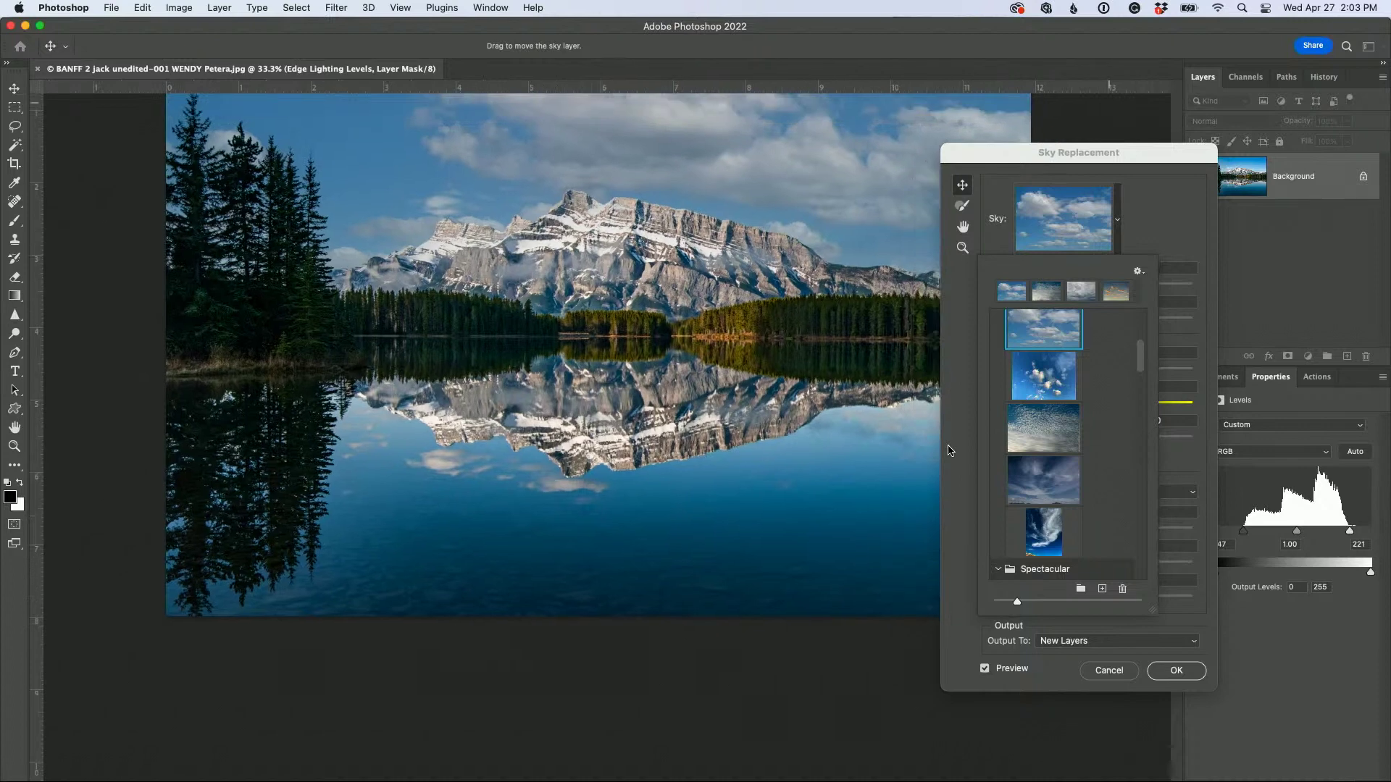
scroll(1126, 434, down, 10)
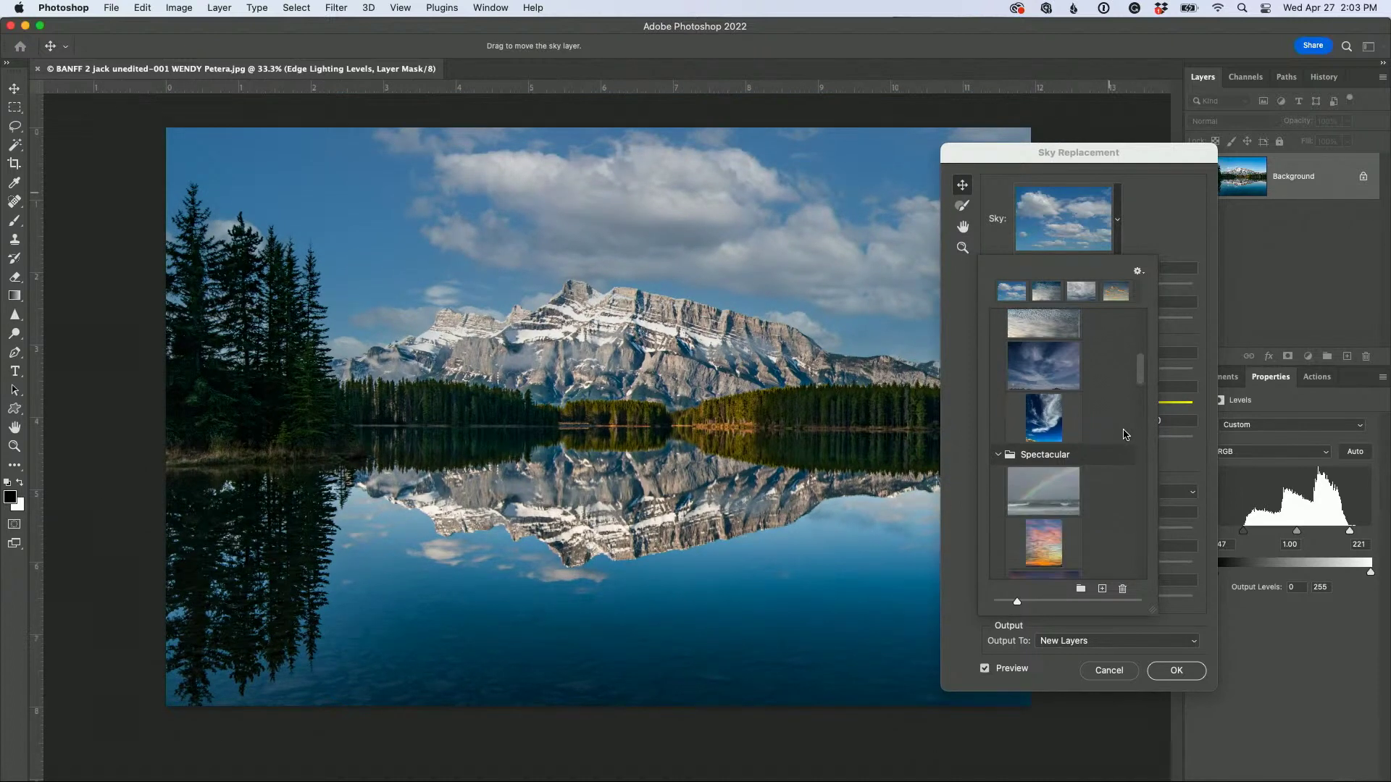
scroll(1125, 435, down, 10)
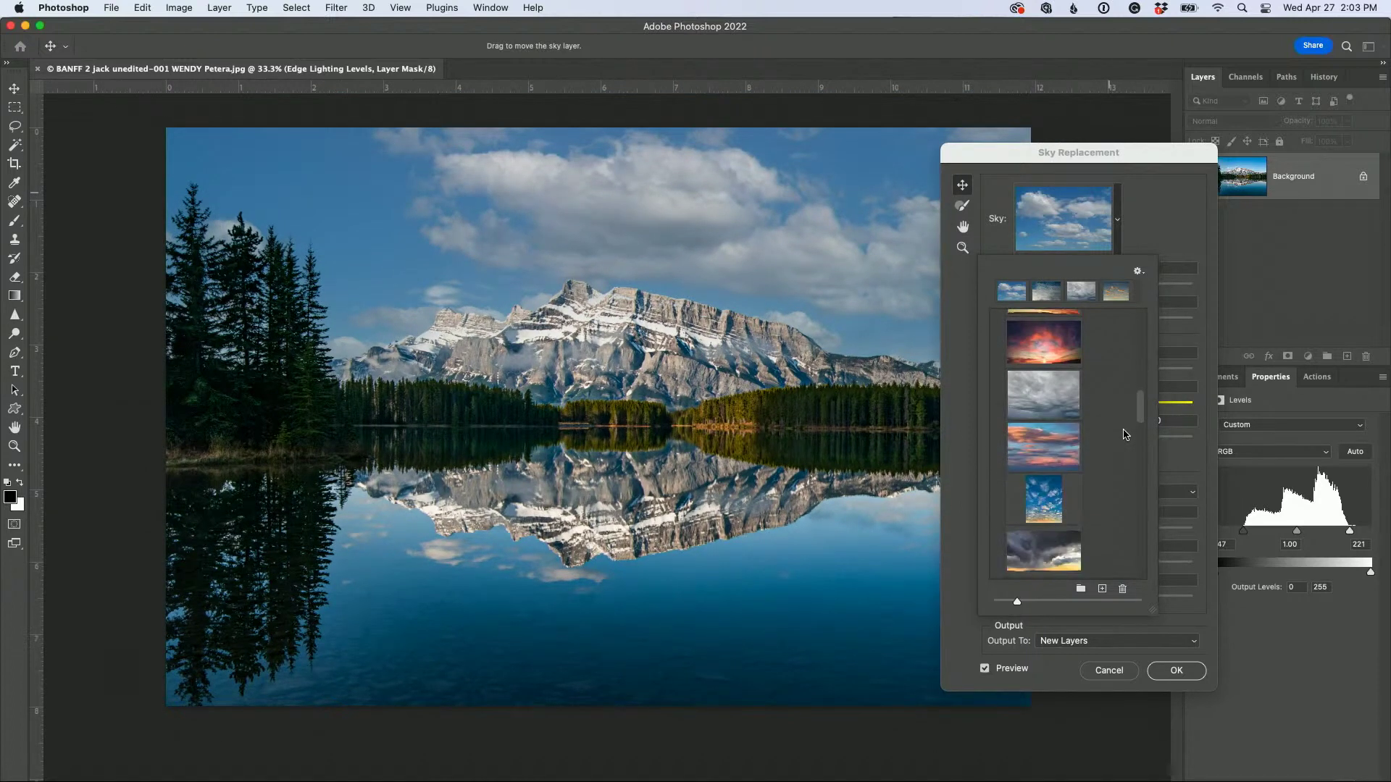
scroll(1125, 435, down, 10)
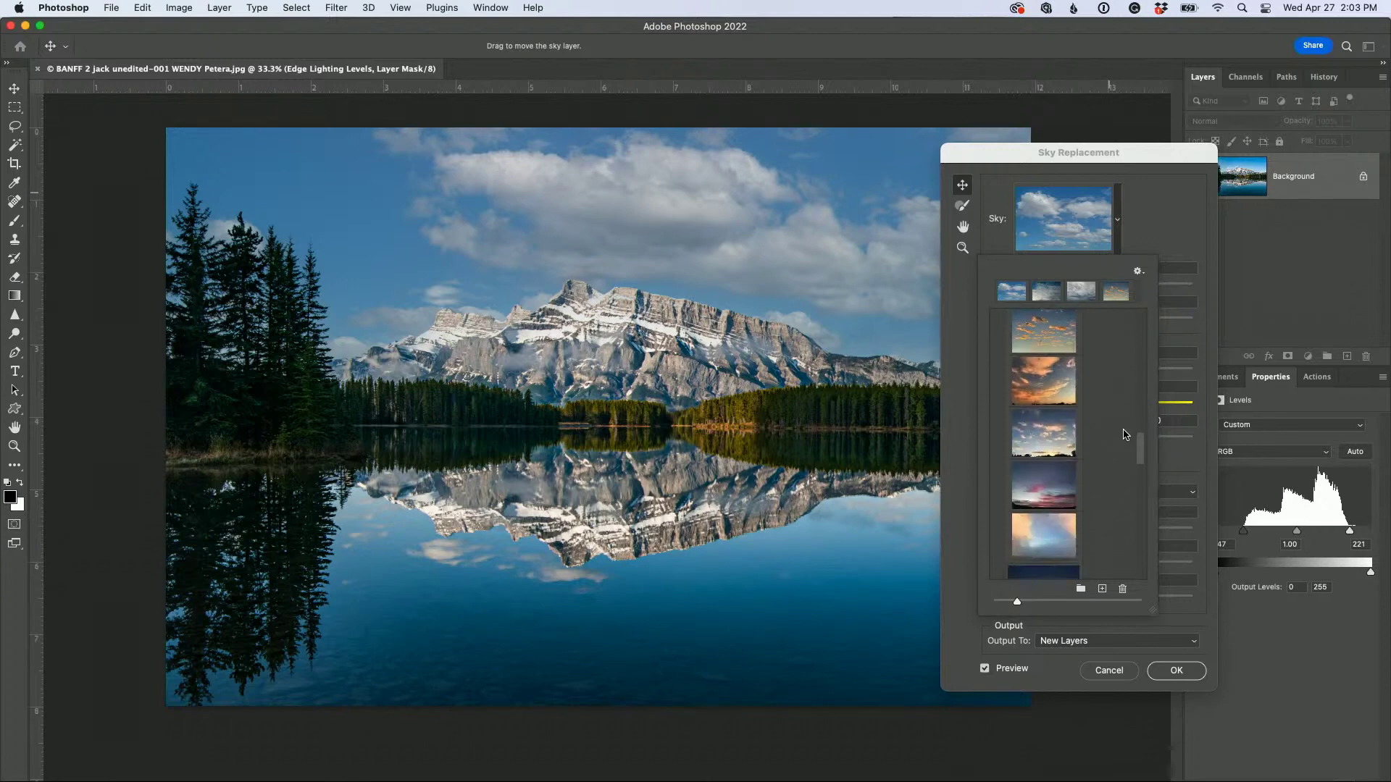
scroll(1125, 434, down, 2)
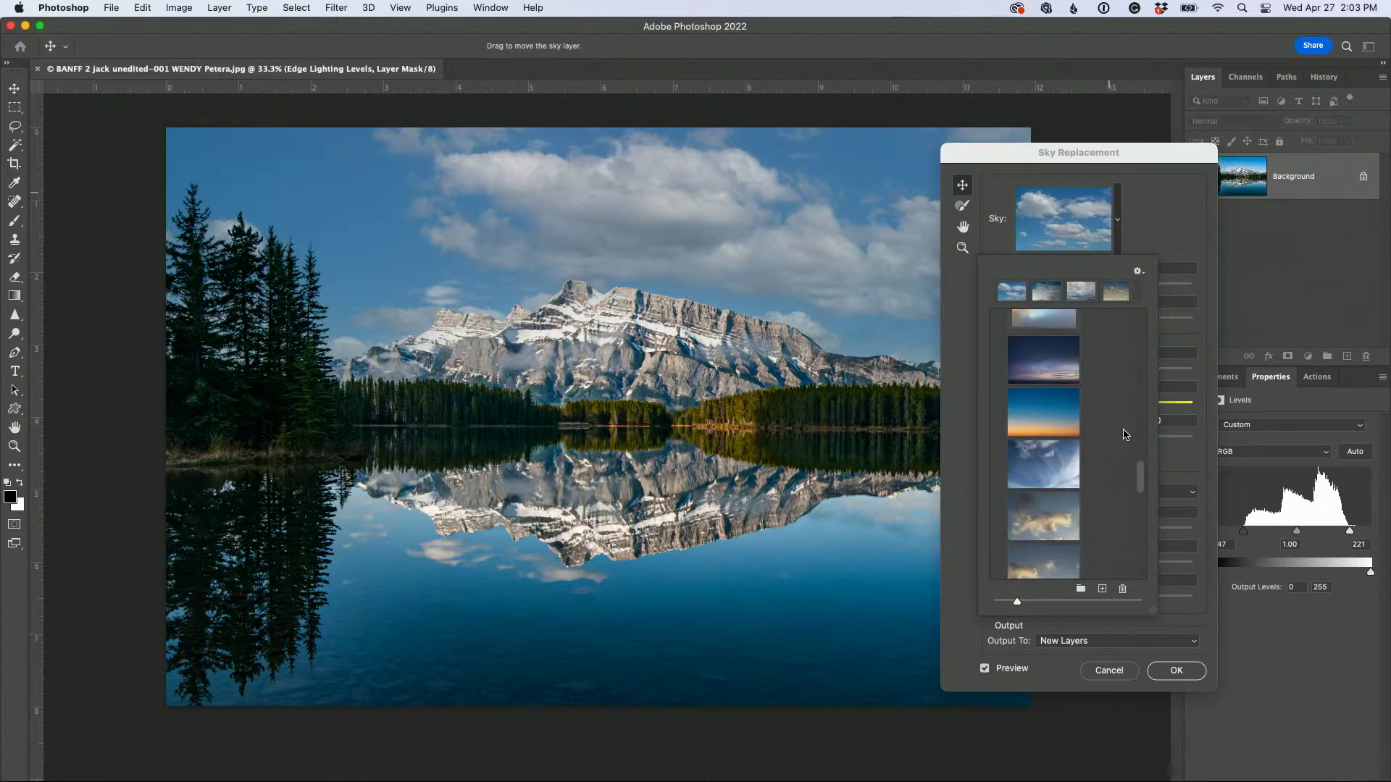
click(1050, 455)
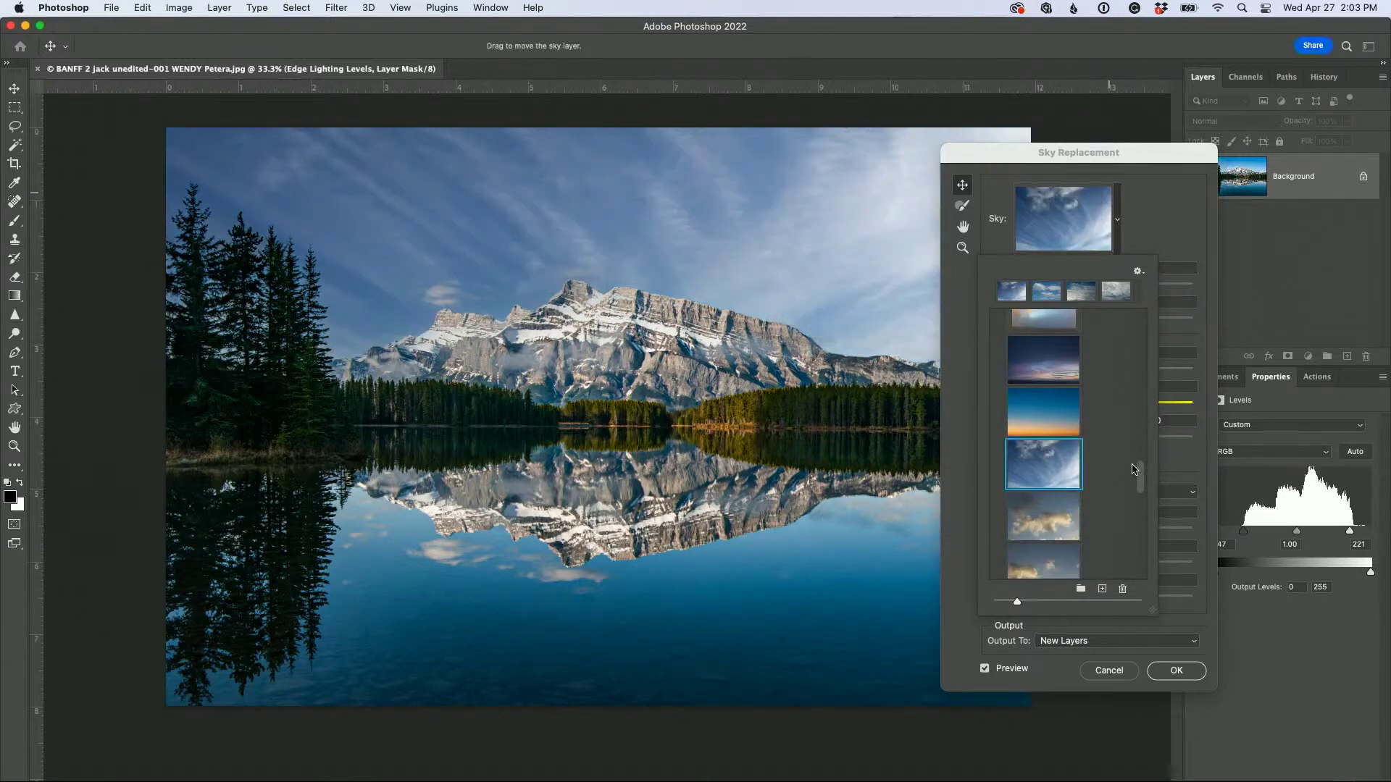
drag(1142, 485, 1130, 350)
click(1043, 435)
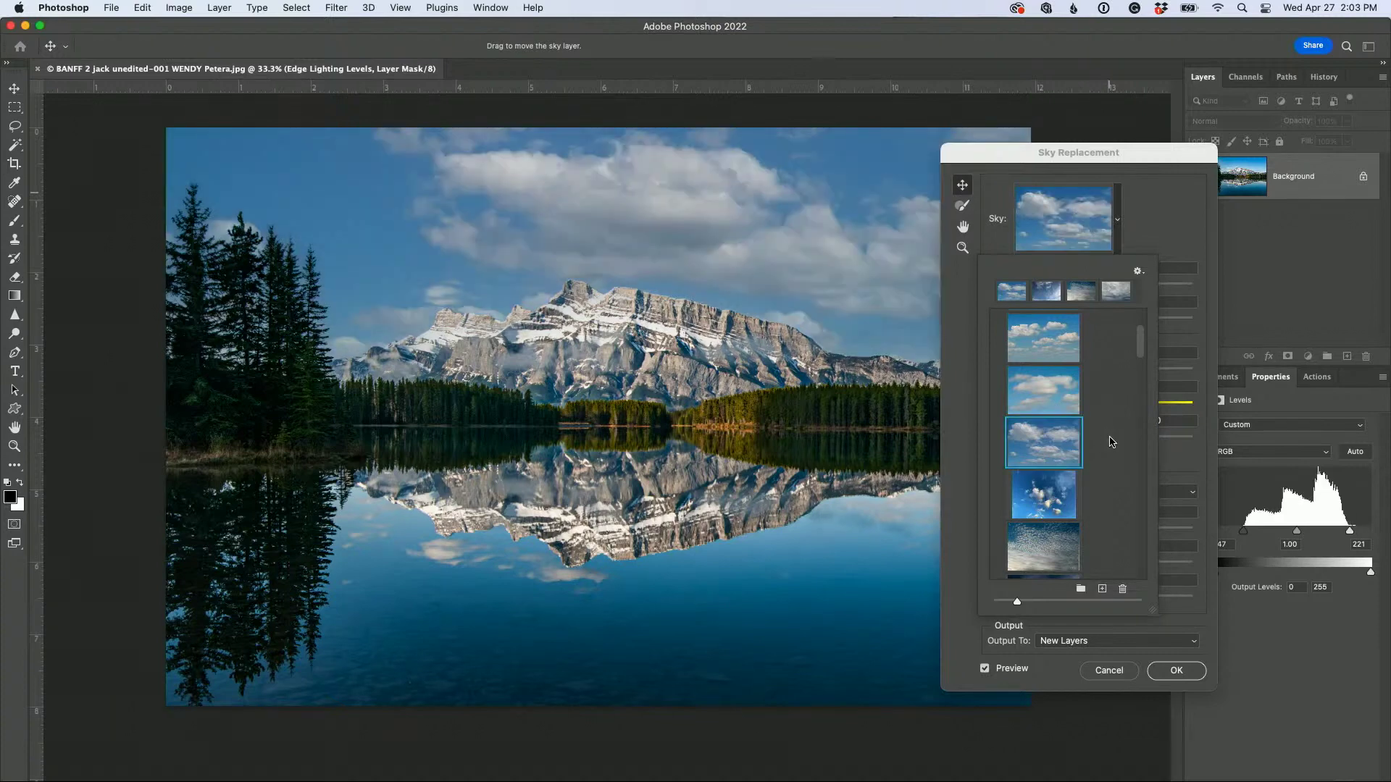
Move the Sky Replacement dialog off the photo and apply the chosen sky, output to New Layers
click(1142, 151)
drag(1158, 152, 1248, 154)
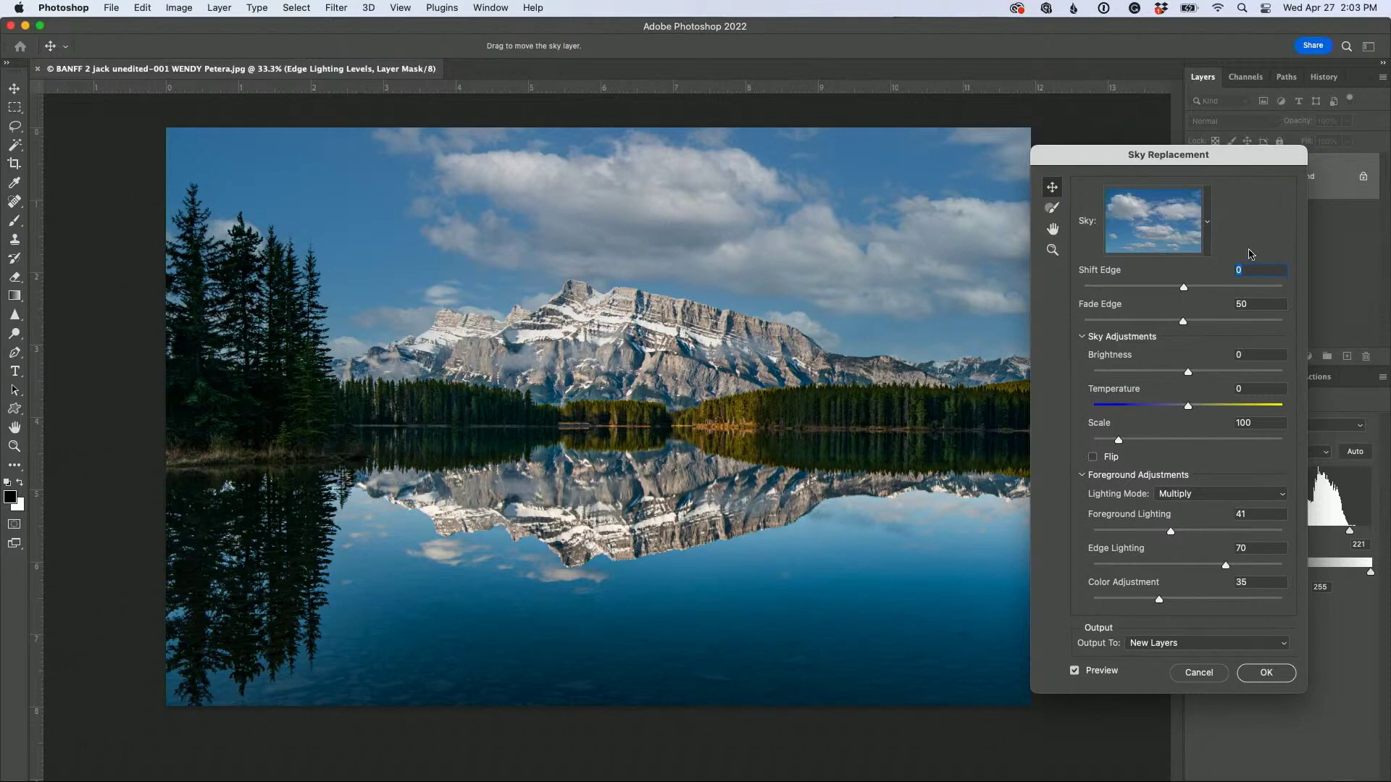
click(1265, 676)
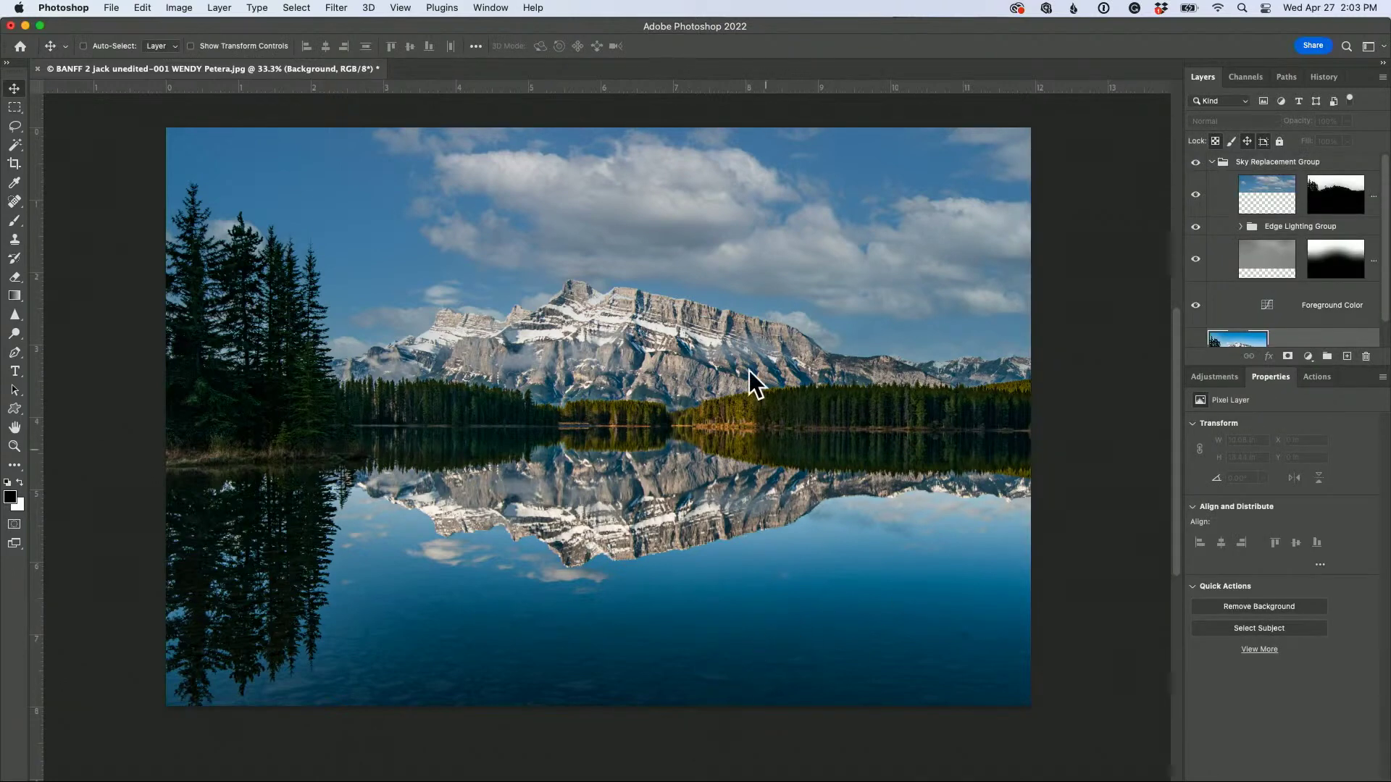
Brighten the clouds on the Sky layer with the Camera Raw Filter by setting Whites to +66
click(1263, 197)
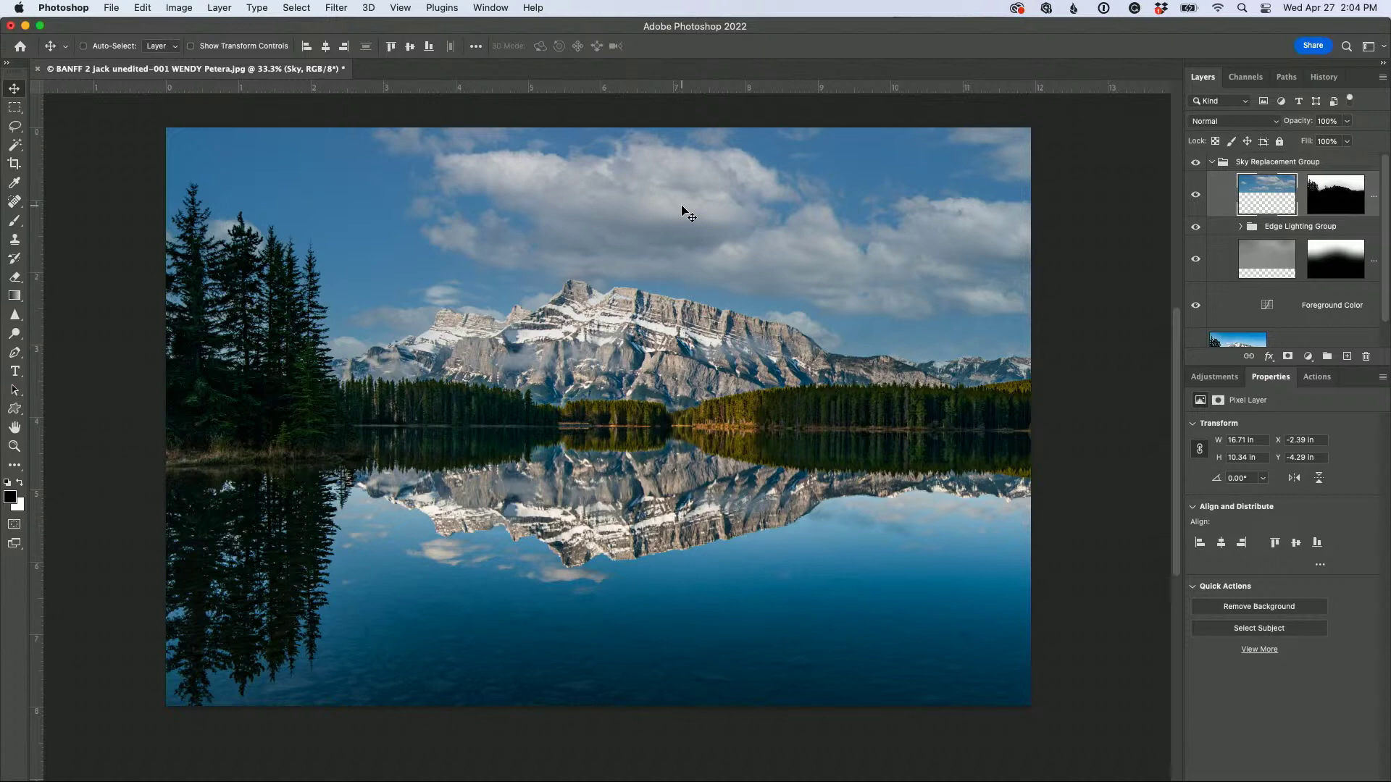
click(336, 8)
click(360, 118)
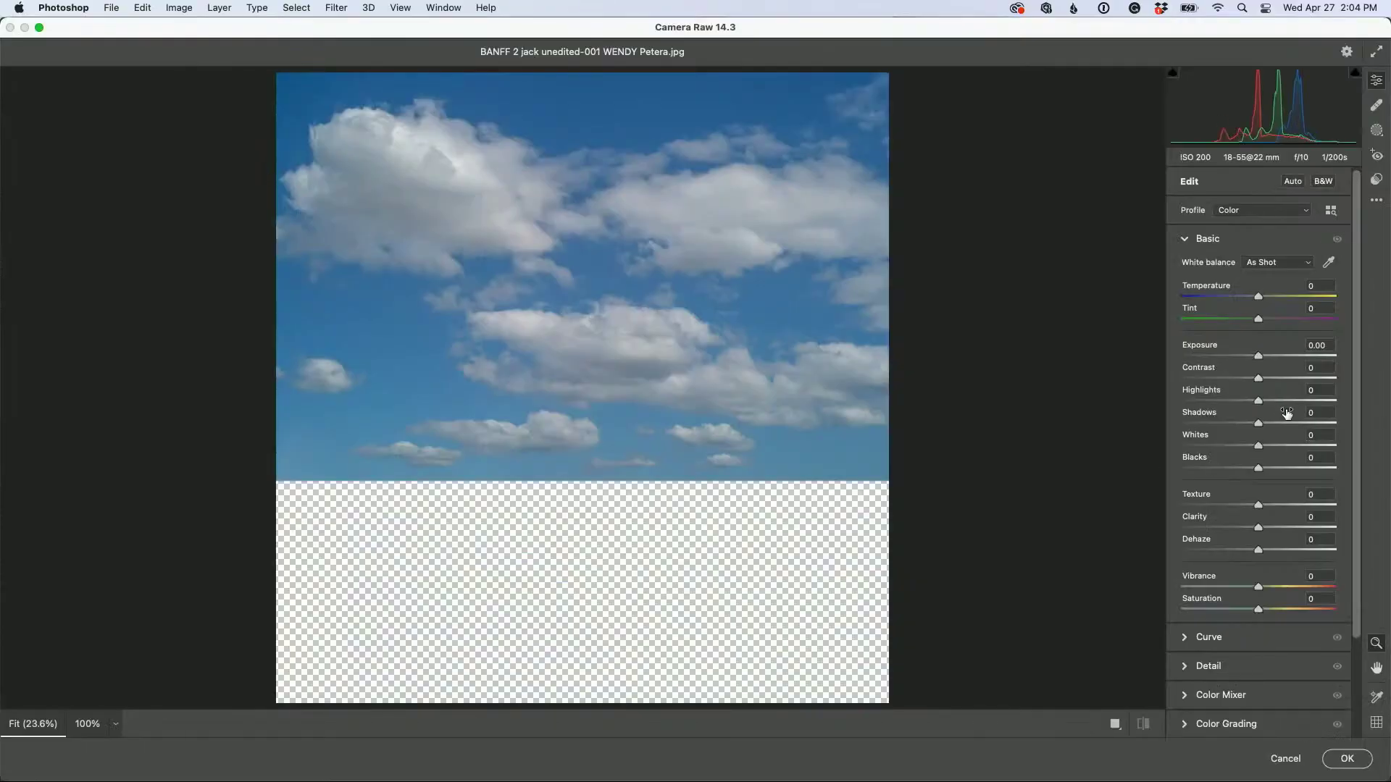
drag(1258, 446, 1310, 448)
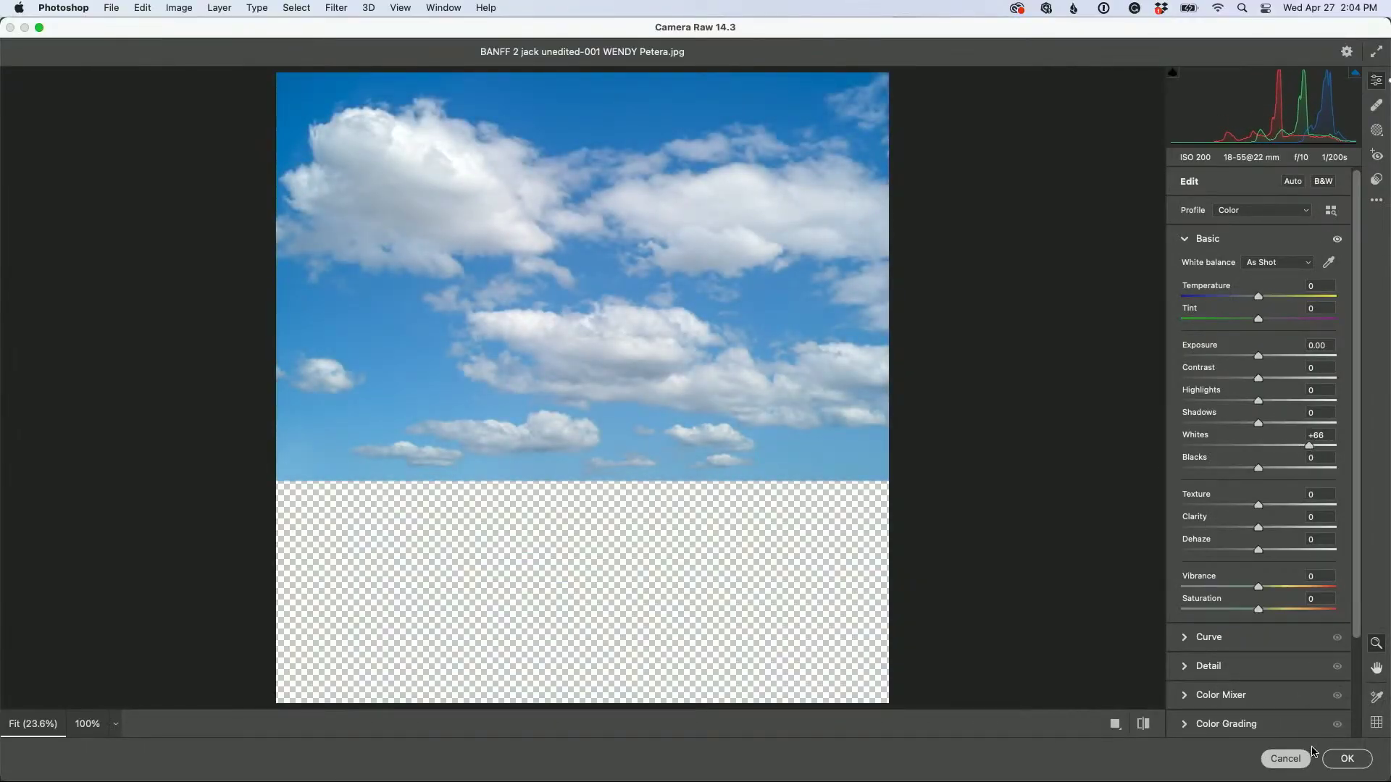
click(1336, 761)
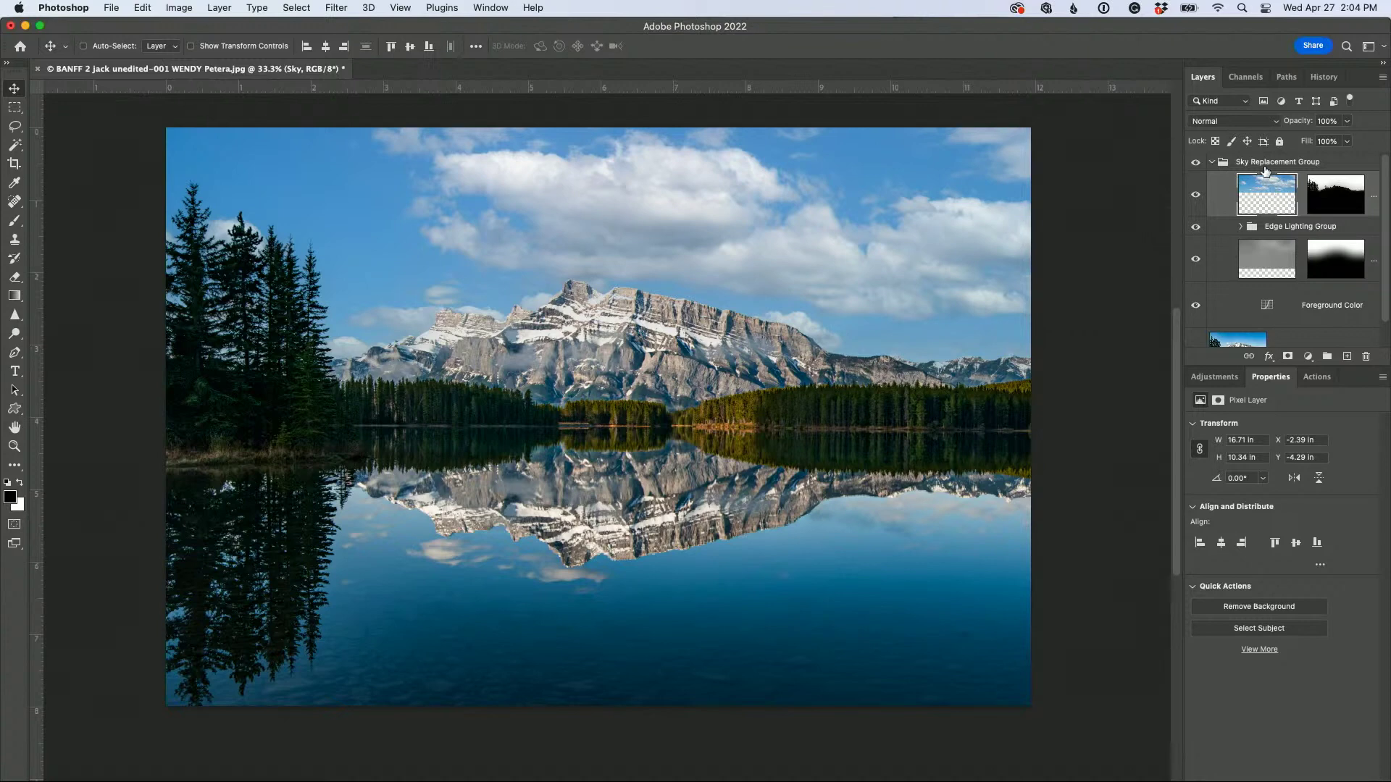
Collapse and duplicate the Sky Replacement Group, try flipping the copy vertically as a reflection, and delete the copy
click(1212, 163)
drag(1254, 163, 1345, 356)
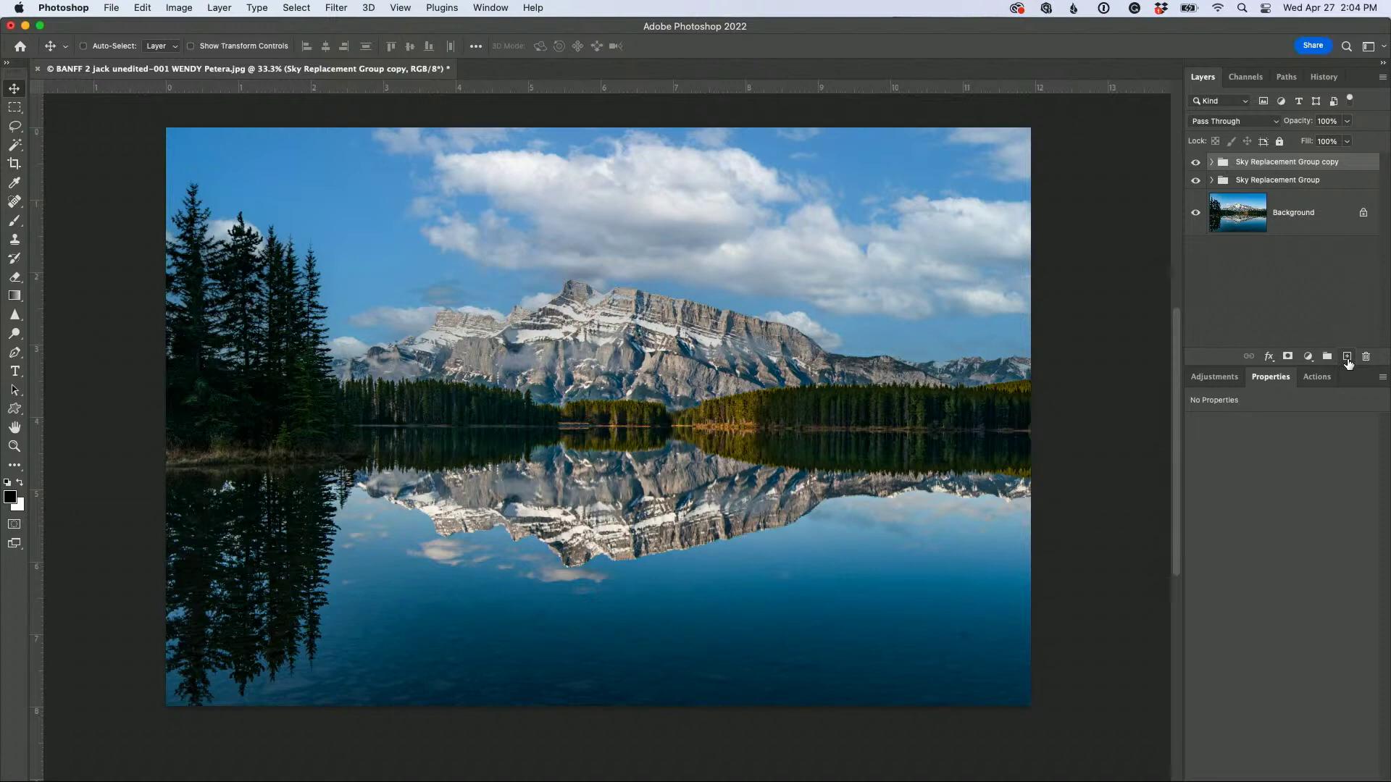
key(super+t)
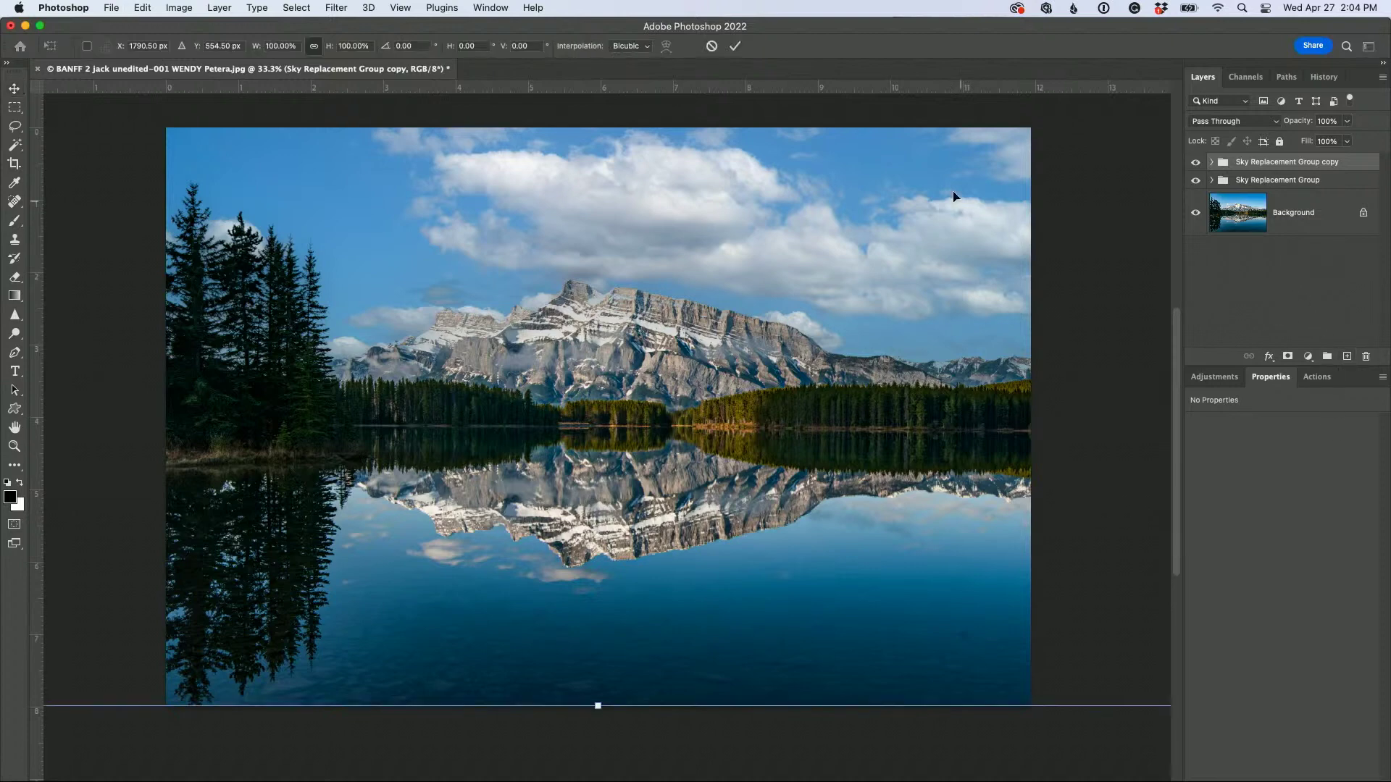
right_click(780, 175)
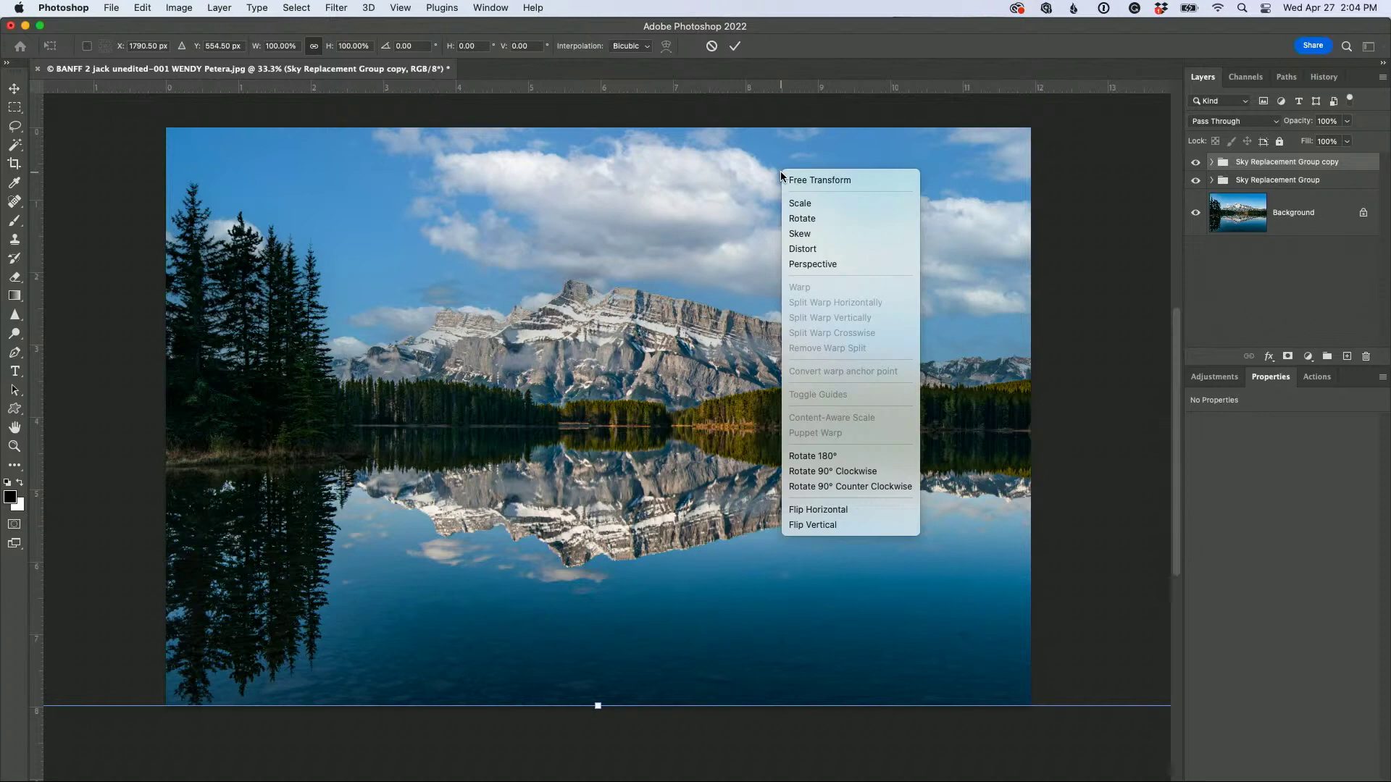
click(844, 526)
key(Return)
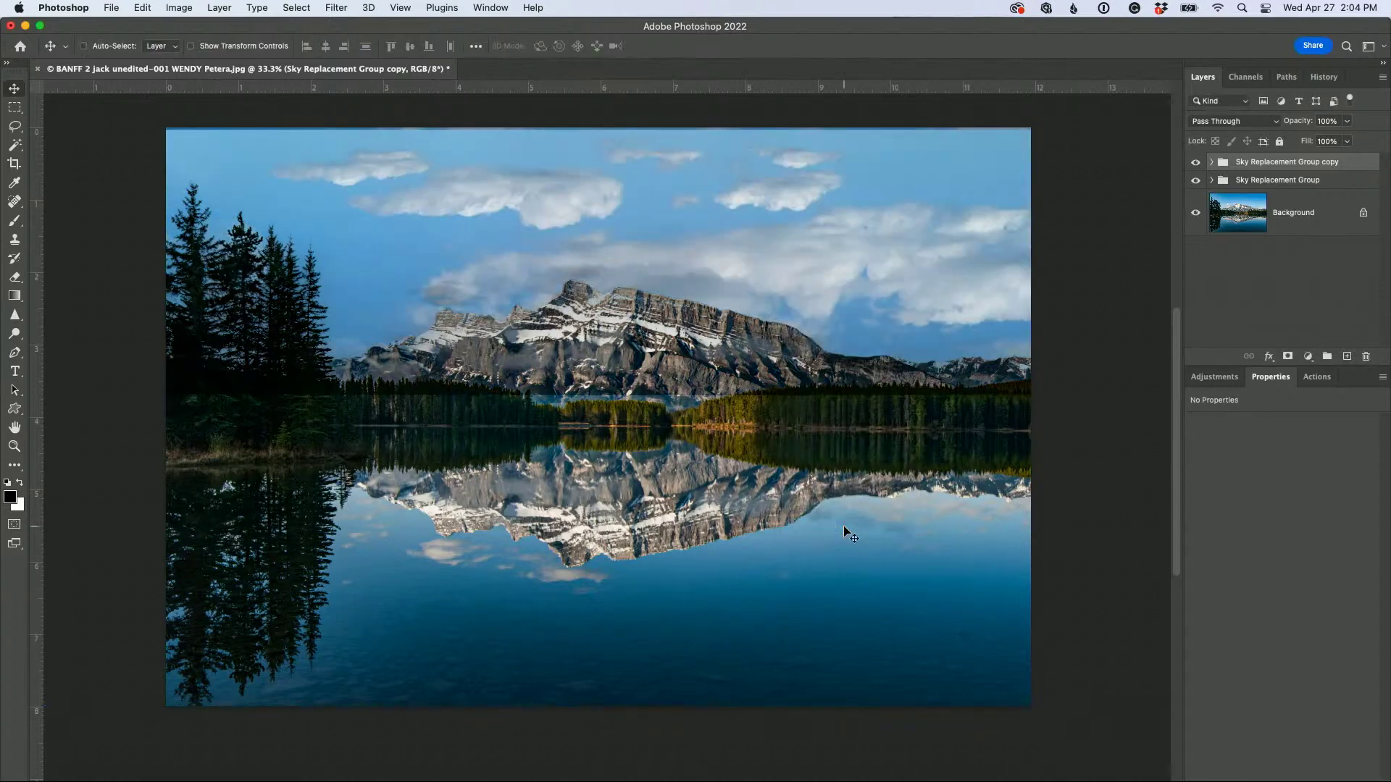
drag(768, 179, 855, 221)
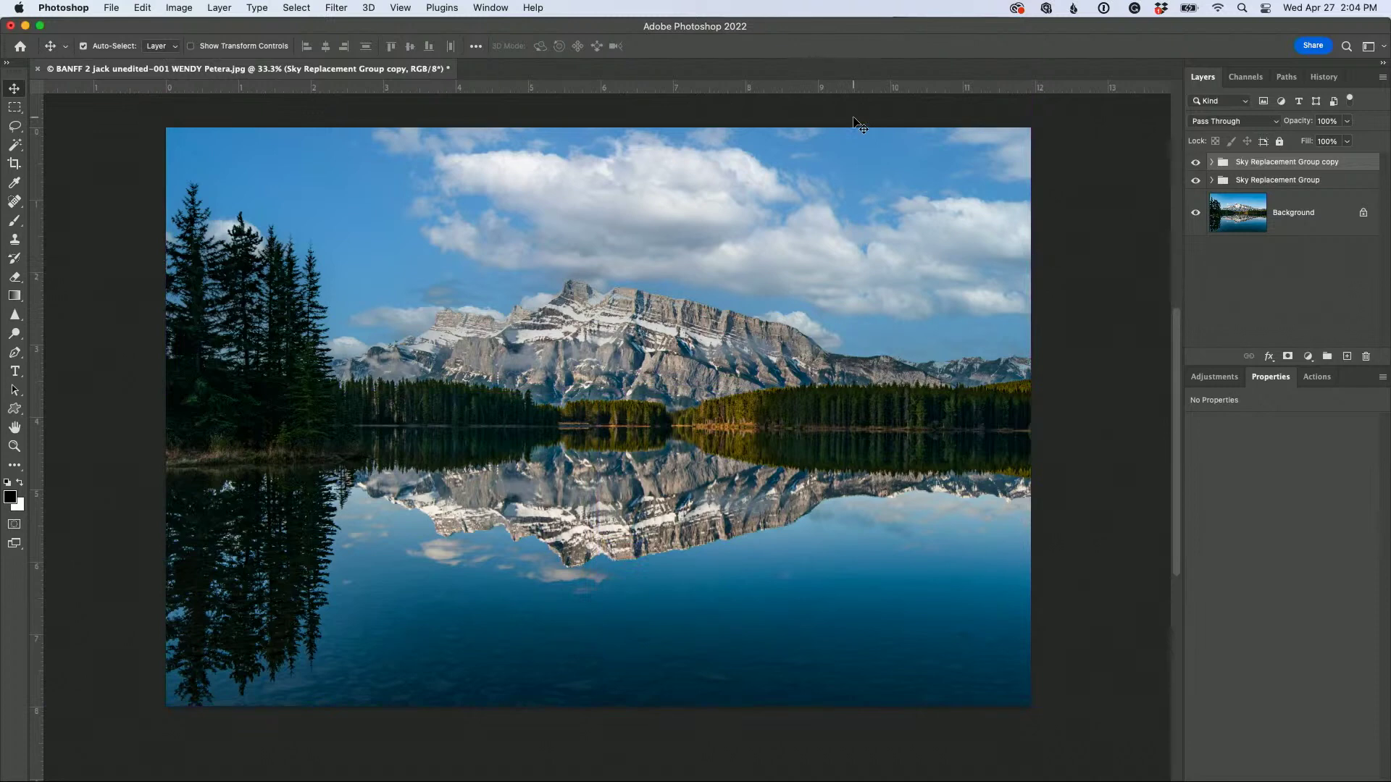
key(Delete)
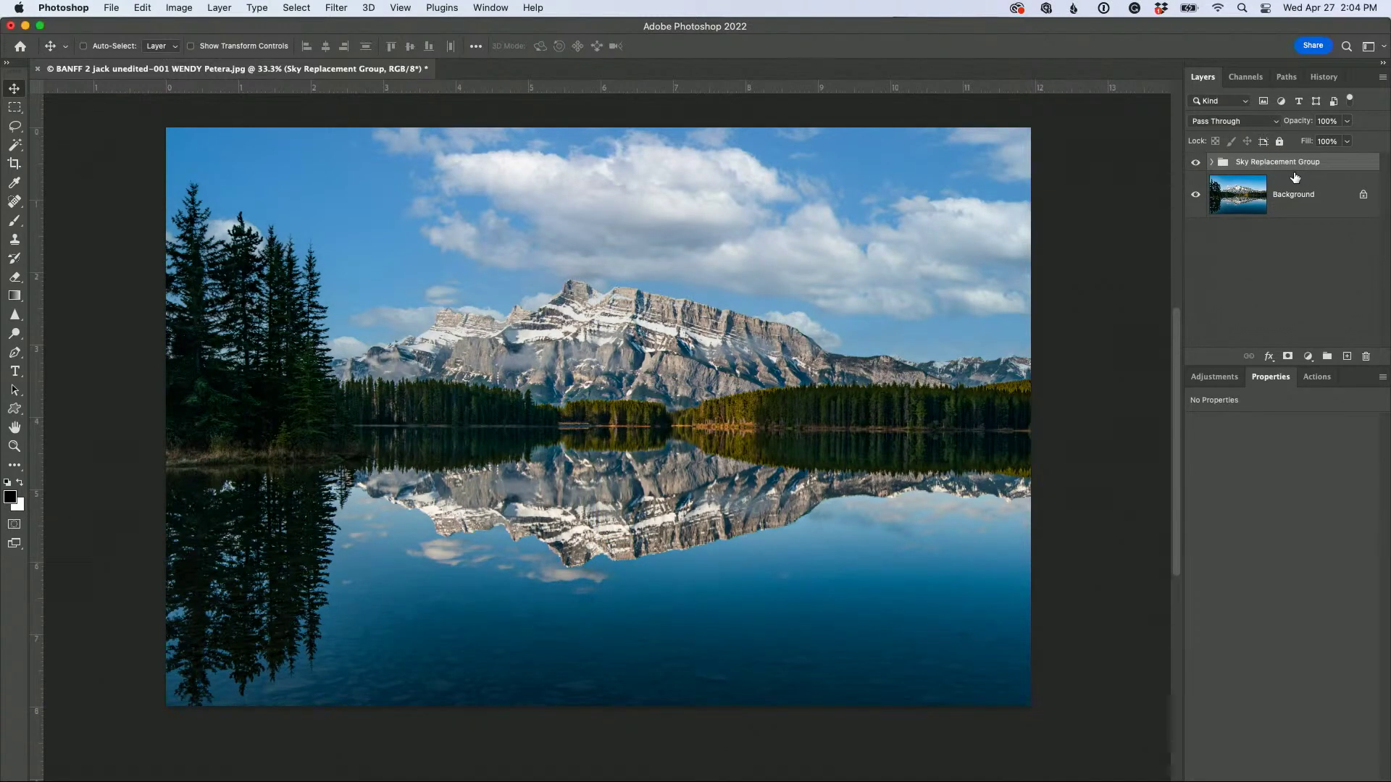
Stamp all visible layers into a new merged layer above the Sky Replacement Group and check the layers beneath it
key(super+alt+shift+e)
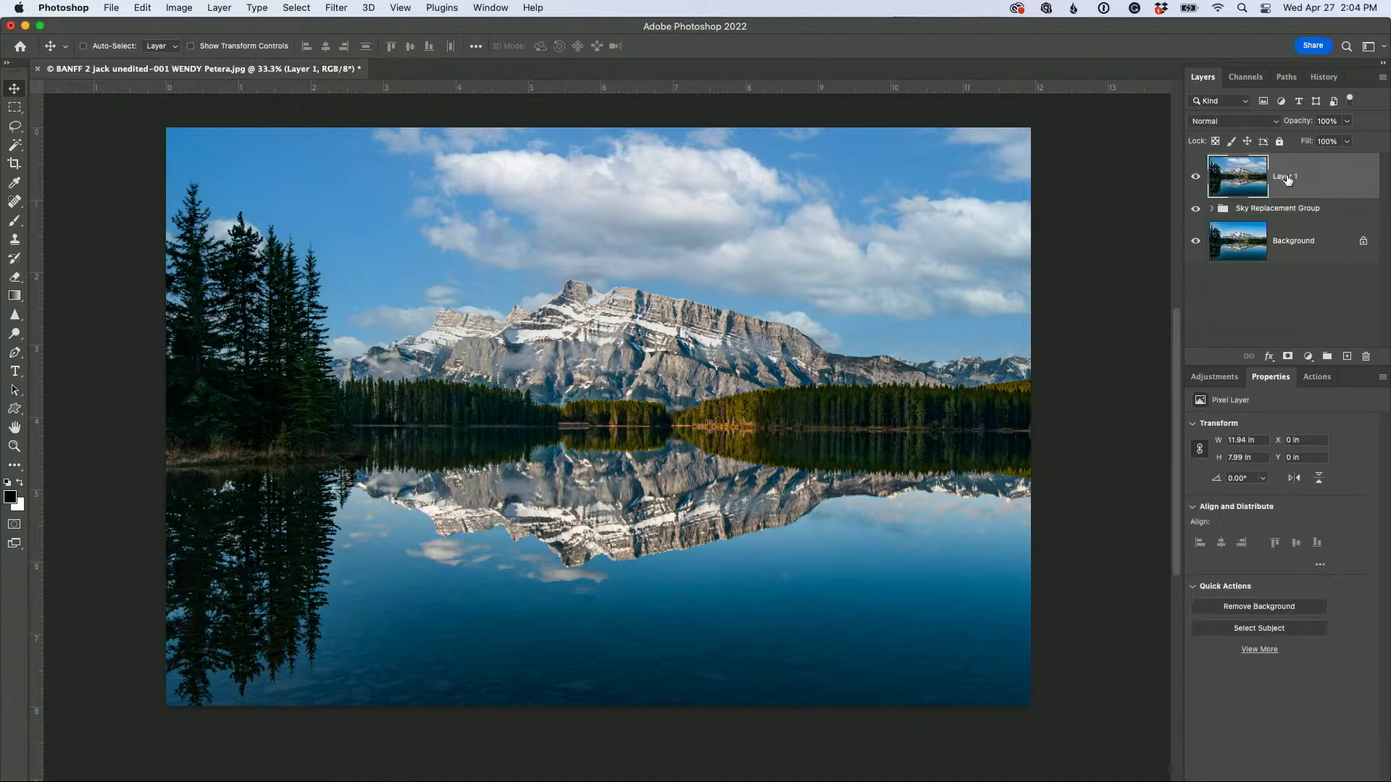
drag(1195, 208, 1197, 243)
click(1195, 209)
Flip the merged Layer 1 vertically with Free Transform
key(super+t)
right_click(847, 175)
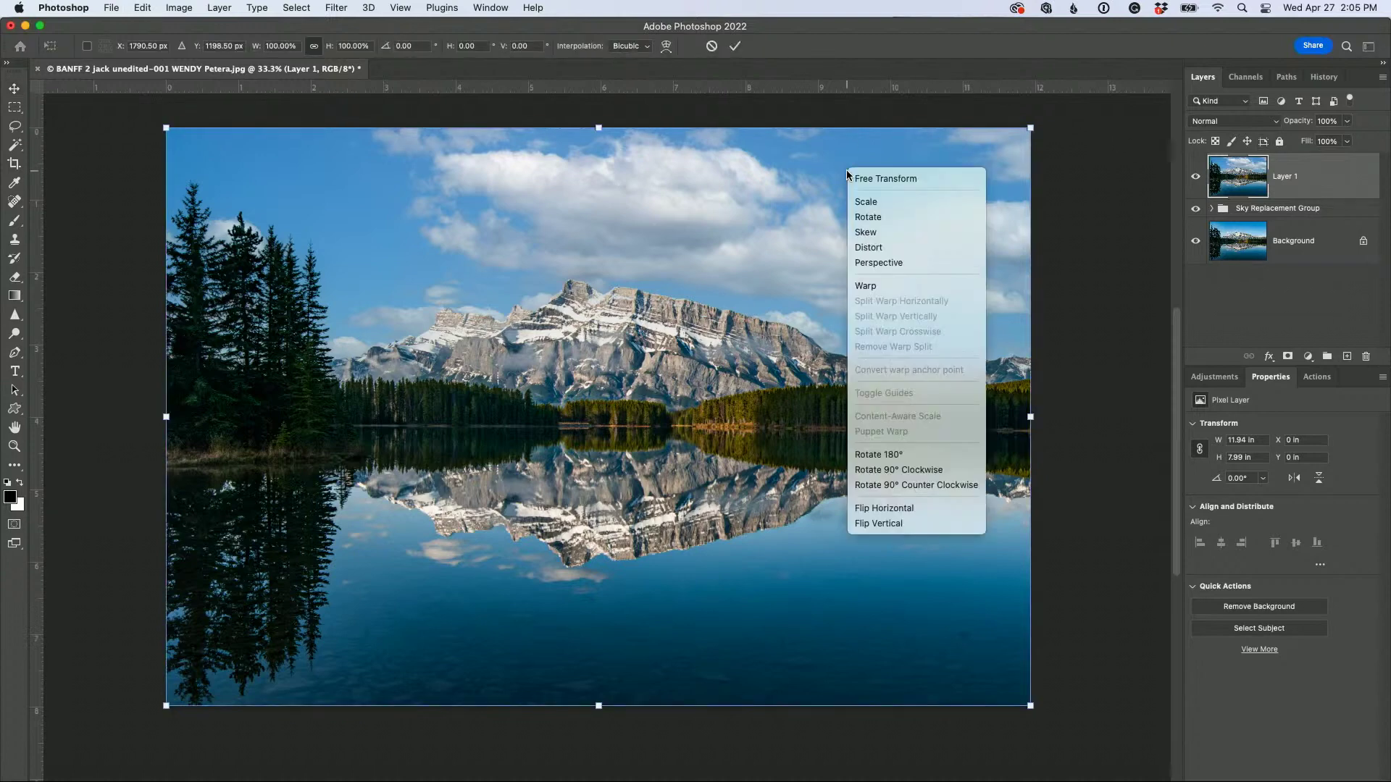
click(916, 524)
key(Return)
Move the flipped Layer 1 up by about 0.1 in and lower its opacity to 55%
mouse_move(801, 289)
mouse_down()
mouse_move(801, 334)
mouse_move(792, 273)
mouse_up()
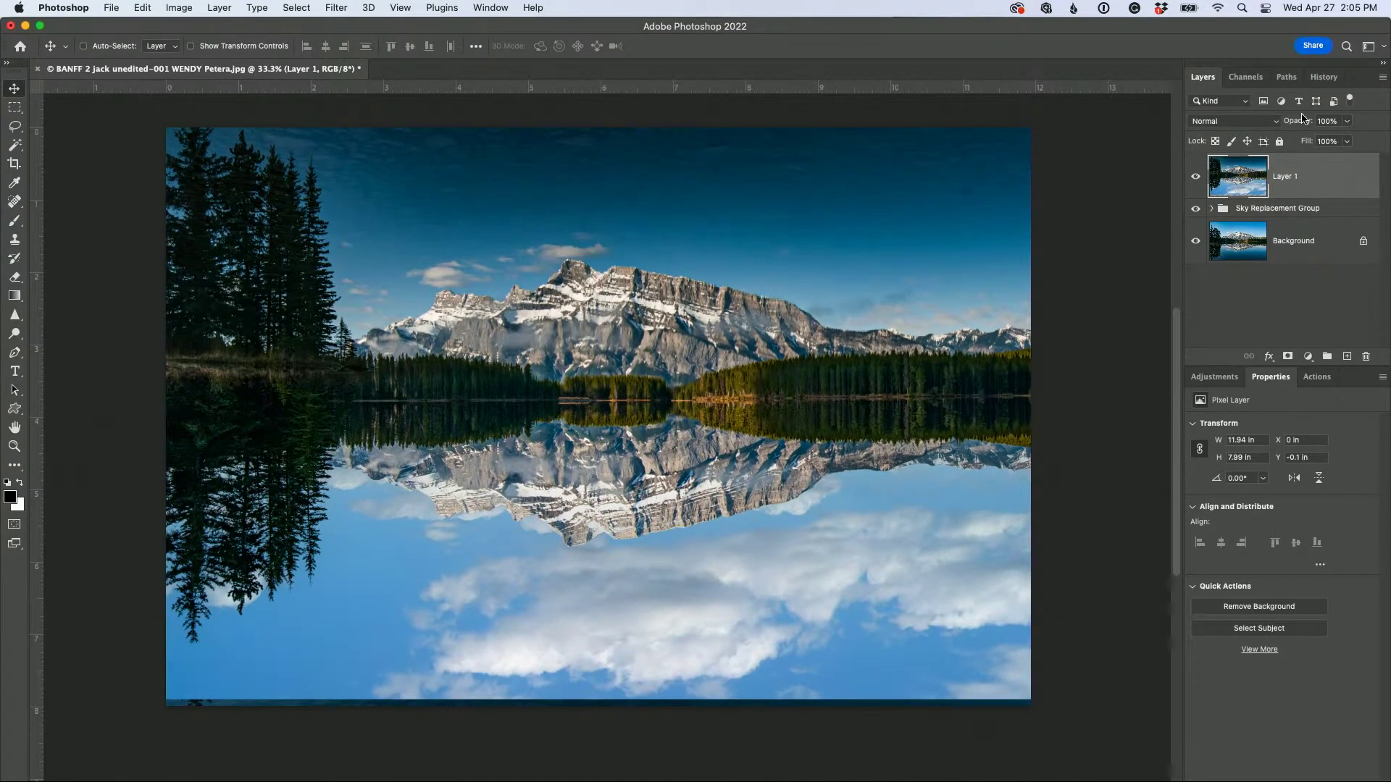
drag(1304, 122, 1272, 123)
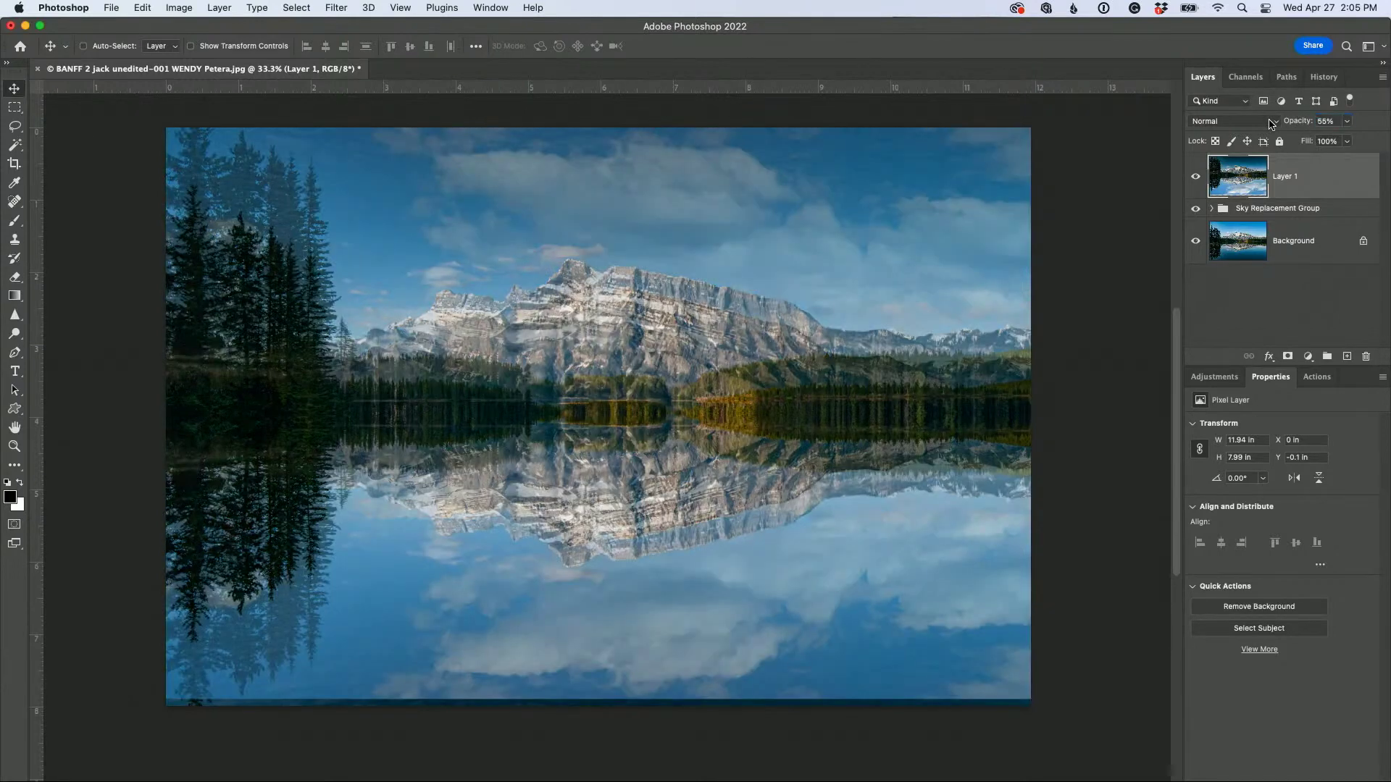
Move the flipped Layer 1 down about 0.3 in to match the mountain reflection, and delete its portion above the water's open sky reflection
mouse_move(607, 453)
mouse_down()
mouse_move(607, 435)
mouse_move(606, 469)
mouse_up()
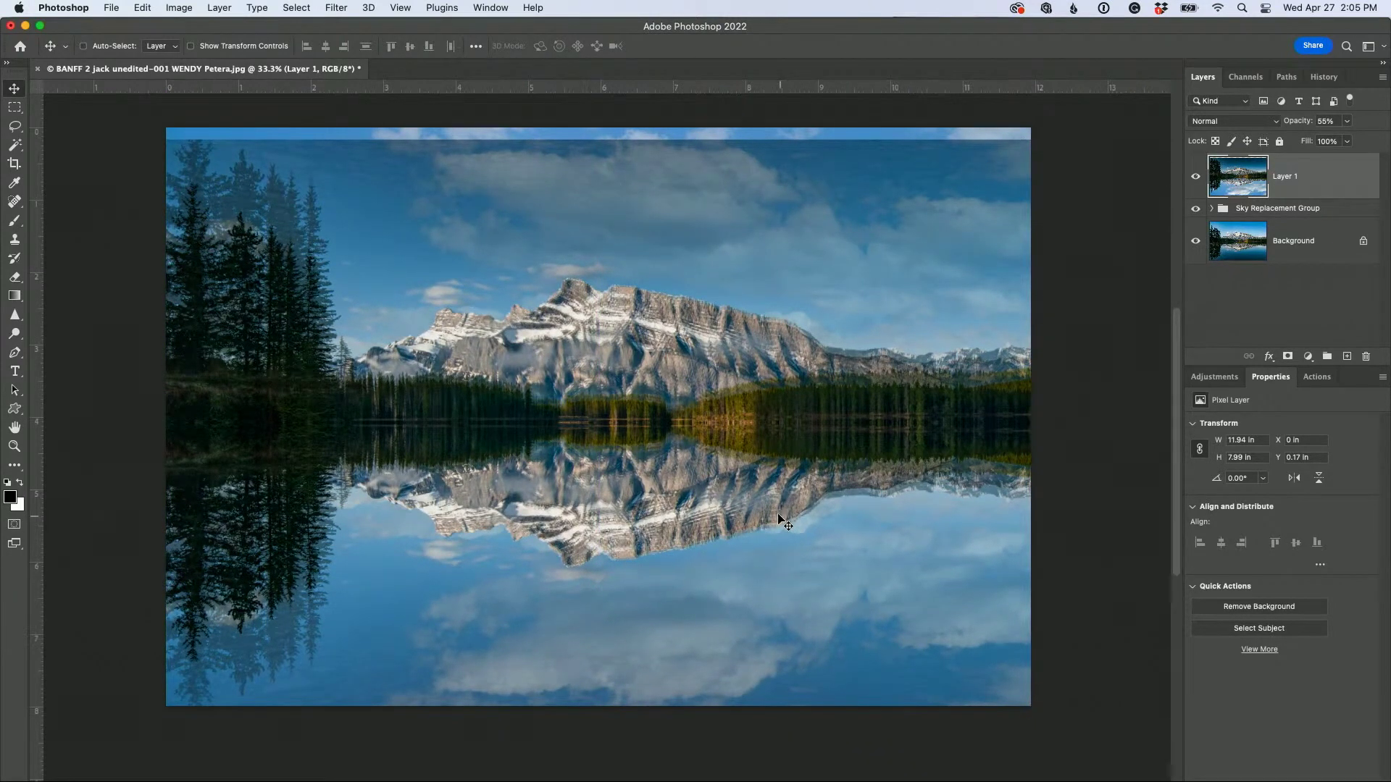
drag(760, 507, 759, 511)
click(15, 107)
drag(166, 128, 1099, 487)
key(Delete)
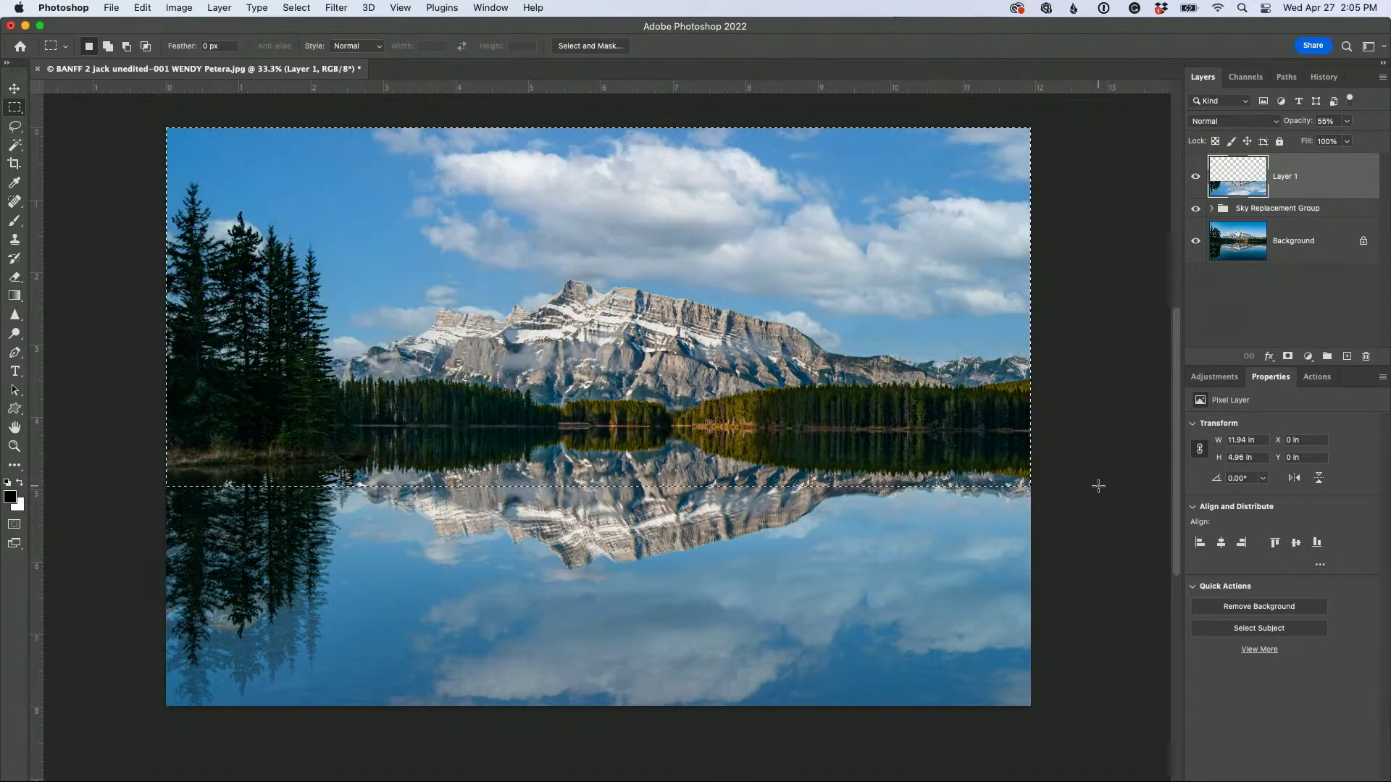
key(super+d)
Add a layer mask to Layer 1 and paint black over the mountain reflection with a 125 px brush
click(1288, 356)
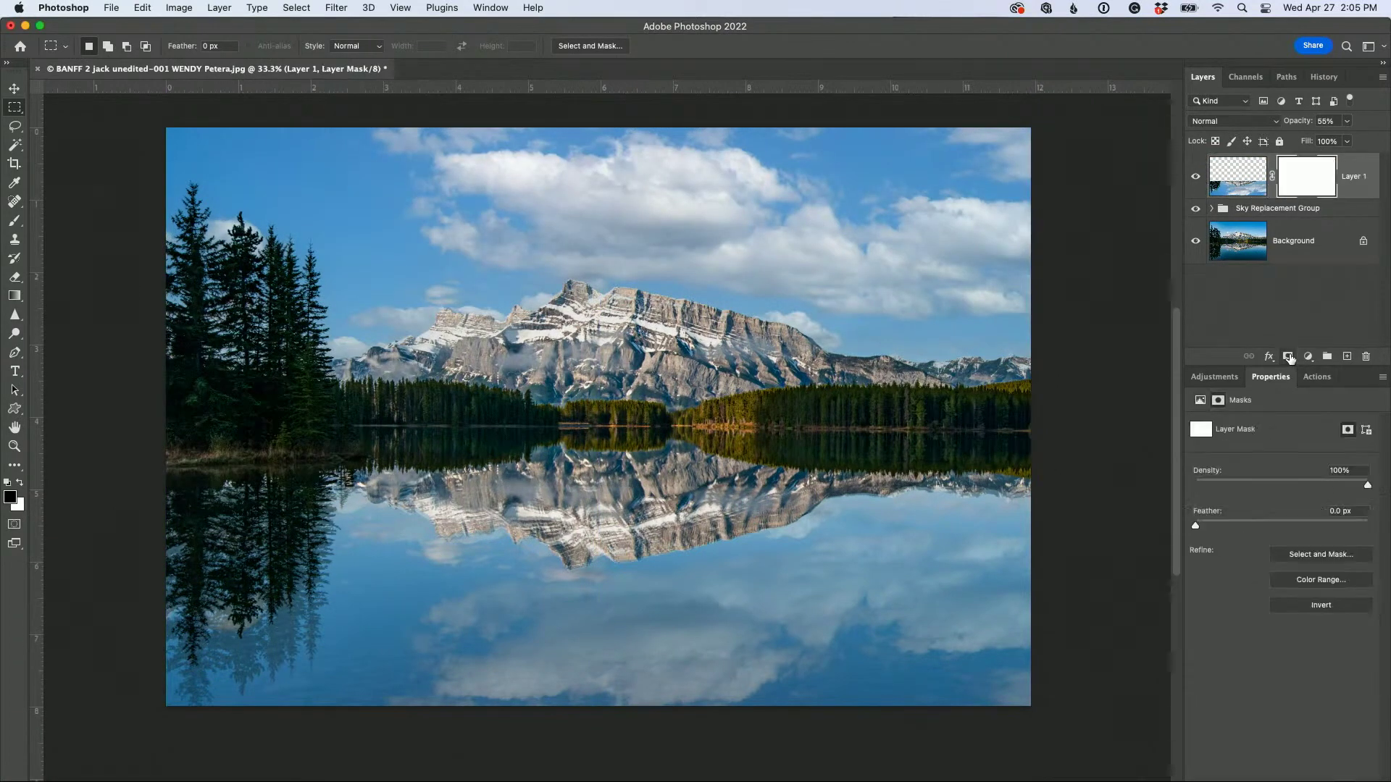
click(15, 222)
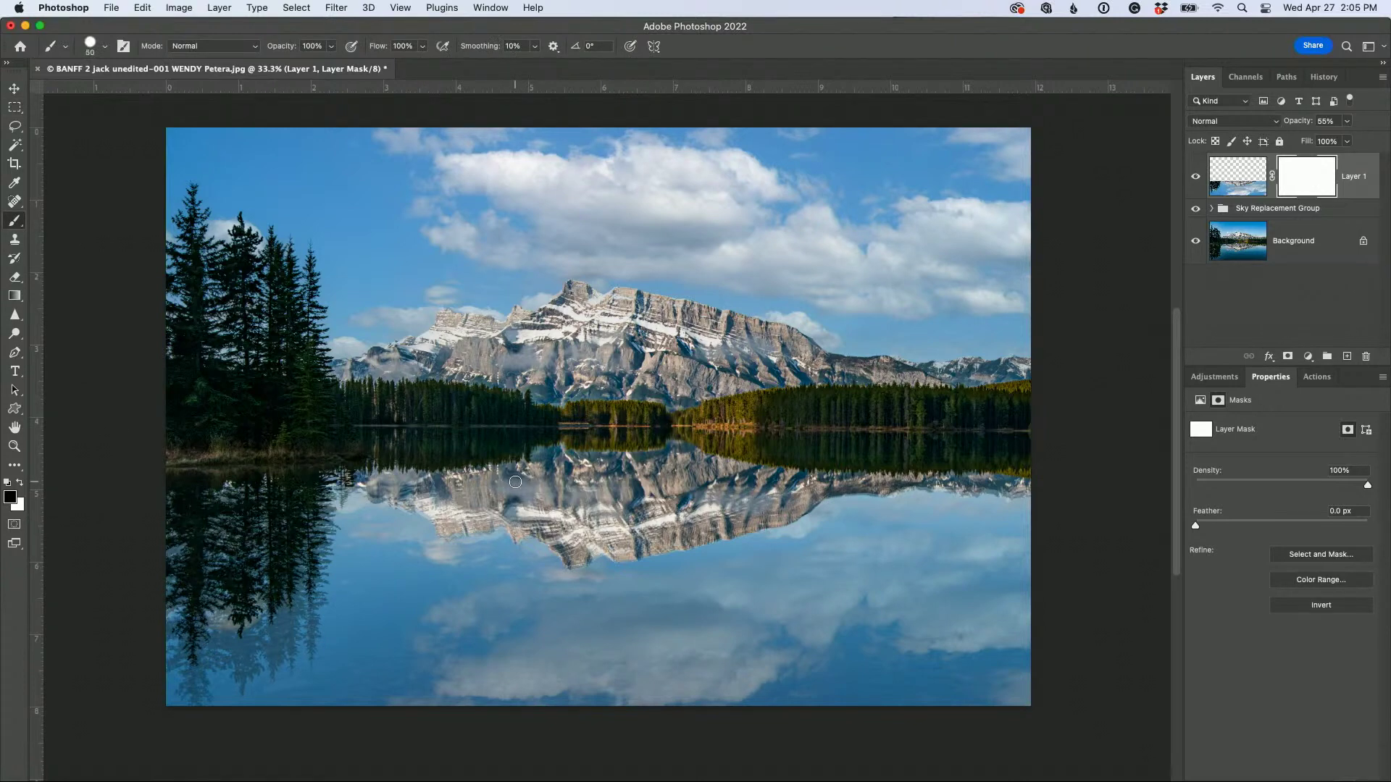
key(bracketright)
key(bracketright)
key(bracketright)
key(bracketright)
mouse_move(454, 525)
mouse_down()
mouse_move(609, 547)
mouse_move(776, 507)
mouse_move(572, 507)
mouse_move(587, 458)
mouse_move(508, 486)
mouse_move(681, 498)
mouse_move(799, 475)
mouse_move(917, 476)
mouse_move(681, 471)
mouse_up()
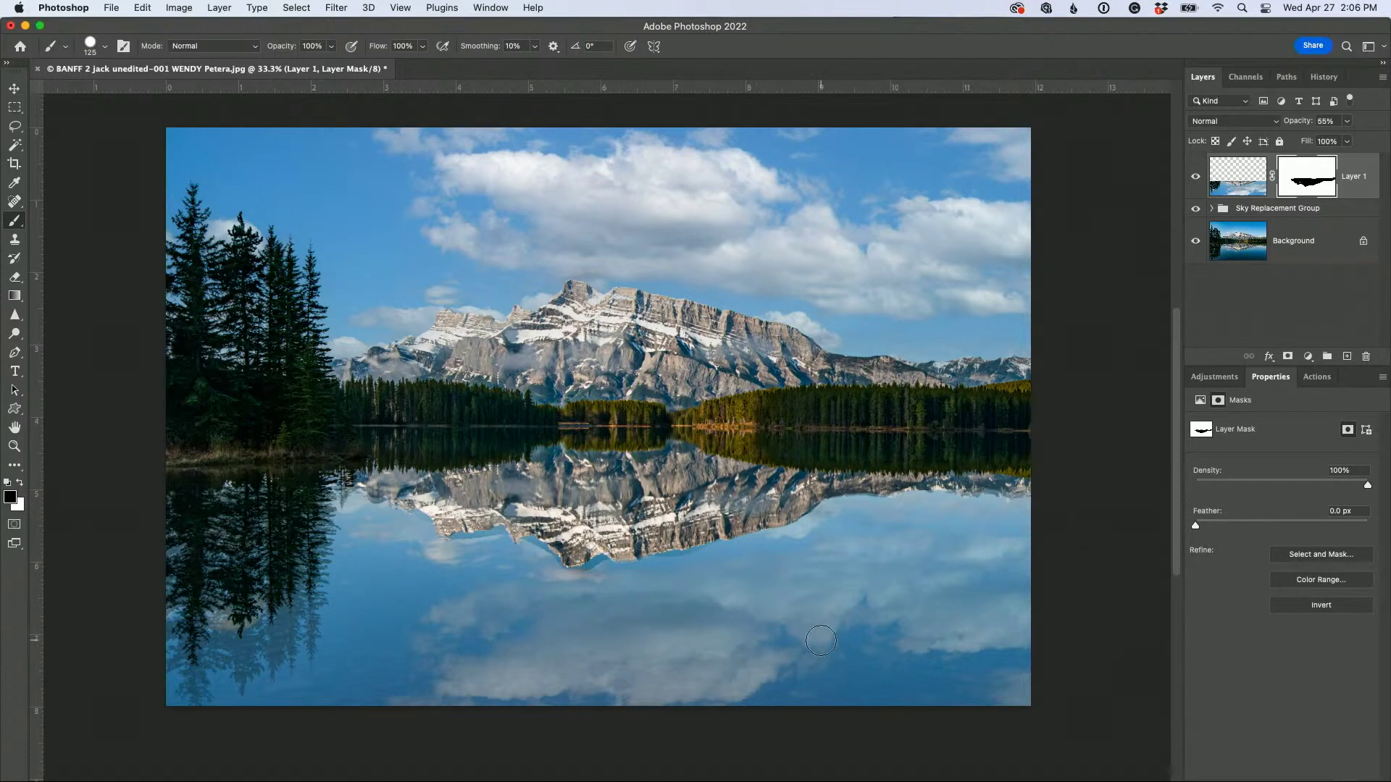
Paint black on the mask over the reflected trees on the photo's left side, and merge all visible layers into the Background
key(x)
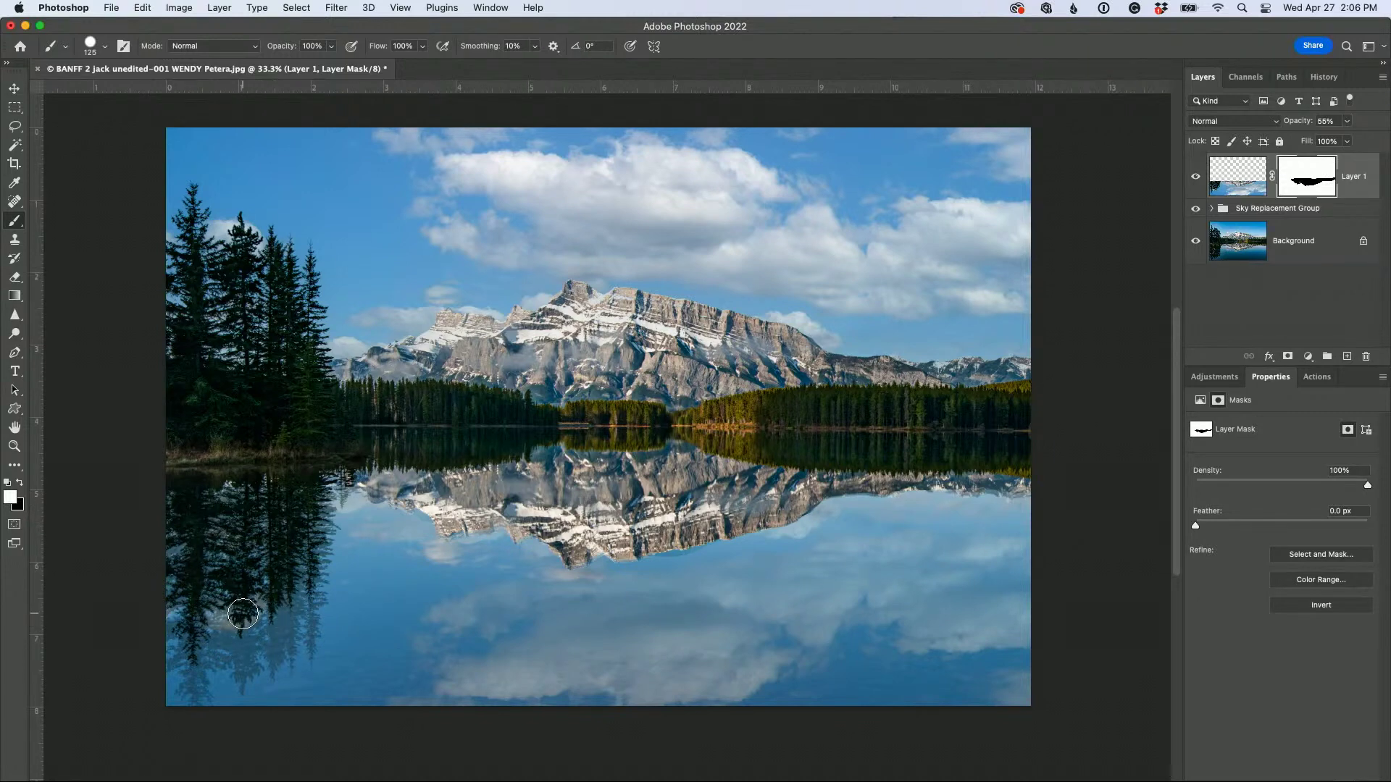
key(x)
mouse_move(198, 636)
mouse_down()
mouse_move(187, 691)
mouse_move(202, 671)
mouse_move(219, 702)
mouse_move(223, 637)
mouse_move(242, 673)
mouse_move(250, 626)
mouse_move(268, 619)
mouse_move(285, 647)
mouse_move(299, 601)
mouse_move(303, 649)
mouse_move(308, 494)
mouse_move(270, 677)
mouse_move(180, 709)
mouse_move(158, 629)
mouse_up()
mouse_move(286, 673)
mouse_down()
mouse_move(302, 681)
mouse_move(255, 609)
mouse_move(305, 620)
mouse_up()
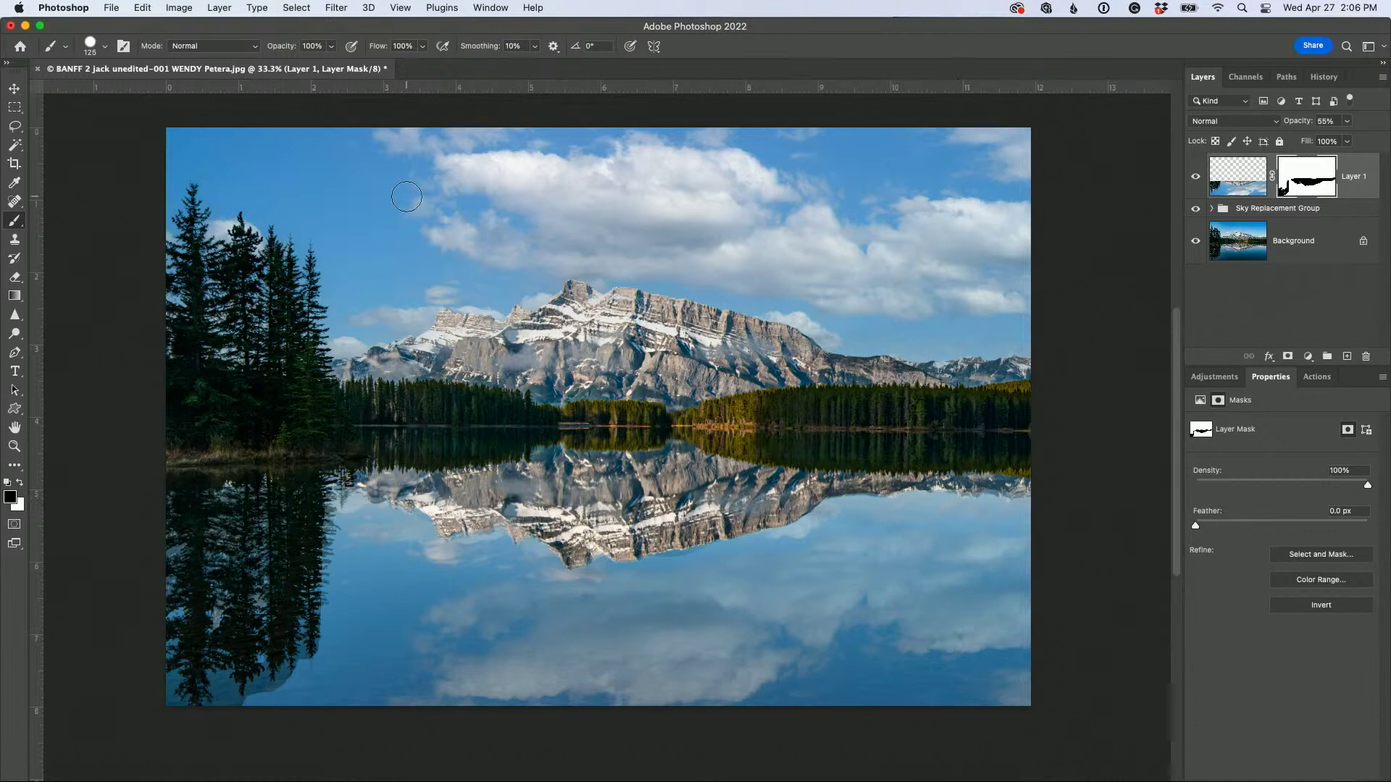
key(super+shift+e)
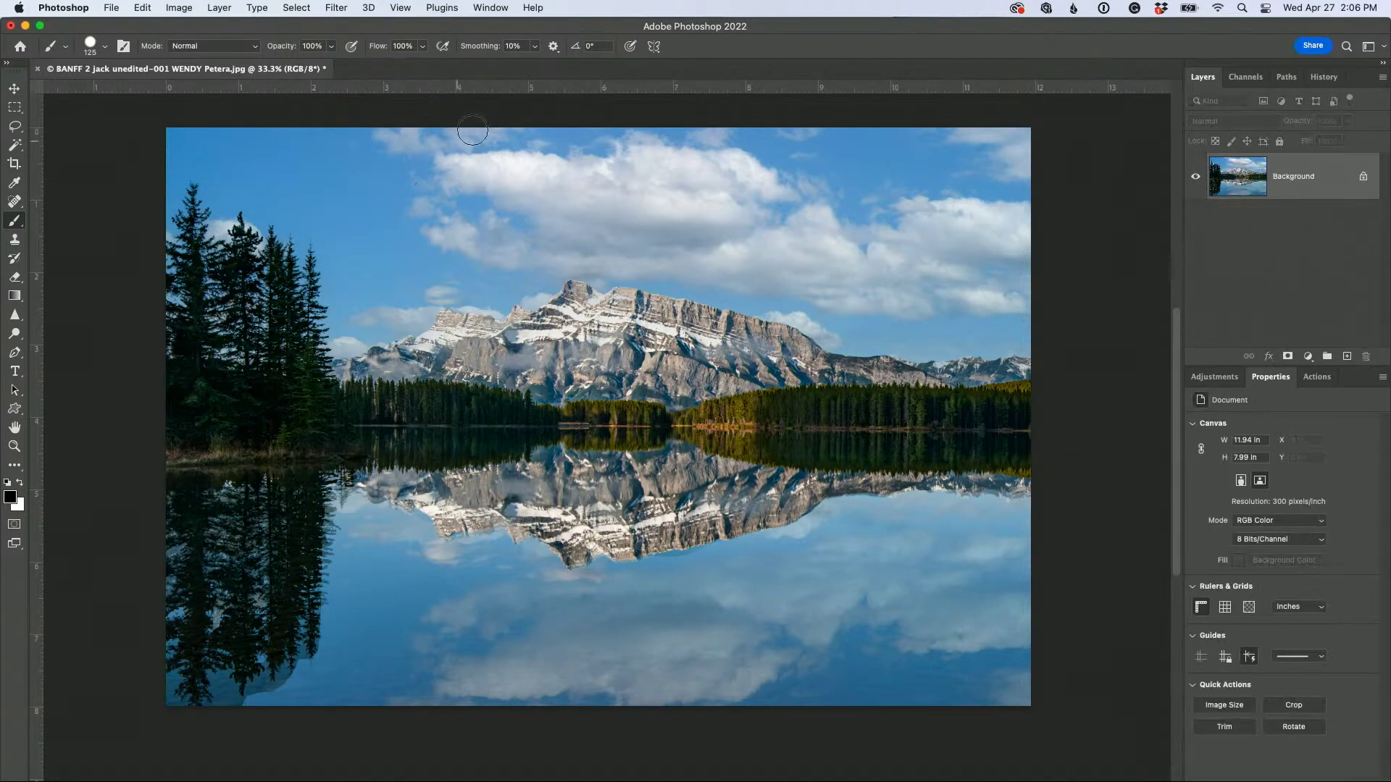
Select the tall trees and their reflection on the photo's left side and copy them to a new layer
click(14, 107)
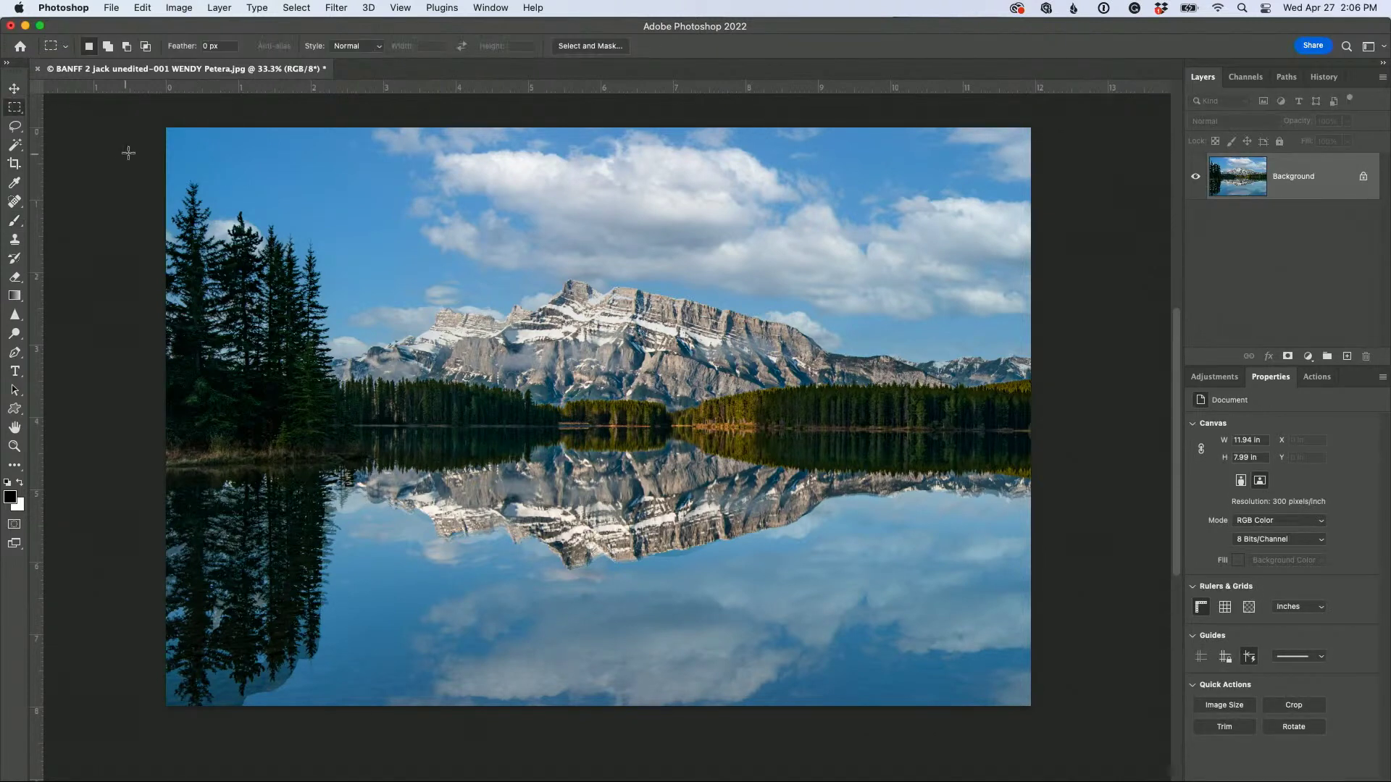
drag(340, 669, 335, 754)
key(super+j)
Flip the copied trees horizontally and move them flush against the photo's right edge
key(super+t)
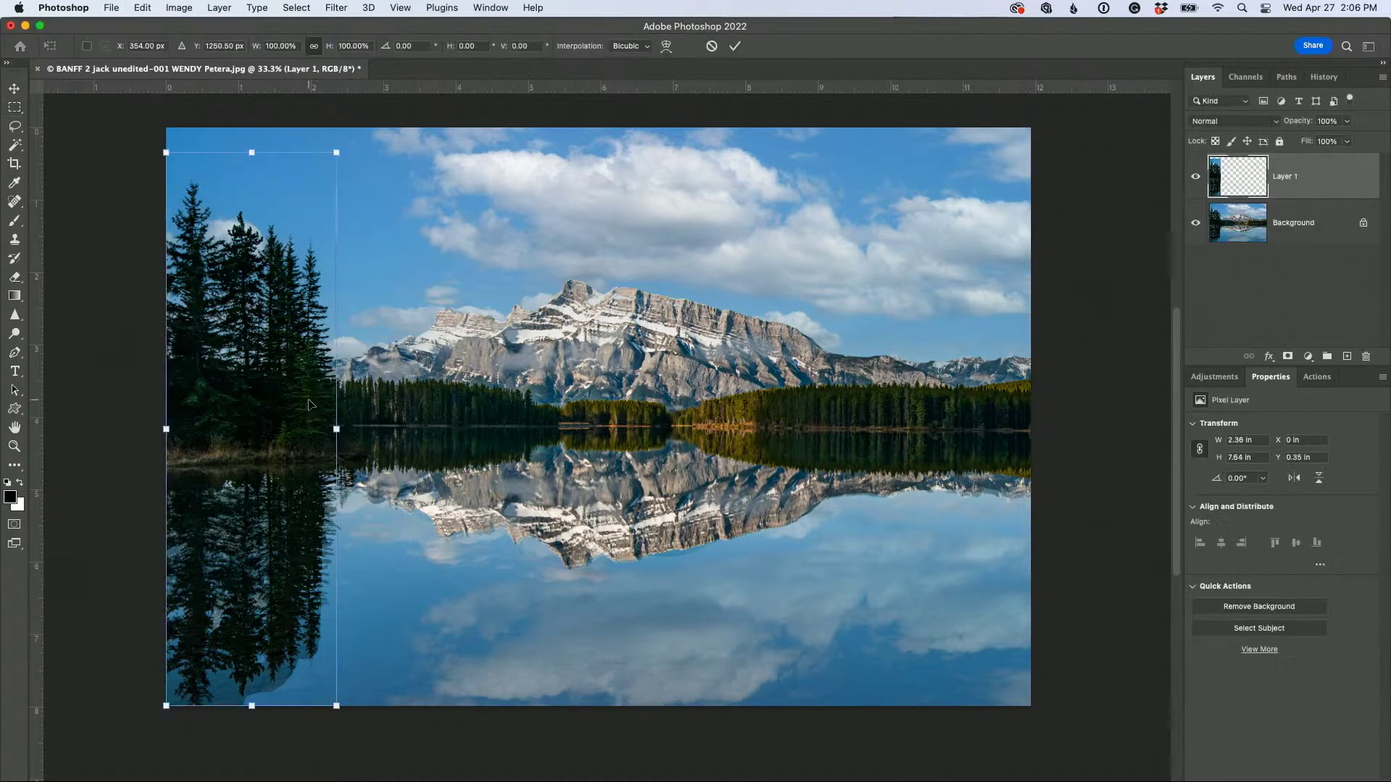
right_click(272, 349)
click(366, 681)
key(Return)
key(v)
drag(308, 574, 997, 591)
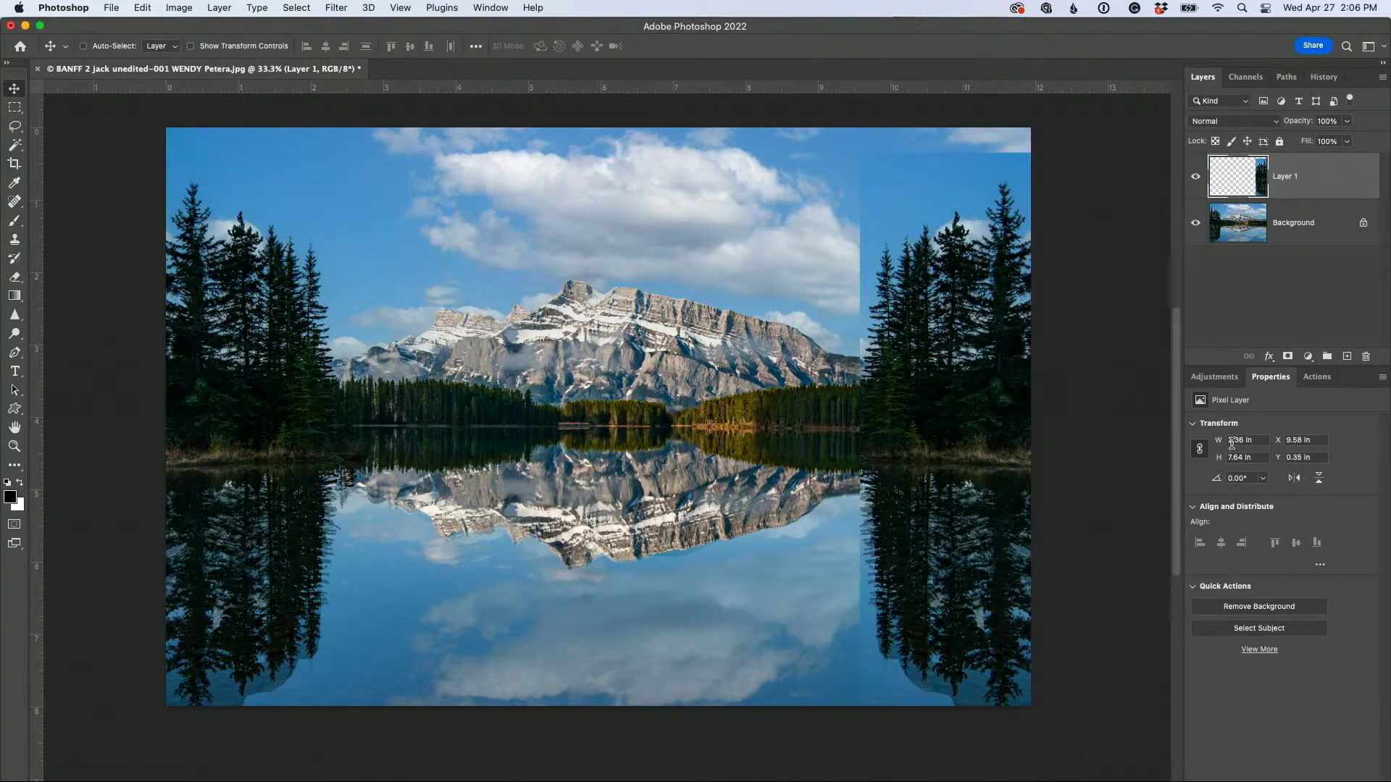
Add a layer mask to the copied trees and blend their hard edges into the scene with a soft 400 px brush
click(1288, 356)
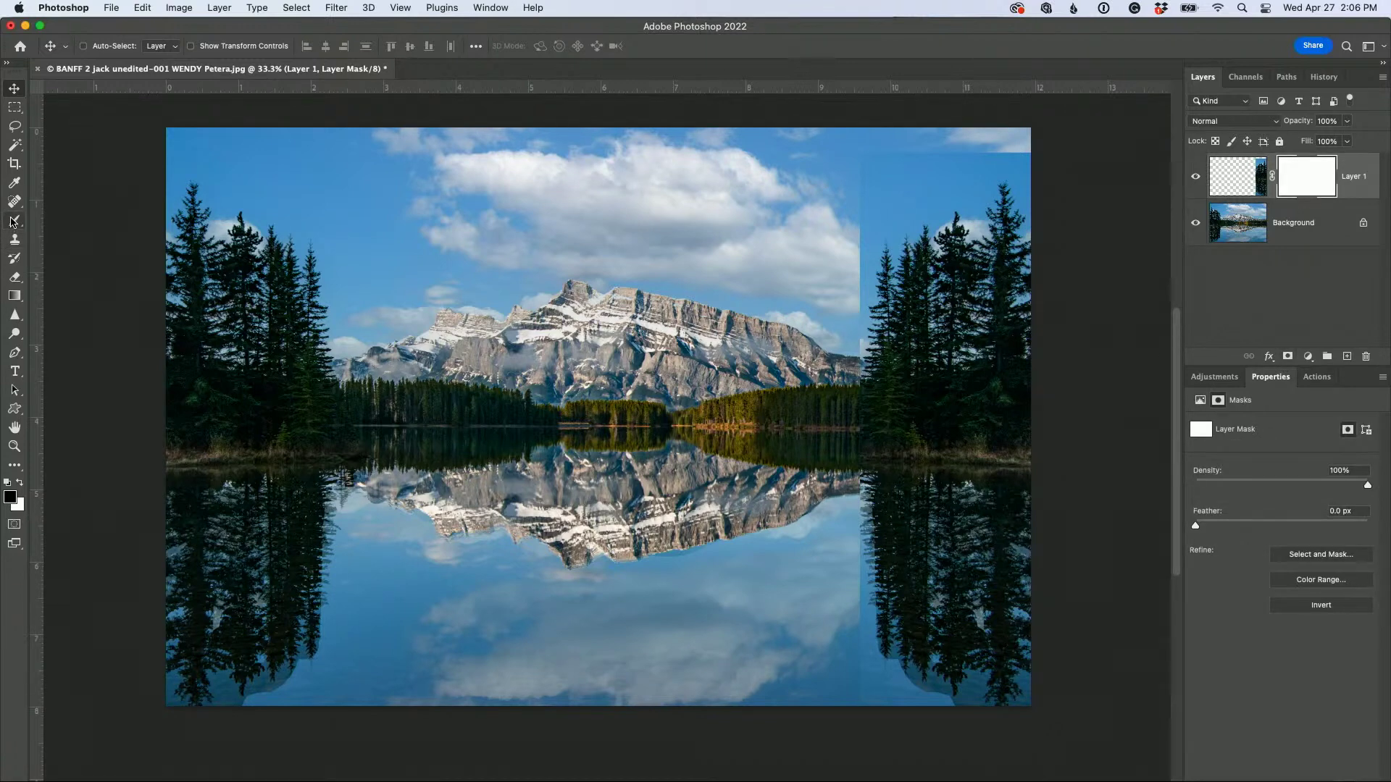
click(14, 221)
click(105, 48)
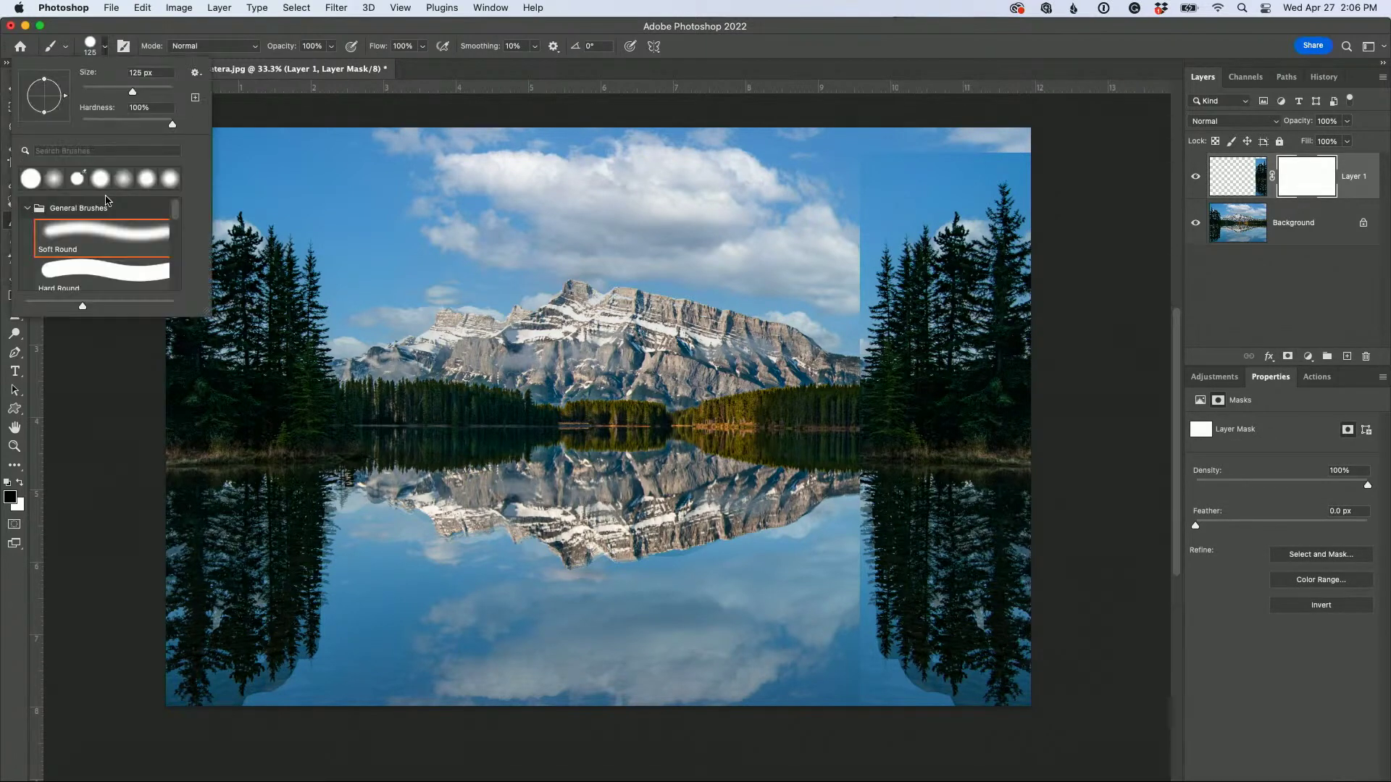
click(766, 71)
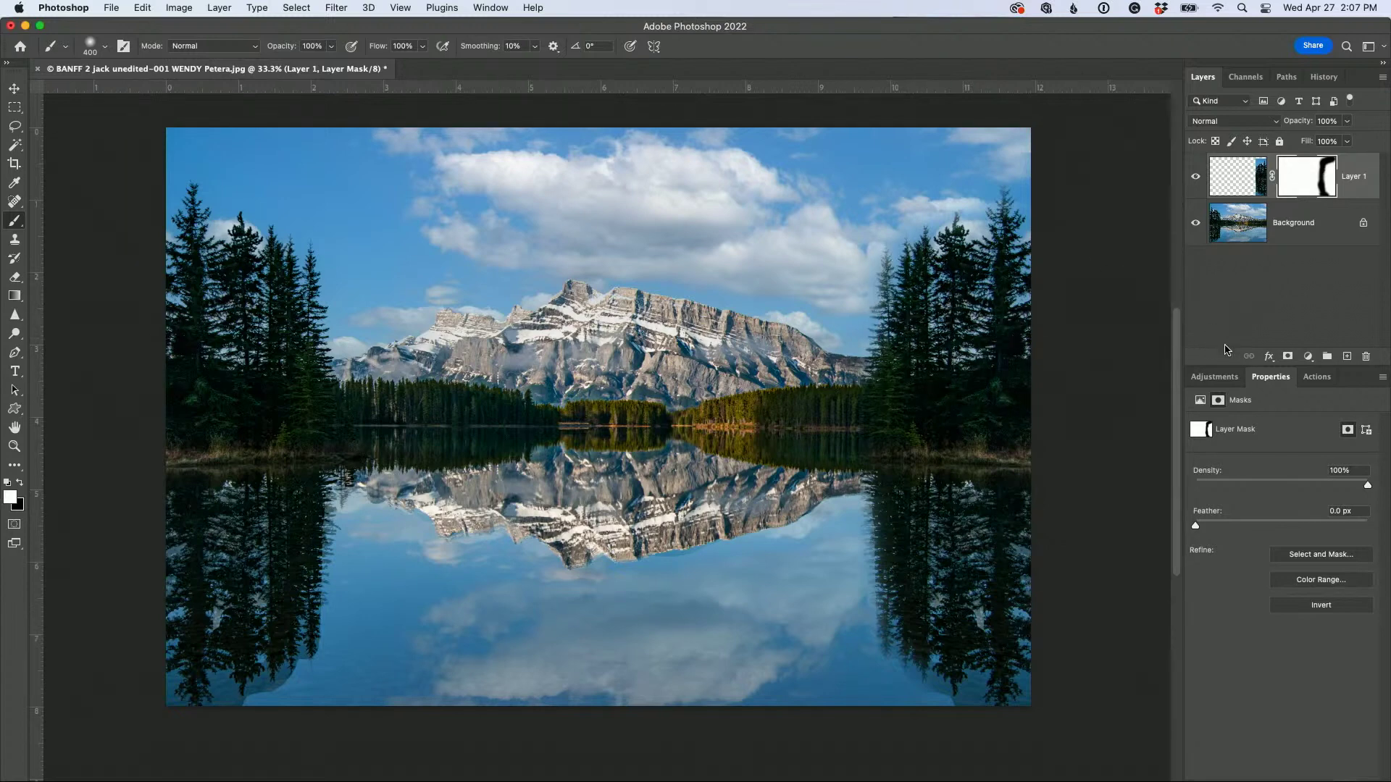
Hide the mirrored tree layer and close the lake photo without saving its changes
click(1194, 178)
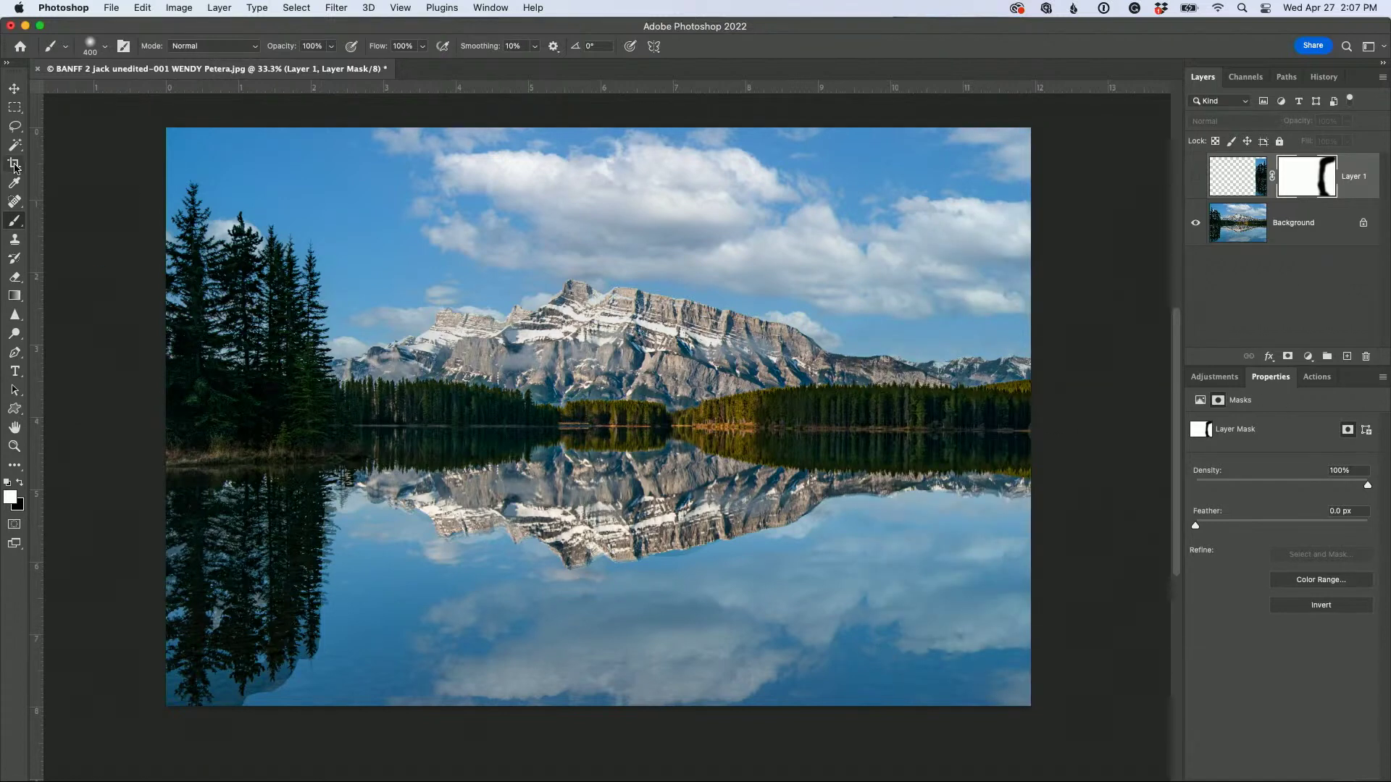
click(16, 87)
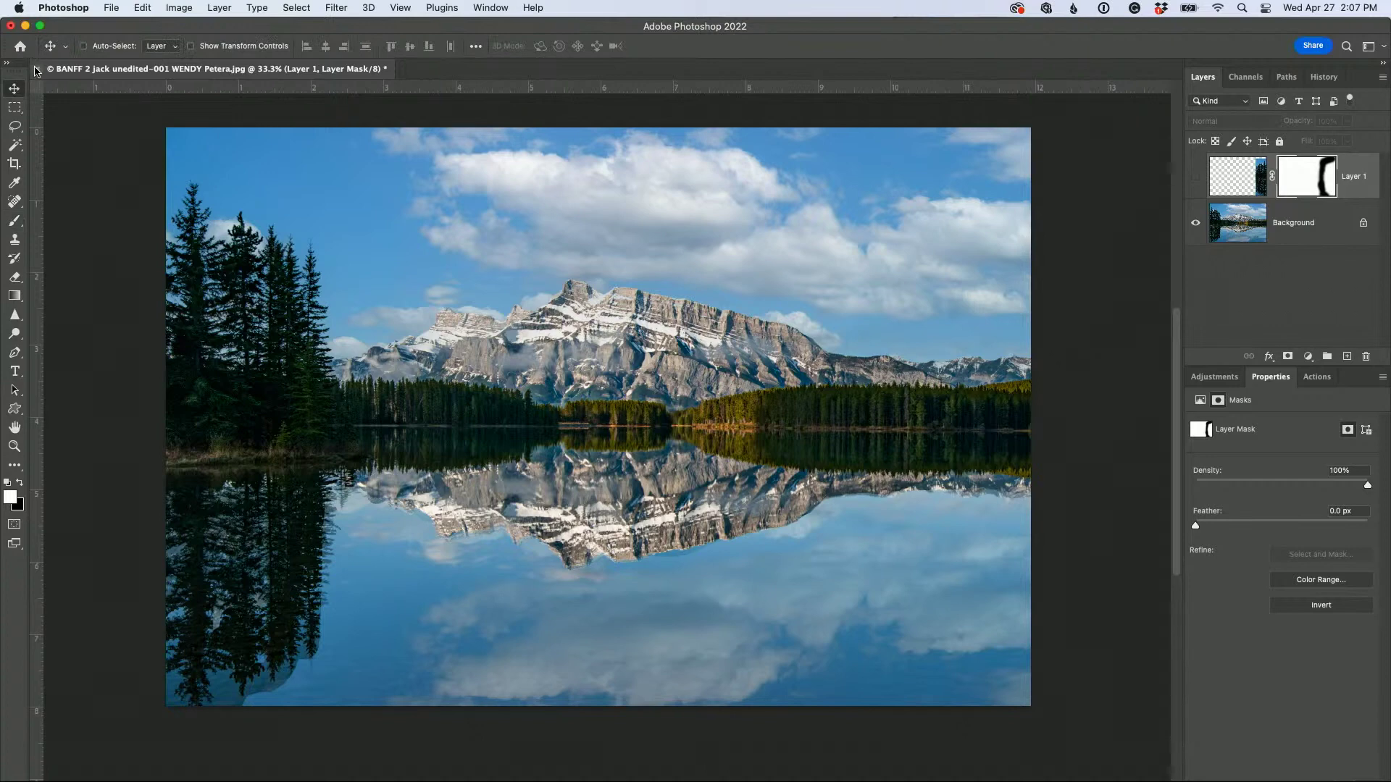
click(37, 69)
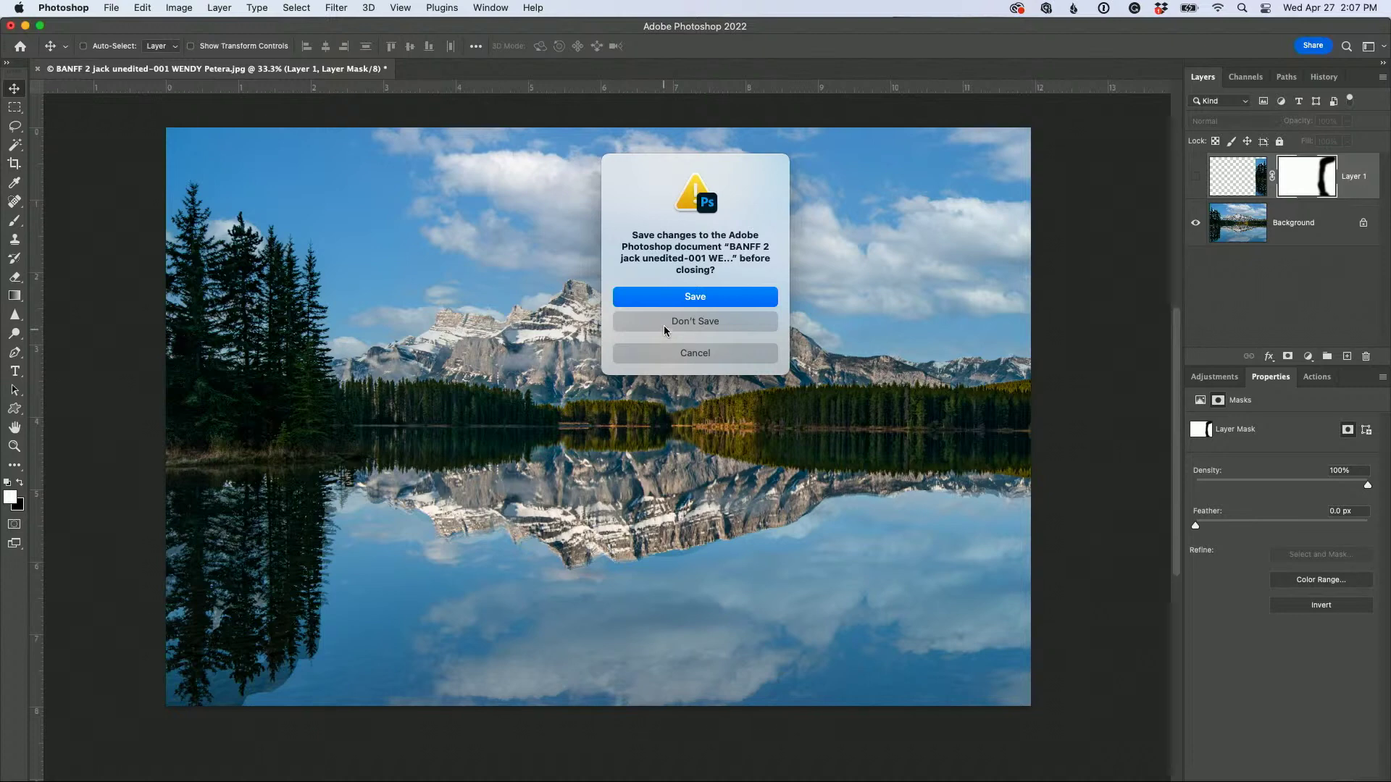
click(663, 328)
mouse_move(417, 779)
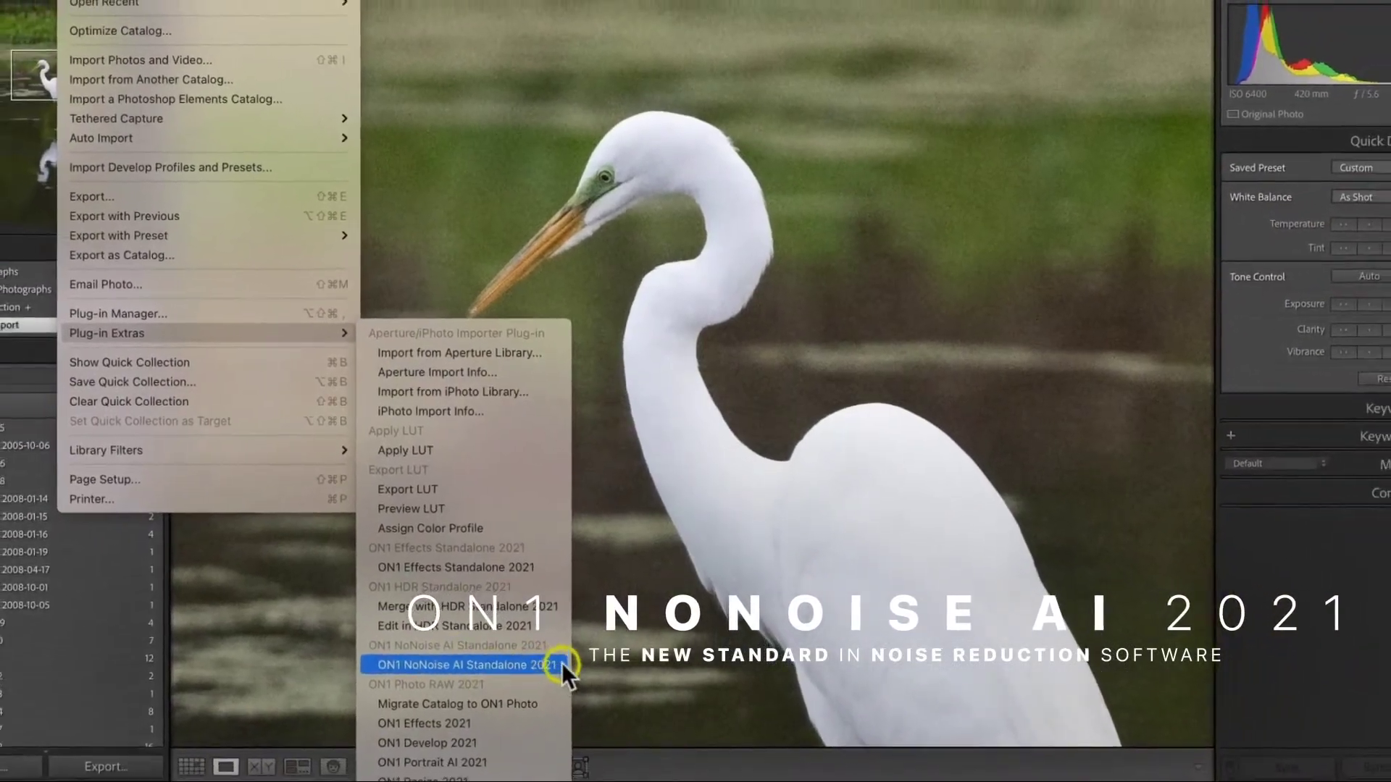
Send the egret photo to ON1 NoNoise AI Standalone 2021 and slide the comparison divider to reveal the denoised version
click(562, 663)
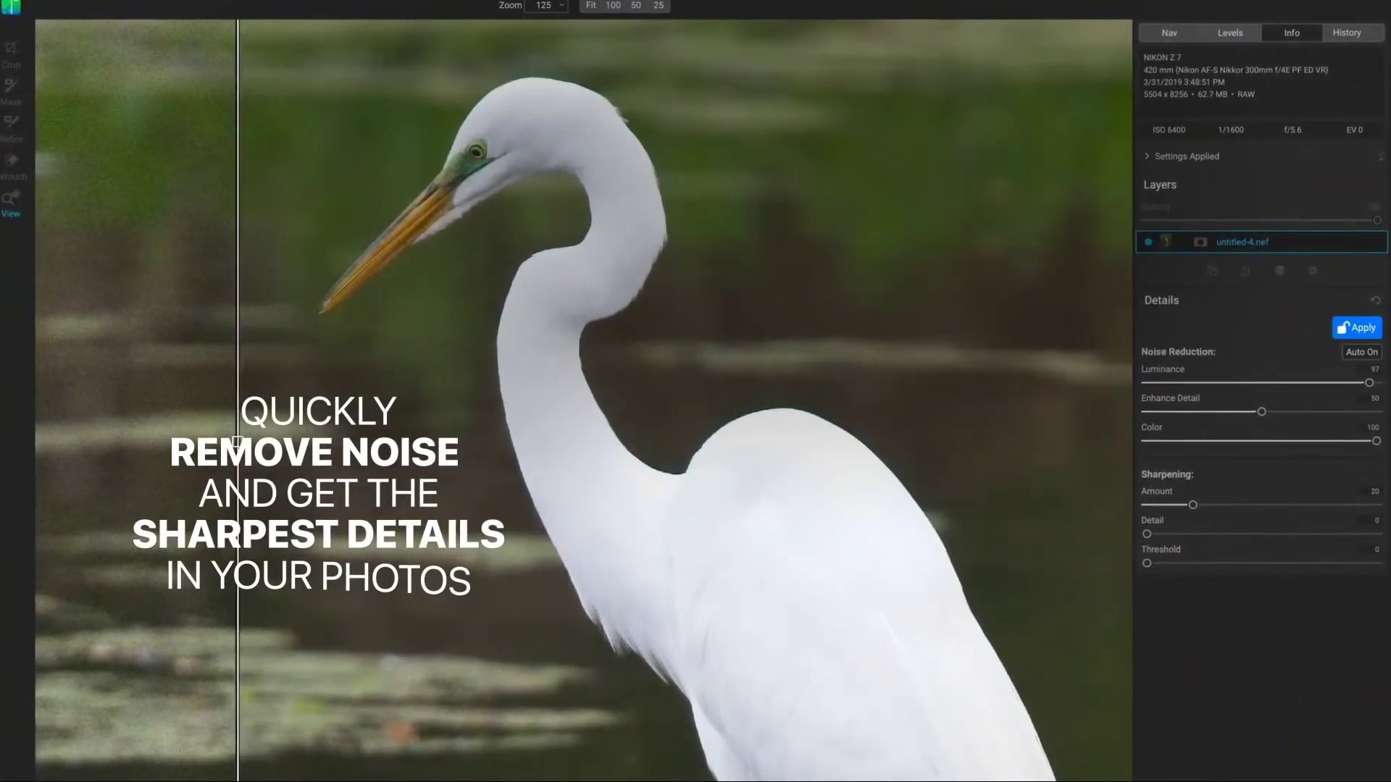
drag(237, 439, 47, 442)
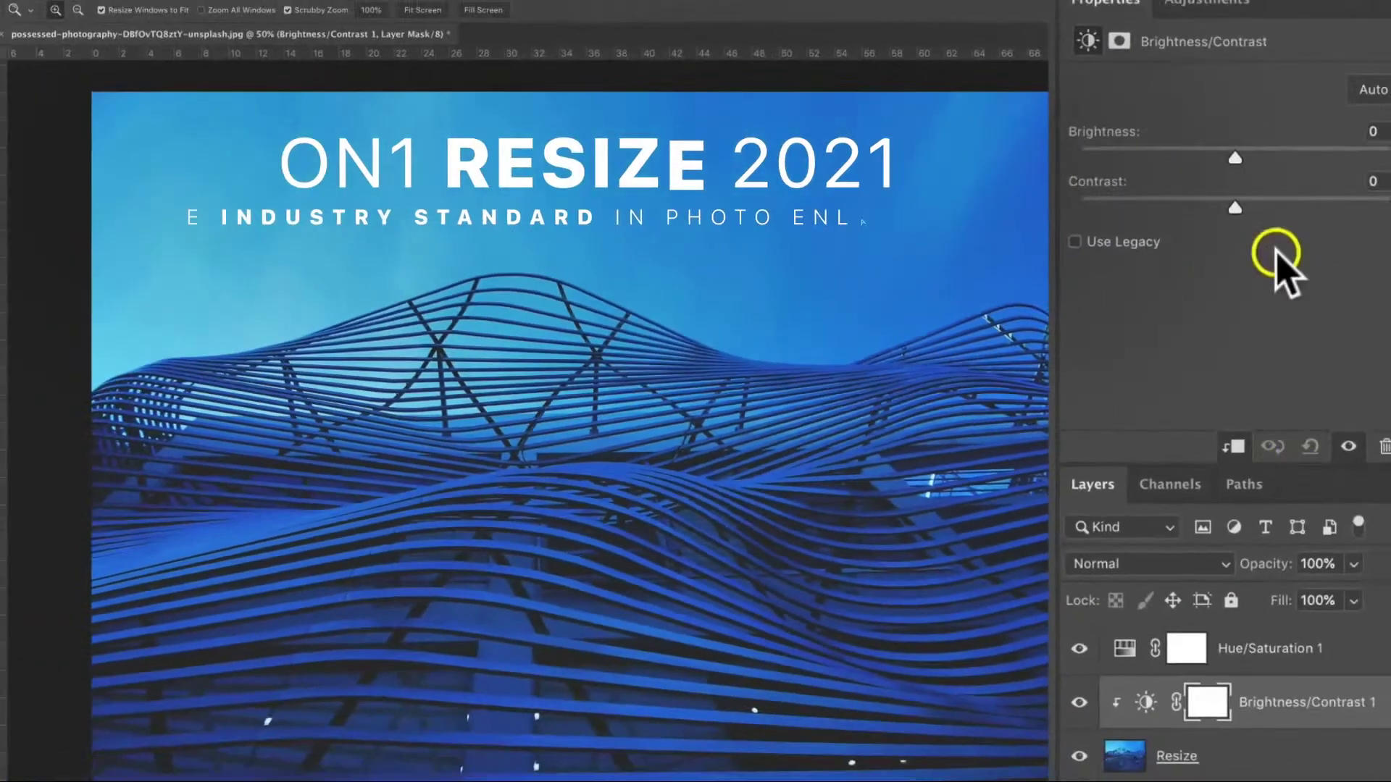
Raise the building photo's brightness and contrast, and set the Hue/Saturation layer's saturation to +16
drag(1235, 157, 1297, 155)
drag(1236, 208, 1248, 239)
click(1269, 652)
Open the building photo in ON1 Resize 2021 and set the document size to the 24x30 preset
click(98, 1)
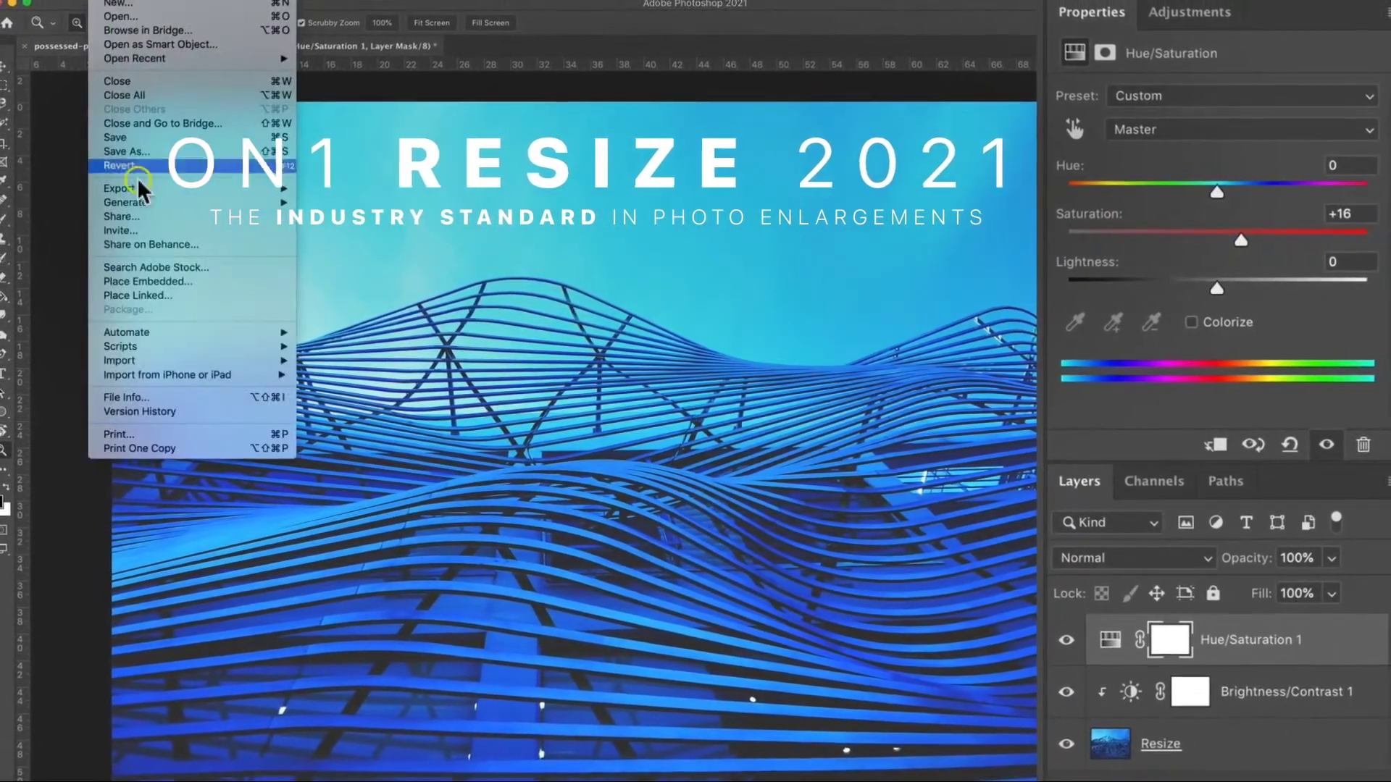
mouse_move(253, 331)
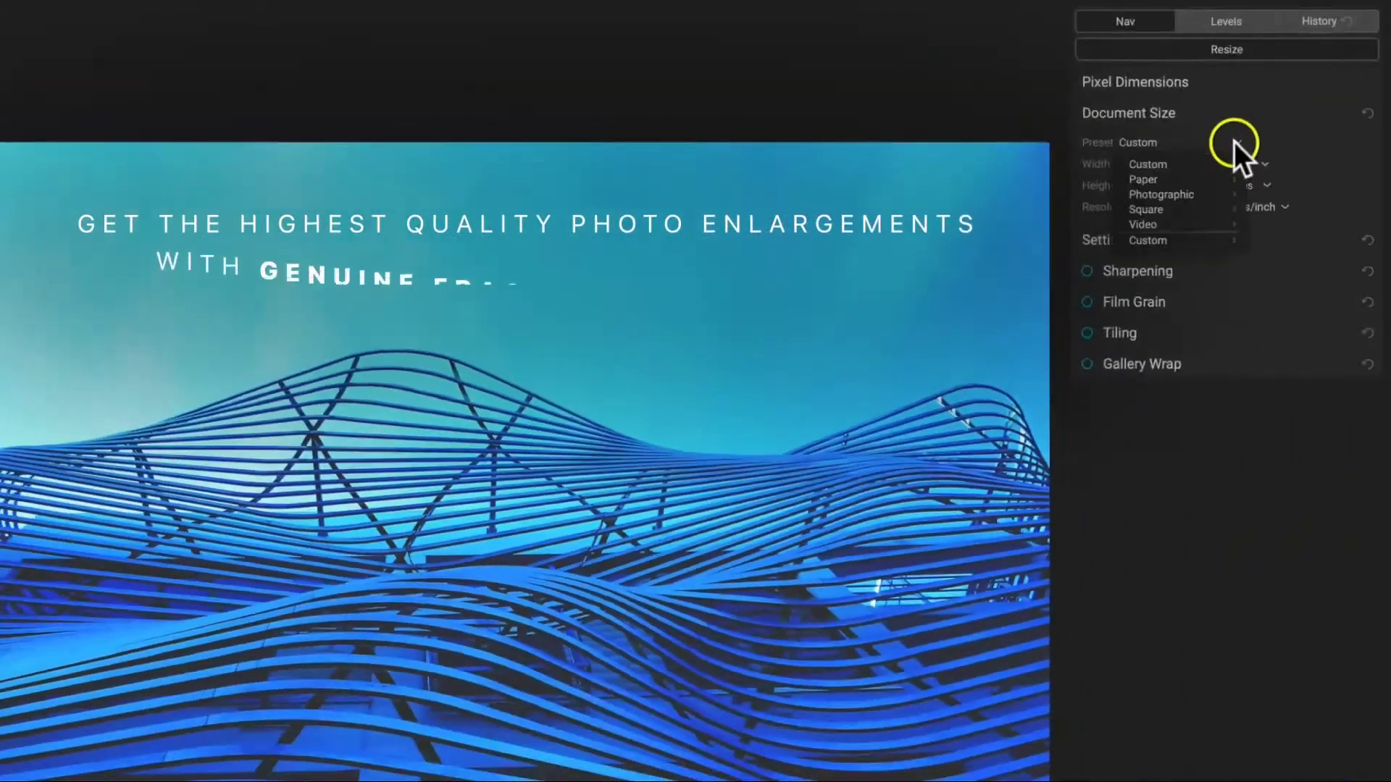
mouse_move(1190, 189)
click(1284, 281)
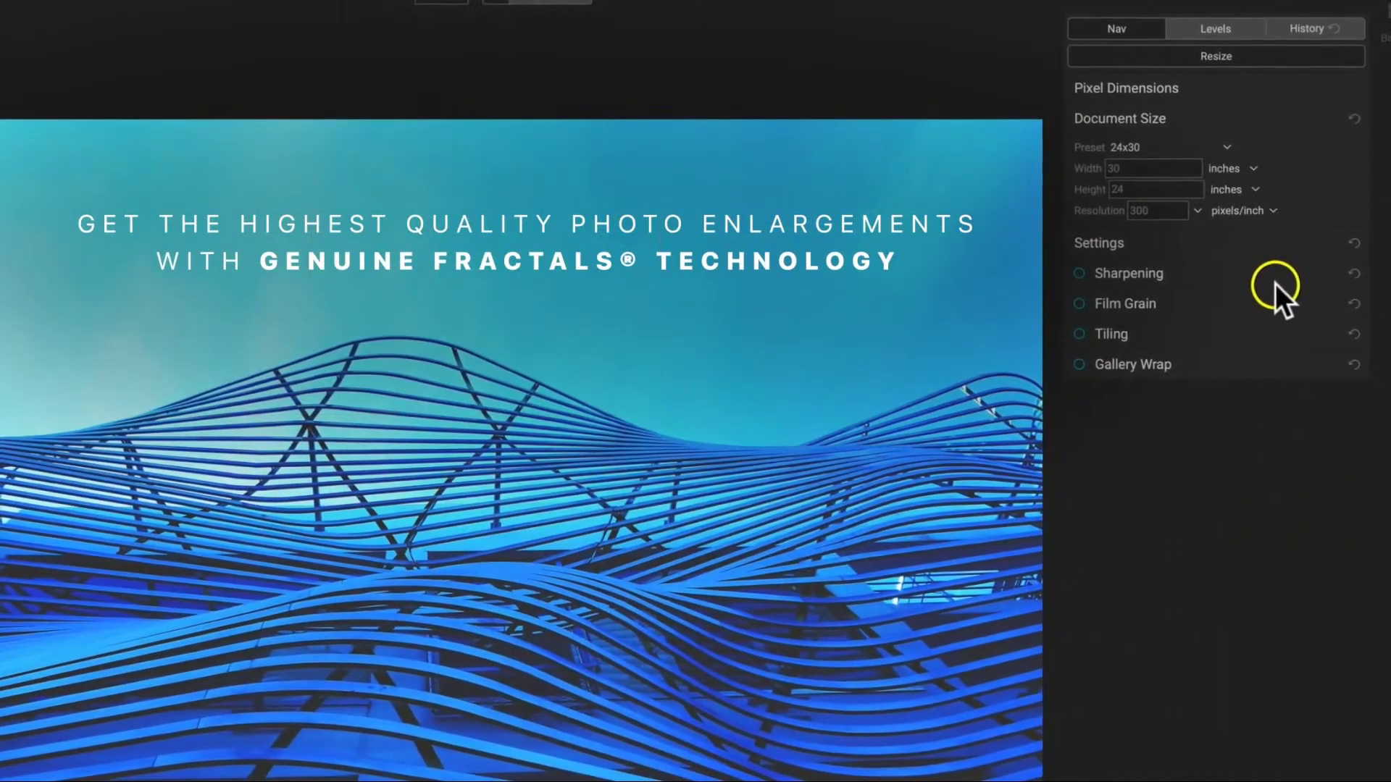
Enable sharpening for the enlargement with the Progressive type and an amount of 100
click(1102, 273)
click(1317, 280)
click(1142, 211)
click(1163, 255)
drag(1206, 253, 1380, 254)
Turn on Gallery Wrap for the enlargement and show its options
click(1072, 457)
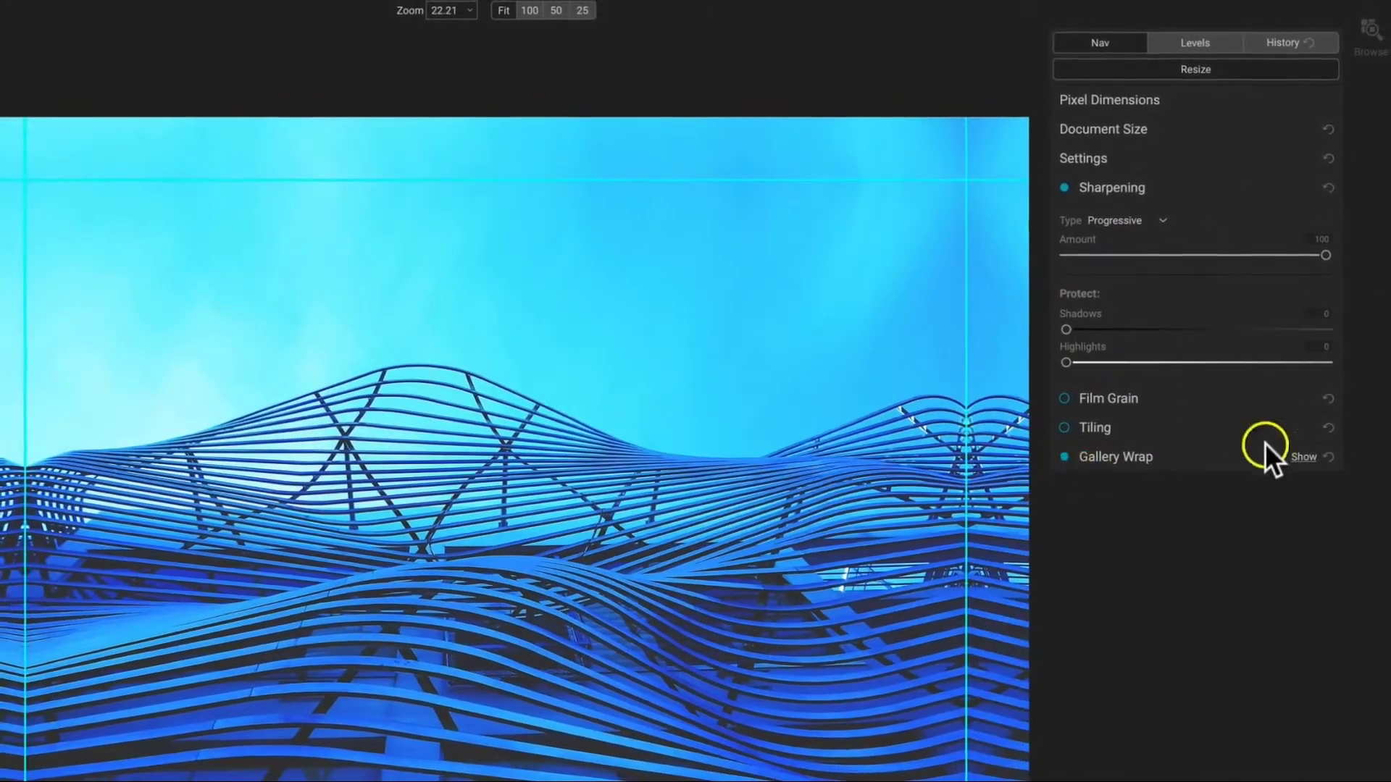
click(1180, 454)
click(1141, 330)
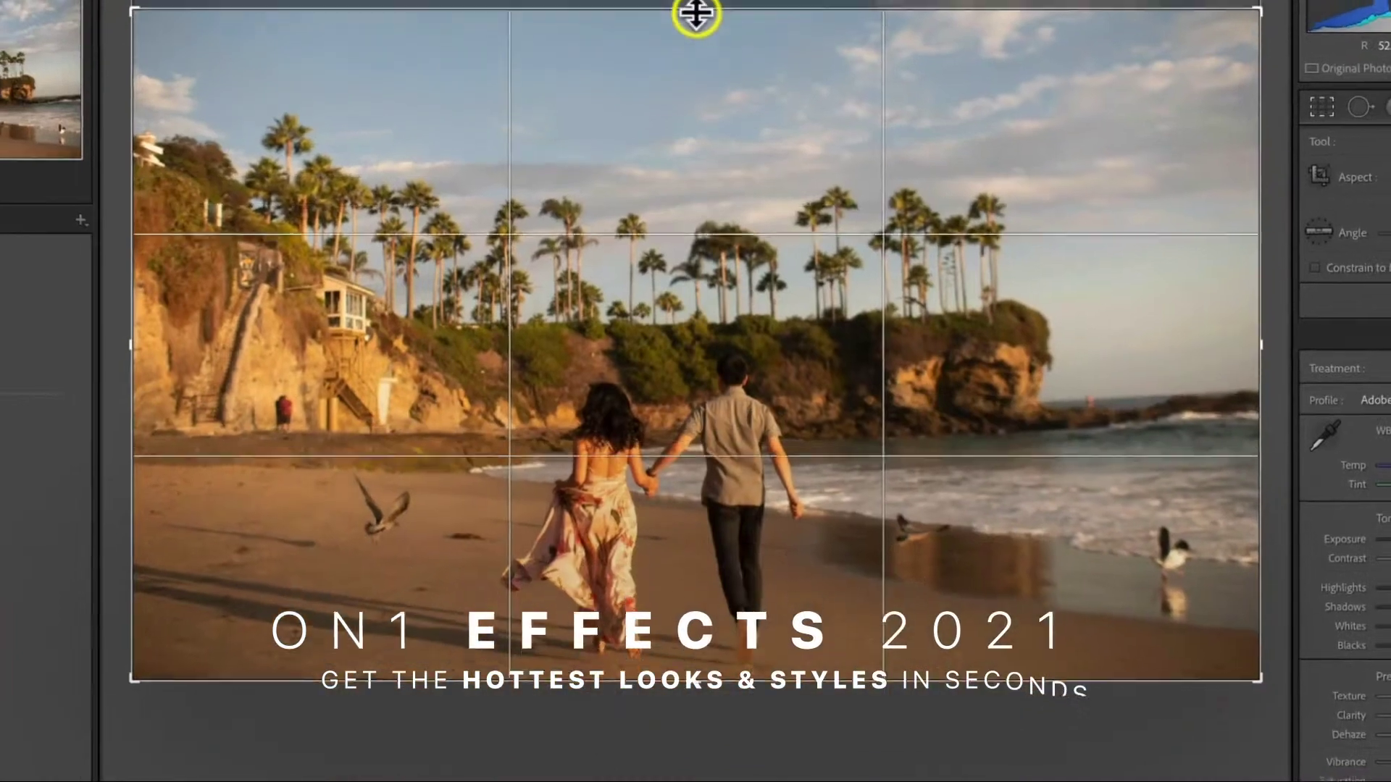
Apply the crop to the beach couple photo and send it to ON1 Effects 2021
key(Return)
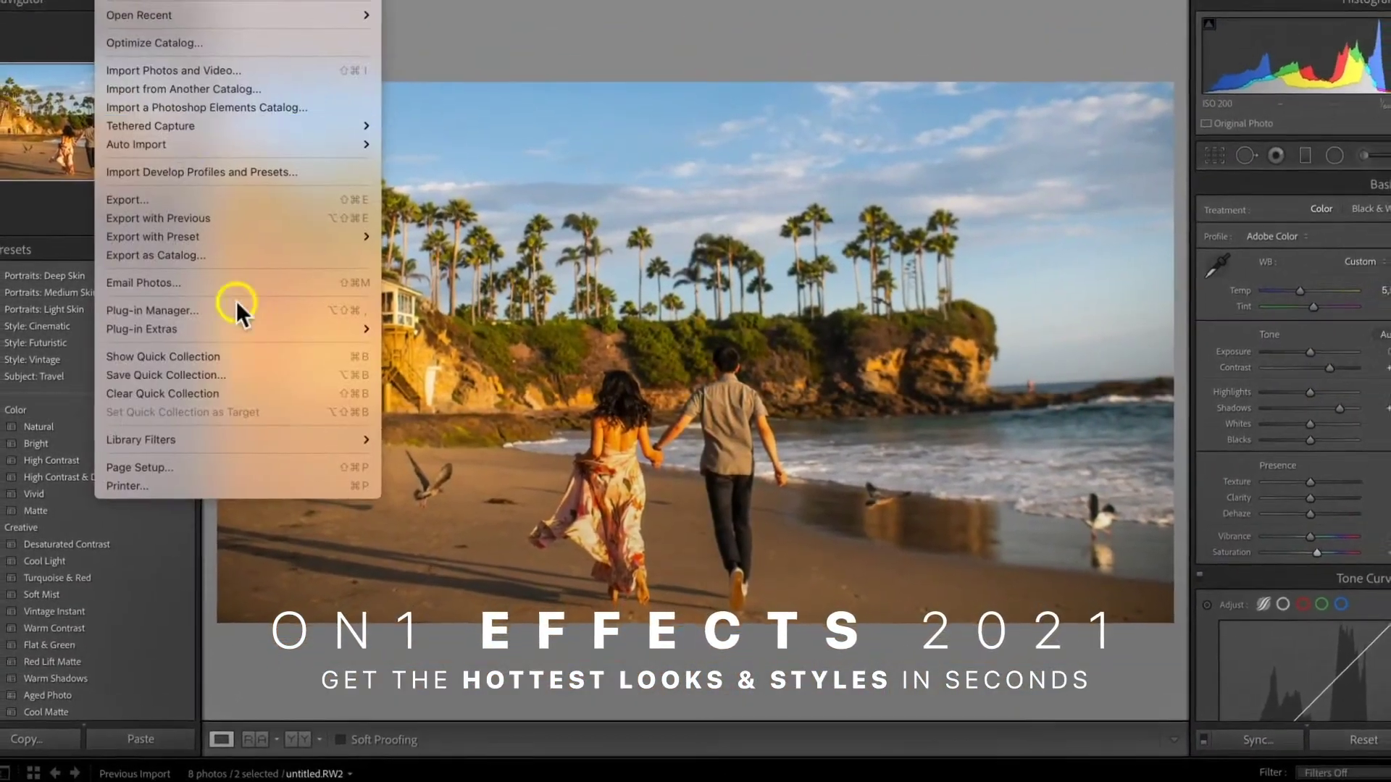
mouse_move(239, 329)
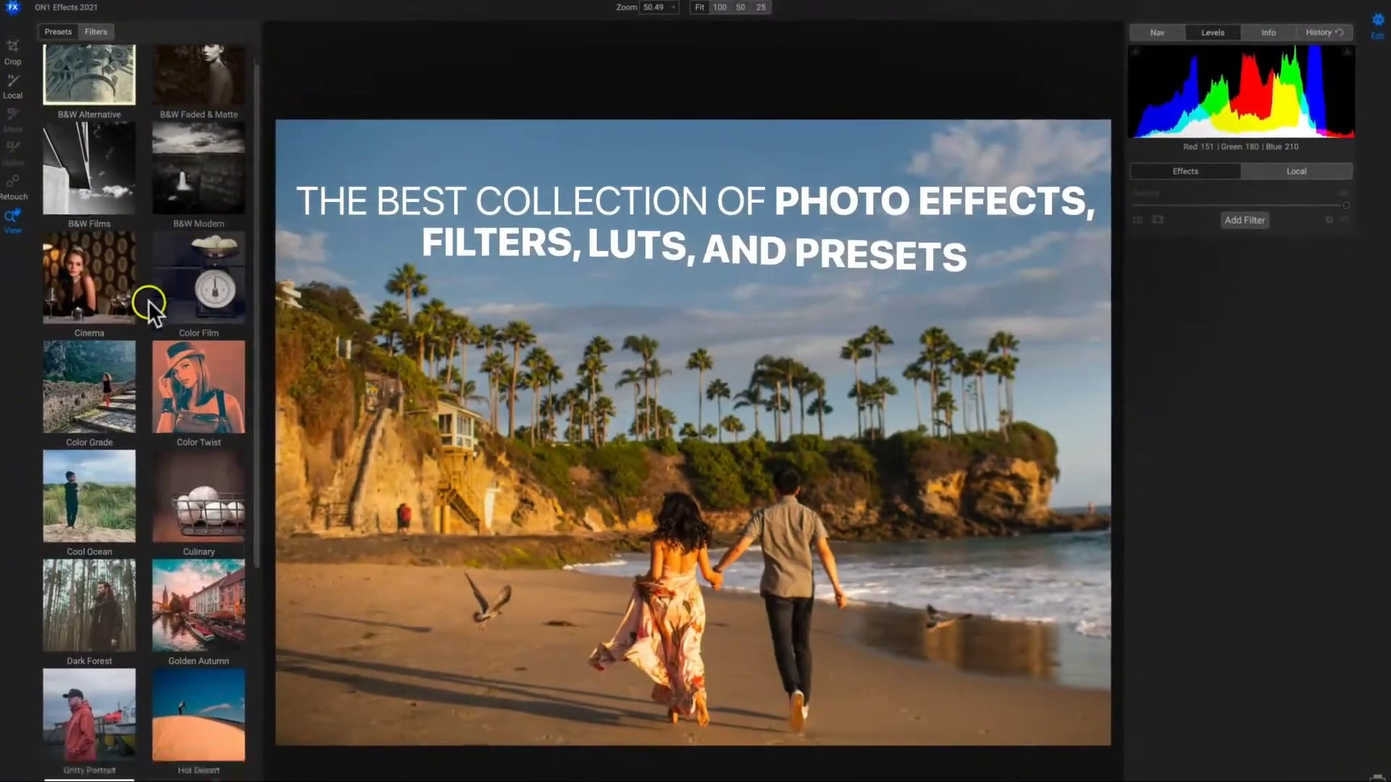
Apply the Hot Desert preset HD11 to the beach photo and change its texture to Light Leak 4
click(147, 300)
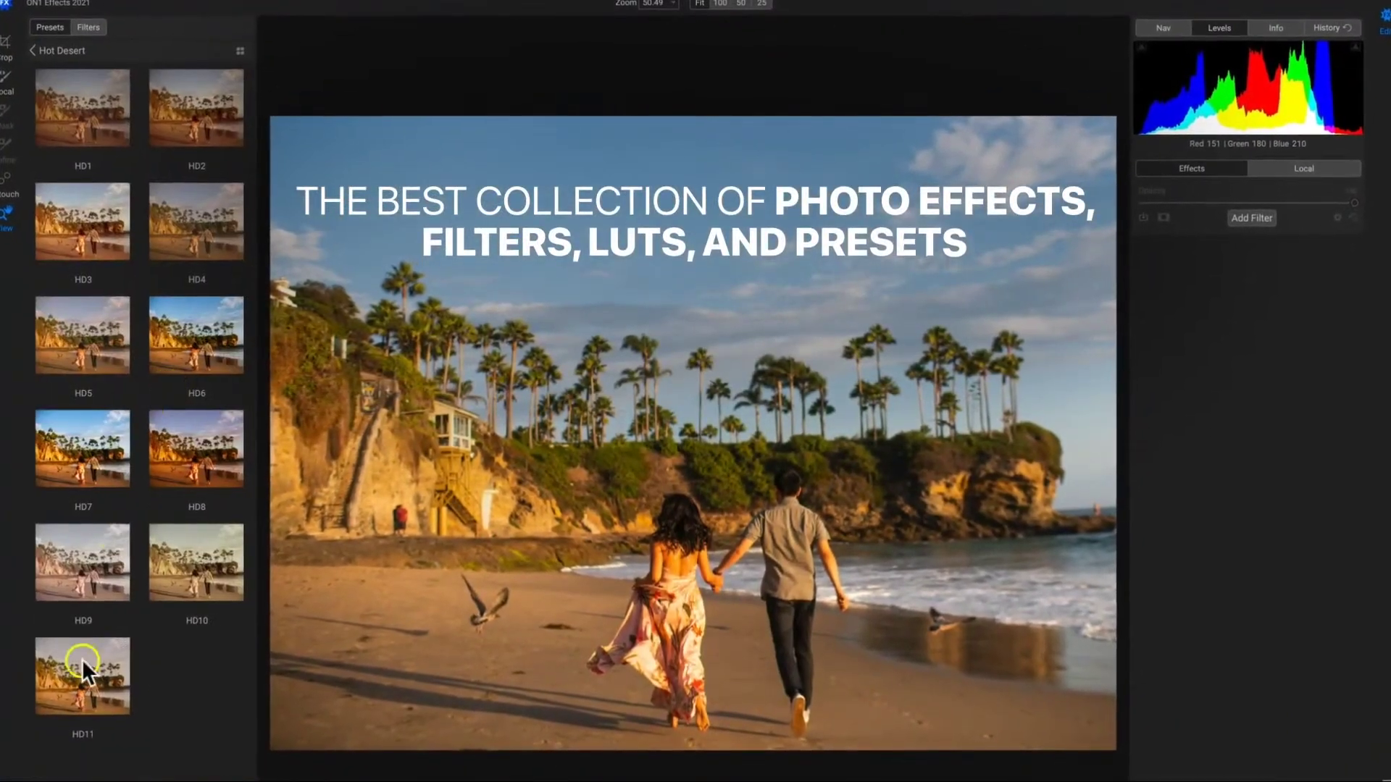
click(72, 688)
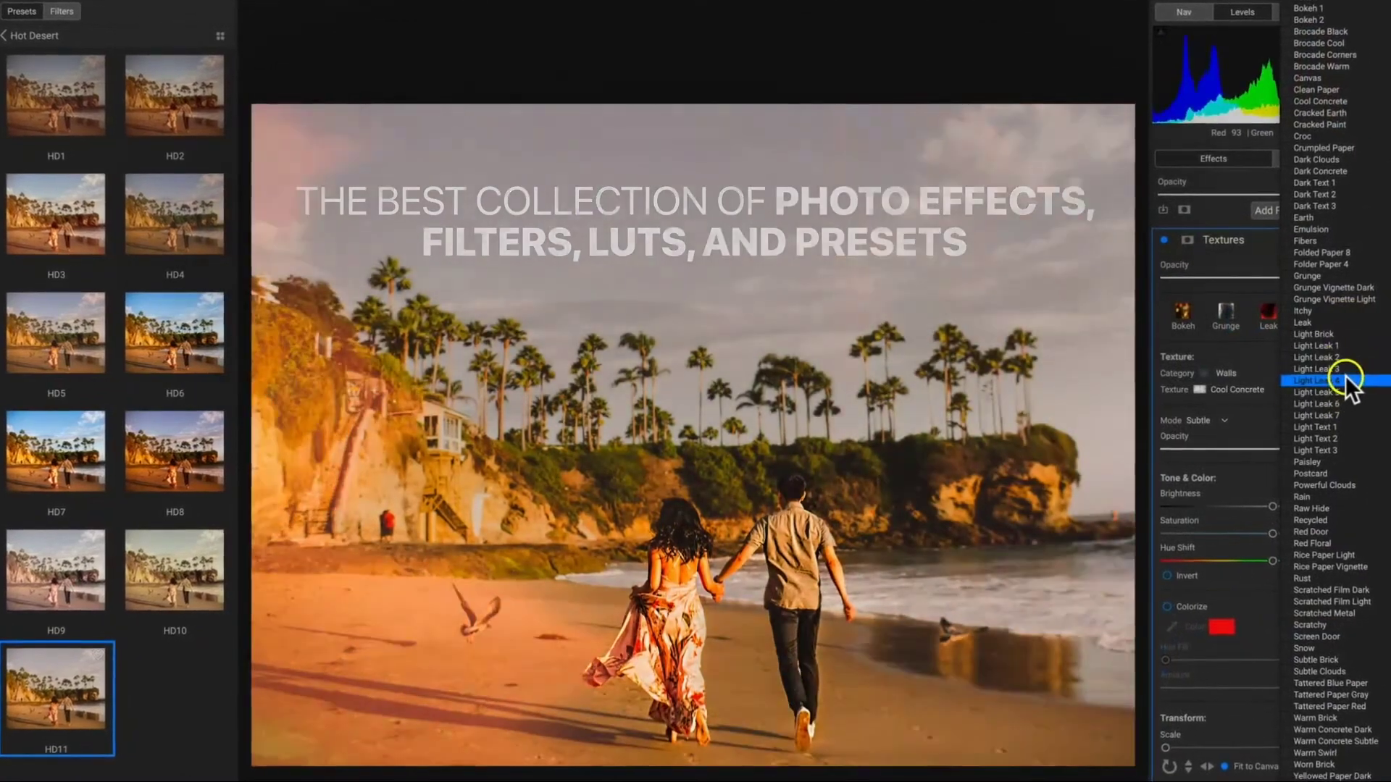
click(1345, 378)
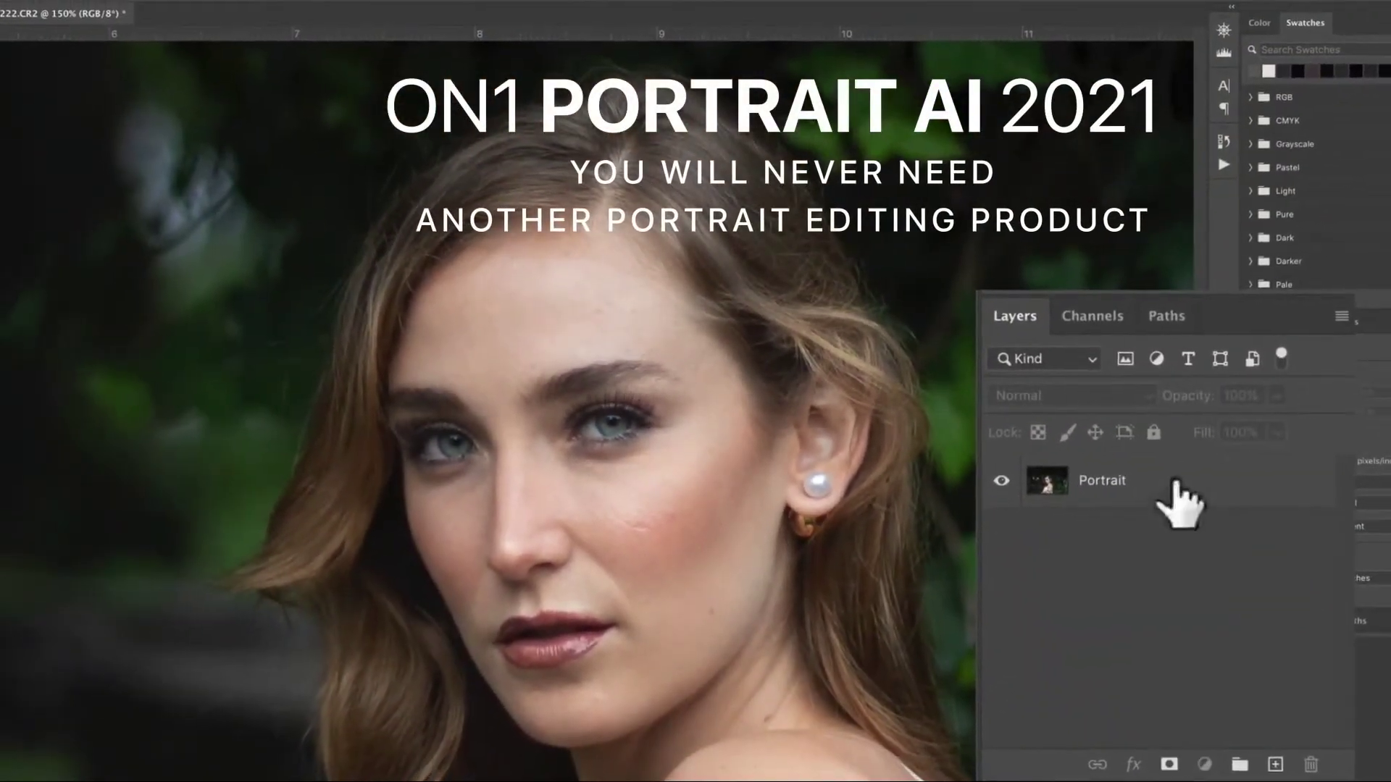
Duplicate the Portrait layer and rename the copy Retouching
drag(1180, 497, 1264, 758)
double_click(1116, 479)
text(Retouching)
key(Return)
Open the Retouching layer in ON1 Portrait AI 2021 and view its skin, face, eye and mouth adjustments
click(109, 7)
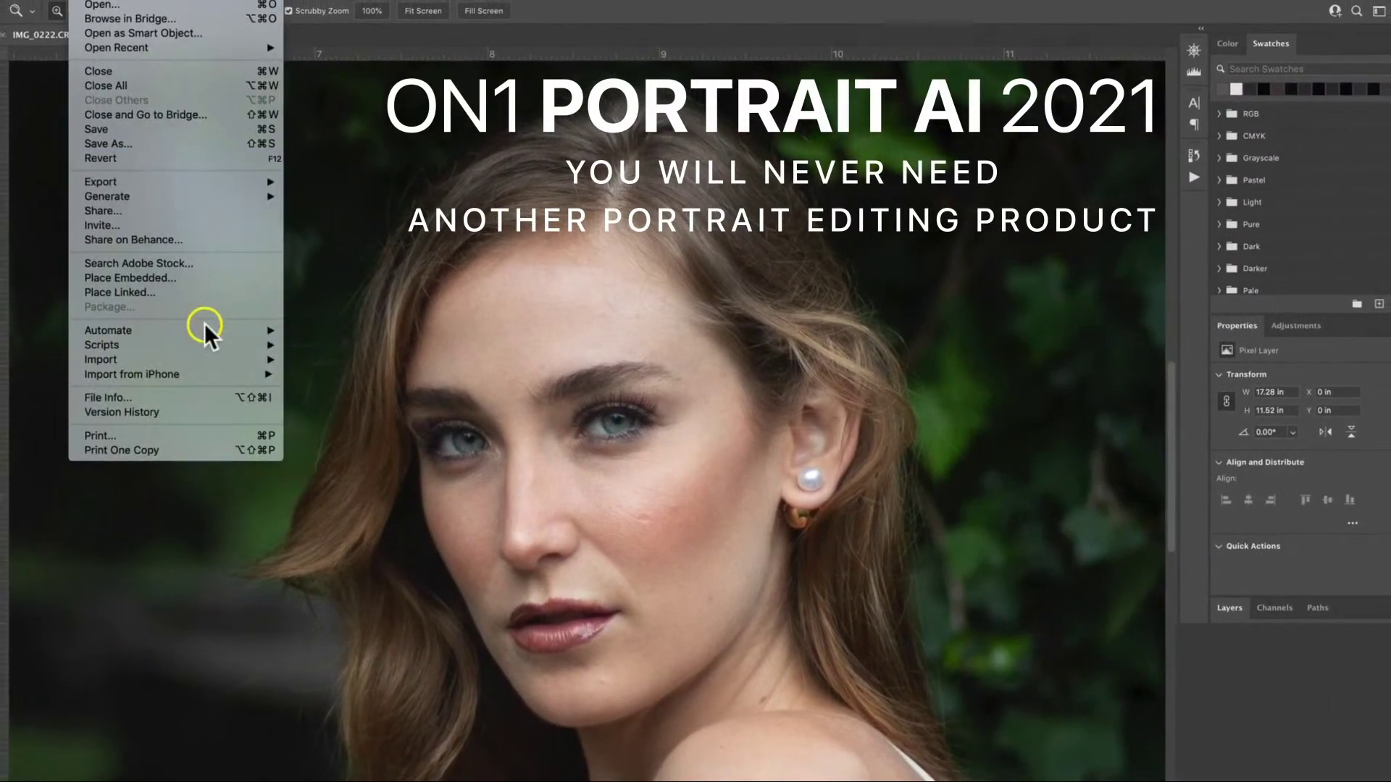
mouse_move(205, 332)
click(484, 483)
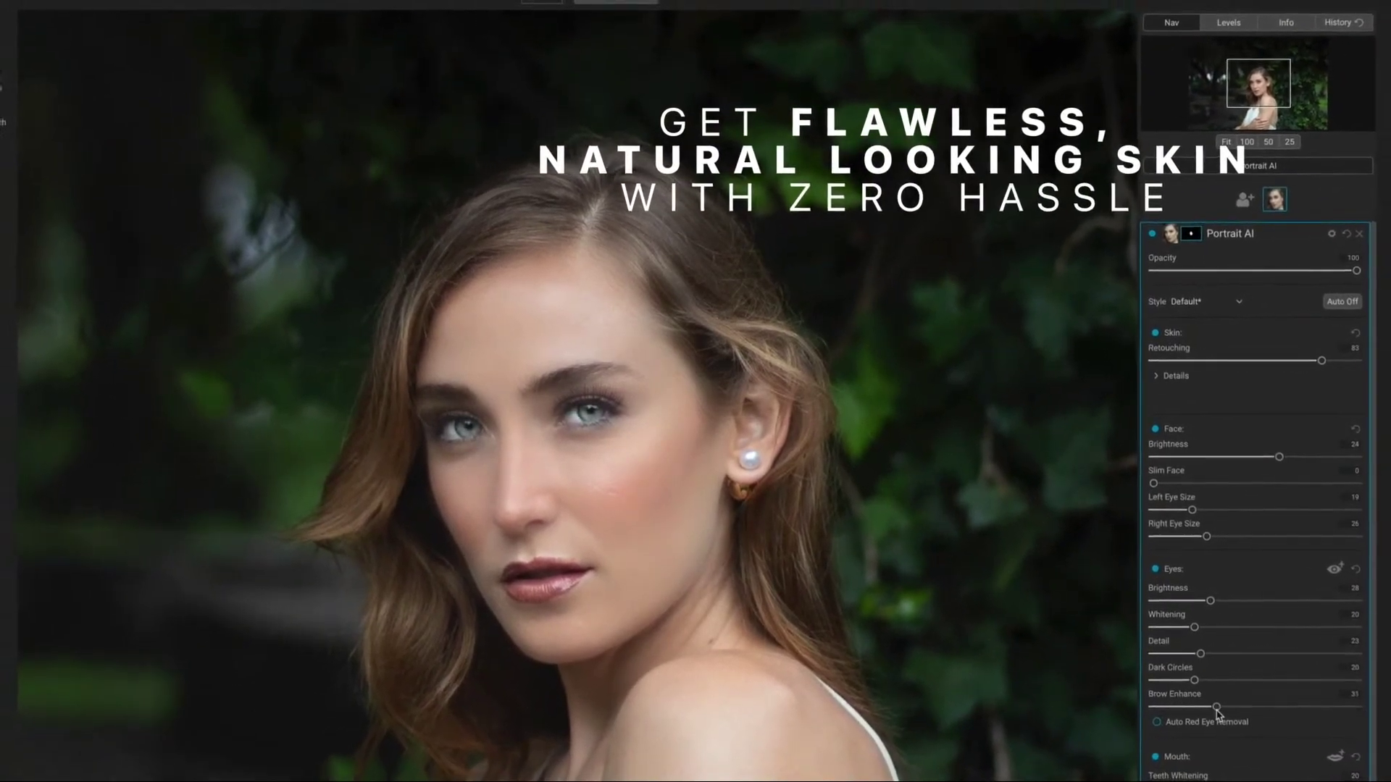
scroll(1217, 714, down, 1)
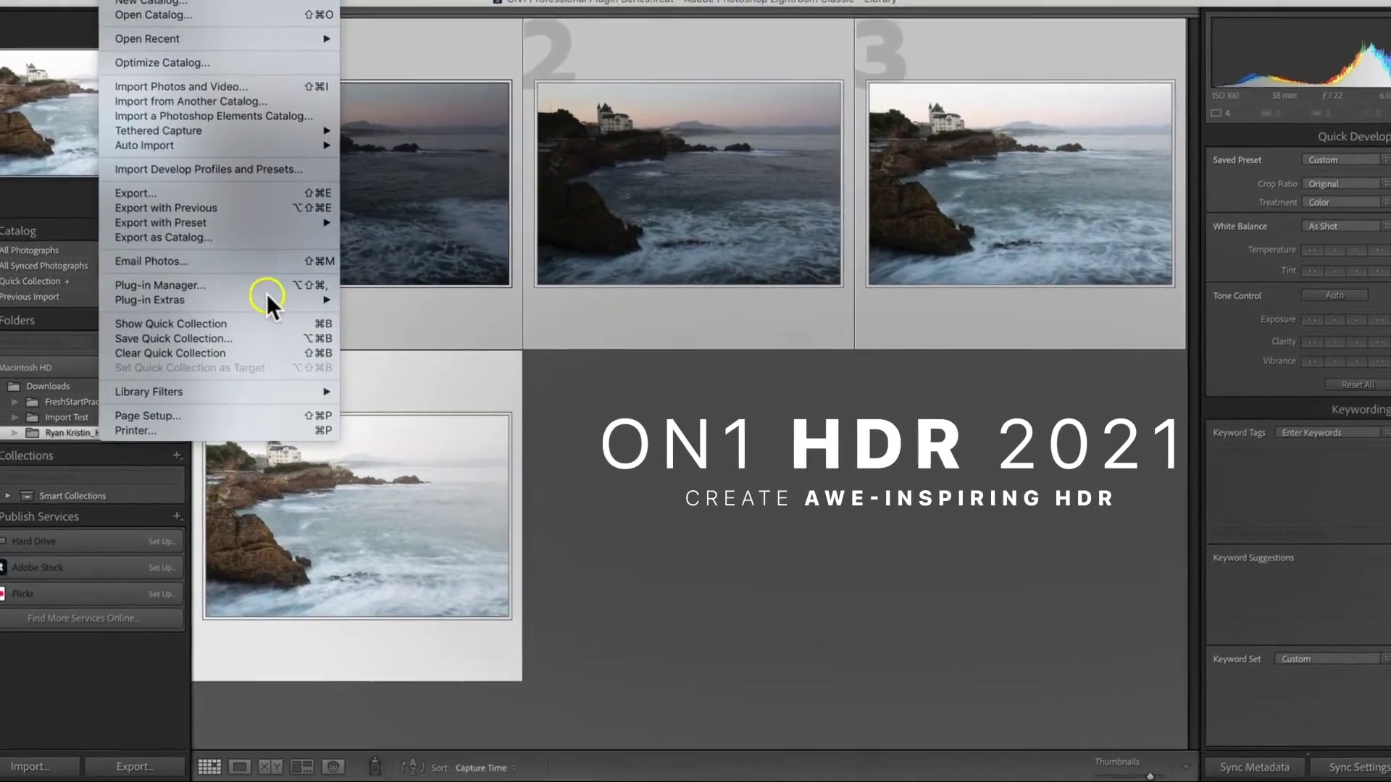
Send the four bracketed coastal photos to Merge with HDR Standalone 2021
mouse_move(239, 298)
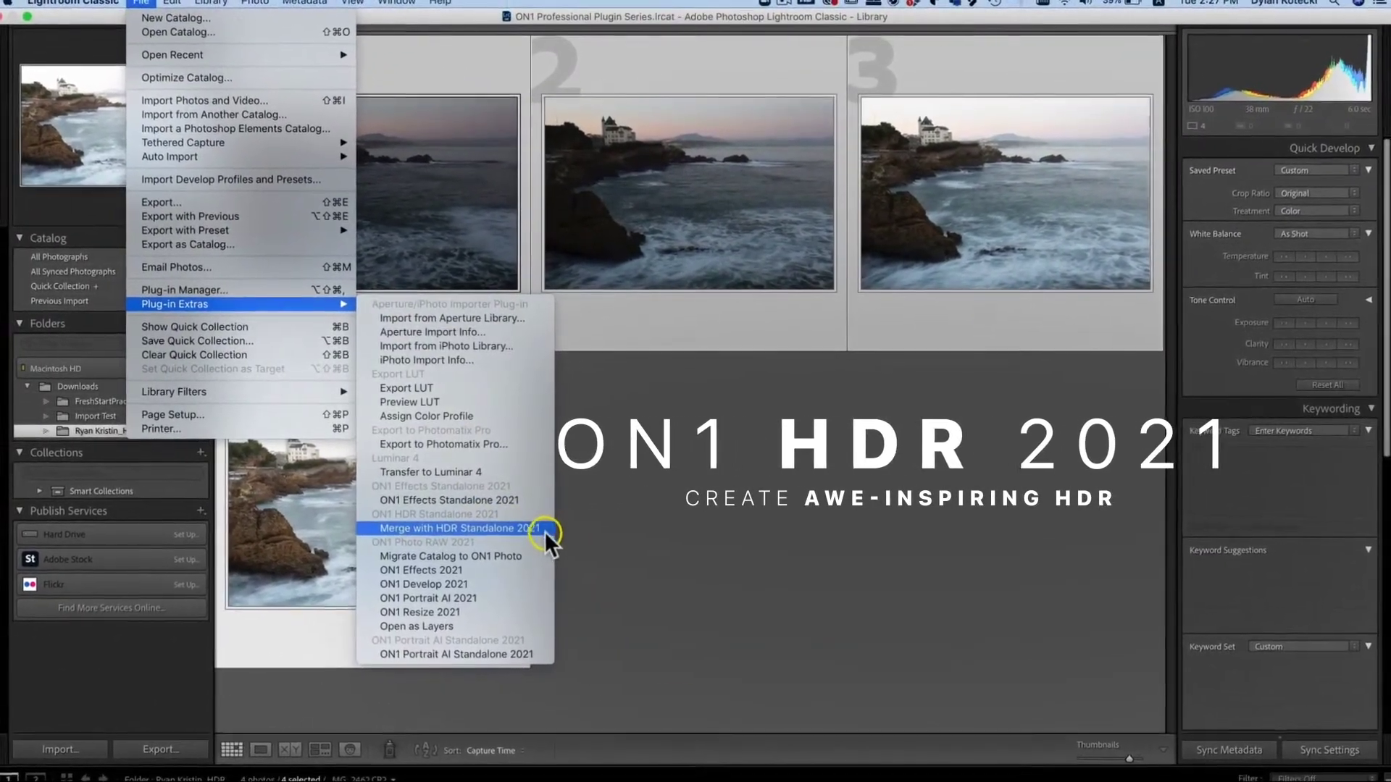
click(538, 530)
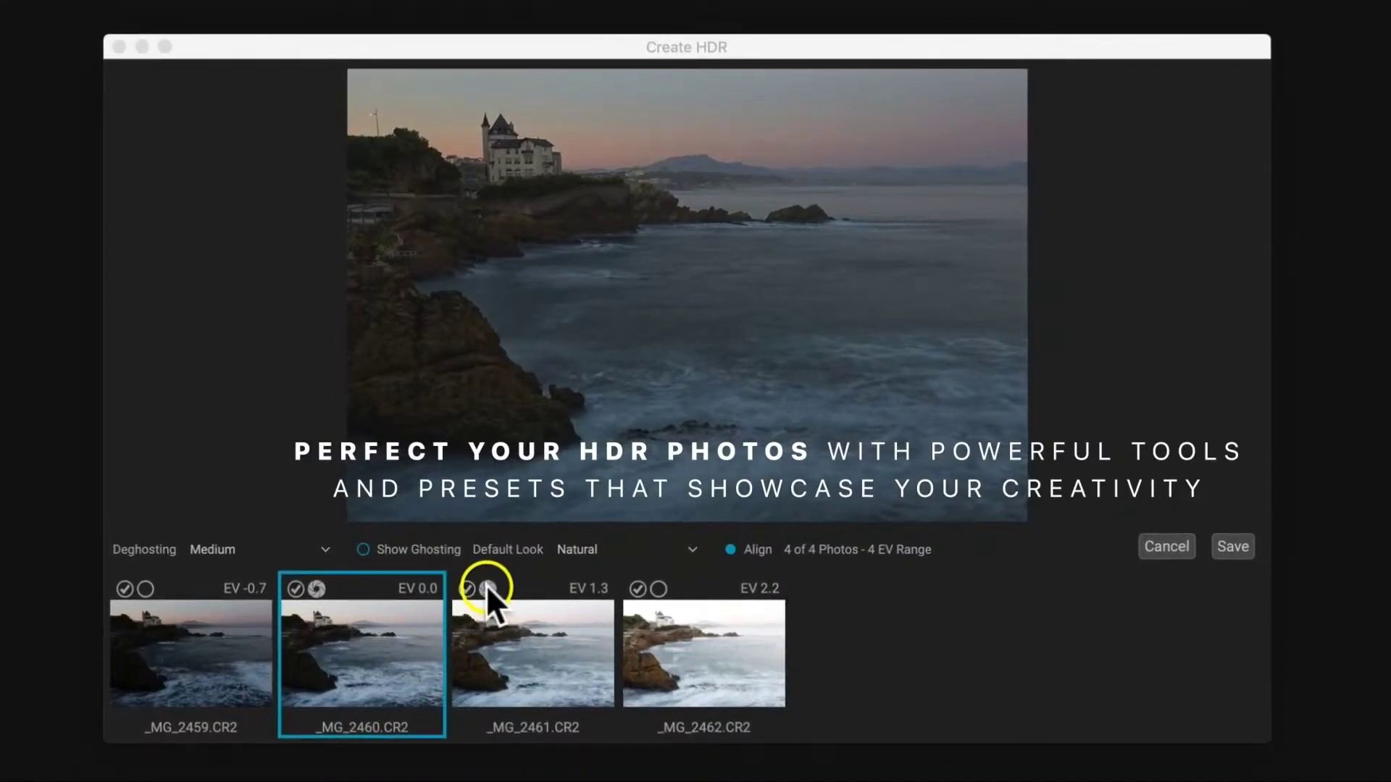
Use _MG_2461.CR2 as the reference photo for the HDR merge and apply AI Auto tone to the merged result
click(487, 590)
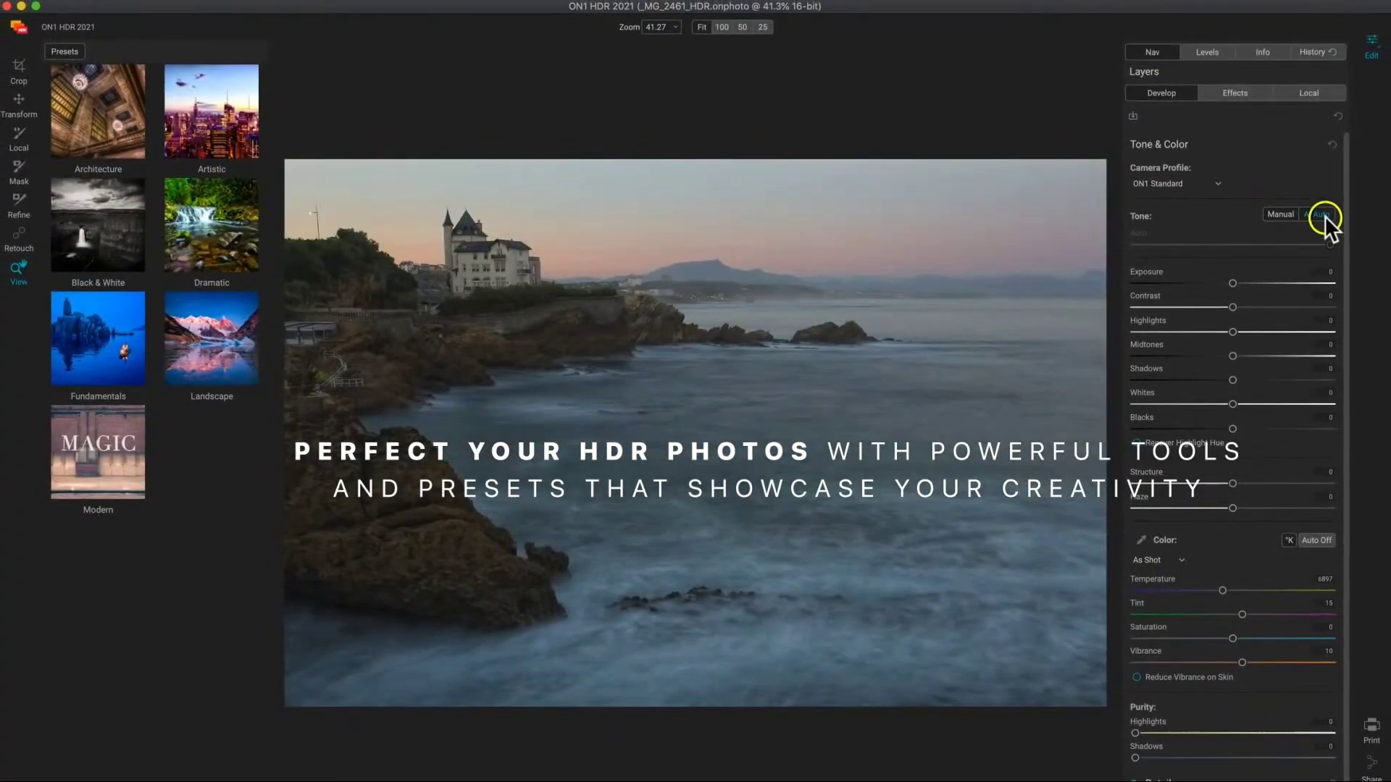
click(1322, 215)
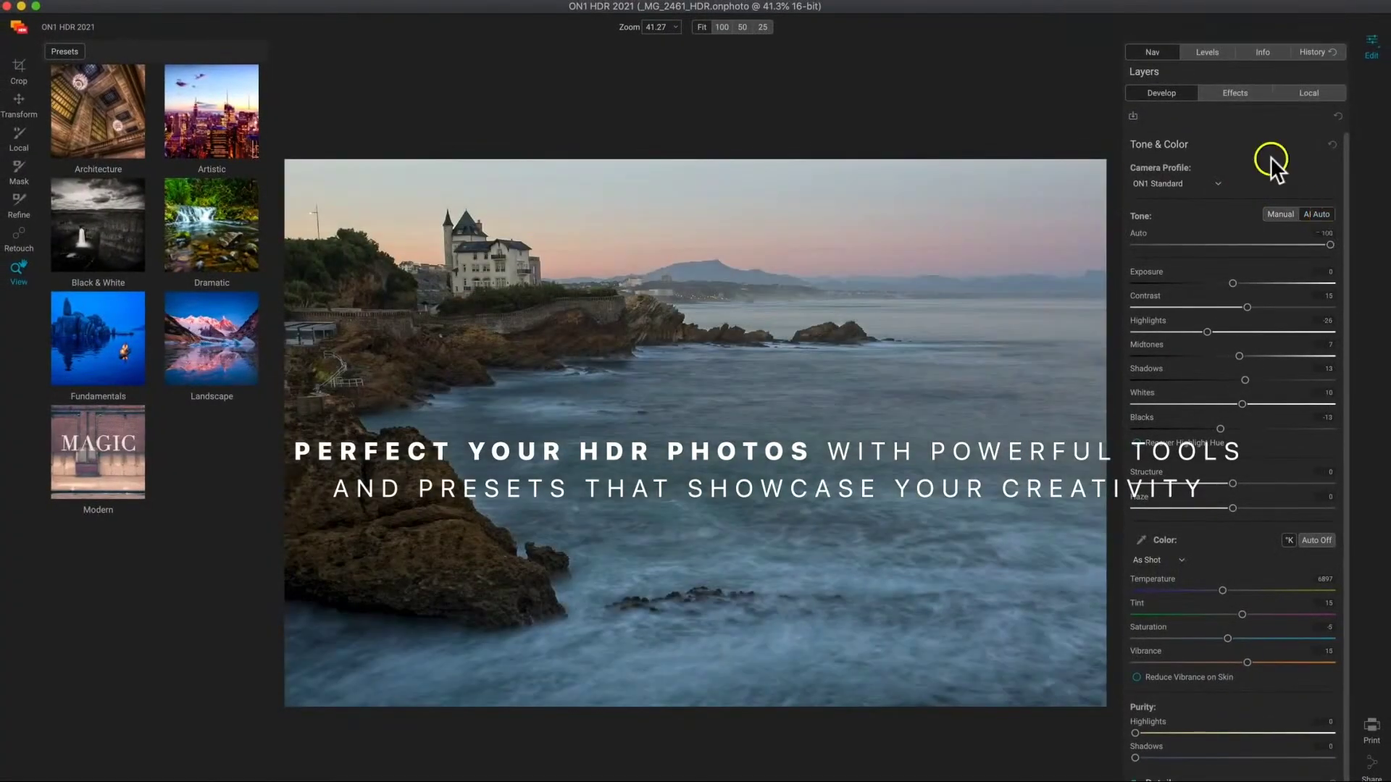
Add an effects filter to the merged coastal HDR photo and adjust it
click(1235, 93)
click(1238, 142)
click(1150, 180)
drag(1202, 379, 1189, 405)
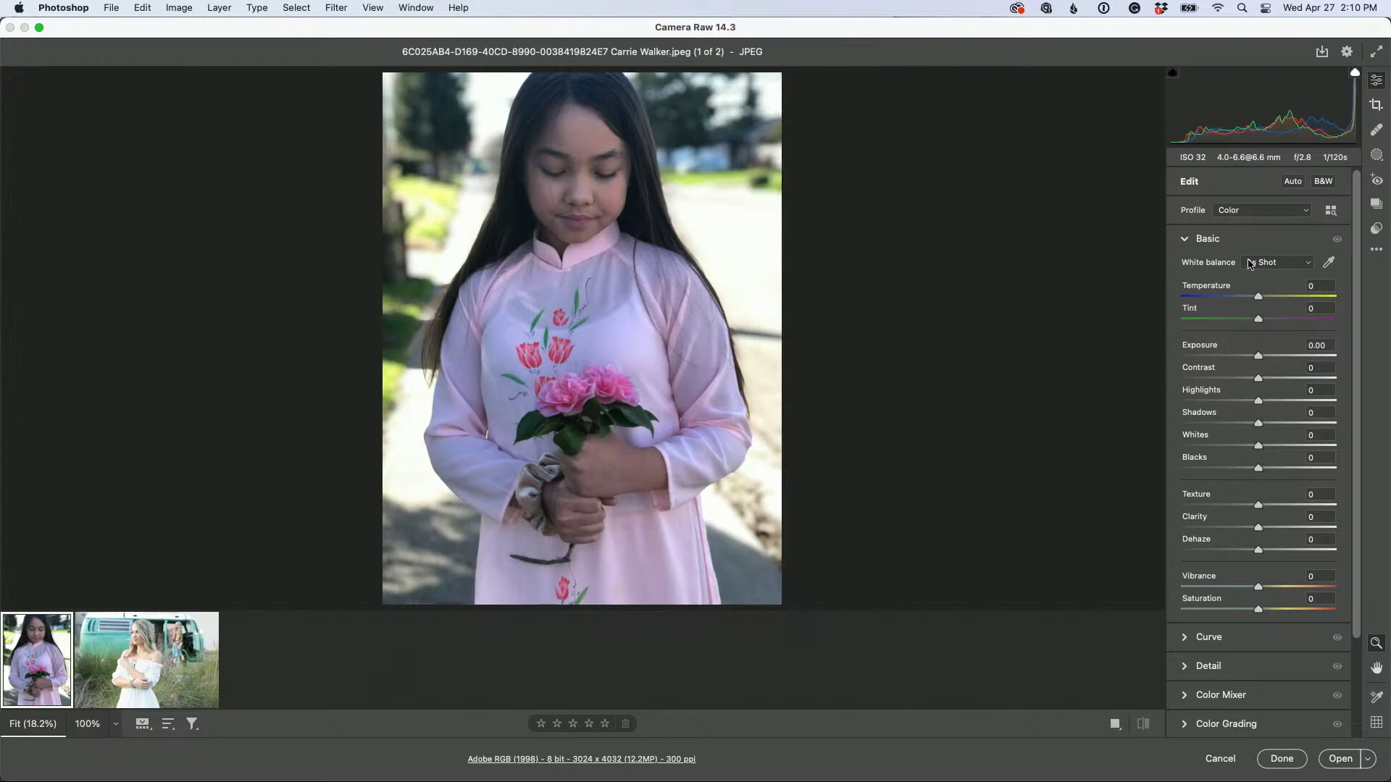
In Camera Raw, set the Temperature of the photo of the girl in pink to +19 and the Exposure to +0.35
click(1262, 211)
click(1107, 218)
drag(1258, 298, 1275, 298)
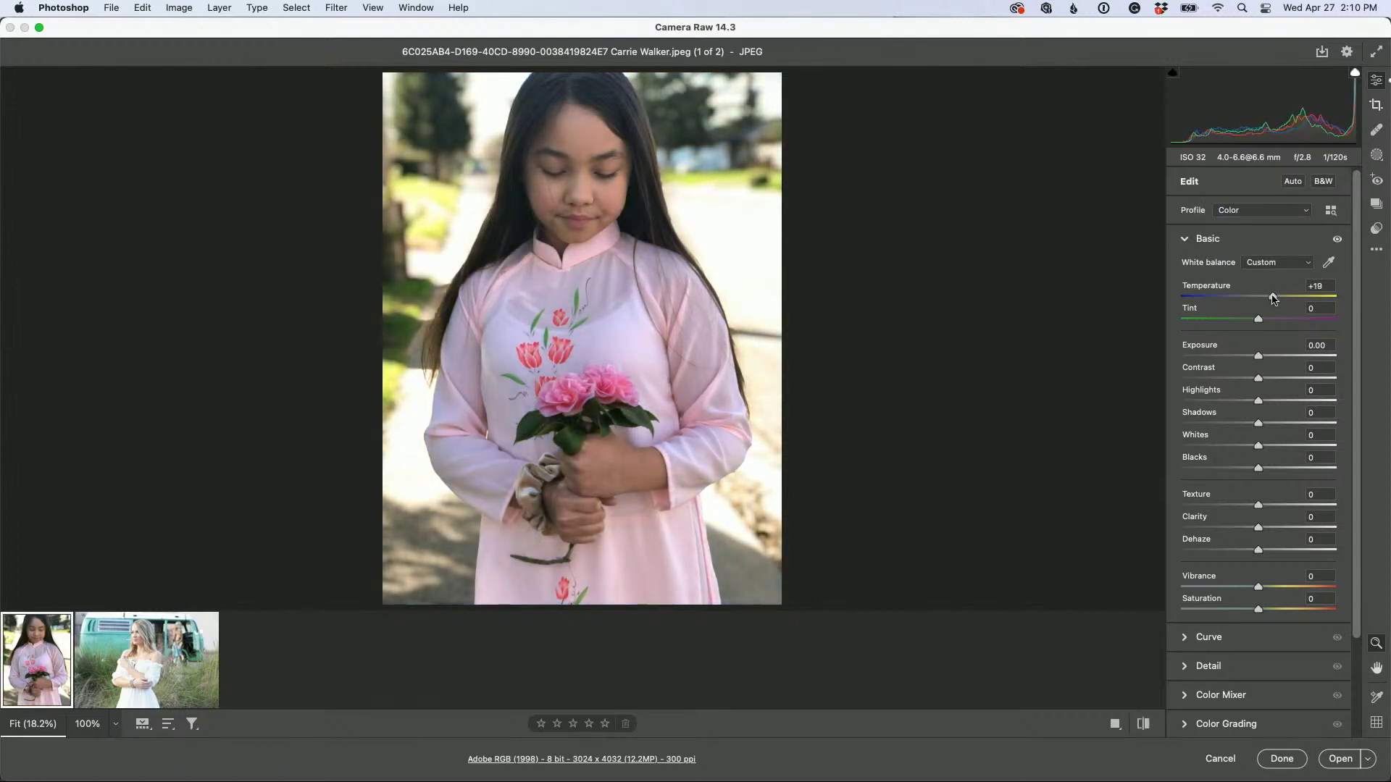
drag(1259, 357, 1263, 358)
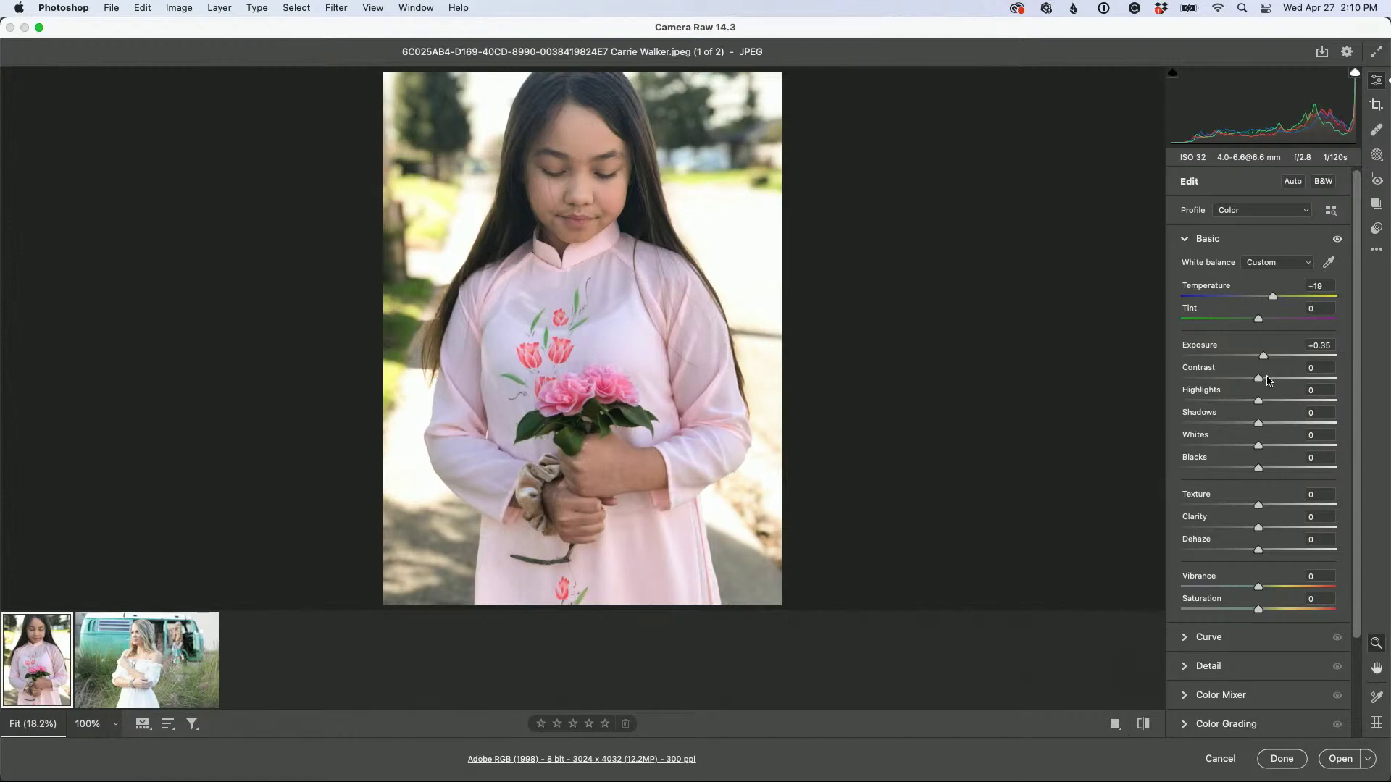
Create a Select Subject mask of the girl and invert it so that it covers the background
click(1376, 156)
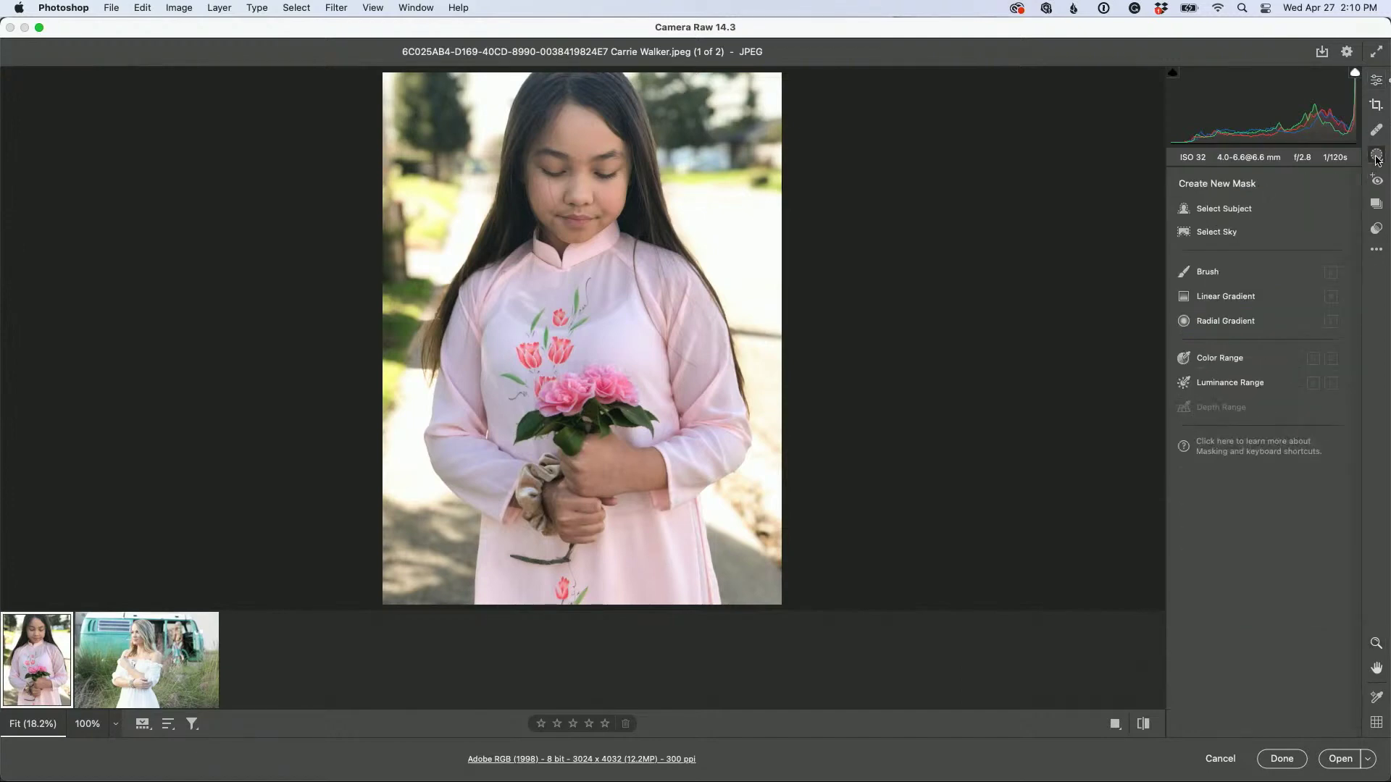
click(1222, 209)
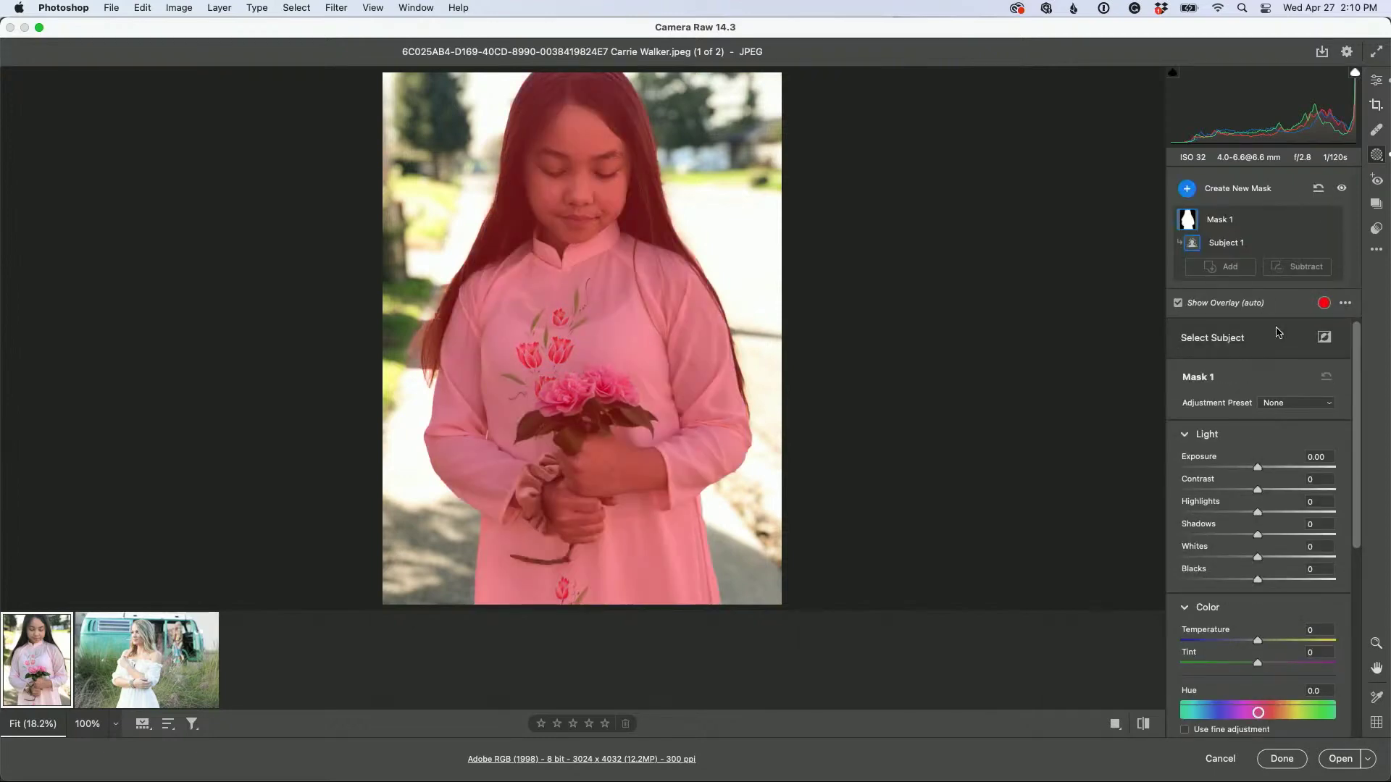
click(1323, 338)
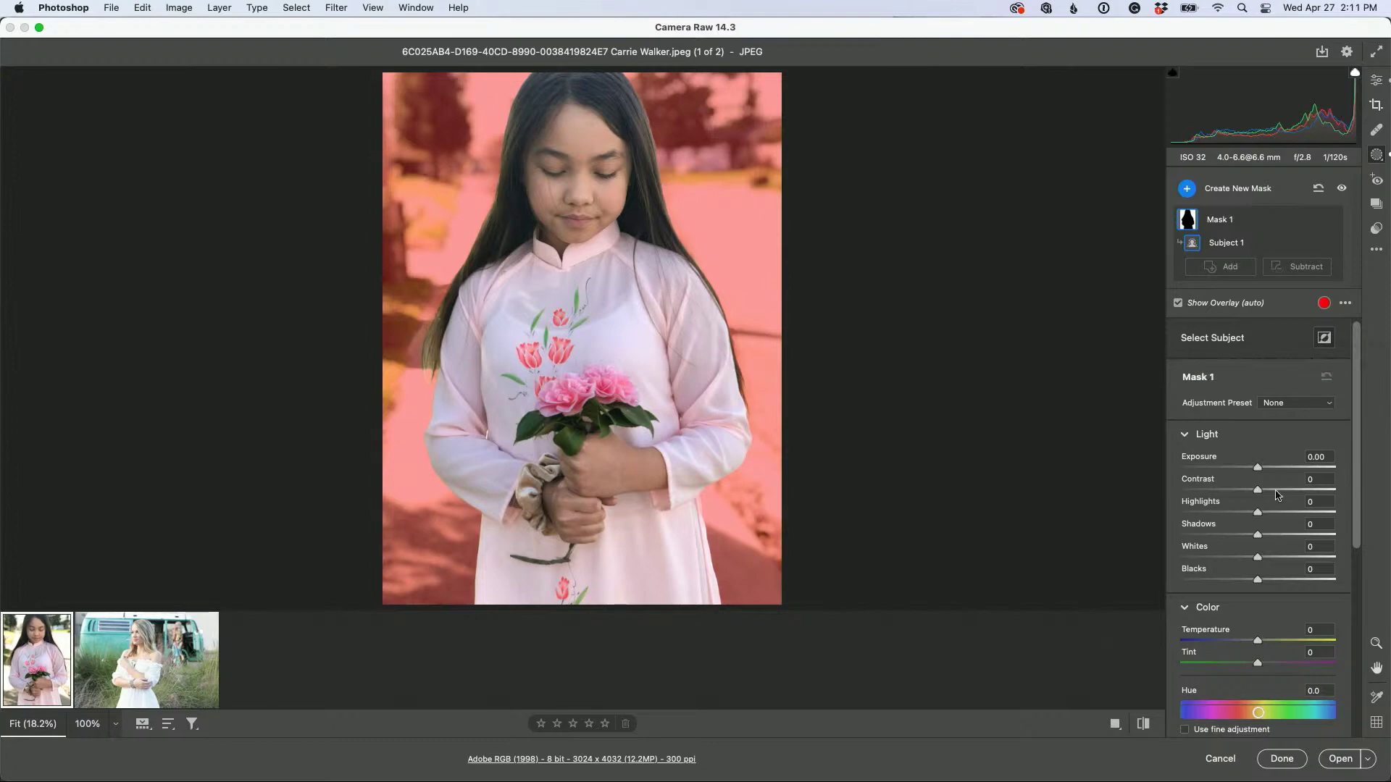
Set the background mask's Exposure to -1.55, Contrast to -75 and Highlights to -56
drag(1259, 472, 1229, 469)
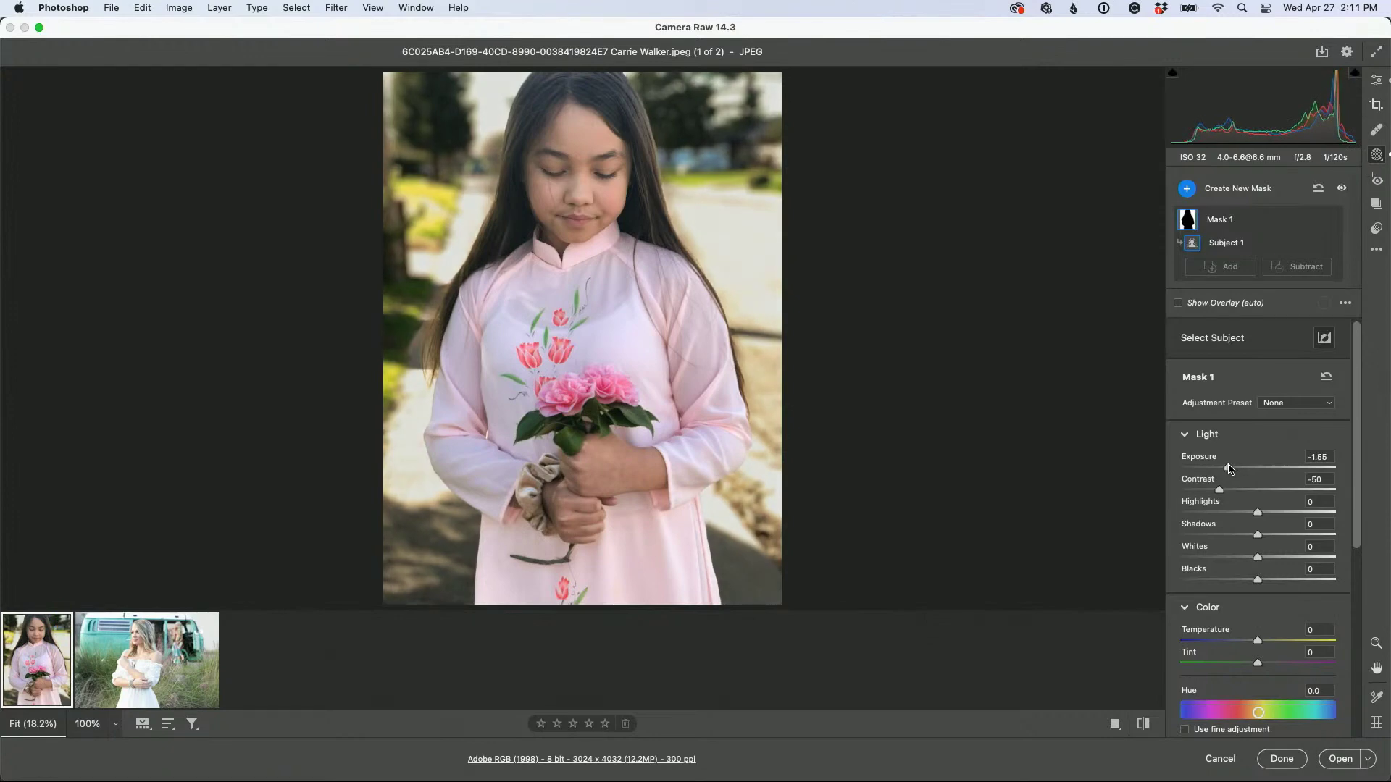
drag(1219, 491, 1200, 492)
drag(1257, 512, 1215, 516)
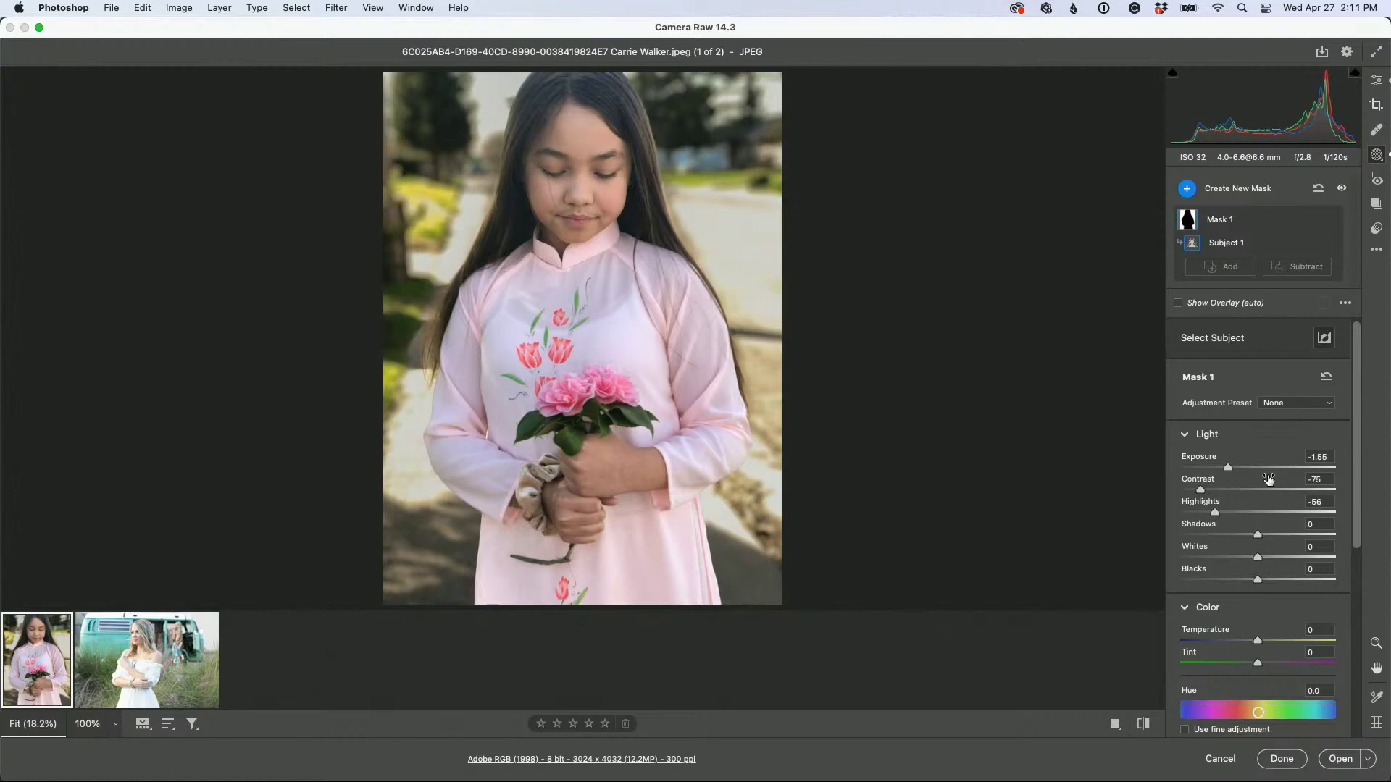
Add a Vignetting effect of -26 to the whole portrait
click(1376, 81)
scroll(1326, 392, down, 5)
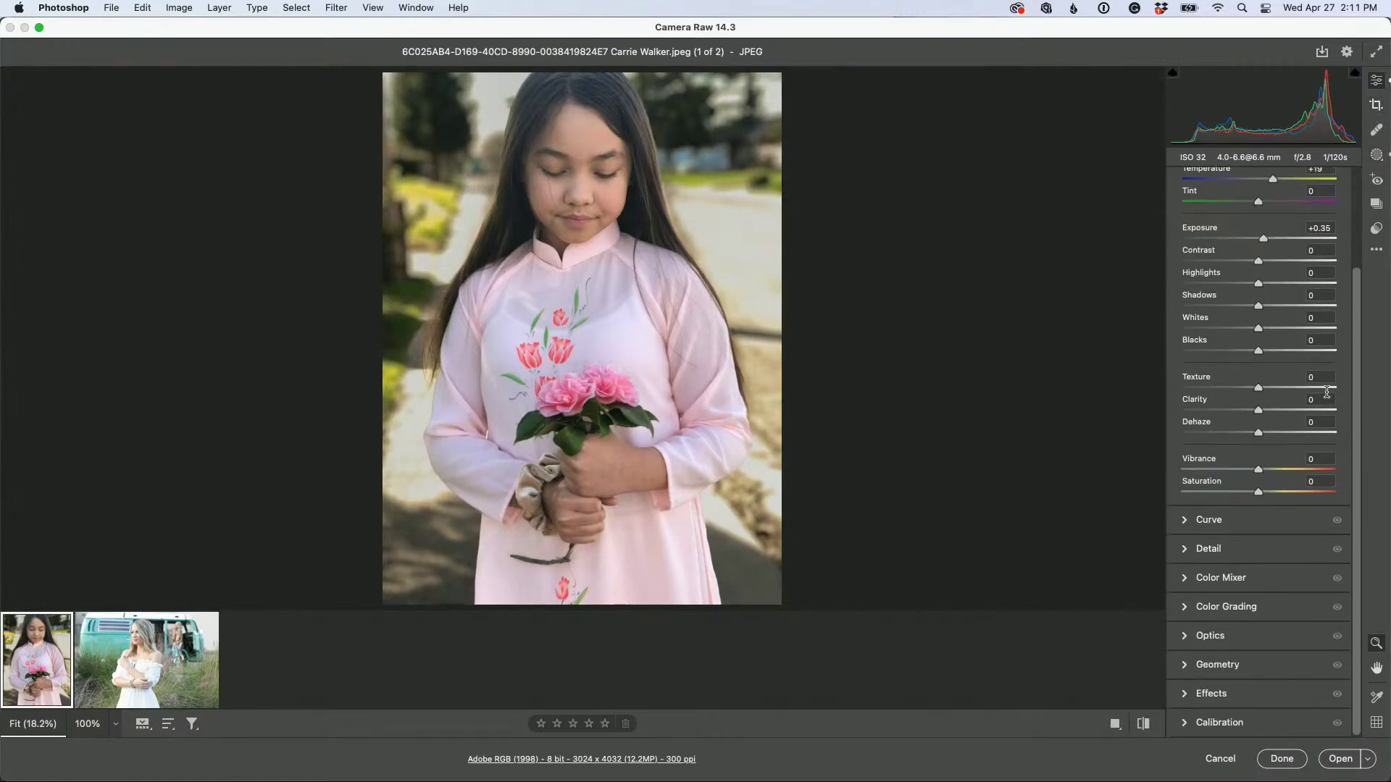
click(1245, 695)
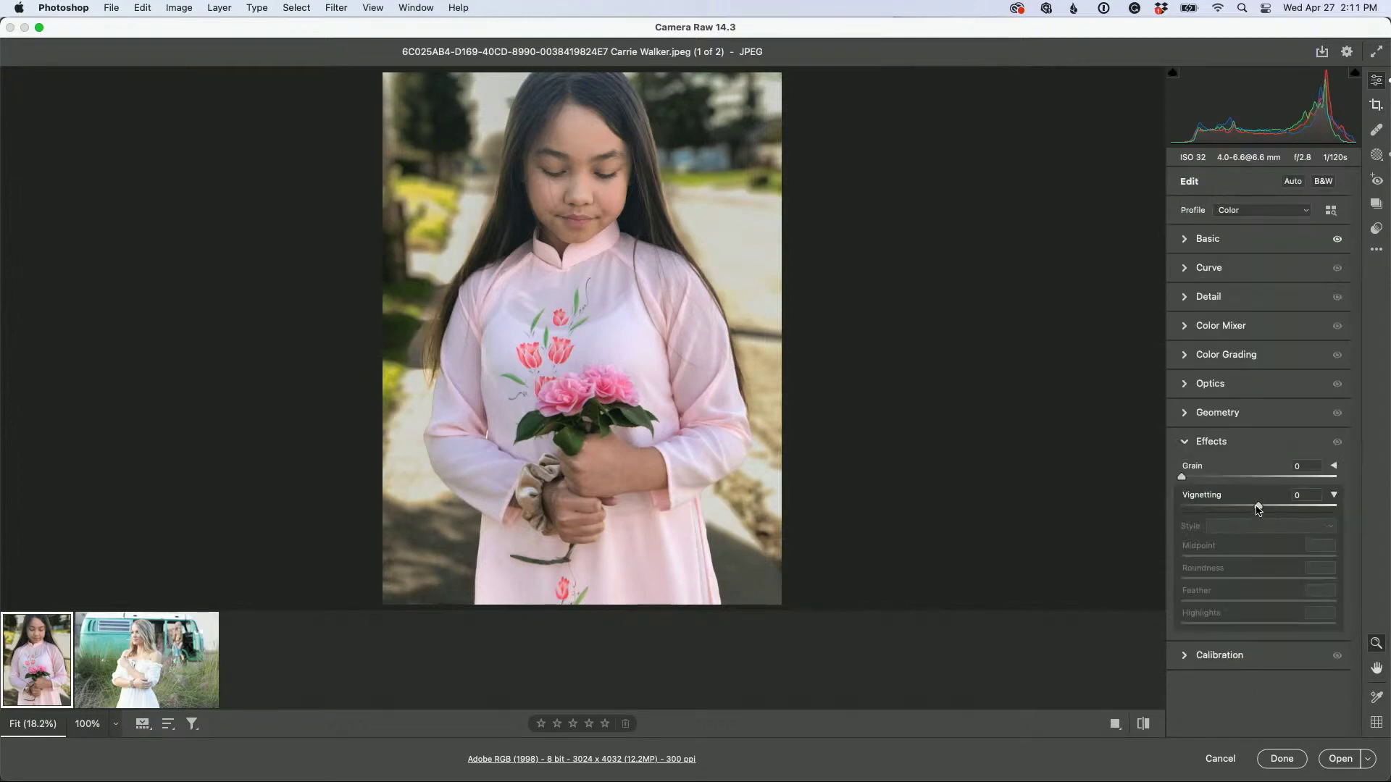
drag(1259, 507, 1238, 511)
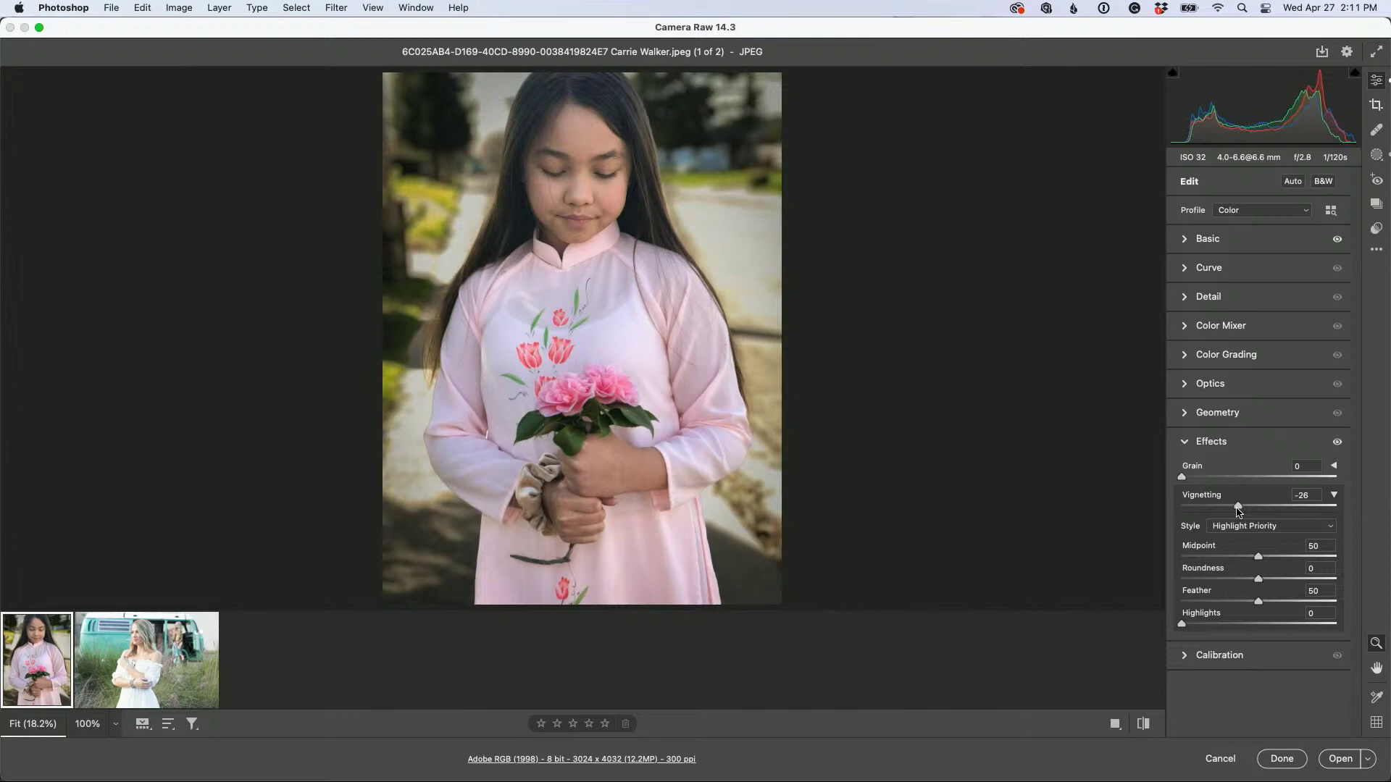
Create a brush mask with Exposure +0.35 and paint it over the girl's face and neck, enlarging the brush to size 8
click(1377, 159)
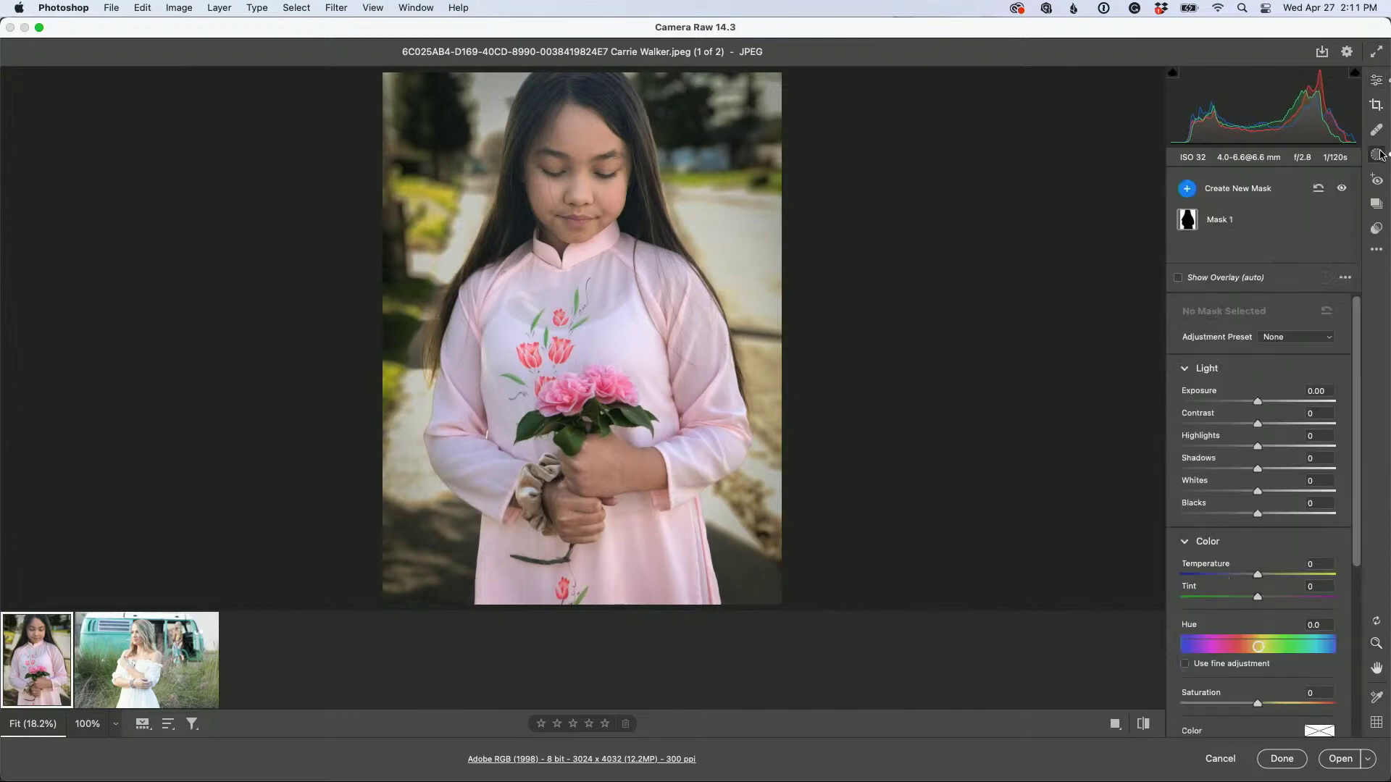
click(1186, 190)
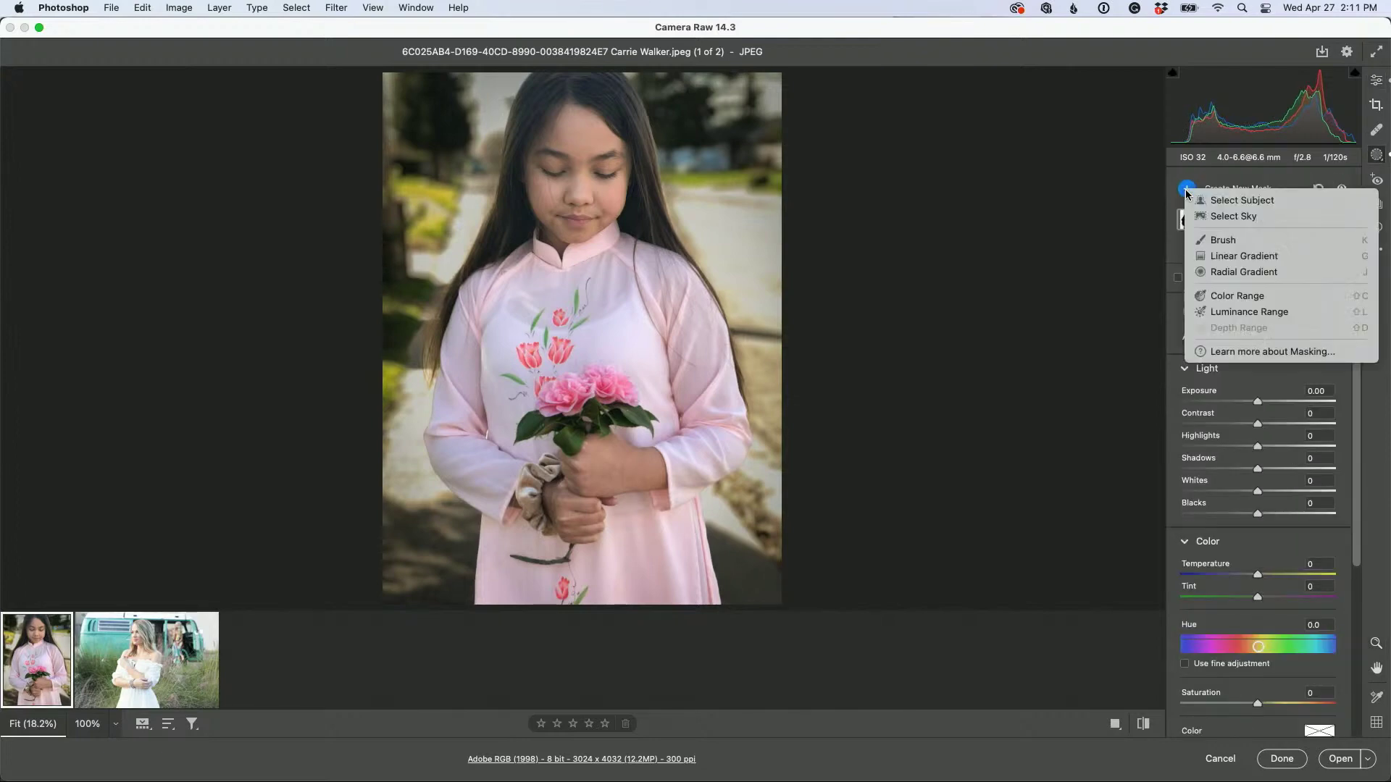
click(1195, 236)
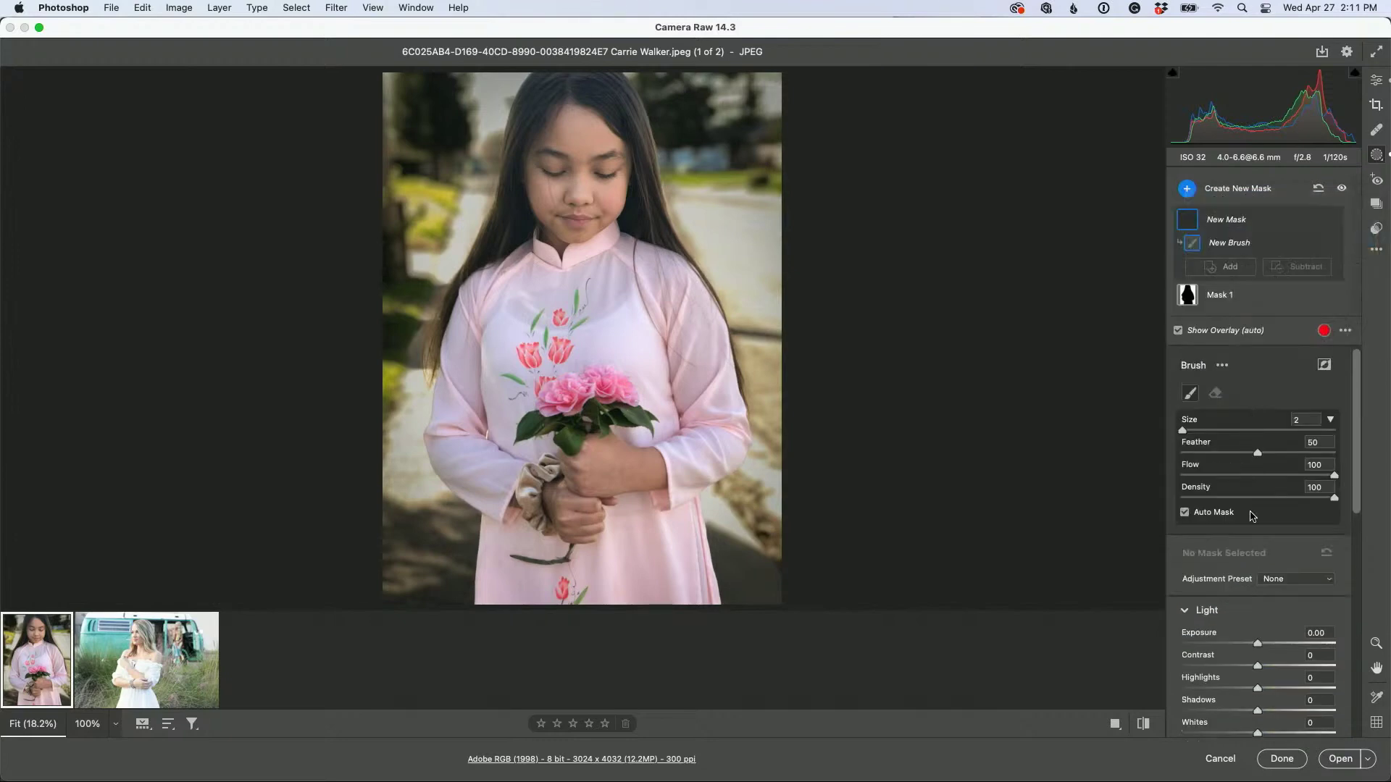
drag(1259, 646, 1263, 645)
mouse_move(578, 165)
mouse_down()
mouse_move(572, 232)
mouse_move(577, 157)
mouse_up()
key(bracketright)
key(bracketright)
key(bracketright)
key(bracketright)
key(bracketright)
key(bracketright)
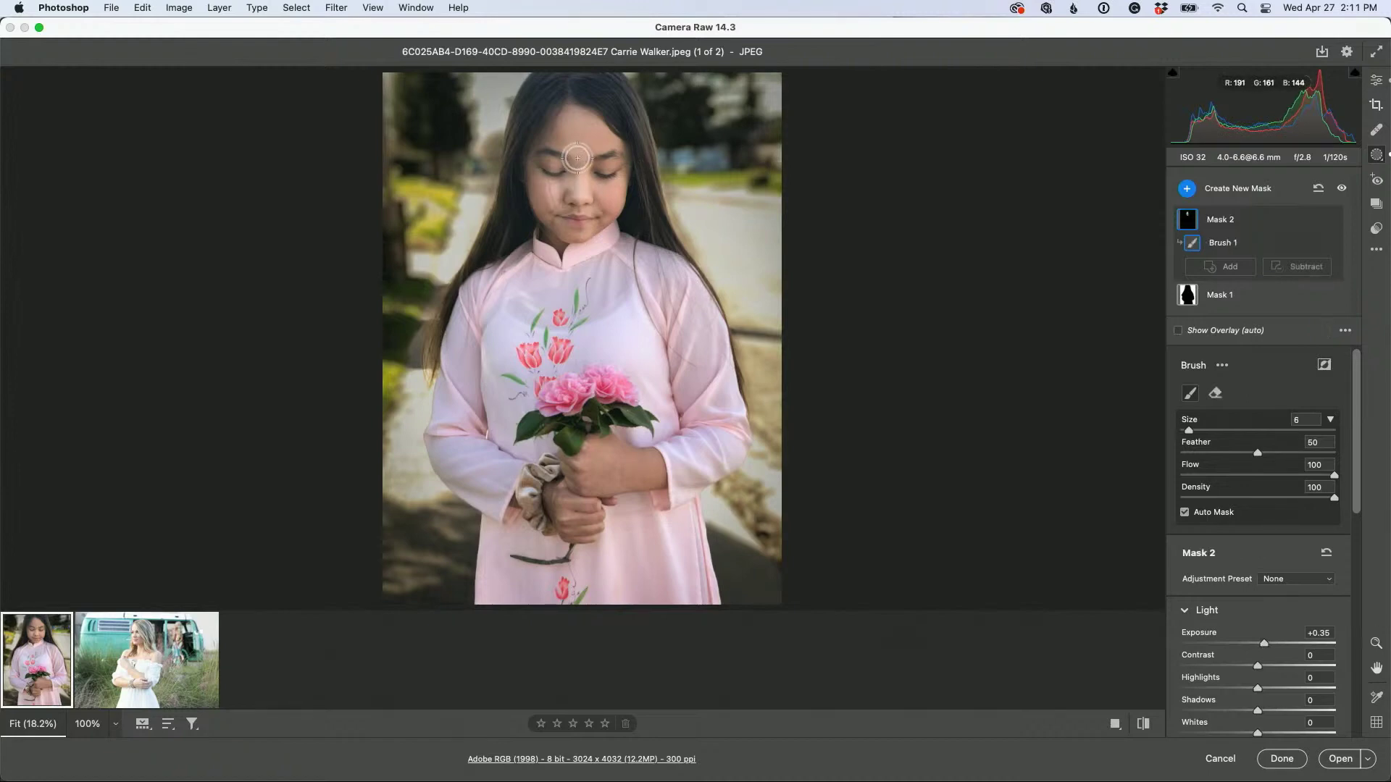
mouse_move(577, 238)
mouse_down()
mouse_move(557, 168)
mouse_move(588, 185)
mouse_move(580, 128)
mouse_move(600, 196)
mouse_move(548, 158)
mouse_move(595, 113)
mouse_move(590, 203)
mouse_up()
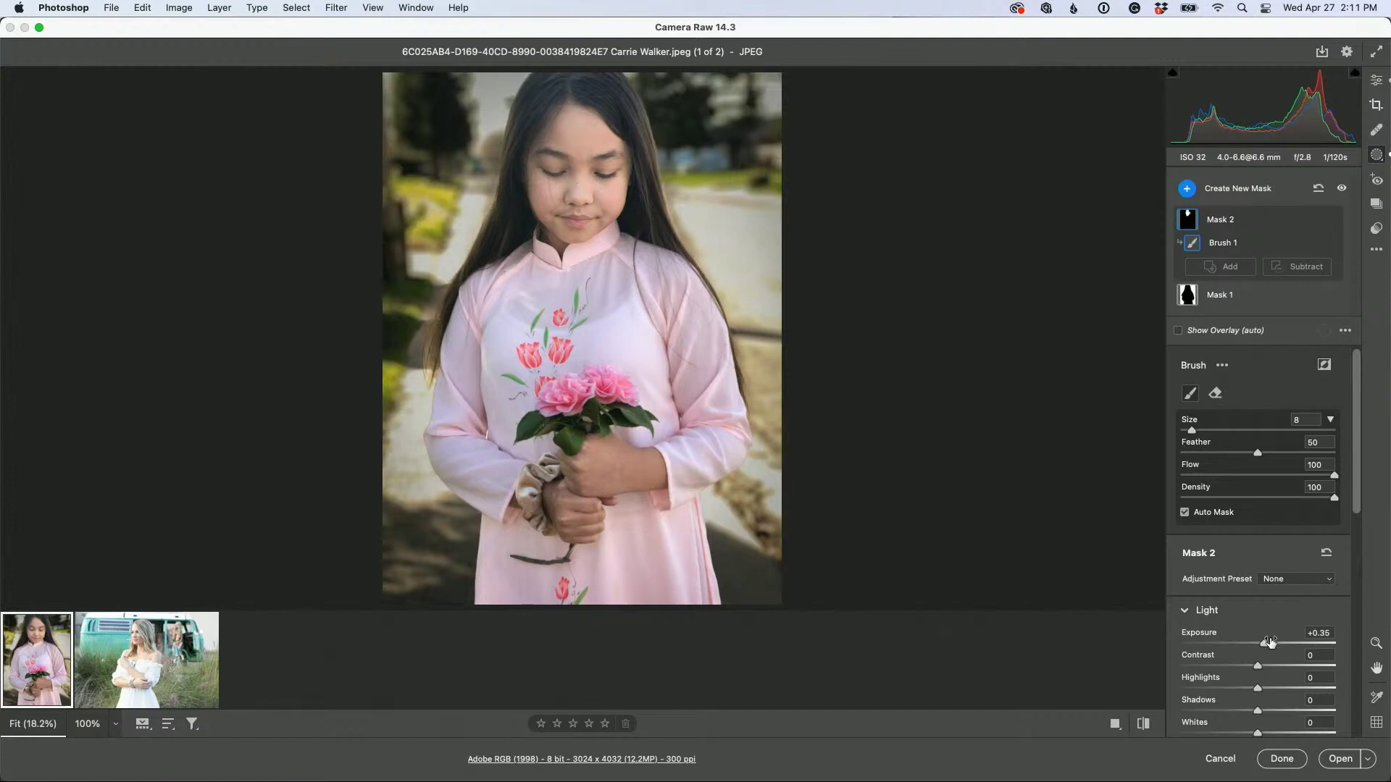
Set the face brush mask's Exposure to +0.20 and compare the portrait before and after side by side
drag(1266, 642, 1265, 641)
key(y)
key(y)
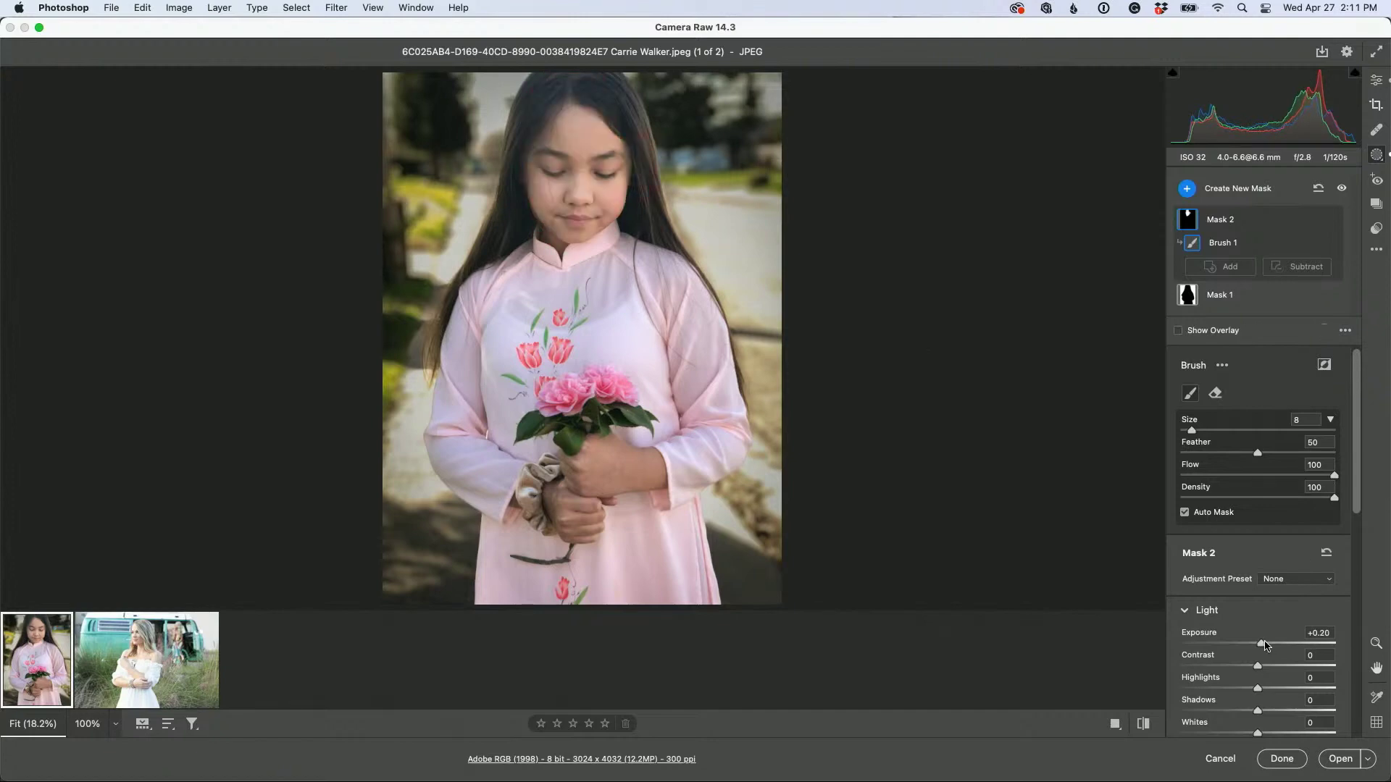
click(1116, 725)
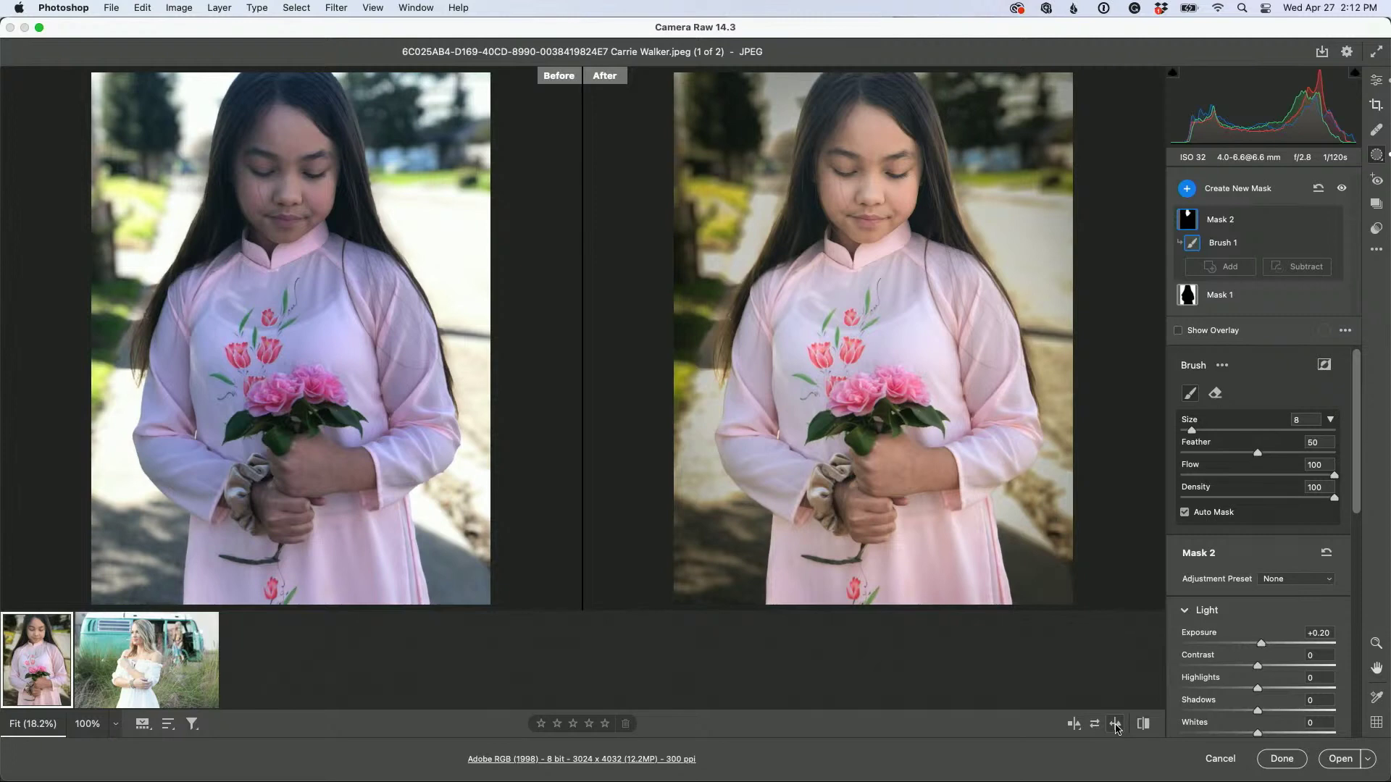
Switch to the photo of the woman in front of the van and cycle through the before/after layouts back to the single view
click(168, 663)
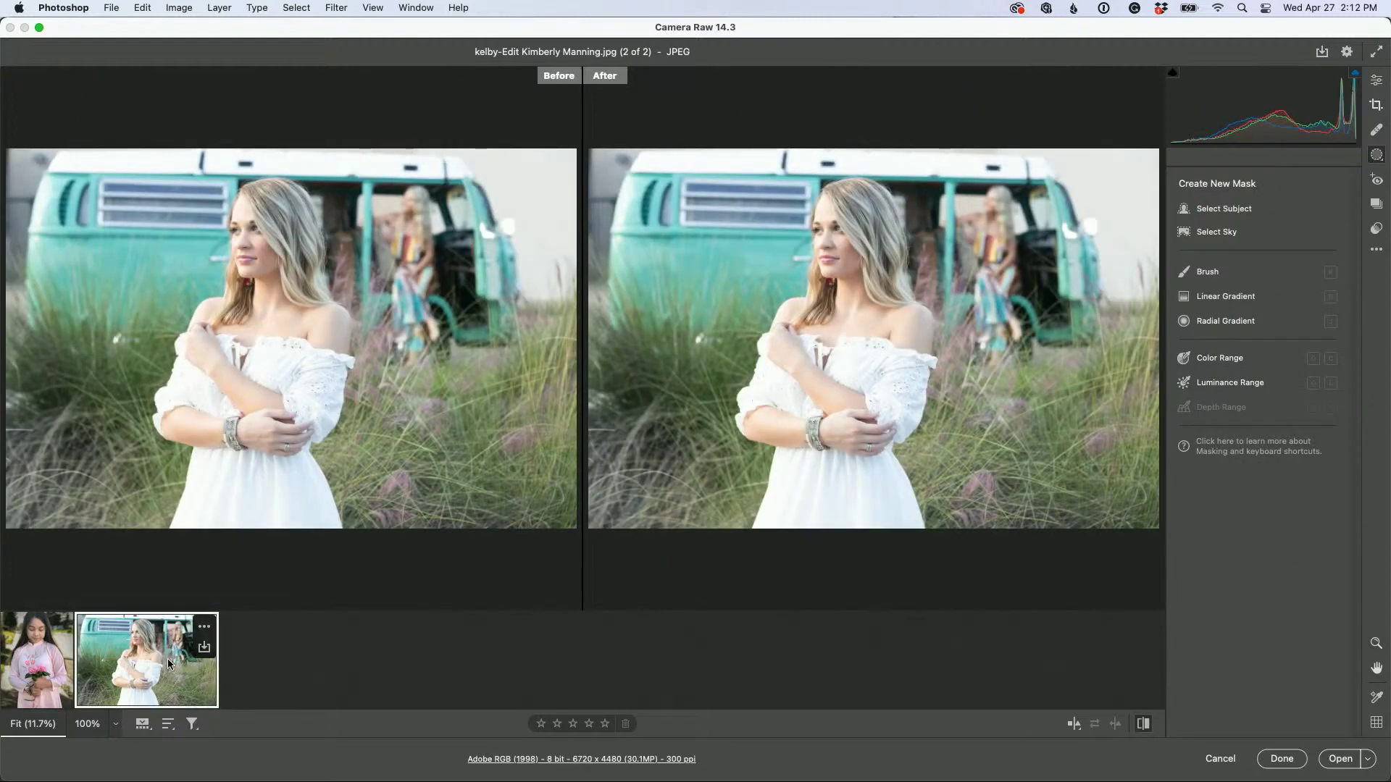
click(1075, 725)
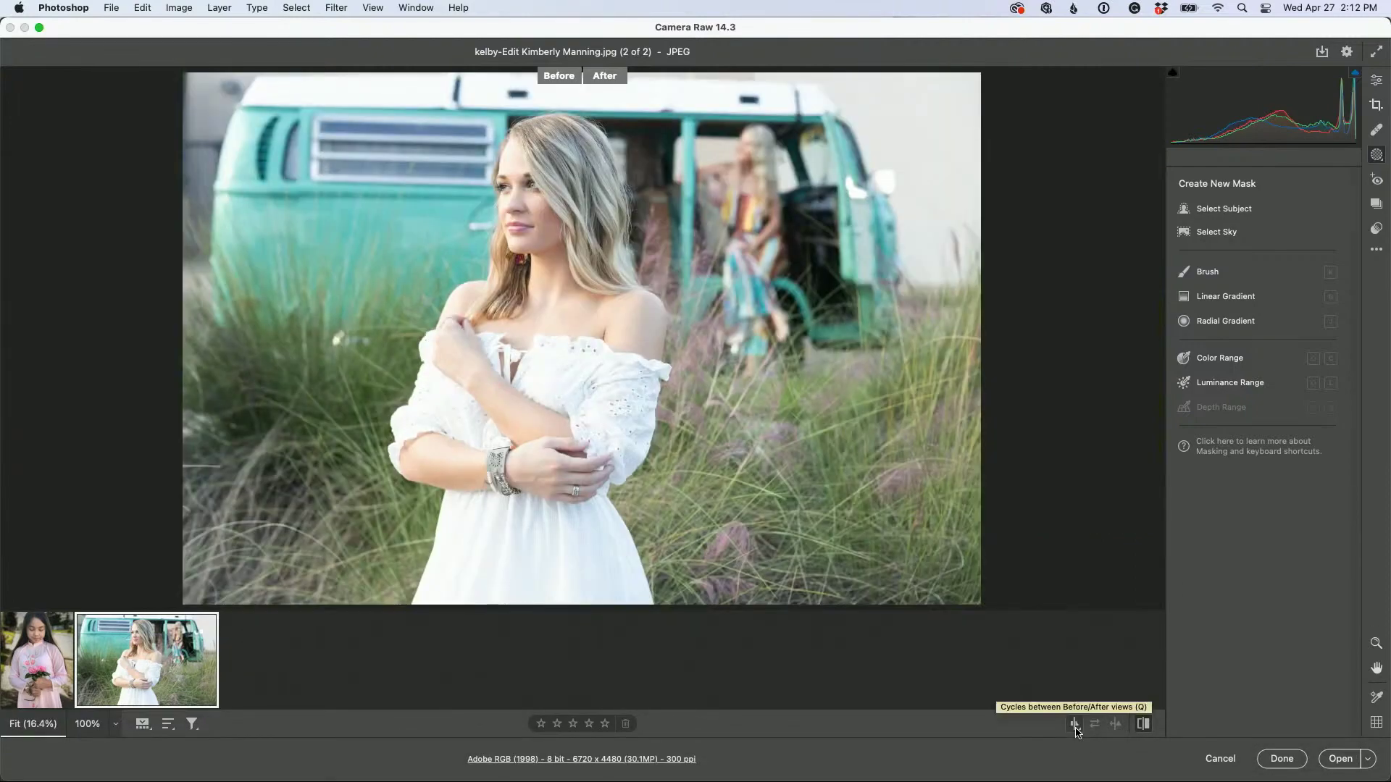
click(1075, 725)
click(1075, 726)
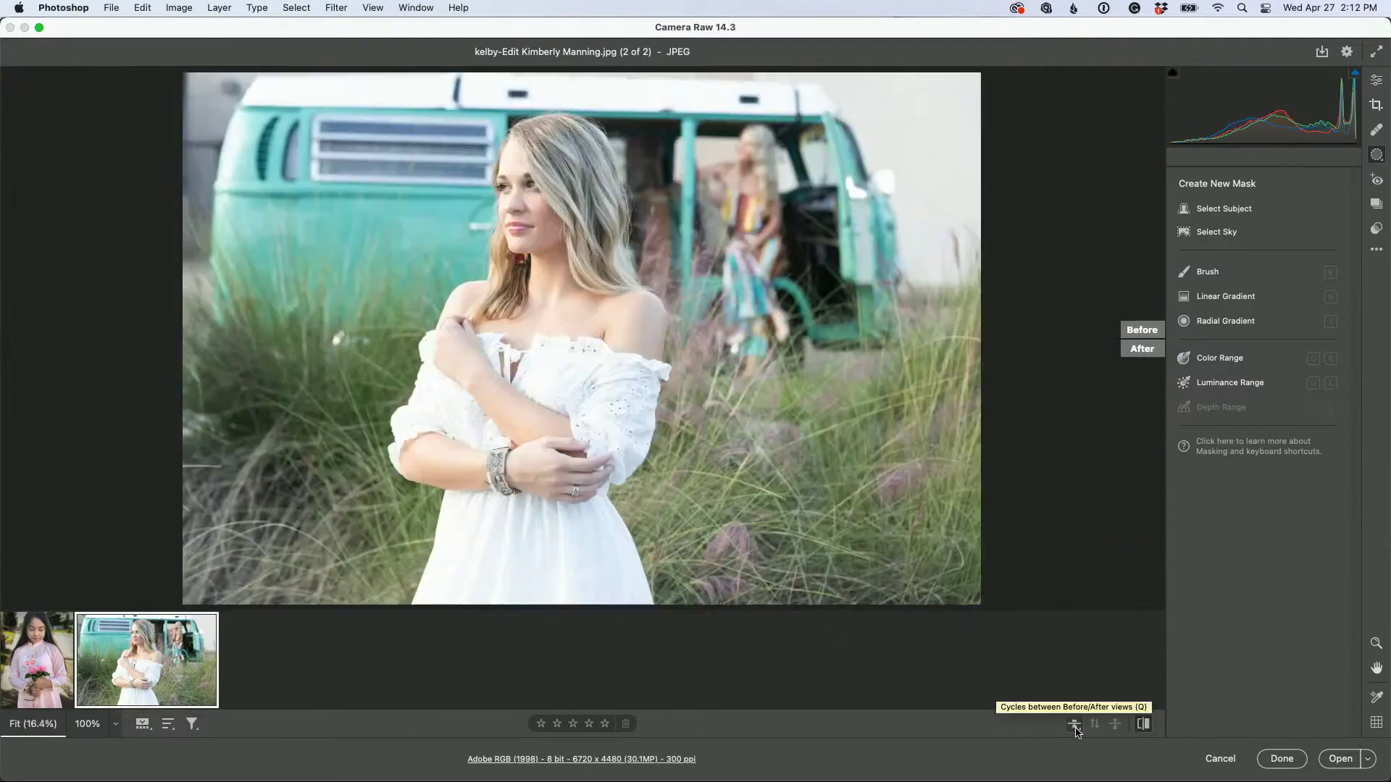
click(1076, 728)
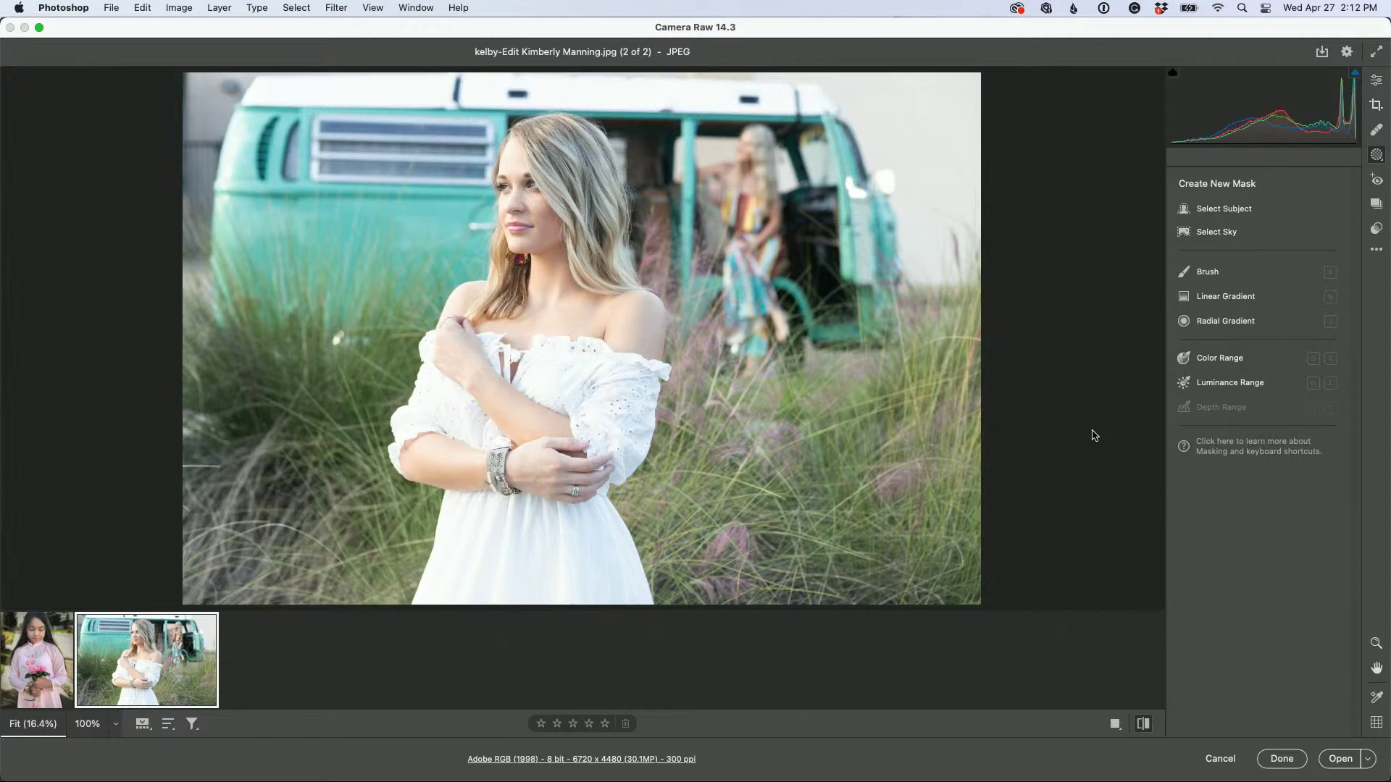
Straighten the van photo with a manual Rotate of -1.0 and constrain the crop to remove the empty edges
click(1372, 86)
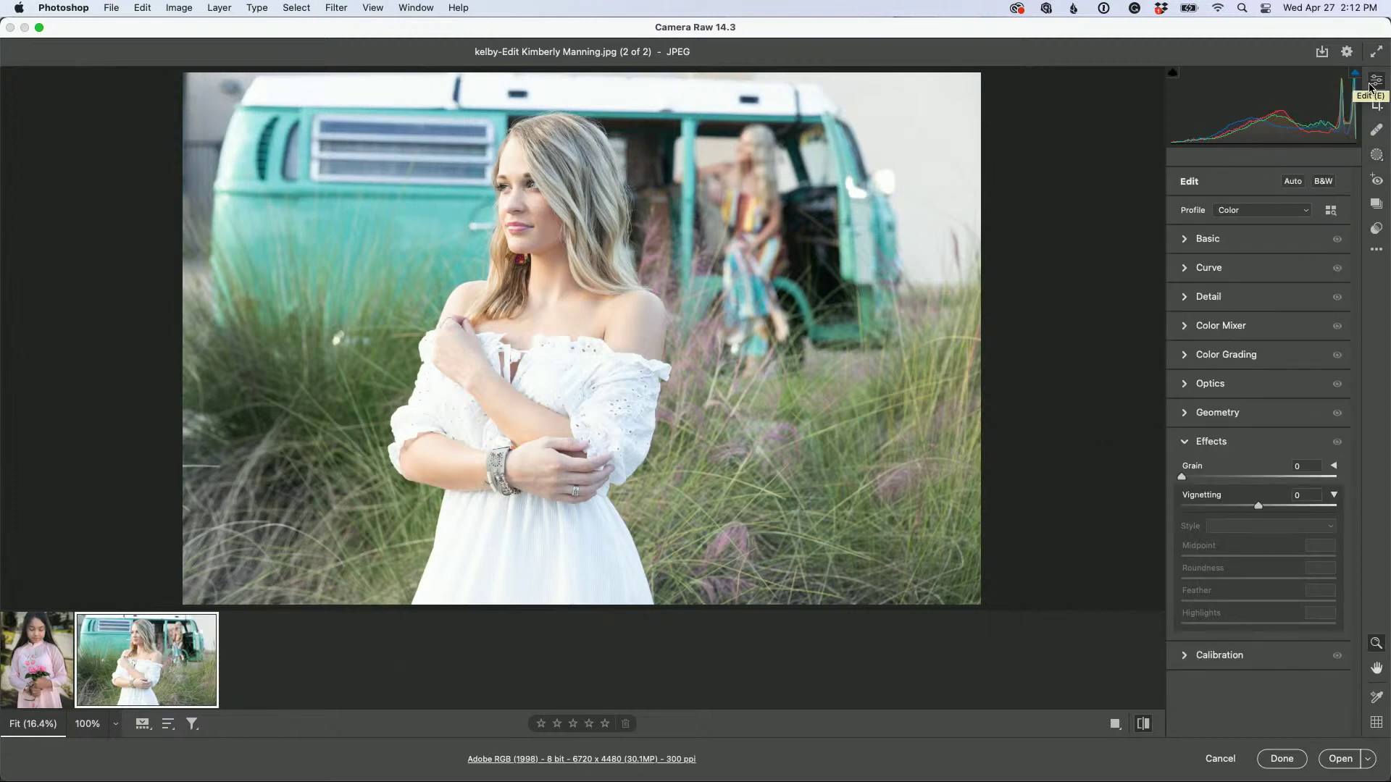
click(1230, 411)
drag(1259, 610, 1250, 612)
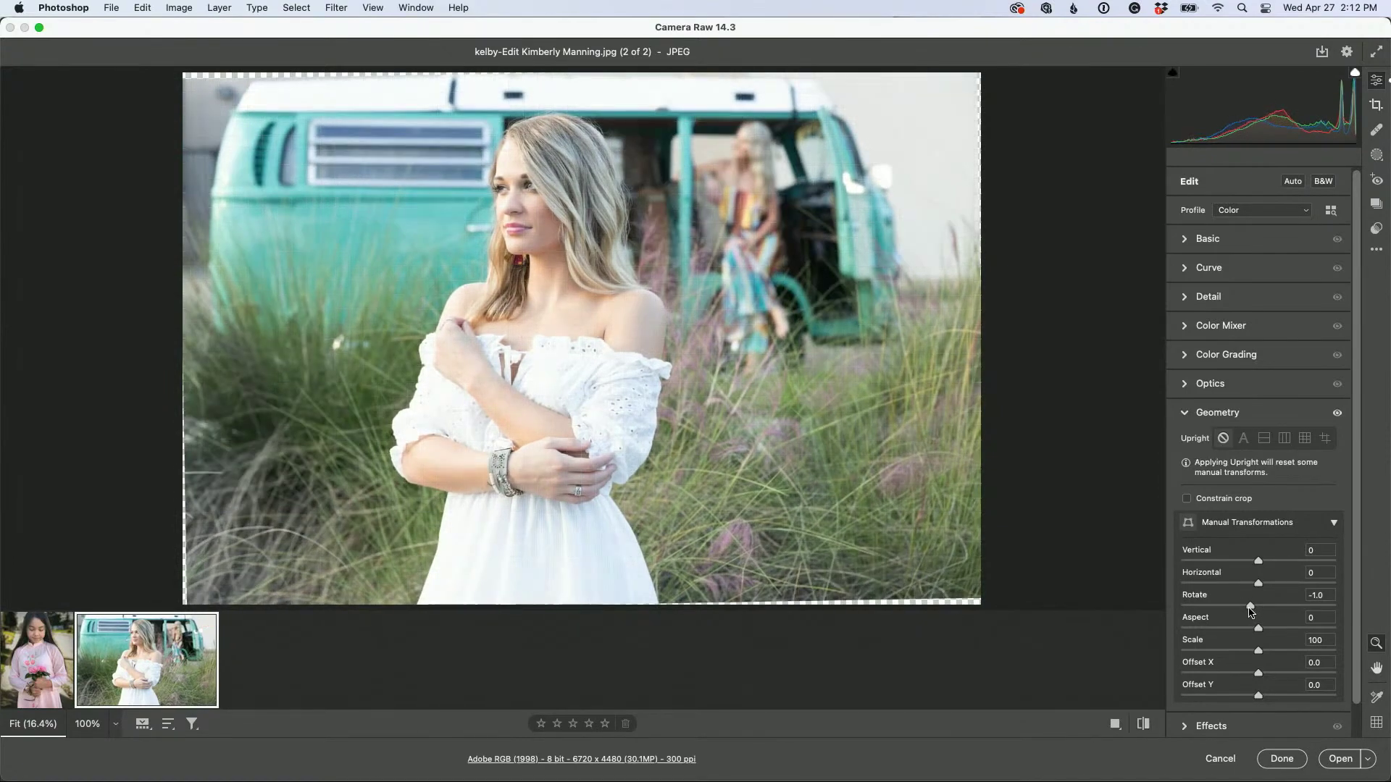
click(1187, 500)
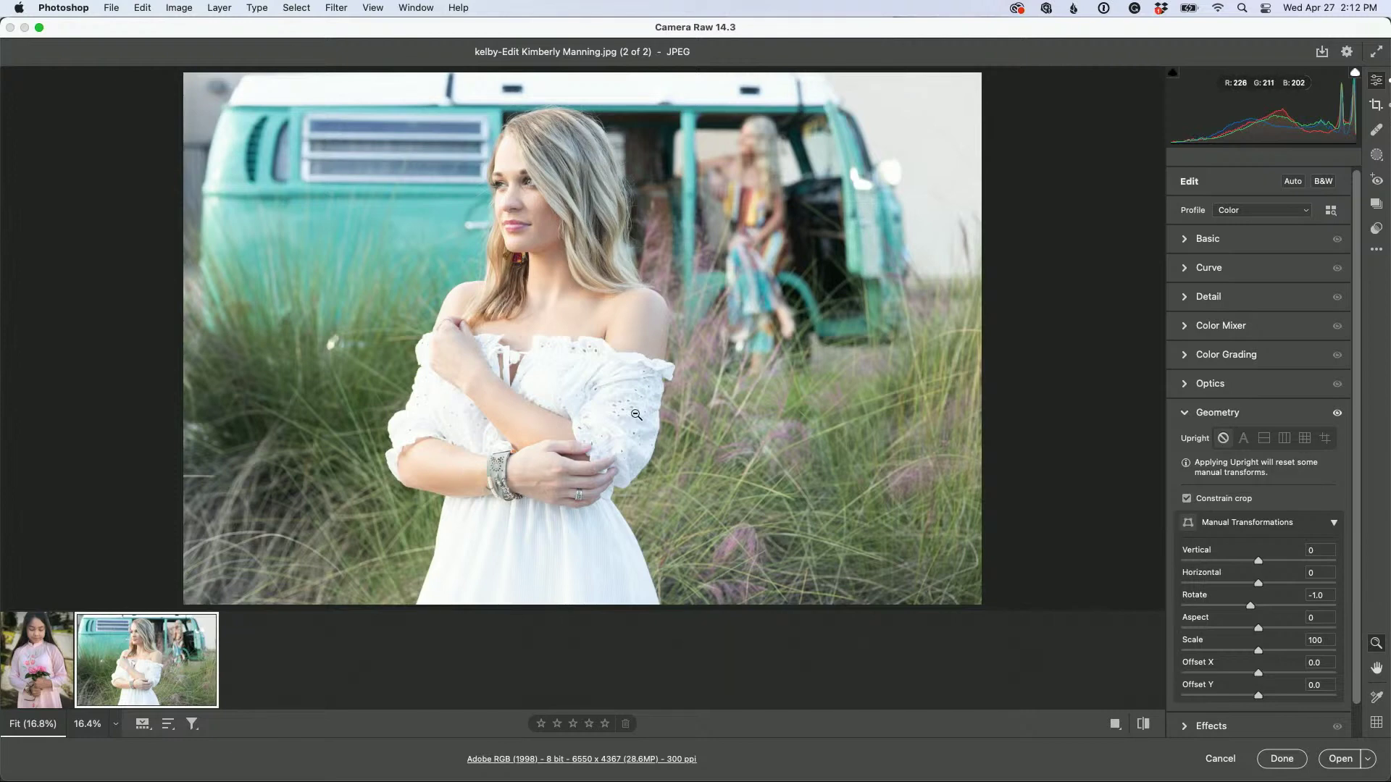
Toggle the highlight clipping warning, then set Highlights to -100 and Contrast to -28 in the basic adjustments
click(1186, 247)
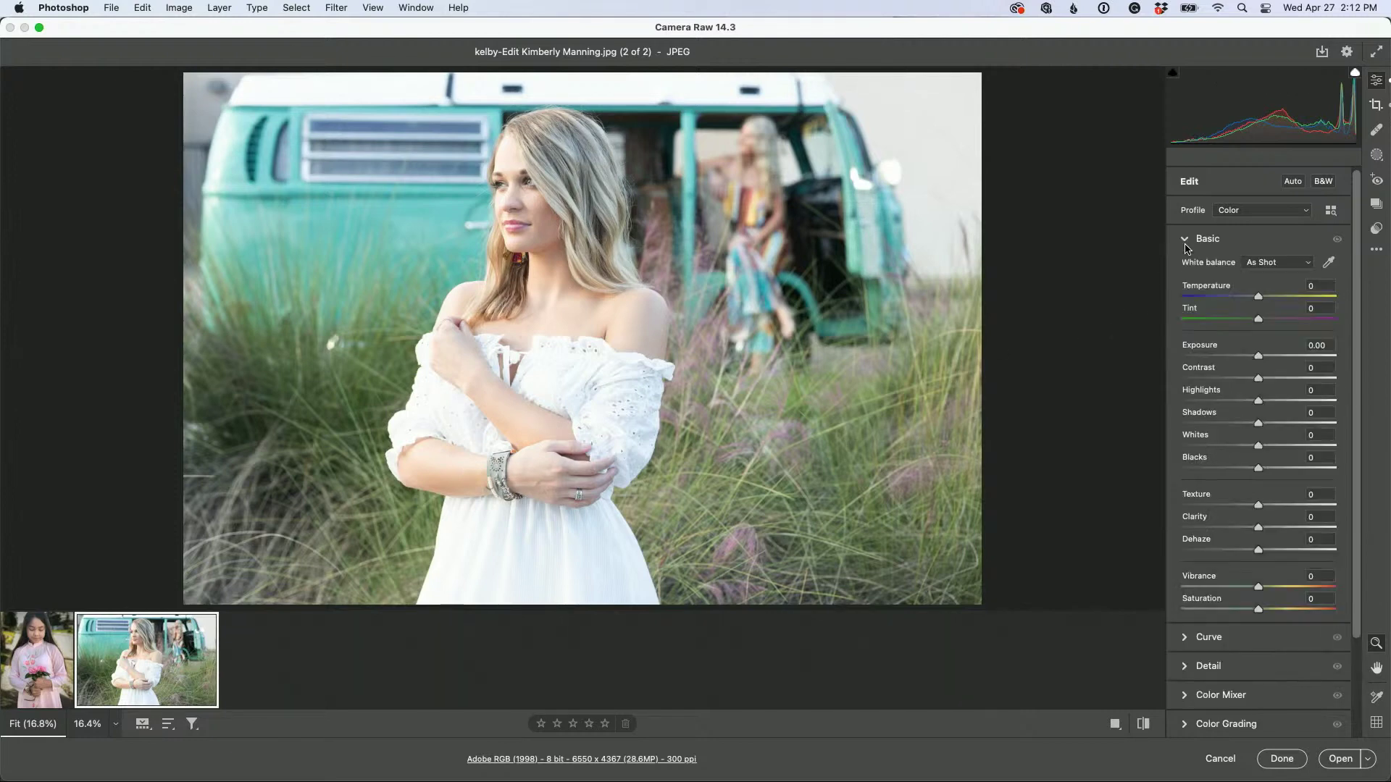
click(1355, 73)
drag(1259, 403, 1133, 413)
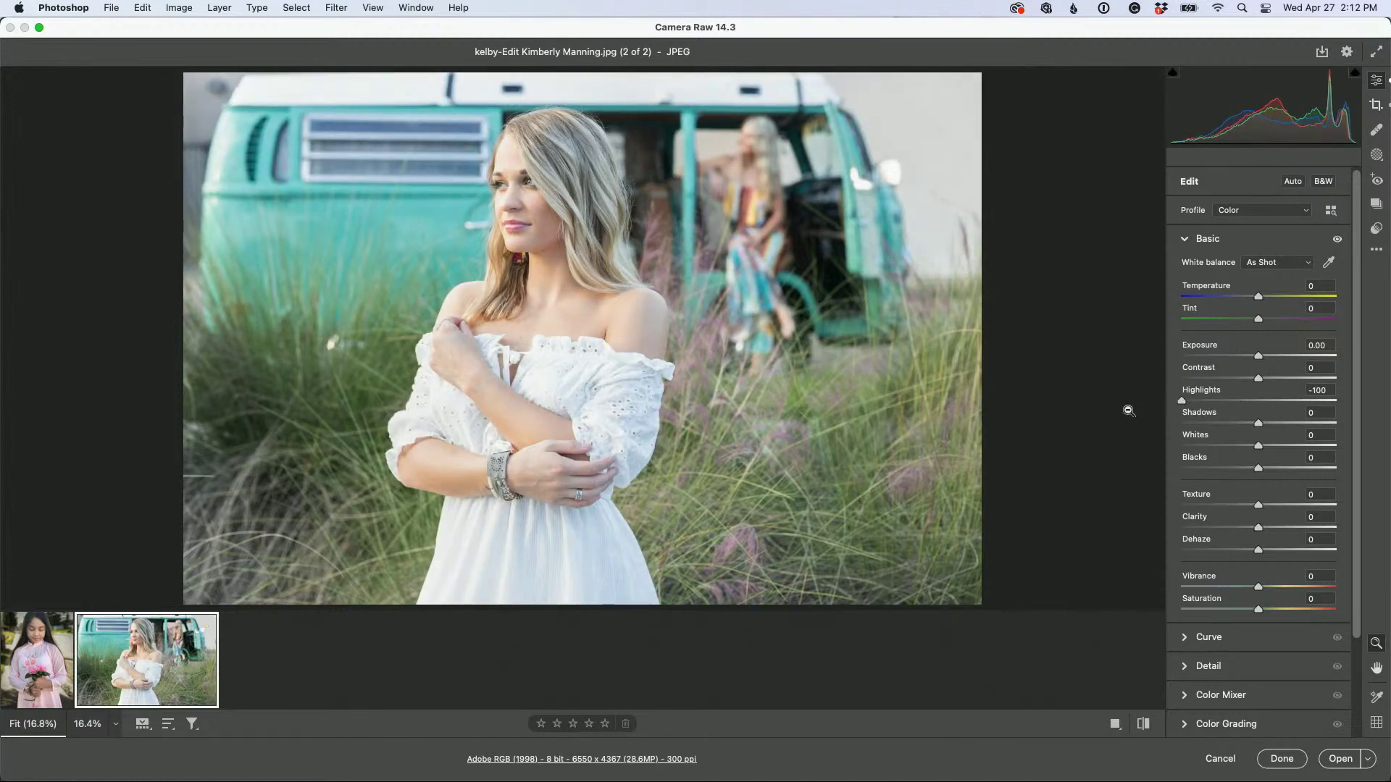
drag(1260, 381, 1240, 384)
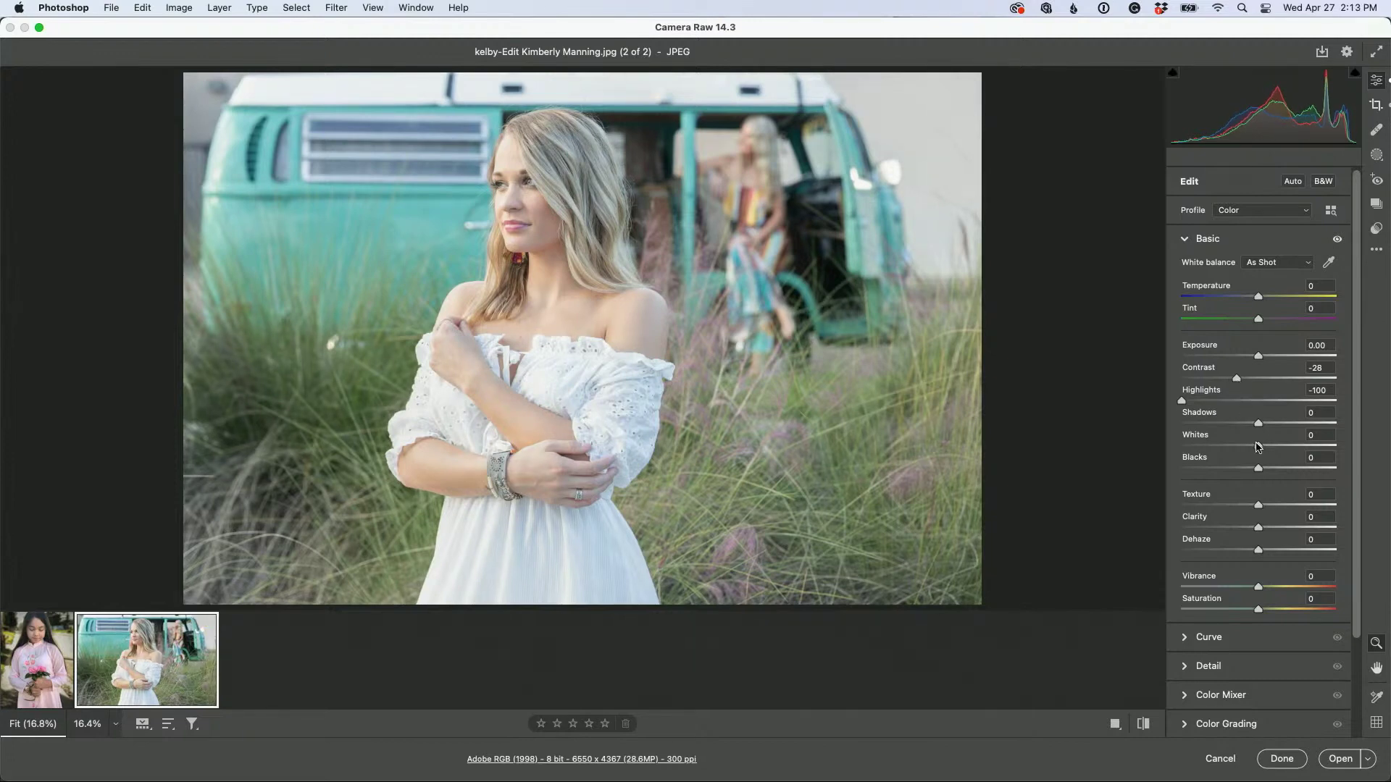
Apply automatic Whites and Blacks values to the van photo
key(shift)
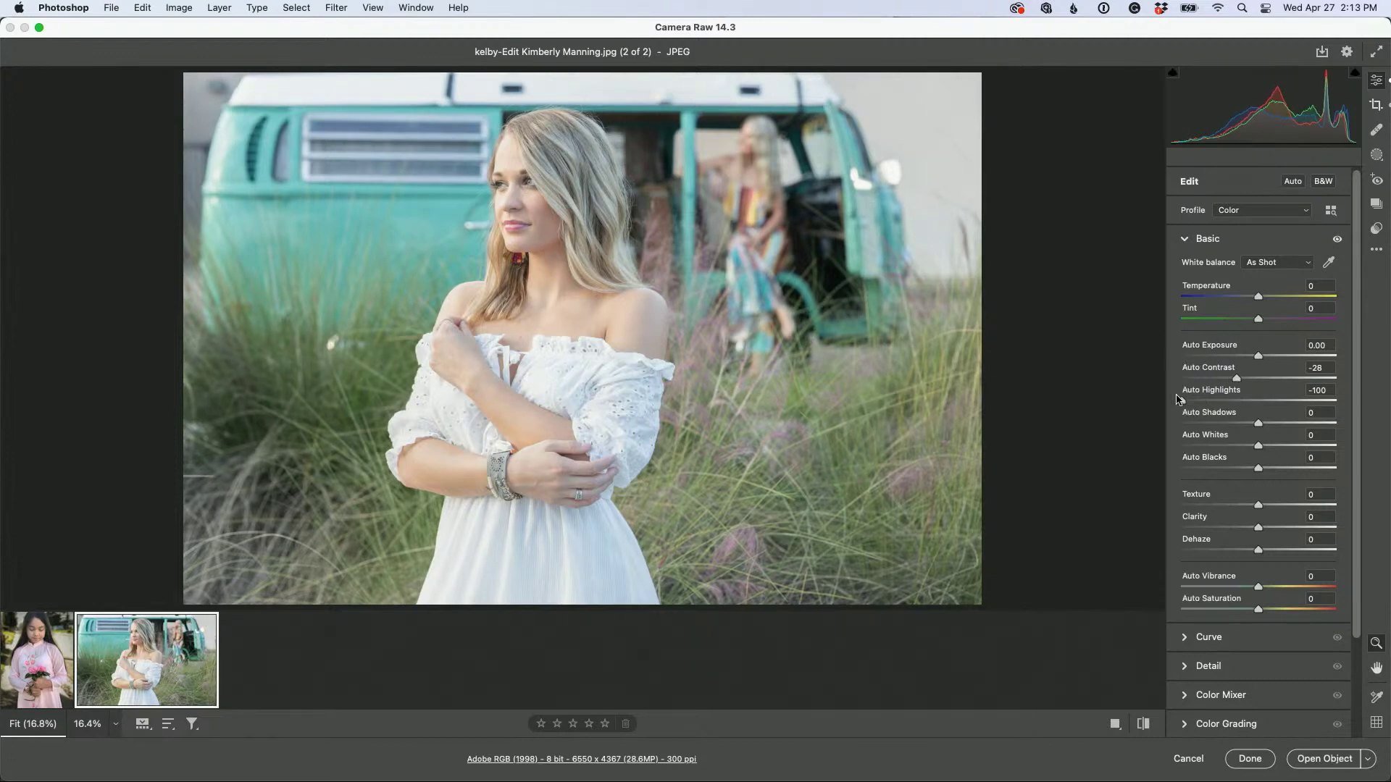
shift+double_click(1204, 437)
shift+double_click(1205, 459)
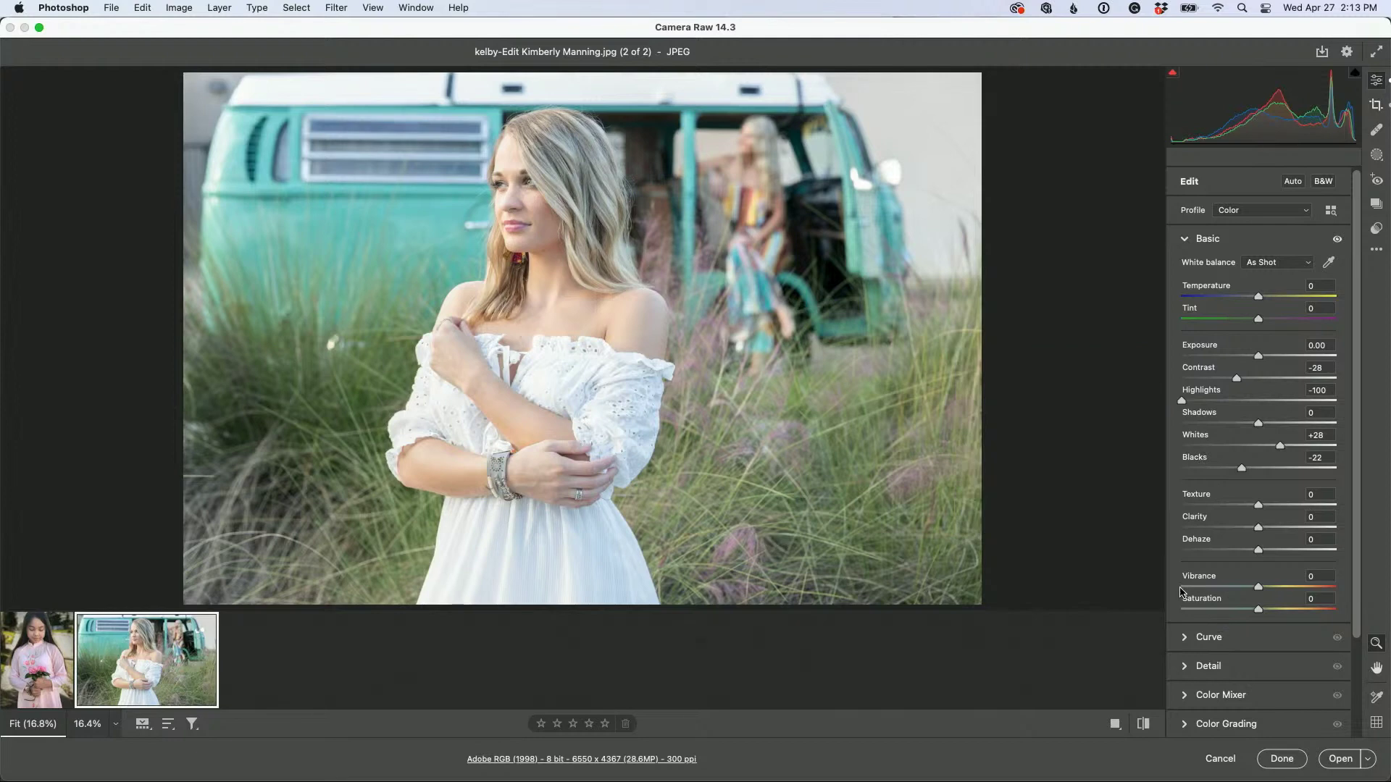
Browse the colour profiles and apply the Modern 10 profile to the van photo
click(1248, 211)
click(1248, 211)
click(1332, 211)
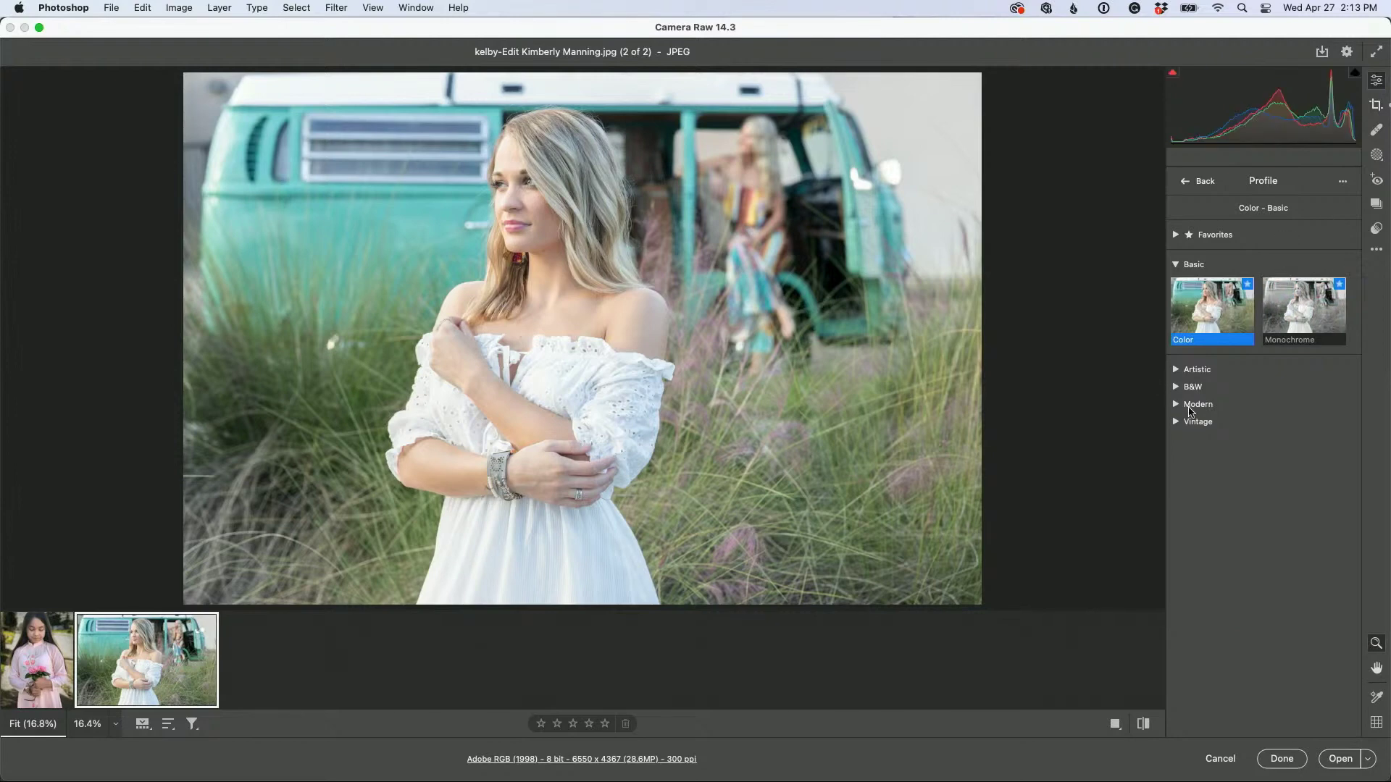
click(1185, 412)
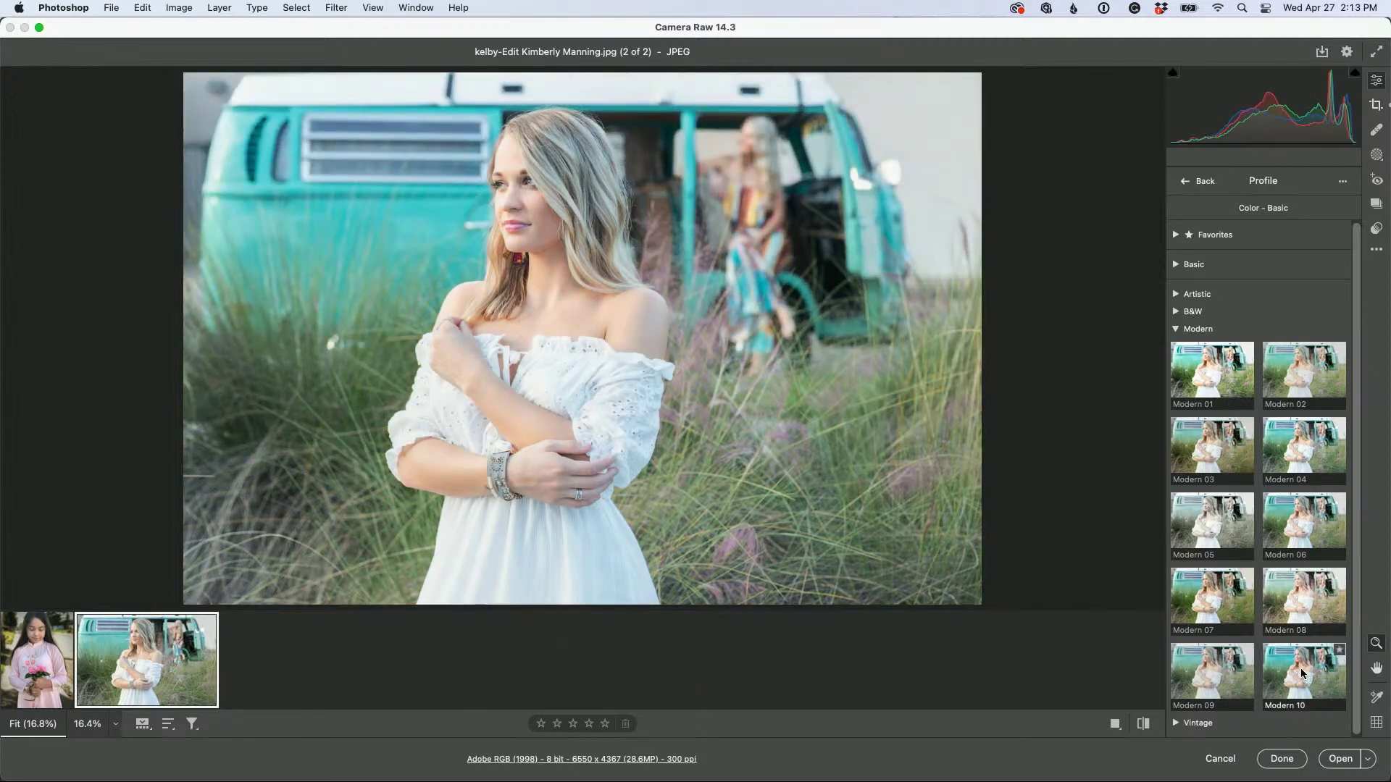
click(1302, 673)
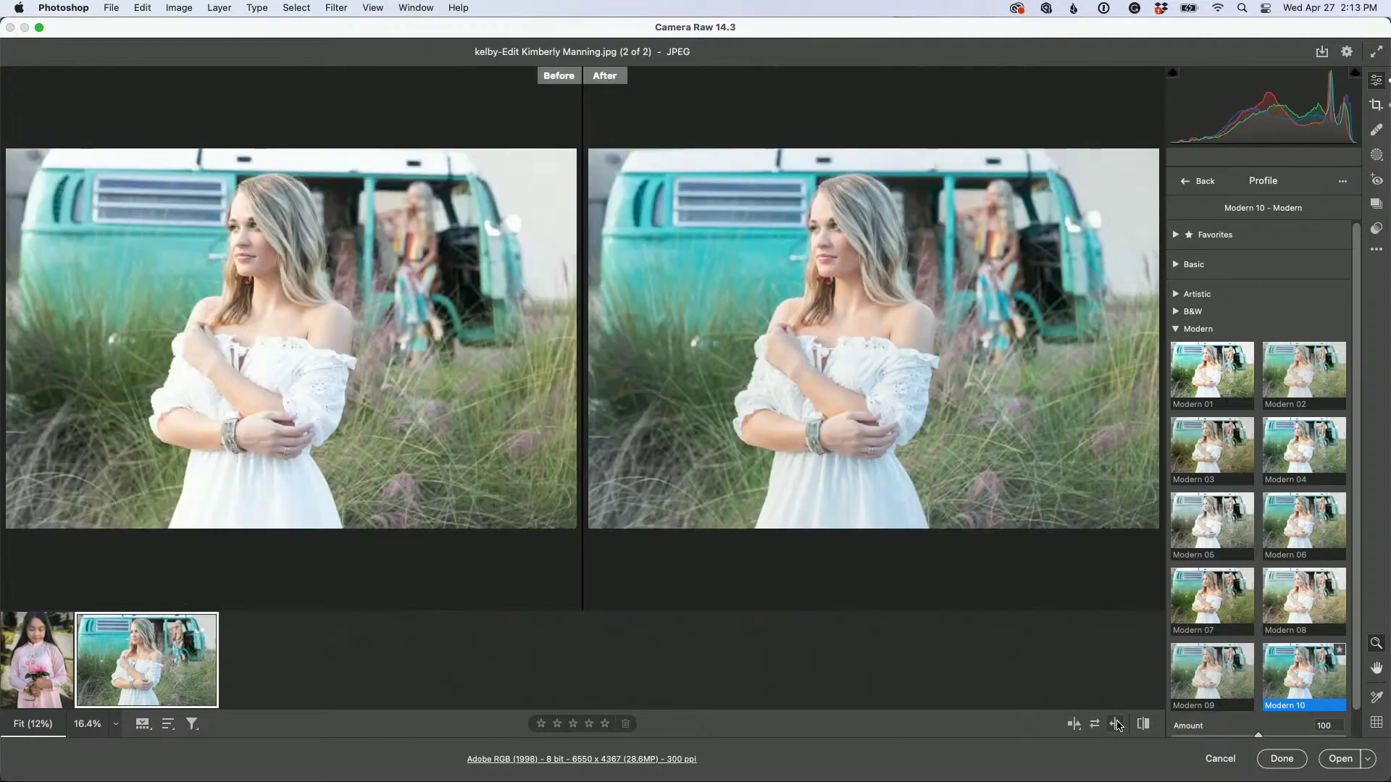
Apply the Vintage 10 profile to the van photo and finish its editing session
click(1115, 723)
scroll(1228, 516, down, 1)
click(1188, 723)
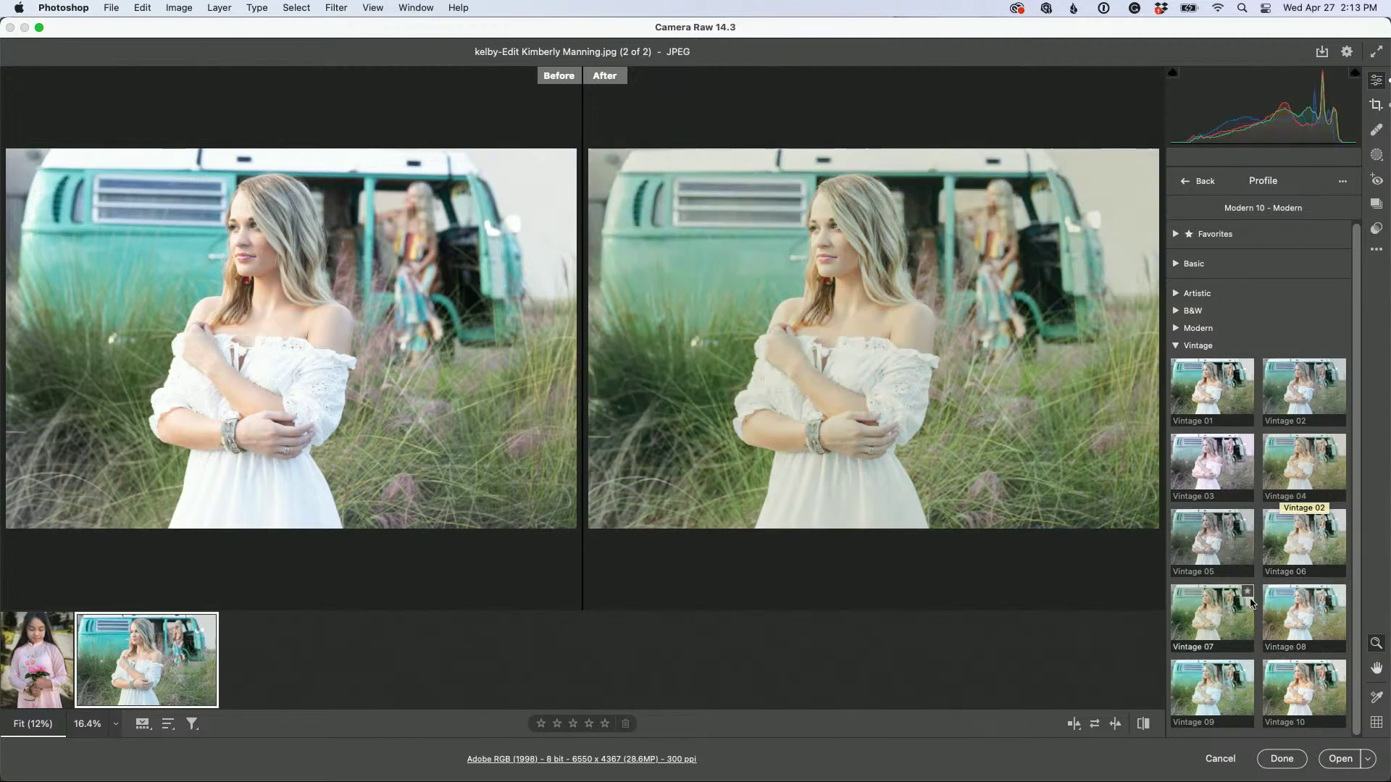
click(1315, 671)
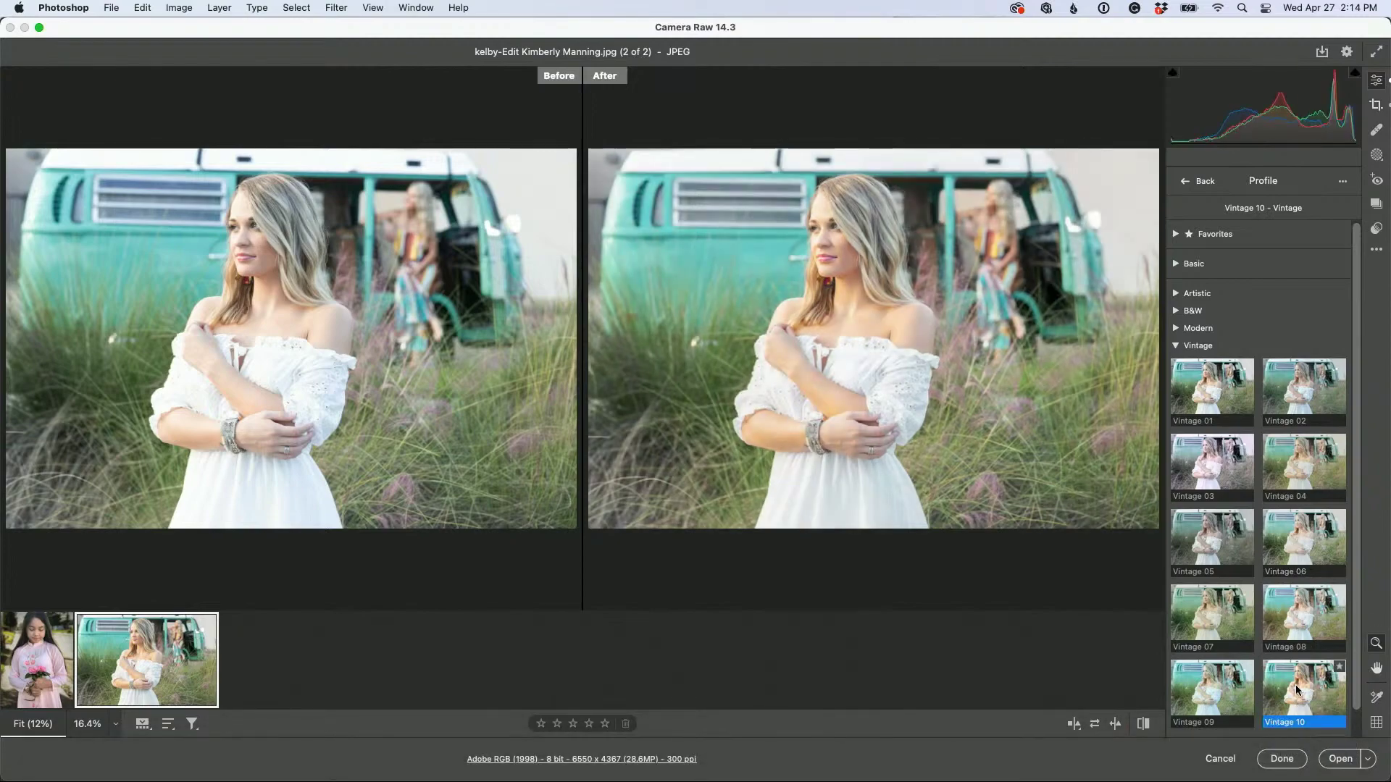
click(1276, 757)
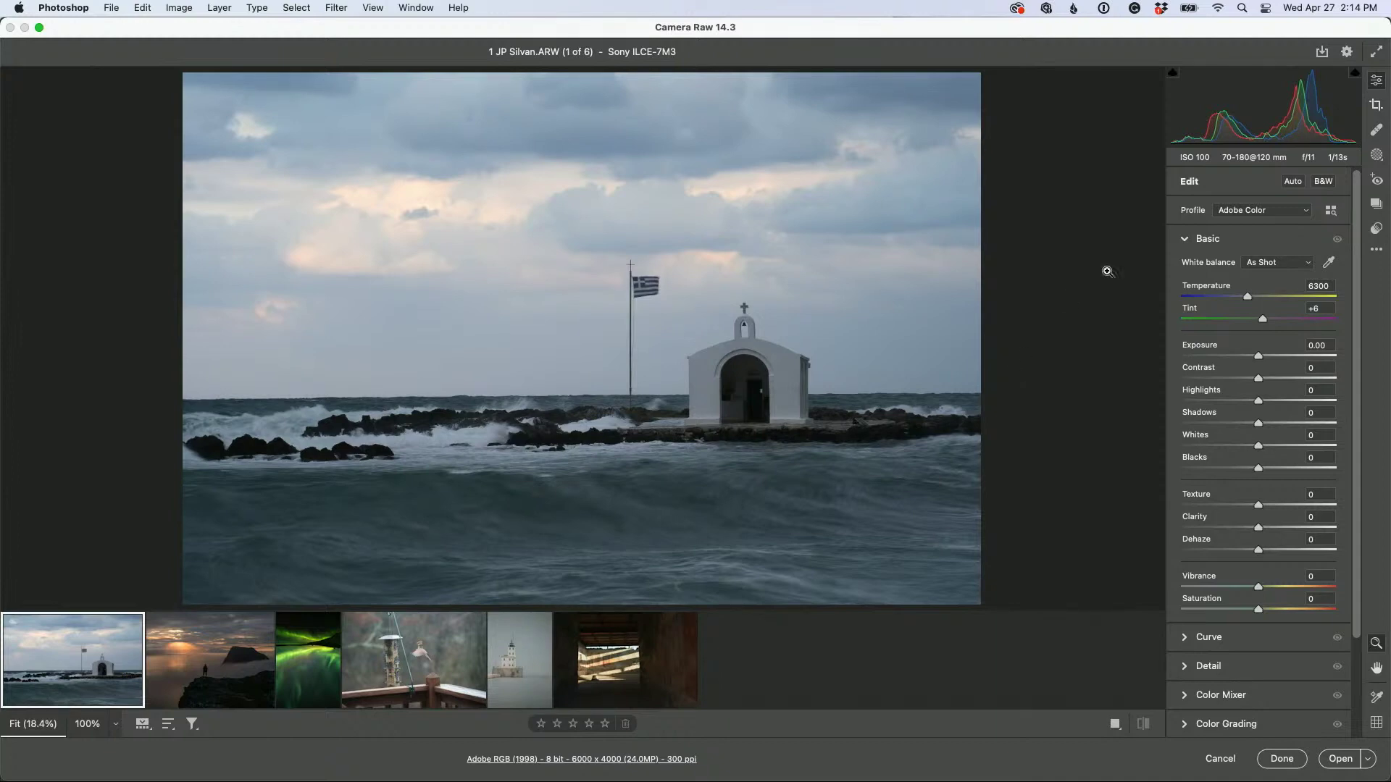
Set the seaside chapel photo's profile to Adobe Landscape and apply automatic tone adjustments
click(1260, 215)
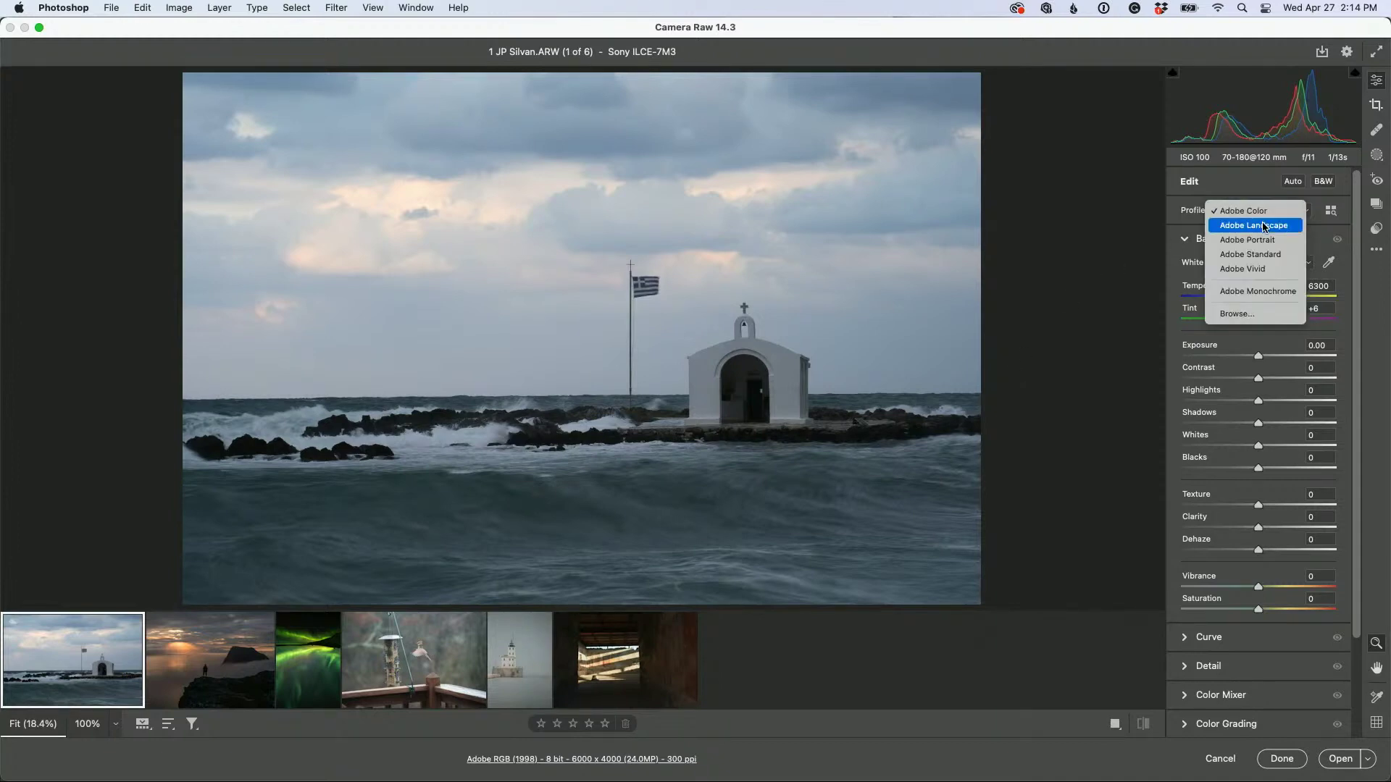
click(1261, 226)
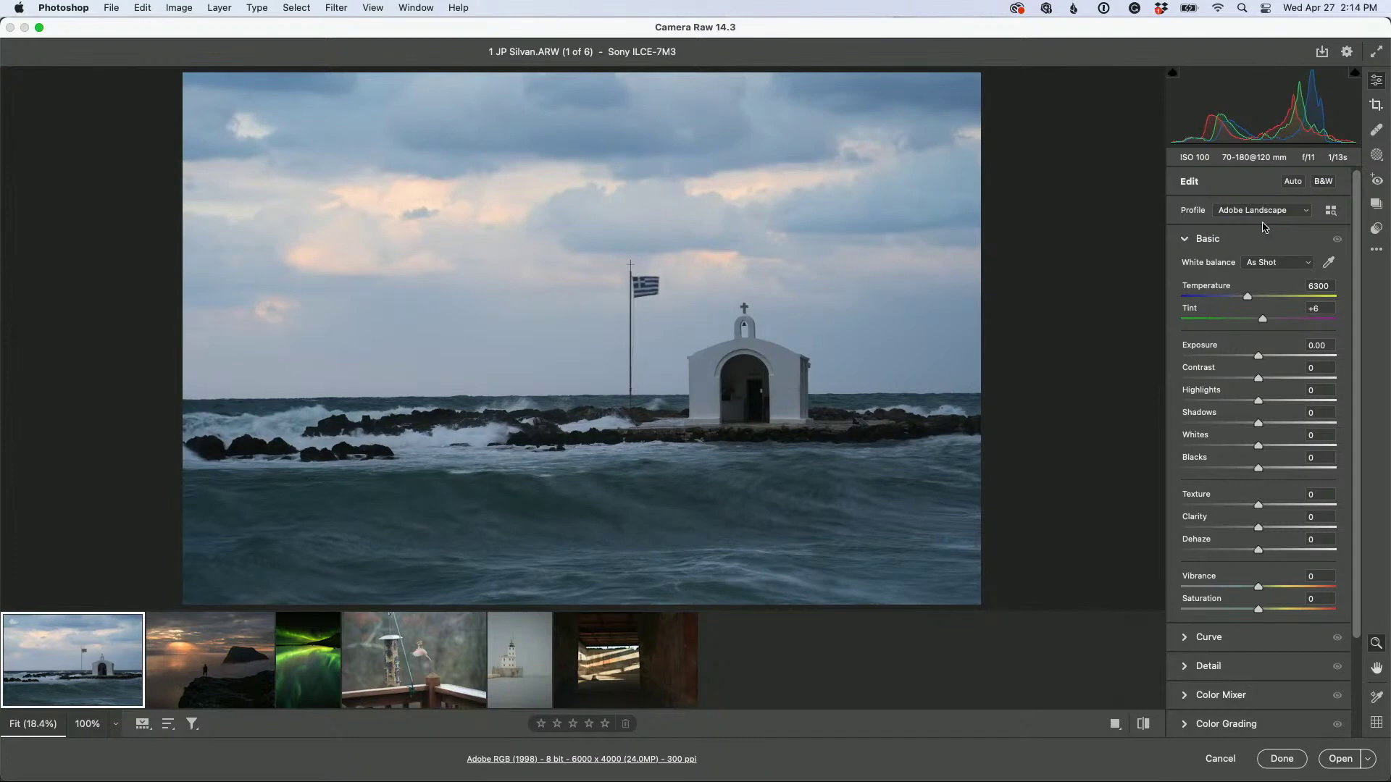
click(1294, 181)
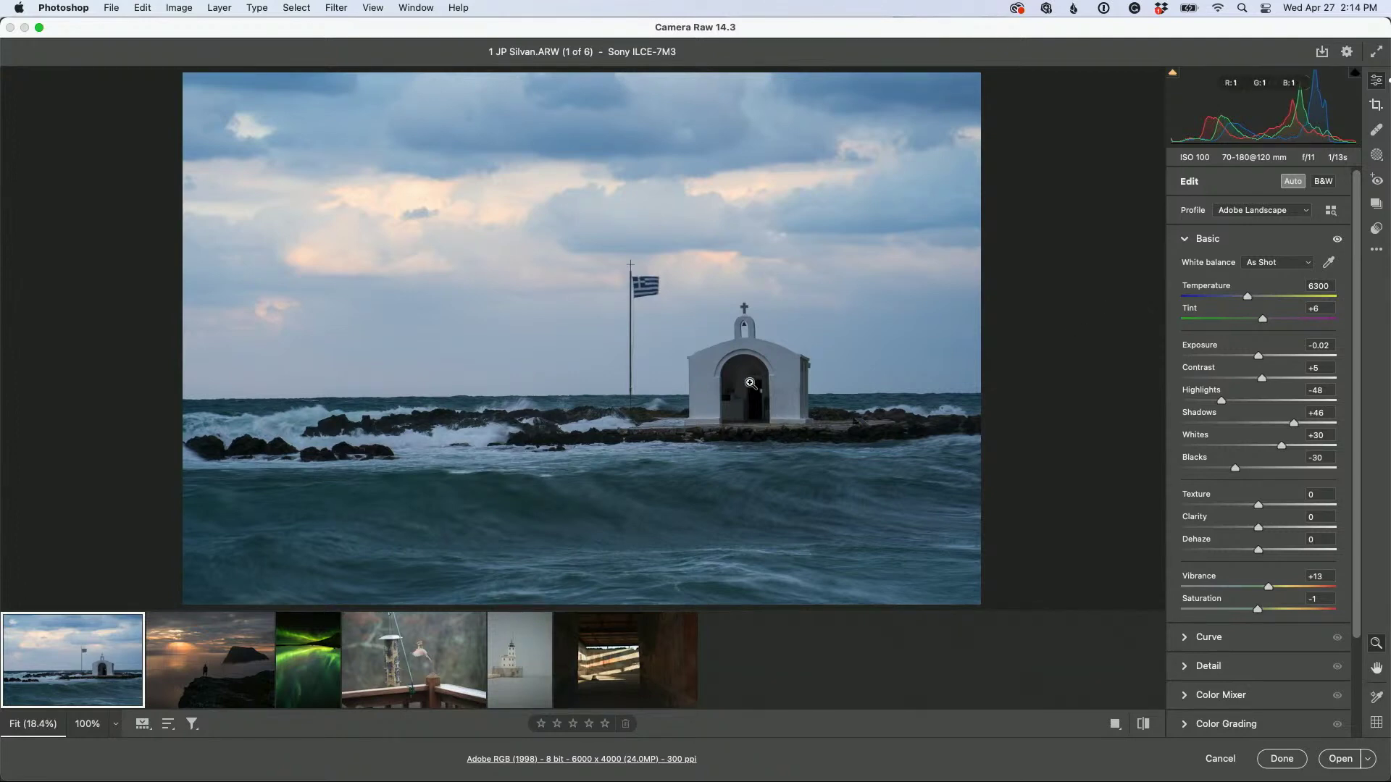
Paint a size 6 brush mask inside the chapel's dark doorway and raise the mask's exposure
click(1377, 155)
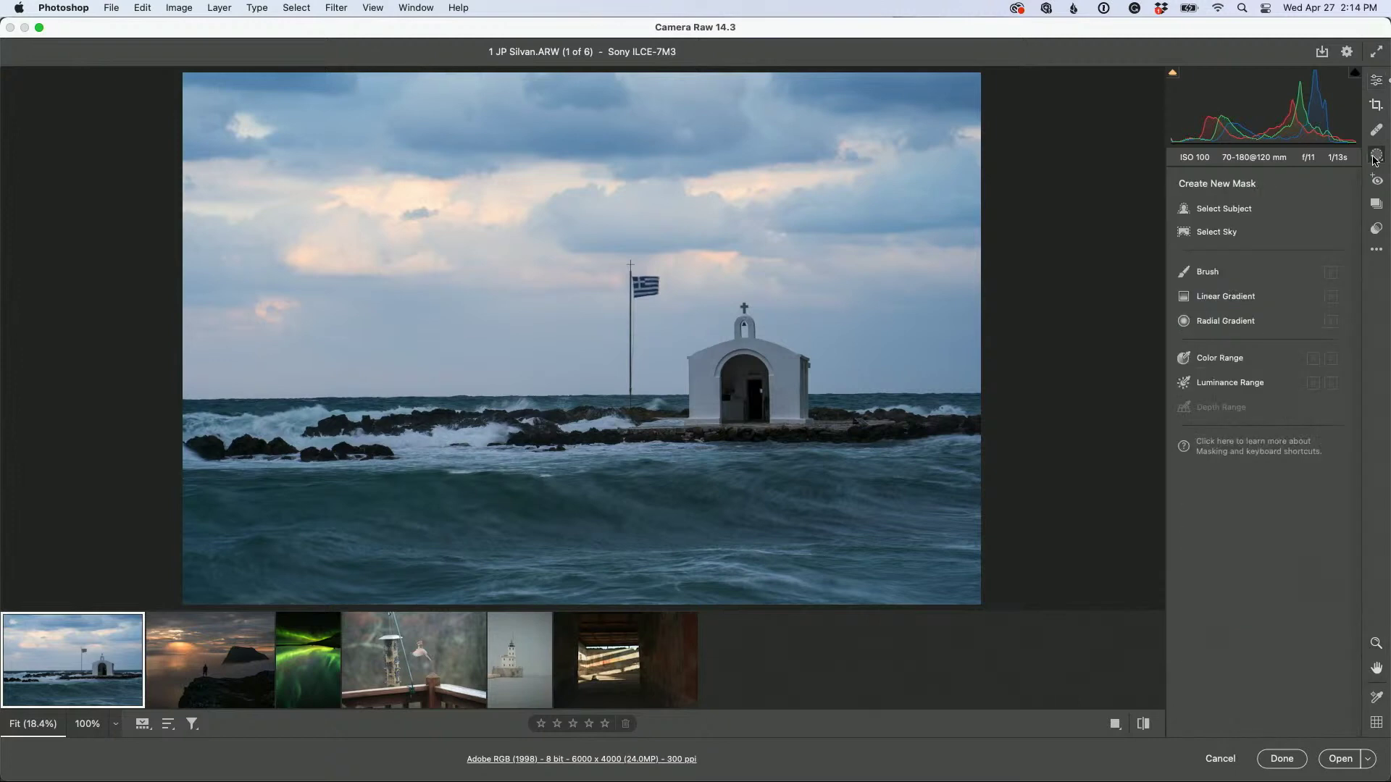
click(1207, 278)
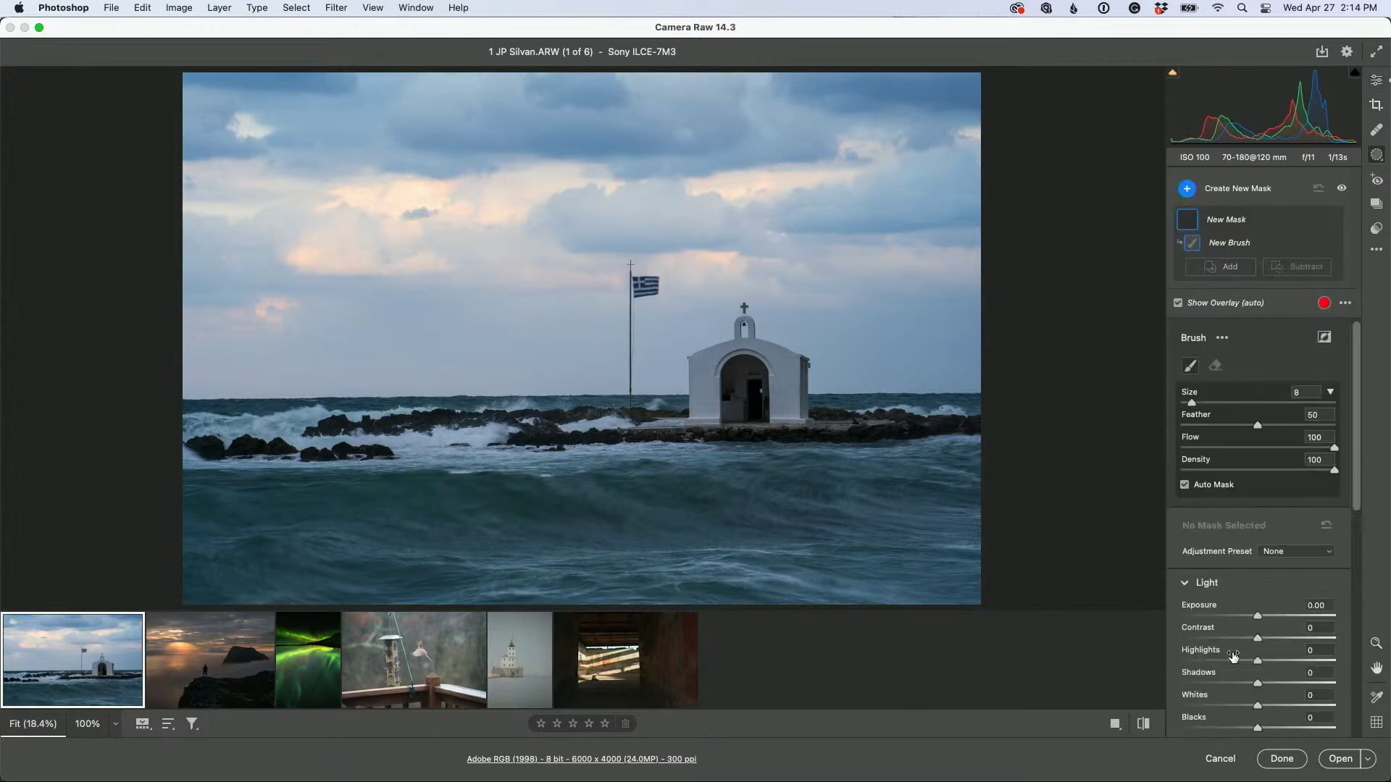
click(1280, 616)
key(bracketleft)
key(bracketleft)
mouse_move(748, 391)
mouse_down()
mouse_move(745, 417)
mouse_move(745, 376)
mouse_move(755, 405)
mouse_up()
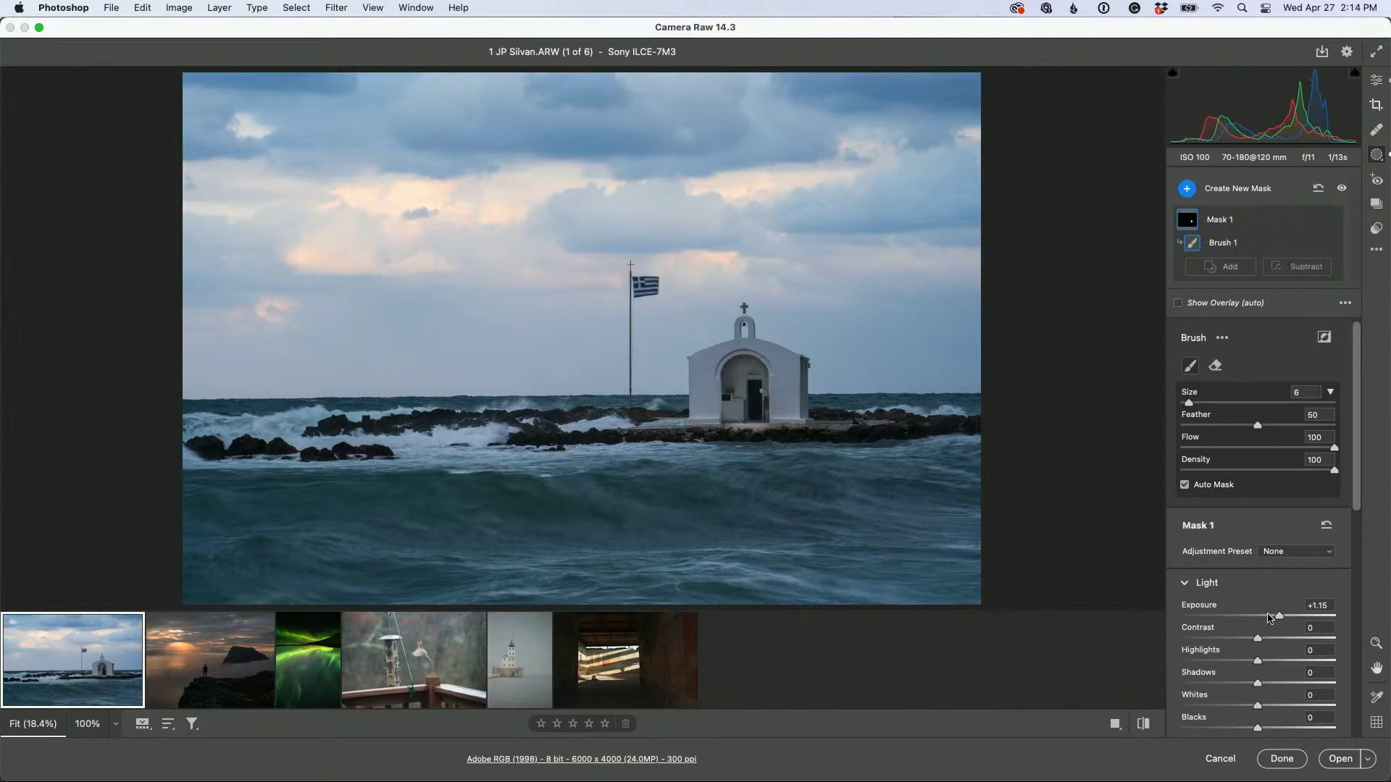
drag(1276, 617, 1274, 617)
Enable the lens profile corrections for the chapel photo
click(1376, 80)
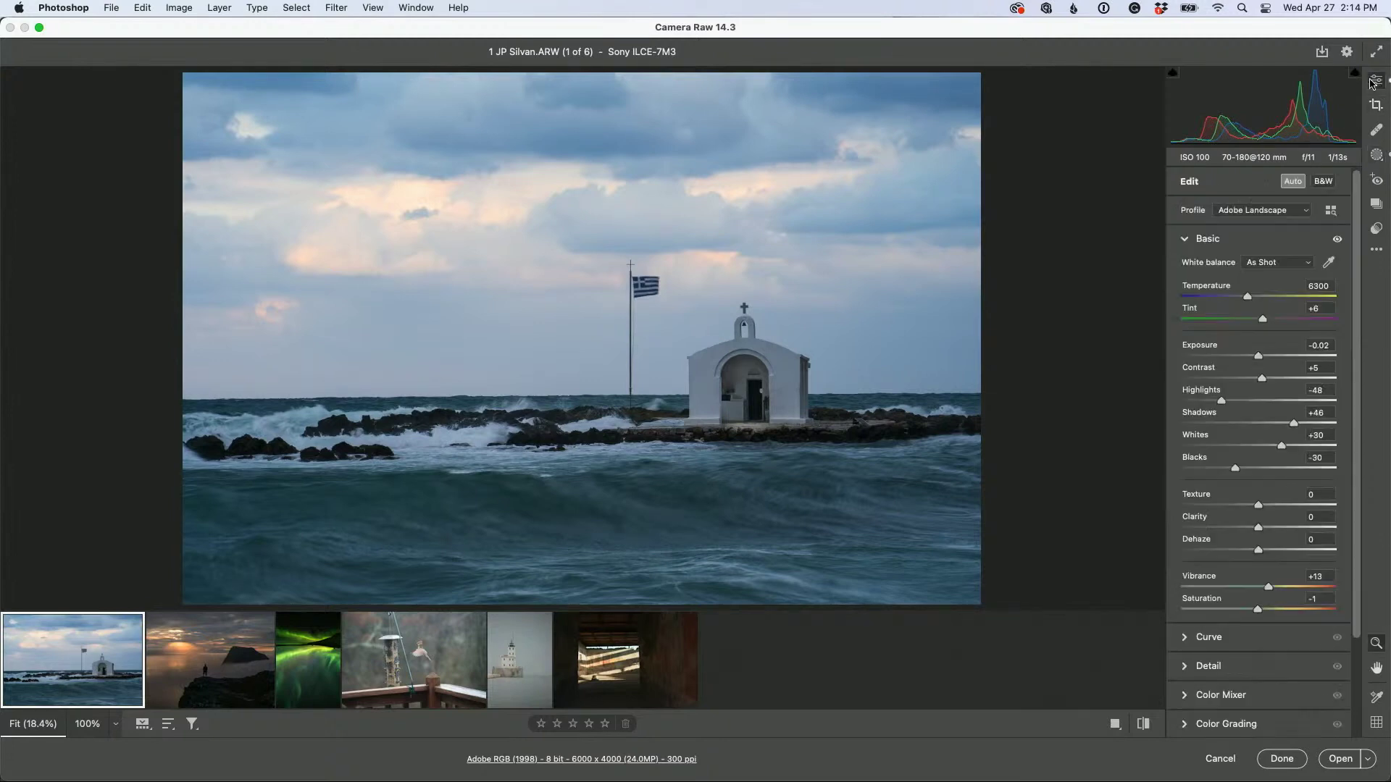
scroll(1232, 563, down, 3)
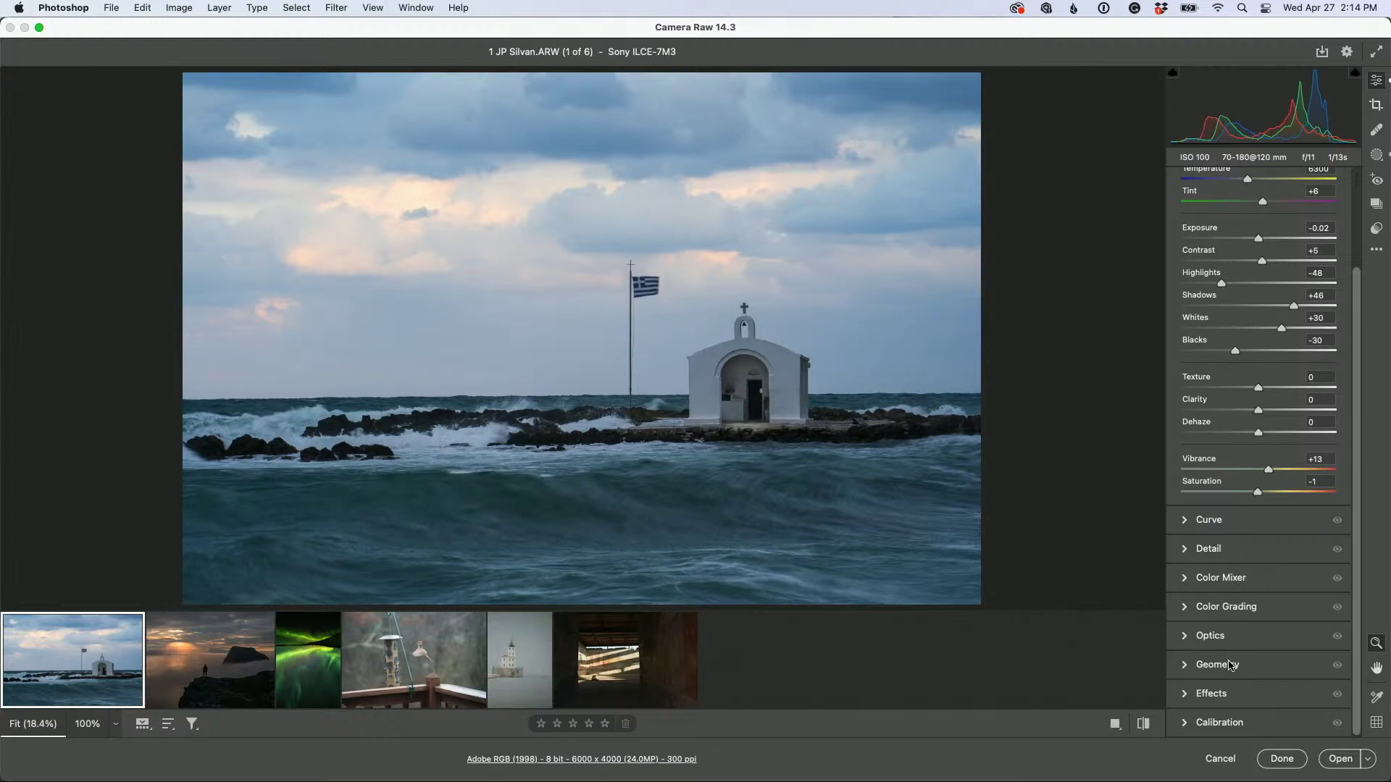
click(1224, 637)
click(1192, 454)
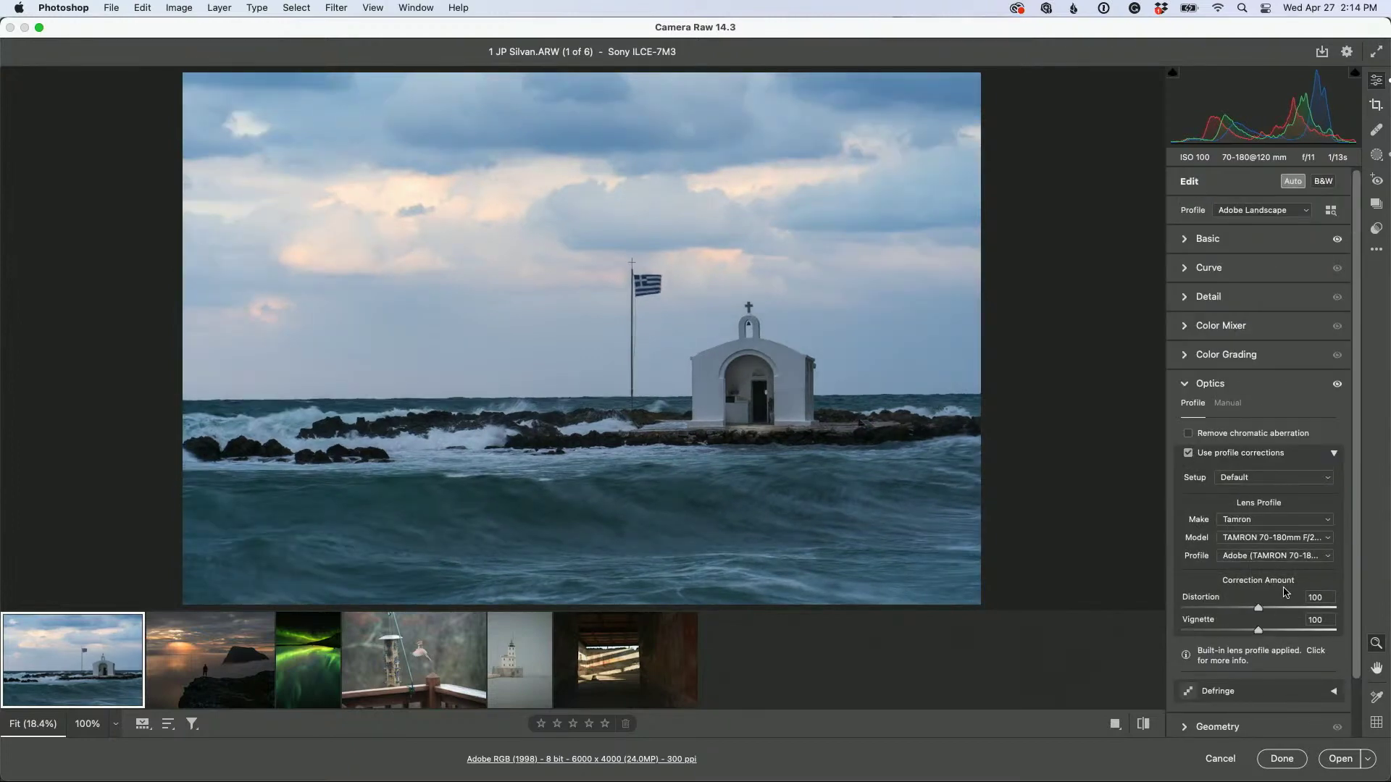
Straighten the chapel photo with Auto Upright and a manual Rotate of +0.6, with the crop constrained
scroll(1282, 596, down, 2)
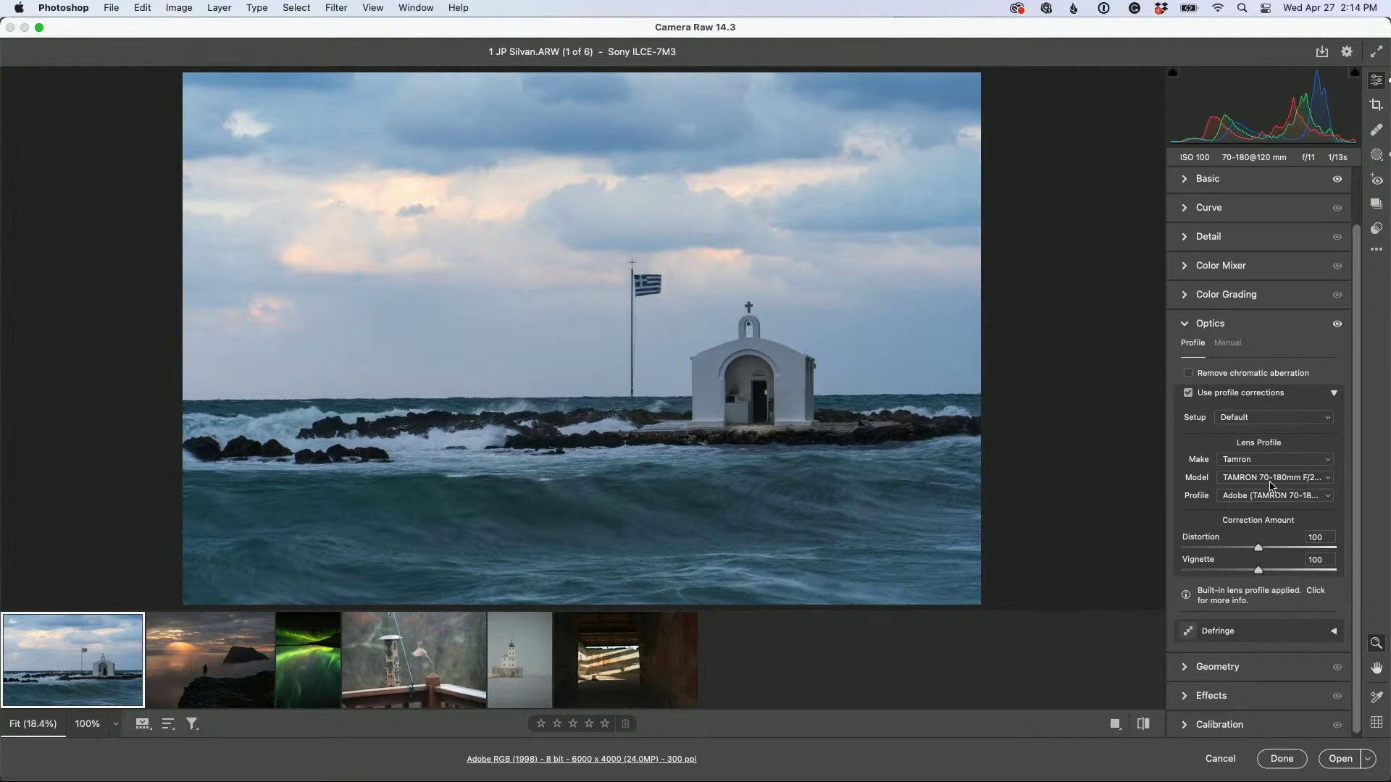
scroll(1293, 508, down, 1)
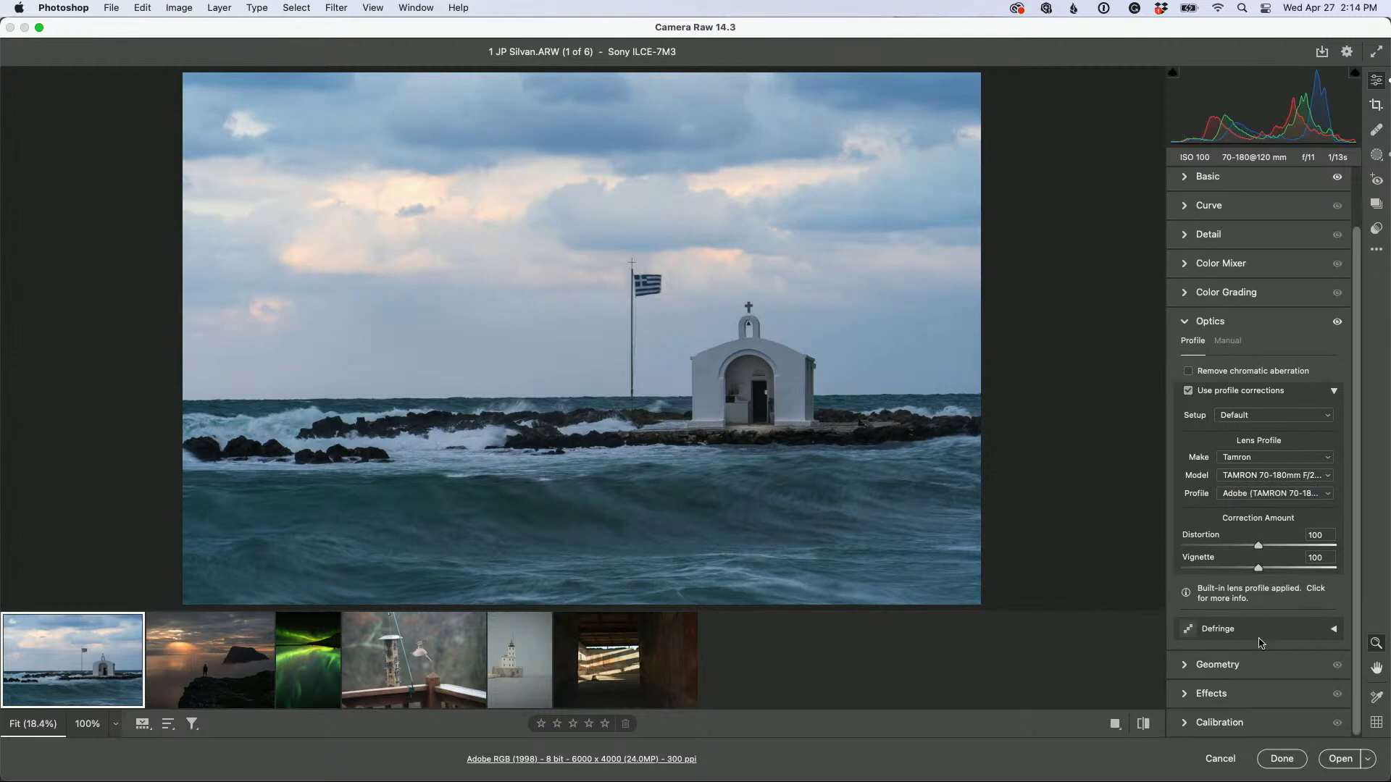
click(1237, 667)
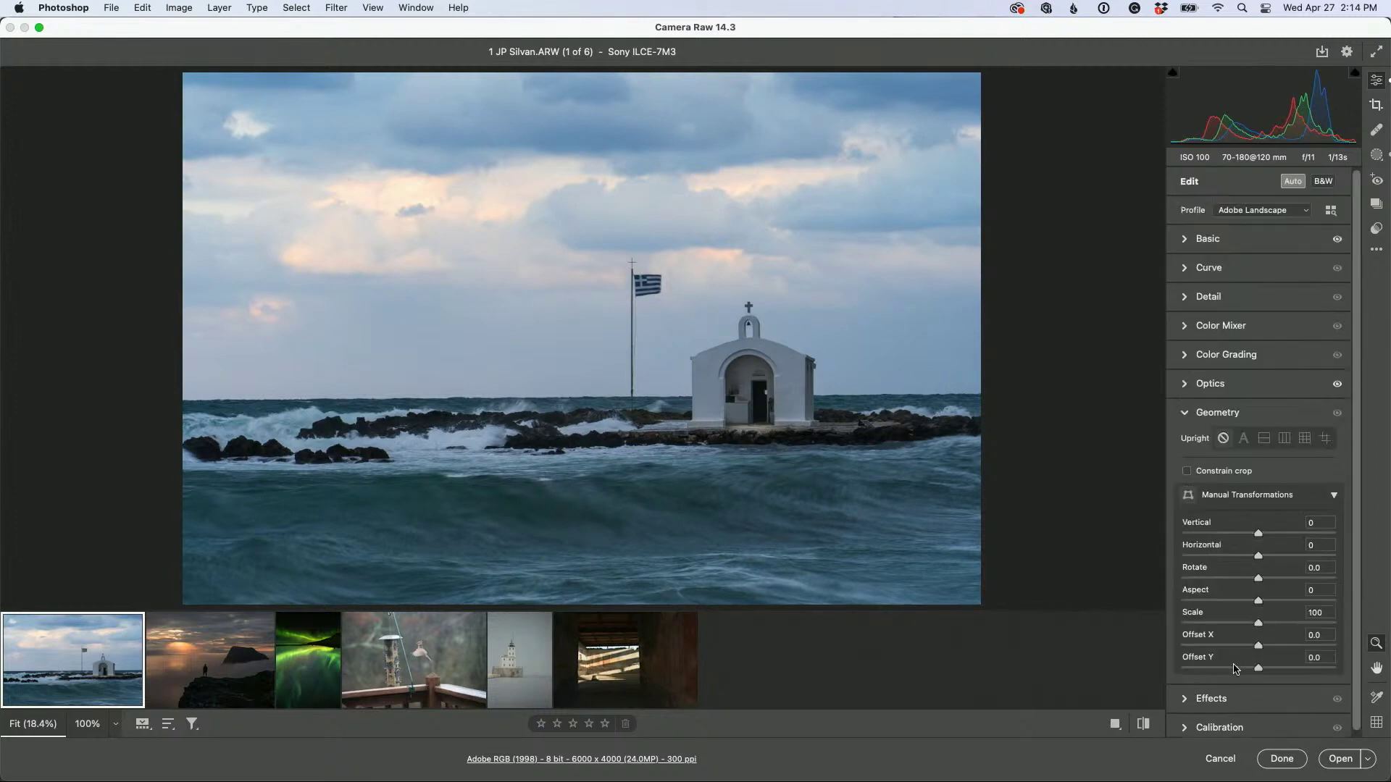
click(1244, 441)
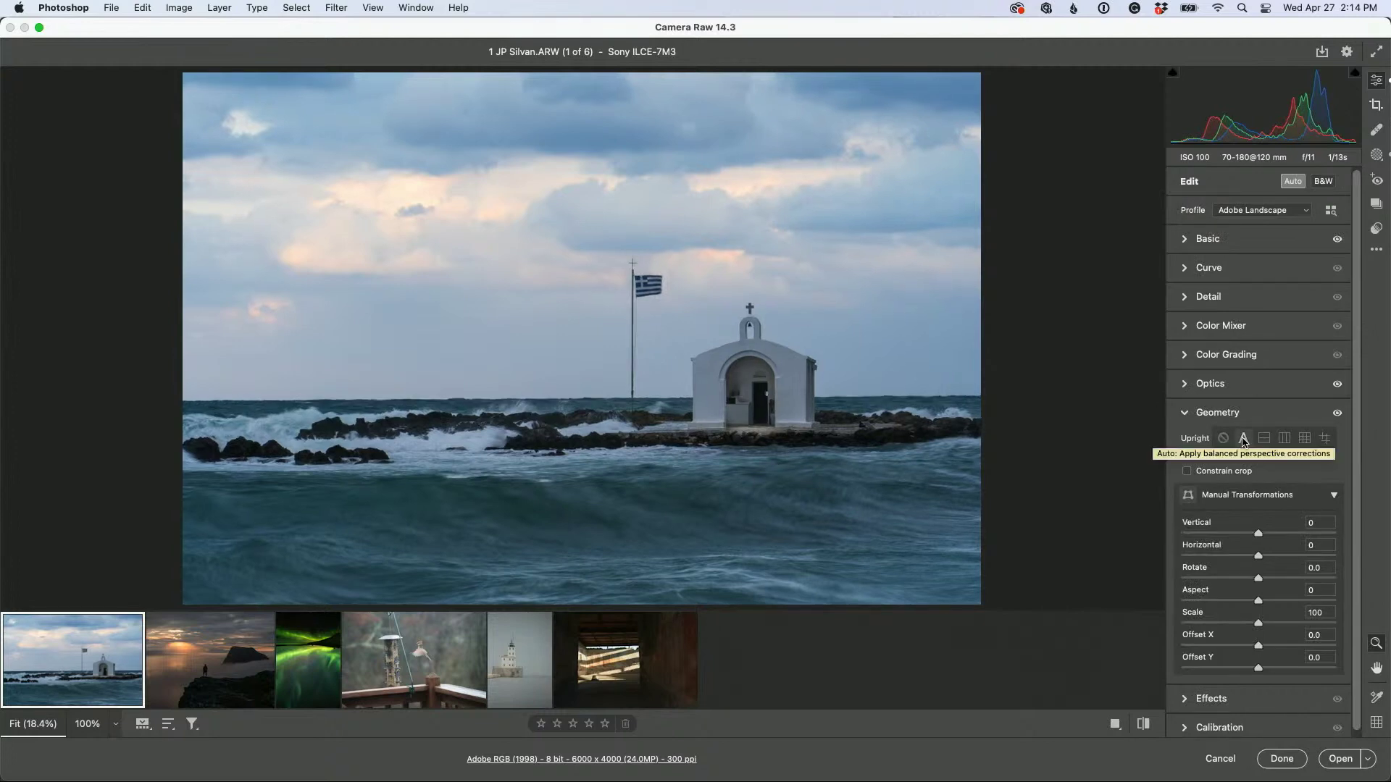
drag(1259, 578, 1263, 579)
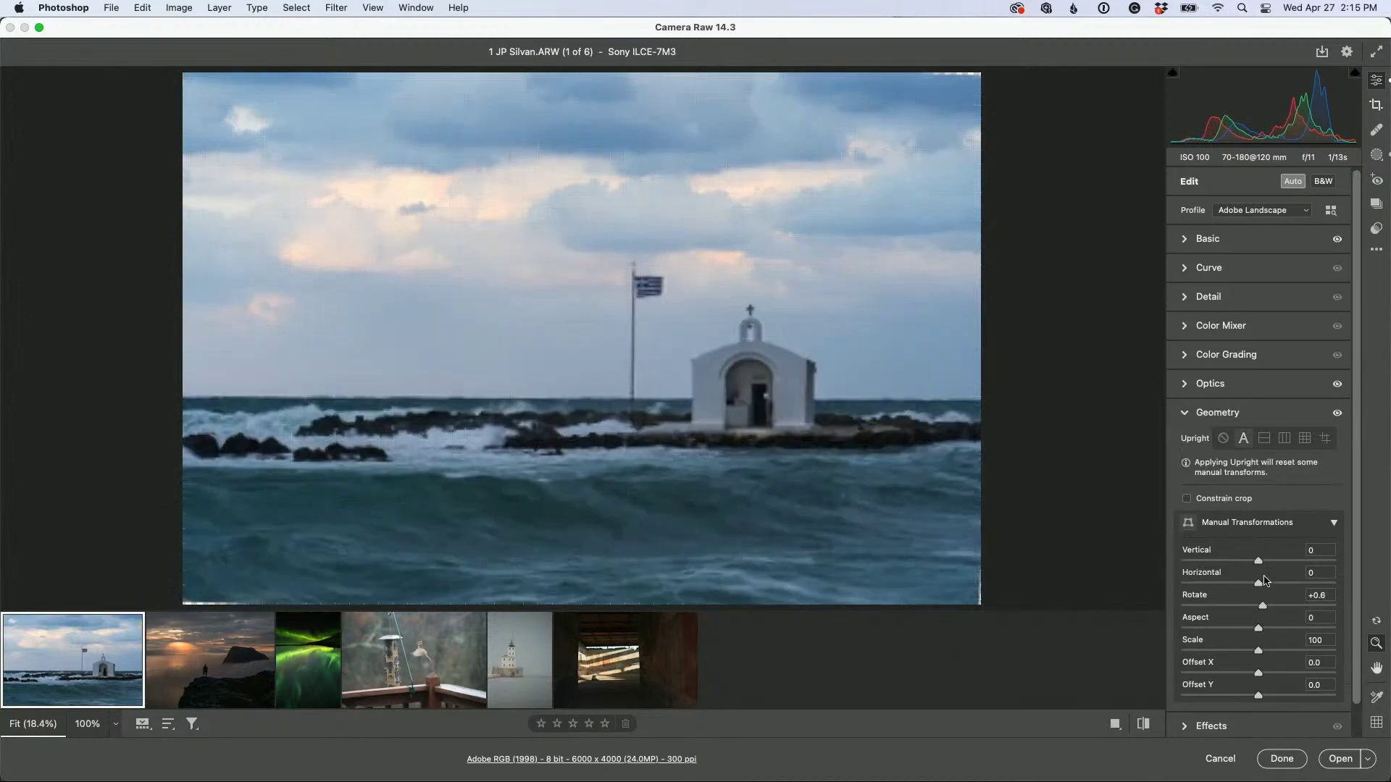
click(1187, 499)
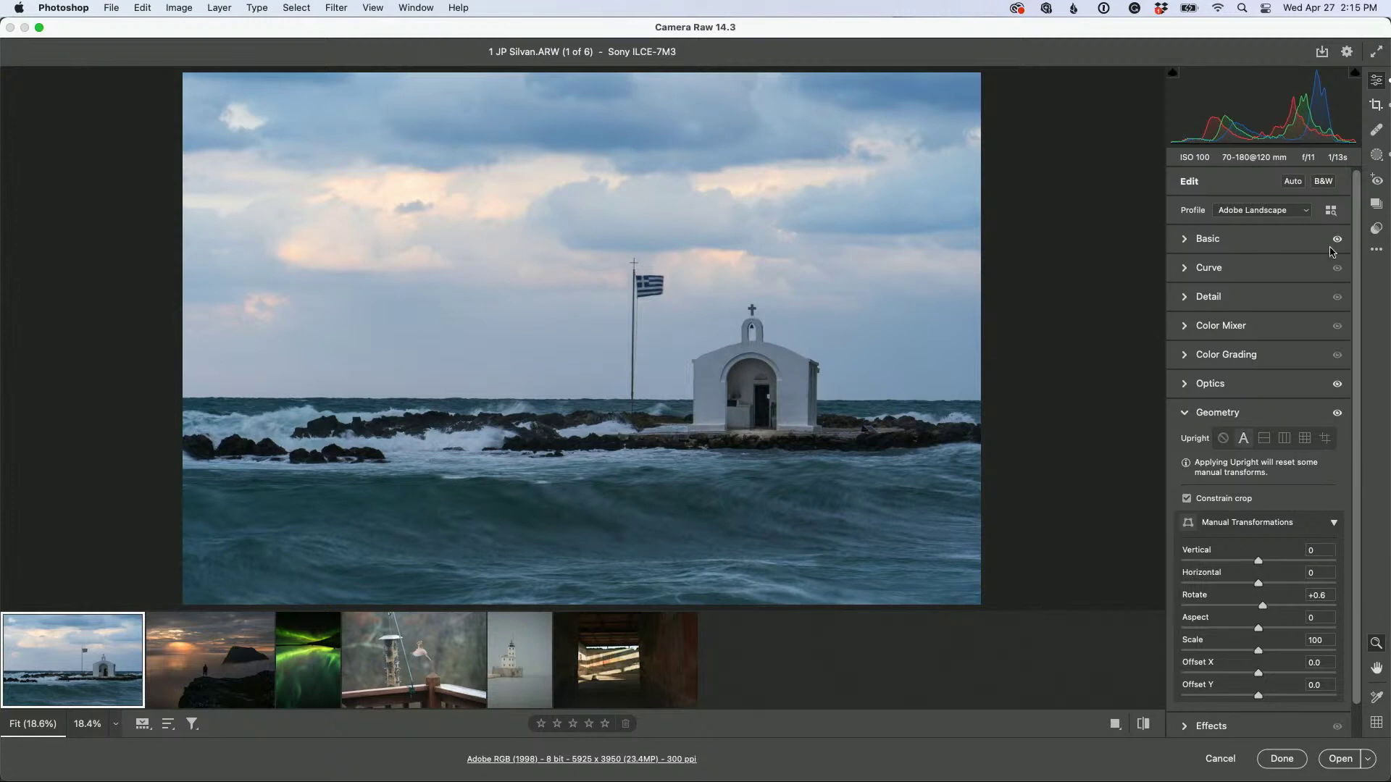
Add a linear gradient mask from the sky down past the horizon and set its Exposure to -0.55
click(1376, 156)
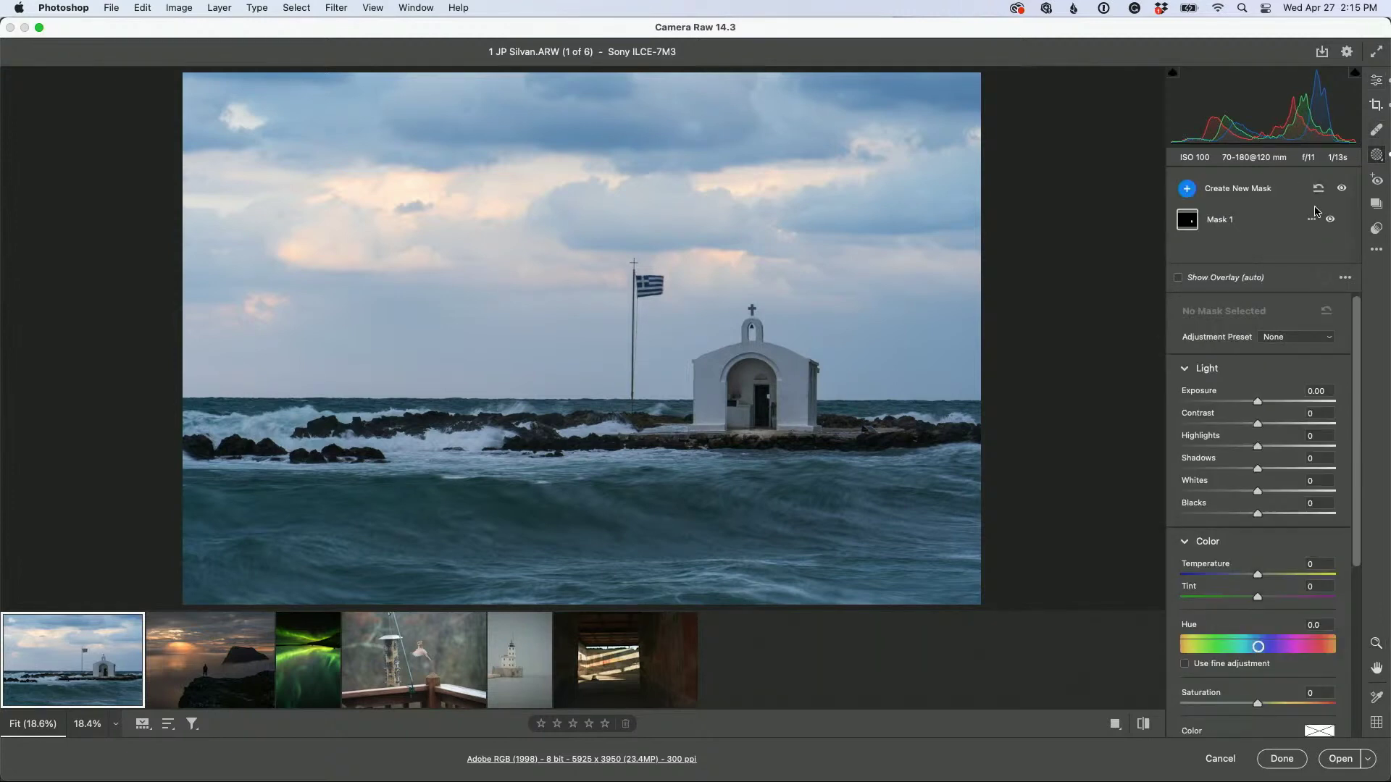
click(1188, 189)
click(1249, 254)
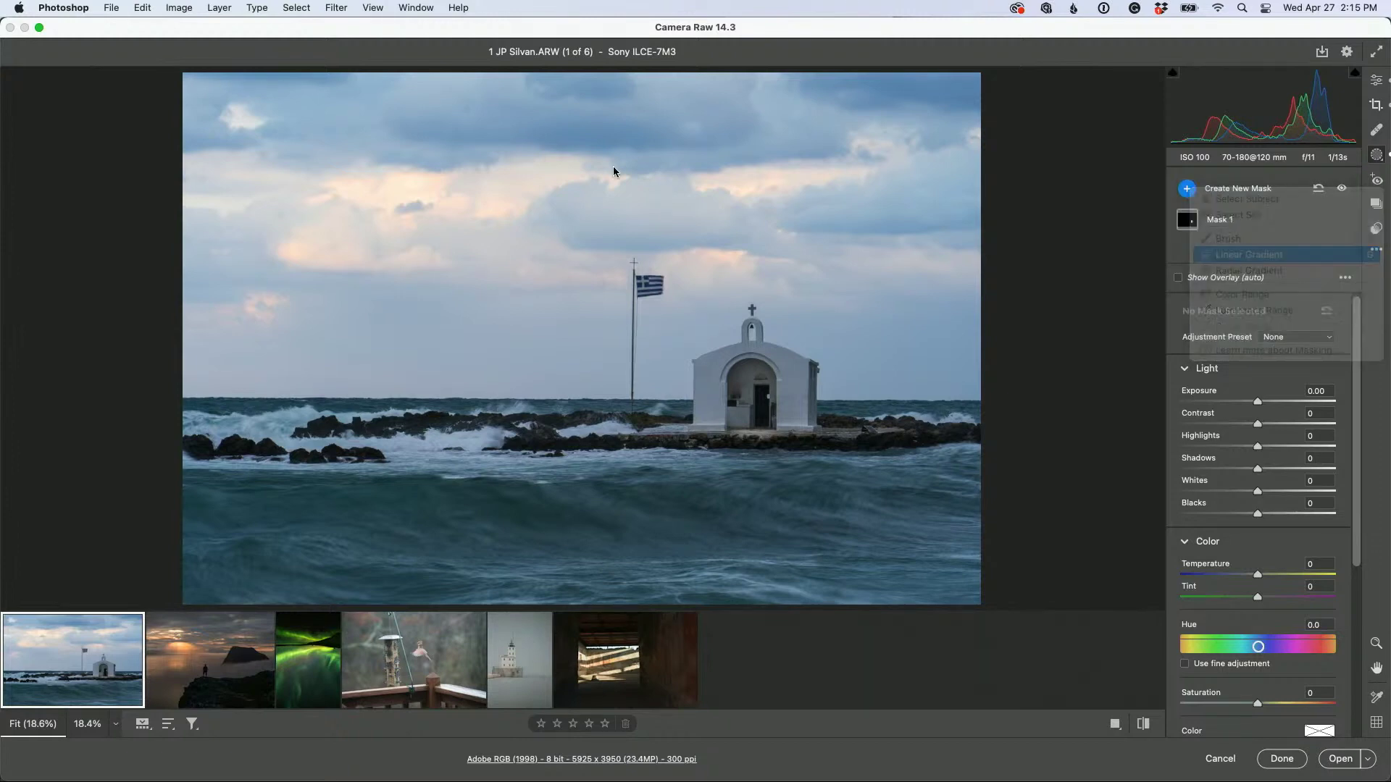
drag(567, 134, 576, 450)
drag(1257, 495, 1246, 498)
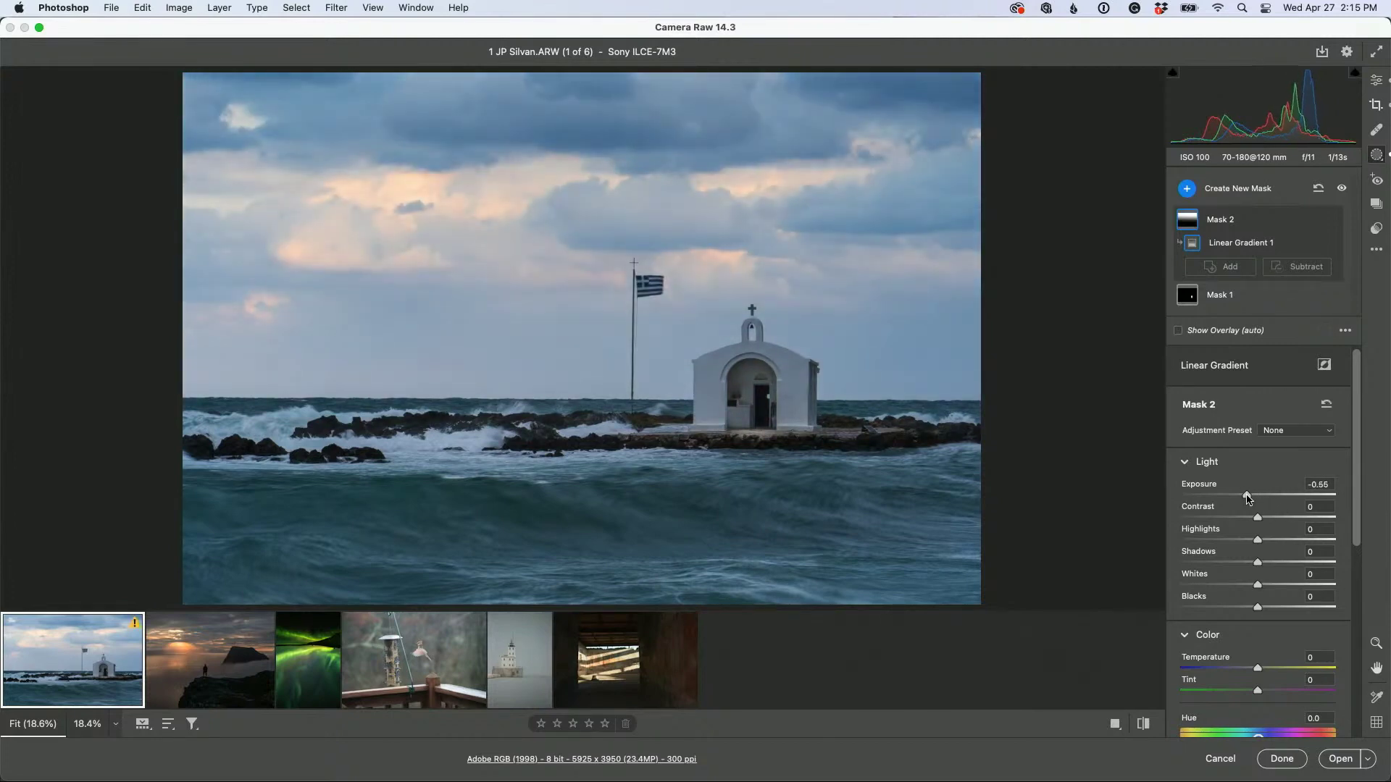
drag(1245, 498, 1248, 499)
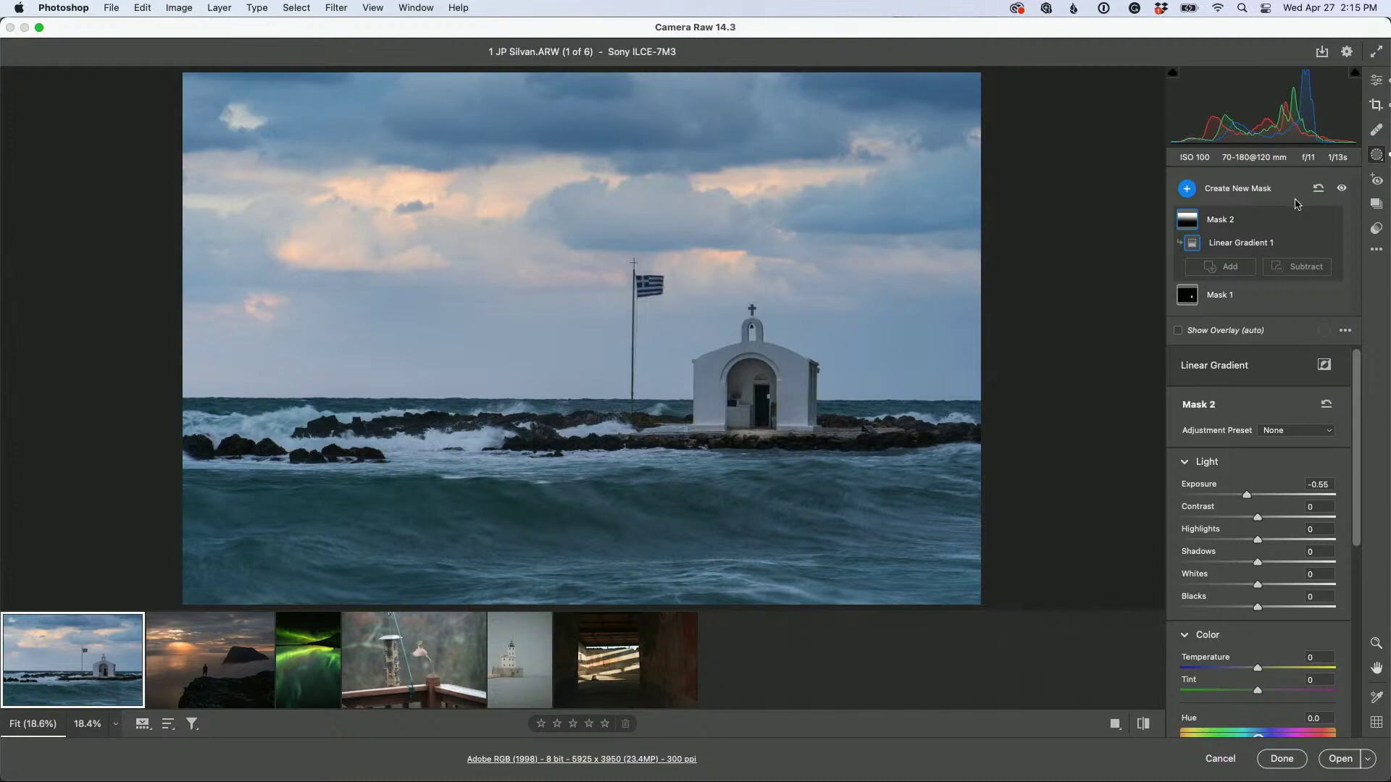
Create a Select Subject mask of the chapel and set its Exposure to +0.35
click(1187, 189)
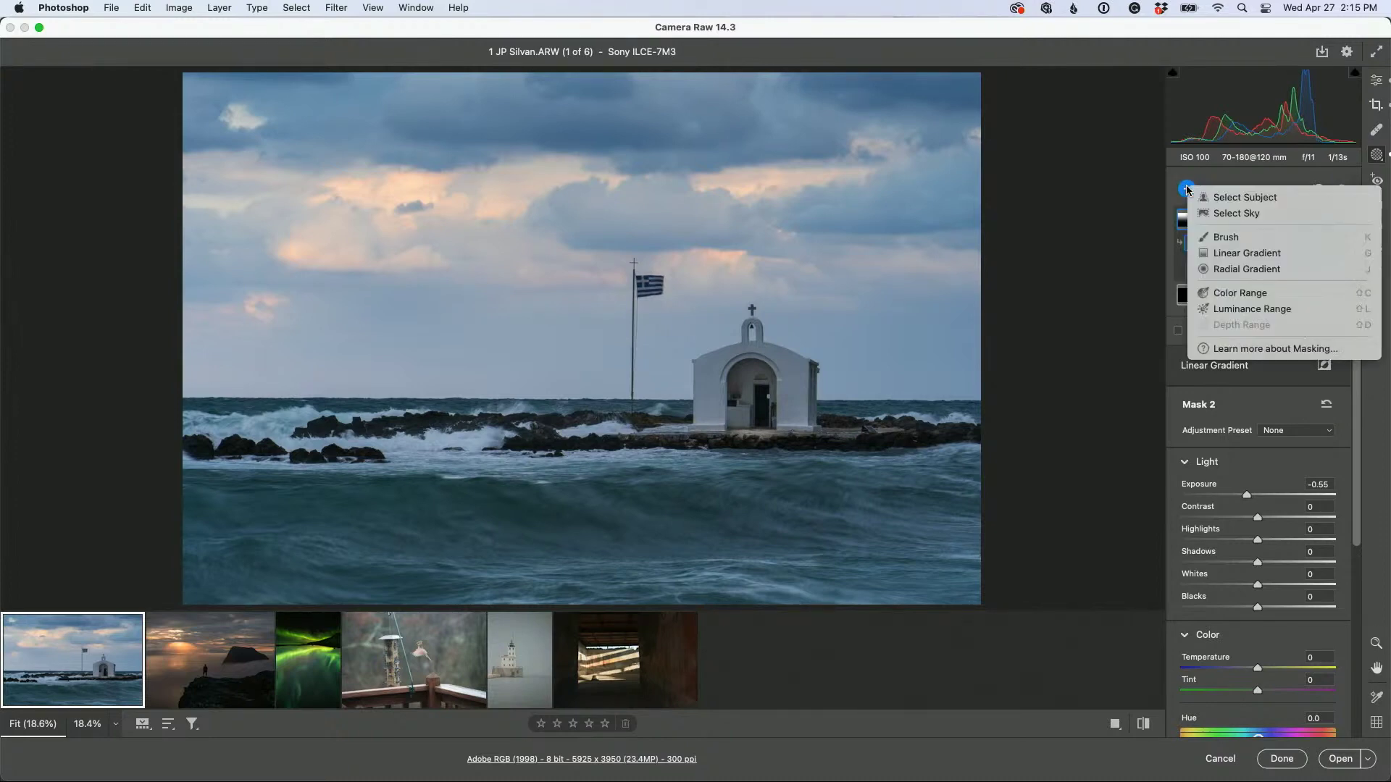
click(1216, 206)
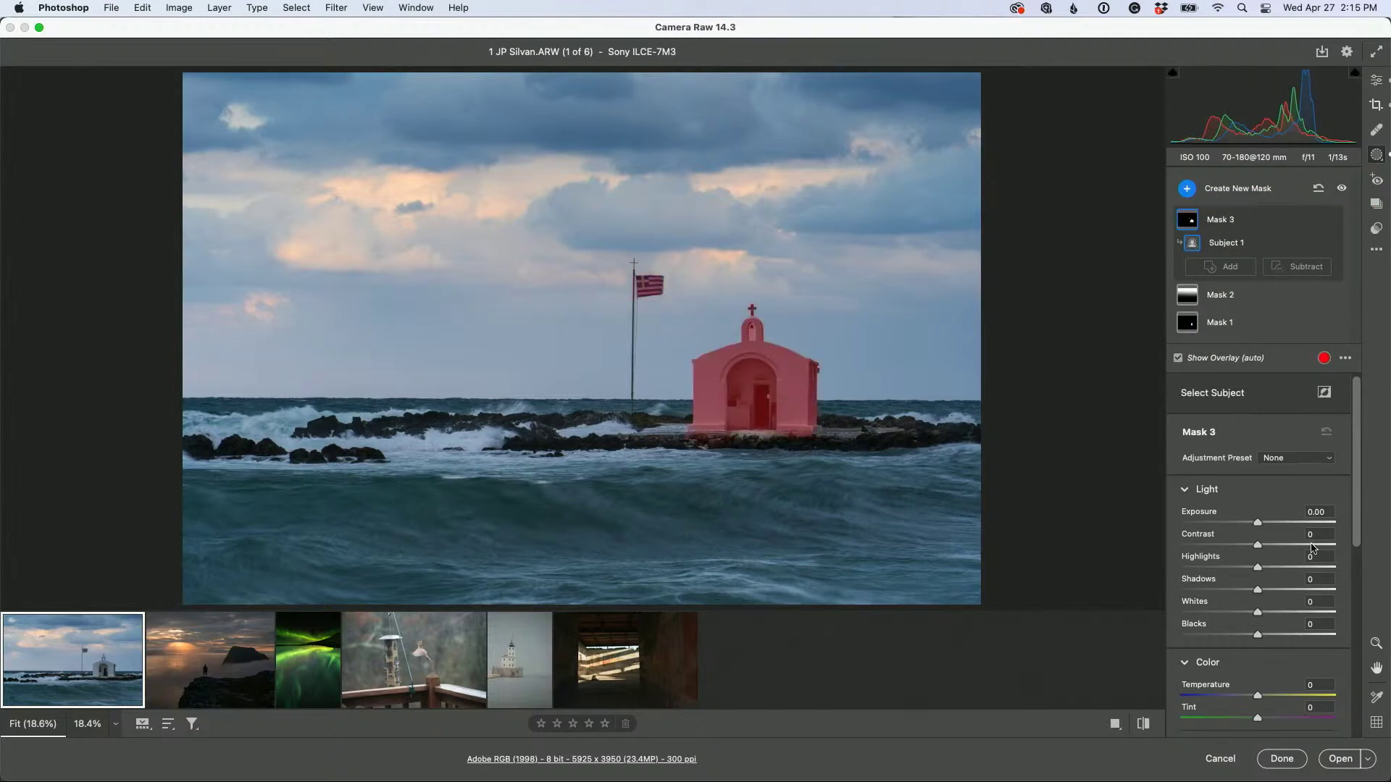
drag(1258, 522, 1267, 526)
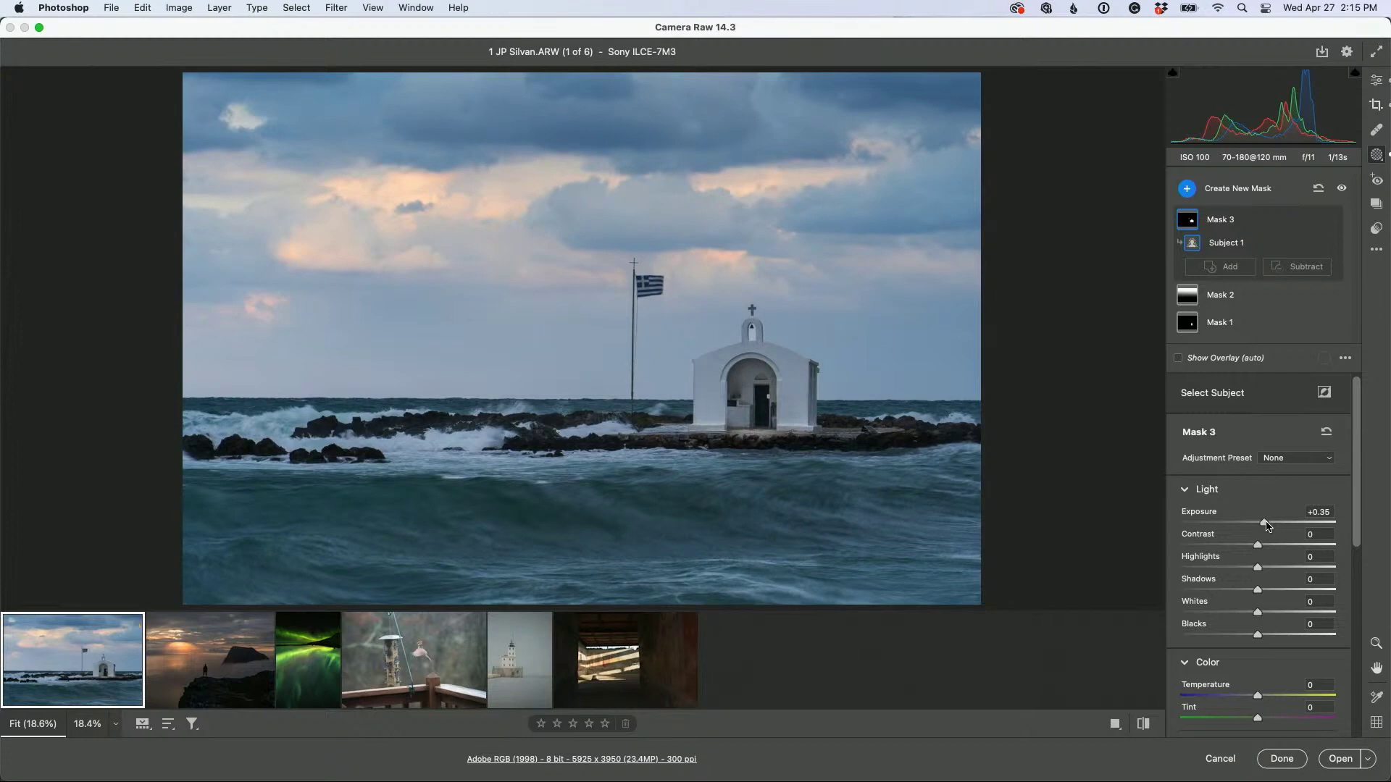
Set Temperature 6200, Highlights -73, Texture +33 and Clarity +16 for the whole chapel photo, and compare before and after
key(e)
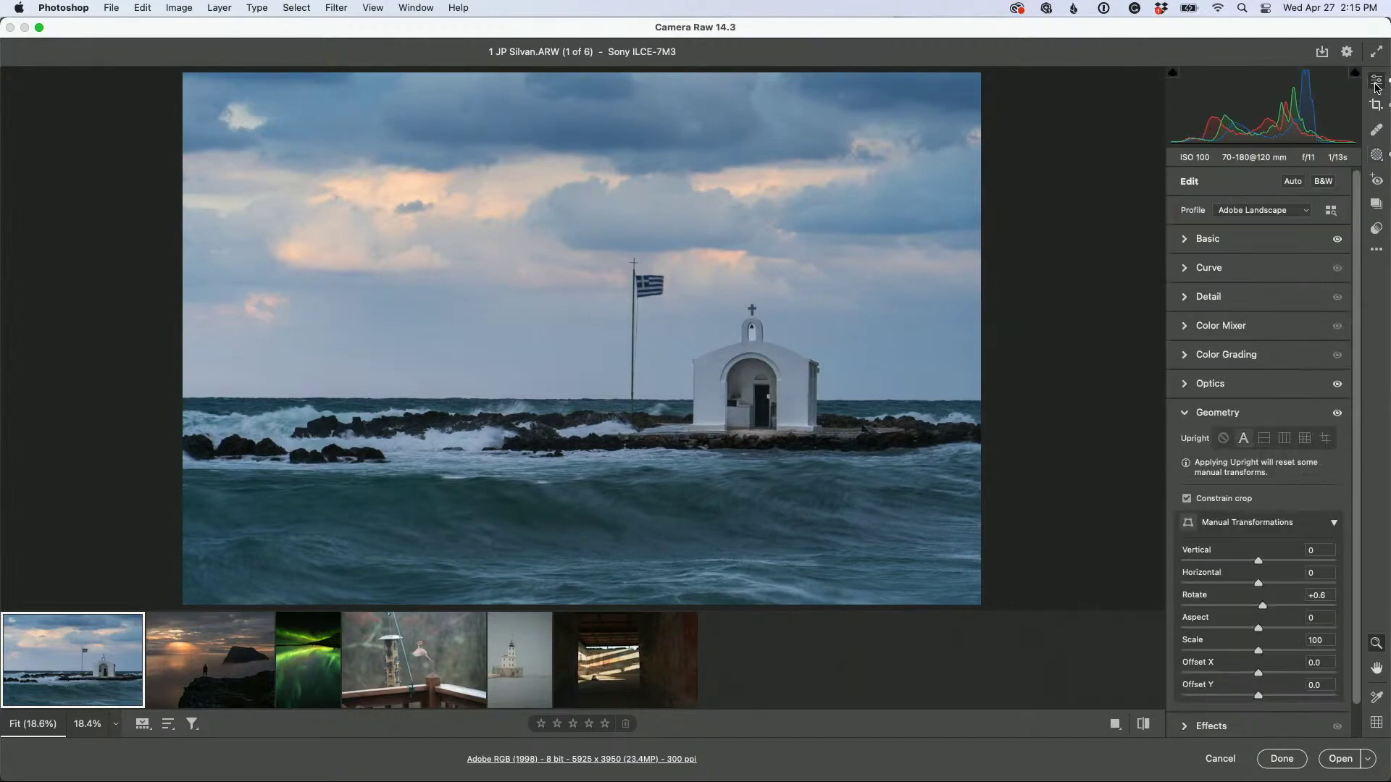
click(1208, 241)
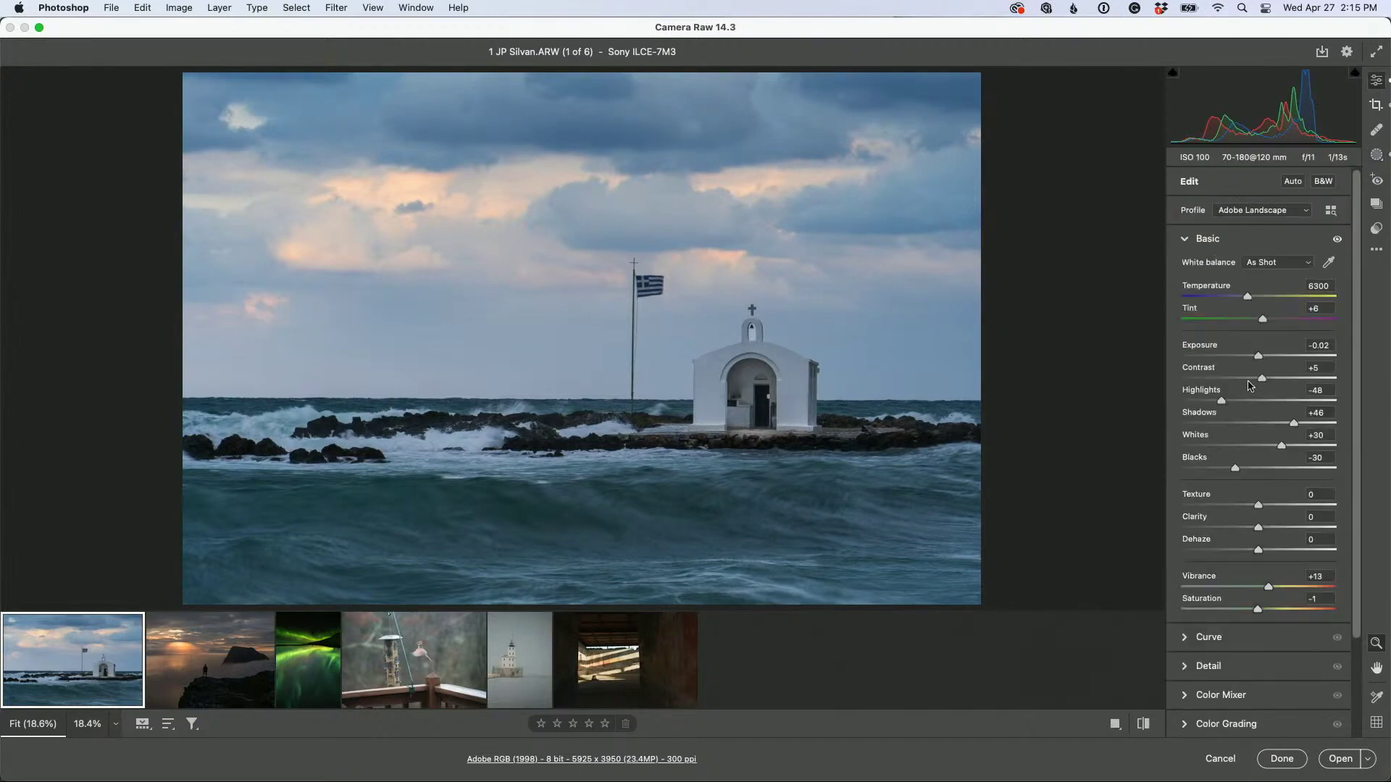
mouse_move(1250, 299)
mouse_down()
mouse_move(1265, 300)
mouse_move(1248, 303)
mouse_up()
drag(1221, 405, 1203, 412)
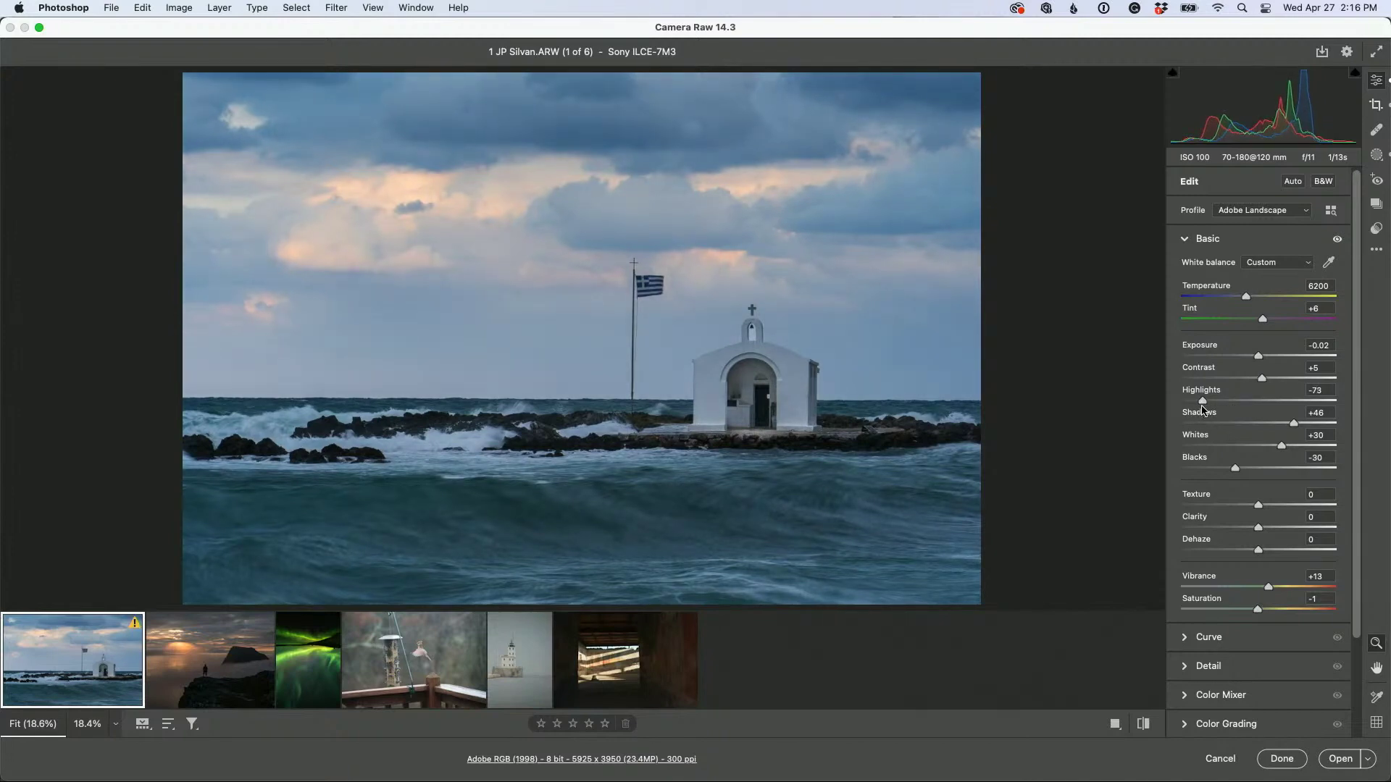
mouse_move(1260, 507)
mouse_down()
mouse_move(1279, 508)
mouse_move(1272, 530)
mouse_move(1286, 510)
mouse_up()
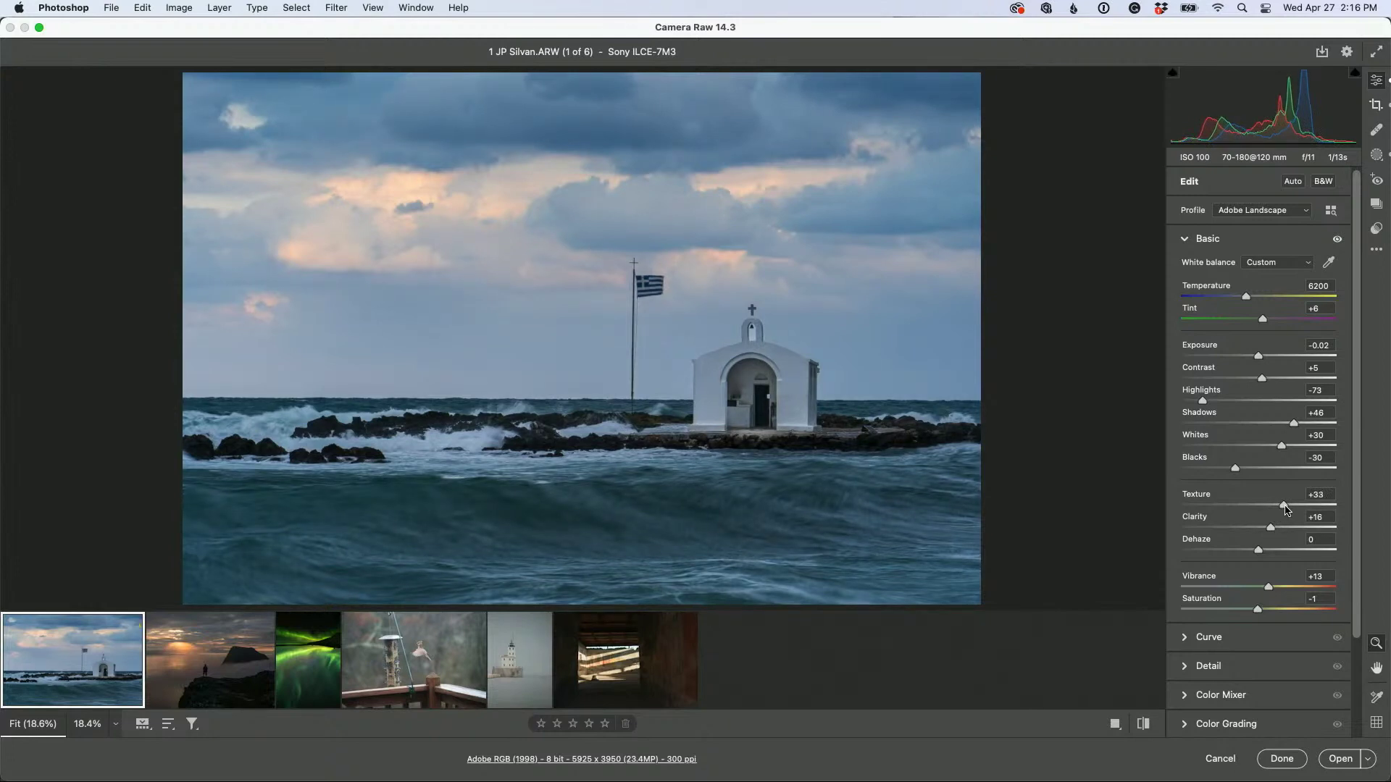
click(1115, 725)
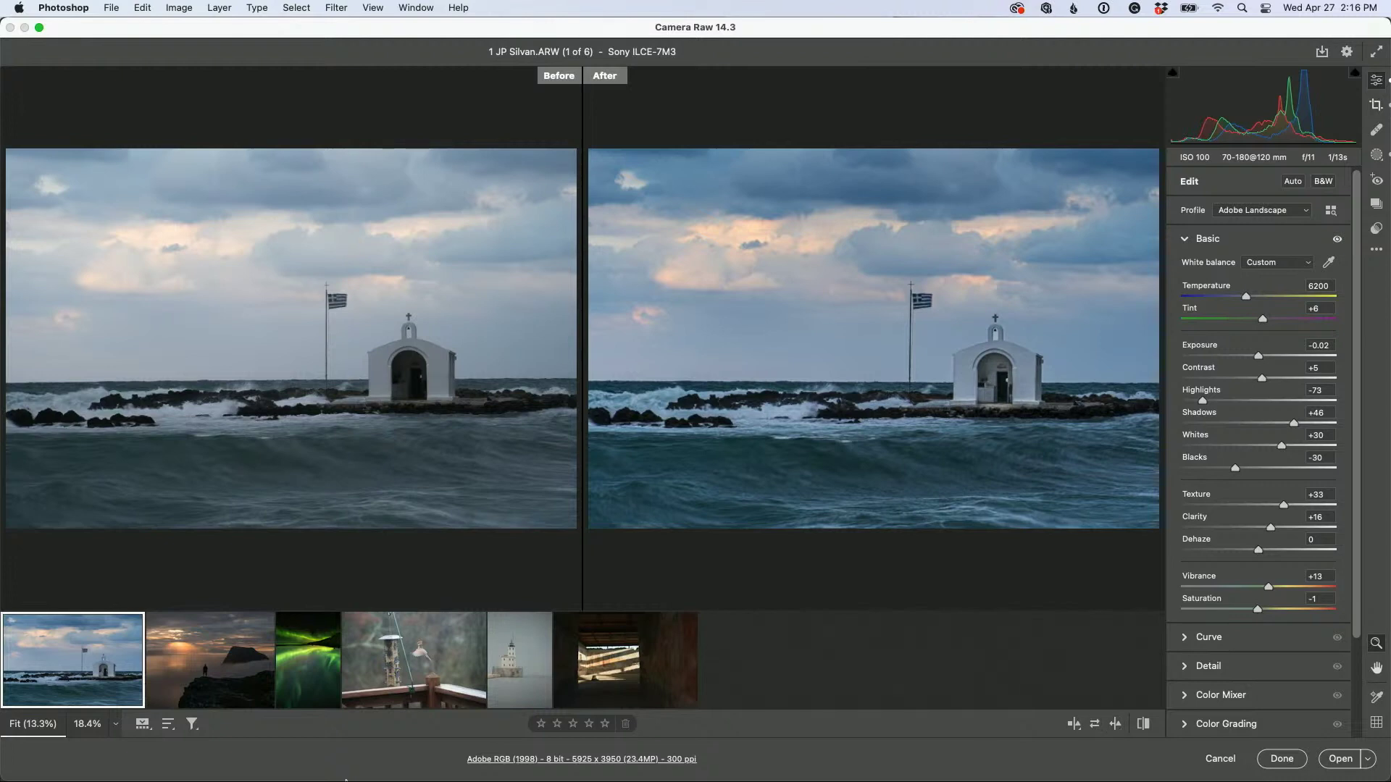
Switch to the photo of the figure on the cliff at sunset and return to the single-image view
click(208, 654)
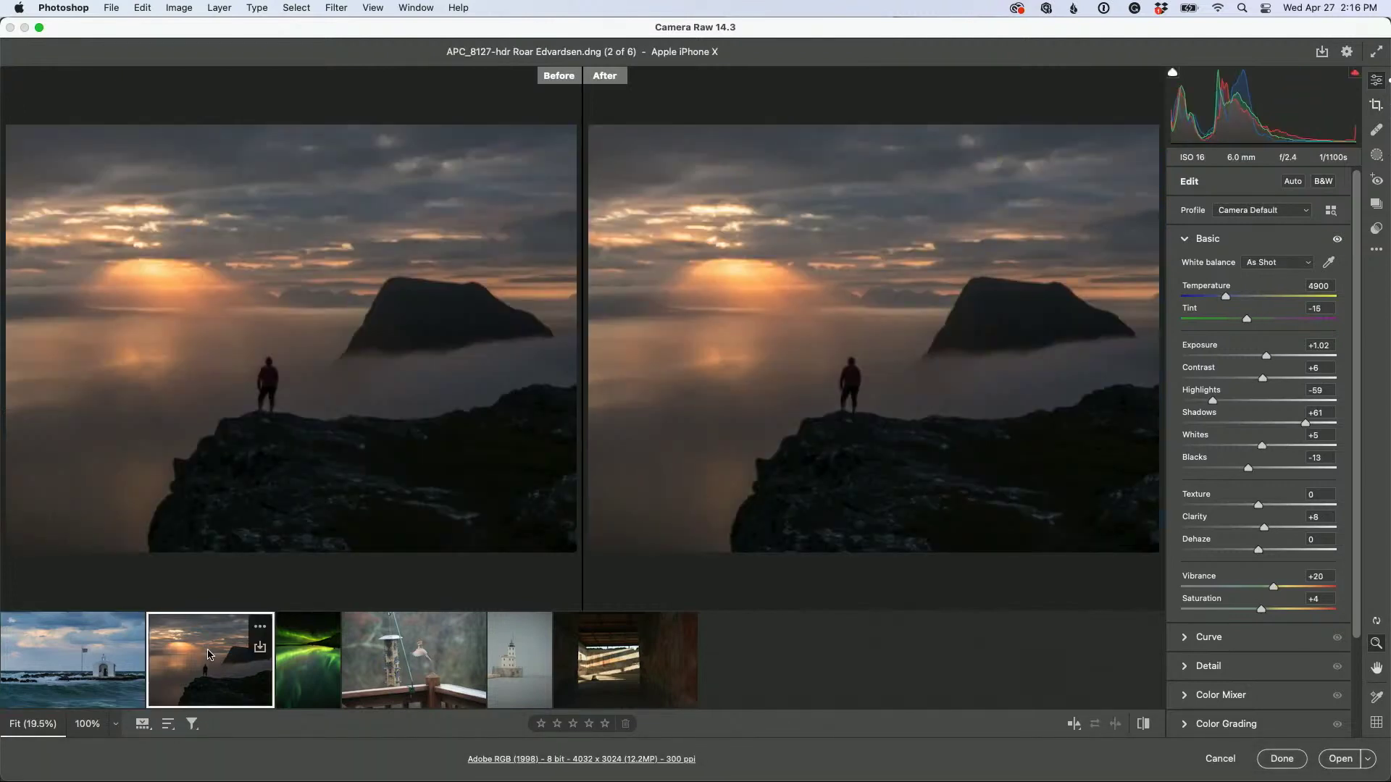
click(1075, 724)
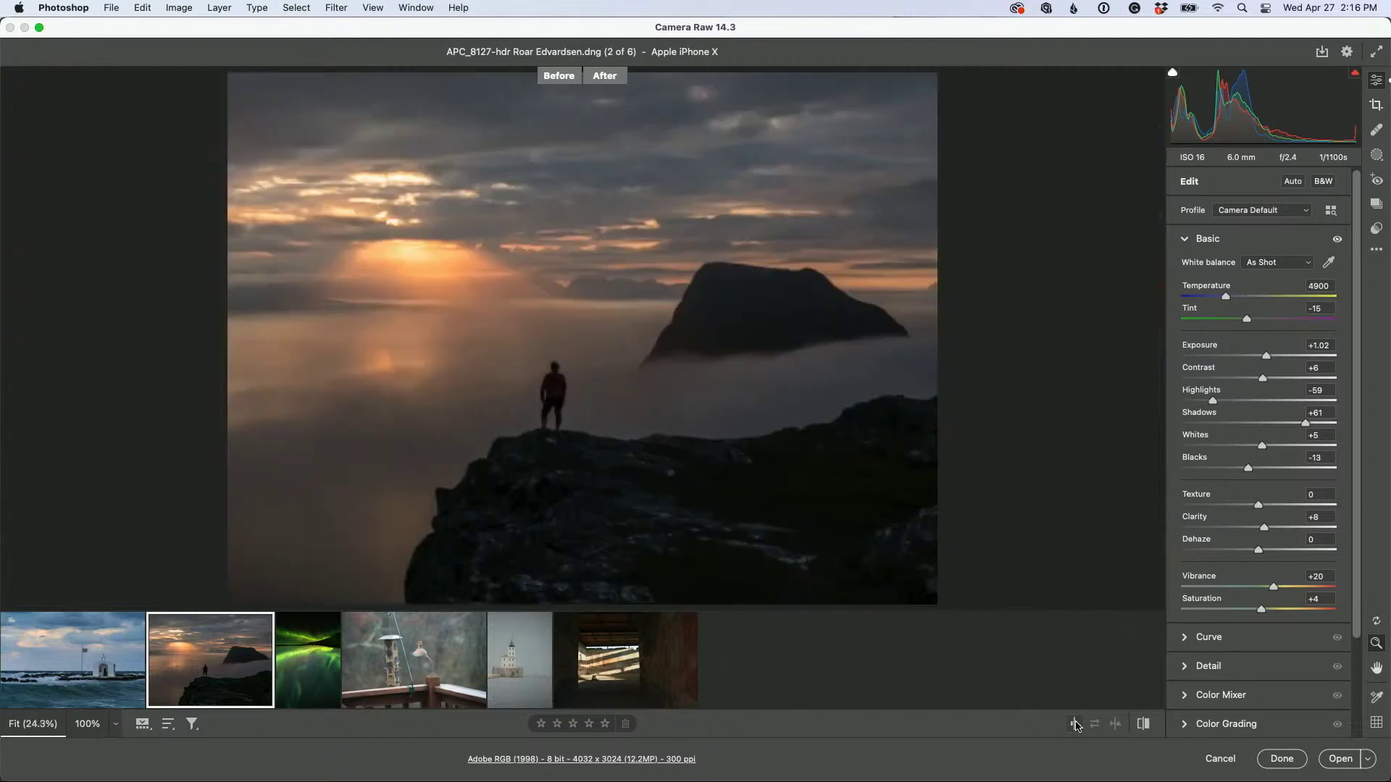
click(1075, 724)
click(1076, 724)
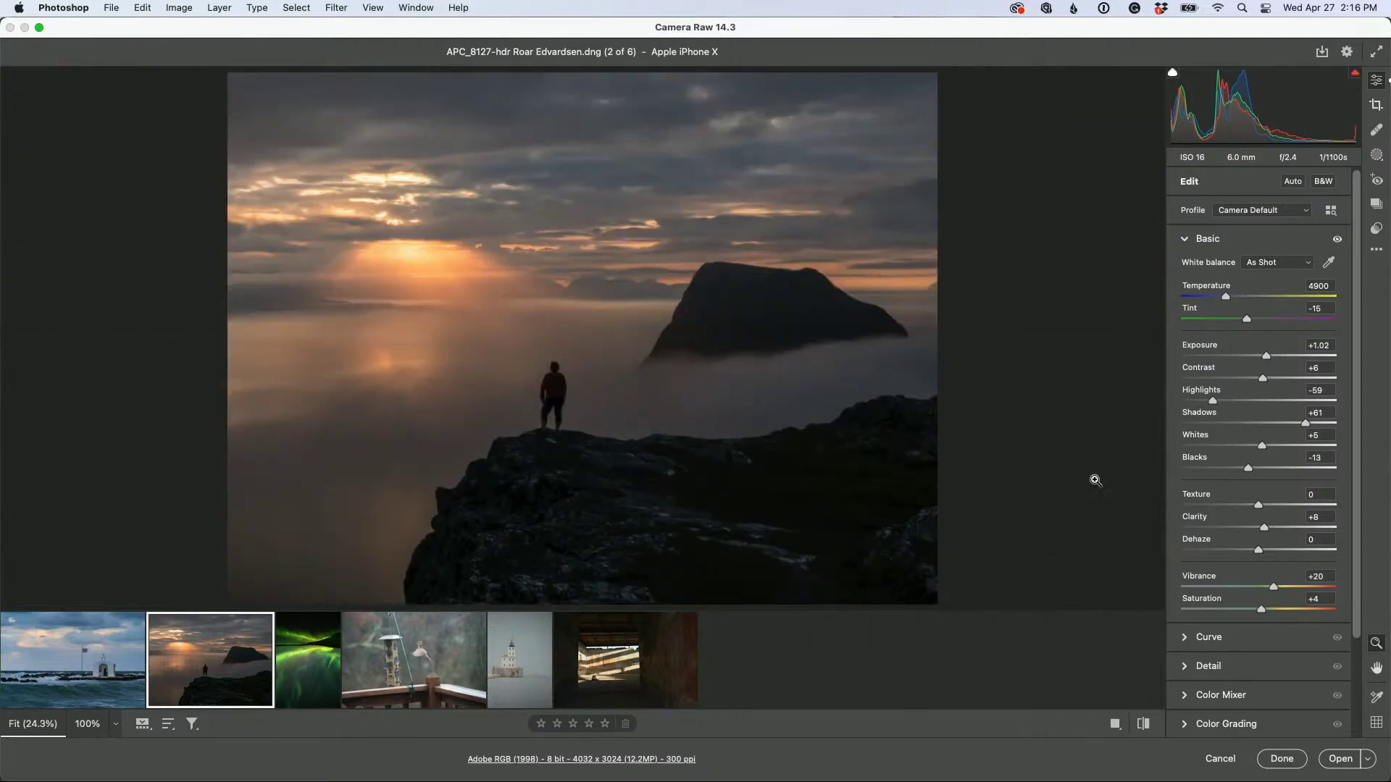
Reset the cliff sunset photo to its default settings
click(1377, 250)
click(1294, 287)
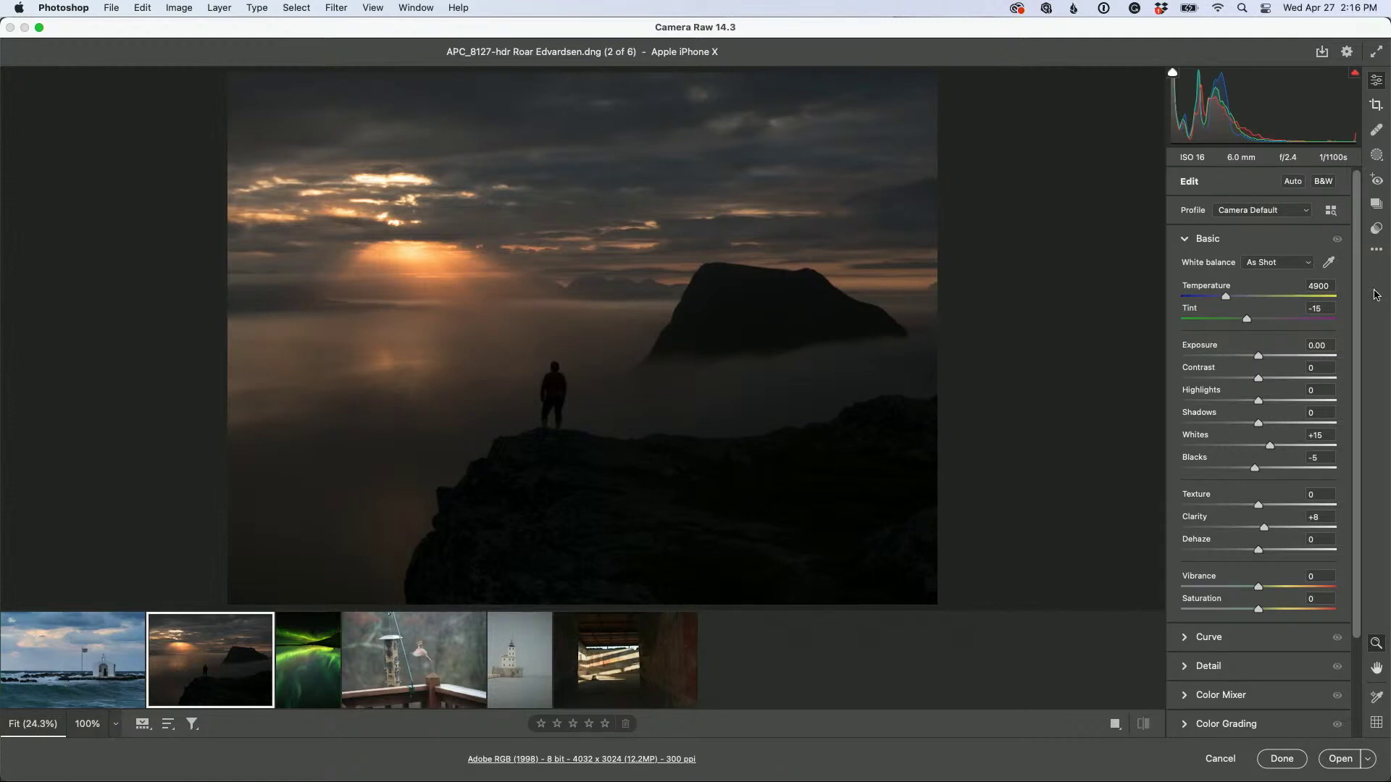
click(1378, 250)
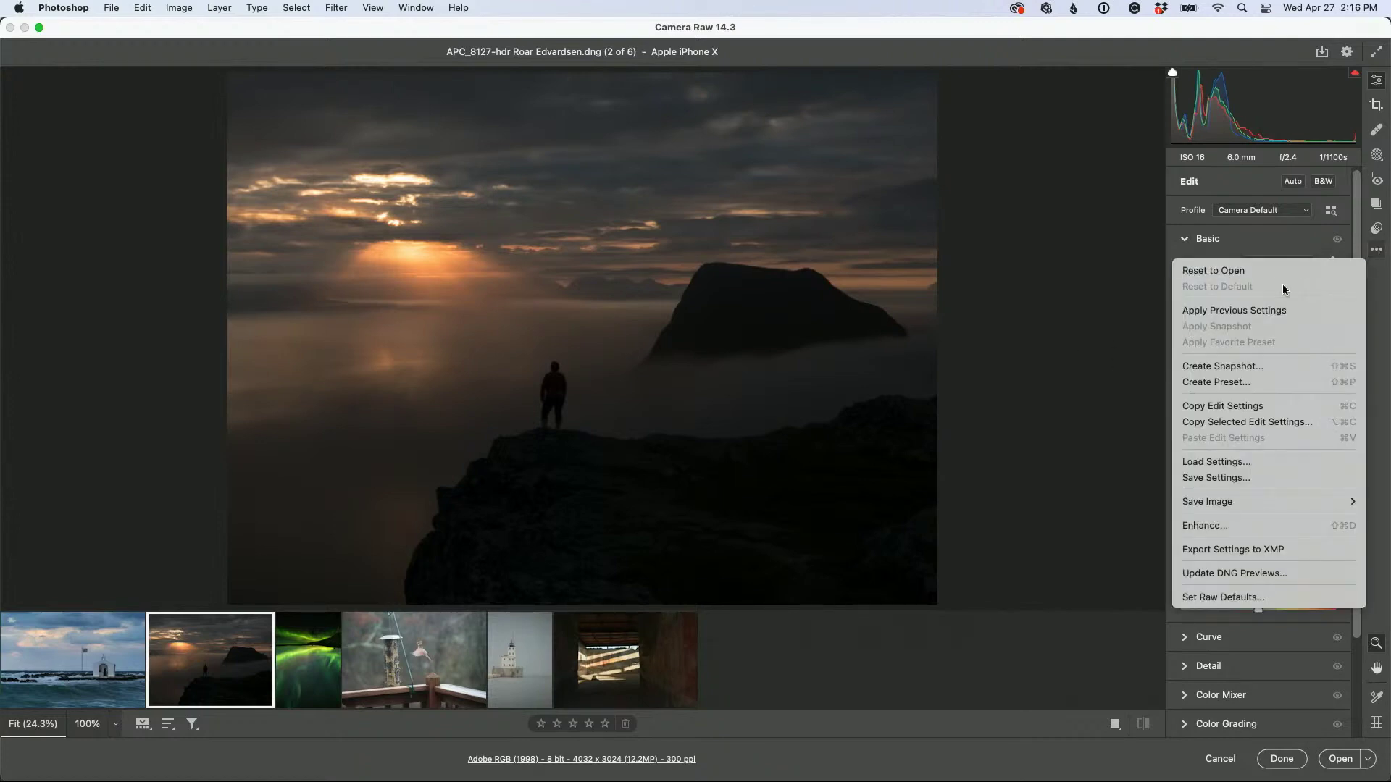
Apply the Adobe Landscape profile to the cliff sunset photo and set Whites 0, Blacks +1 and Clarity -1
click(1144, 288)
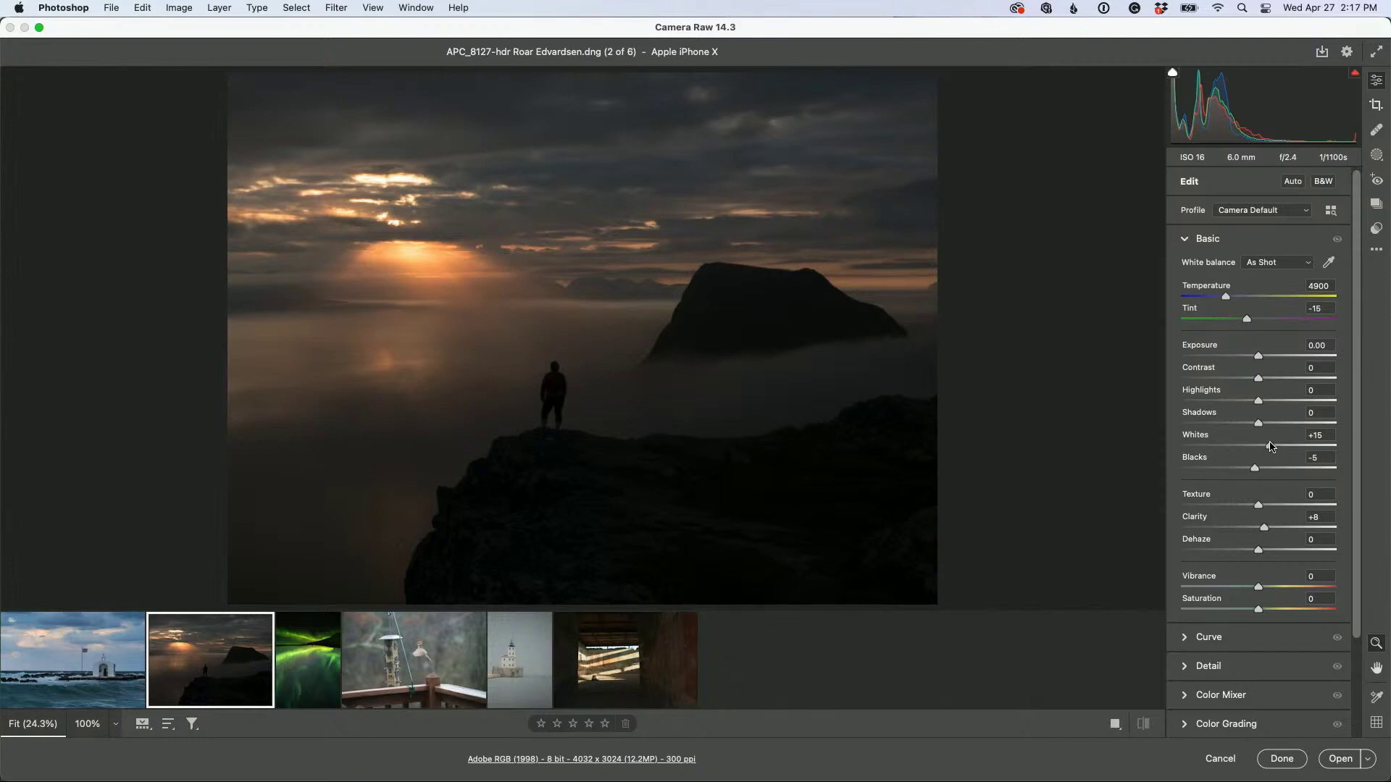
click(1289, 210)
click(1279, 248)
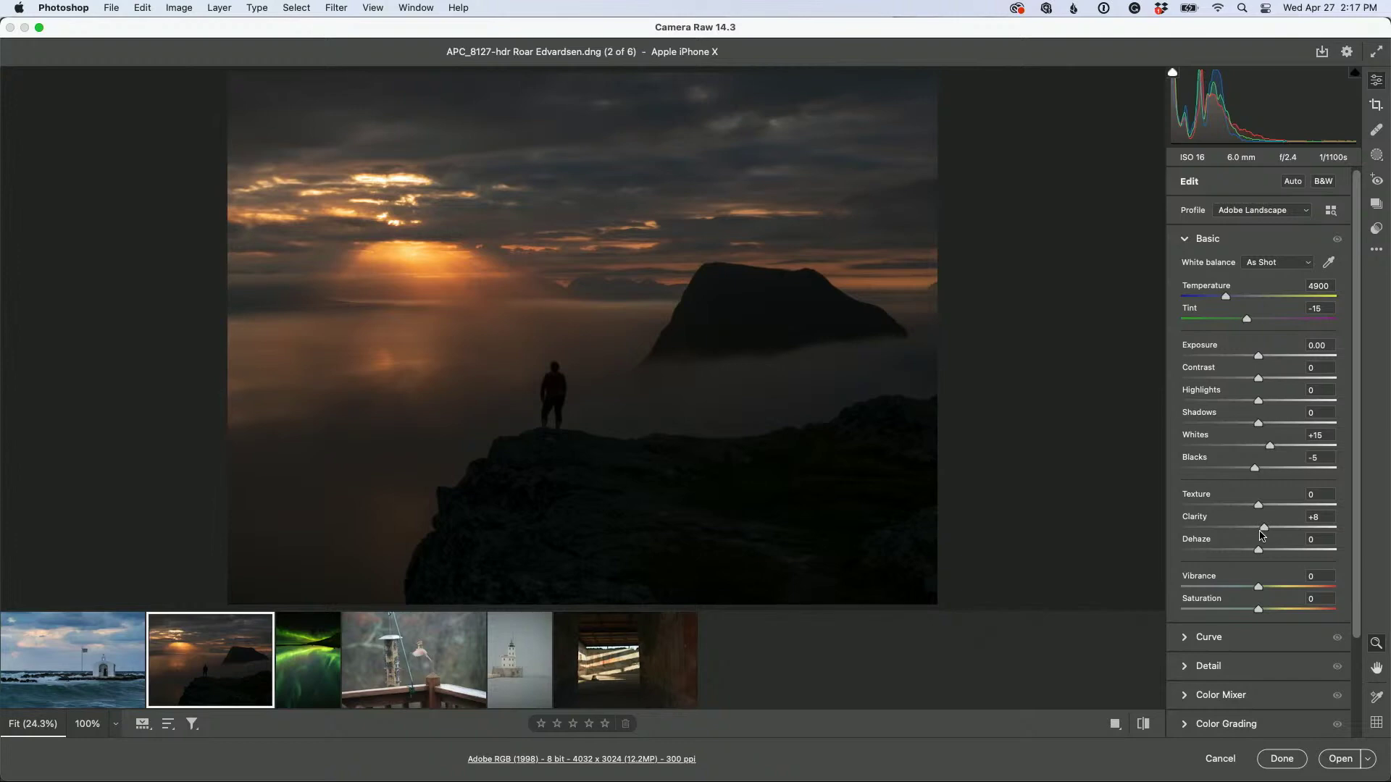
drag(1264, 529, 1257, 531)
drag(1270, 448, 1259, 470)
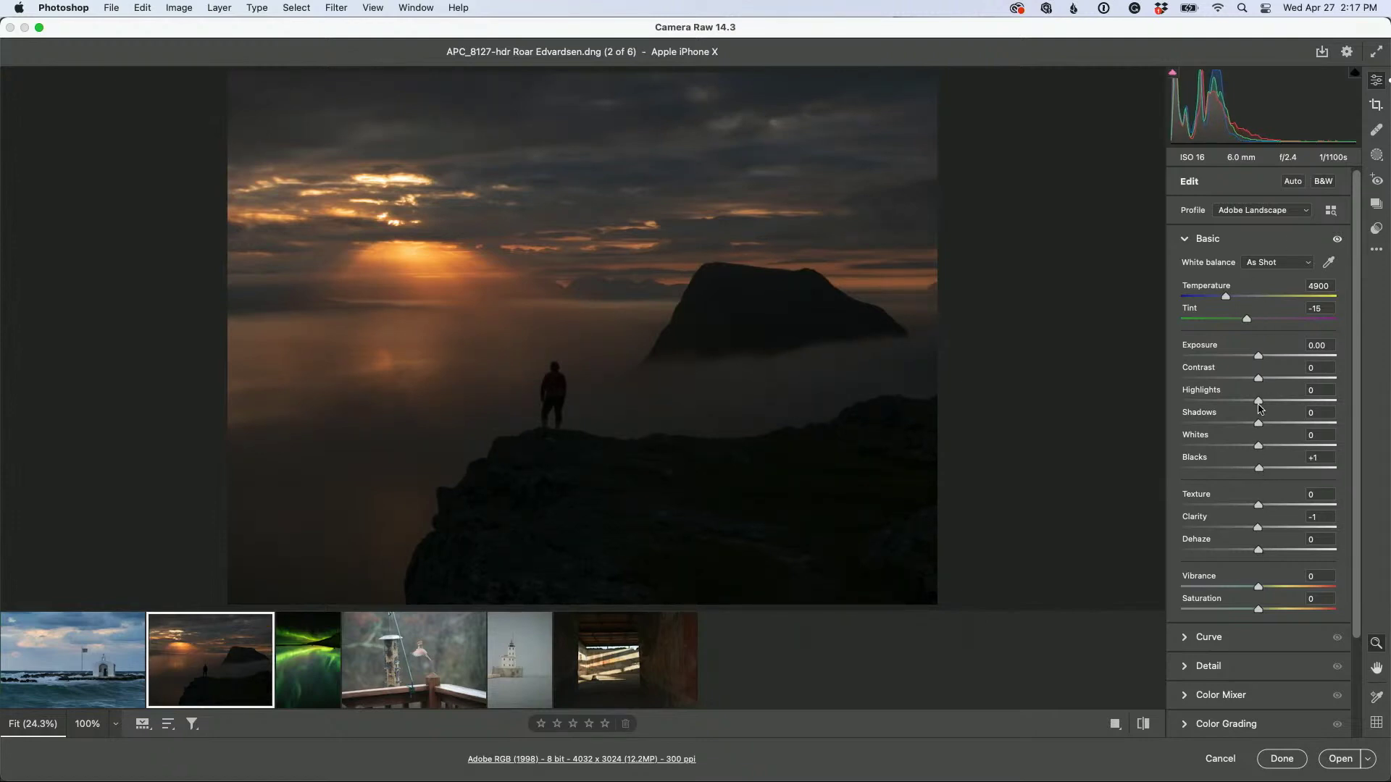
Apply Auto tone to the cliff photo and set Contrast +24, Temperature 6750, Tint +1 and Whites +59, checking the figure up close
click(1291, 184)
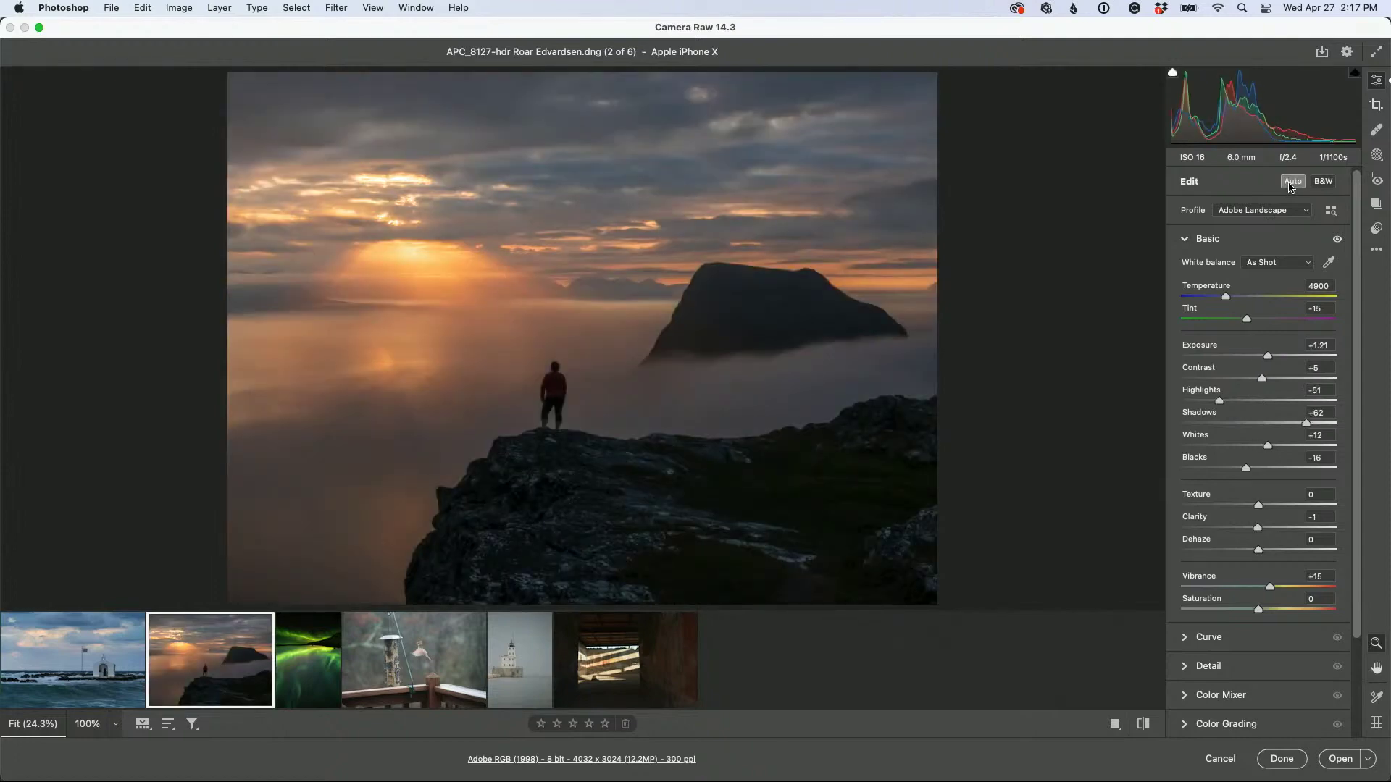
drag(1262, 379, 1277, 380)
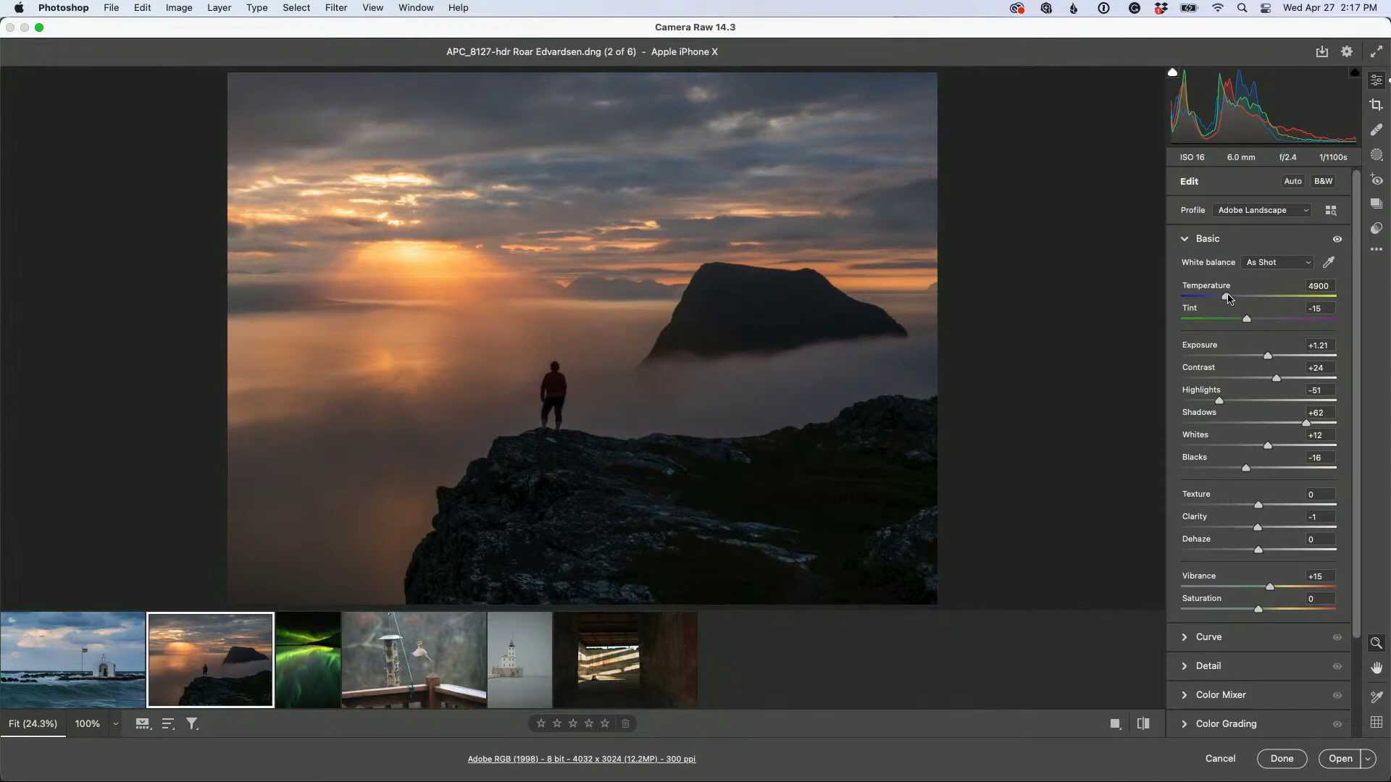
drag(1228, 298, 1261, 324)
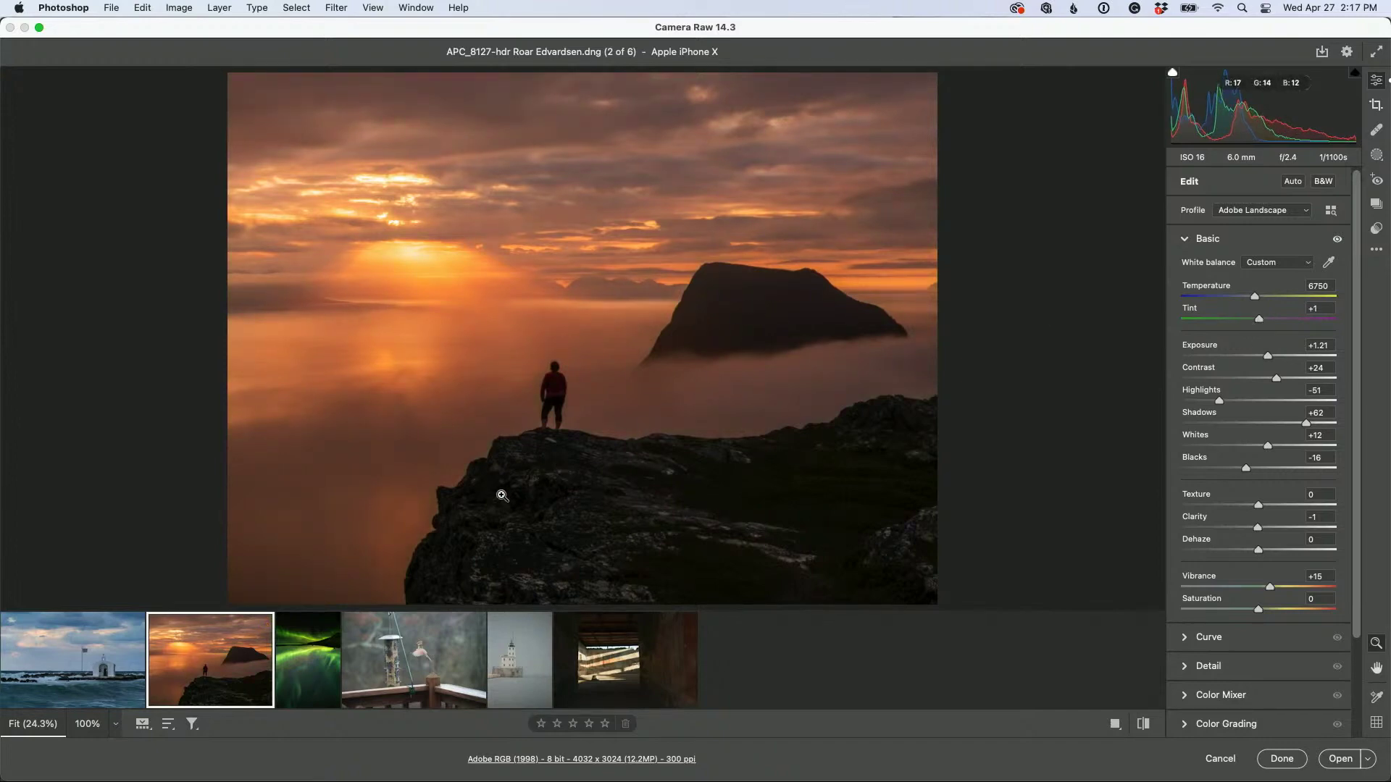
click(554, 388)
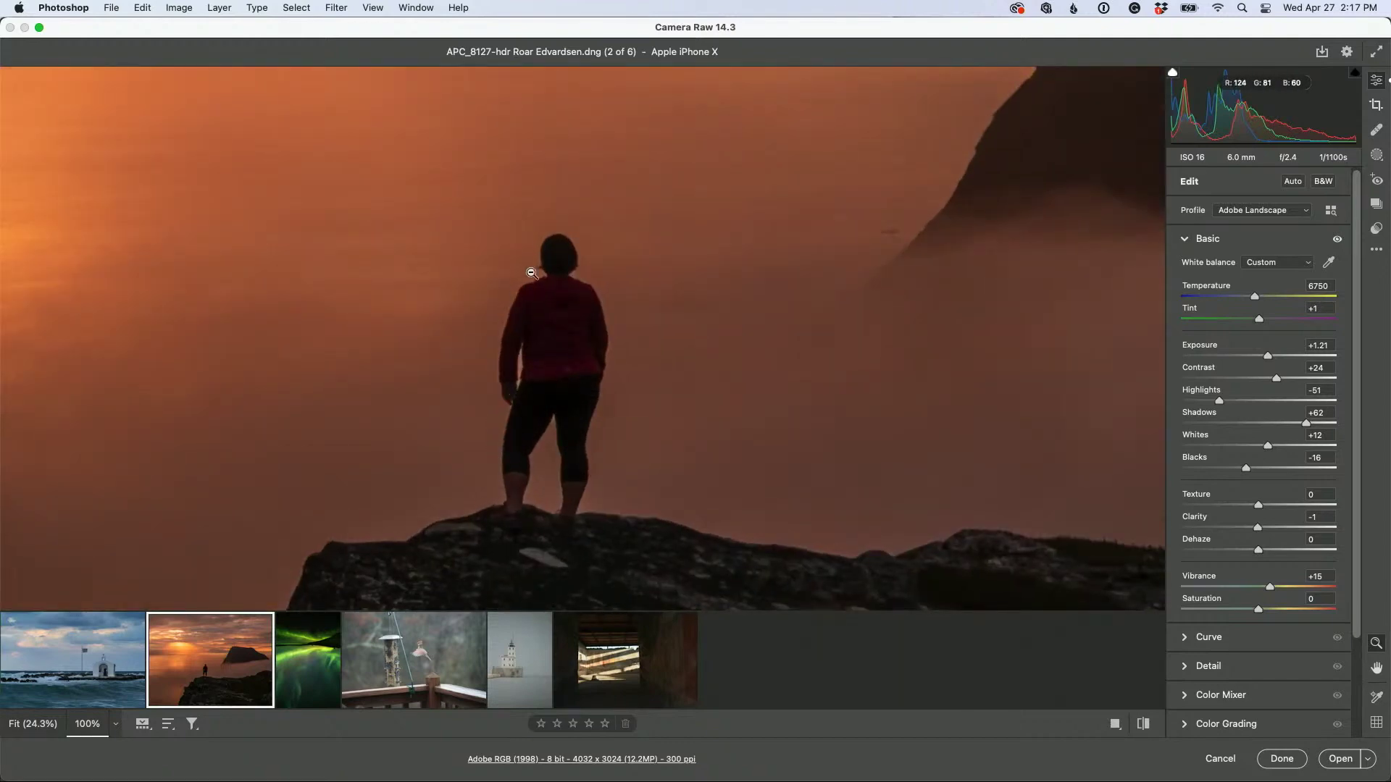
click(613, 451)
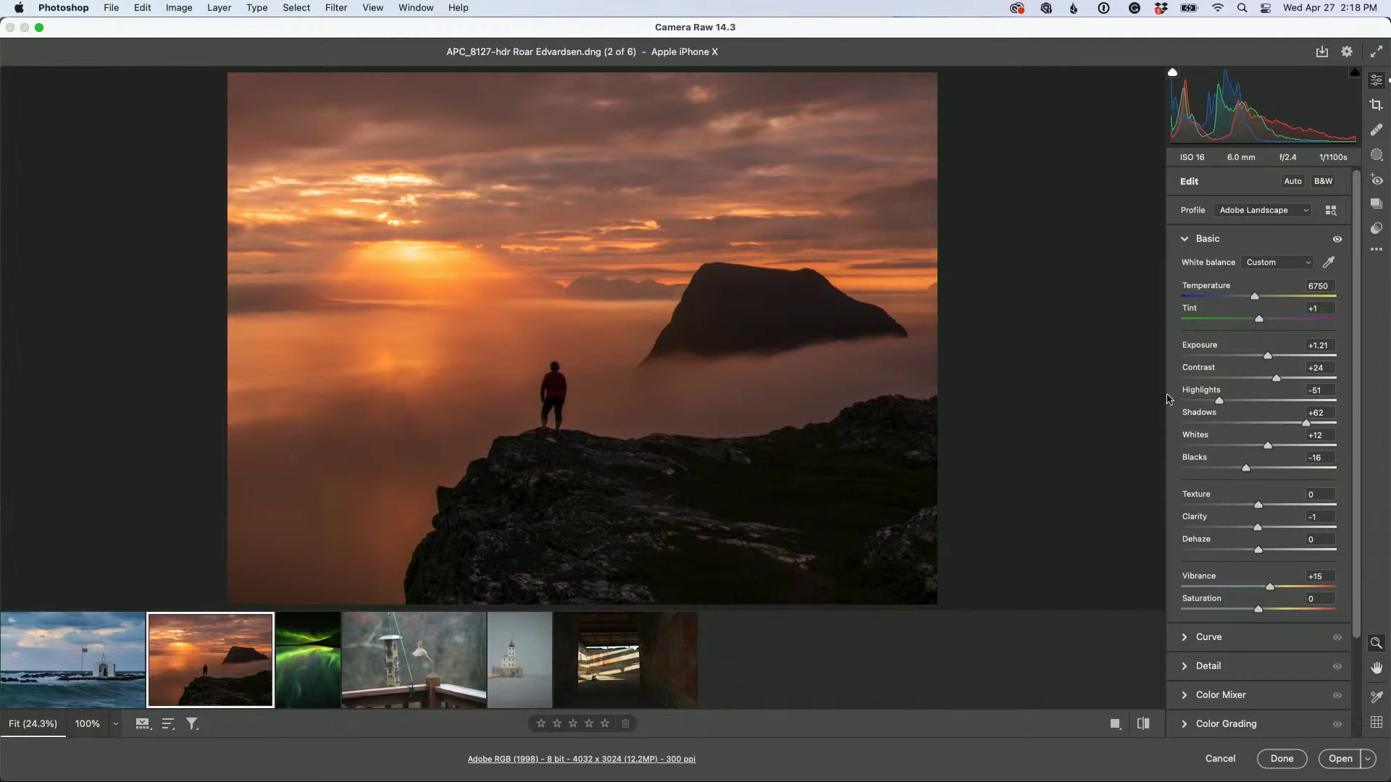
drag(1271, 447, 1307, 447)
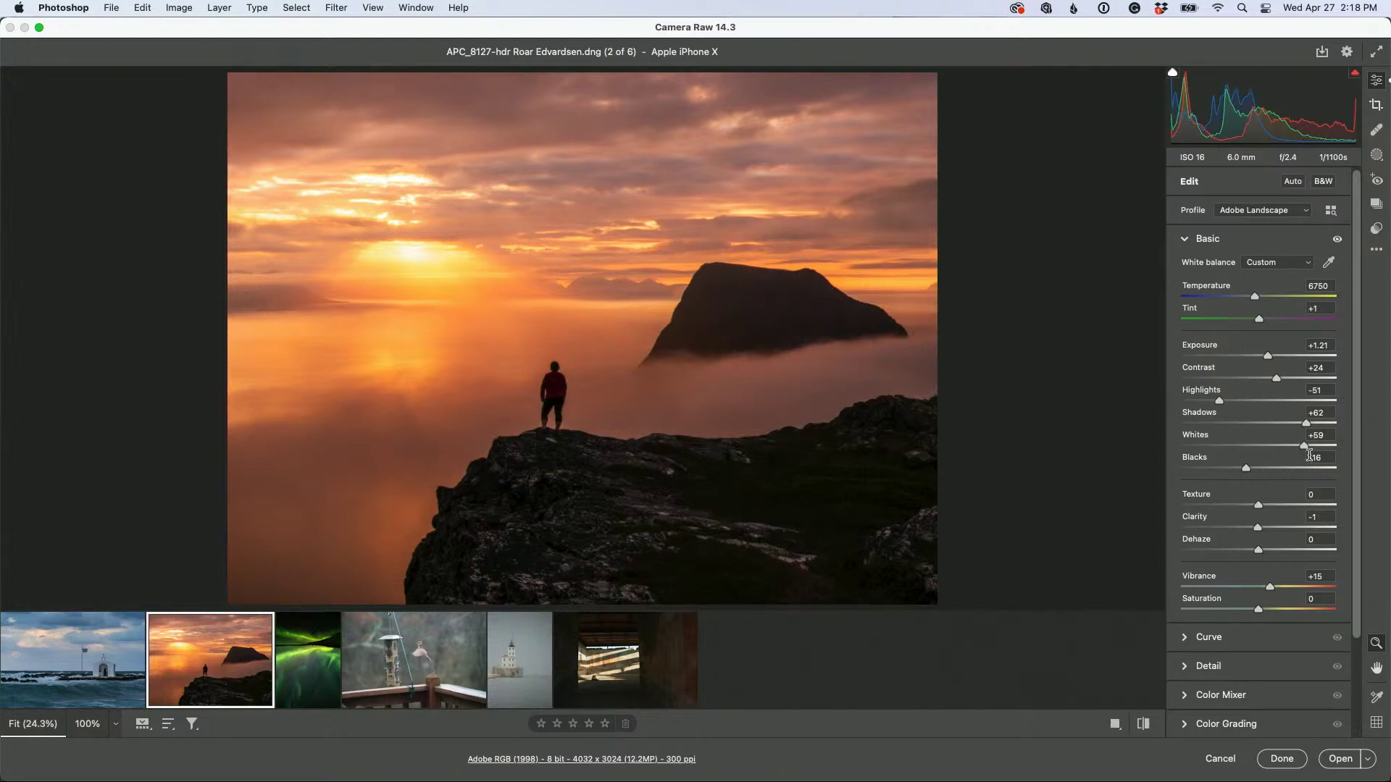
Paint a brush mask with Exposure +0.75 over the foreground cliff, and undo the extra stroke on the distant mountain
click(1376, 157)
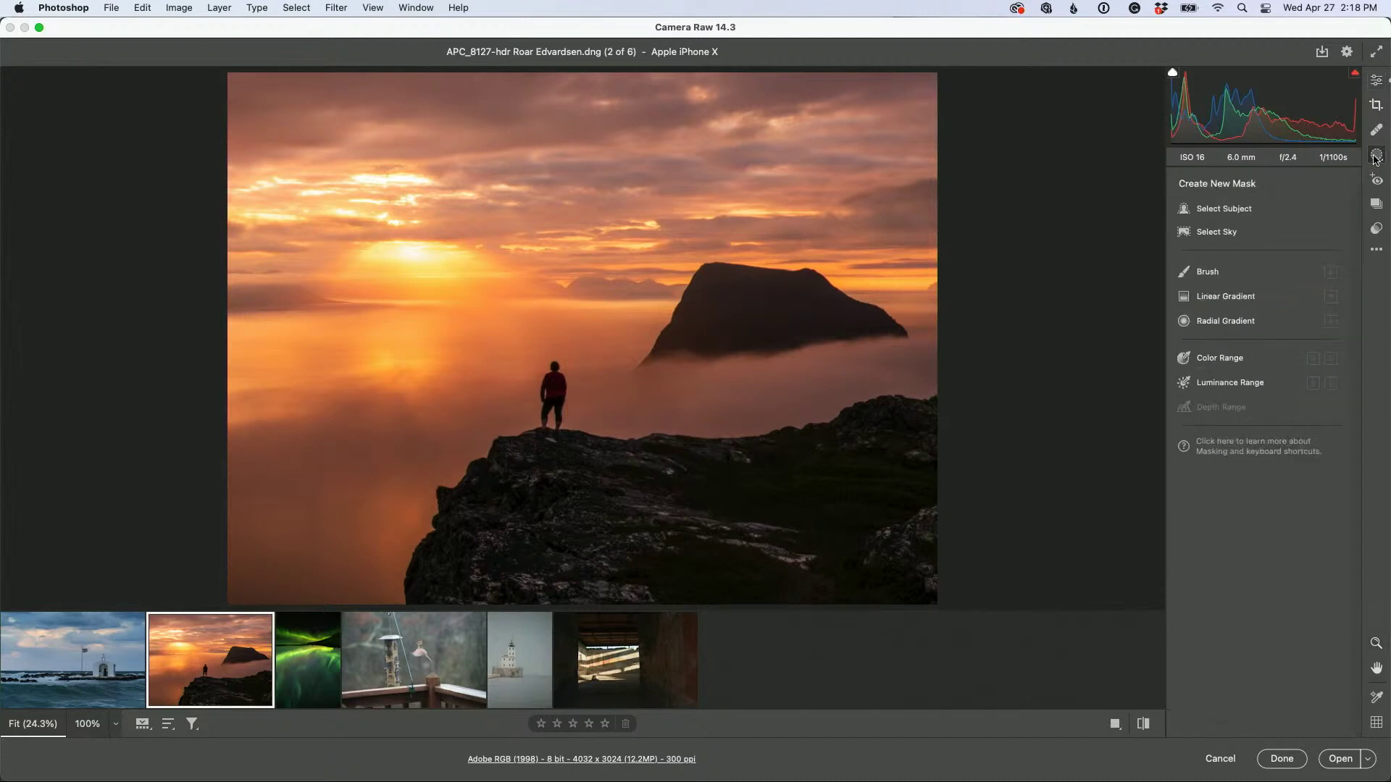
click(1208, 273)
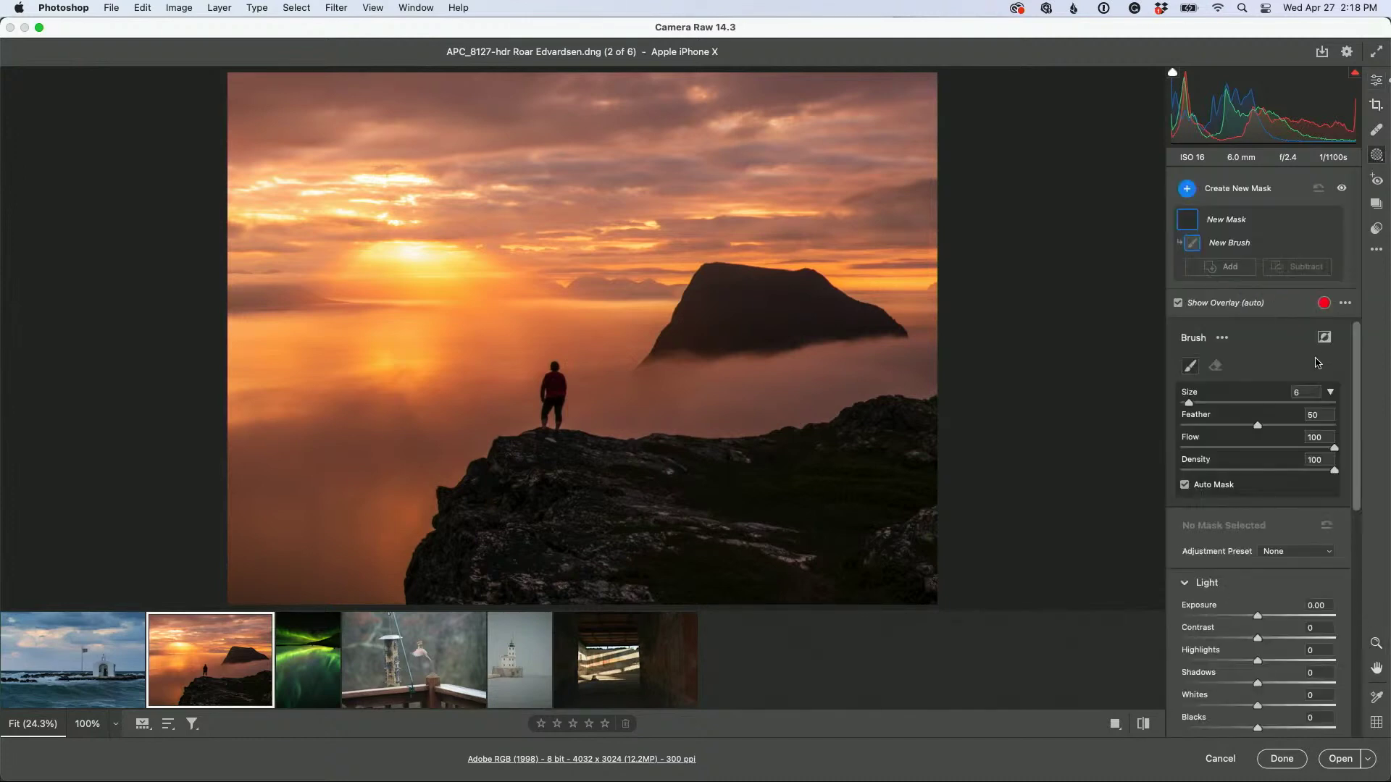
click(1273, 617)
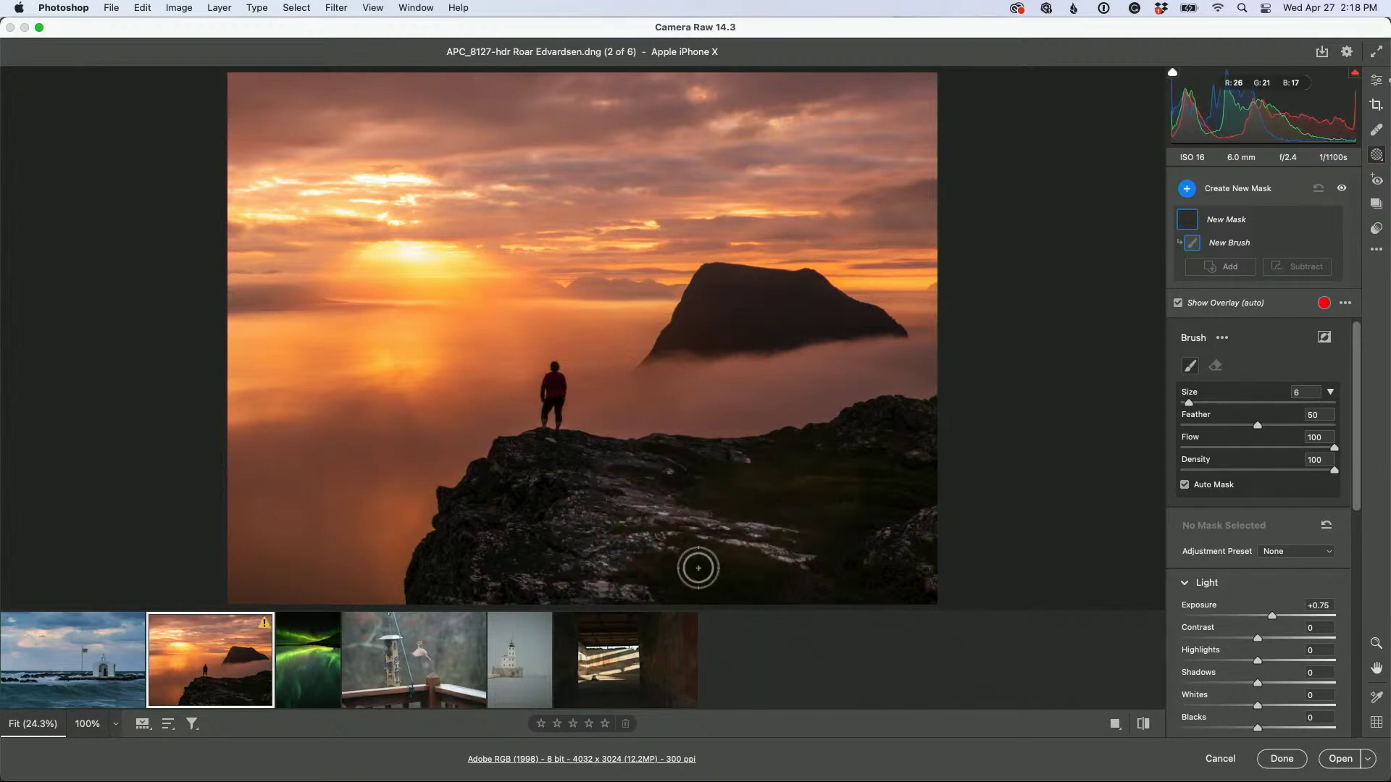
mouse_move(509, 498)
mouse_down()
mouse_move(621, 472)
mouse_move(813, 476)
mouse_move(768, 471)
mouse_move(893, 518)
mouse_move(829, 577)
mouse_move(935, 577)
mouse_move(926, 469)
mouse_up()
mouse_move(707, 310)
mouse_down()
mouse_move(752, 327)
mouse_move(707, 328)
mouse_move(772, 321)
mouse_move(686, 337)
mouse_move(719, 296)
mouse_move(825, 320)
mouse_up()
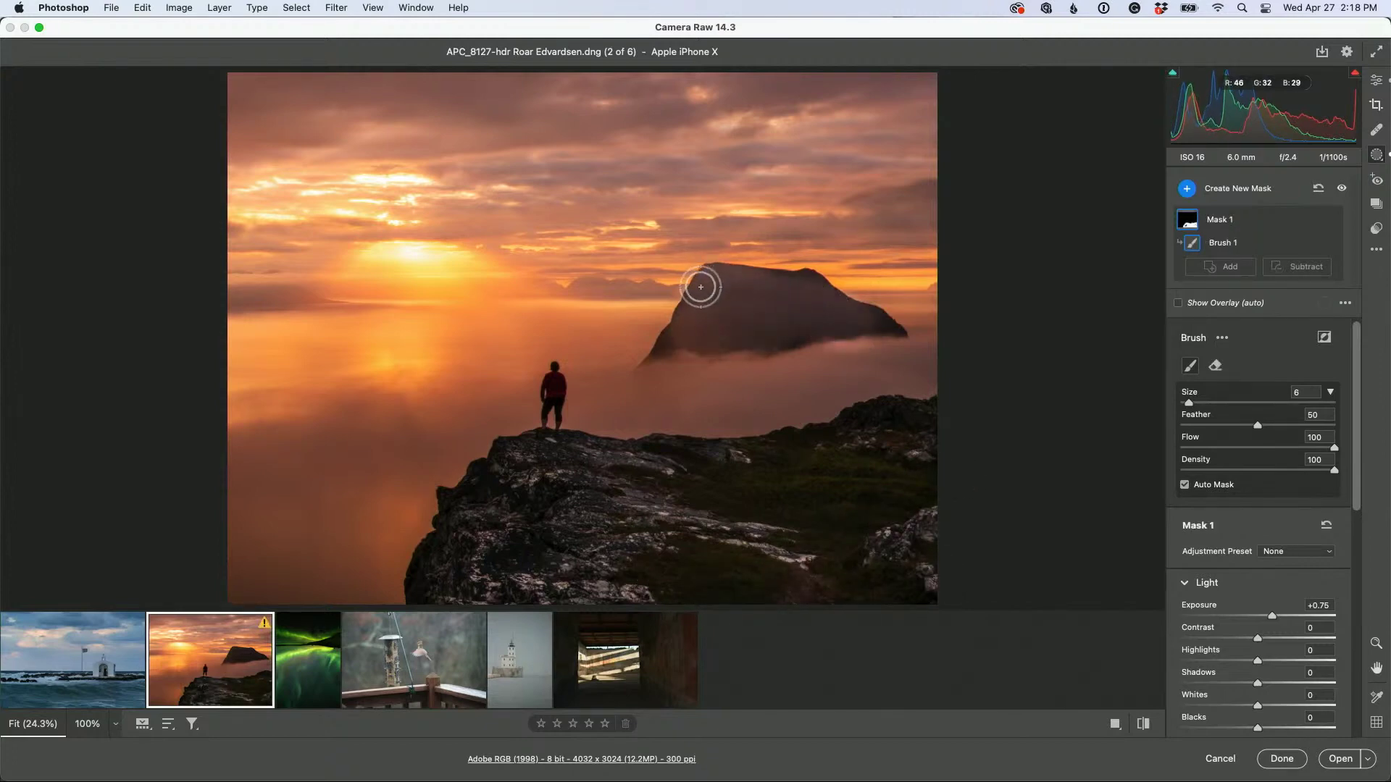
key(super+z)
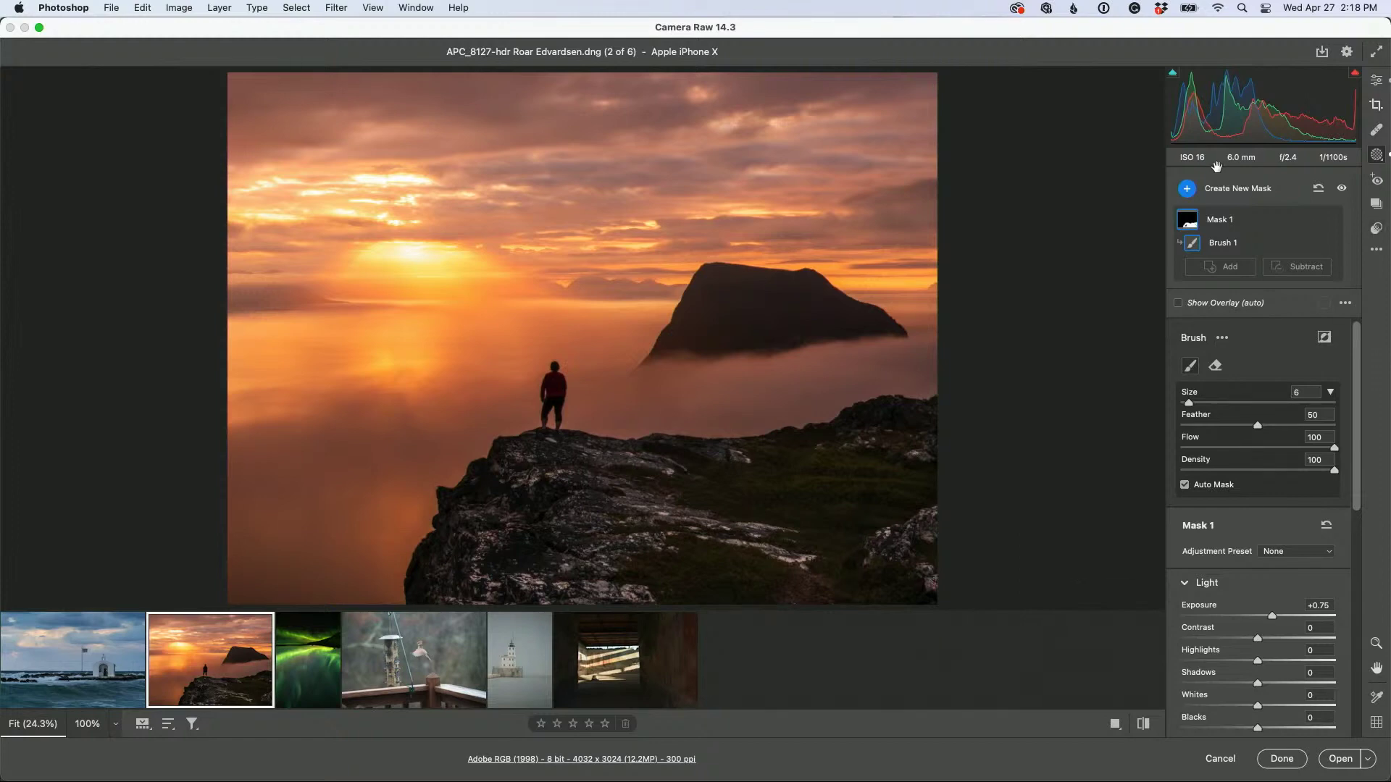
Add a linear gradient mask from the top of the sky down to the fog, with Exposure -0.55 and a warmer Temperature
click(1189, 189)
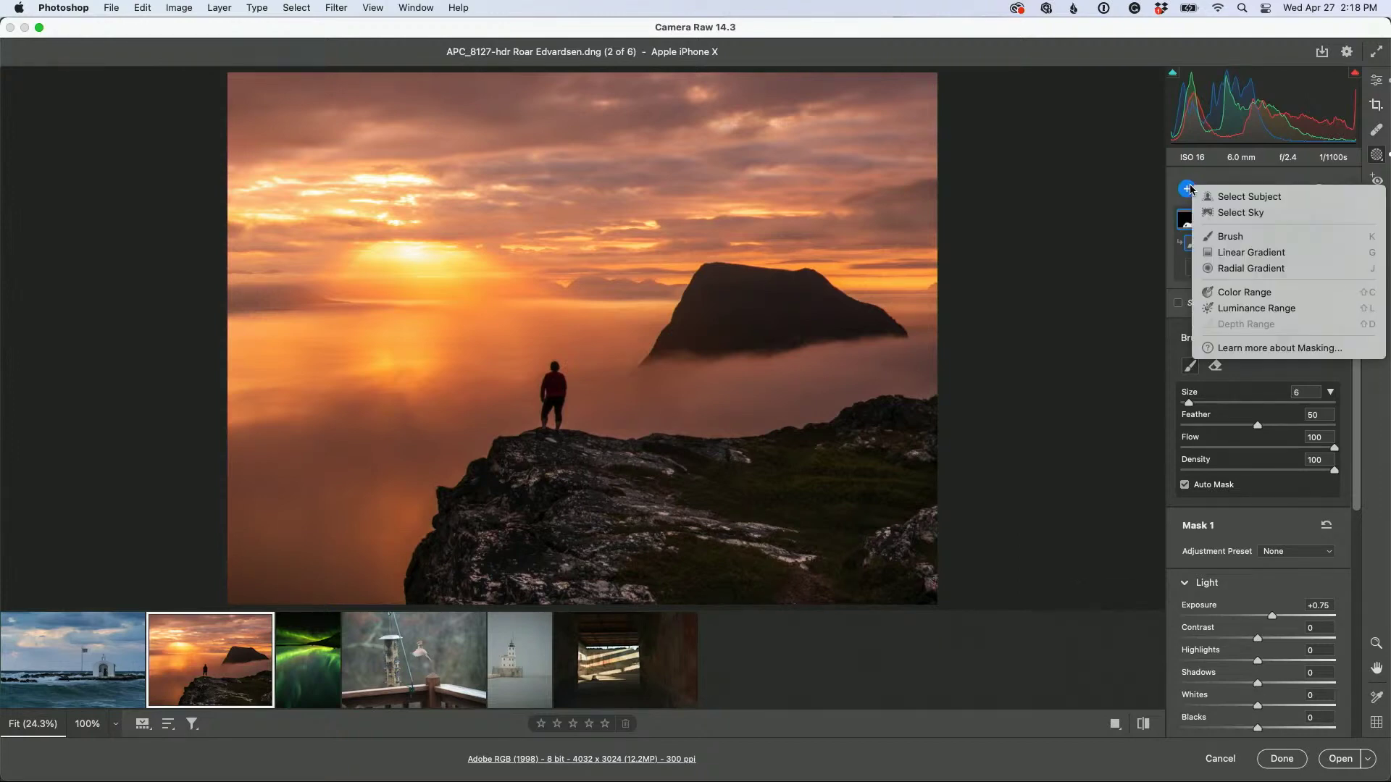
click(1222, 255)
drag(1258, 498, 1243, 497)
drag(586, 70, 587, 326)
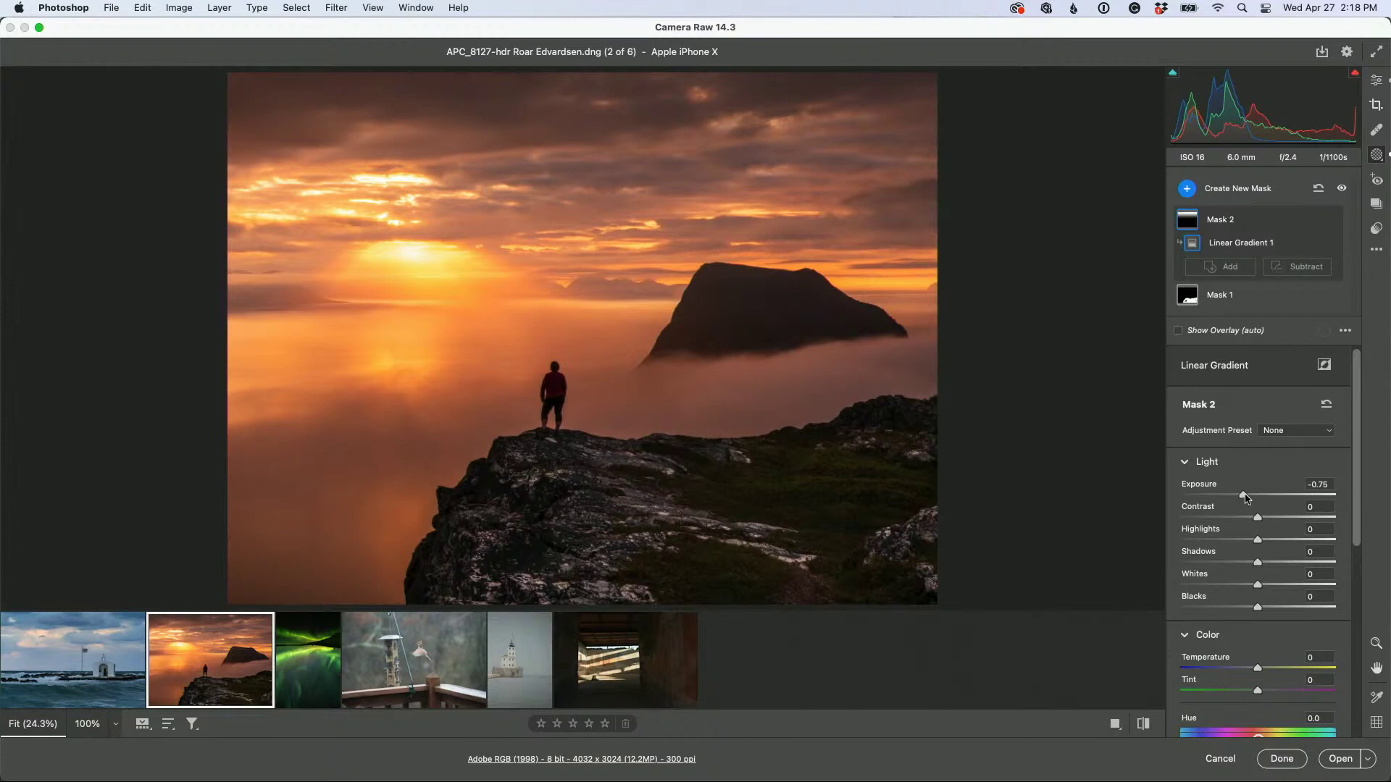
drag(1244, 497, 1248, 497)
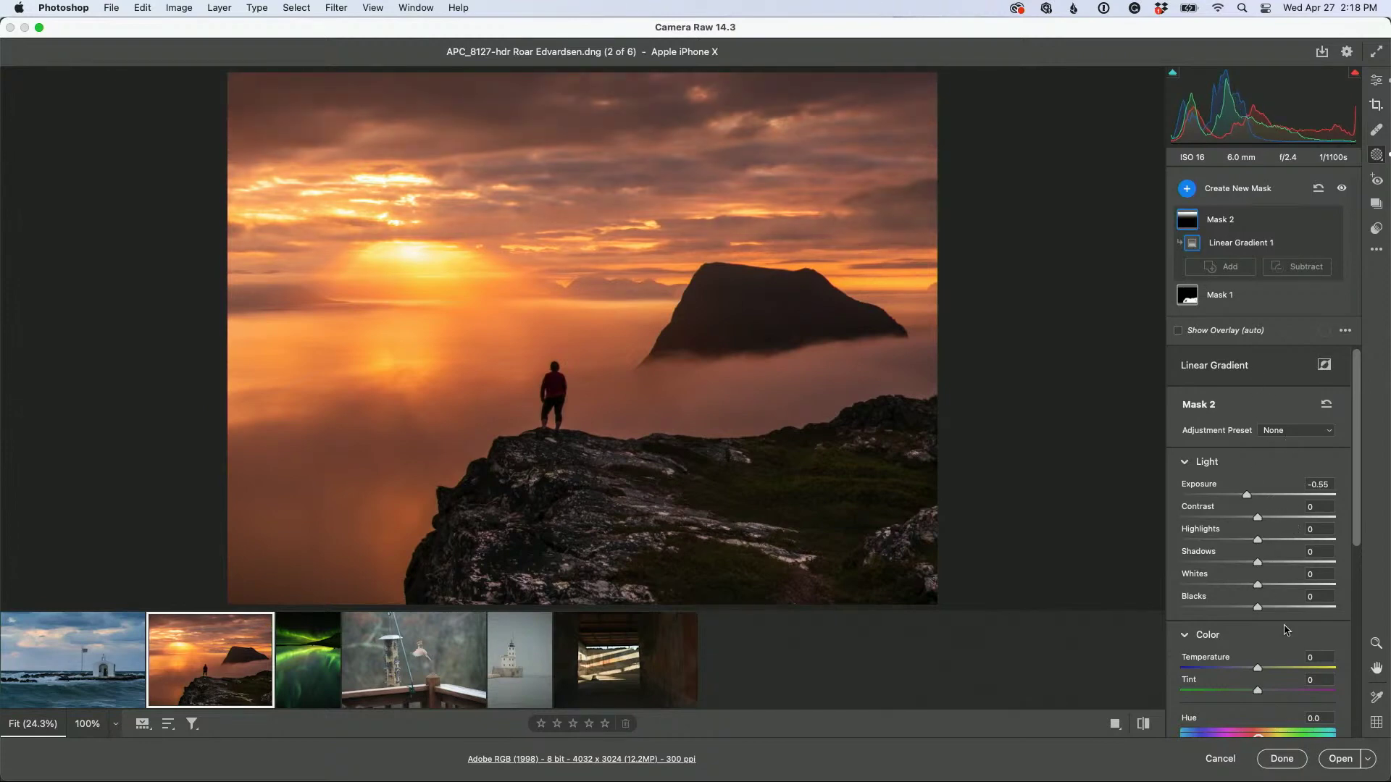
drag(1258, 668, 1275, 667)
Switch to the green aurora photo and rotate it 180 degrees so the sky is at the top
click(303, 663)
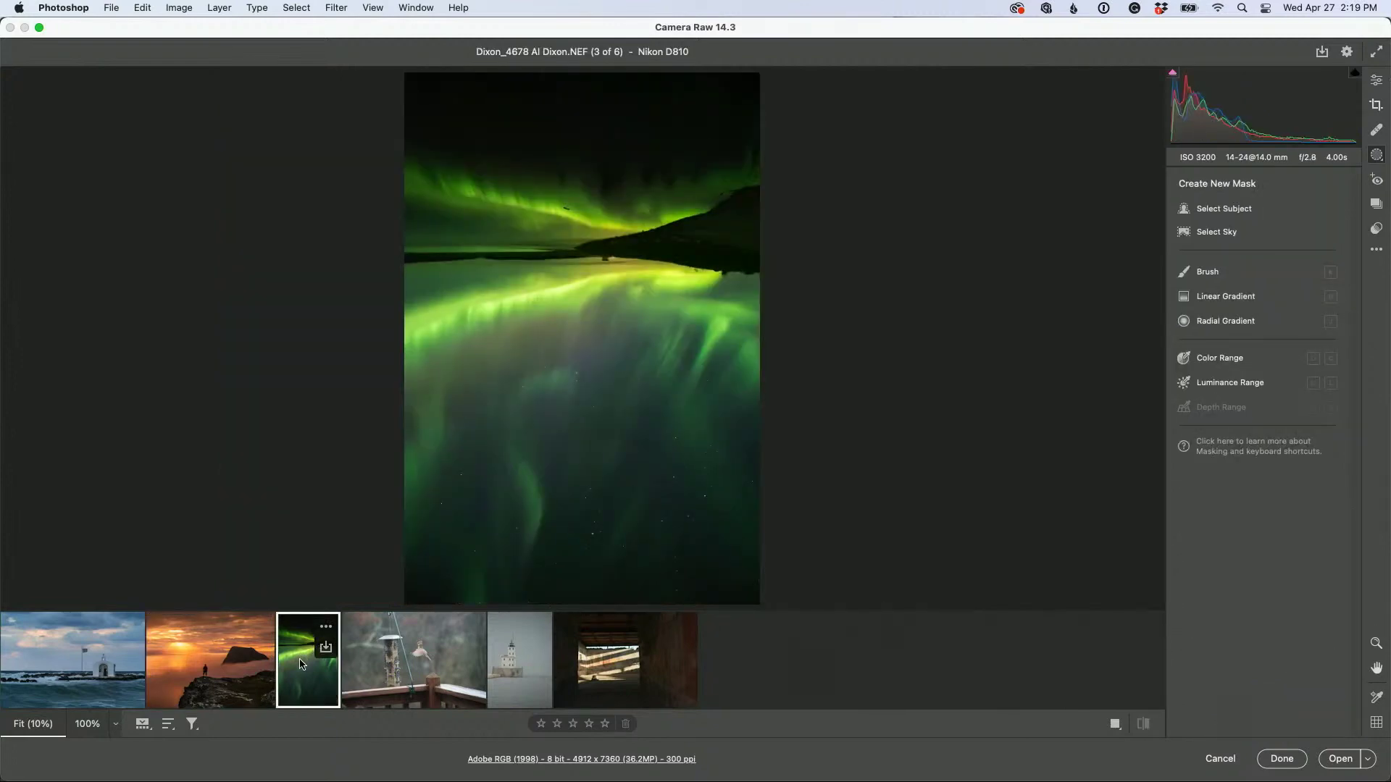
key(r)
key(r)
mouse_move(302, 664)
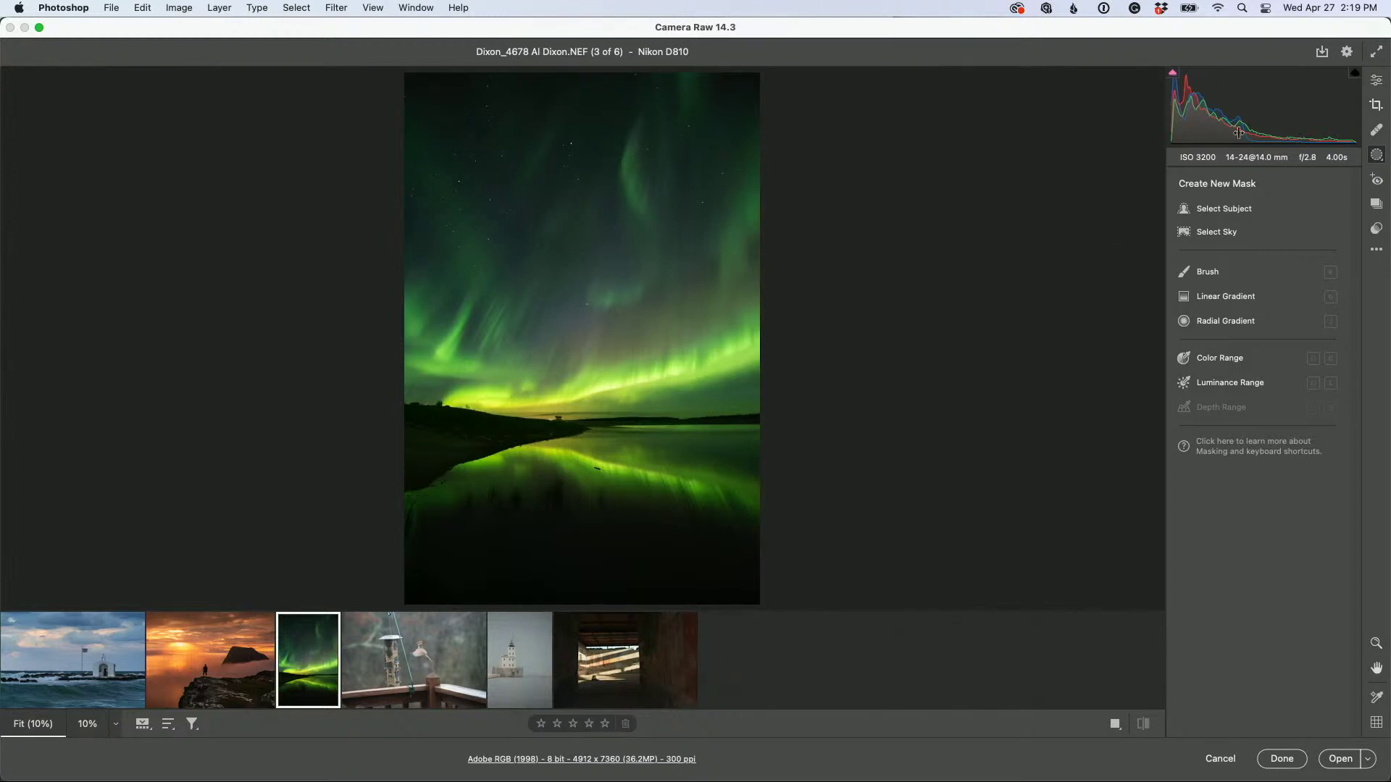
Apply Auto tone to the aurora photo and set Contrast +31, Whites +48 and Blacks -60
key(e)
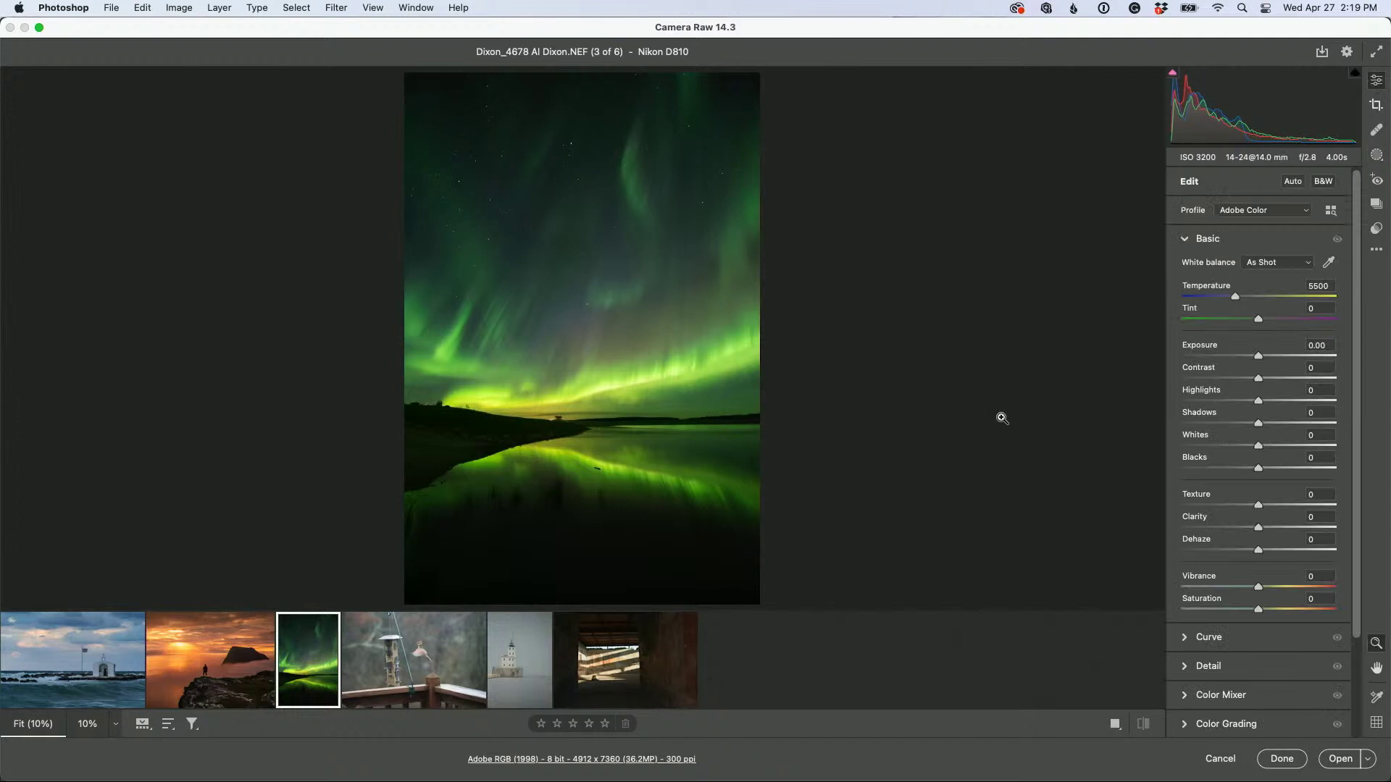
click(1293, 181)
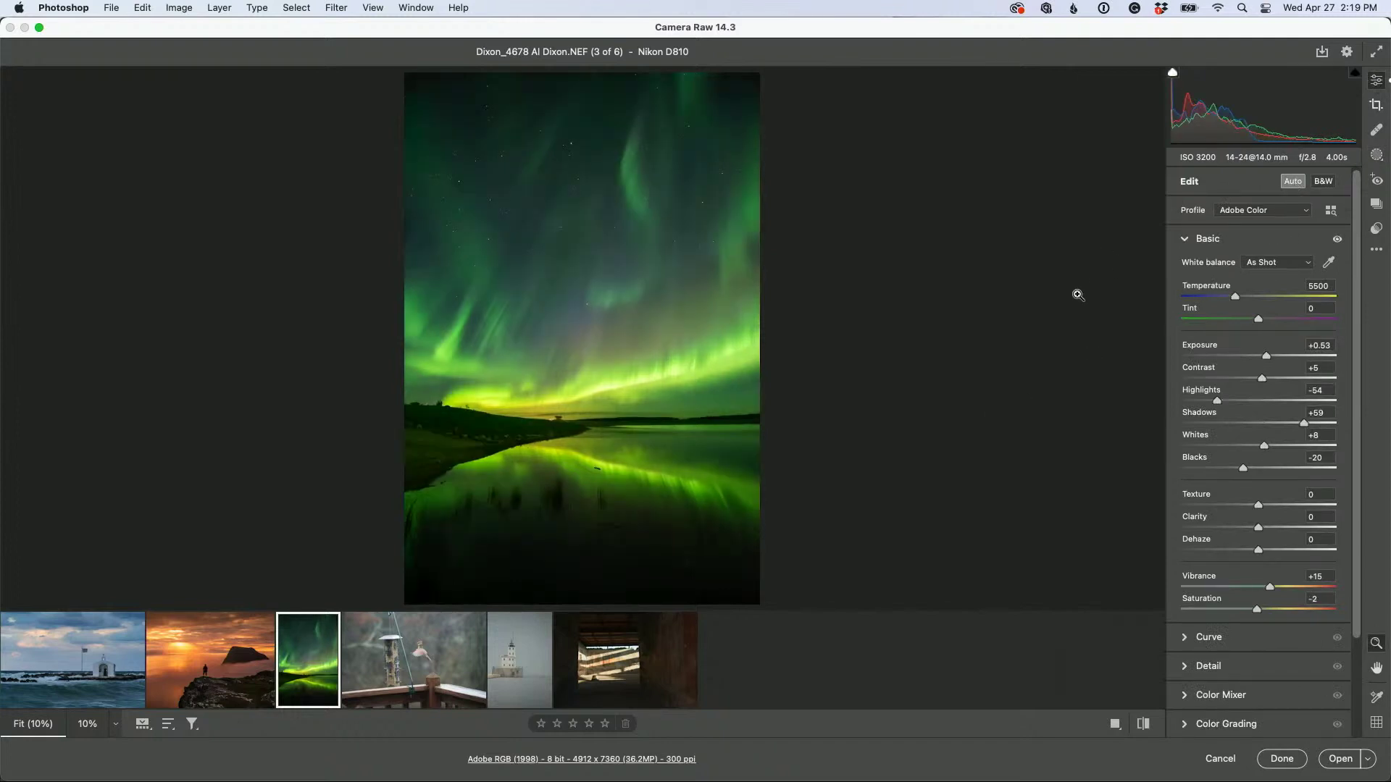
drag(1263, 378, 1281, 378)
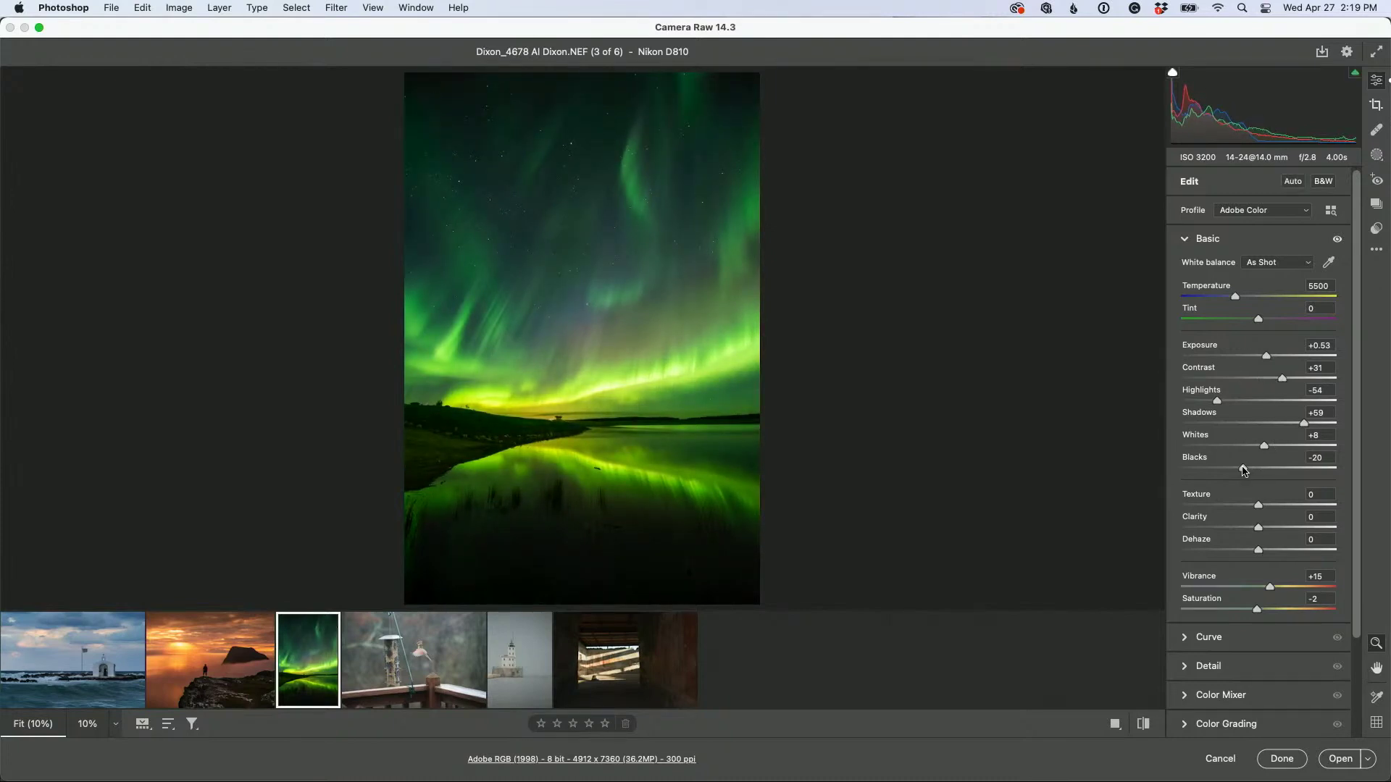
drag(1243, 471, 1212, 470)
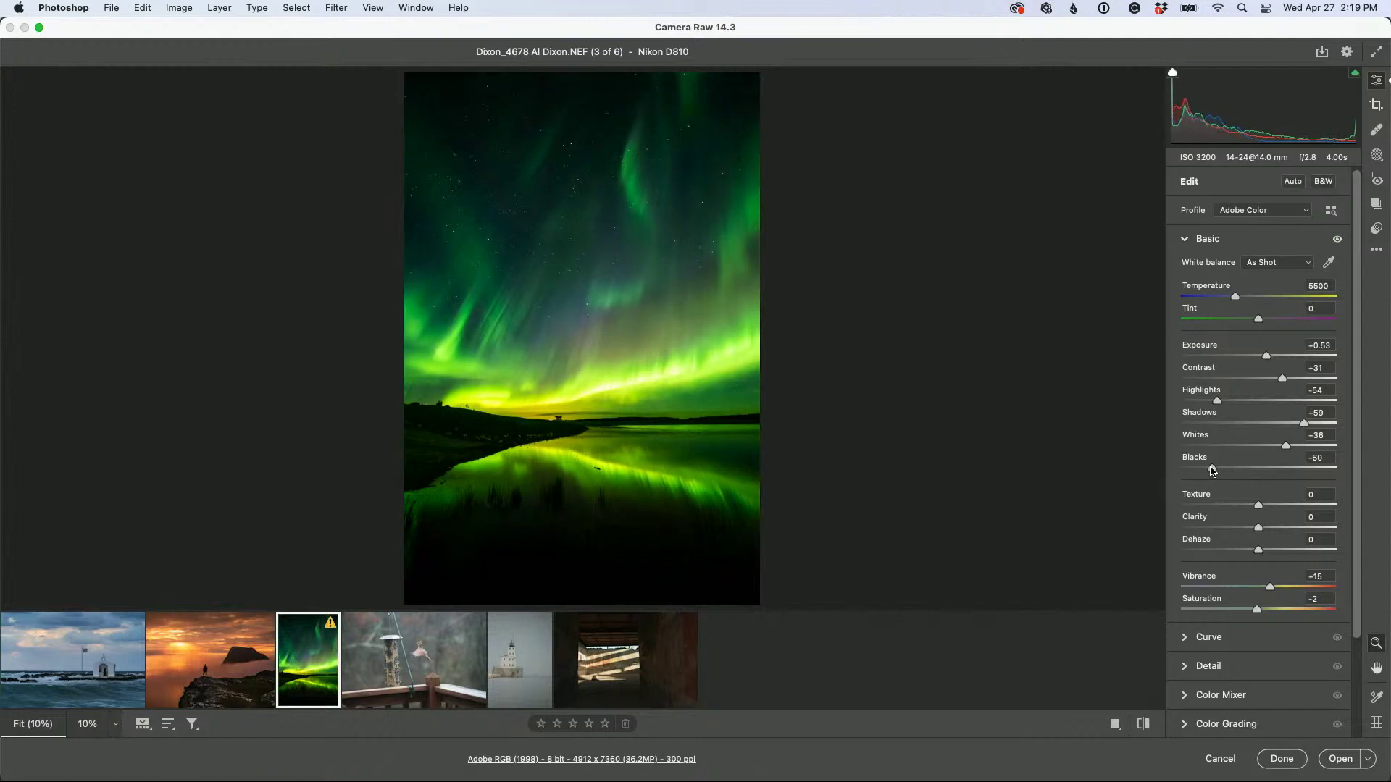
drag(1286, 446, 1297, 447)
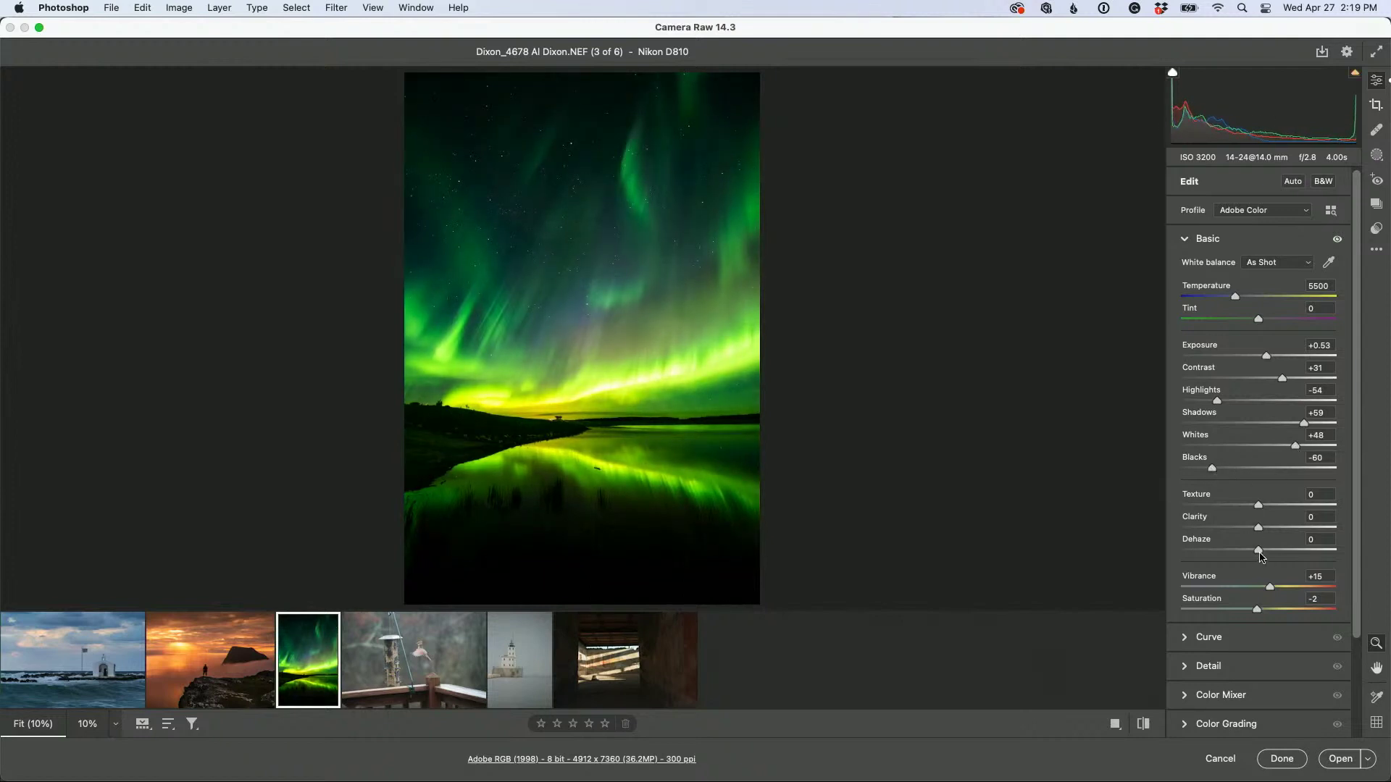
Set Texture +37, Clarity +21 and Dehaze +10 on the aurora photo, and compare before and after
mouse_move(1259, 505)
mouse_down()
mouse_move(1322, 500)
mouse_move(1273, 506)
mouse_move(1285, 509)
mouse_up()
drag(1258, 552, 1267, 552)
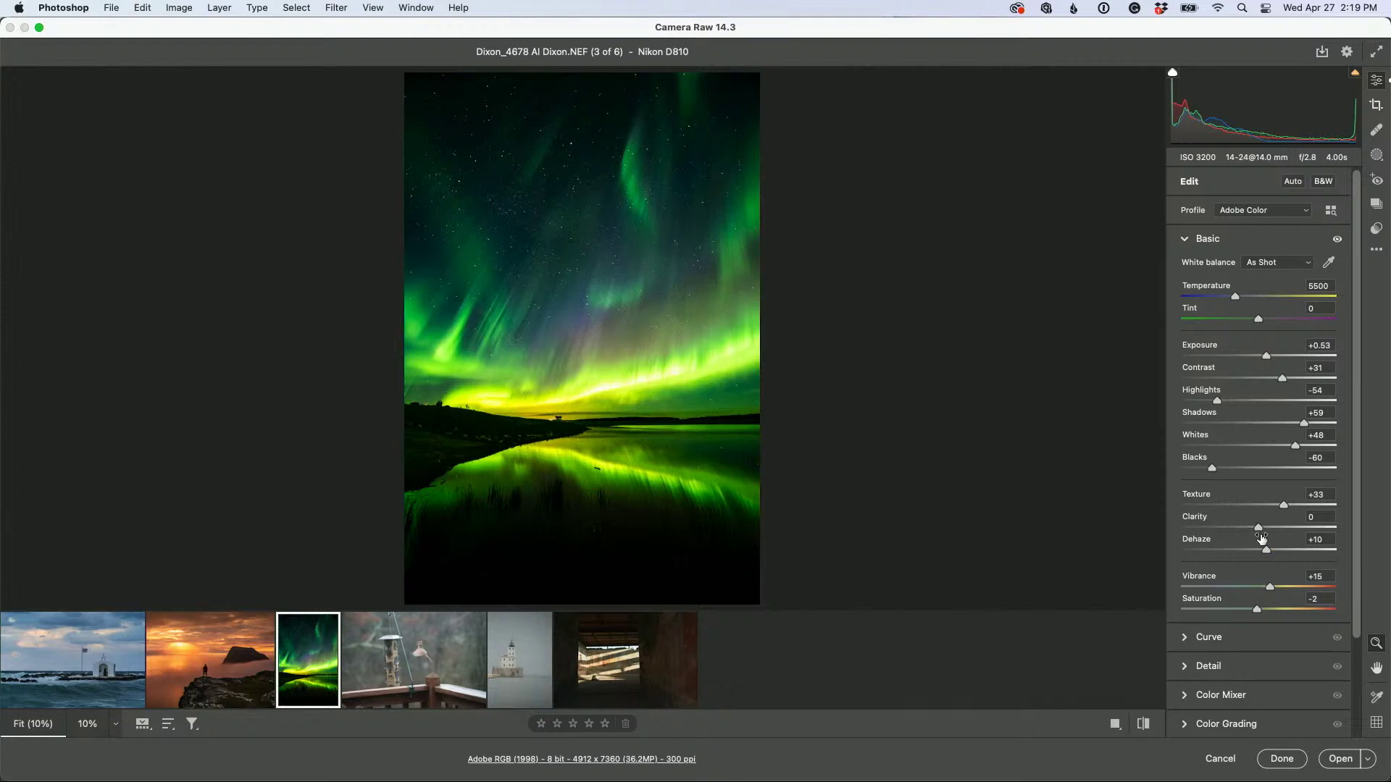
mouse_move(1259, 530)
mouse_down()
mouse_move(1242, 530)
mouse_move(1278, 530)
mouse_up()
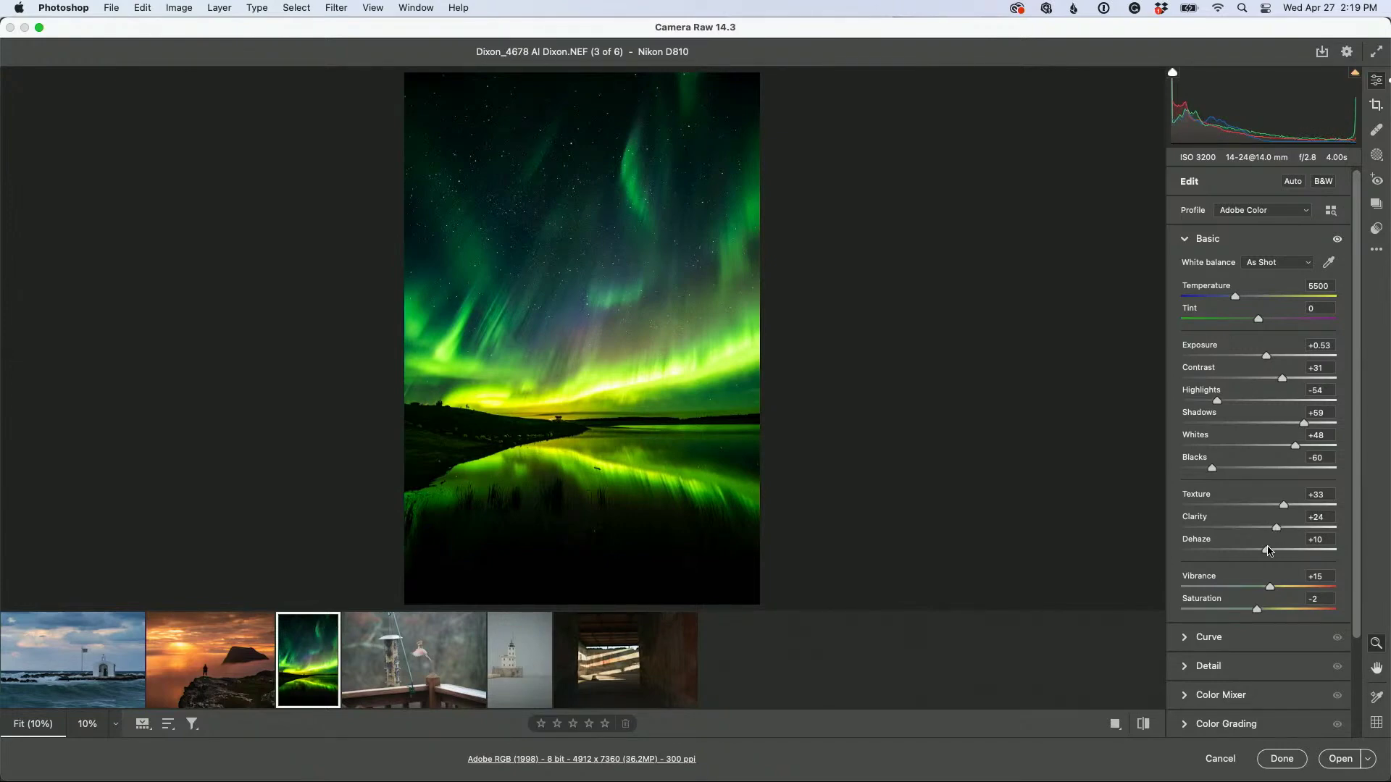
drag(1277, 530, 1289, 507)
click(1115, 723)
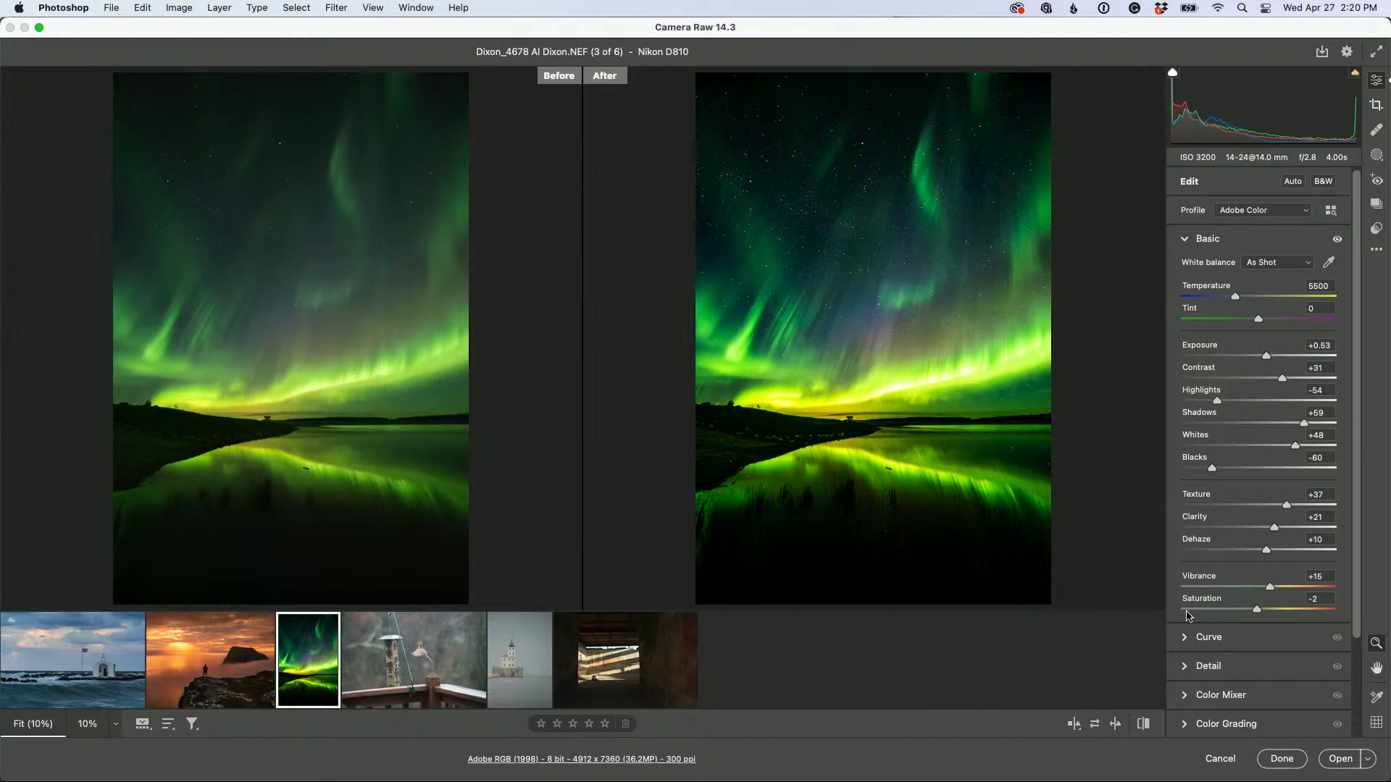
Switch to the photo of the cardinal at the bird feeder and return to the single-image view
click(416, 658)
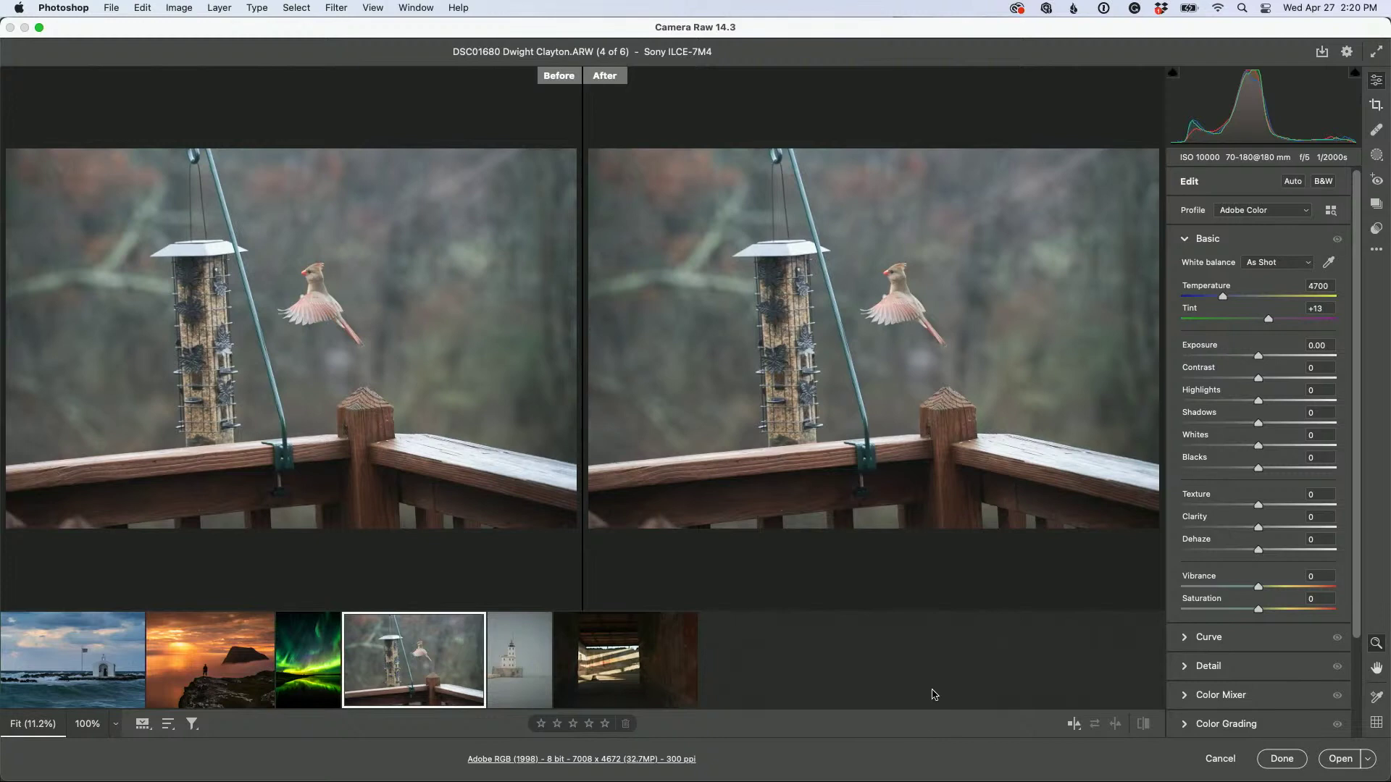
click(1072, 728)
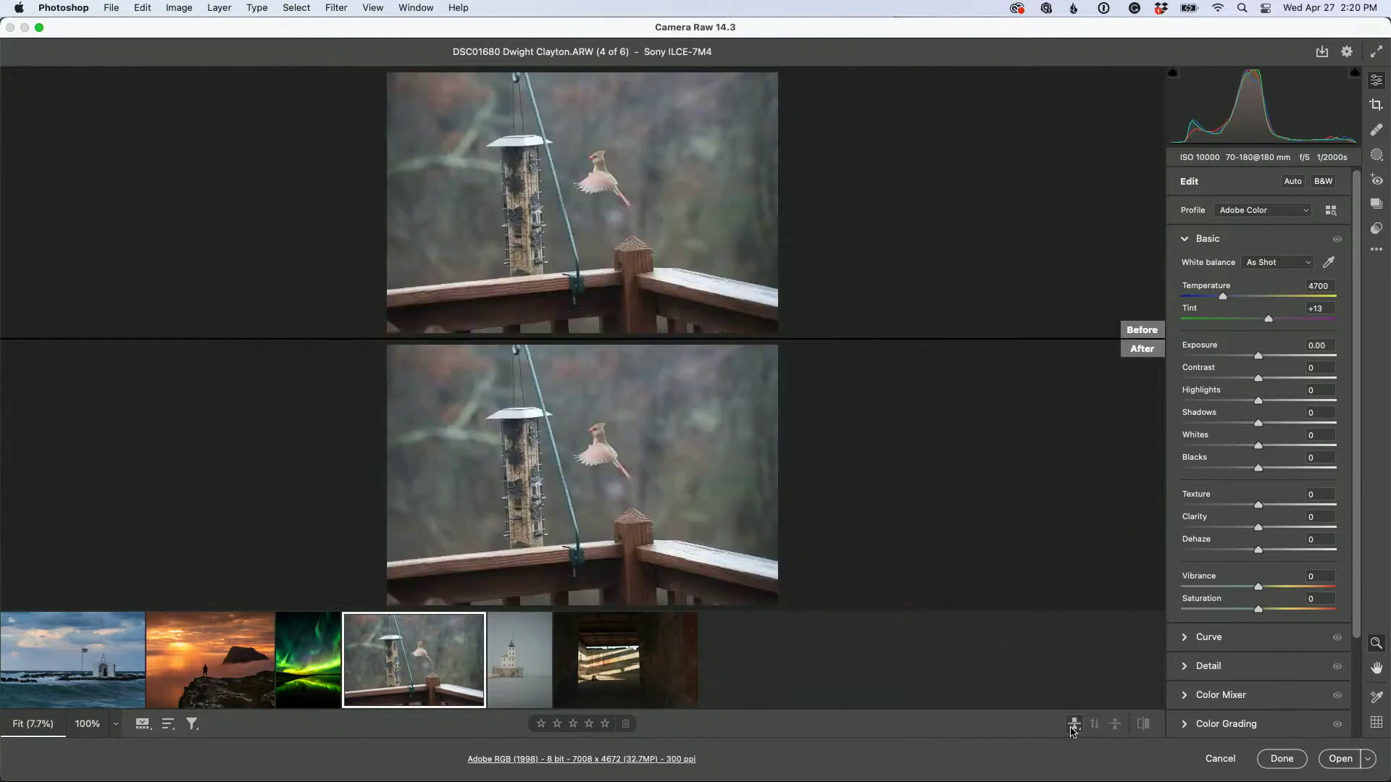
click(1072, 728)
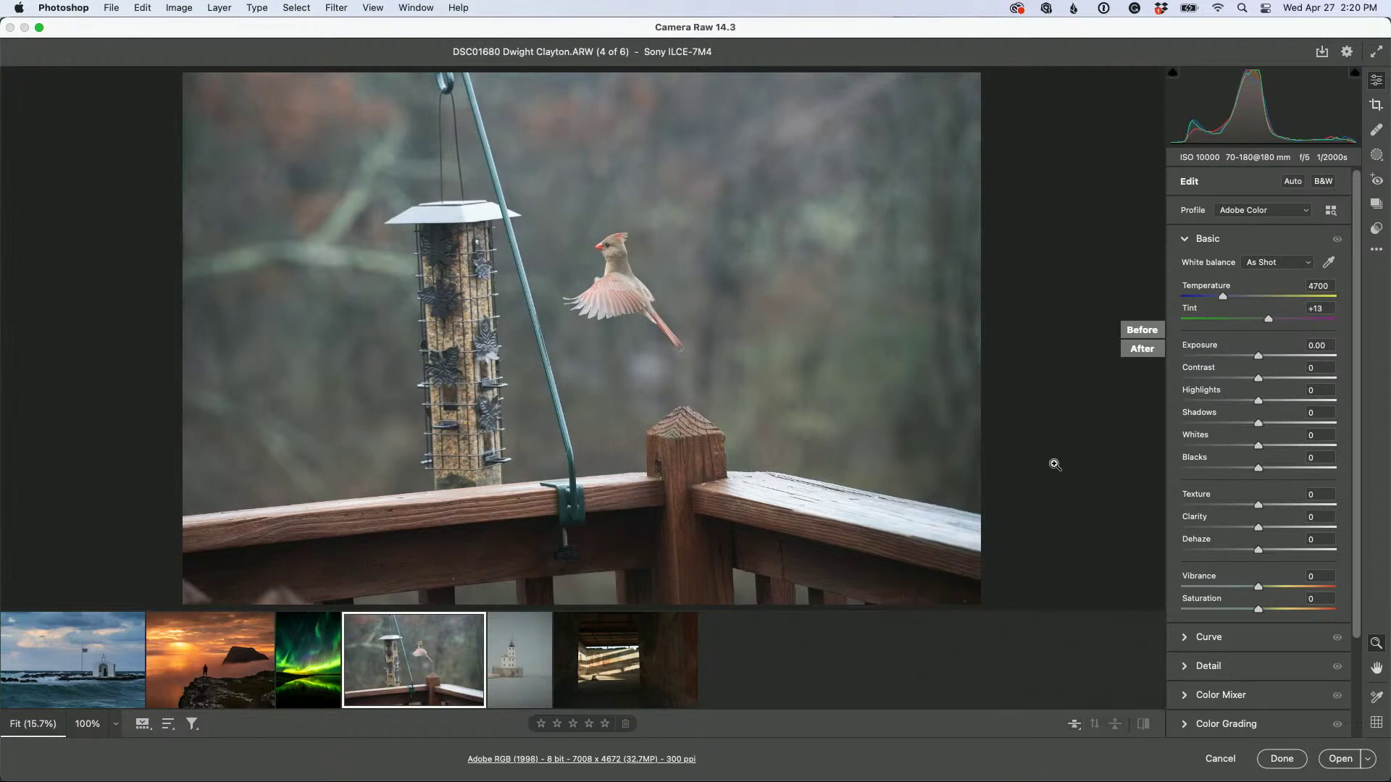
Crop the bird photo to the flying cardinal and upper feeder at the original aspect ratio, about 3153 x 2102 pixels
click(1376, 105)
drag(262, 551, 348, 473)
drag(624, 354, 768, 252)
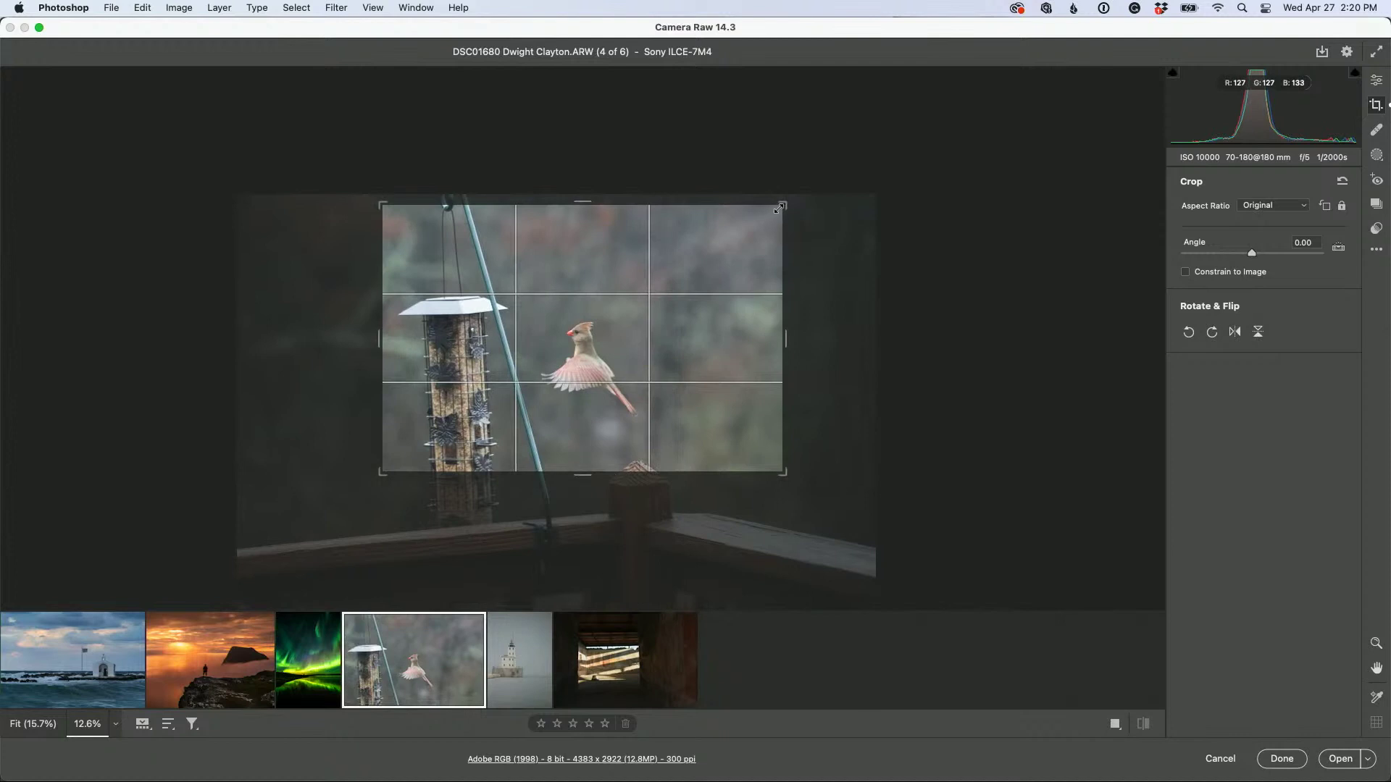
drag(782, 205, 670, 280)
drag(627, 360, 601, 389)
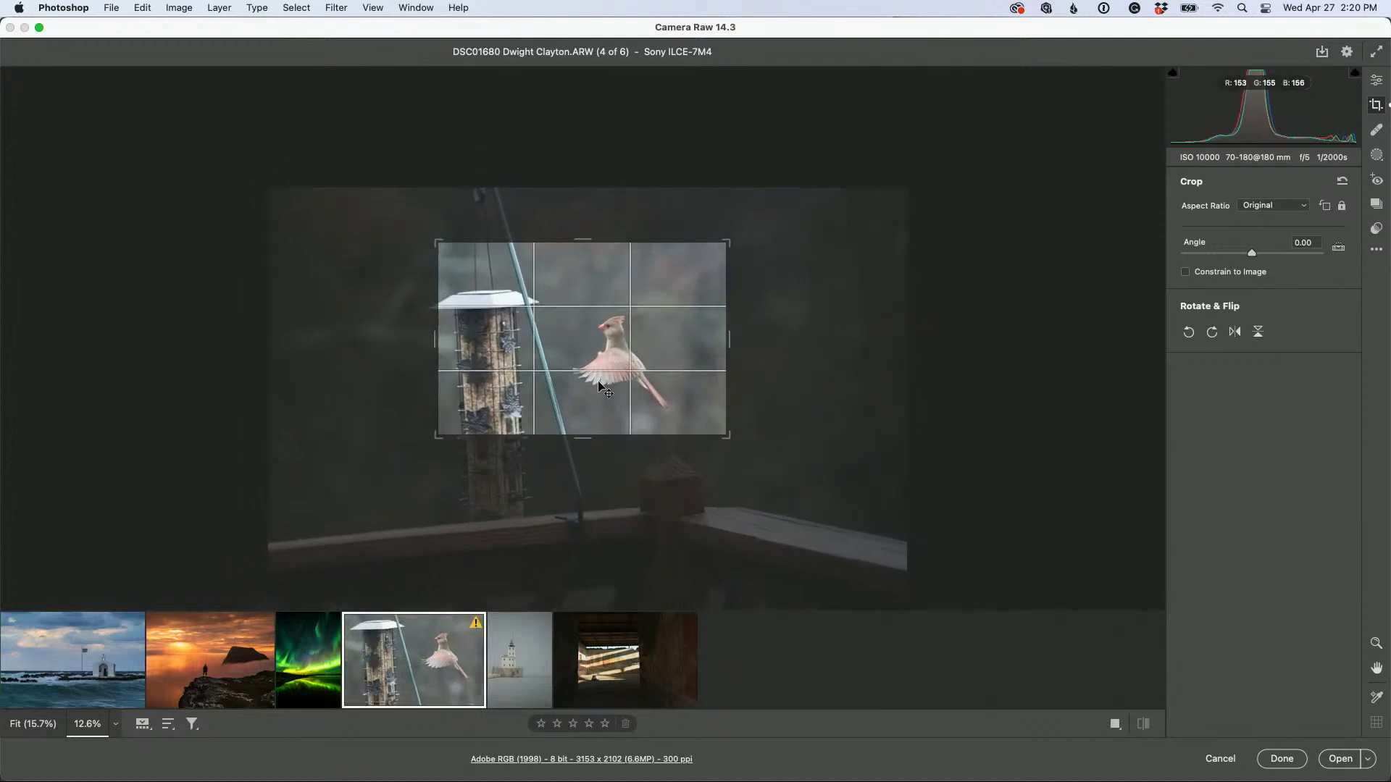
key(Return)
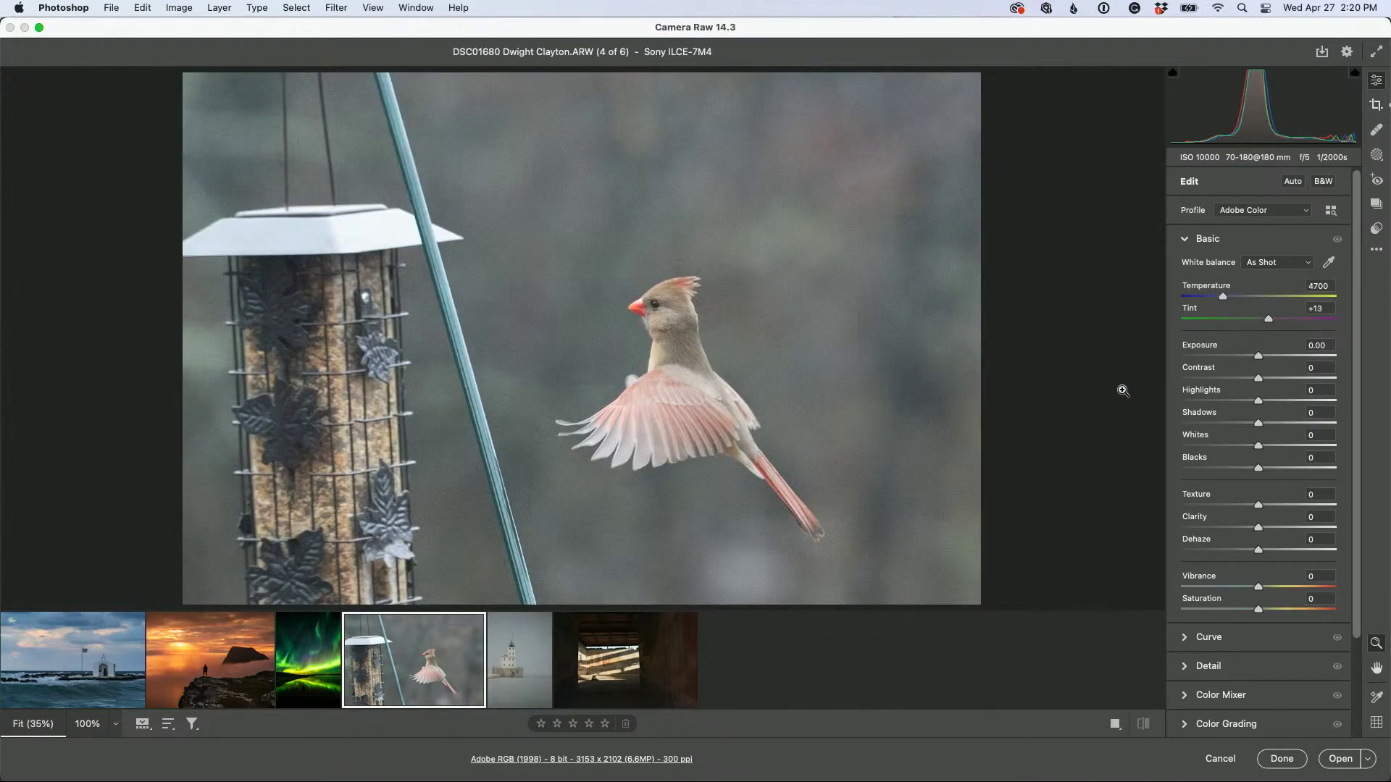
Rotate the bird photo's crop to an angle of 2.28 and enlarge it to about 3294 x 2196 pixels
click(1380, 112)
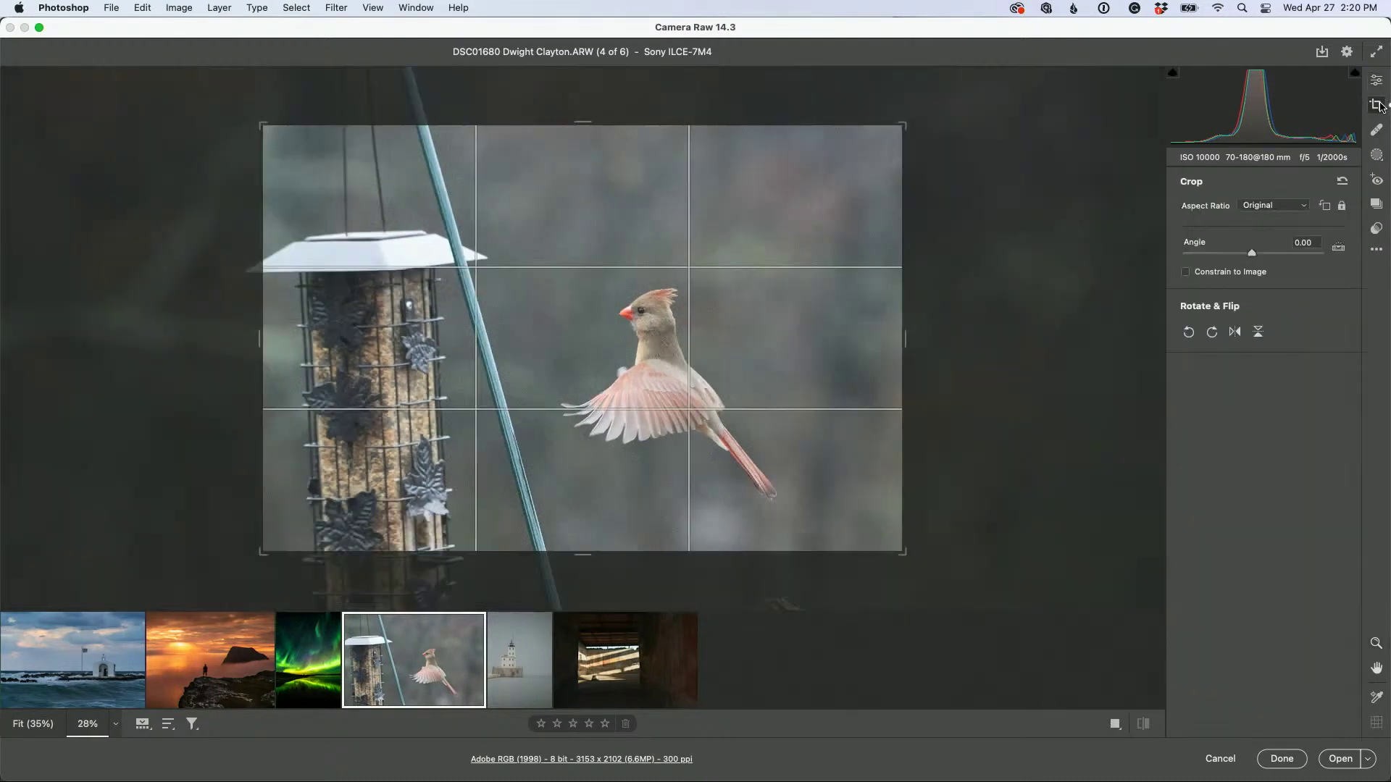
drag(921, 267, 926, 284)
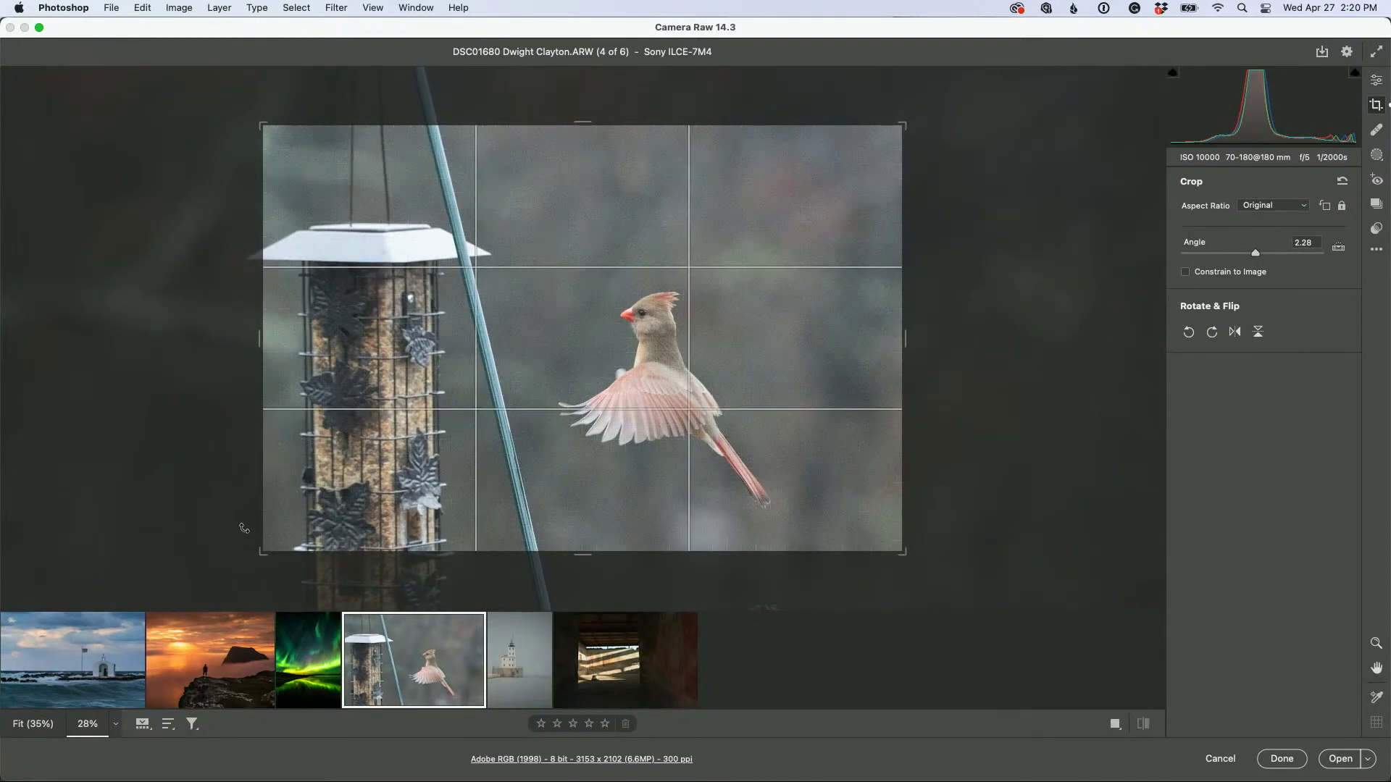
drag(261, 551, 247, 567)
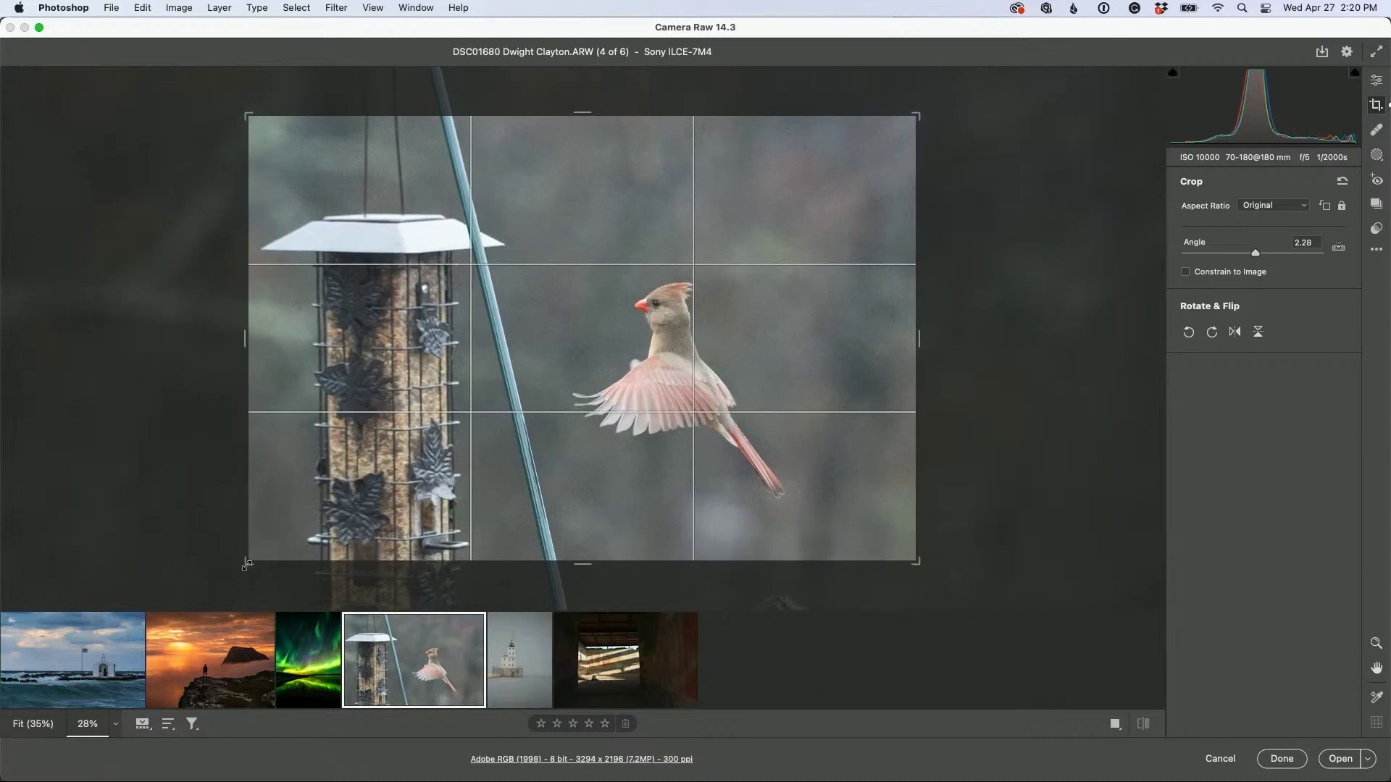
key(Return)
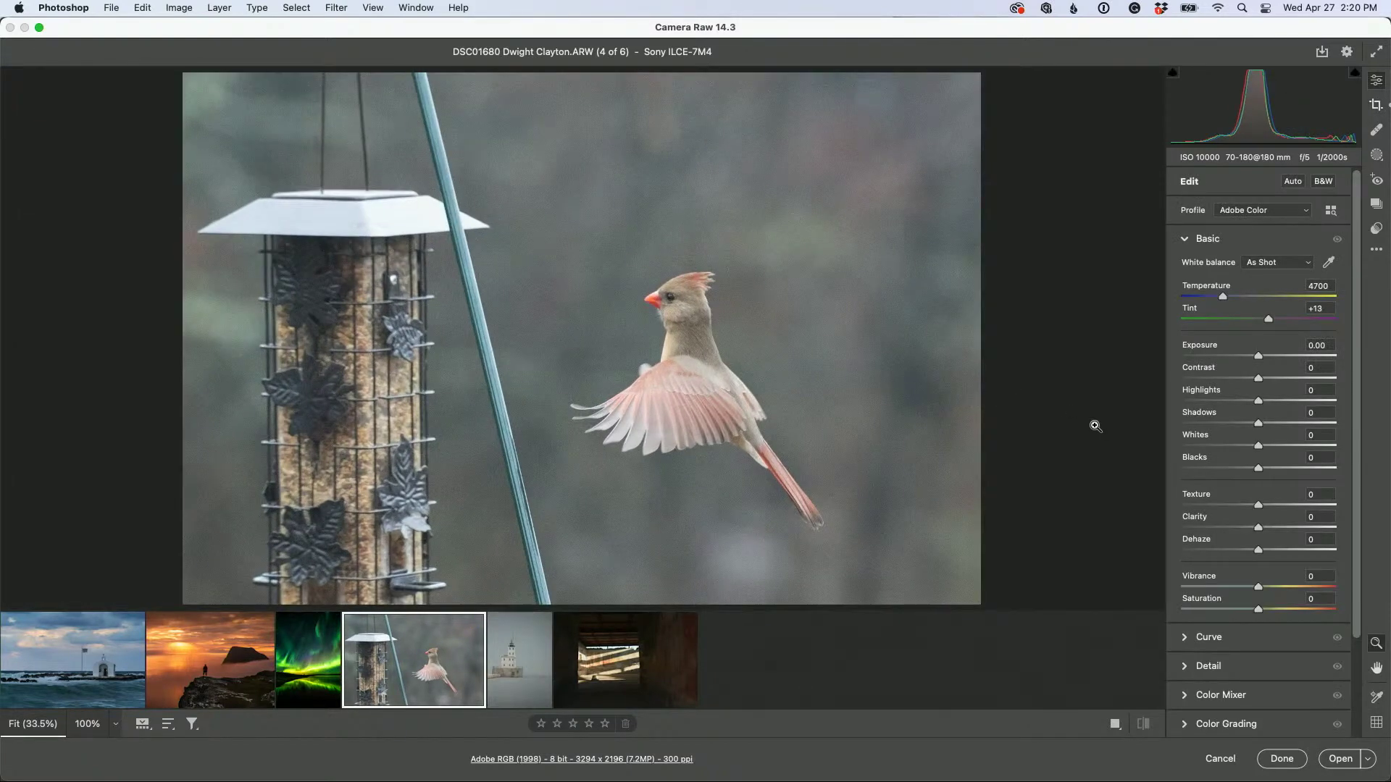
Apply Auto tone to the bird photo and change its profile to Adobe Landscape
click(1293, 181)
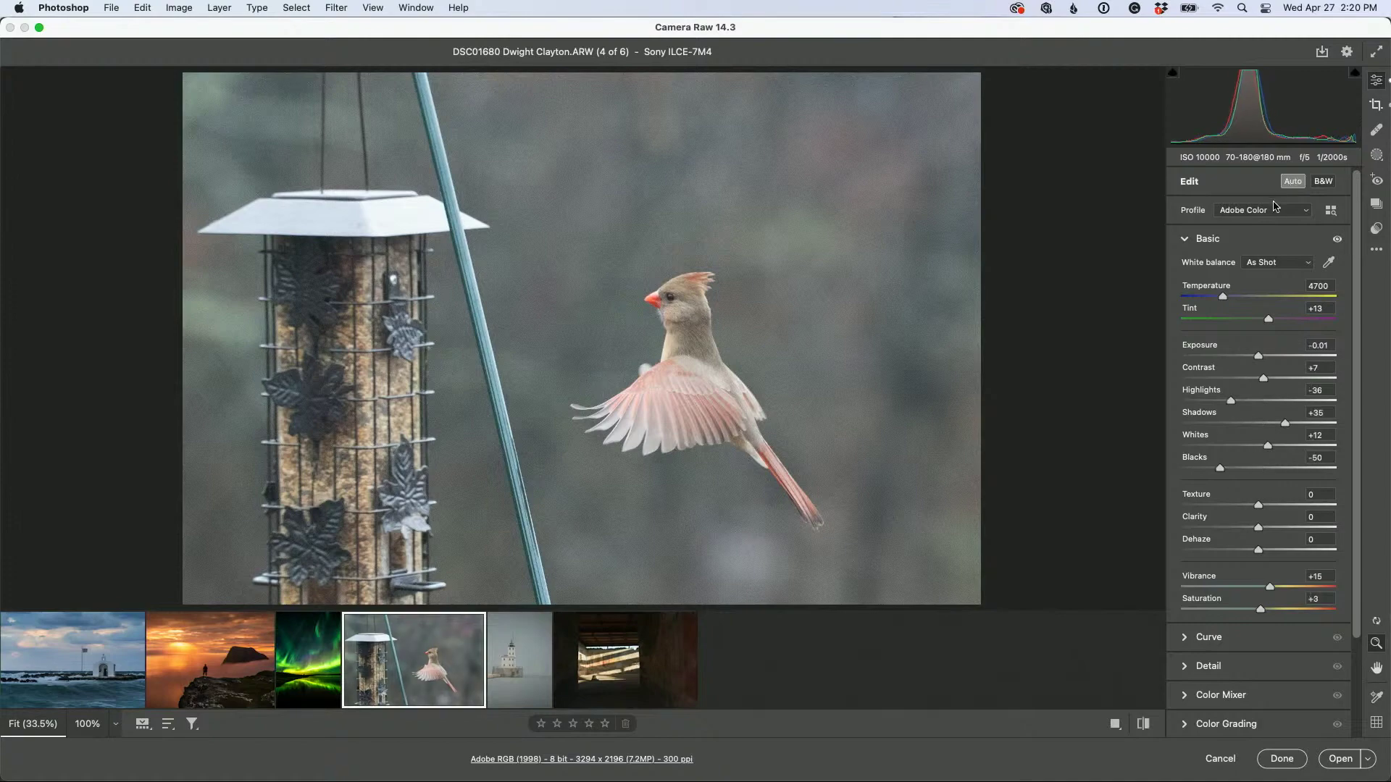
click(1275, 207)
click(1275, 226)
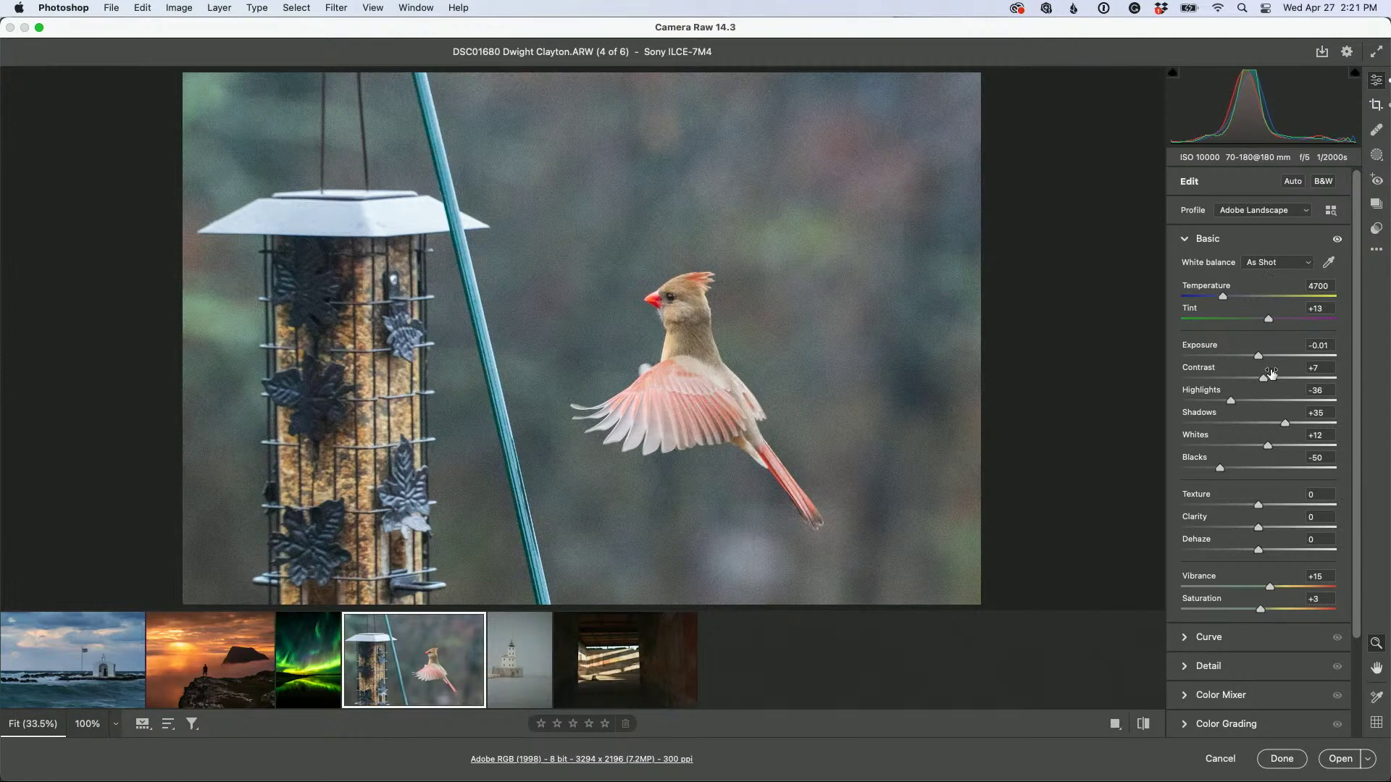
Set Contrast +31, Texture +22 and Clarity +10 on the bird photo, and inspect the background noise at 100%
drag(1265, 378, 1284, 378)
mouse_move(1258, 505)
mouse_down()
mouse_move(1276, 506)
mouse_move(1267, 529)
mouse_up()
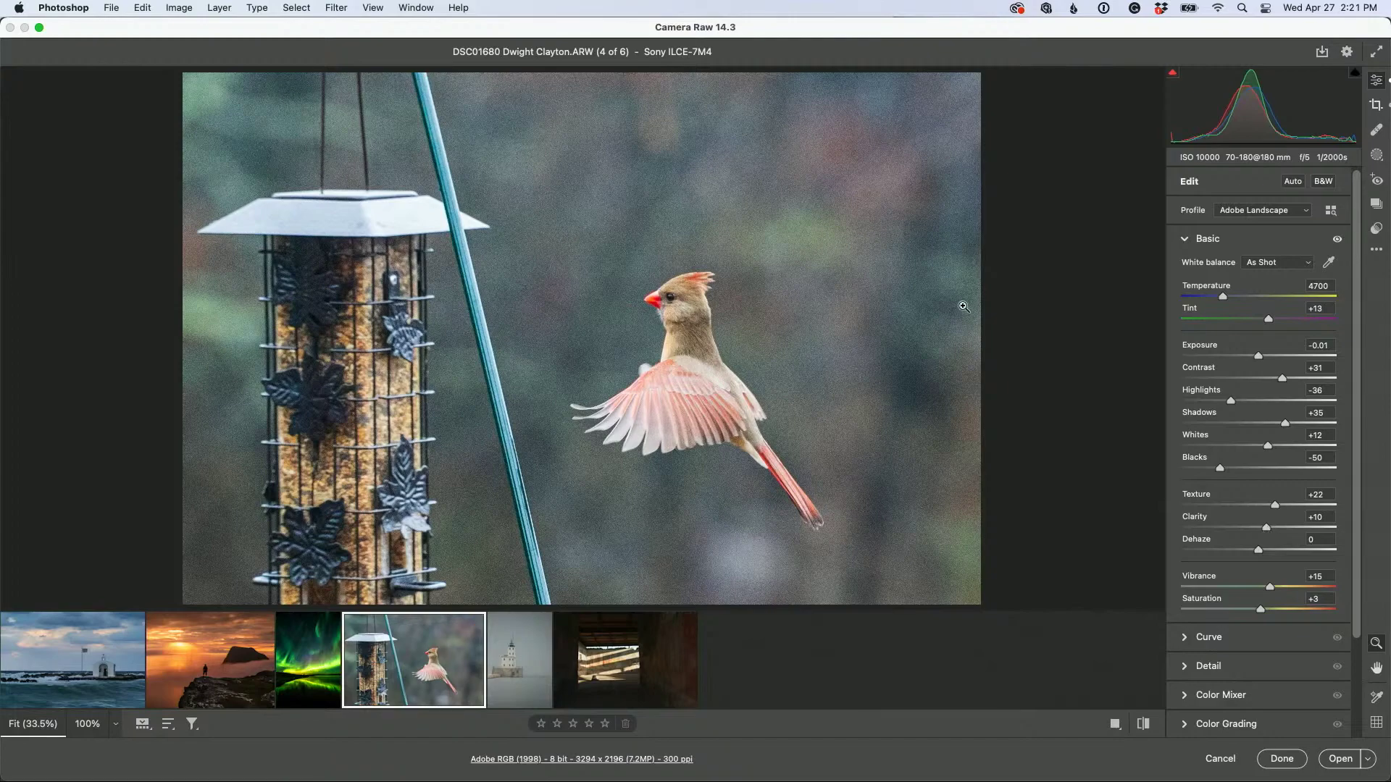
click(681, 181)
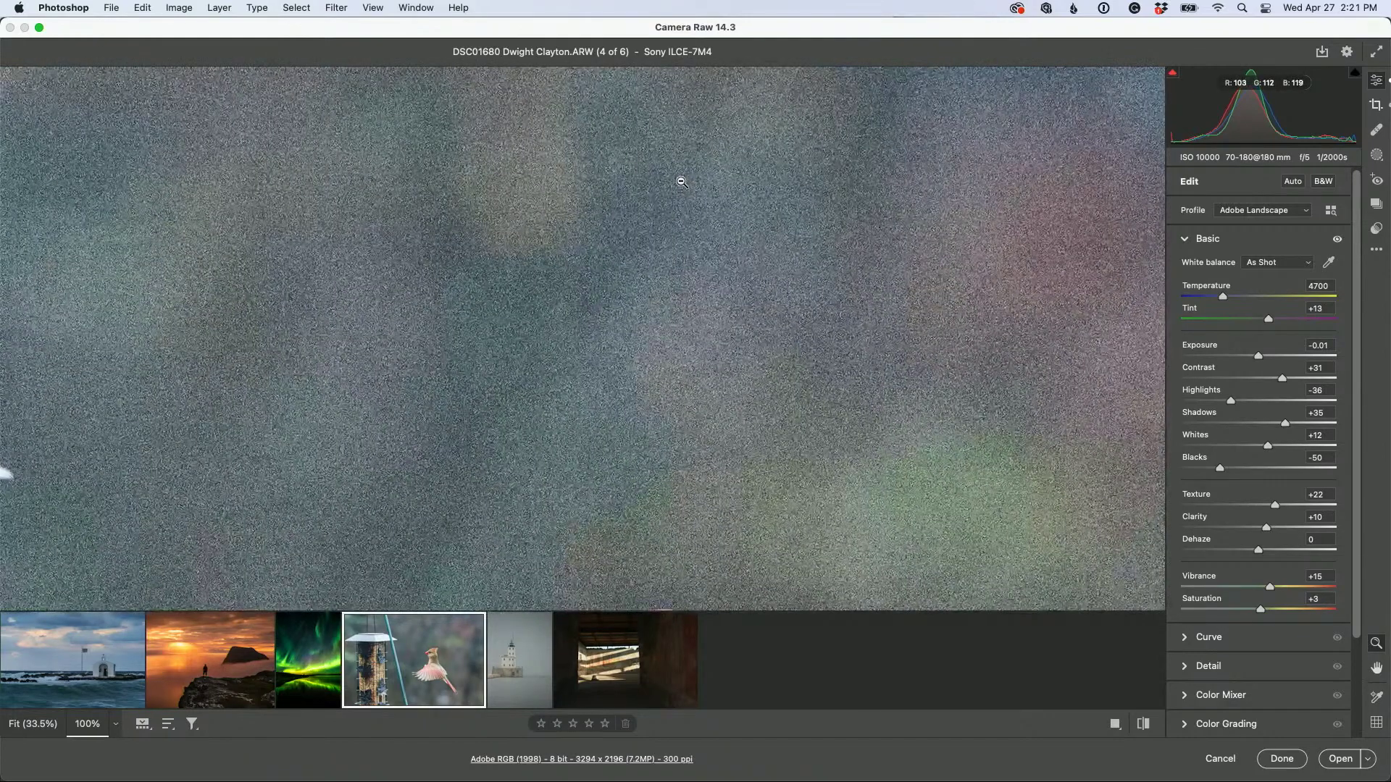
click(682, 182)
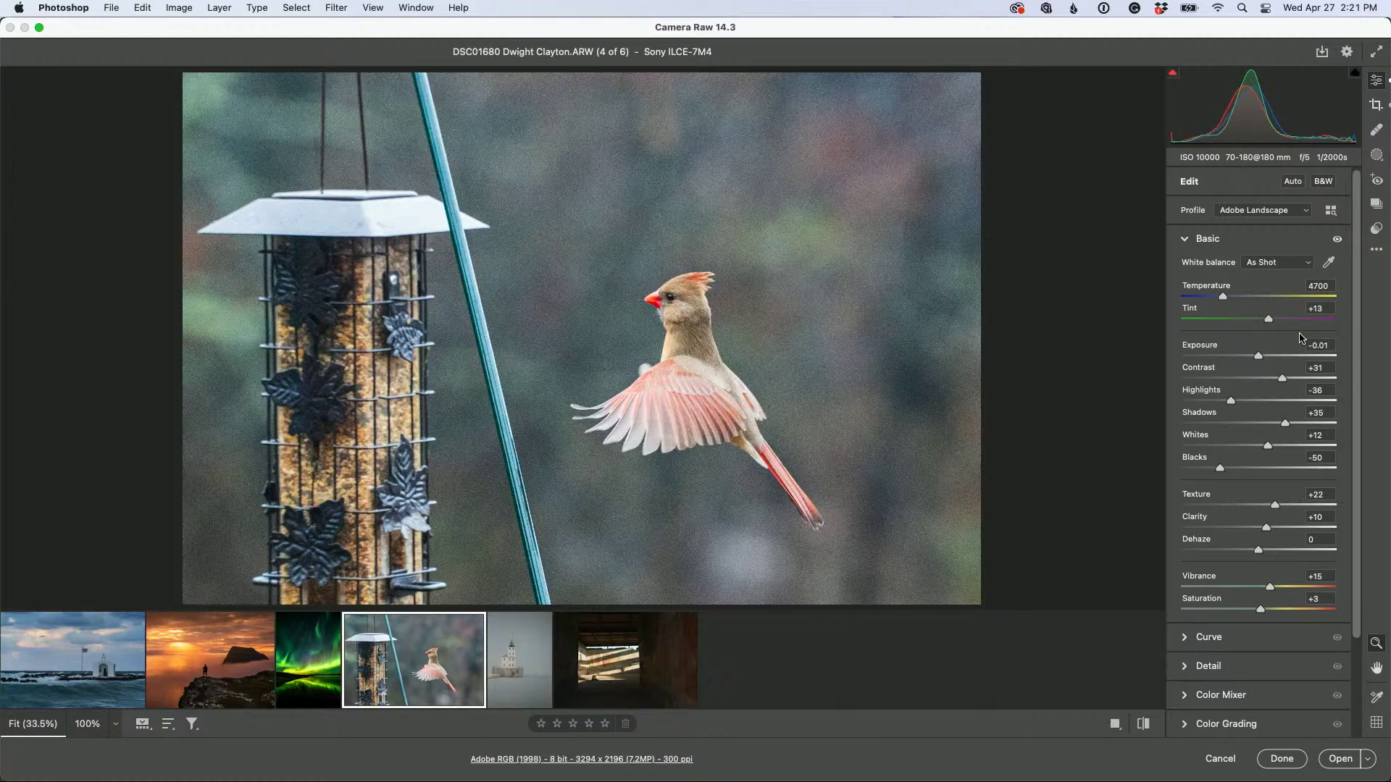
Darken the bird photo's edges with a Vignetting effect of -6
scroll(1300, 338, down, 4)
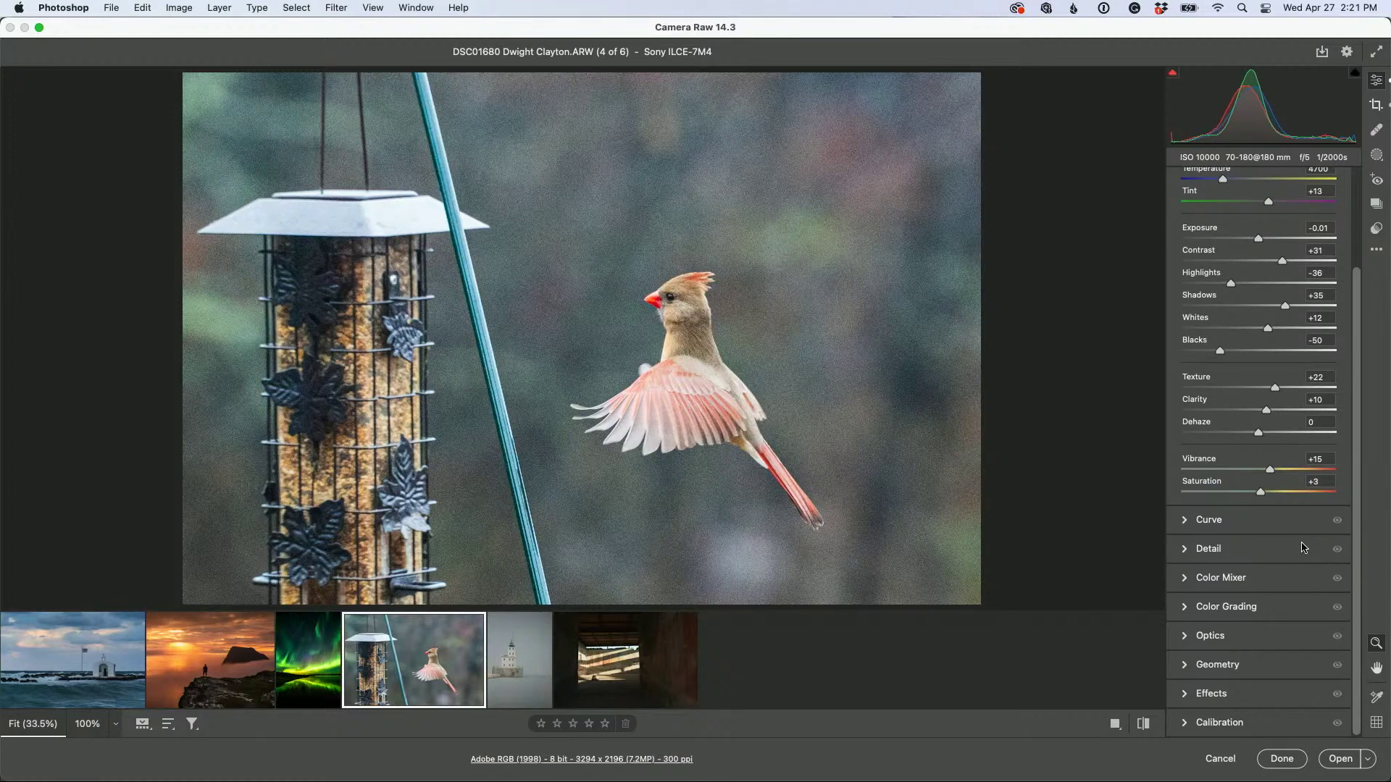
click(1247, 692)
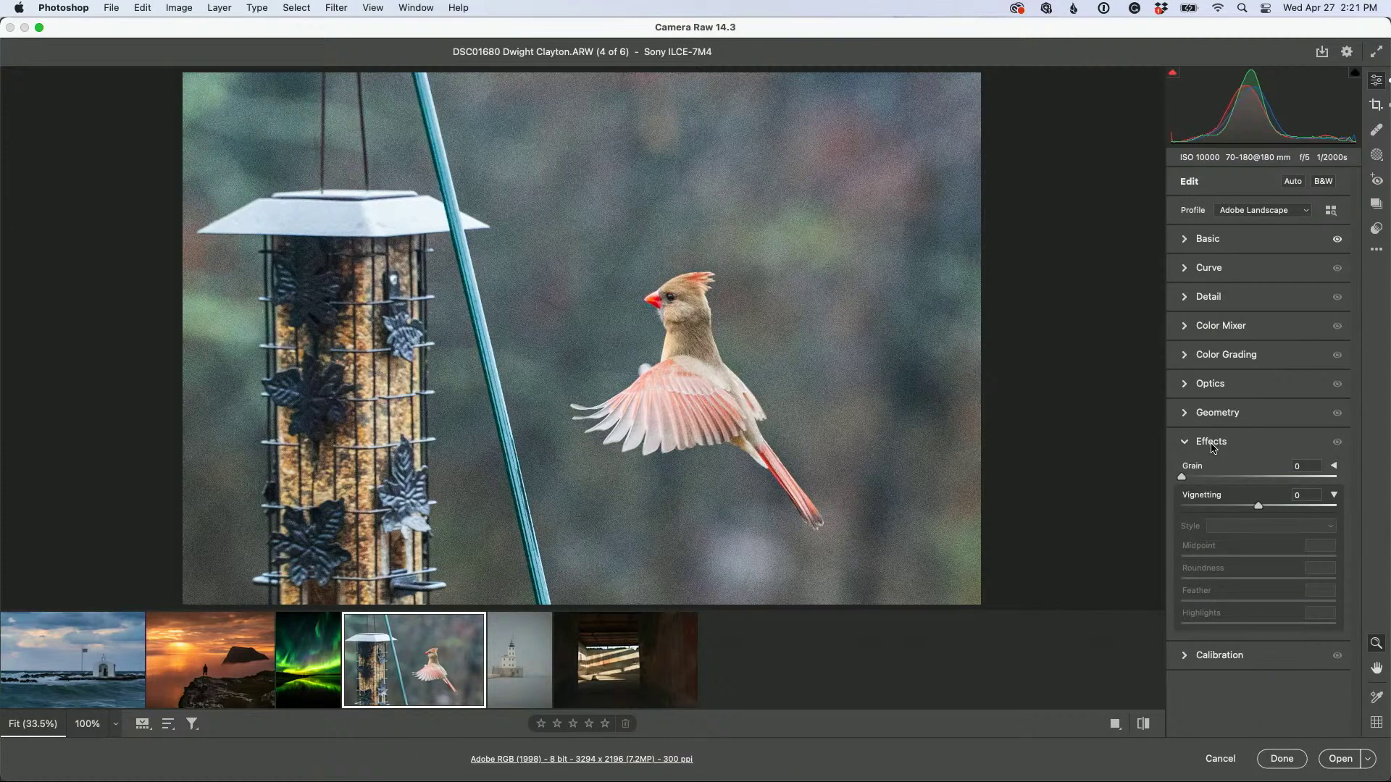
click(1208, 240)
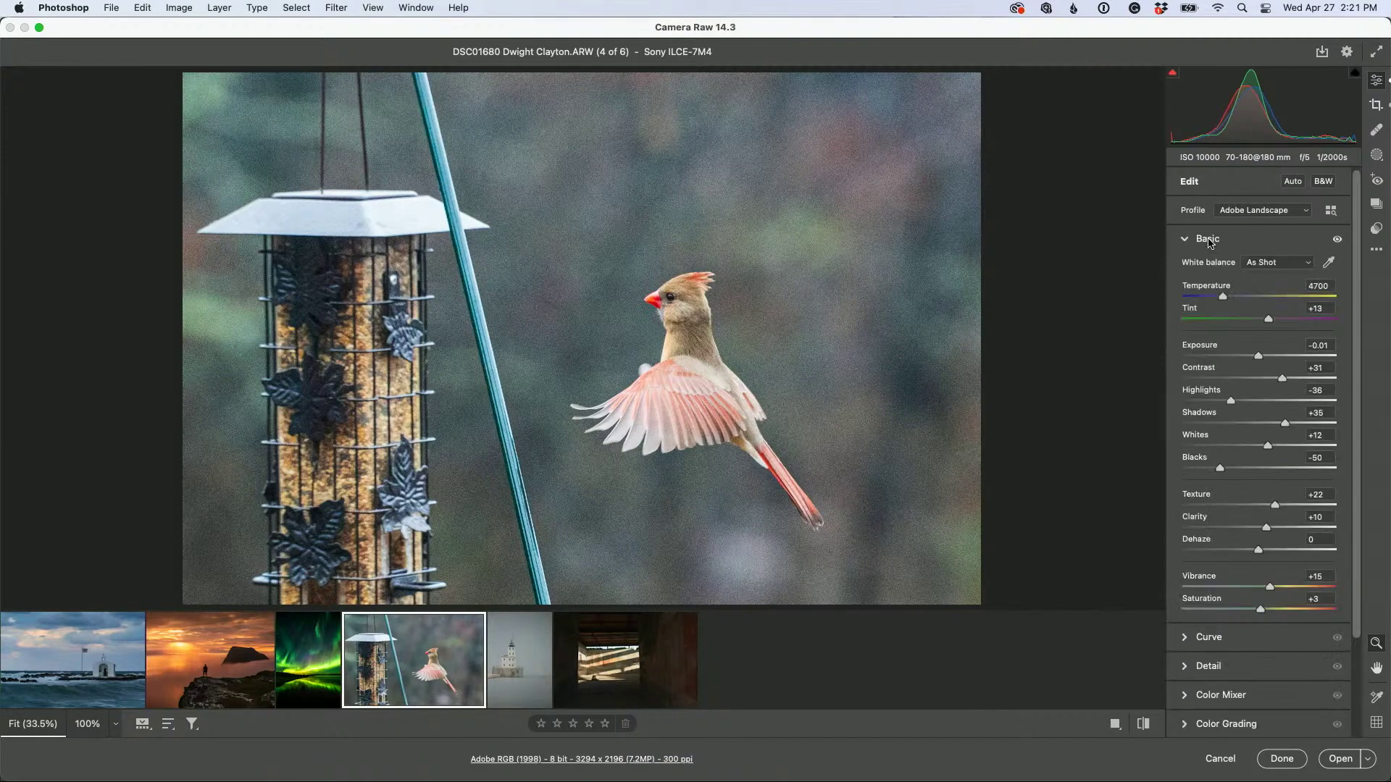
scroll(1262, 385, down, 4)
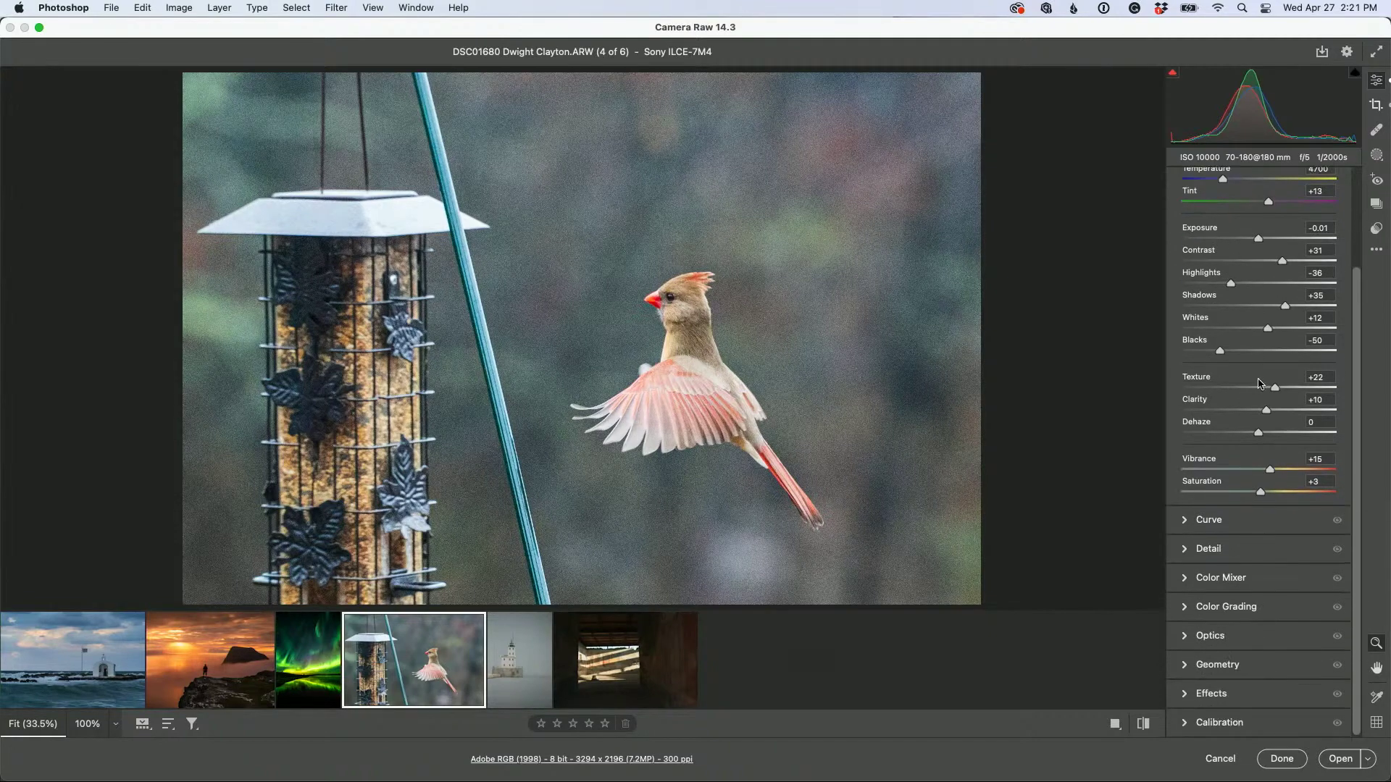
click(1233, 695)
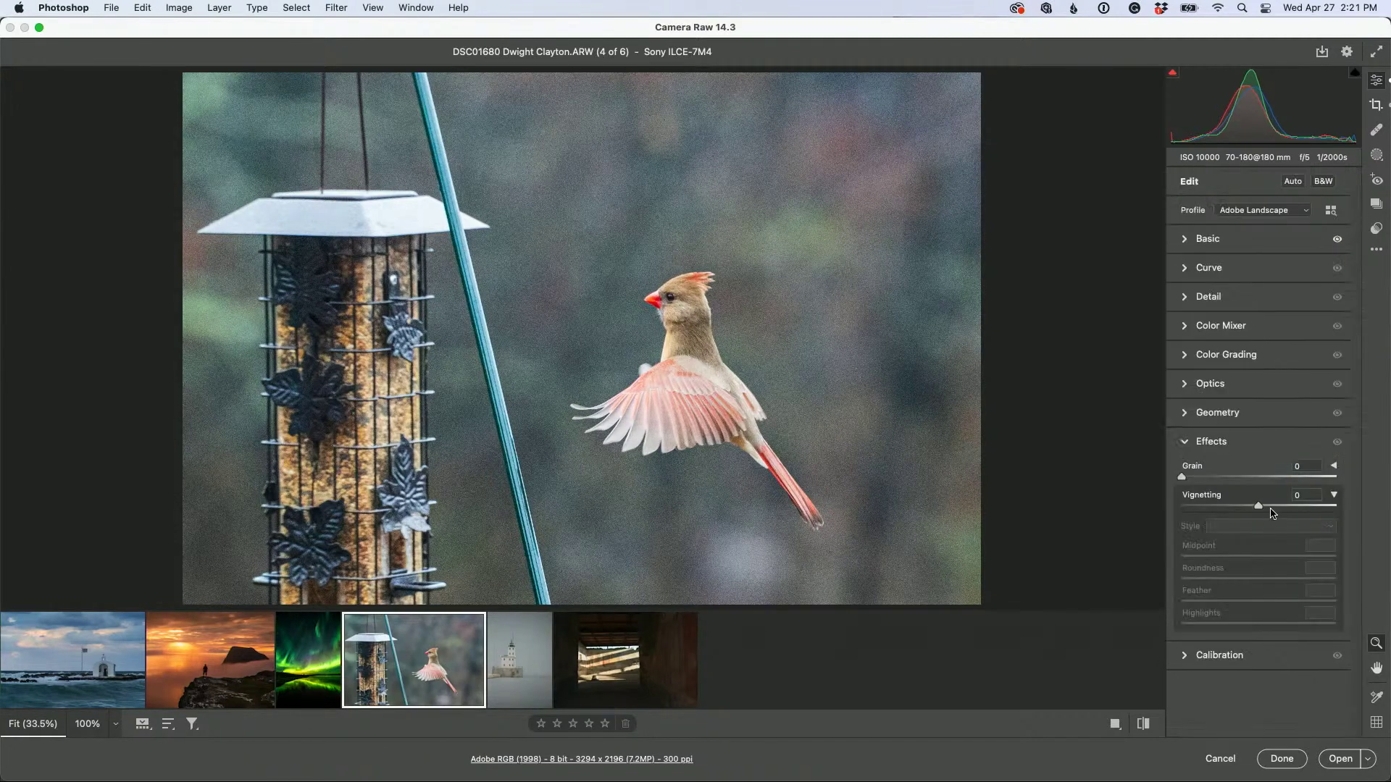
drag(1259, 507, 1254, 507)
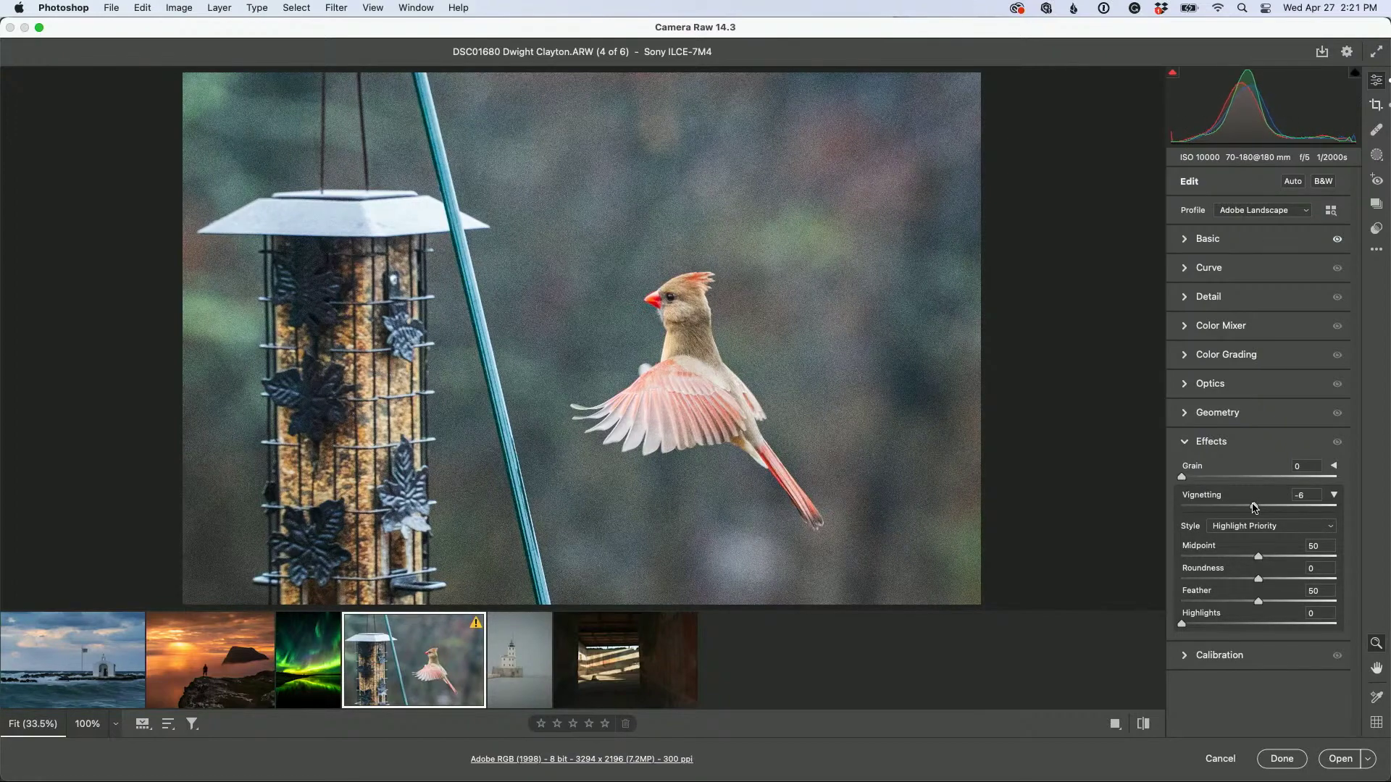
Create a Select Subject mask and subtract the feeder and pole with a size 6 Auto Mask brush, keeping only the cardinal
click(1377, 157)
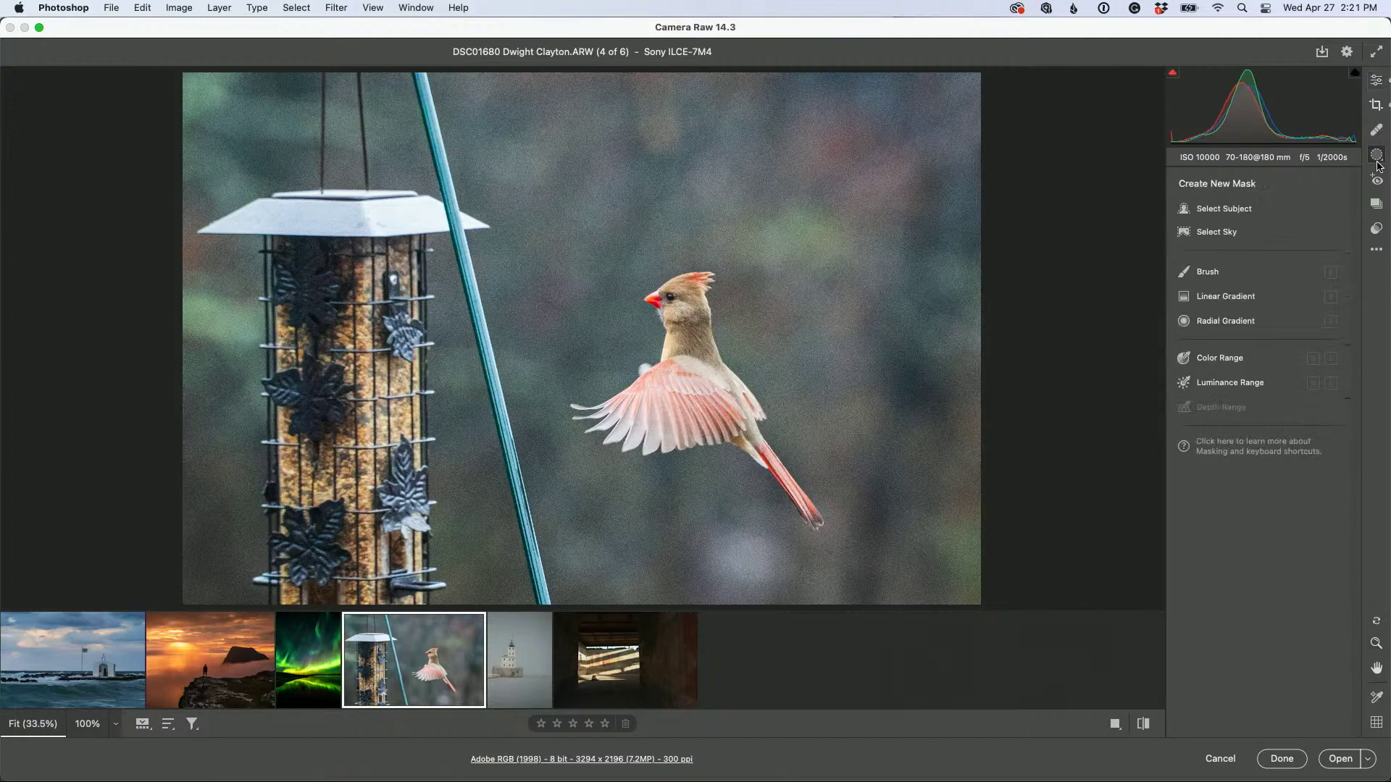
click(1235, 210)
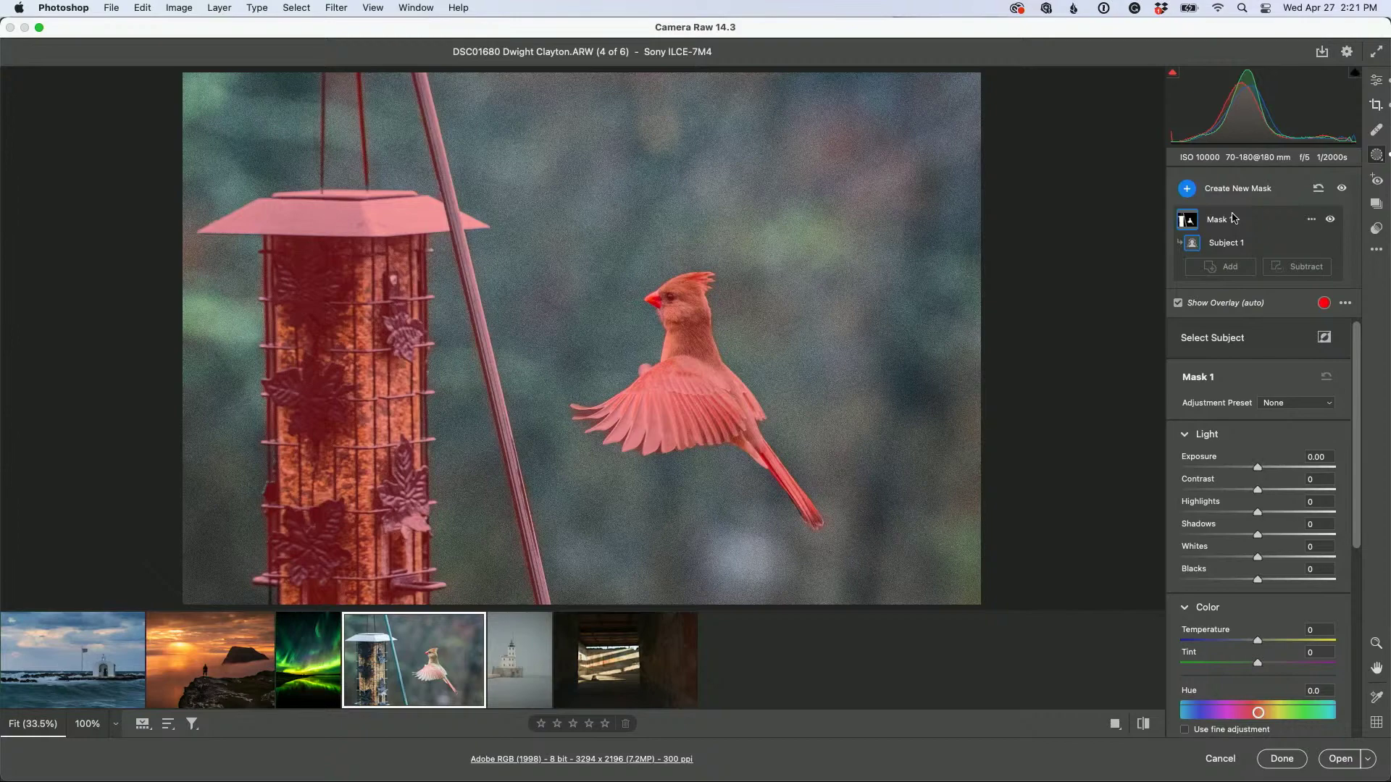
click(1300, 270)
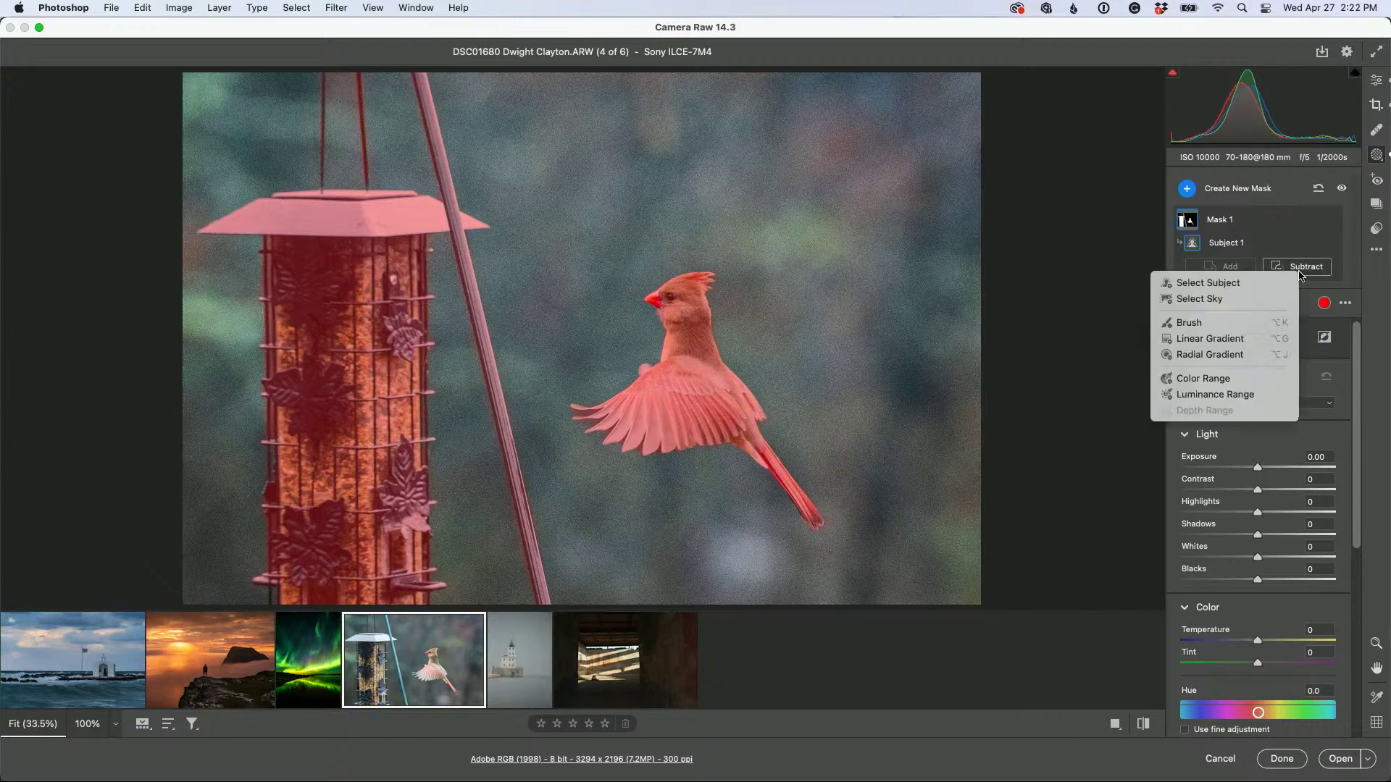
click(1239, 323)
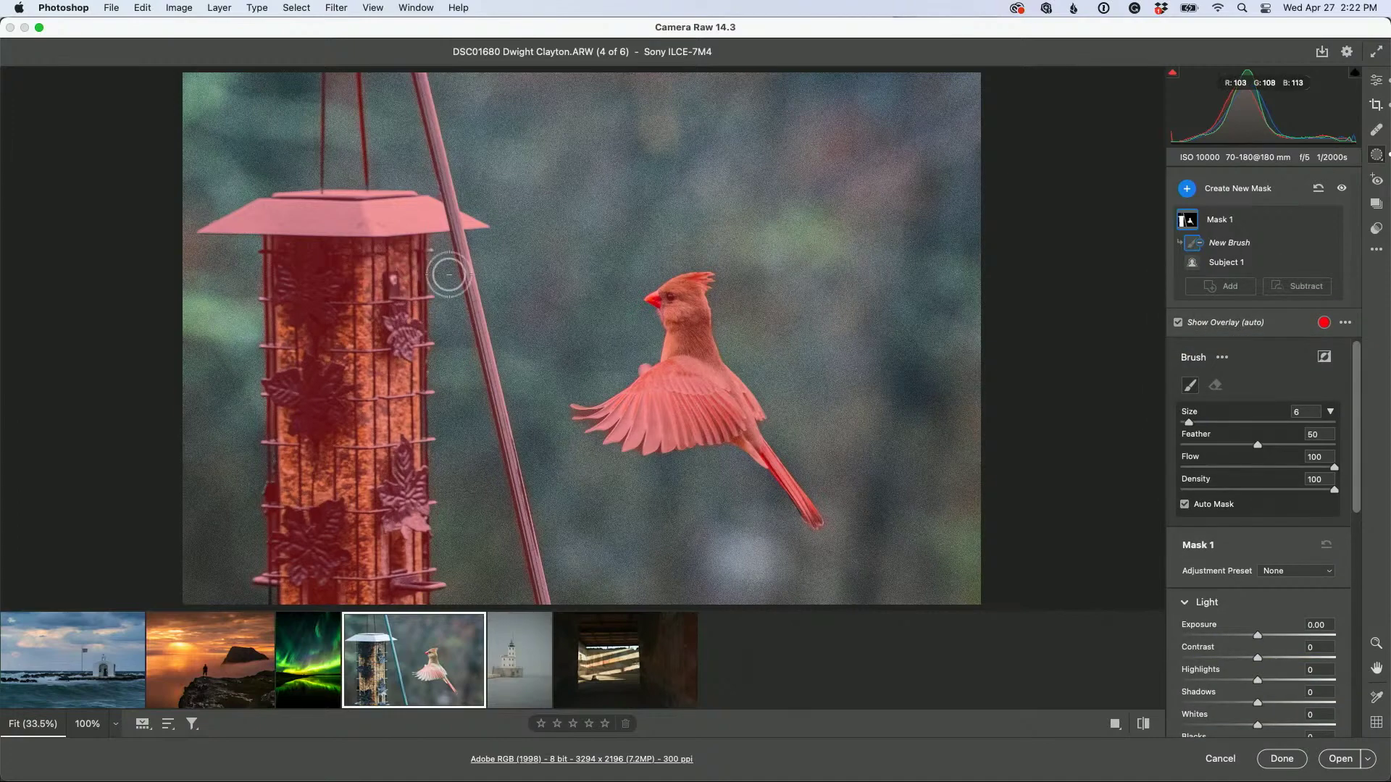
mouse_move(450, 216)
mouse_down()
mouse_move(482, 325)
mouse_move(429, 77)
mouse_move(541, 602)
mouse_move(401, 583)
mouse_move(379, 624)
mouse_move(332, 616)
mouse_move(382, 606)
mouse_move(420, 555)
mouse_move(322, 558)
mouse_move(330, 524)
mouse_move(448, 606)
mouse_move(403, 459)
mouse_move(405, 232)
mouse_move(267, 452)
mouse_move(255, 588)
mouse_move(324, 609)
mouse_move(374, 591)
mouse_move(429, 628)
mouse_move(322, 493)
mouse_move(293, 360)
mouse_move(315, 401)
mouse_move(282, 463)
mouse_move(256, 424)
mouse_move(260, 355)
mouse_move(229, 367)
mouse_move(210, 193)
mouse_move(223, 247)
mouse_move(269, 224)
mouse_move(354, 246)
mouse_move(321, 329)
mouse_move(305, 316)
mouse_move(284, 229)
mouse_move(331, 209)
mouse_move(339, 128)
mouse_move(366, 147)
mouse_move(372, 327)
mouse_move(355, 348)
mouse_move(344, 216)
mouse_move(430, 204)
mouse_up()
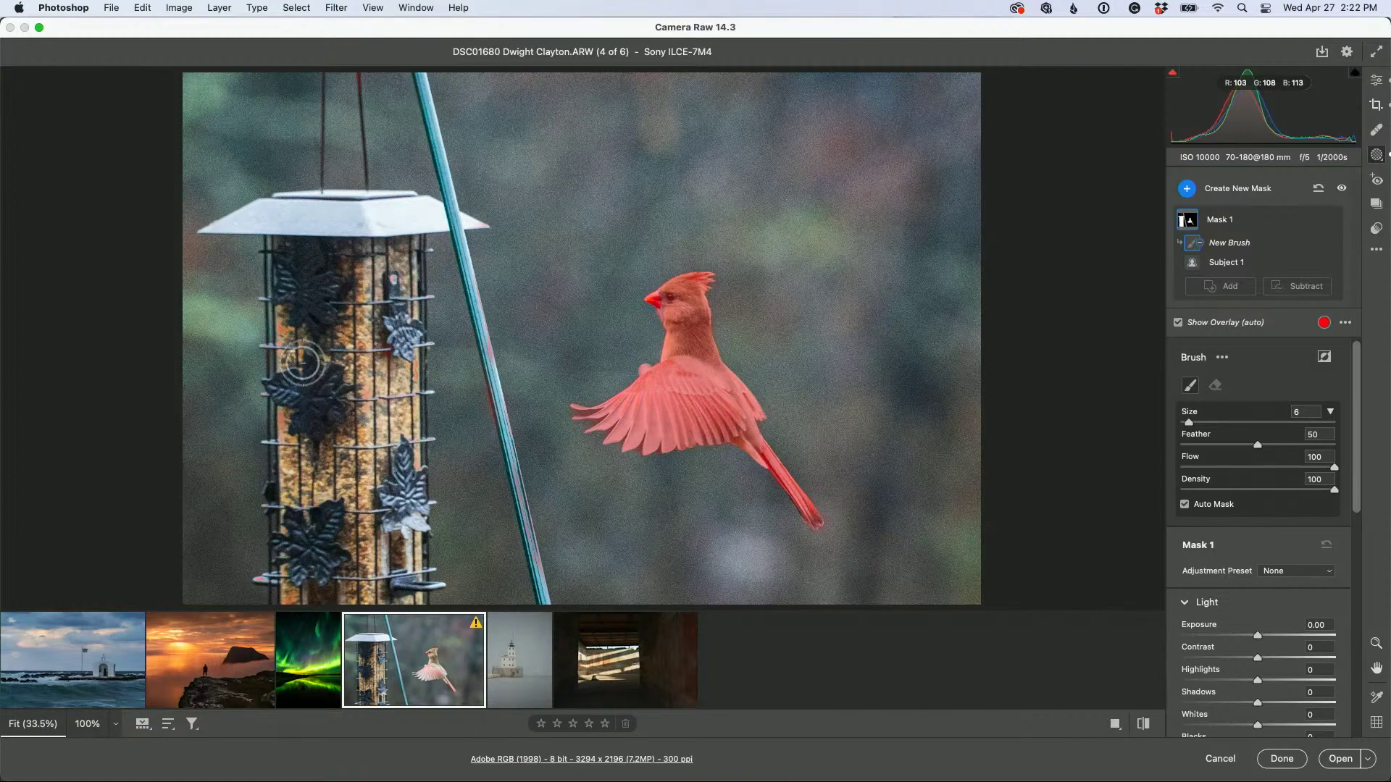
drag(288, 591, 429, 596)
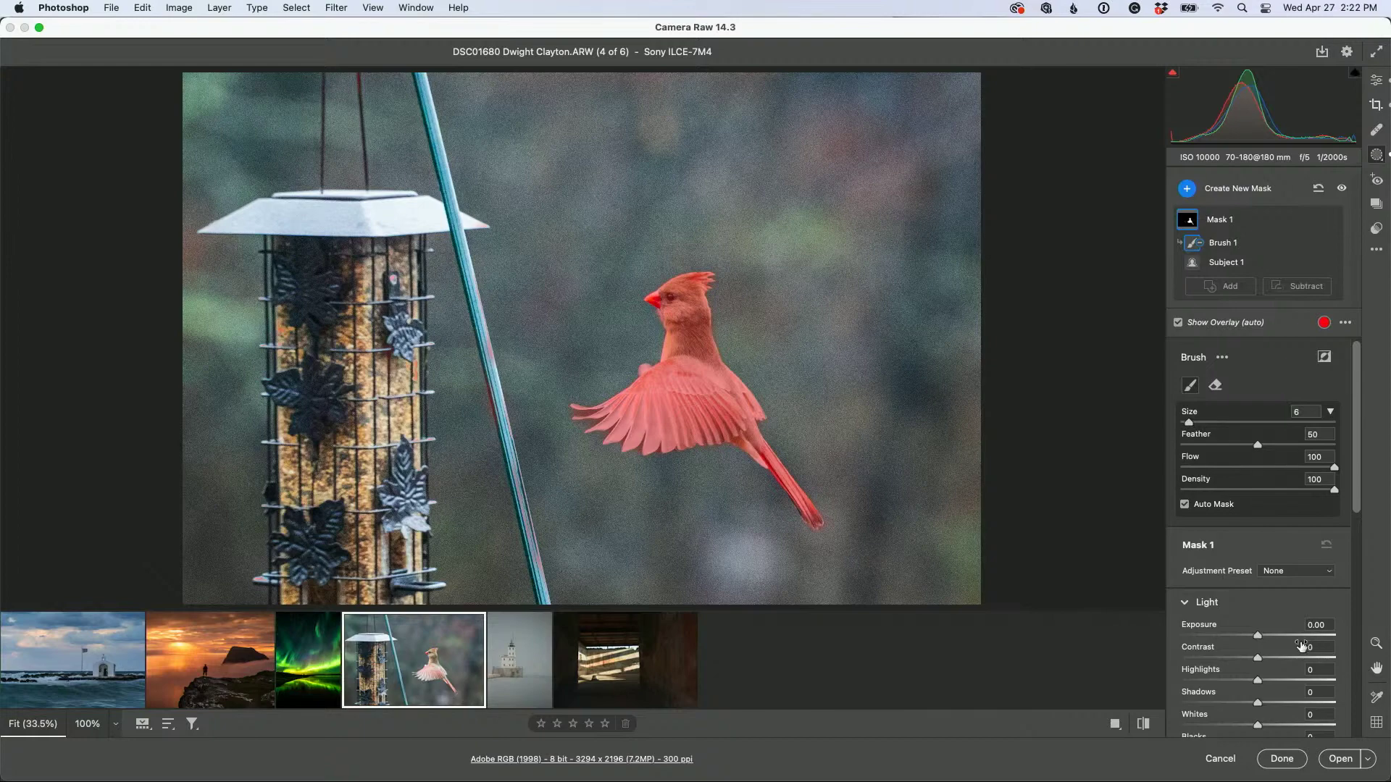
Set the cardinal mask's Exposure to +0.10, Contrast to +55 and Highlights to -71
click(1261, 638)
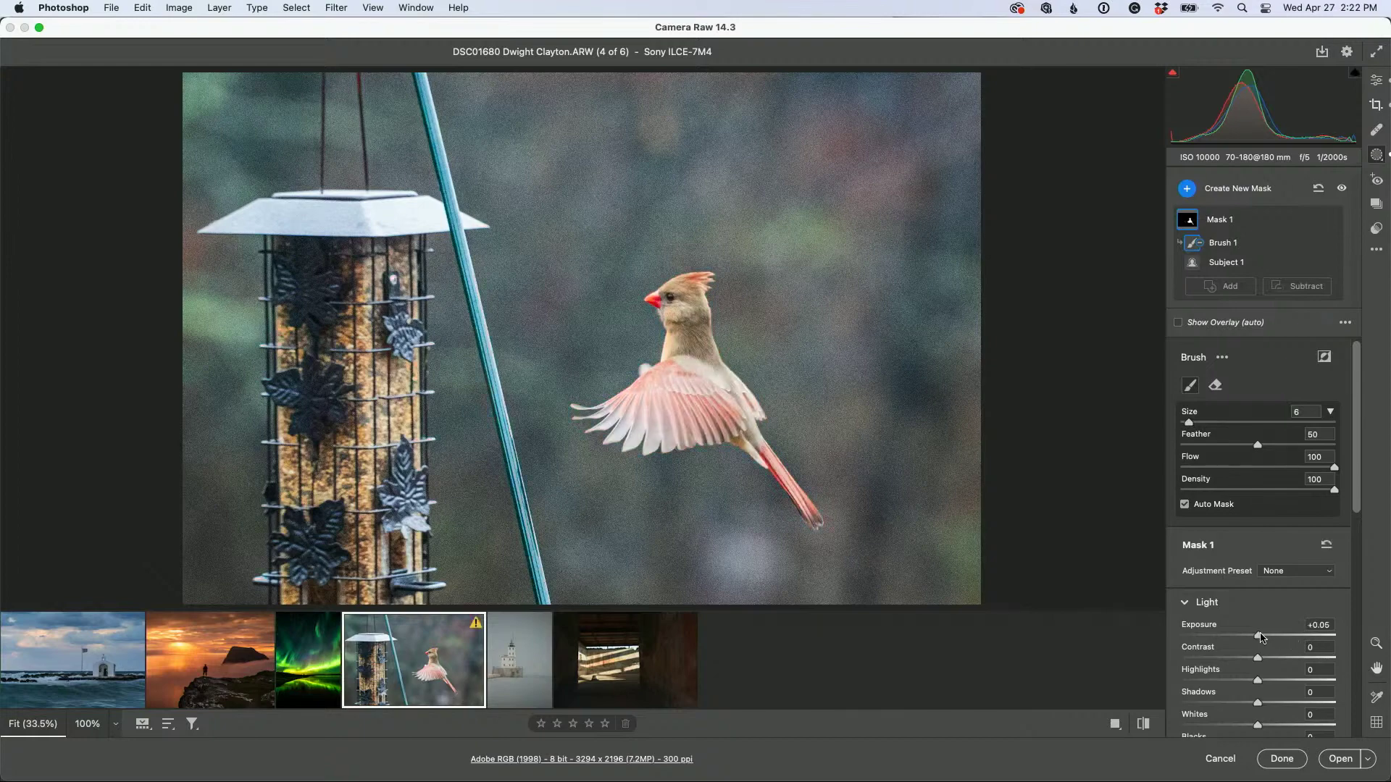
drag(1258, 658, 1204, 688)
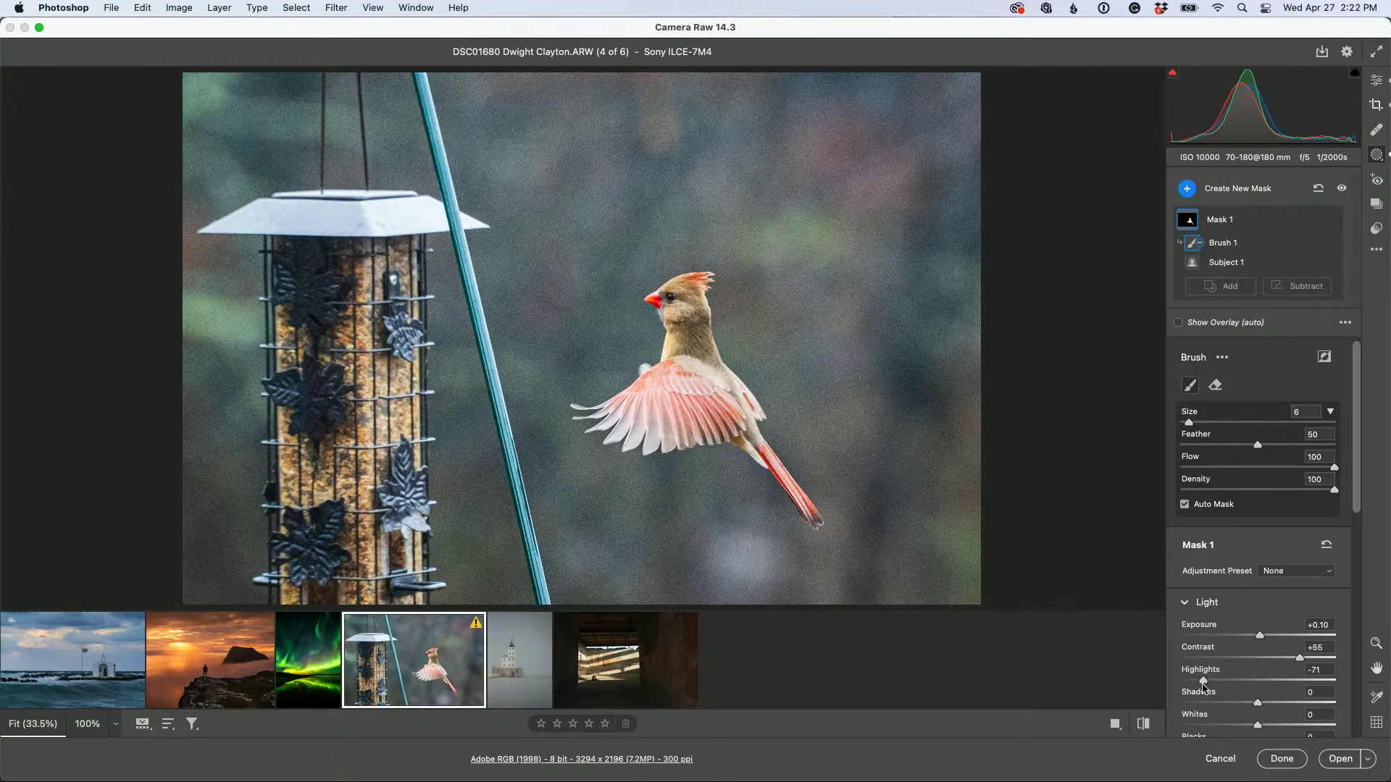
scroll(1269, 706, down, 2)
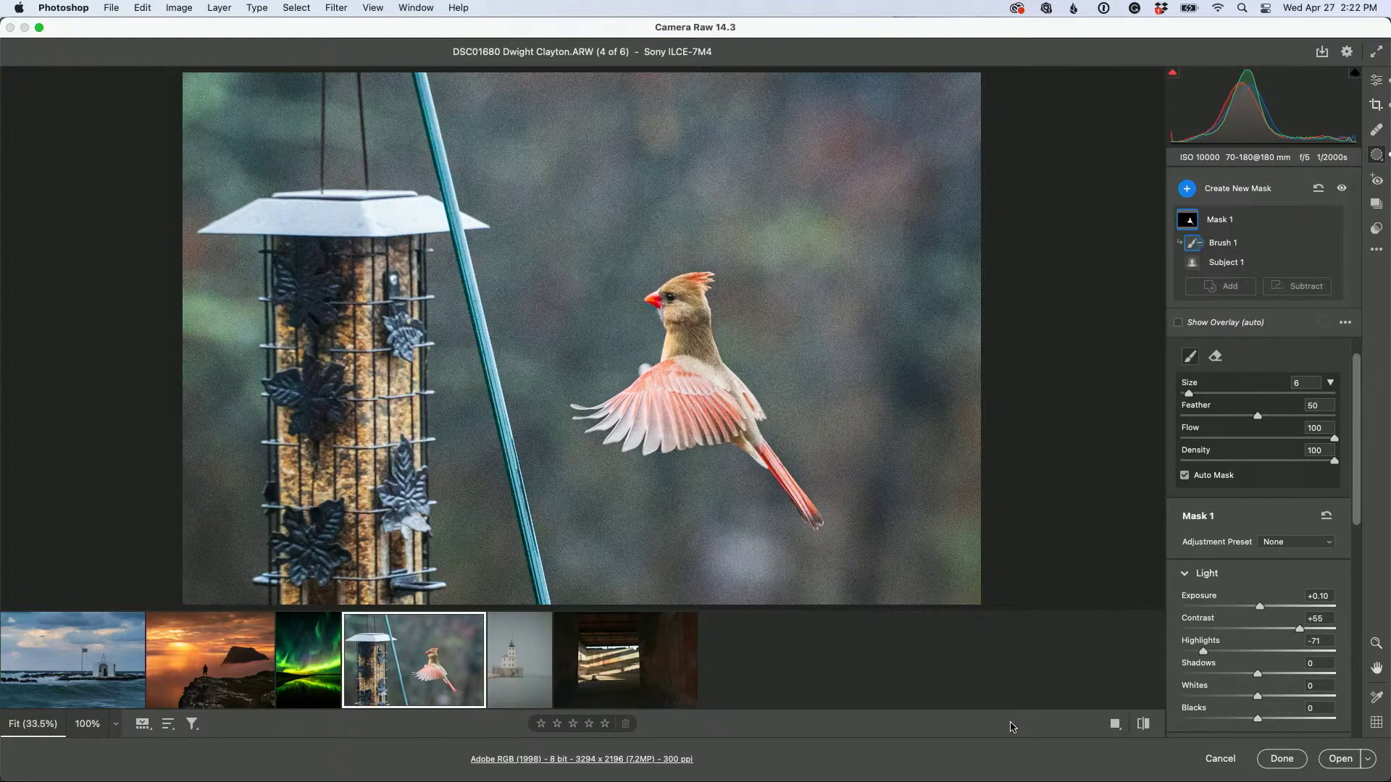
Compare the bird photo before and after, copy the current settings to Before, and return to the single-image view
click(1115, 724)
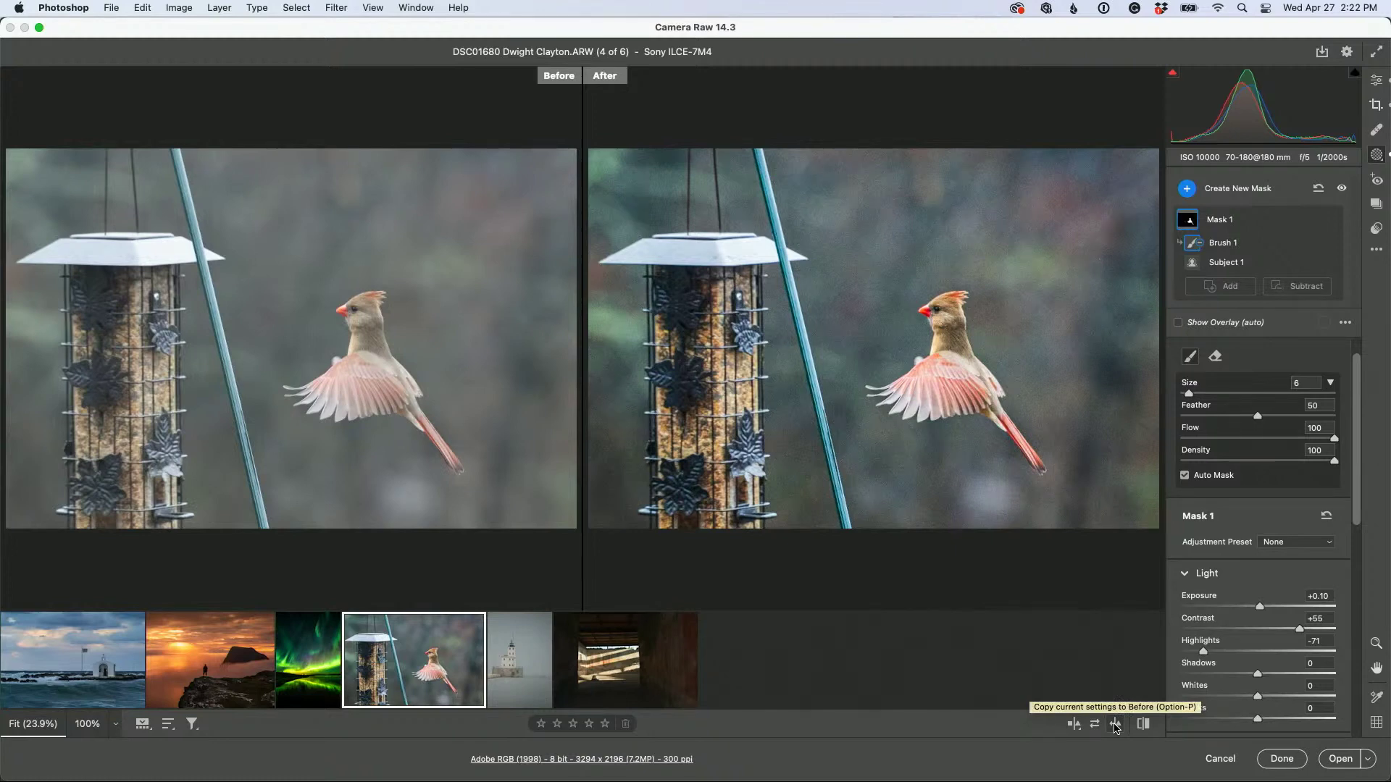
click(1115, 725)
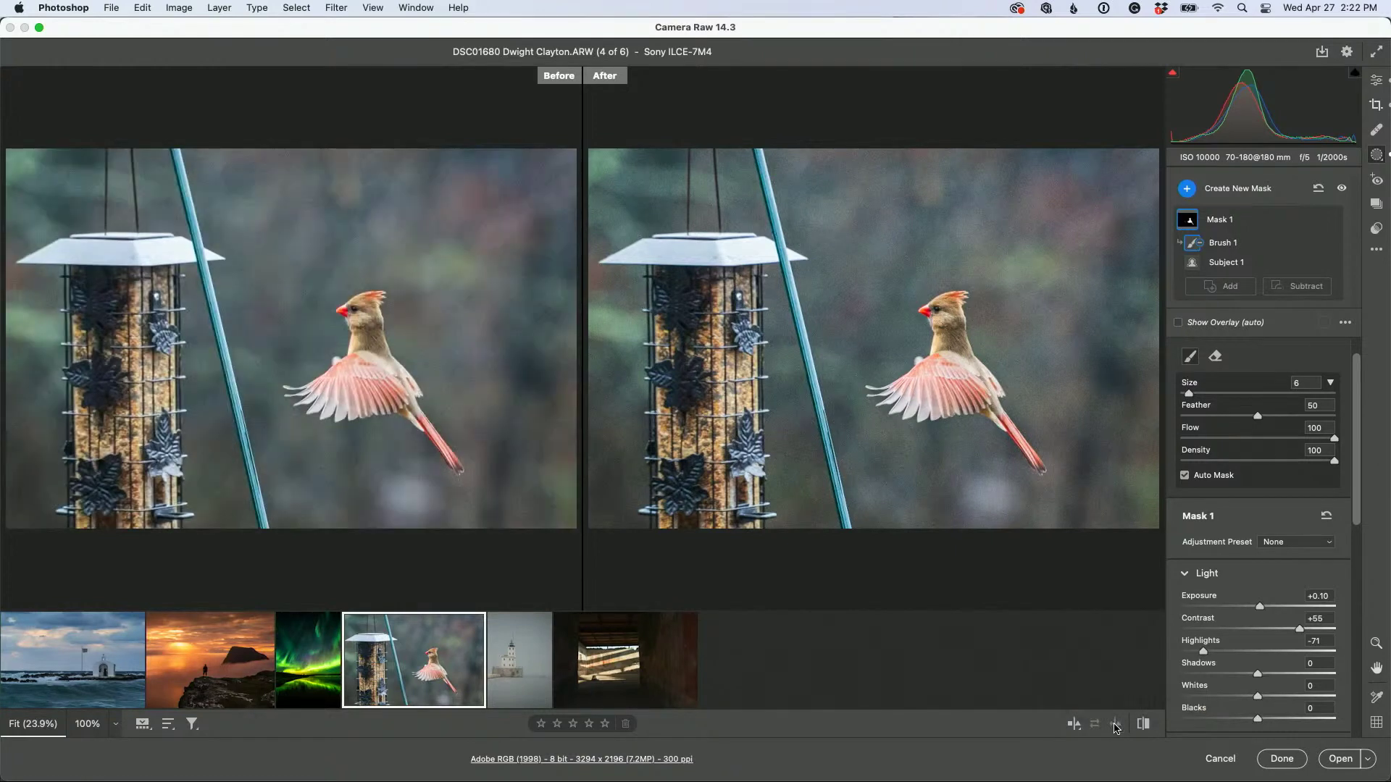
click(1073, 723)
click(1074, 724)
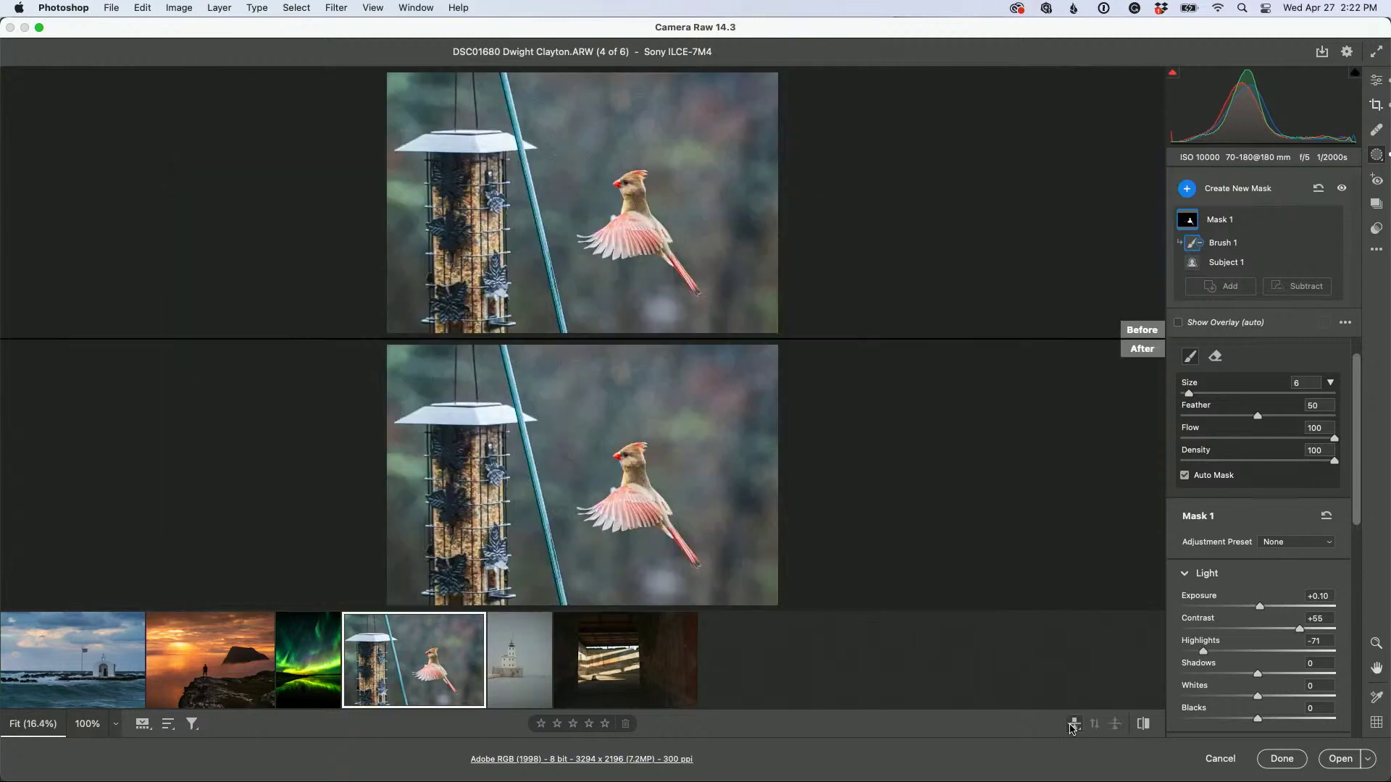
click(1074, 724)
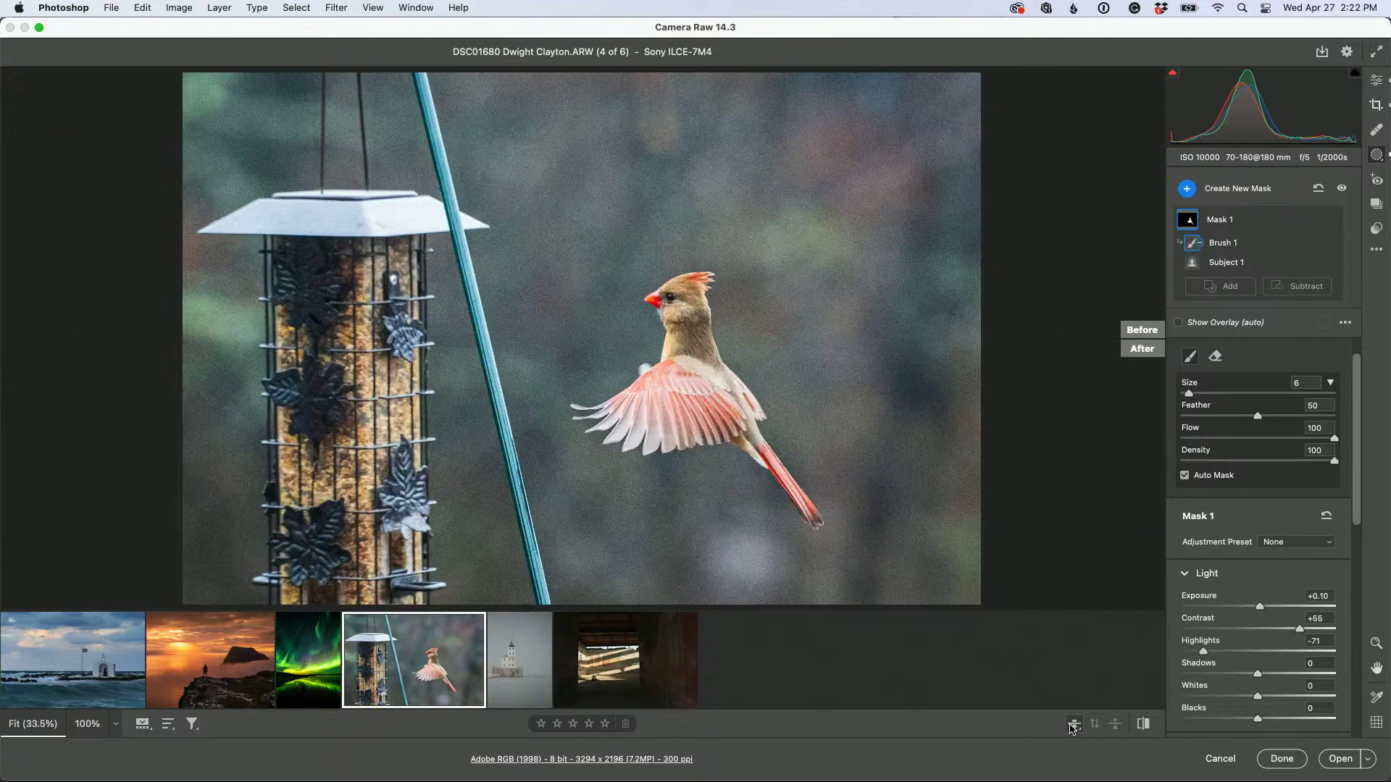
Switch to the lighthouse photo and crop away some lower water and the sides at the as-shot ratio, about 2355 x 3518 pixels
click(518, 666)
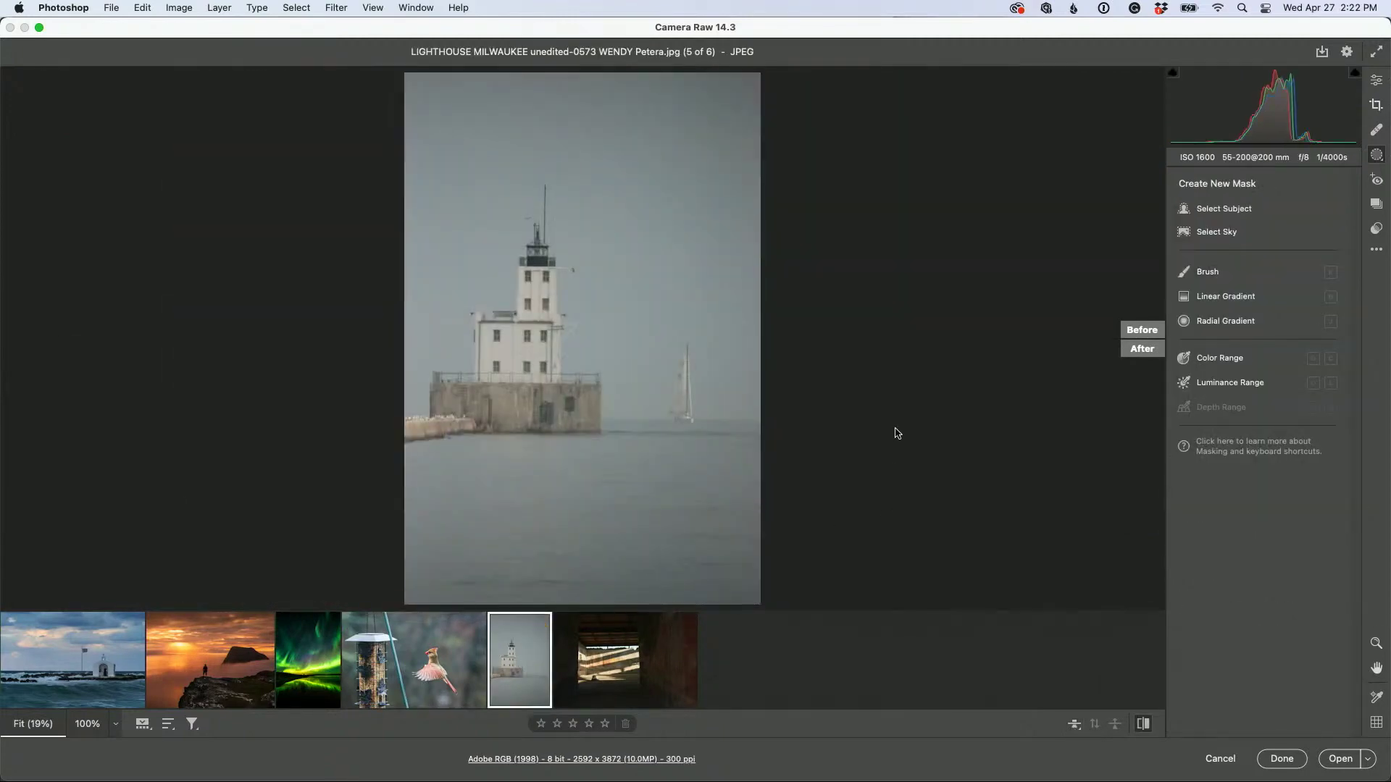
click(1377, 105)
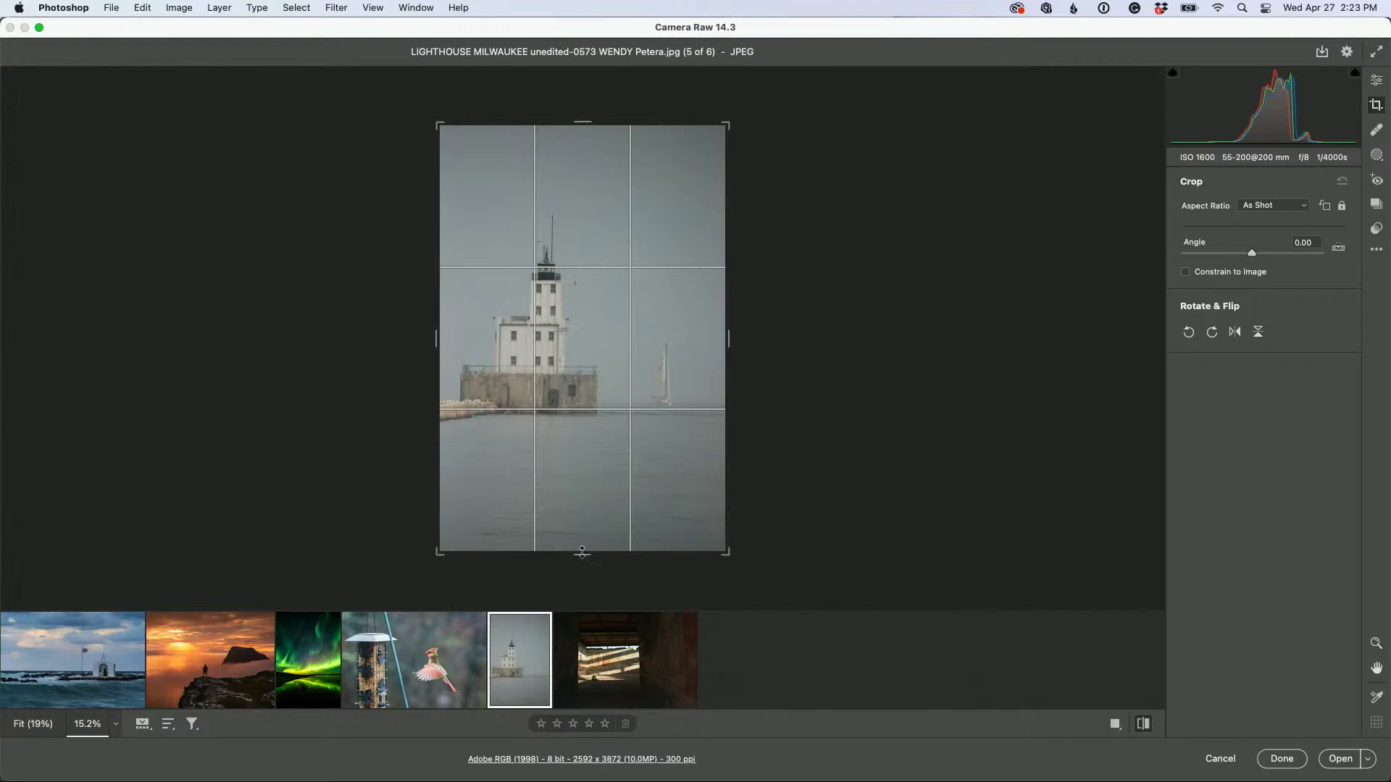
drag(582, 552, 585, 534)
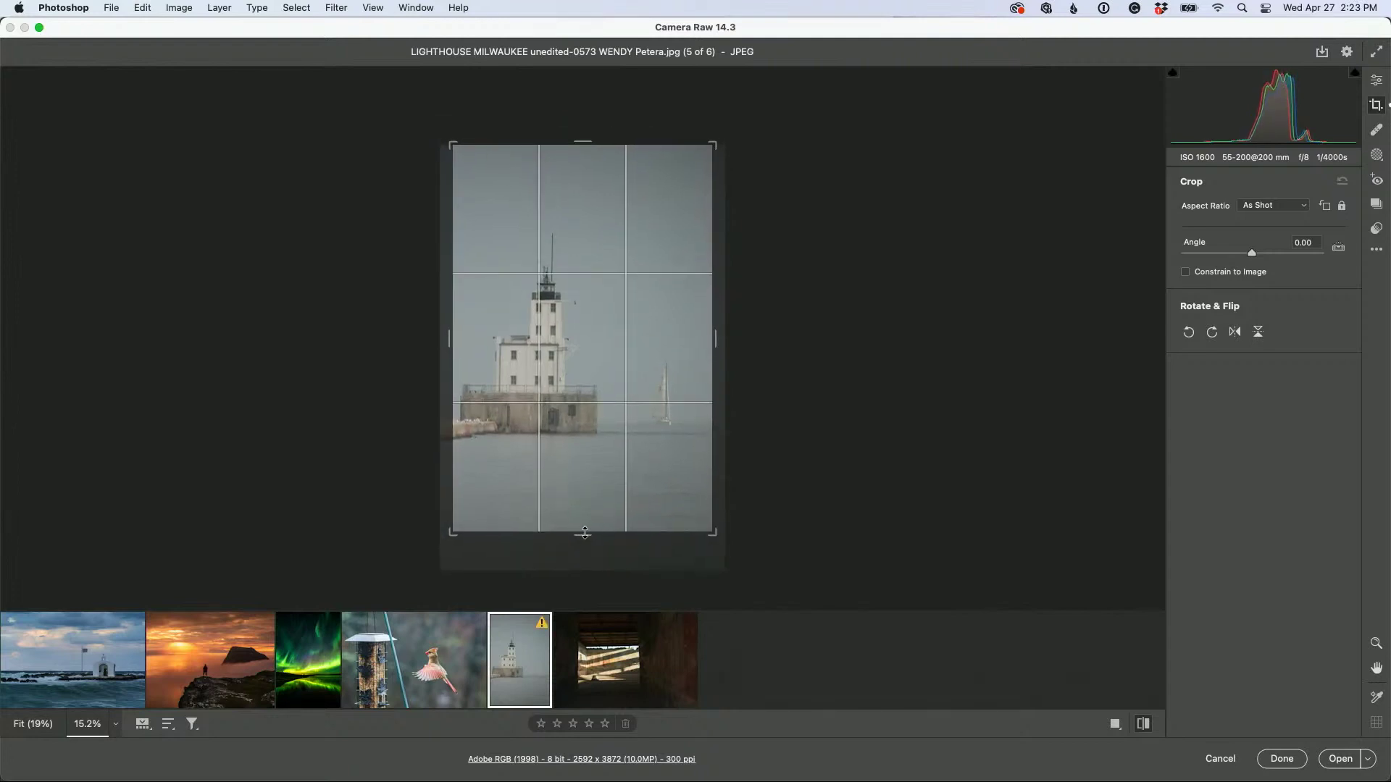
key(Return)
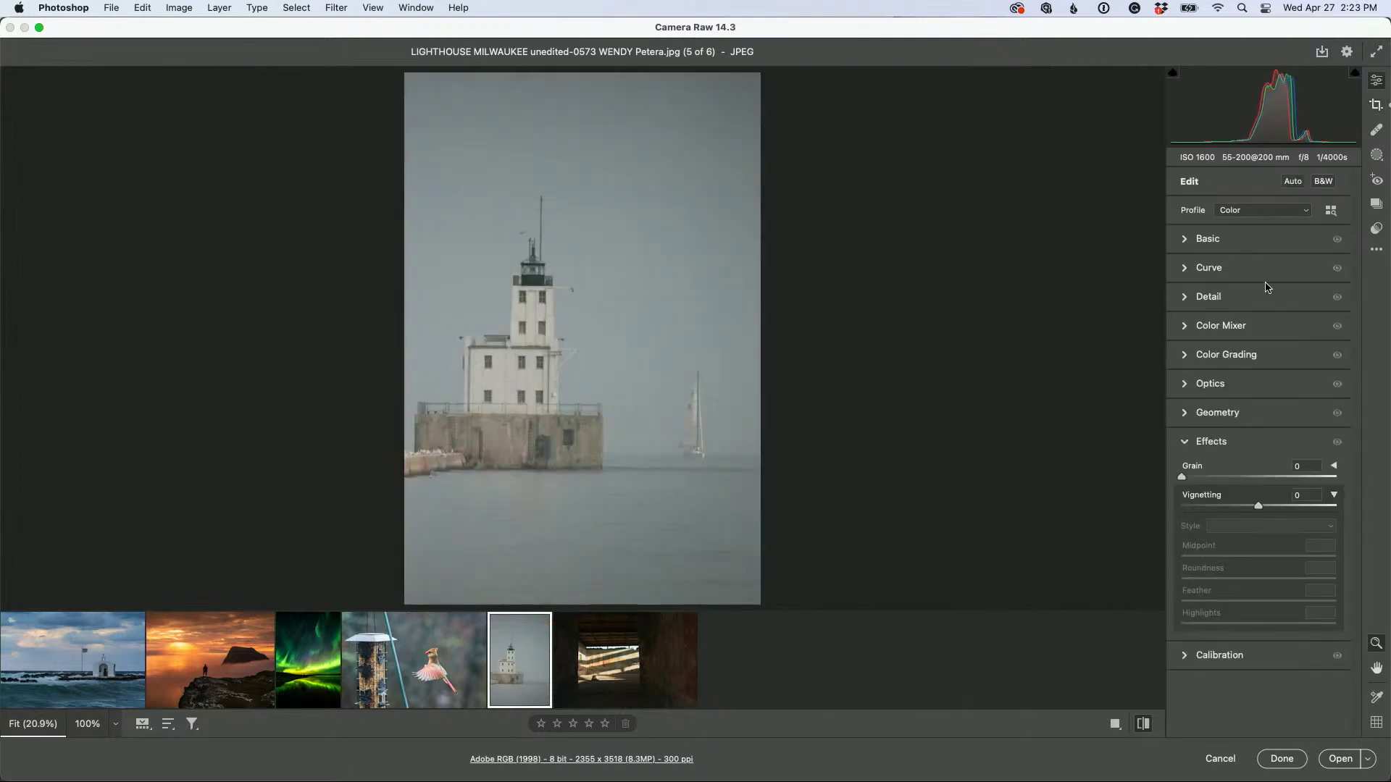
Apply Auto tone to the lighthouse photo, keep the Color profile, and set Dehaze to +47
click(1295, 182)
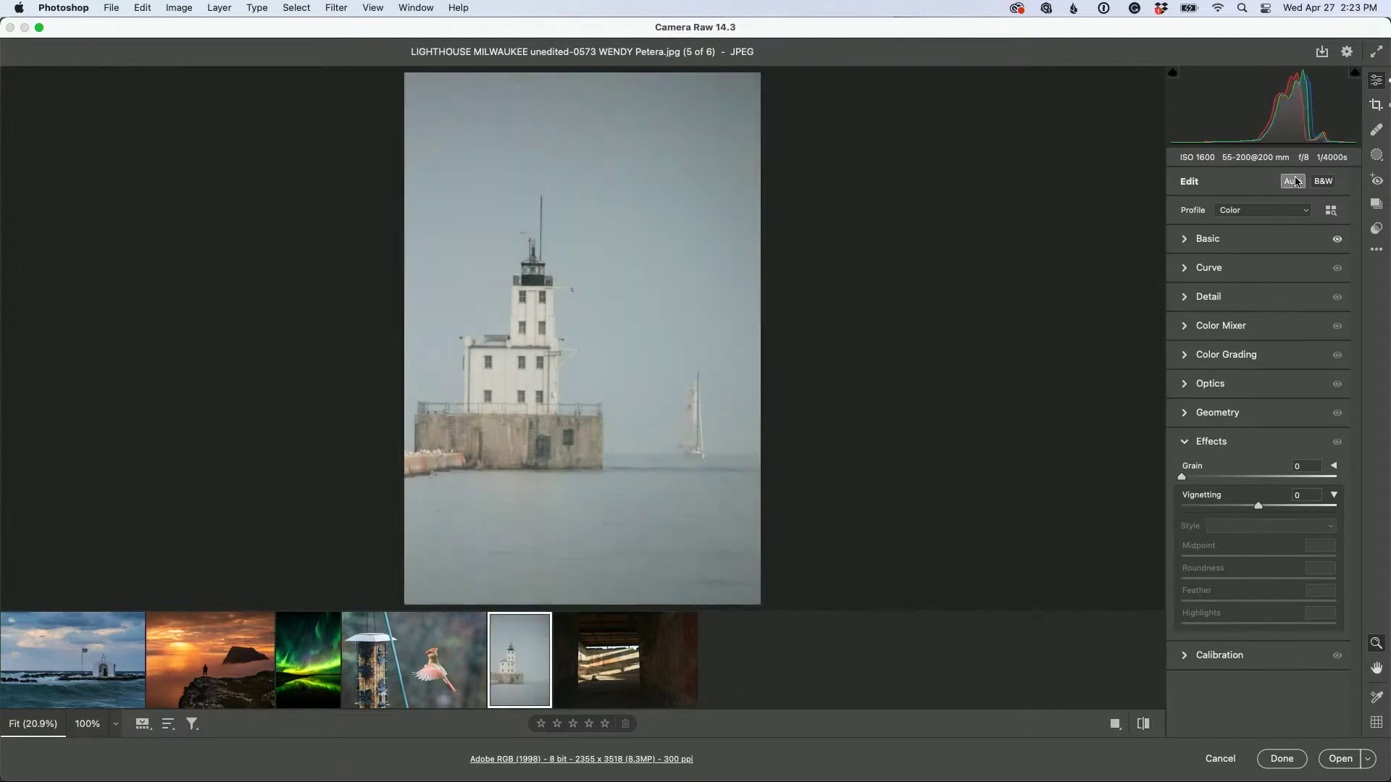
click(1279, 215)
click(1083, 226)
click(1187, 240)
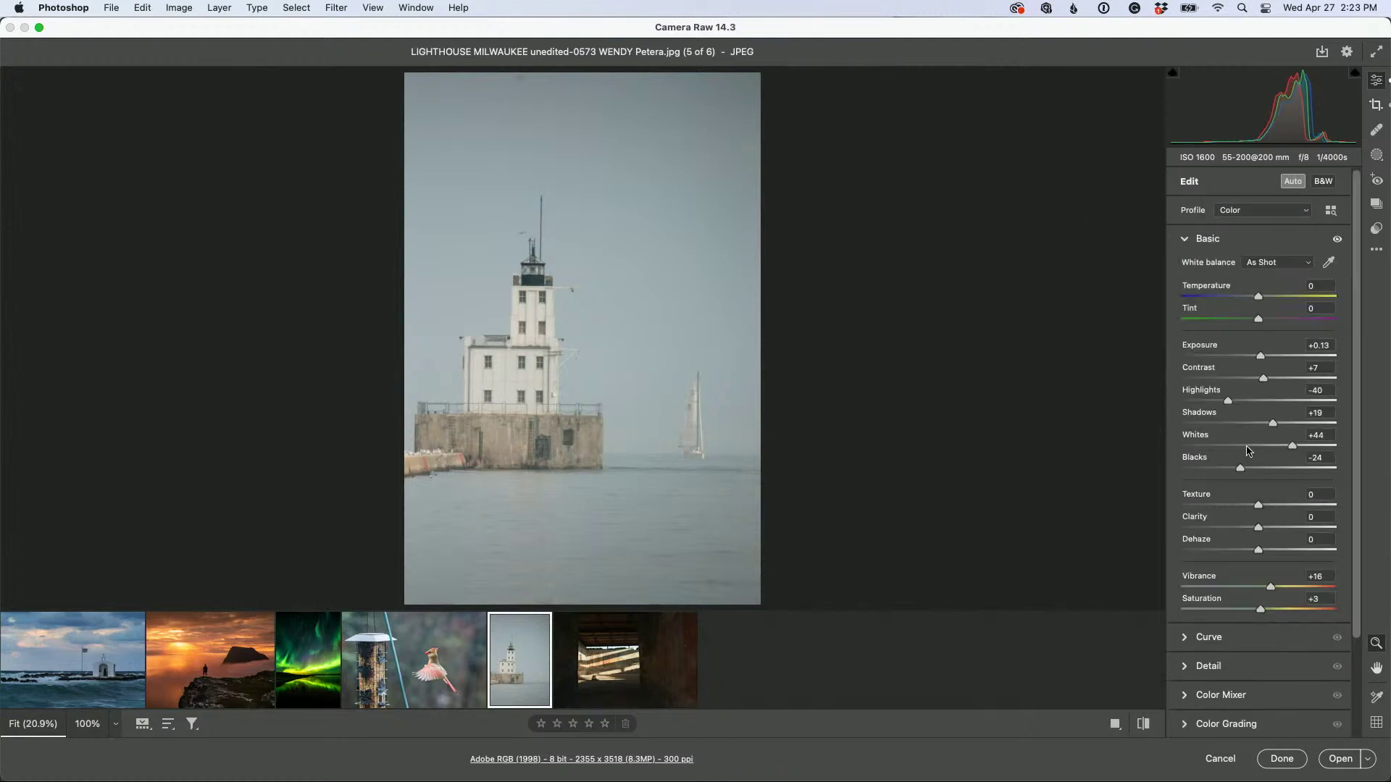
drag(1258, 553, 1295, 553)
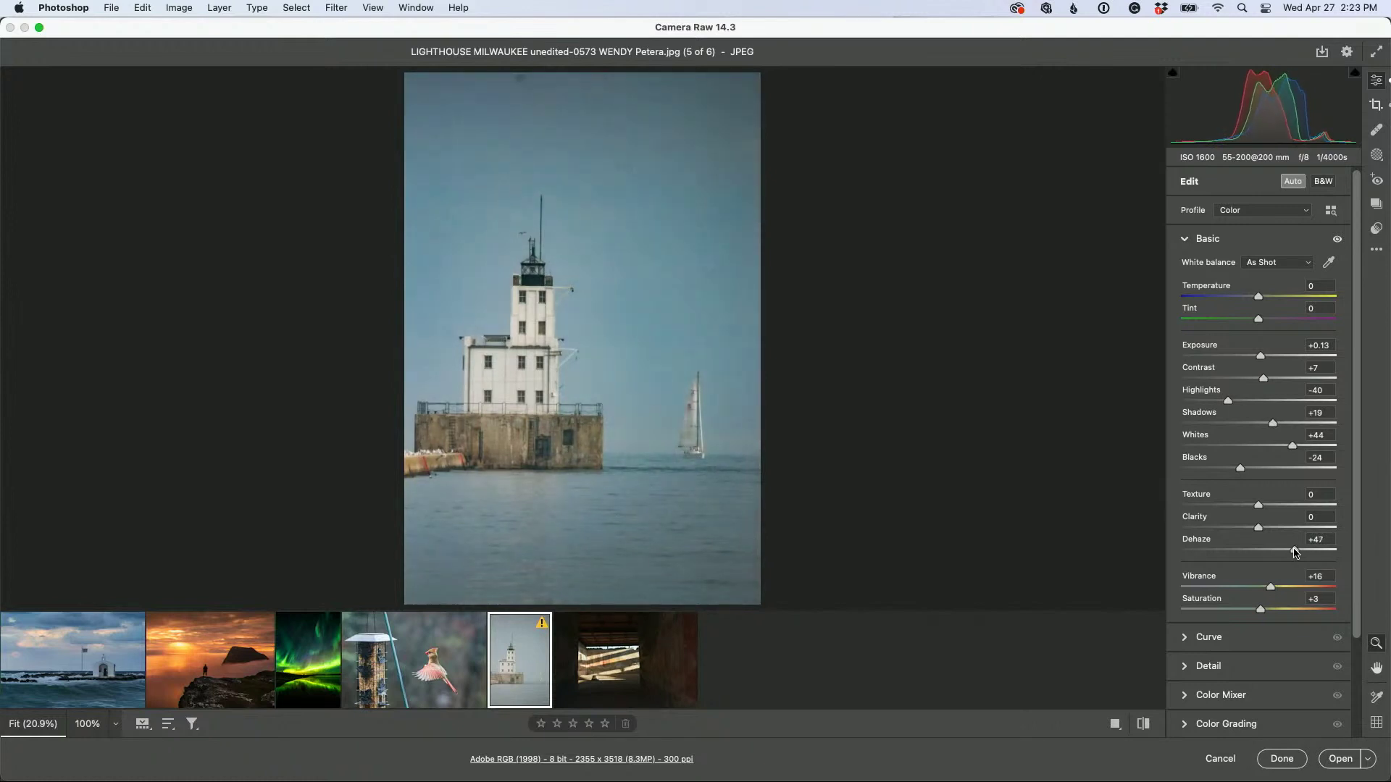
Set the lighthouse photo's Texture to +16, Clarity to +7 and Contrast to +25
drag(1296, 553, 1296, 553)
click(1263, 505)
drag(1263, 505, 1265, 528)
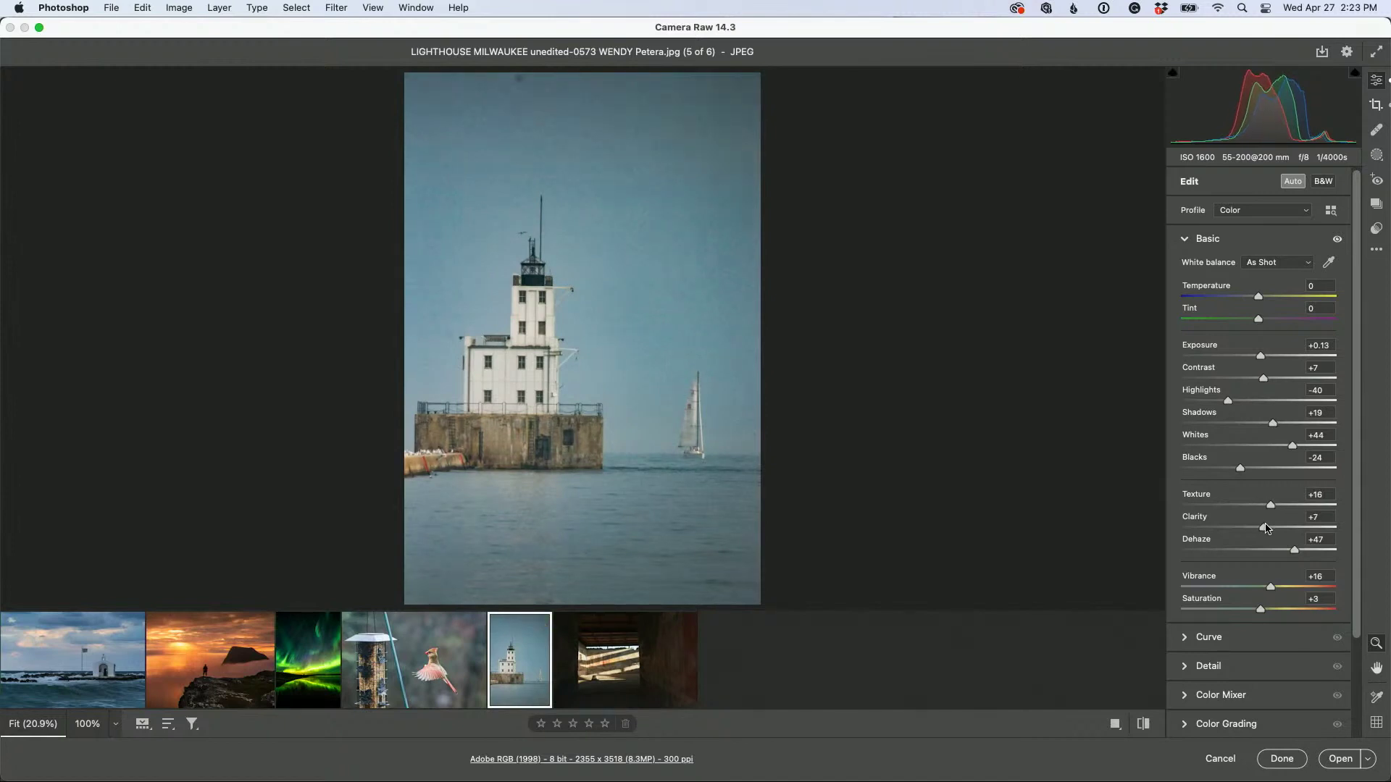
drag(1263, 381, 1278, 385)
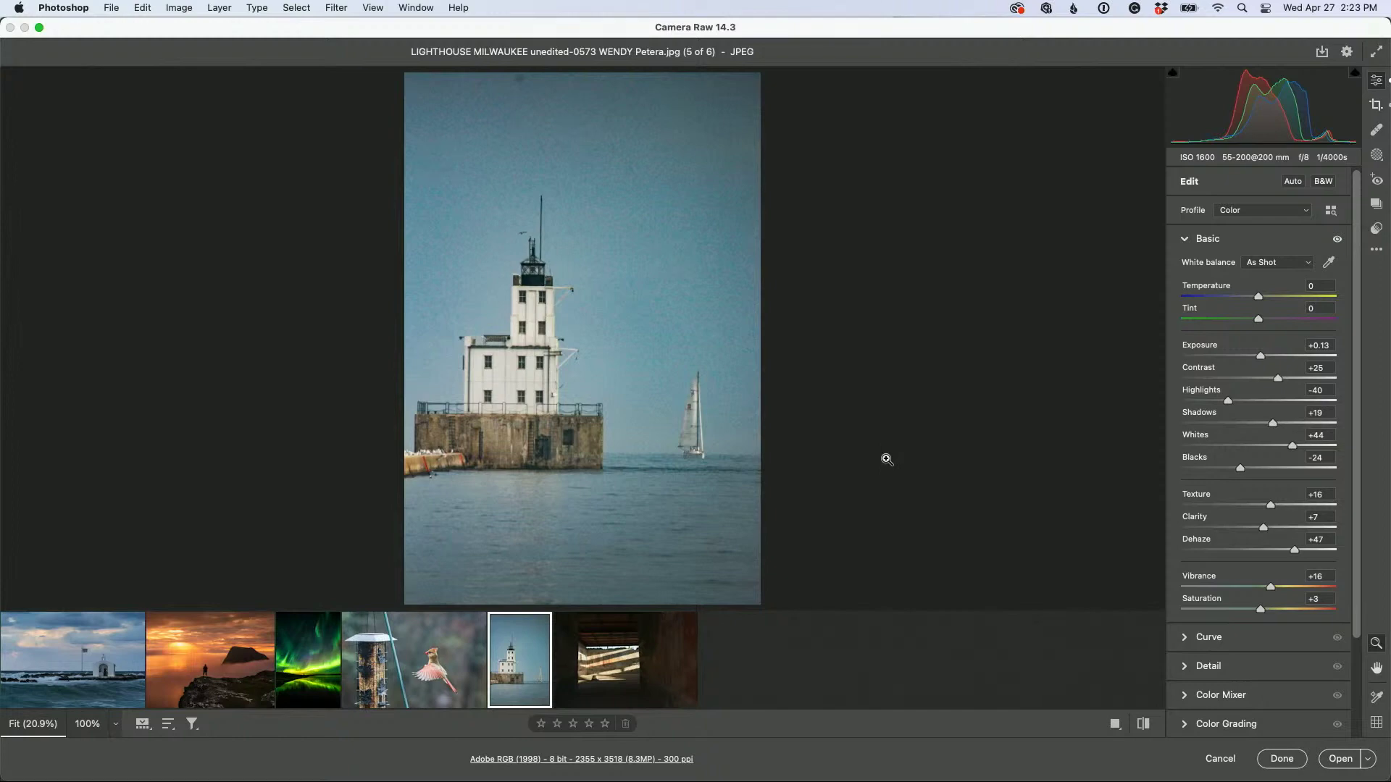
Compare the lighthouse photo before and after by cycling through the comparison views, and return to the single-image view
click(1116, 725)
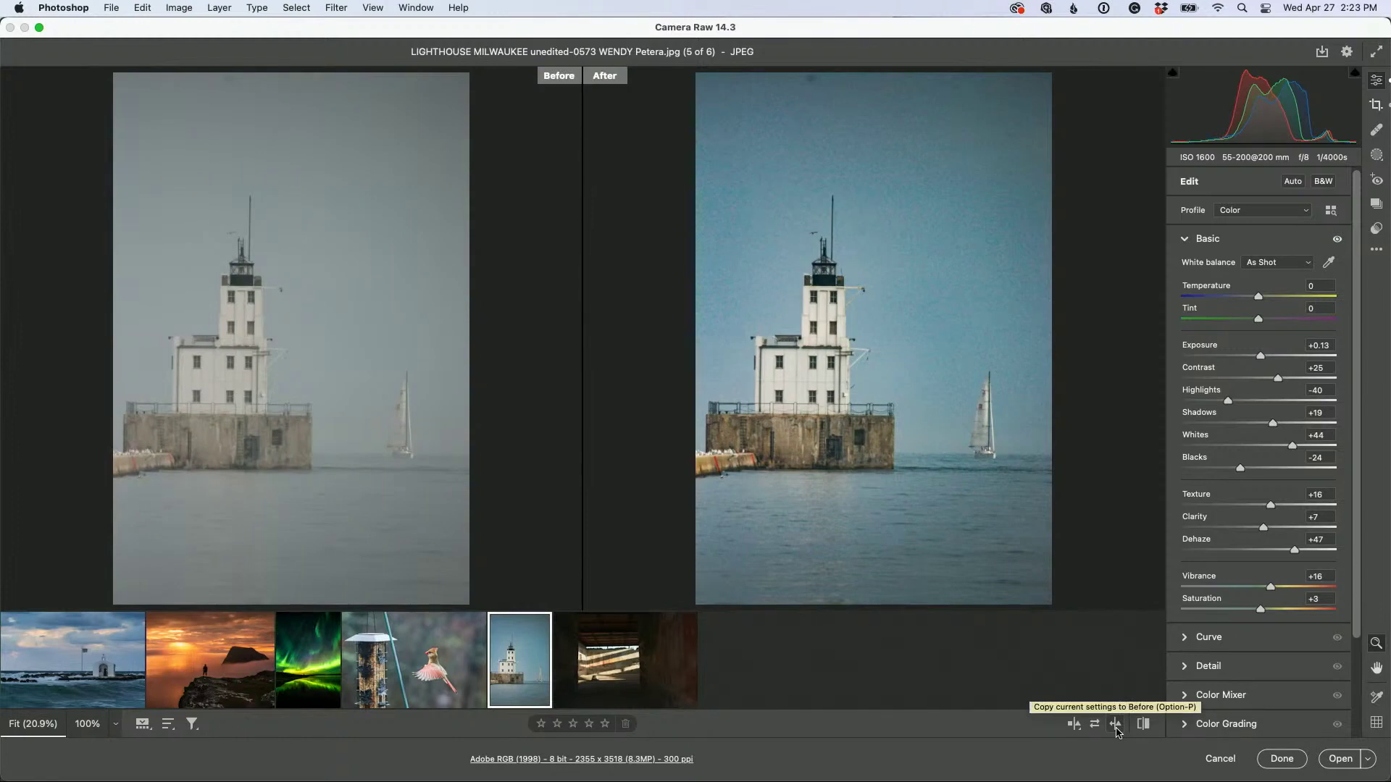
click(1076, 727)
click(1077, 727)
click(1077, 727)
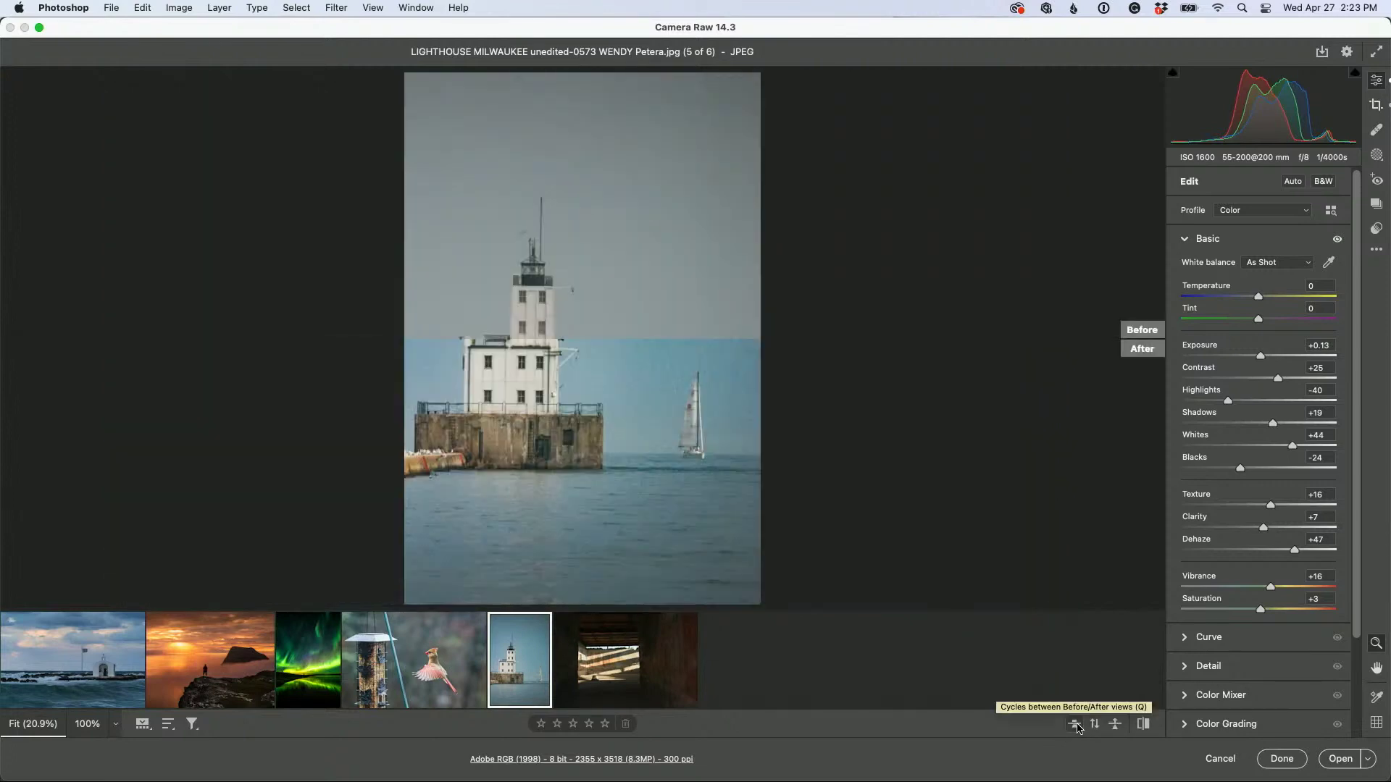
click(1077, 727)
Switch to the Pompeii photo, keep the Color profile, apply Auto tone, and set Shadows to +78 and Contrast to +28
click(622, 671)
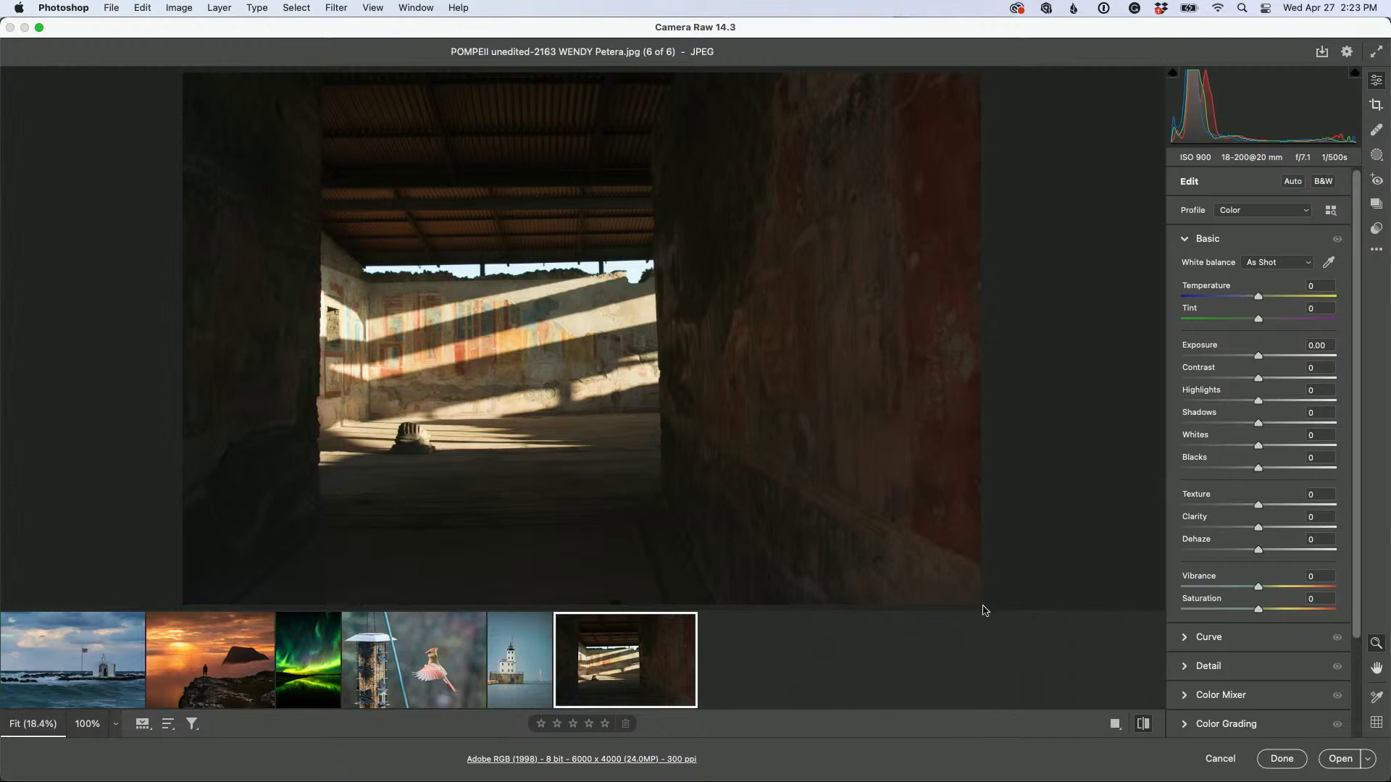
click(1291, 209)
click(1291, 209)
click(1297, 183)
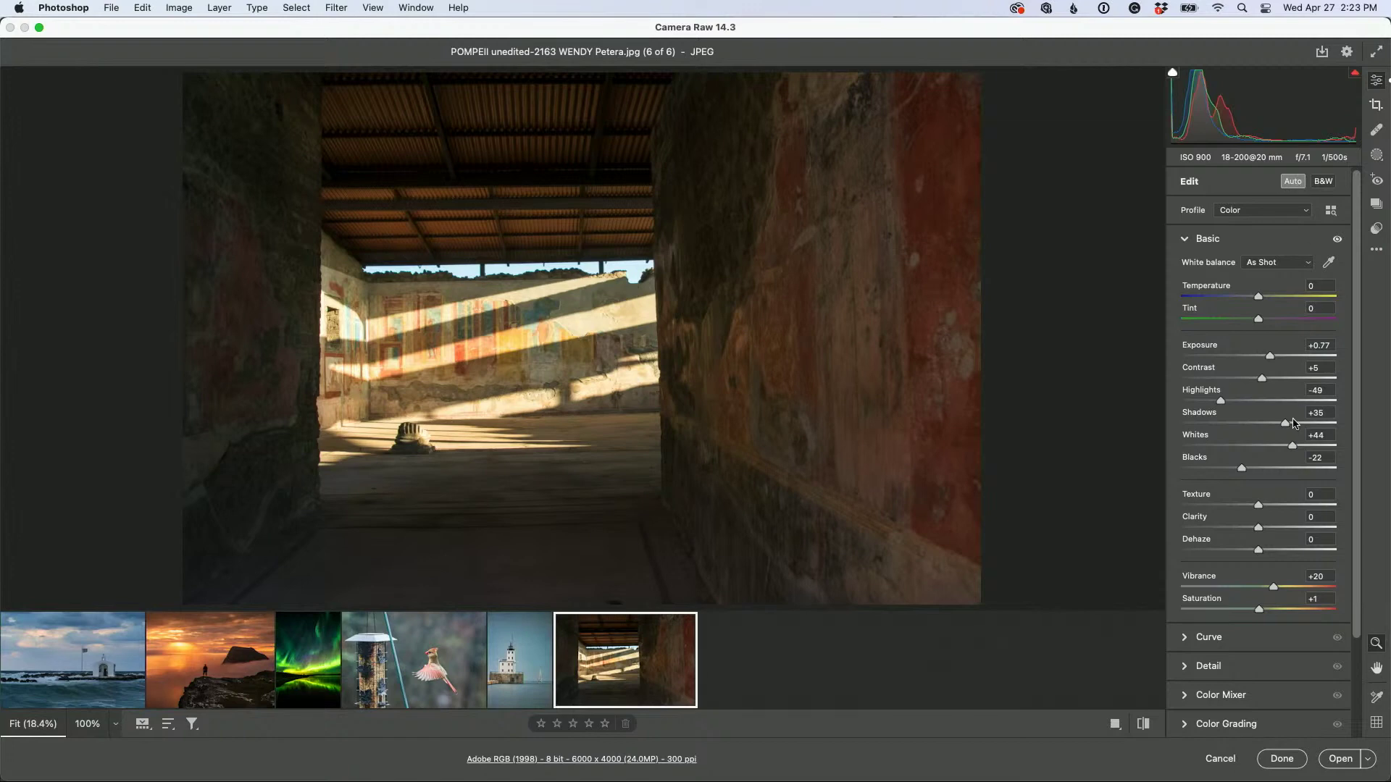
drag(1287, 424, 1319, 424)
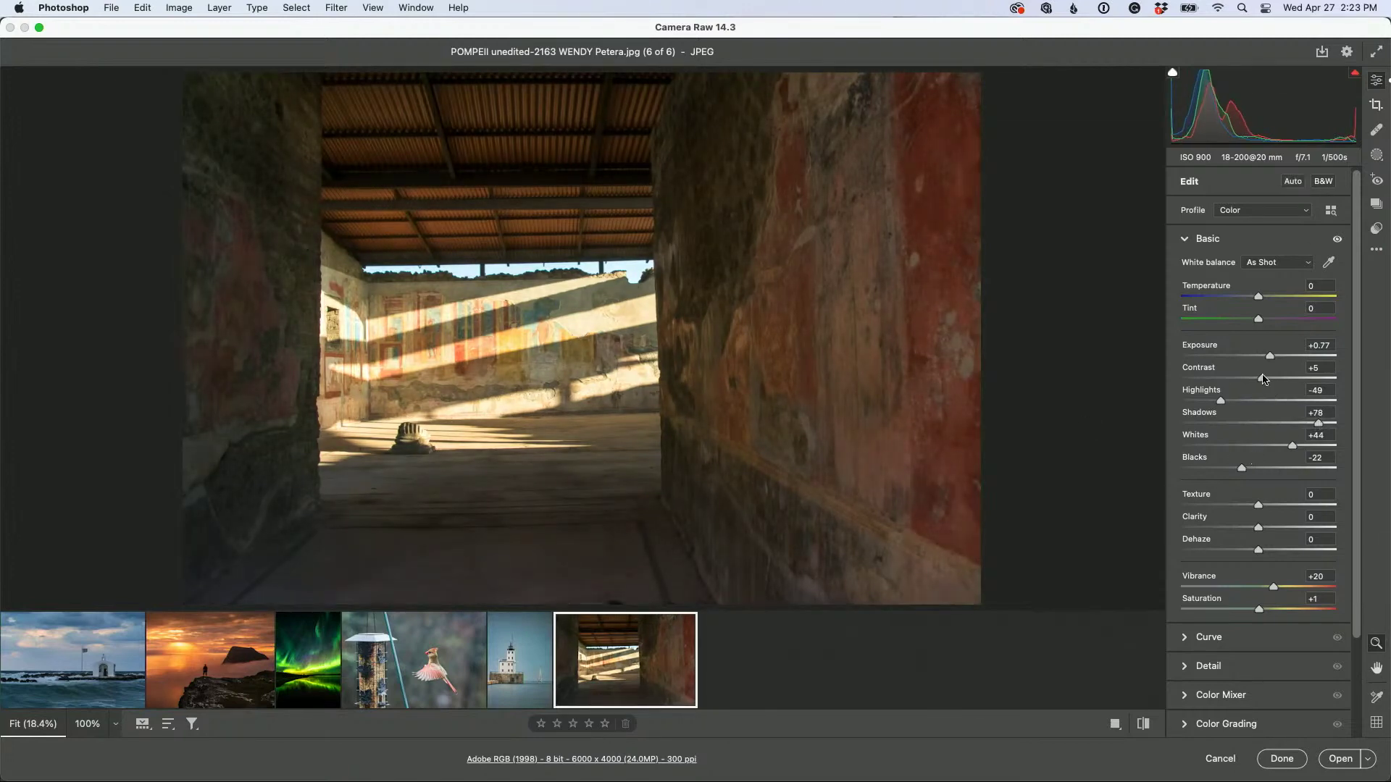
drag(1262, 378, 1281, 378)
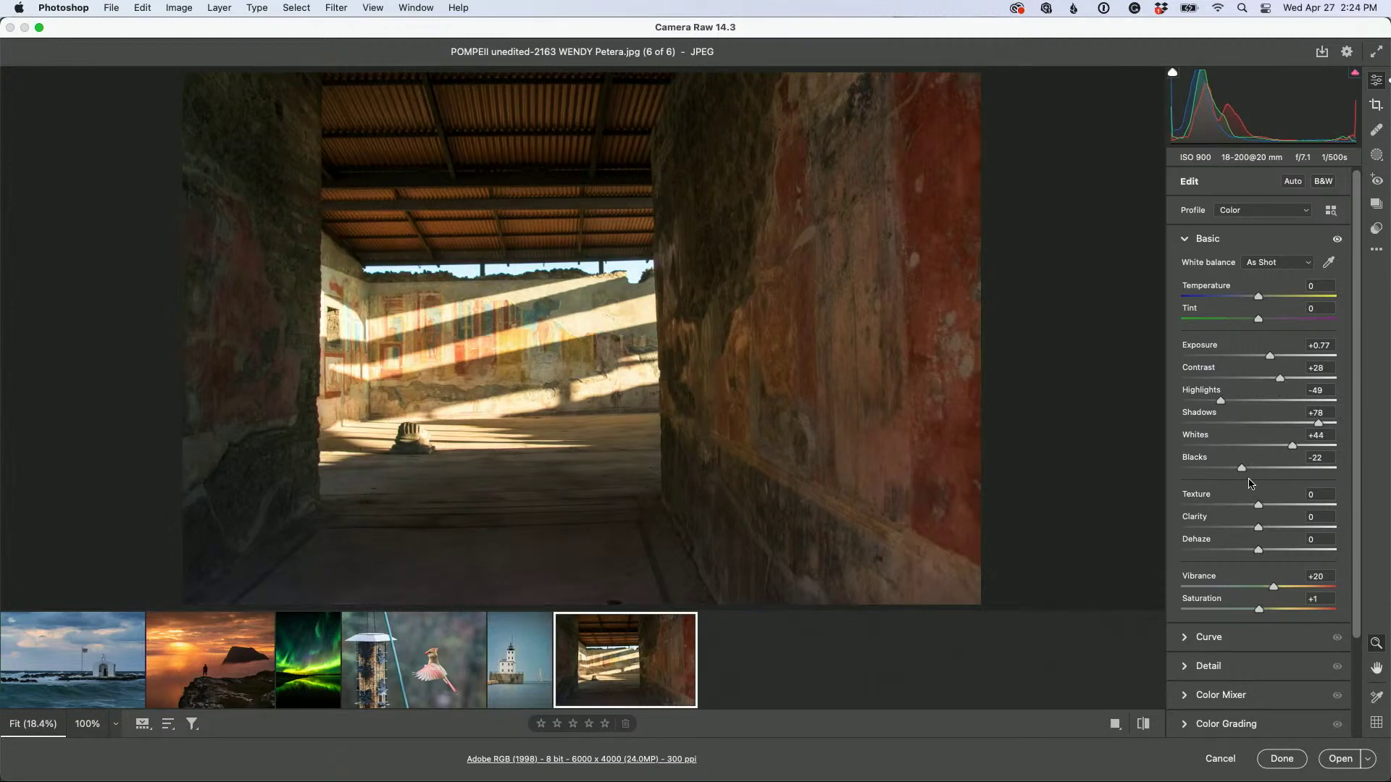
Auto-set the Pompeii photo's Whites and Blacks individually, and set Texture to +48, Clarity to +25 and Shadows to +100
key(shift)
shift+double_click(1208, 437)
shift+double_click(1211, 461)
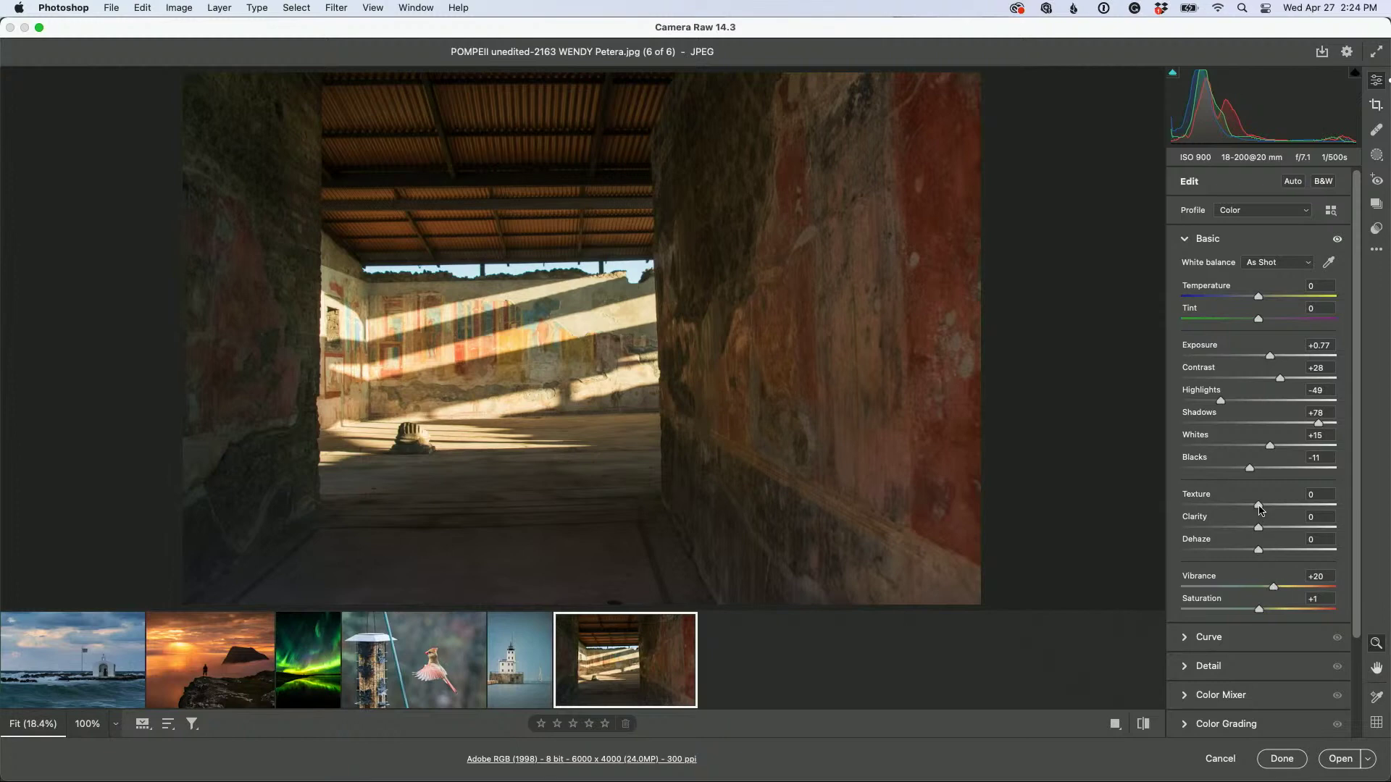
drag(1259, 507, 1277, 529)
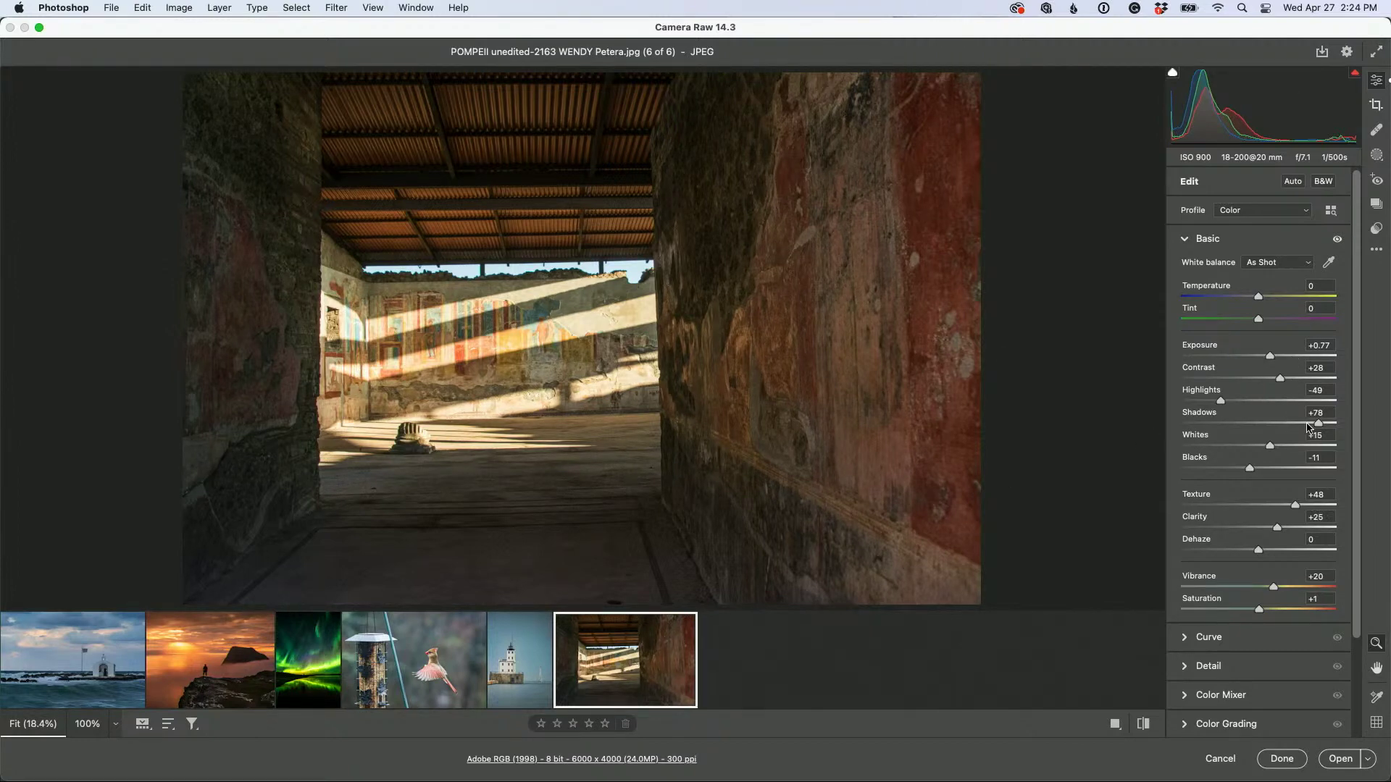
drag(1318, 427, 1367, 424)
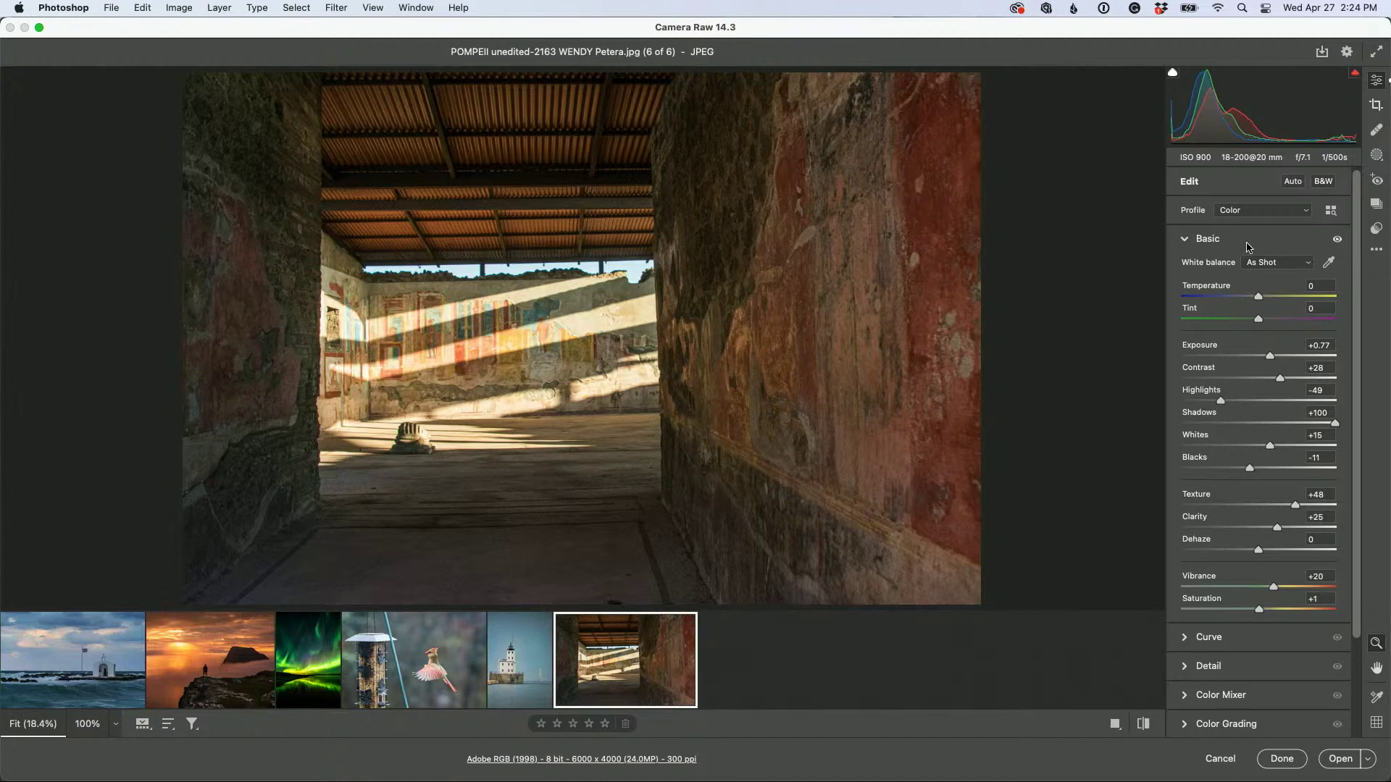
Create a brush mask with Exposure +0.85, brush size 24 and Auto Mask turned off
click(1378, 155)
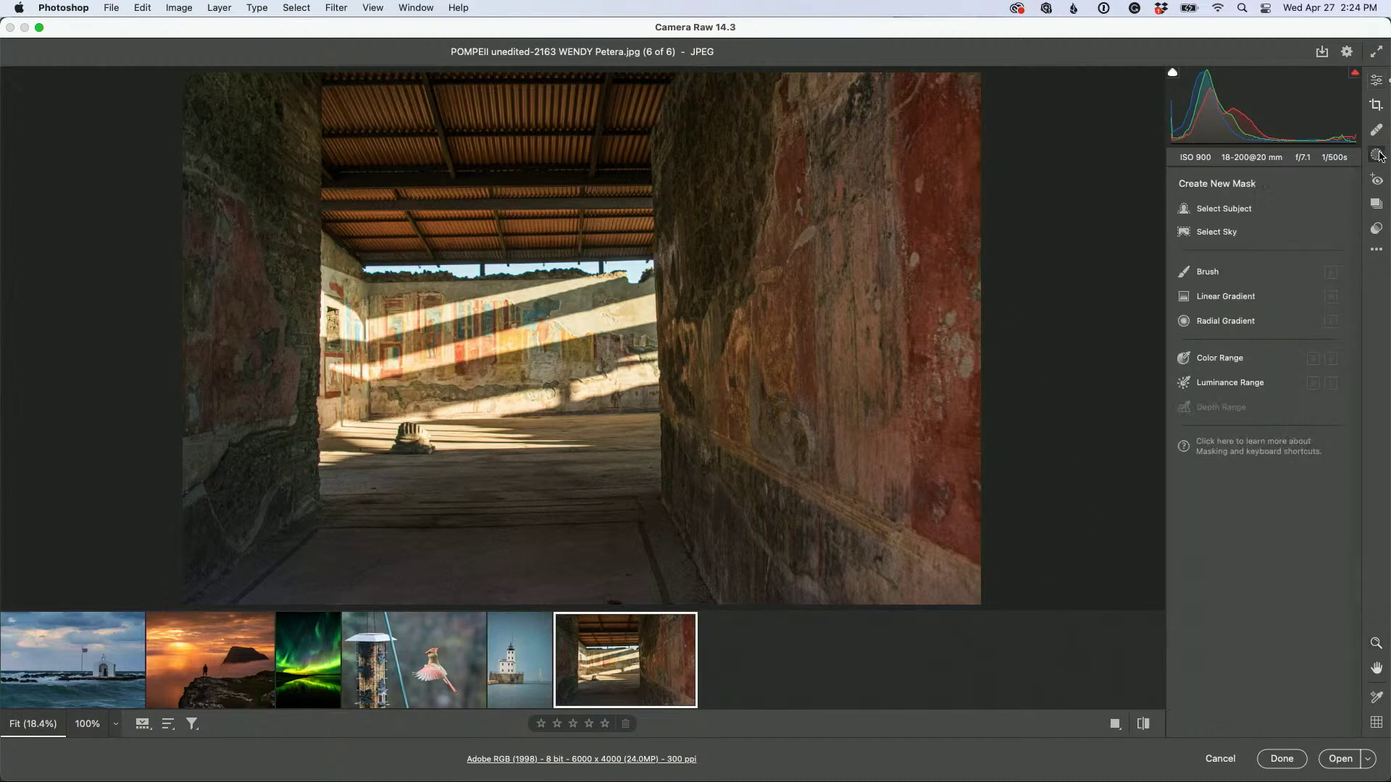
click(1204, 271)
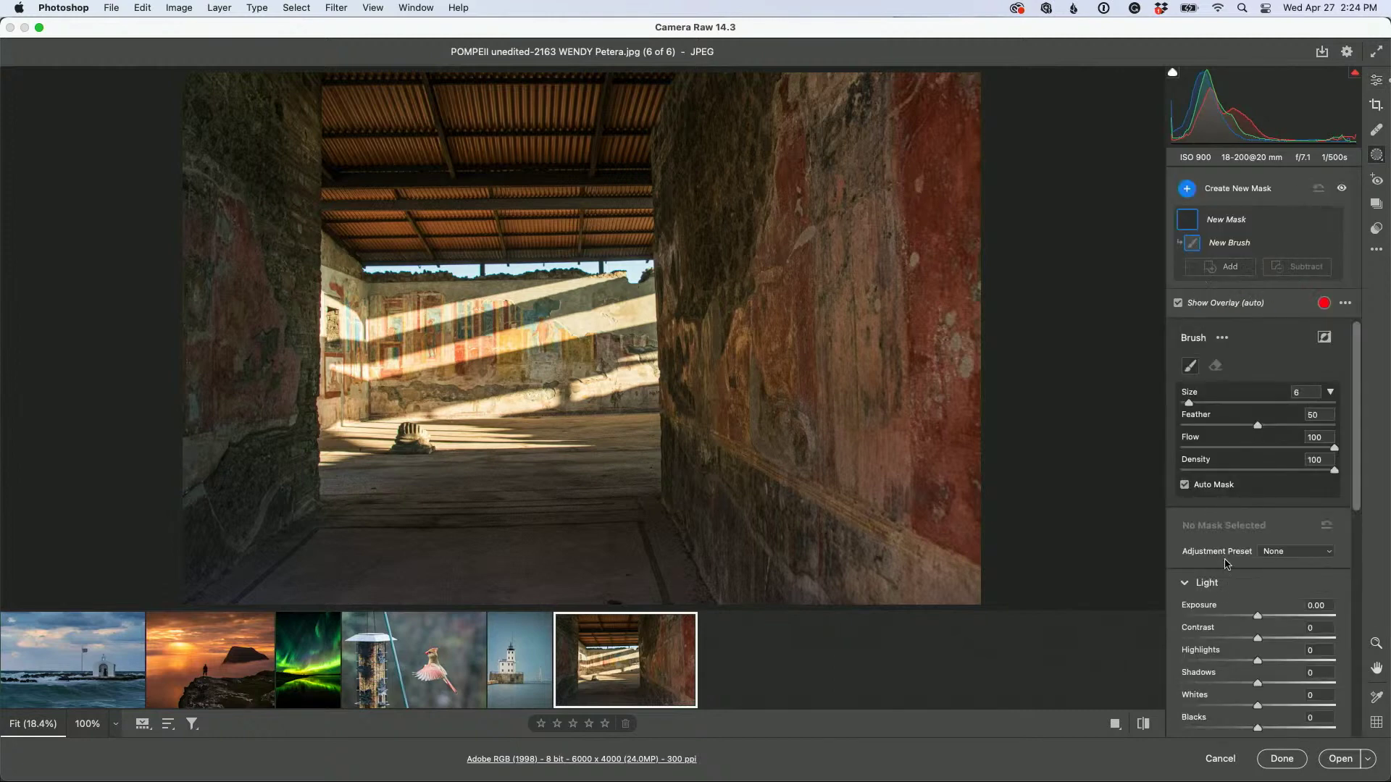
click(1276, 616)
key(bracketright)
key(bracketright)
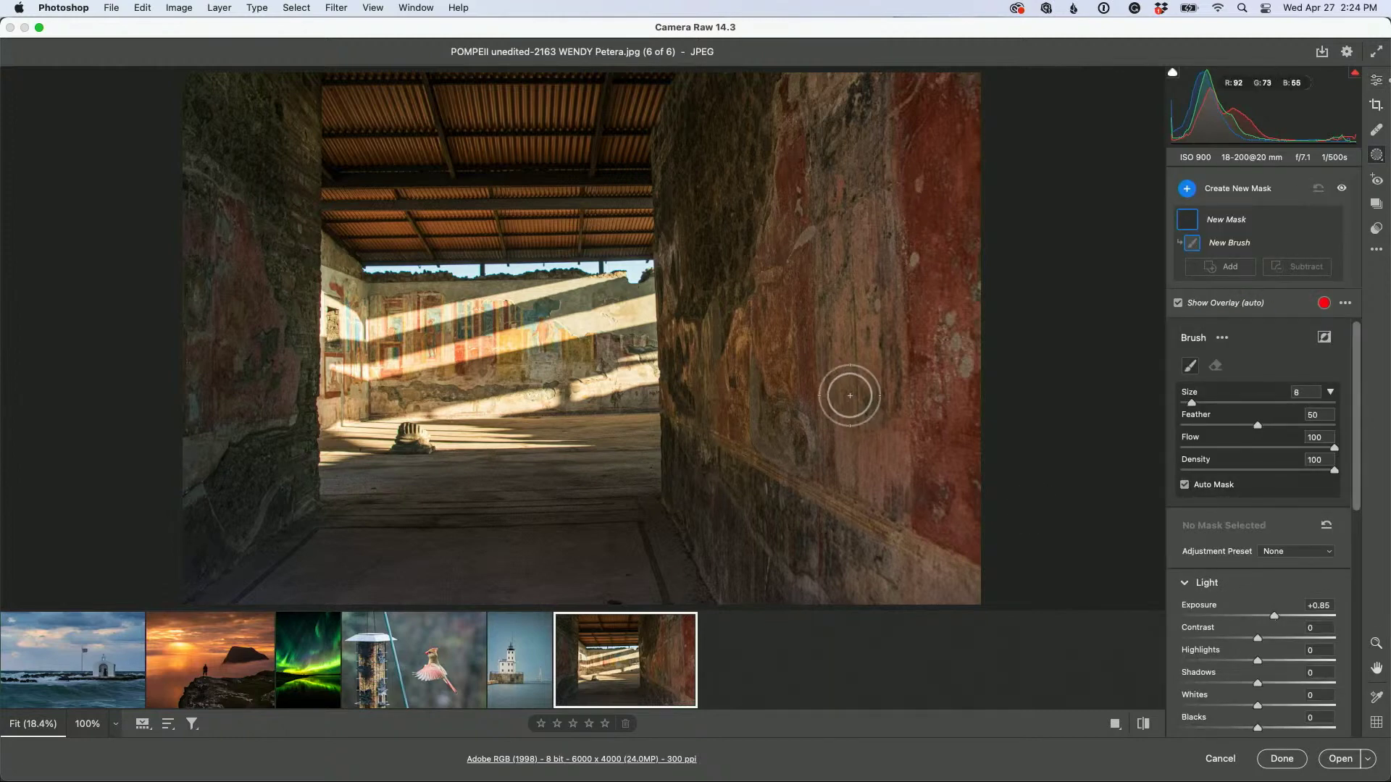
key(bracketright)
key(bracketright)
key(bracketright)
key(bracketright)
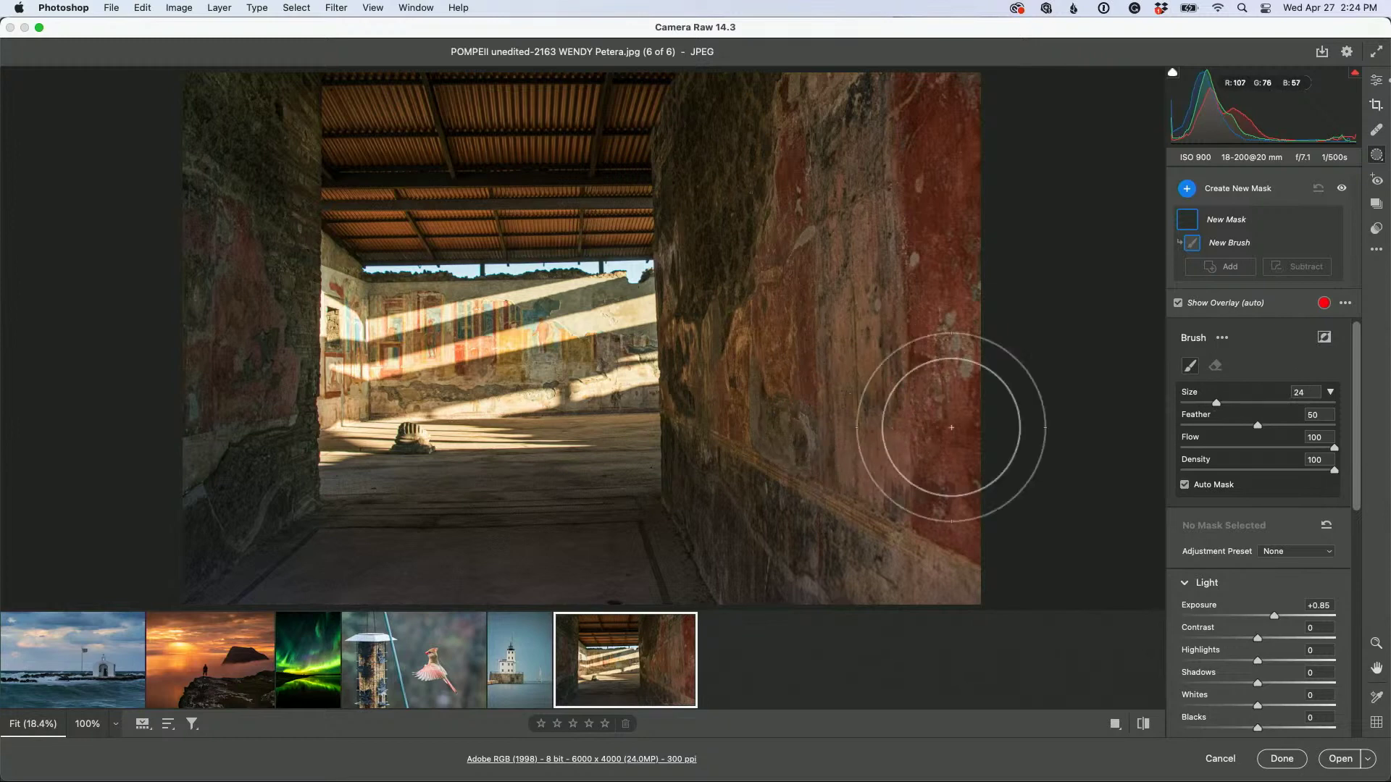
click(1185, 484)
Paint the mask over the walls, ceiling and floor around the sunlit opening, set its Exposure to +0.40, and return to the global edits
mouse_move(792, 466)
mouse_down()
mouse_move(822, 226)
mouse_move(886, 283)
mouse_move(722, 145)
mouse_up()
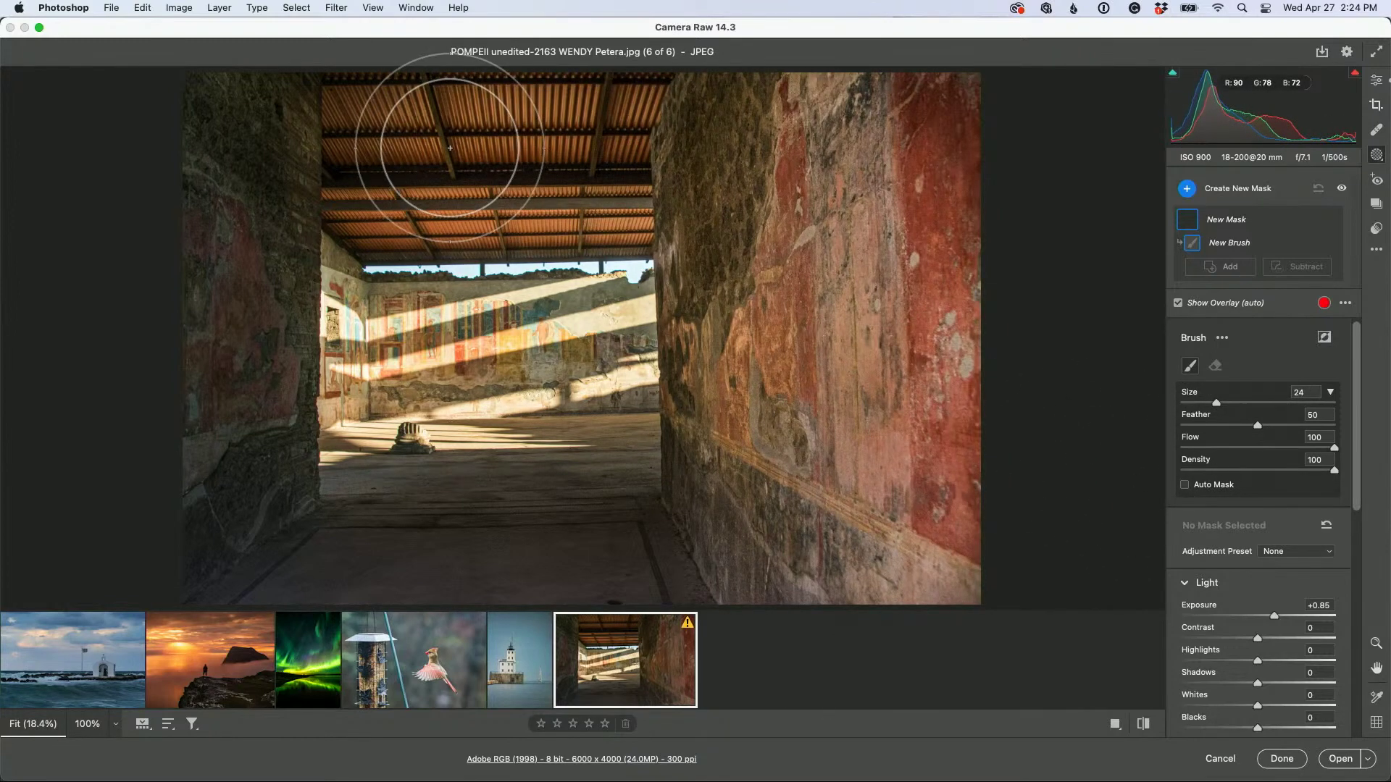
drag(130, 407, 182, 200)
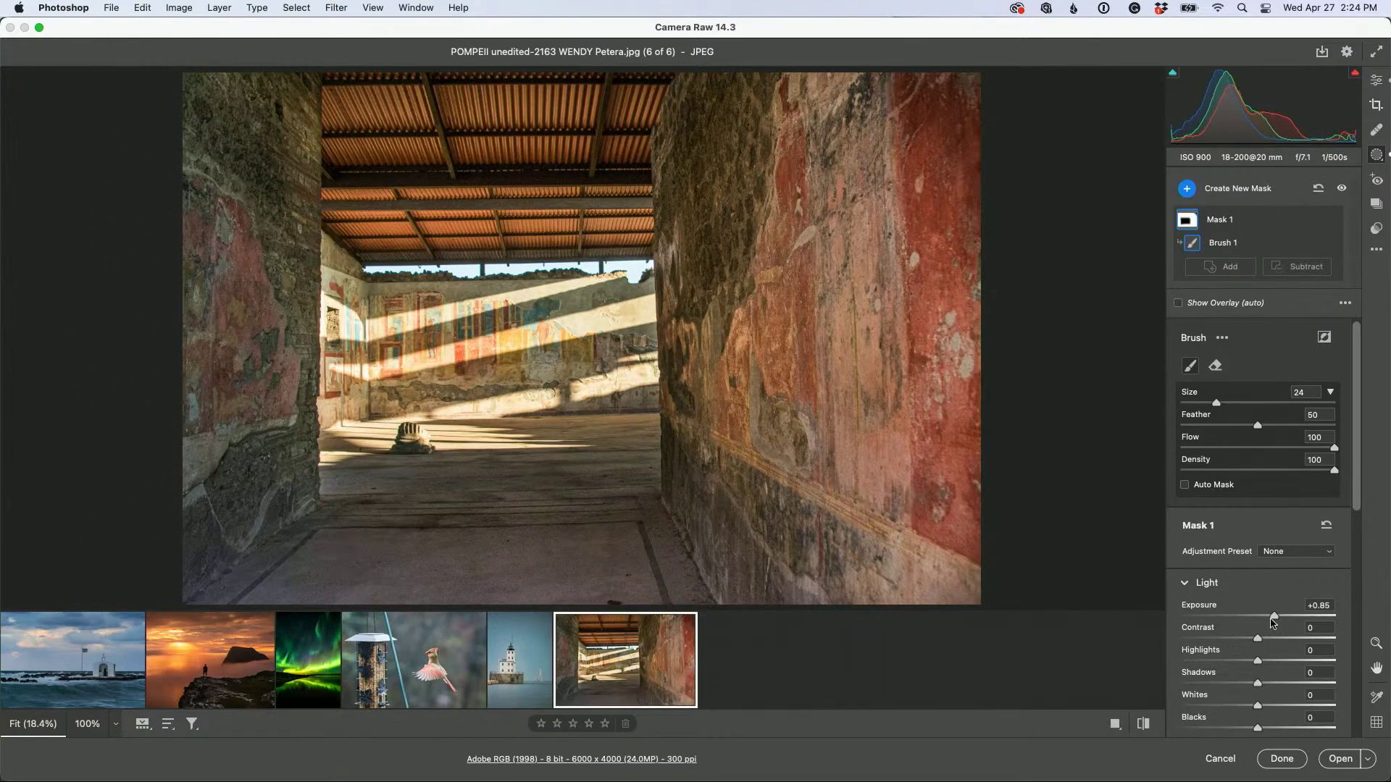
drag(1275, 617, 1266, 618)
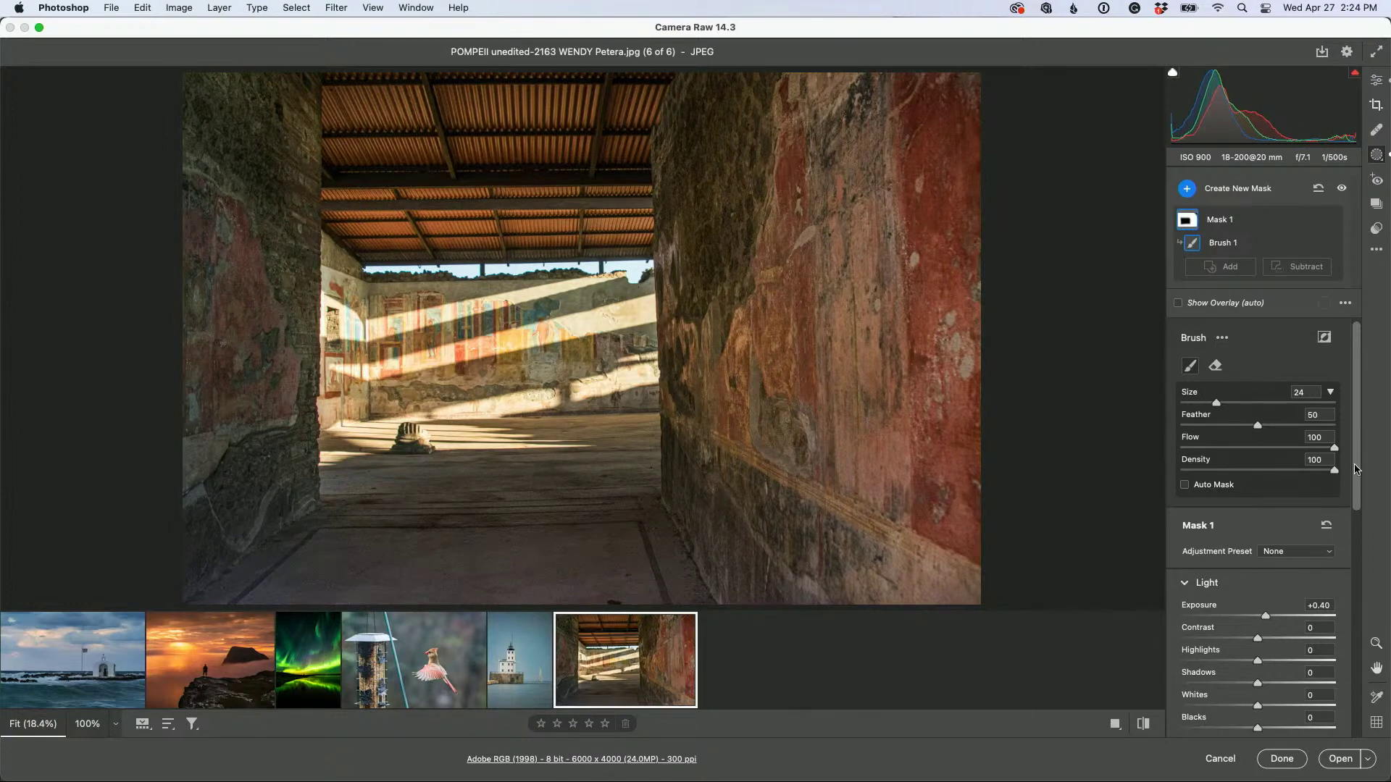
drag(1358, 471, 1356, 768)
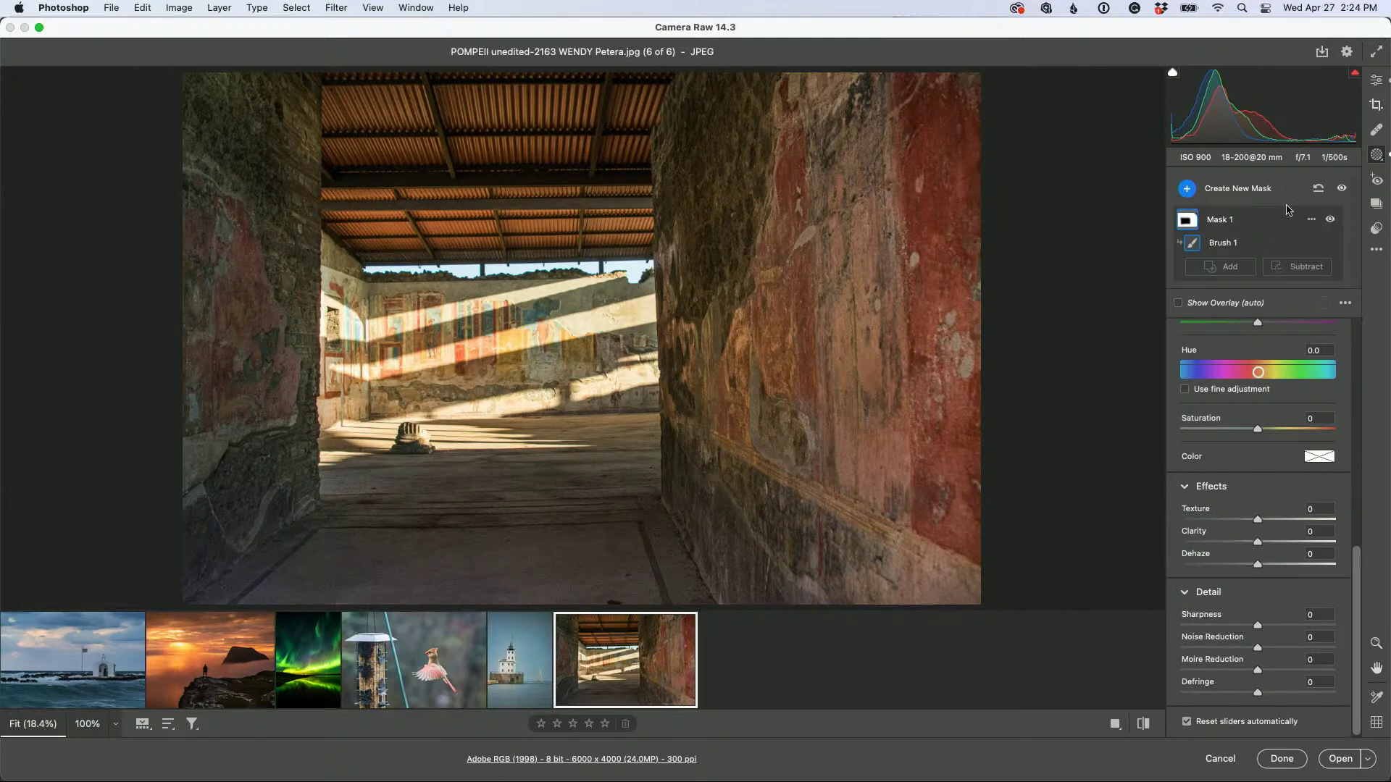
click(1376, 87)
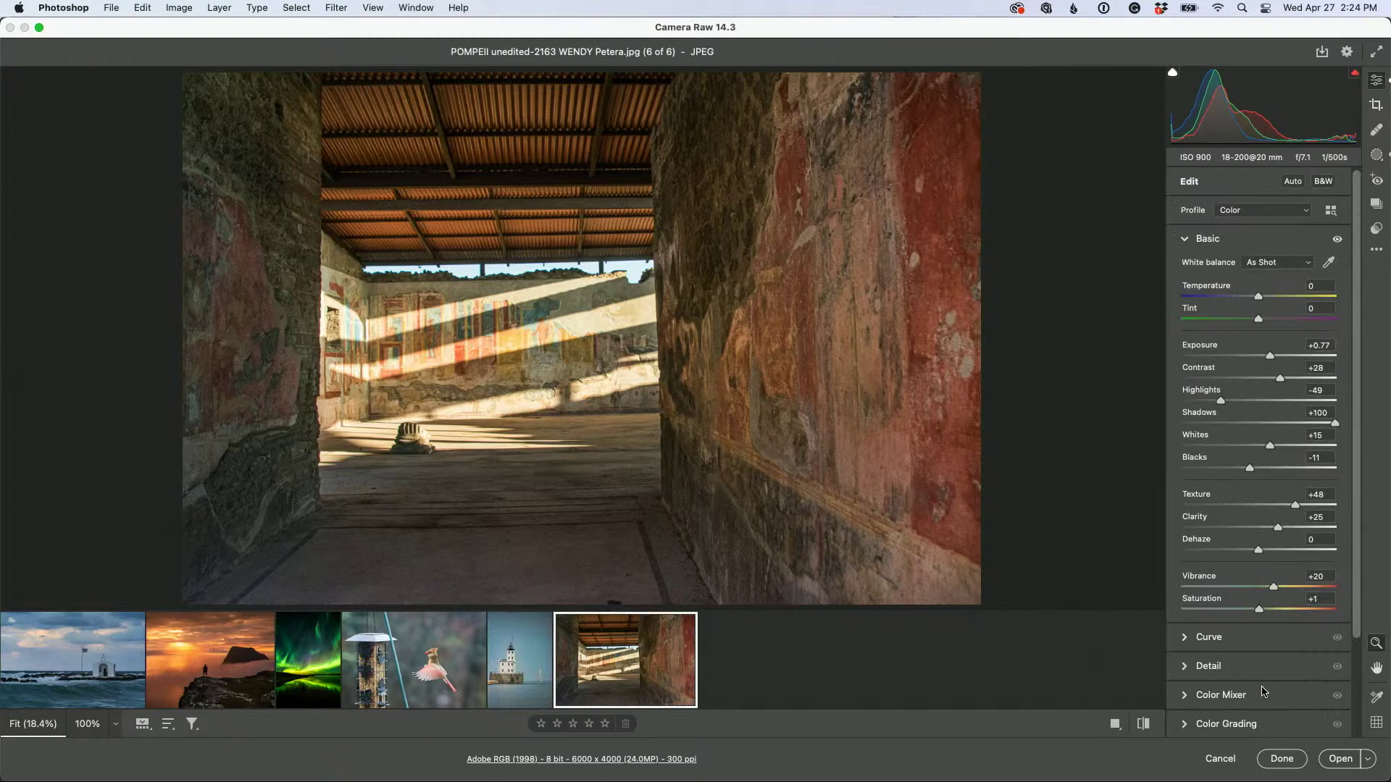
Add a slight dark vignette to the Pompeii photo in the Effects settings
scroll(1264, 692, down, 3)
click(1241, 695)
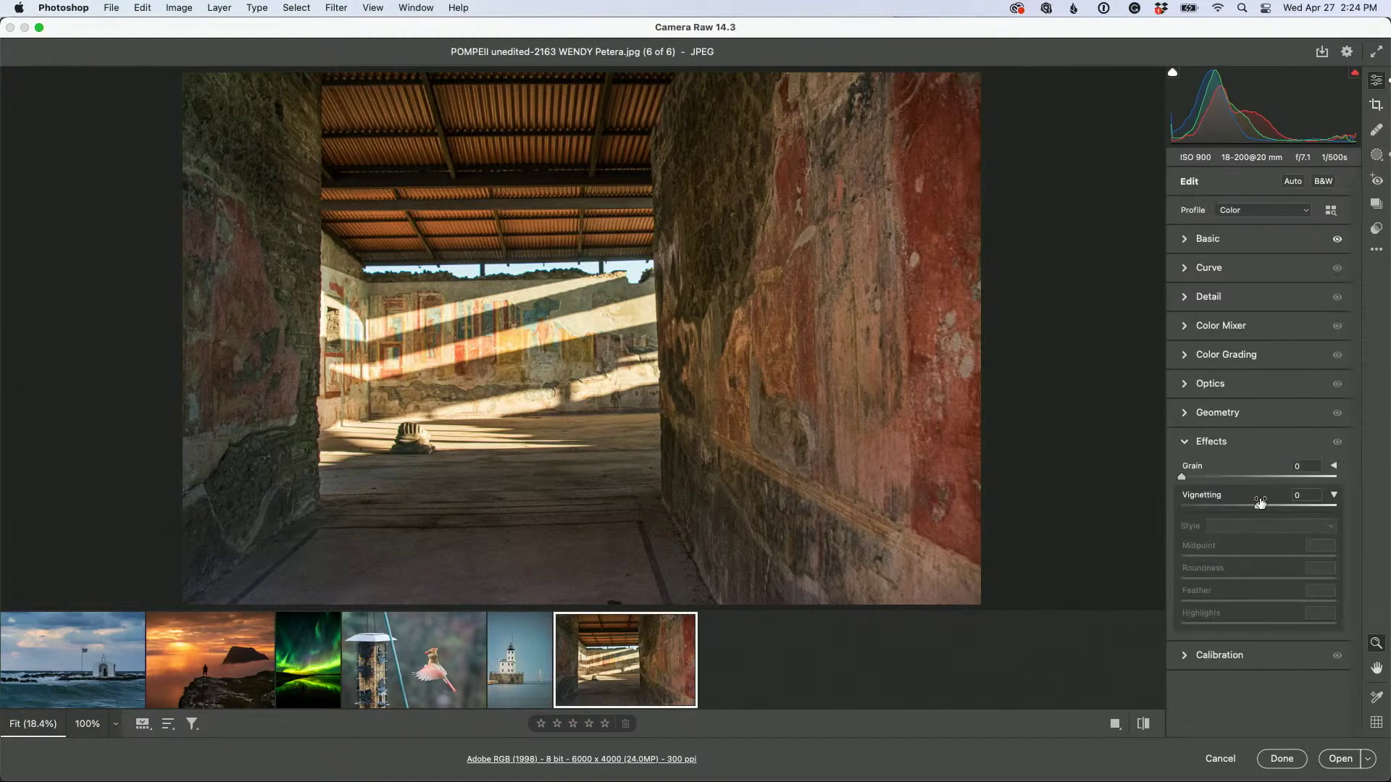
drag(1259, 505, 1248, 507)
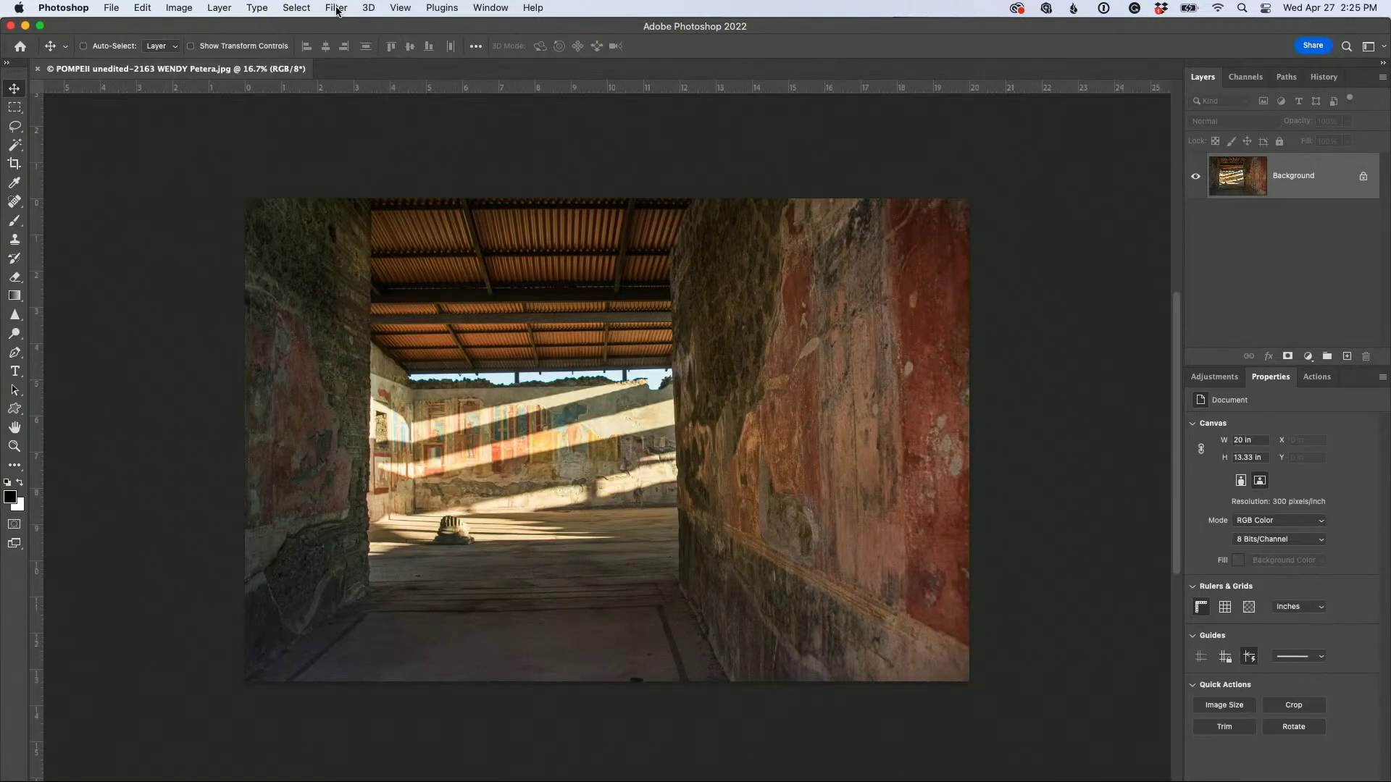
Try to launch a Topaz Labs plug-in filter on the Pompeii photo in Photoshop, repeating the command
click(337, 9)
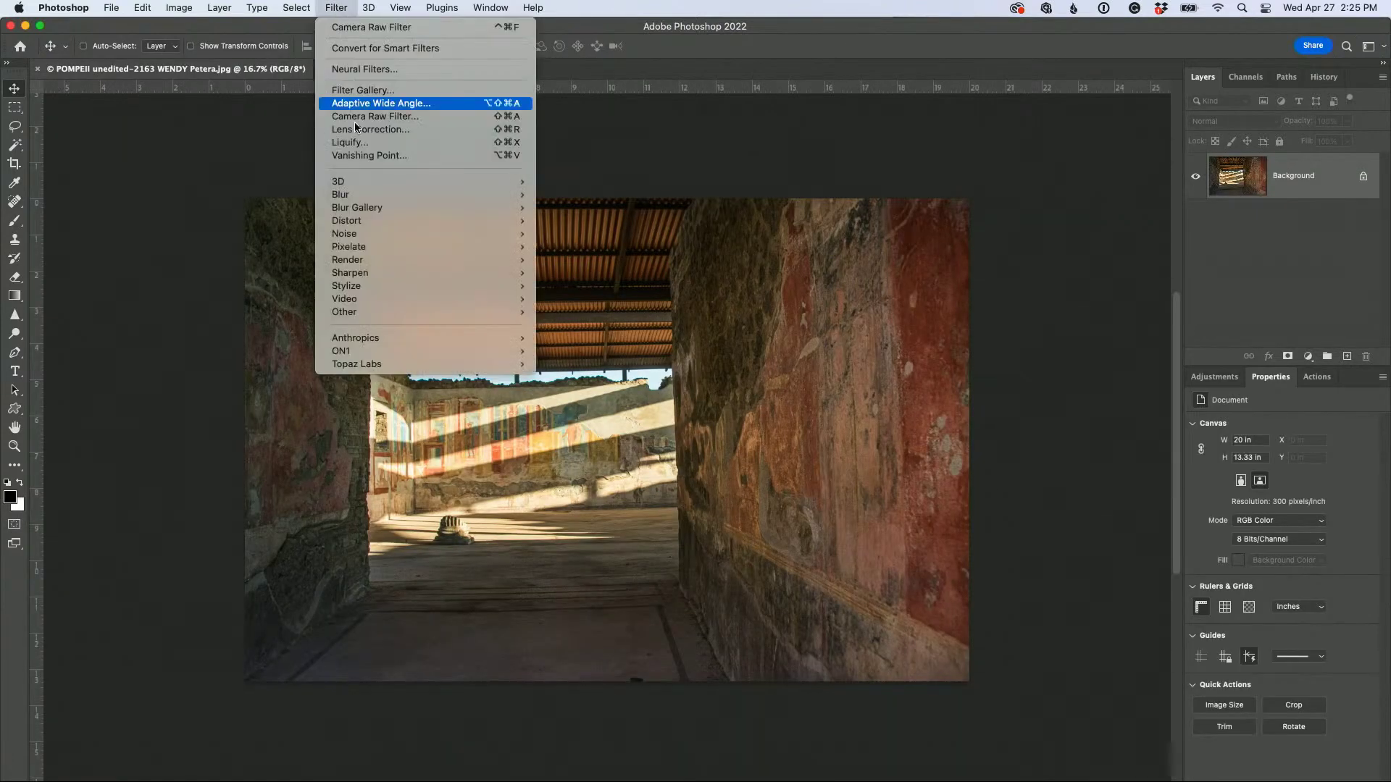
mouse_move(388, 364)
click(602, 365)
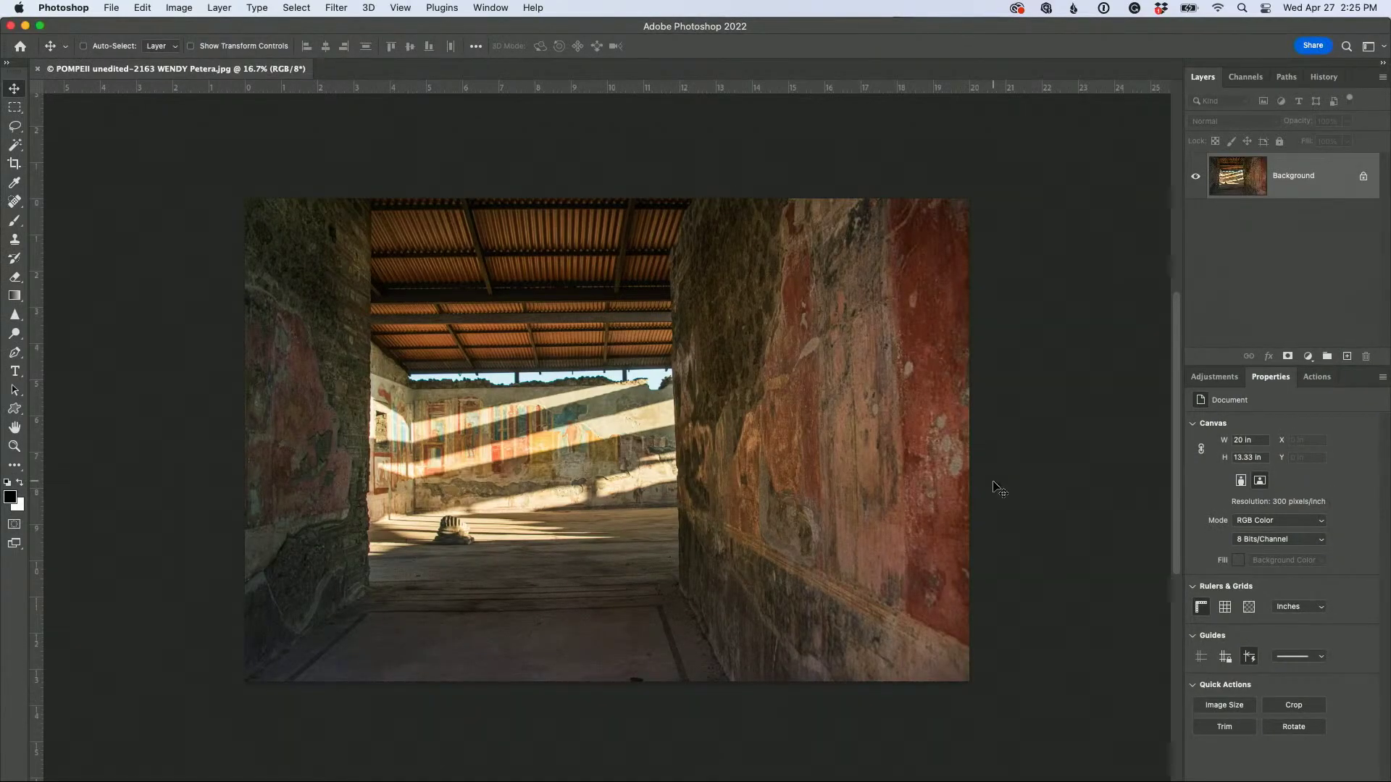
mouse_move(966, 779)
click(337, 9)
mouse_move(391, 365)
click(551, 365)
mouse_move(929, 780)
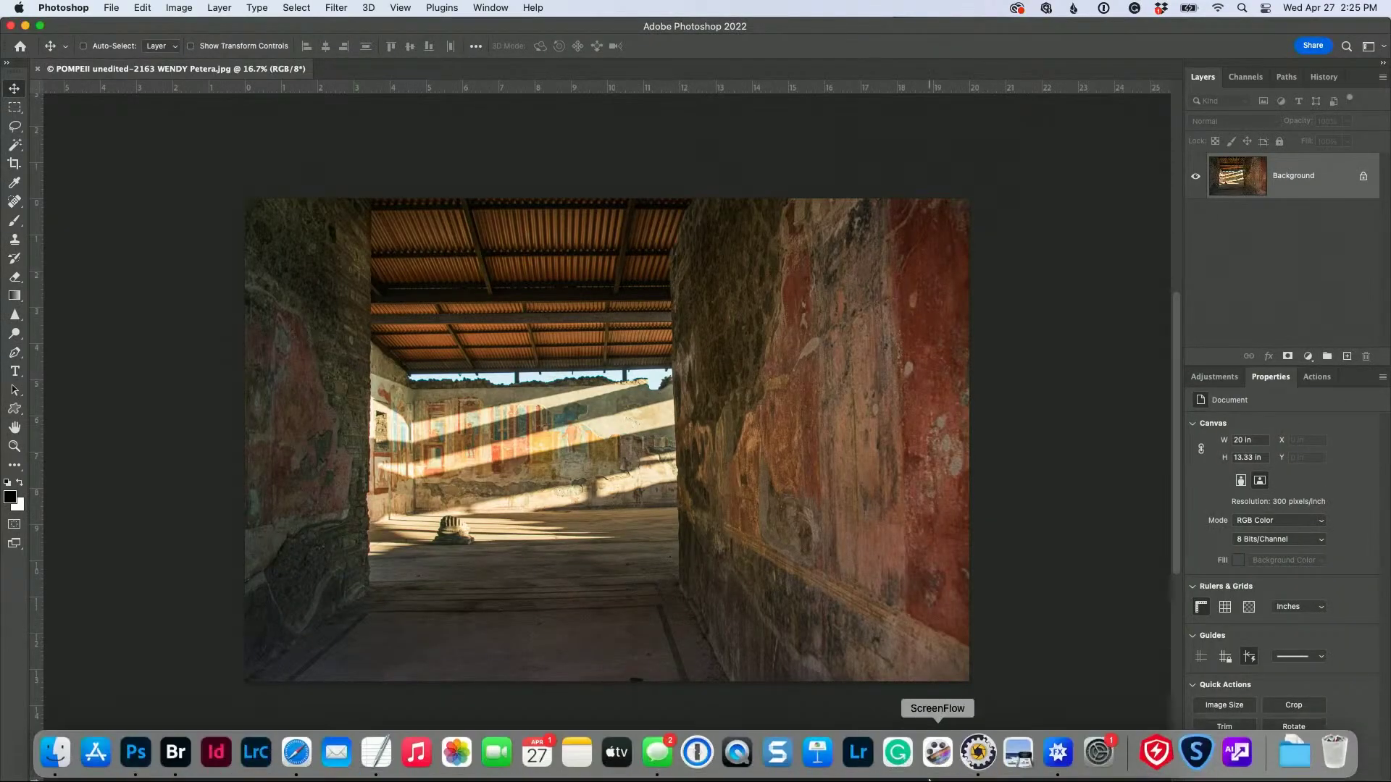